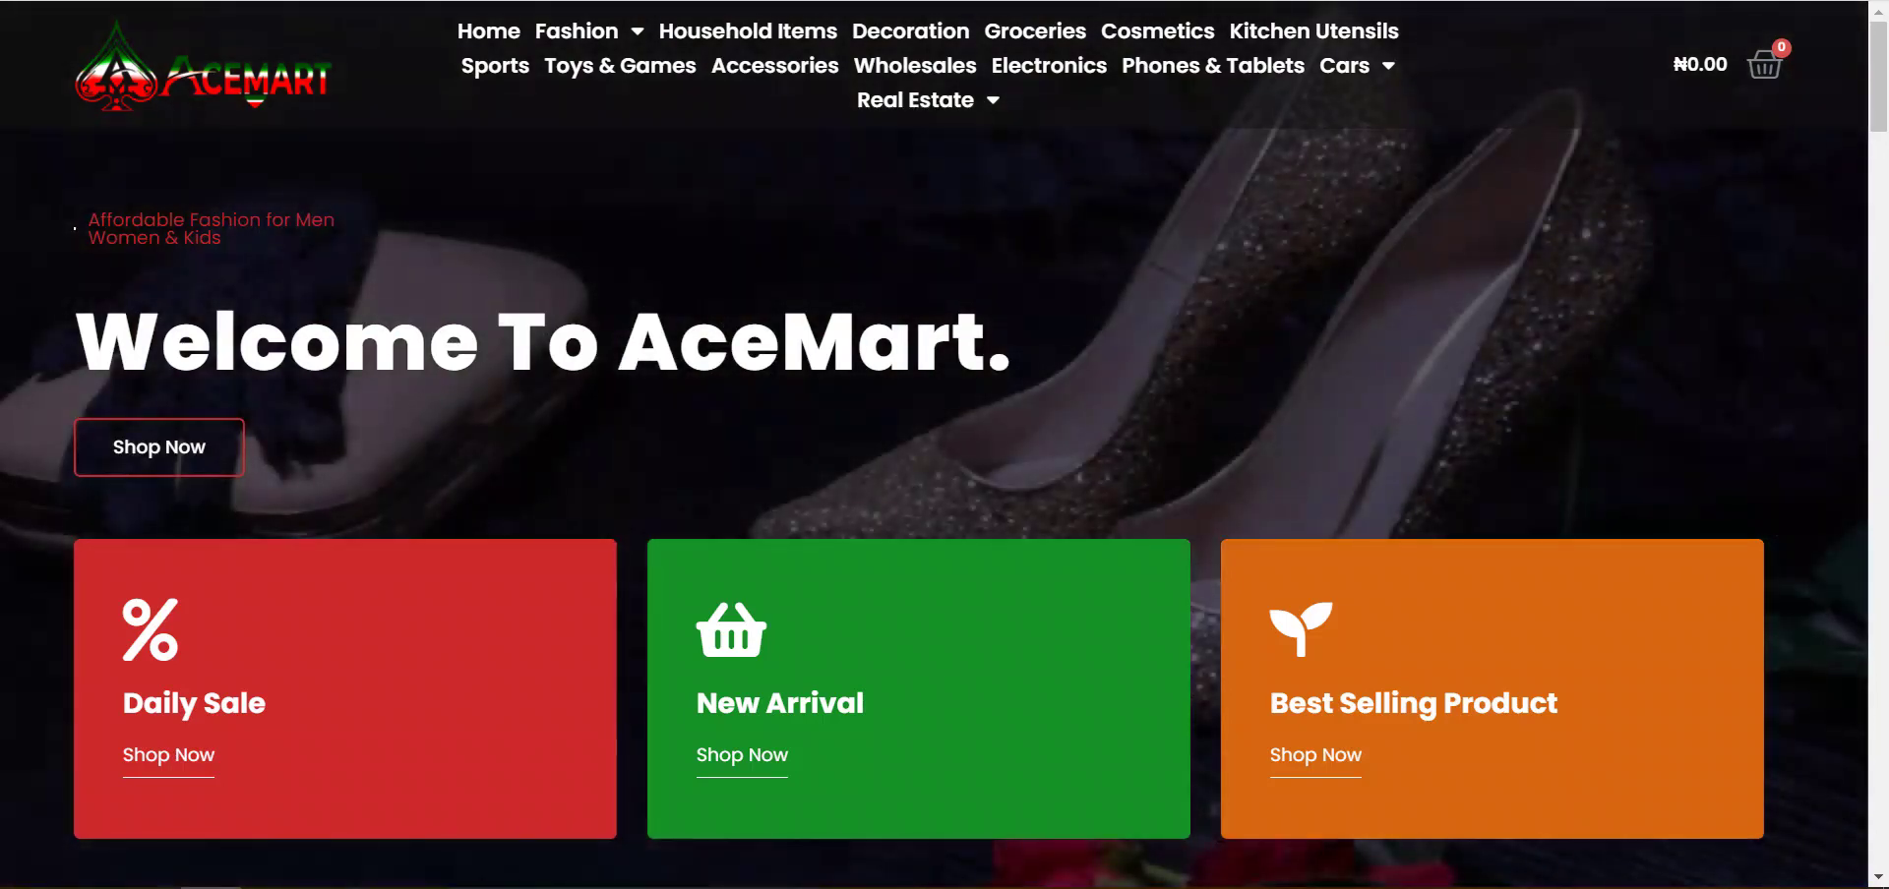
pyautogui.hotkey('ctrl', 'l')
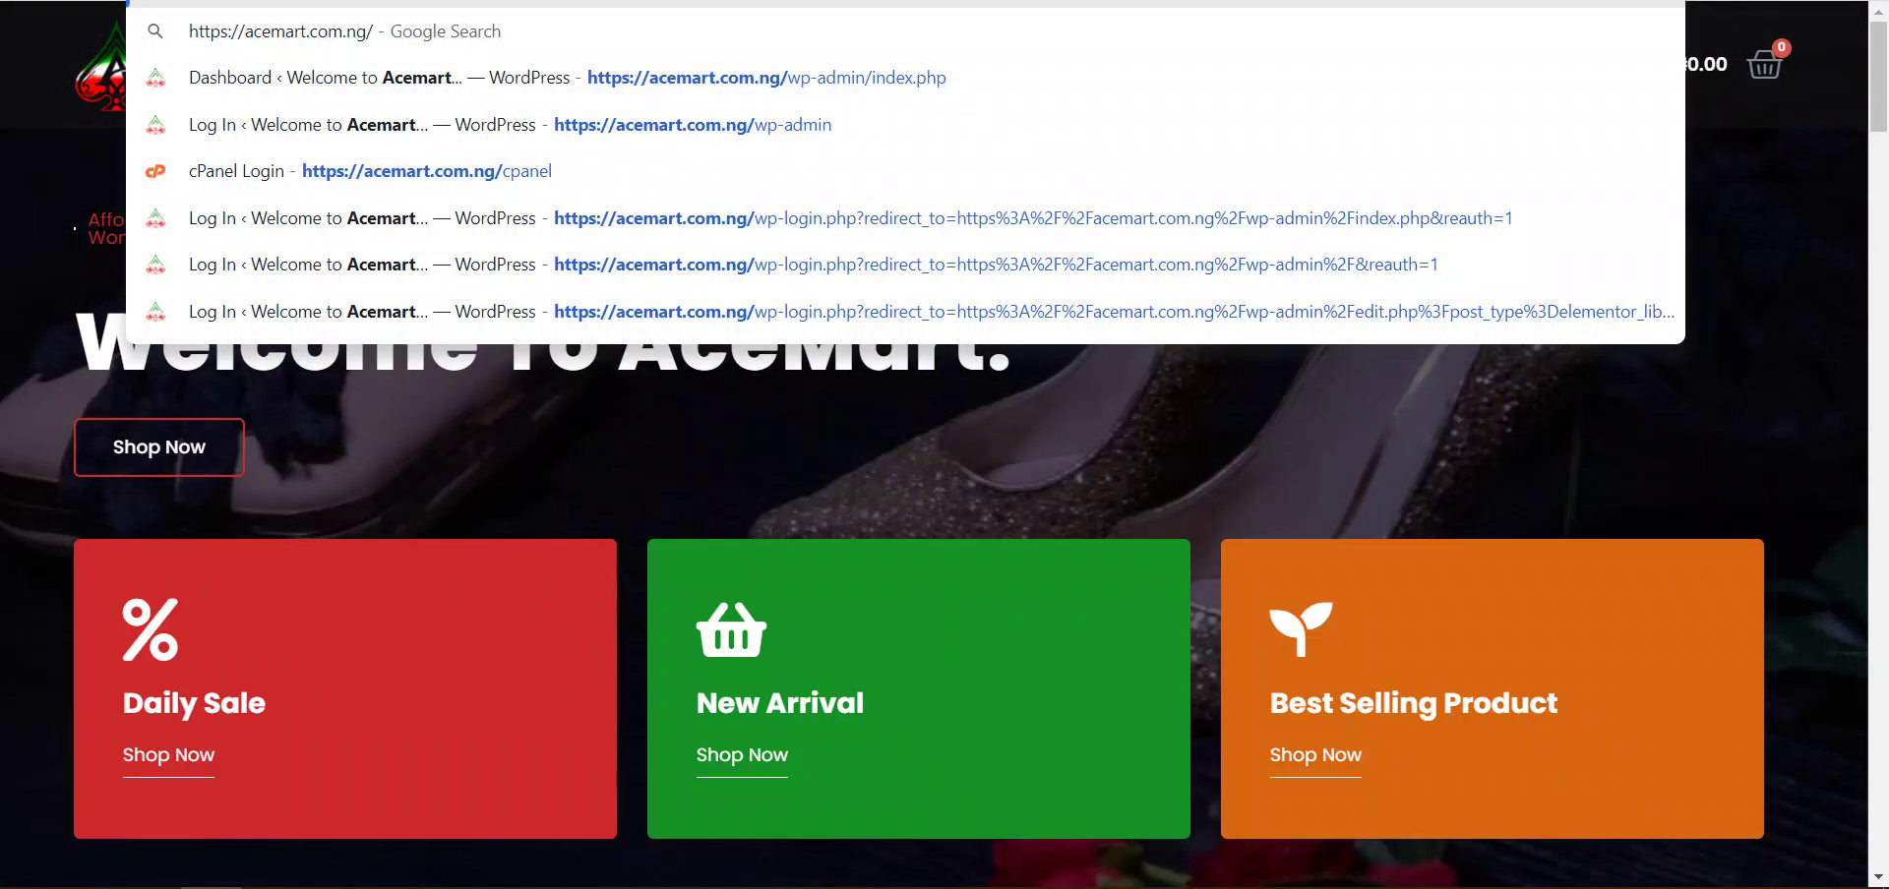
pyautogui.write('acemart')
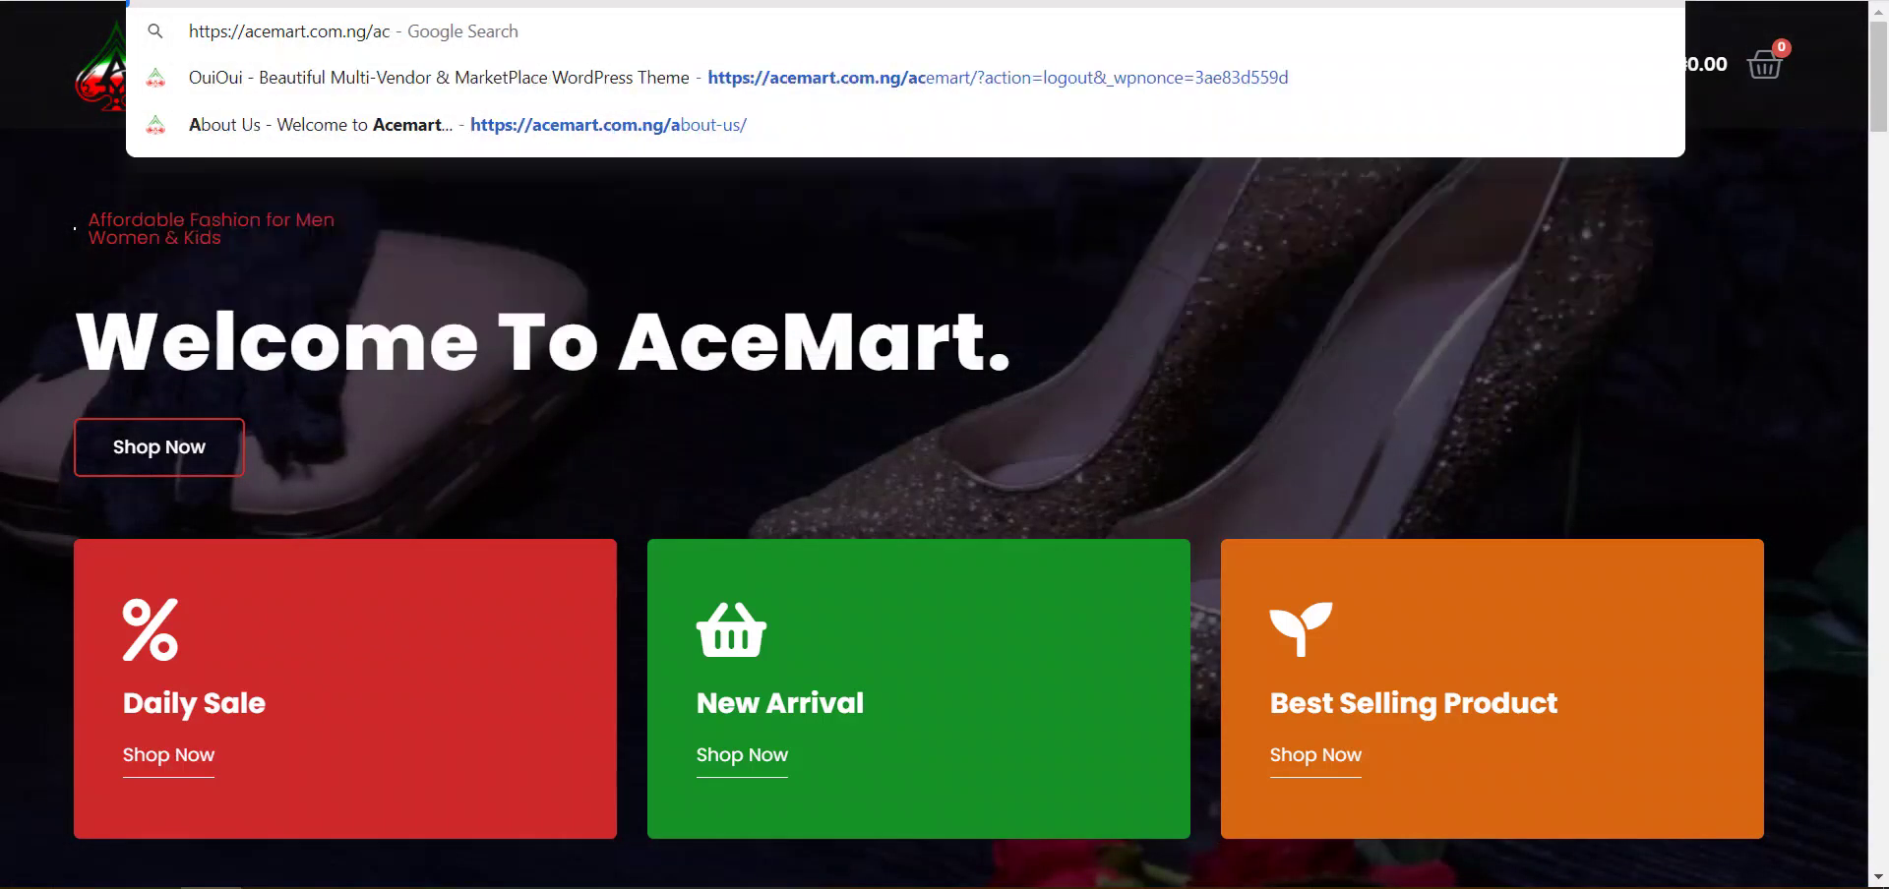
pyautogui.press('Return')
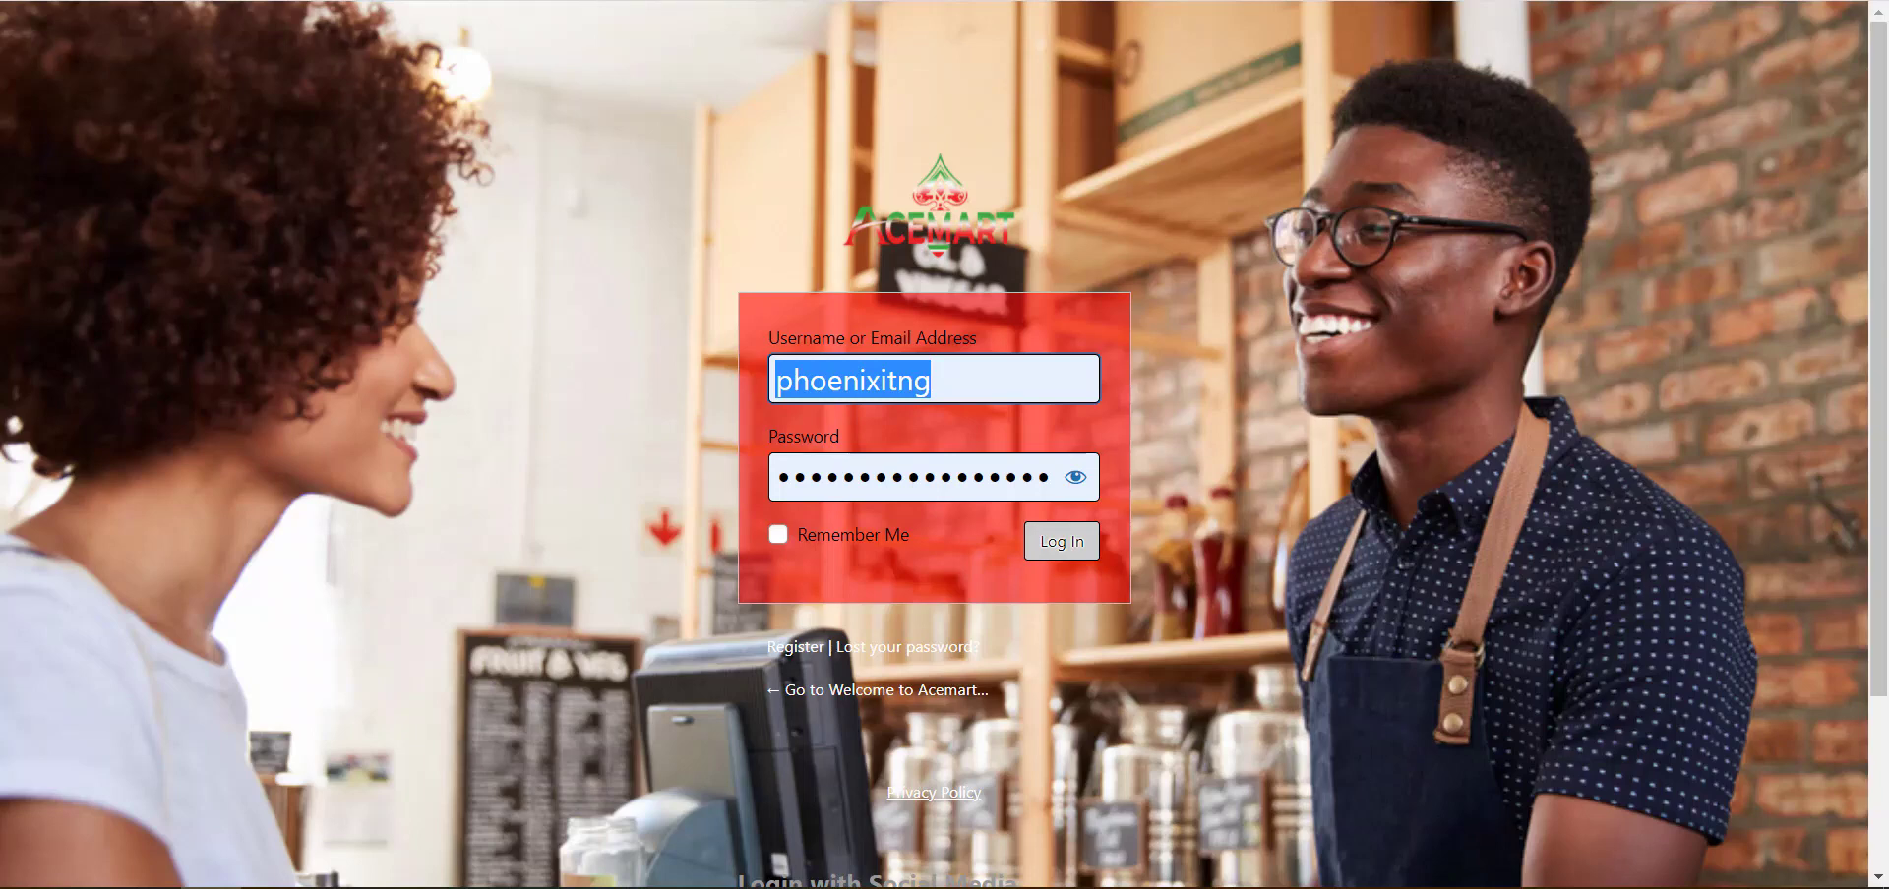
# Step: Sign in with the admin username, replacing the remembered password with the admin password
pyautogui.write('acemart')
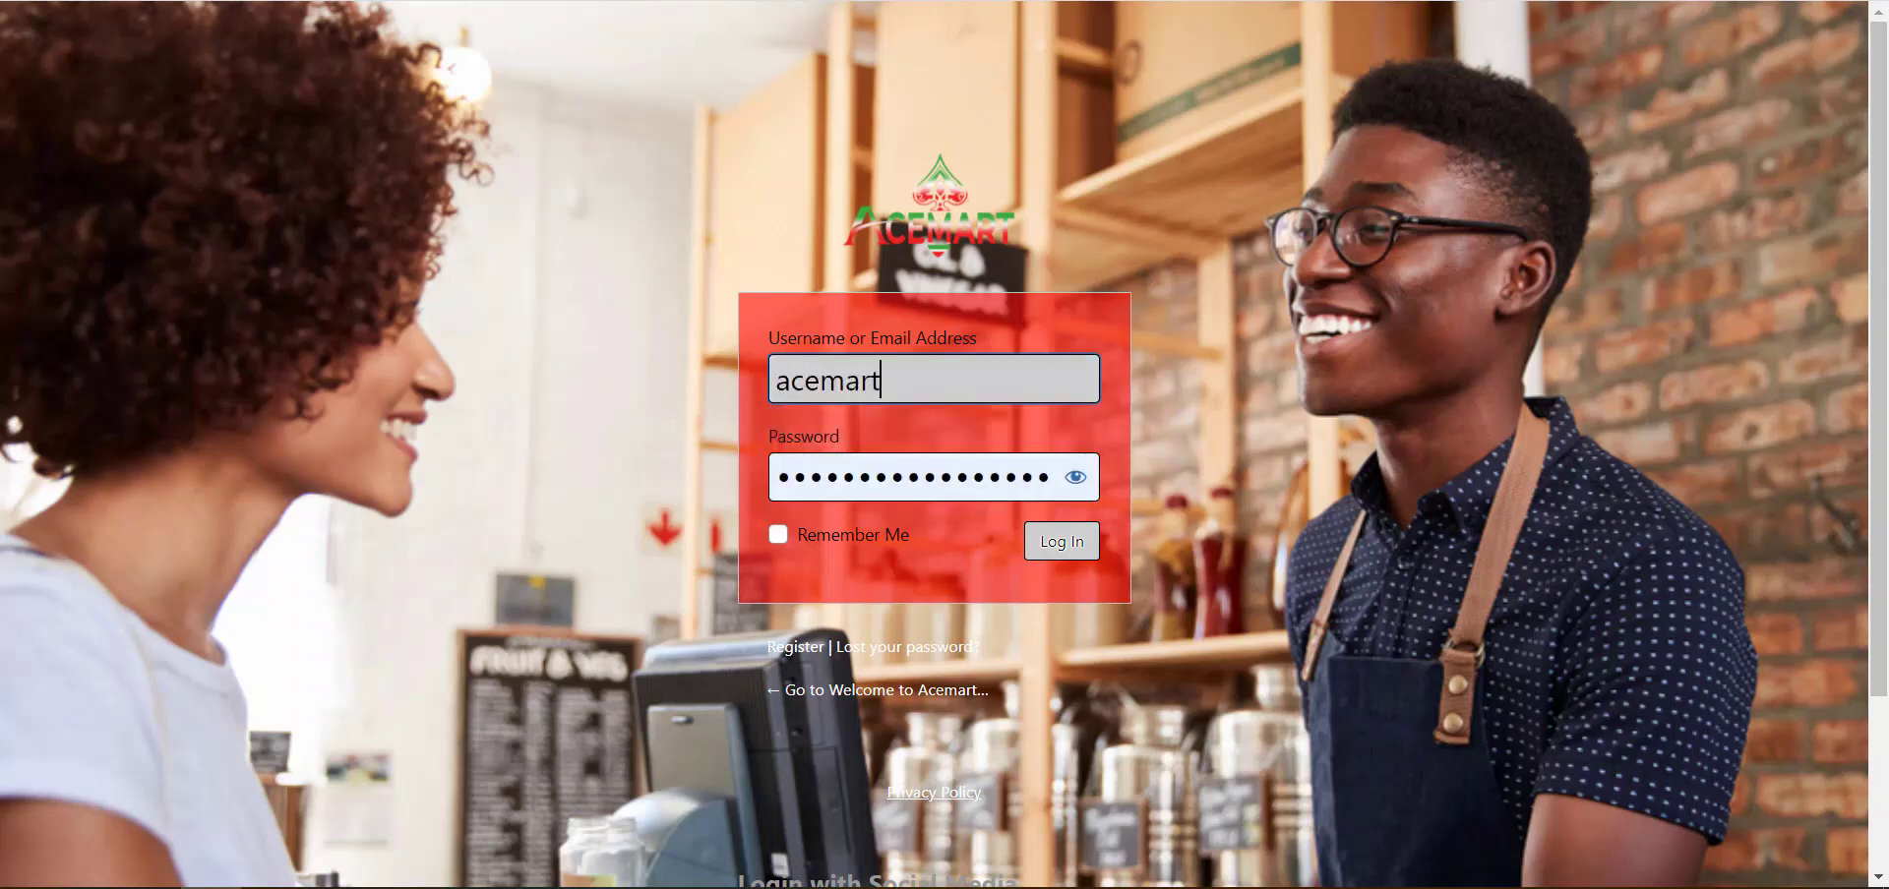
pyautogui.press('Tab')
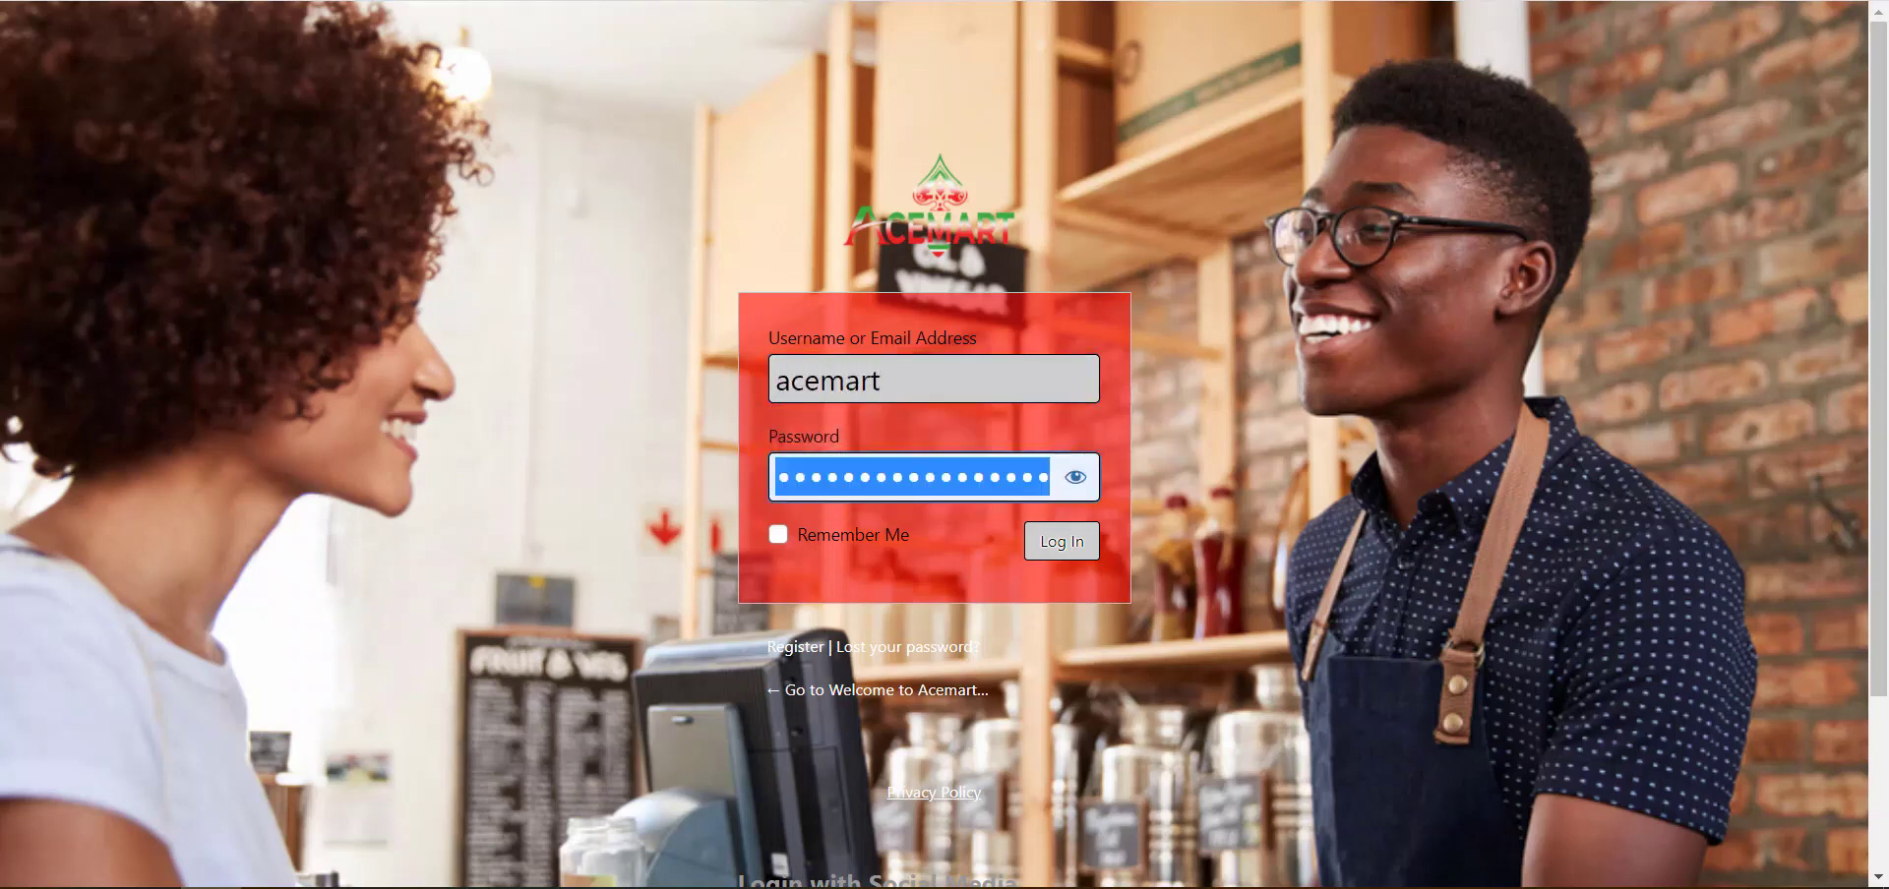
pyautogui.press('BackSpace')
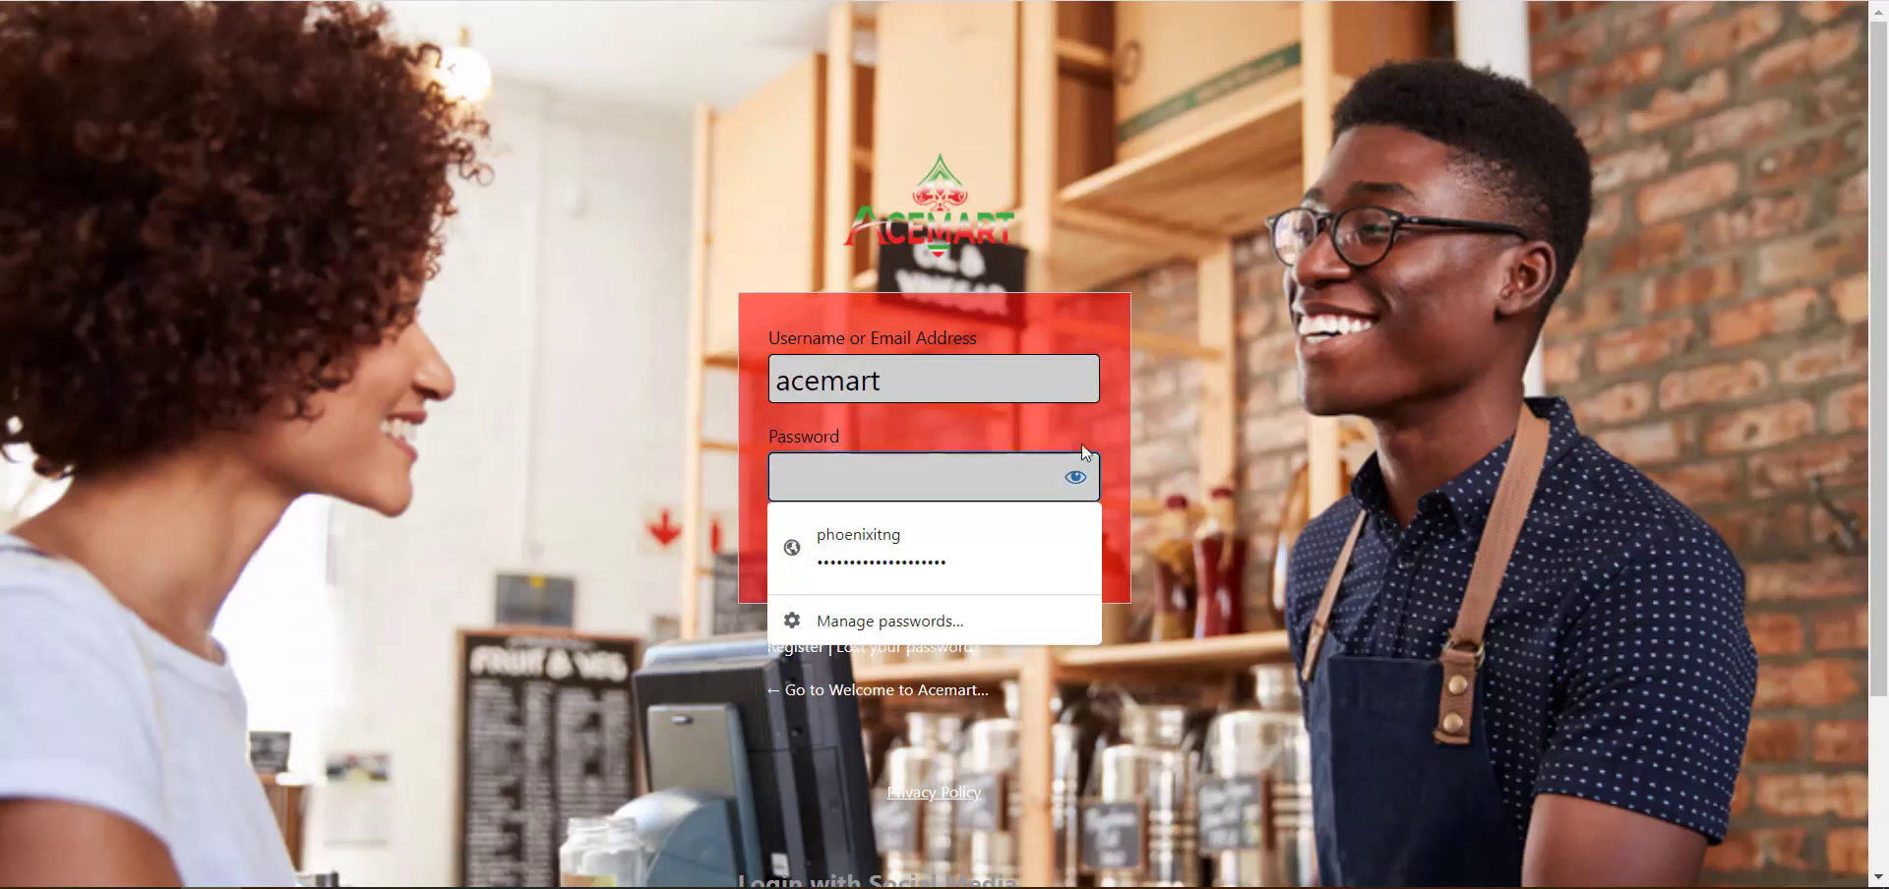
pyautogui.click(1076, 477)
pyautogui.click(947, 489)
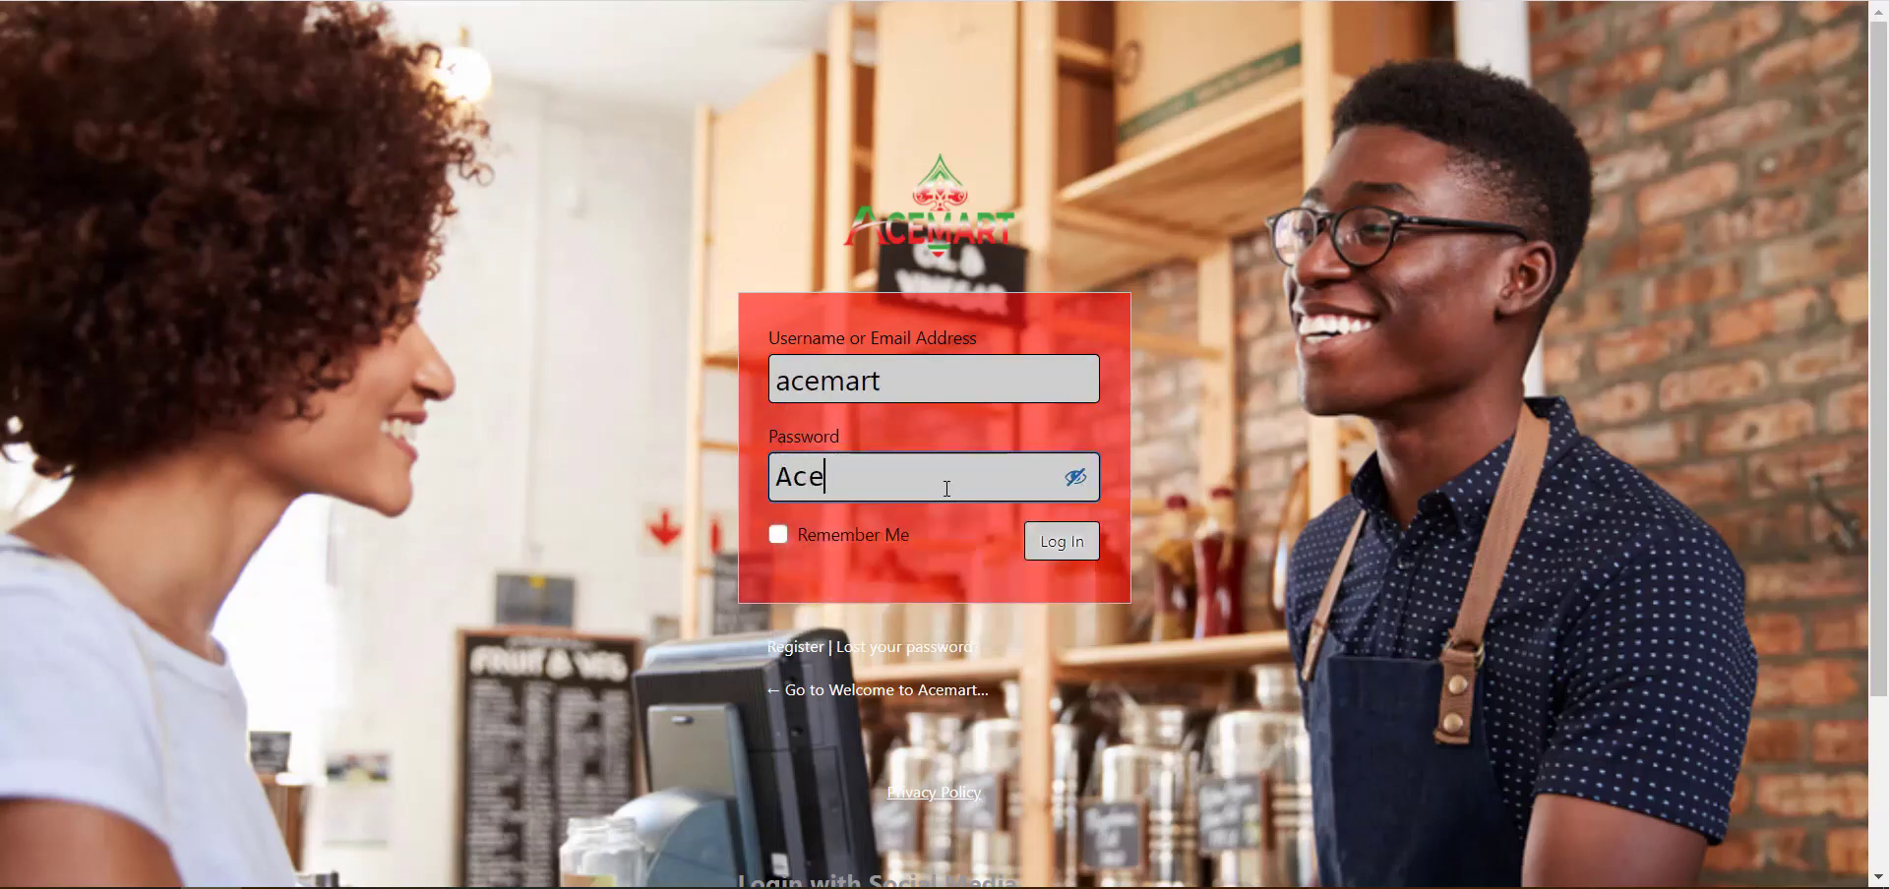
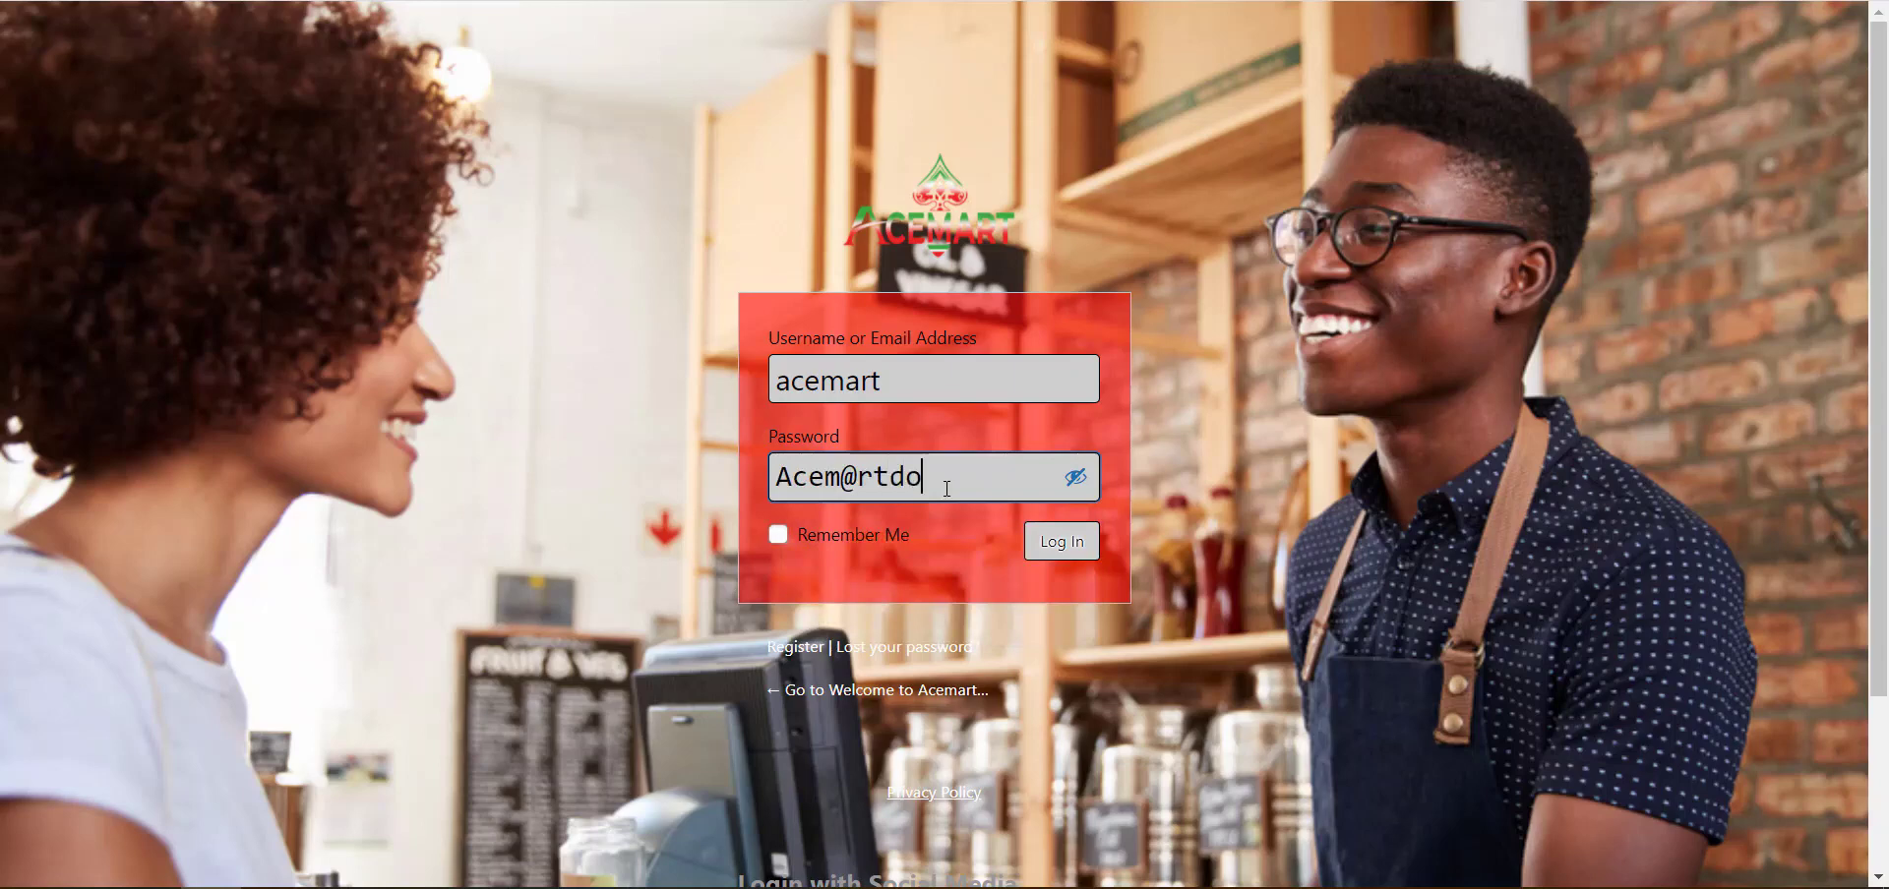
pyautogui.click(1051, 547)
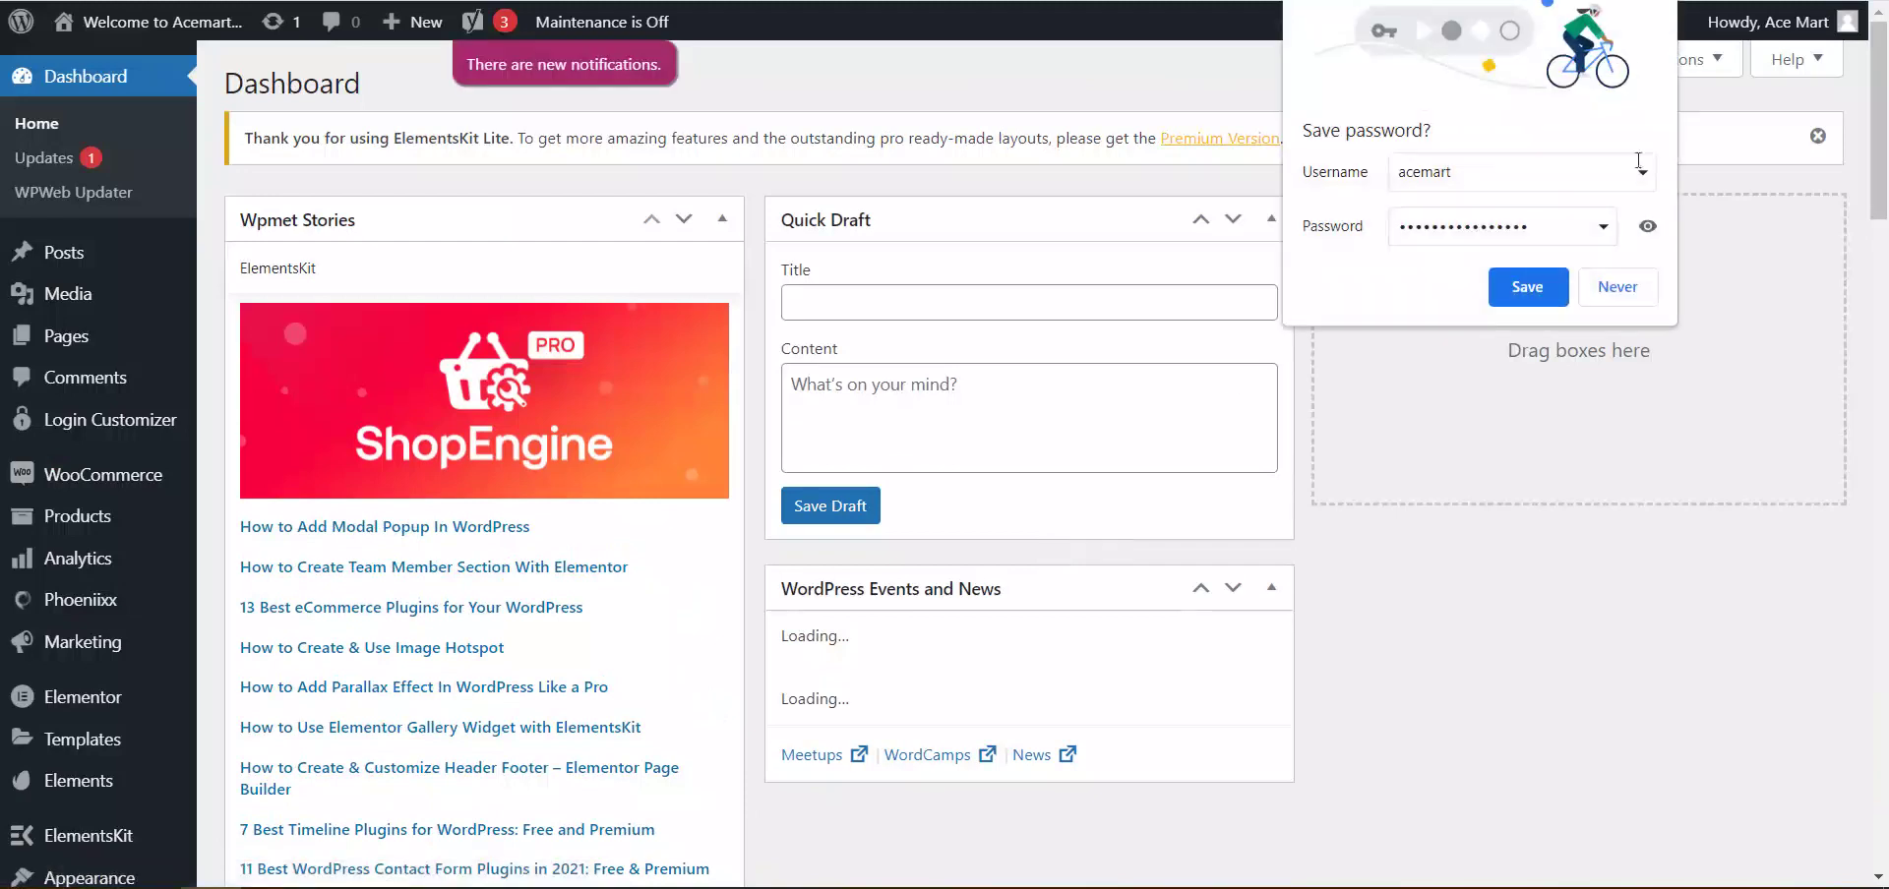
# Step: Decline the browser's save-password prompt and look over the Dashboard's admin sidebar menus
pyautogui.click(1641, 295)
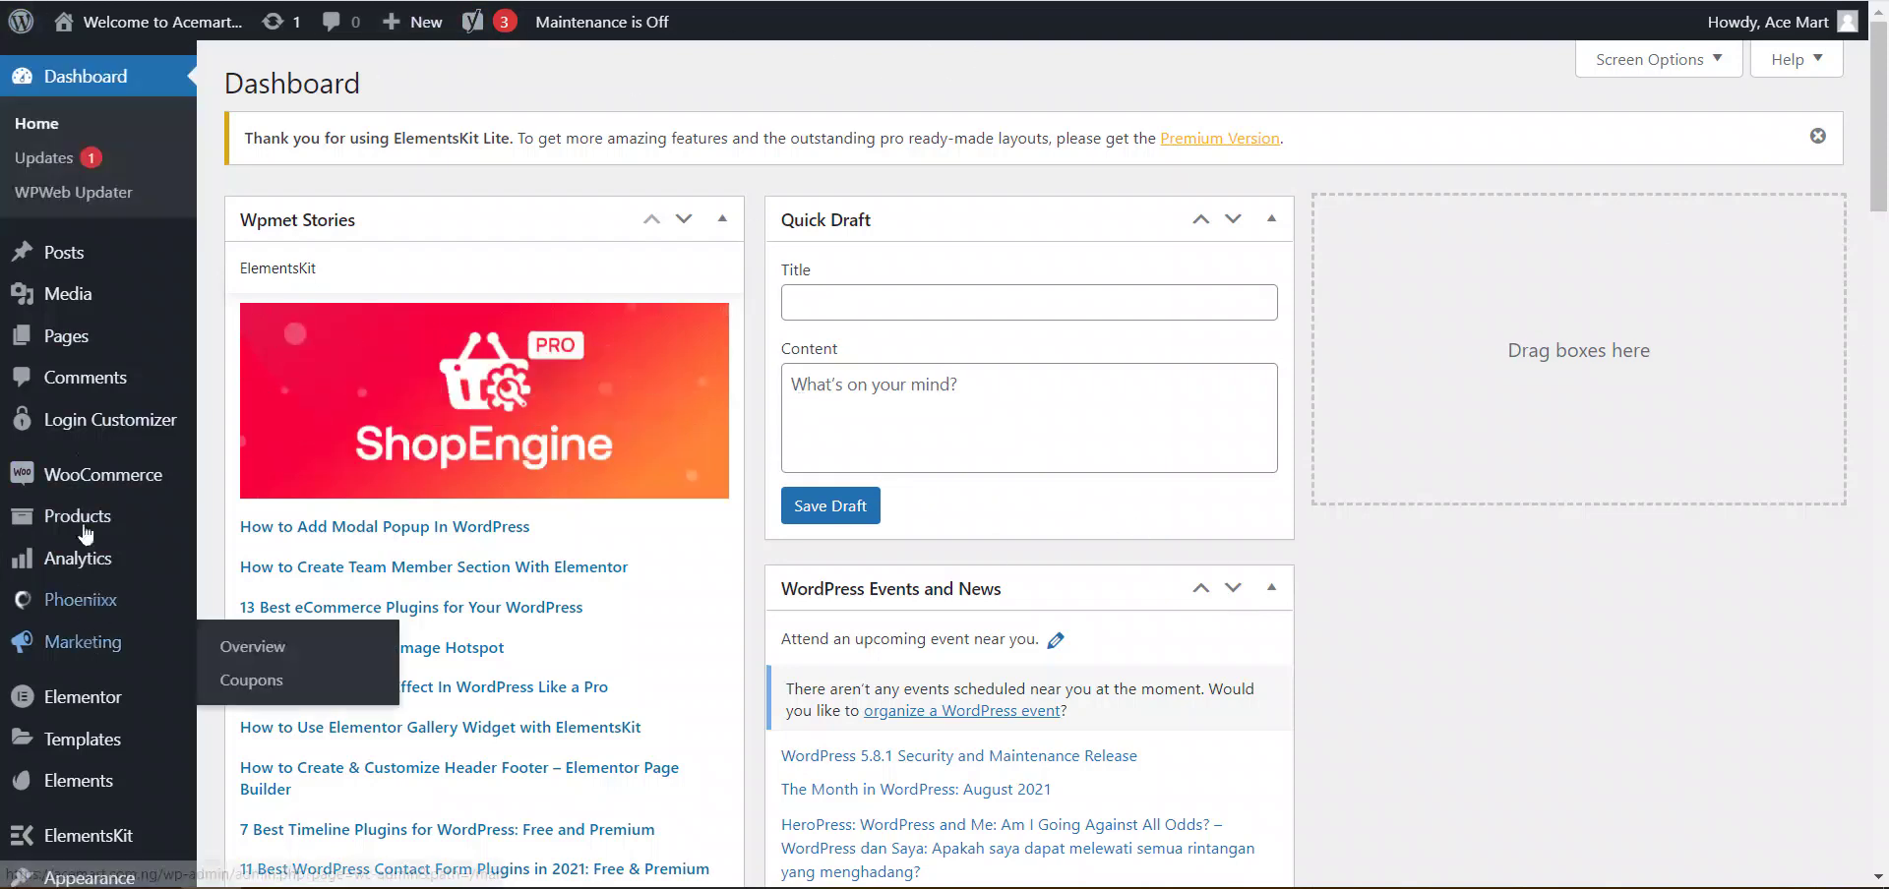
pyautogui.scroll(-1, 86, 382)
pyautogui.scroll(-8, 88, 807)
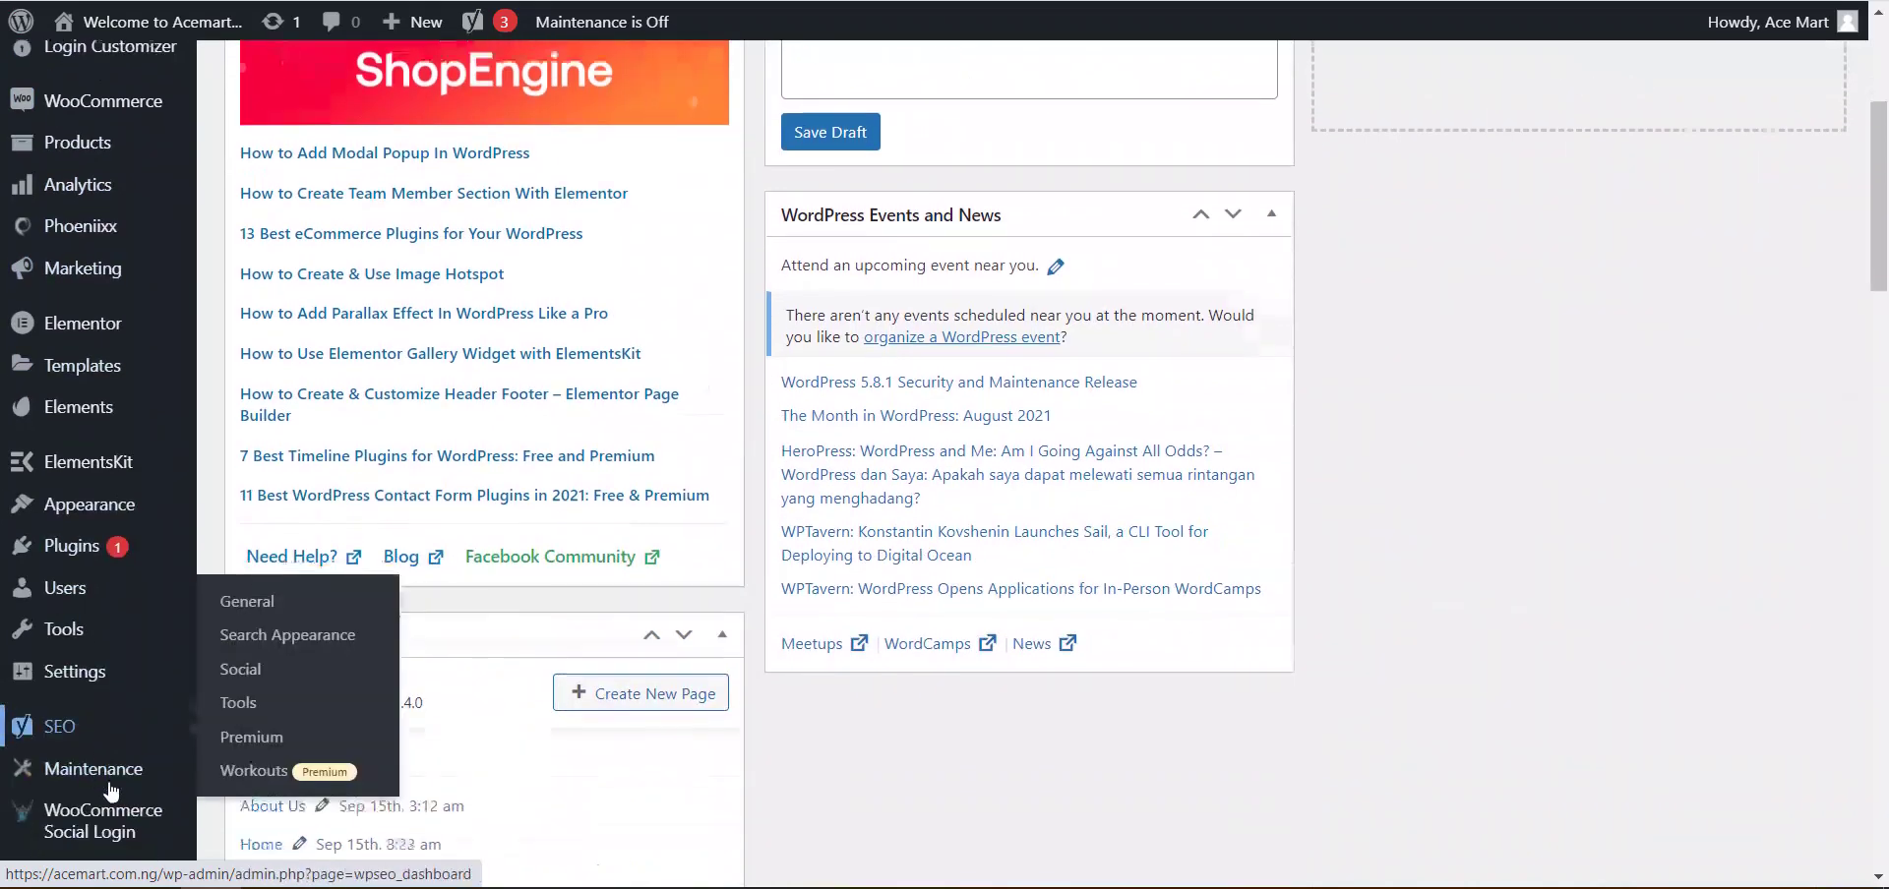
pyautogui.scroll(10, 101, 701)
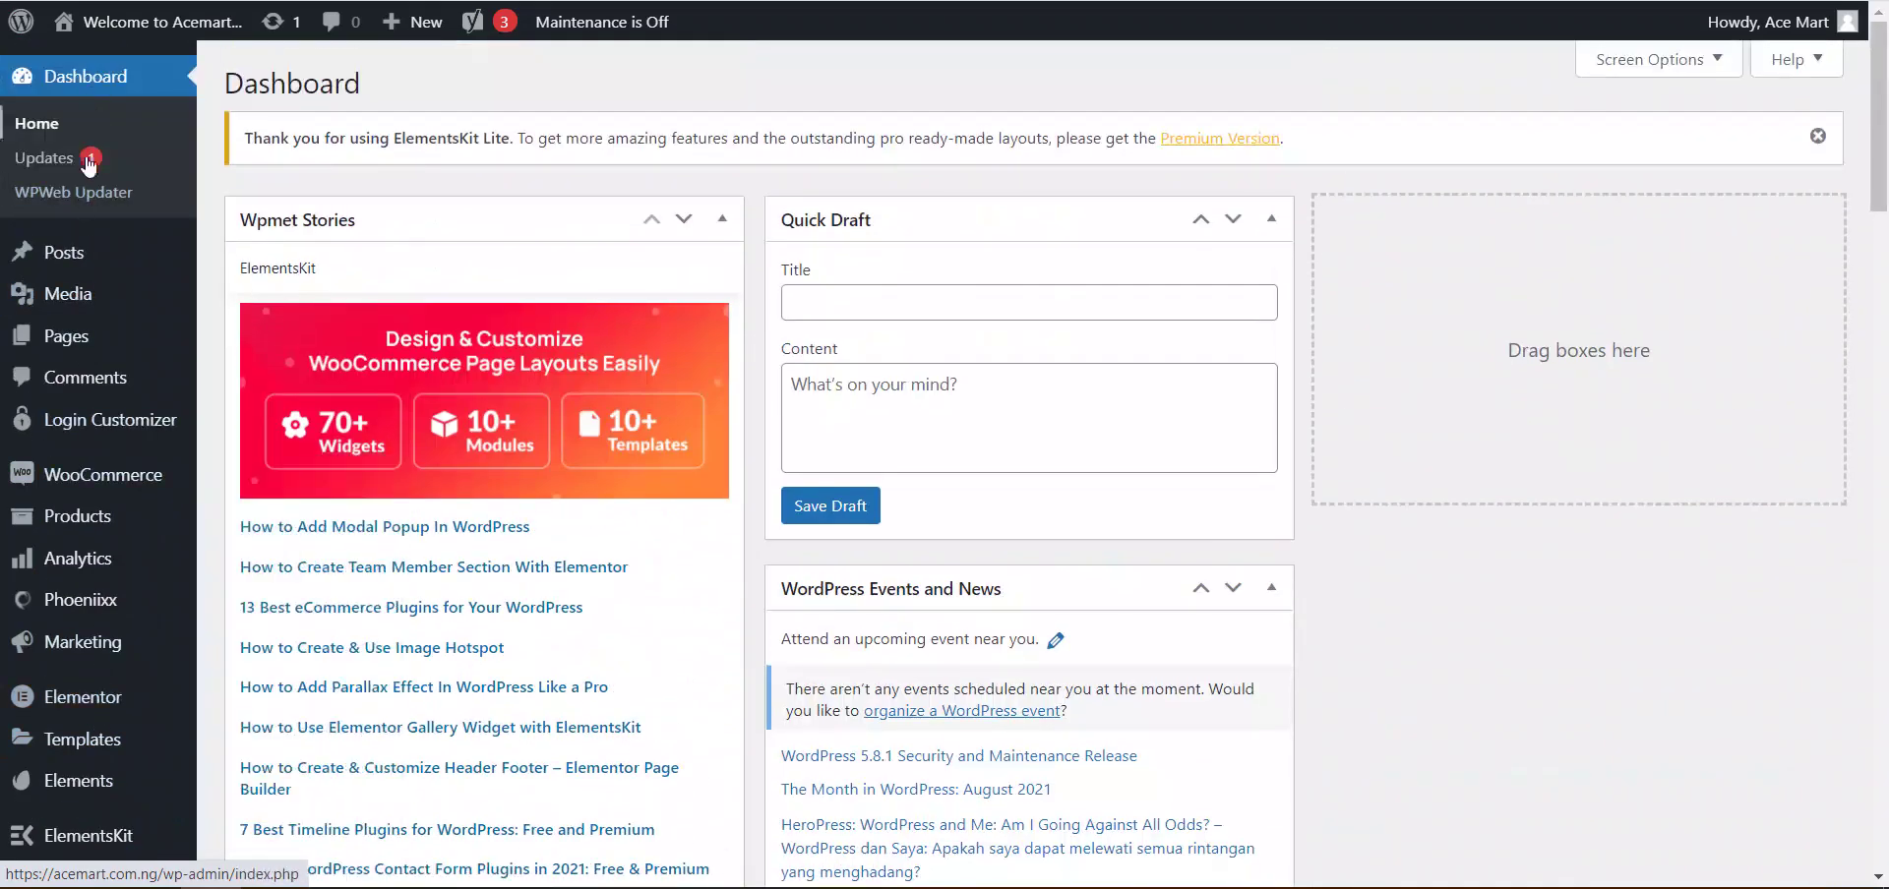
pyautogui.moveTo(69, 345)
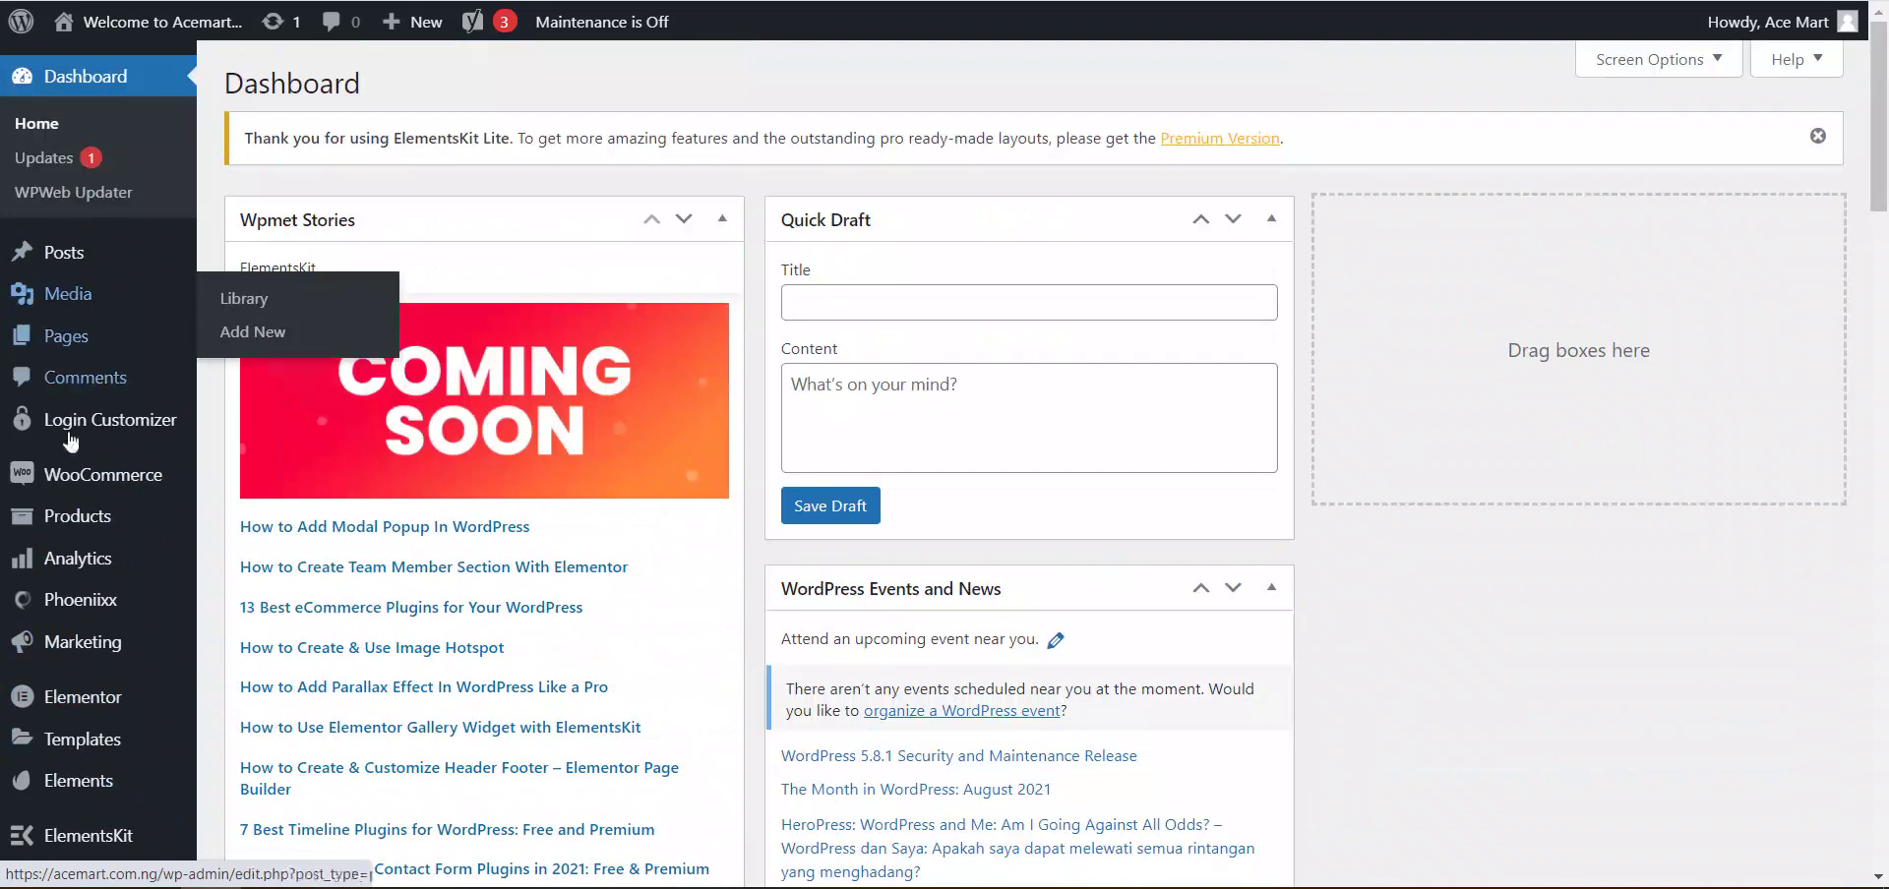
pyautogui.moveTo(75, 514)
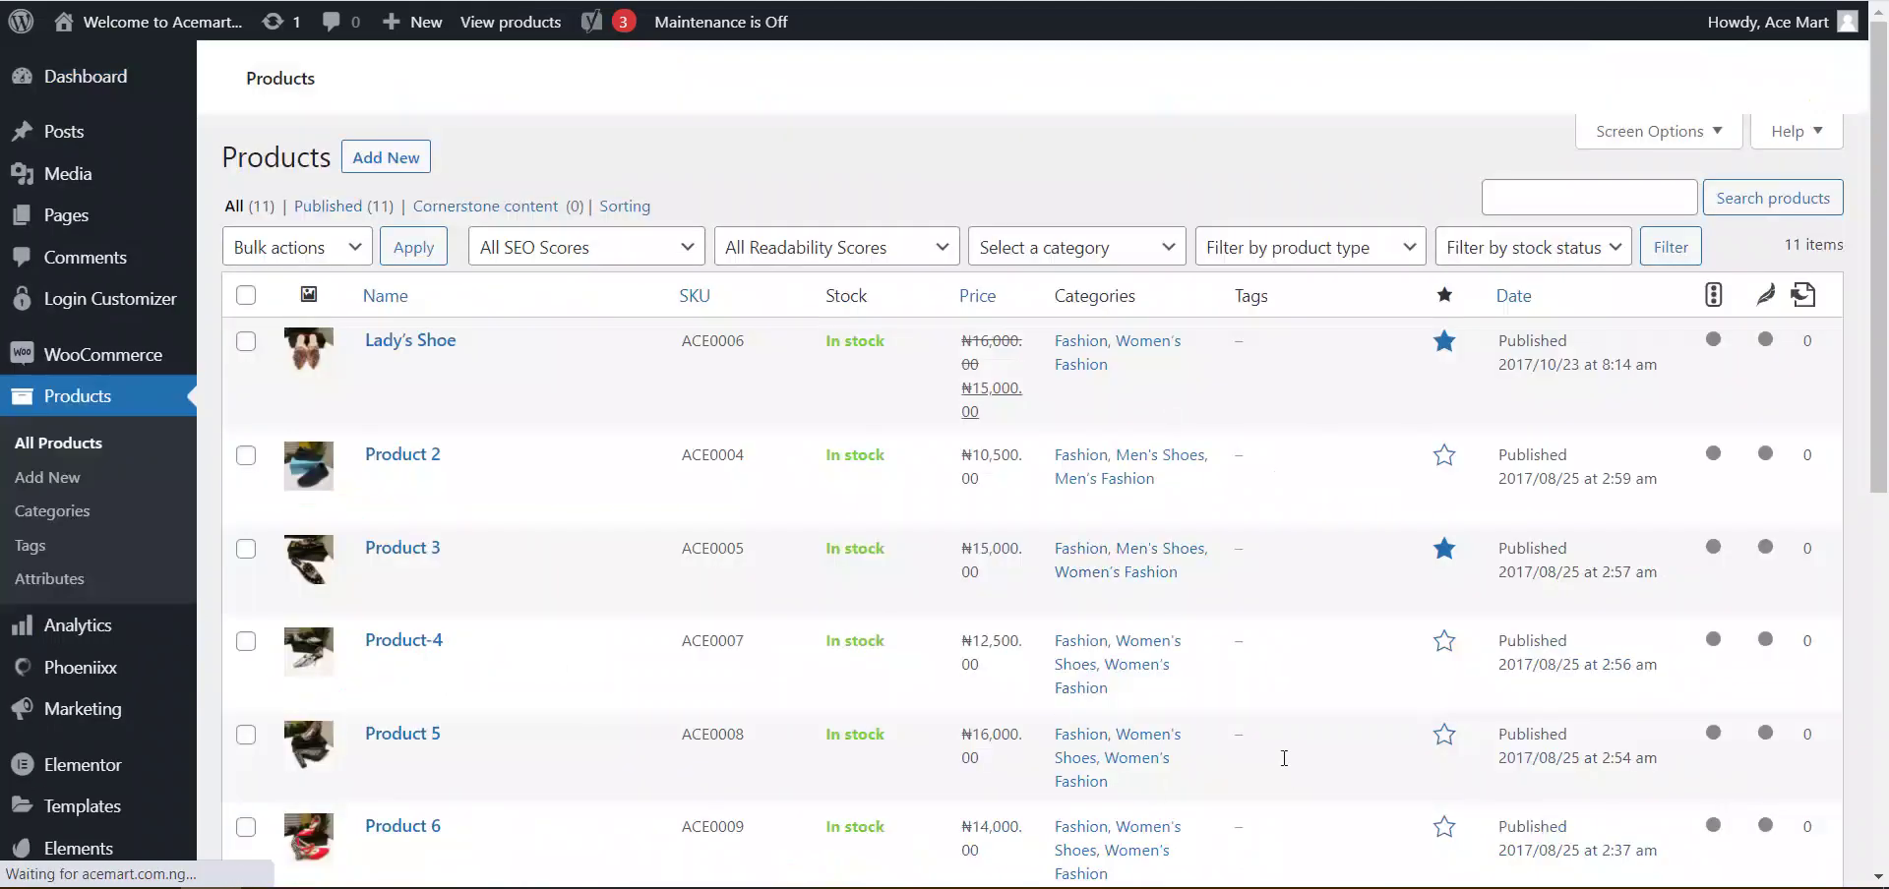
# Step: Scroll through the All Products list to review the existing products
pyautogui.scroll(-7, 822, 458)
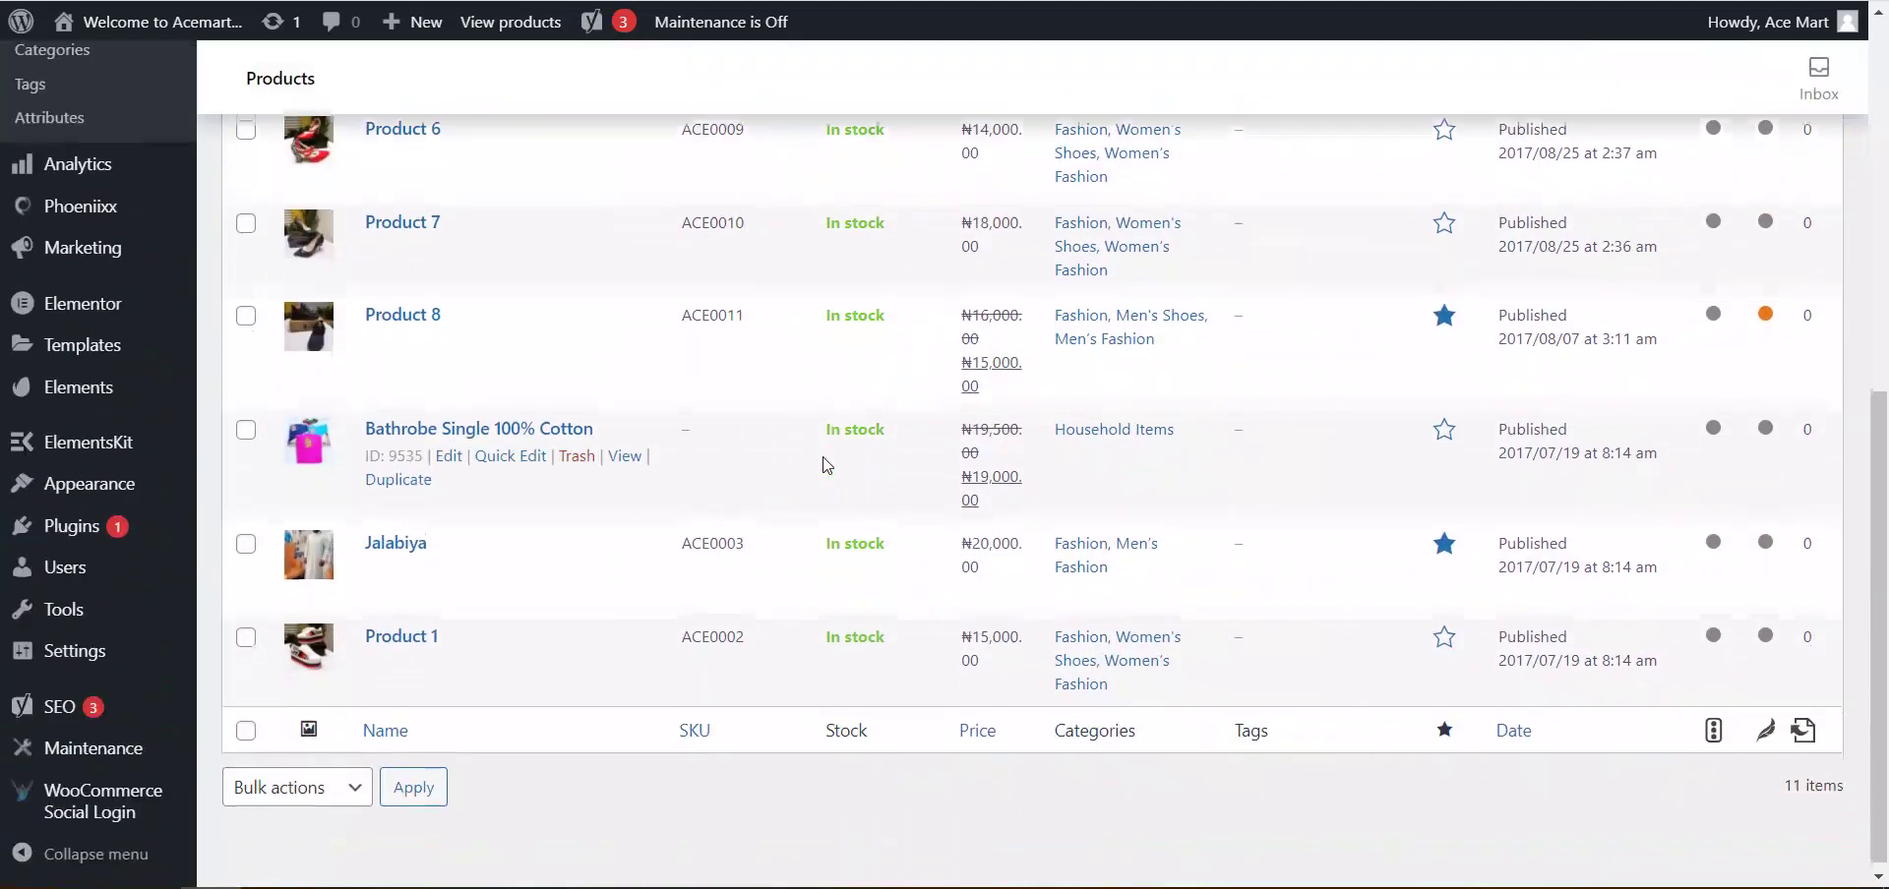
pyautogui.scroll(7, 632, 535)
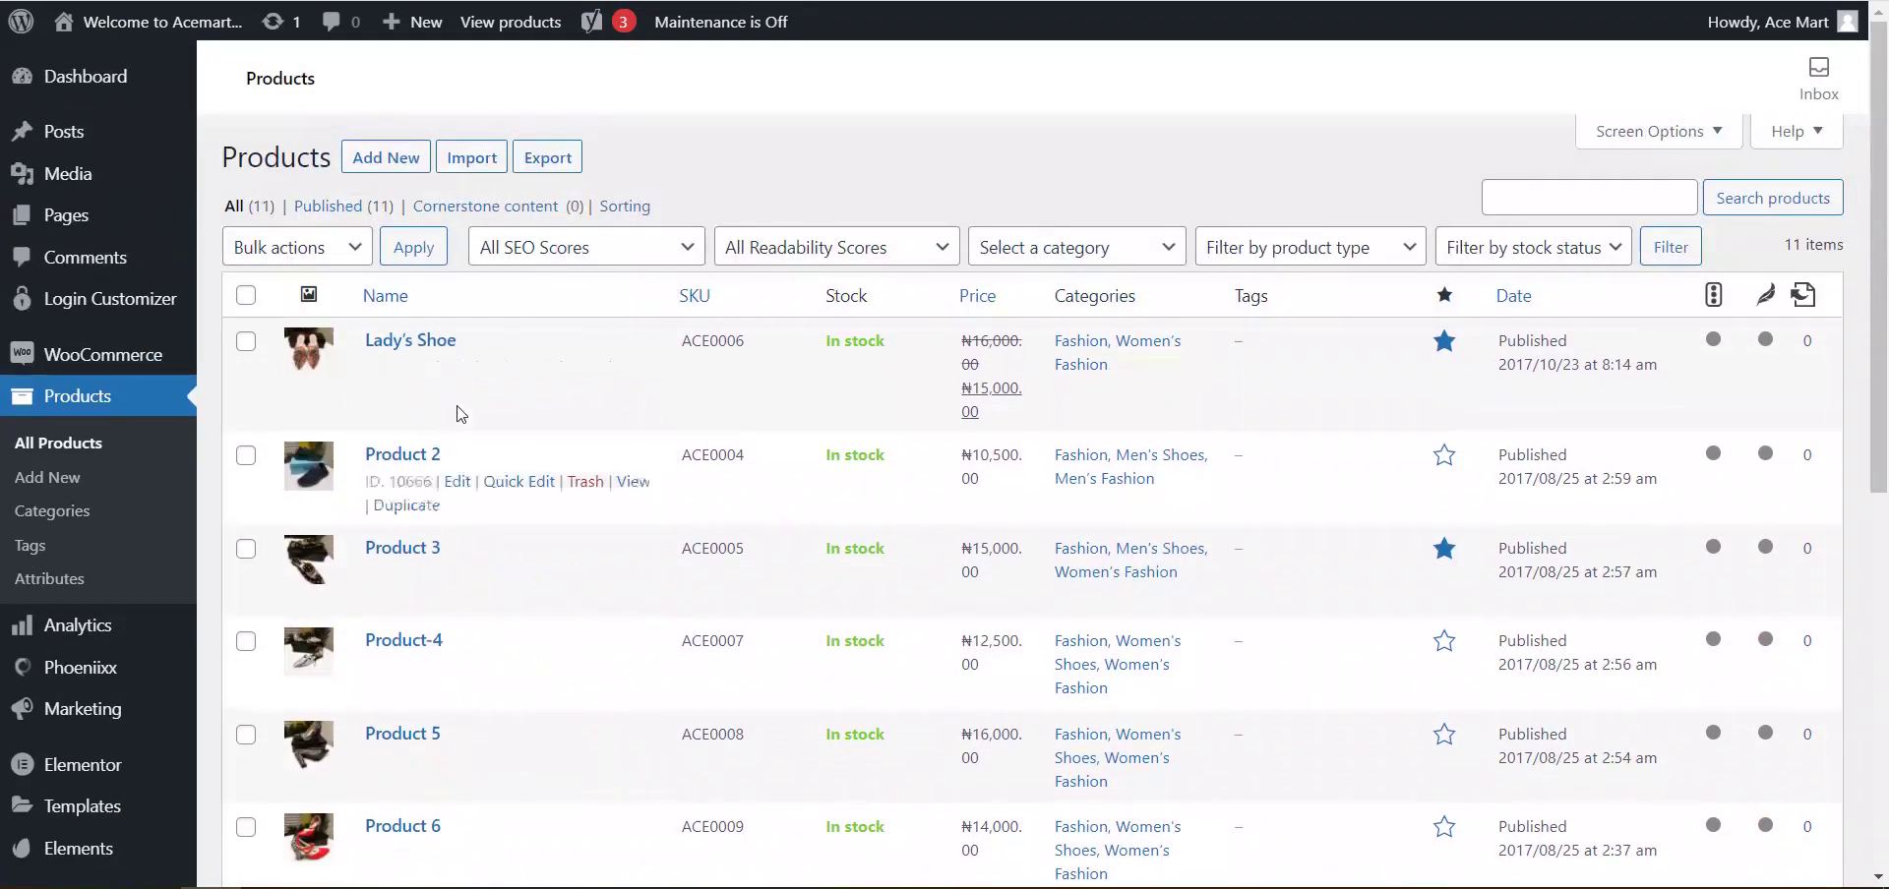
pyautogui.scroll(-3, 459, 415)
pyautogui.scroll(-2, 414, 536)
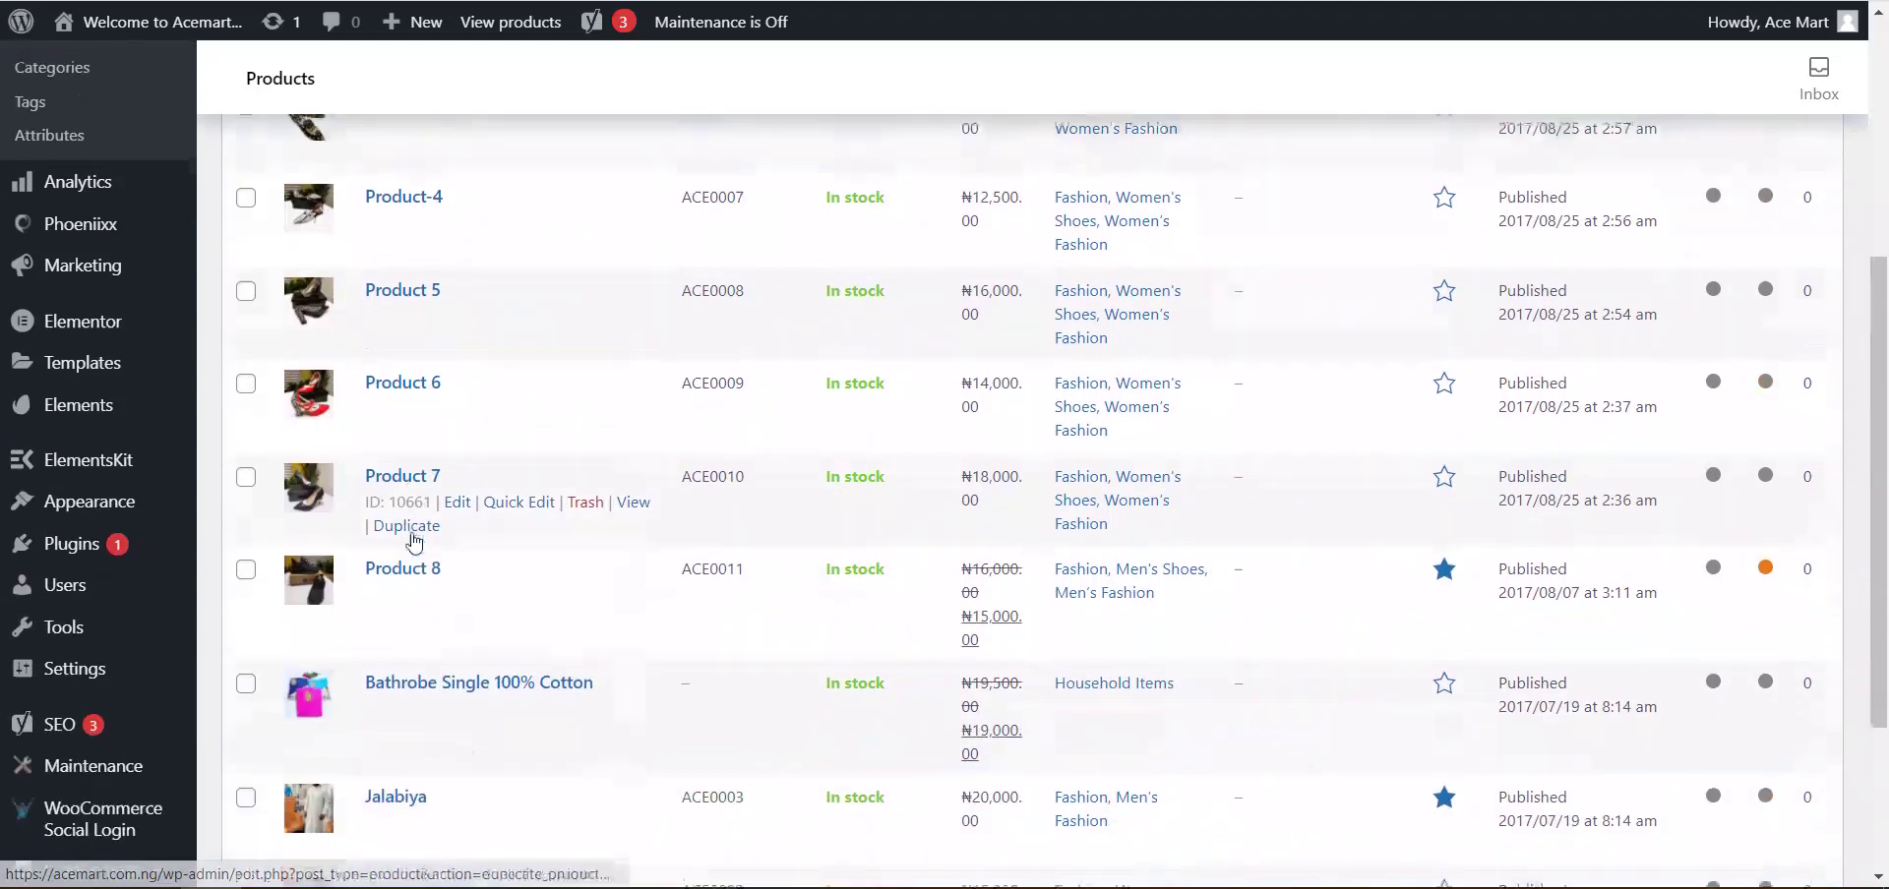
pyautogui.scroll(-2, 415, 539)
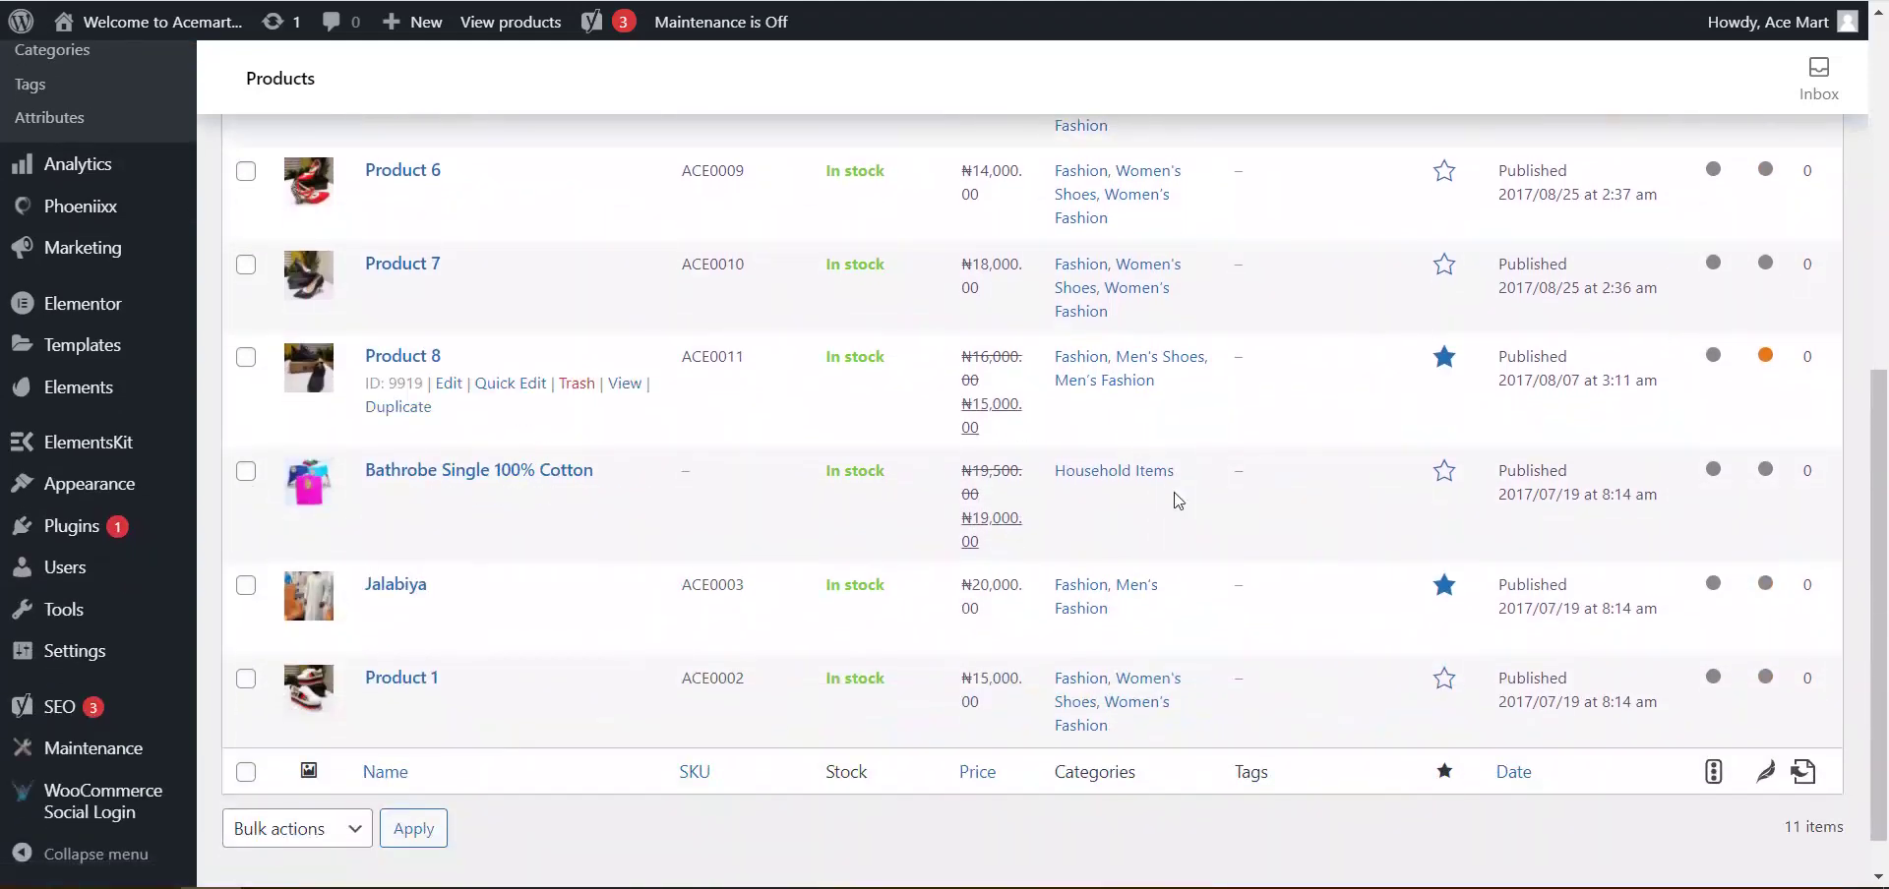
pyautogui.scroll(5, 999, 507)
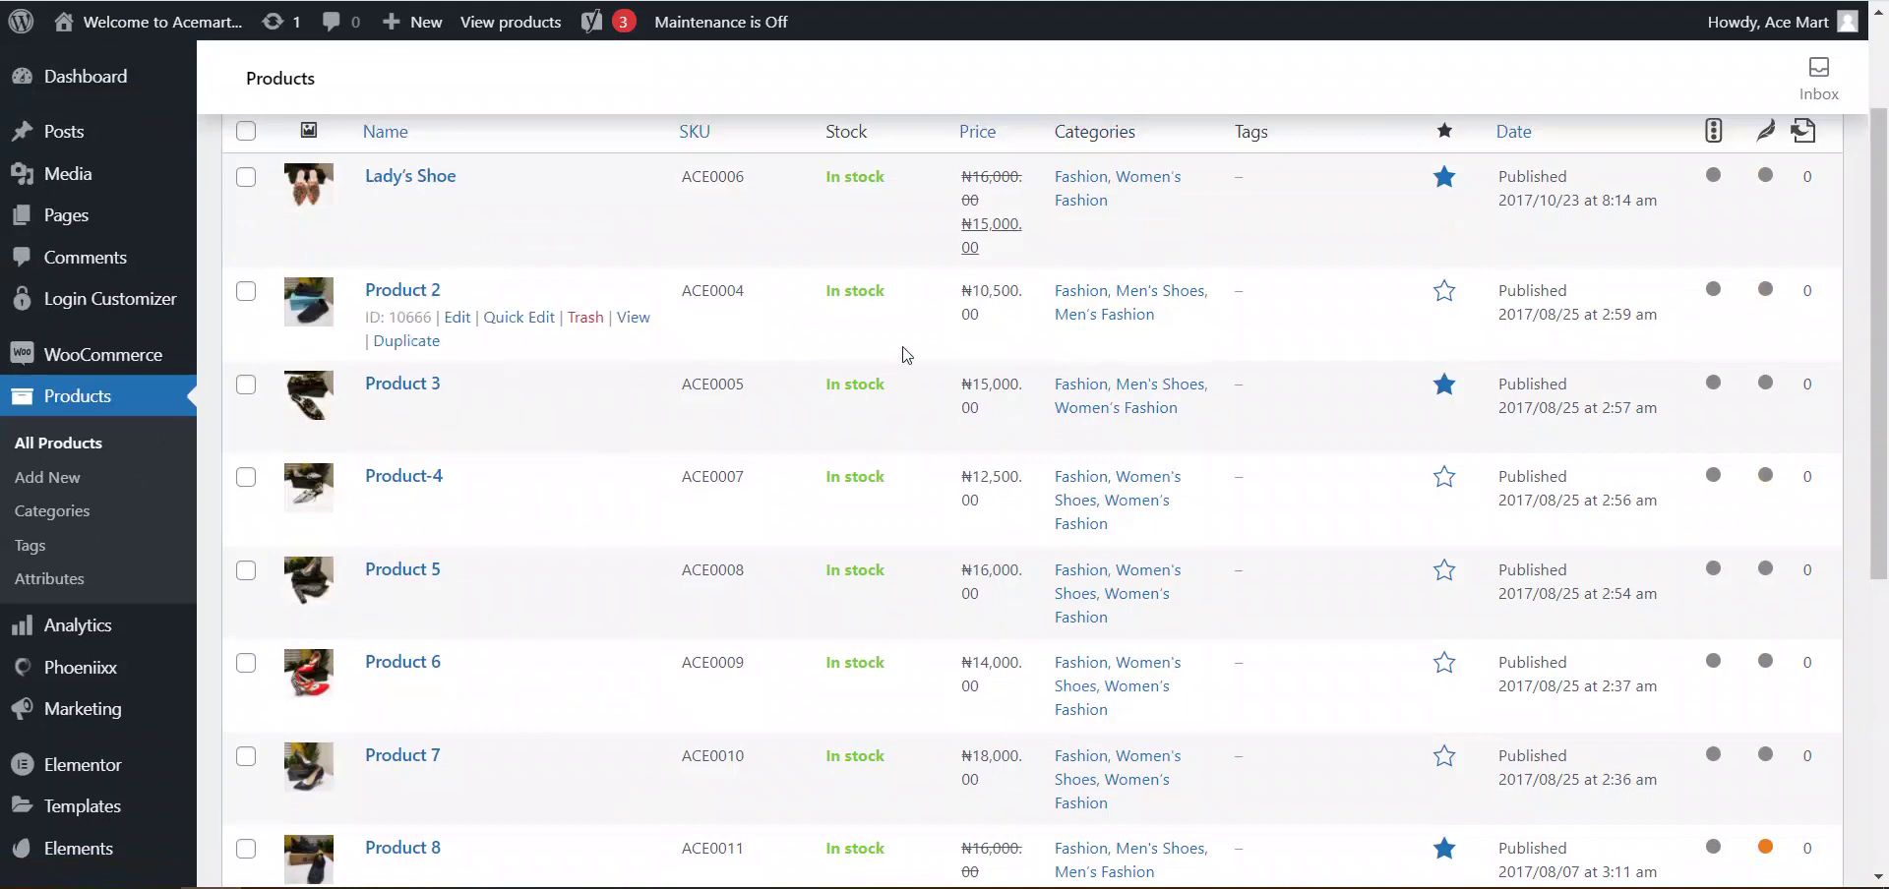
pyautogui.scroll(2, 837, 522)
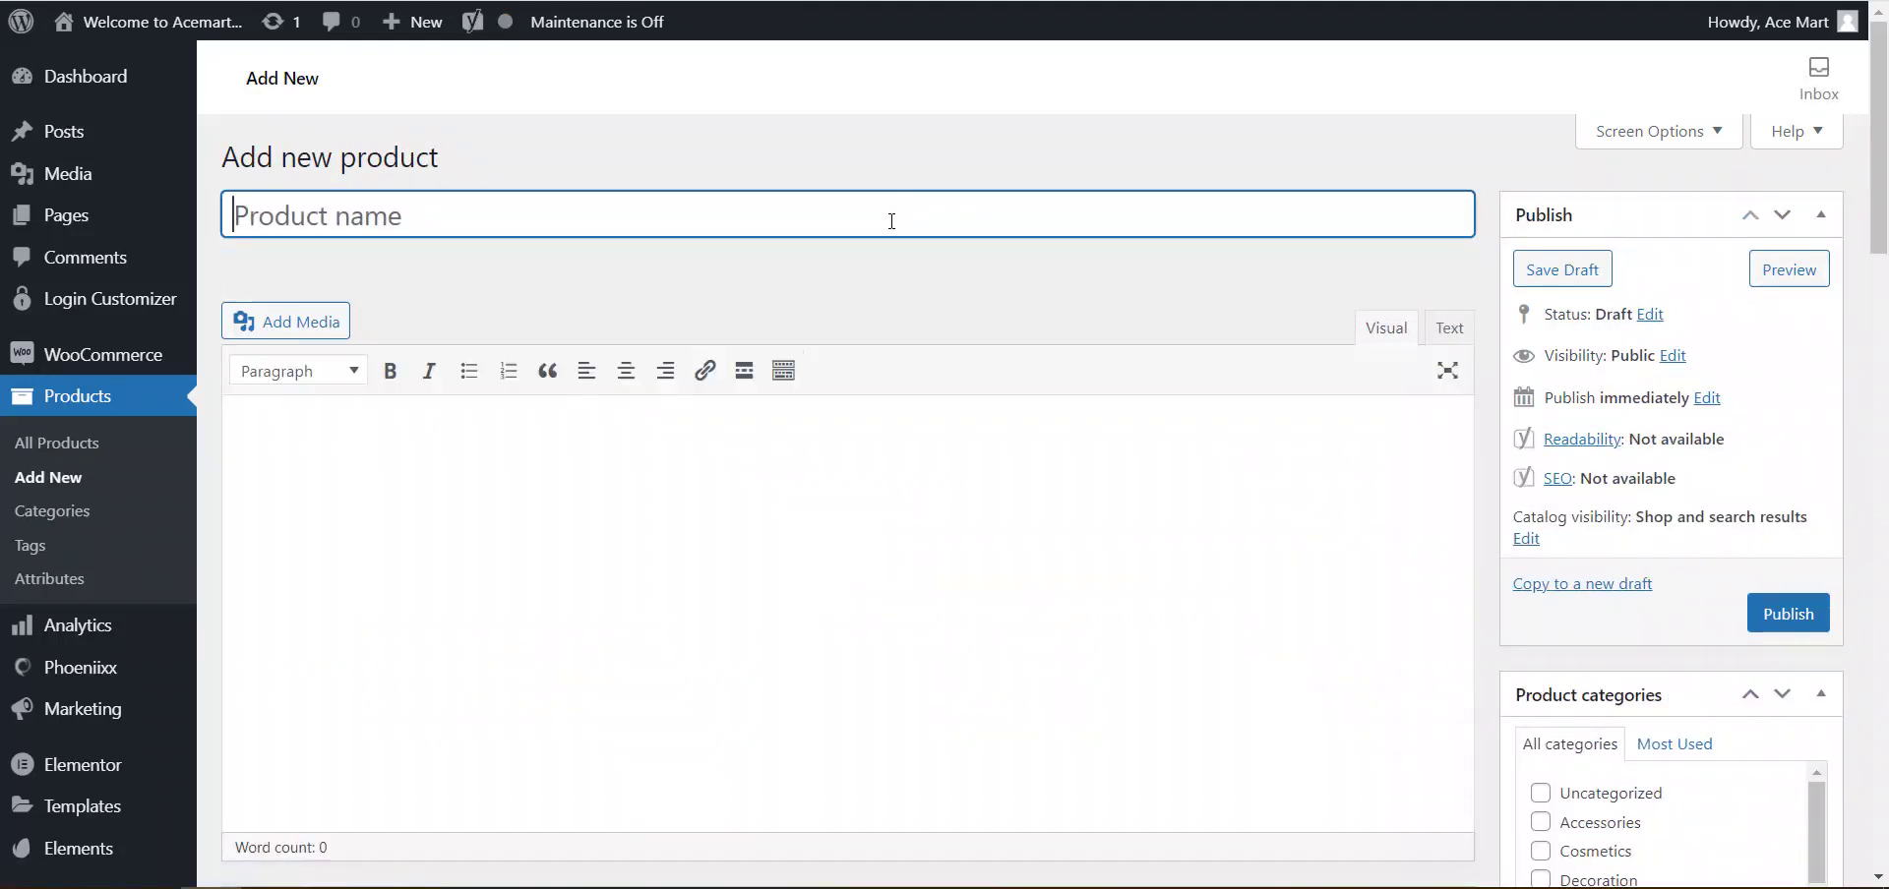
# Step: Enter 'Valentine Men's Half Shoe' as the product name so the draft auto-saves
pyautogui.write('Valn')
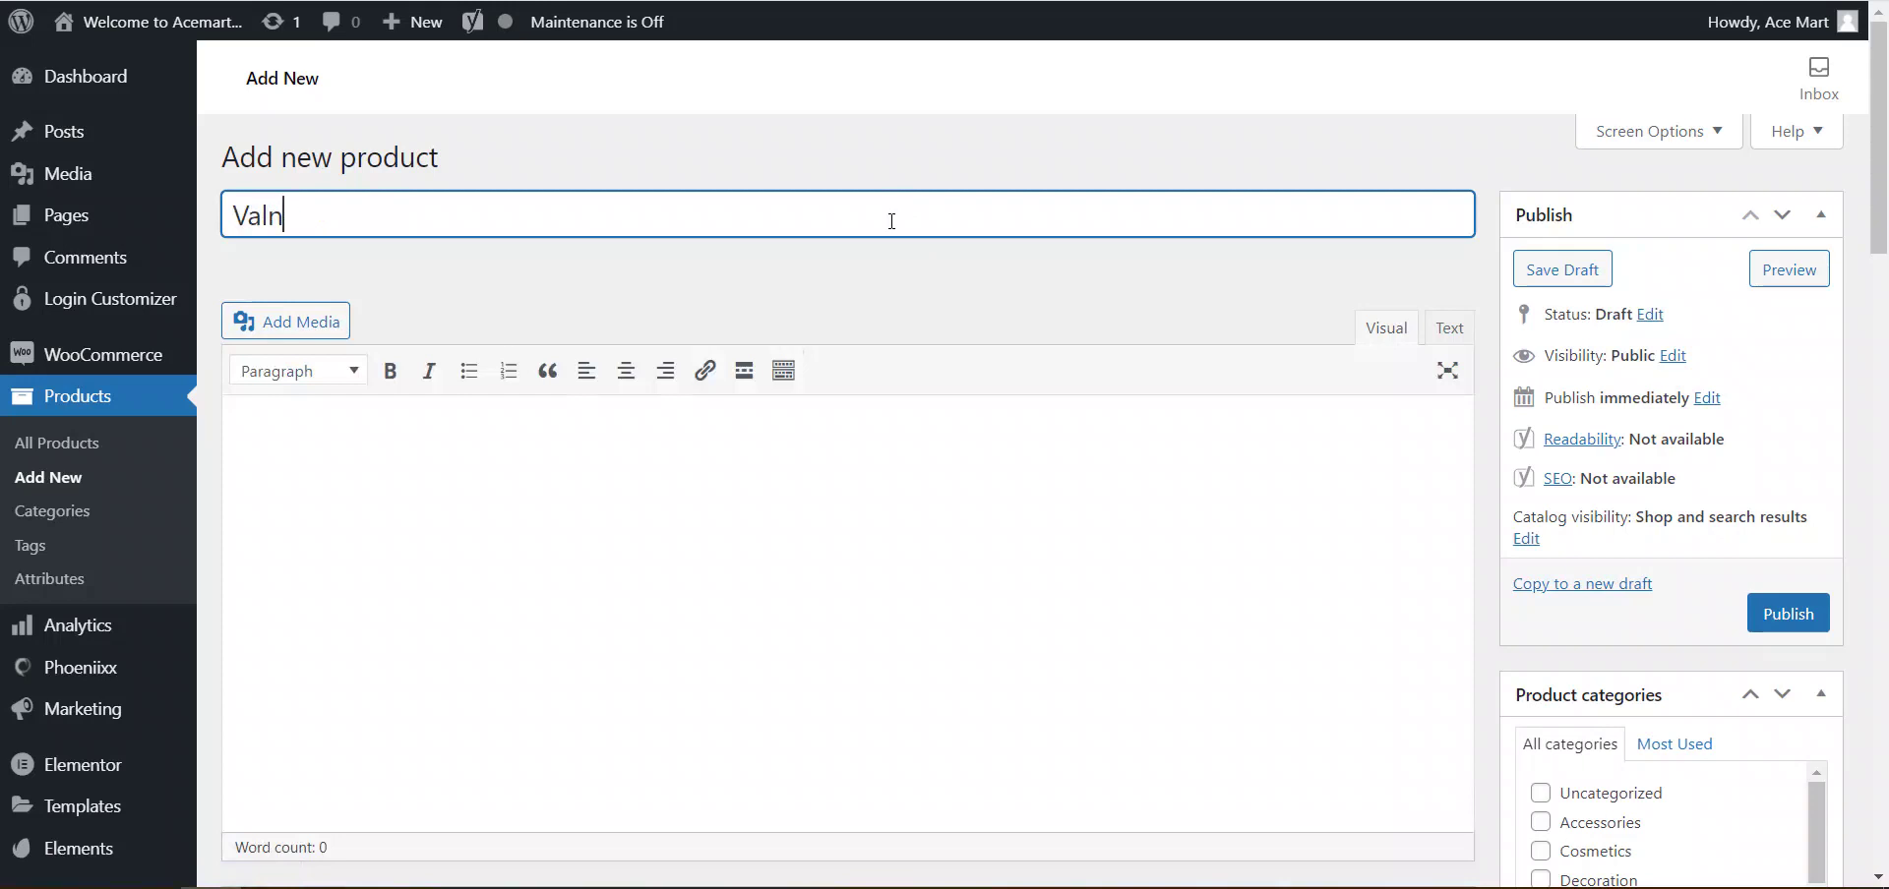
pyautogui.press('BackSpace')
pyautogui.write("entine Men's ")
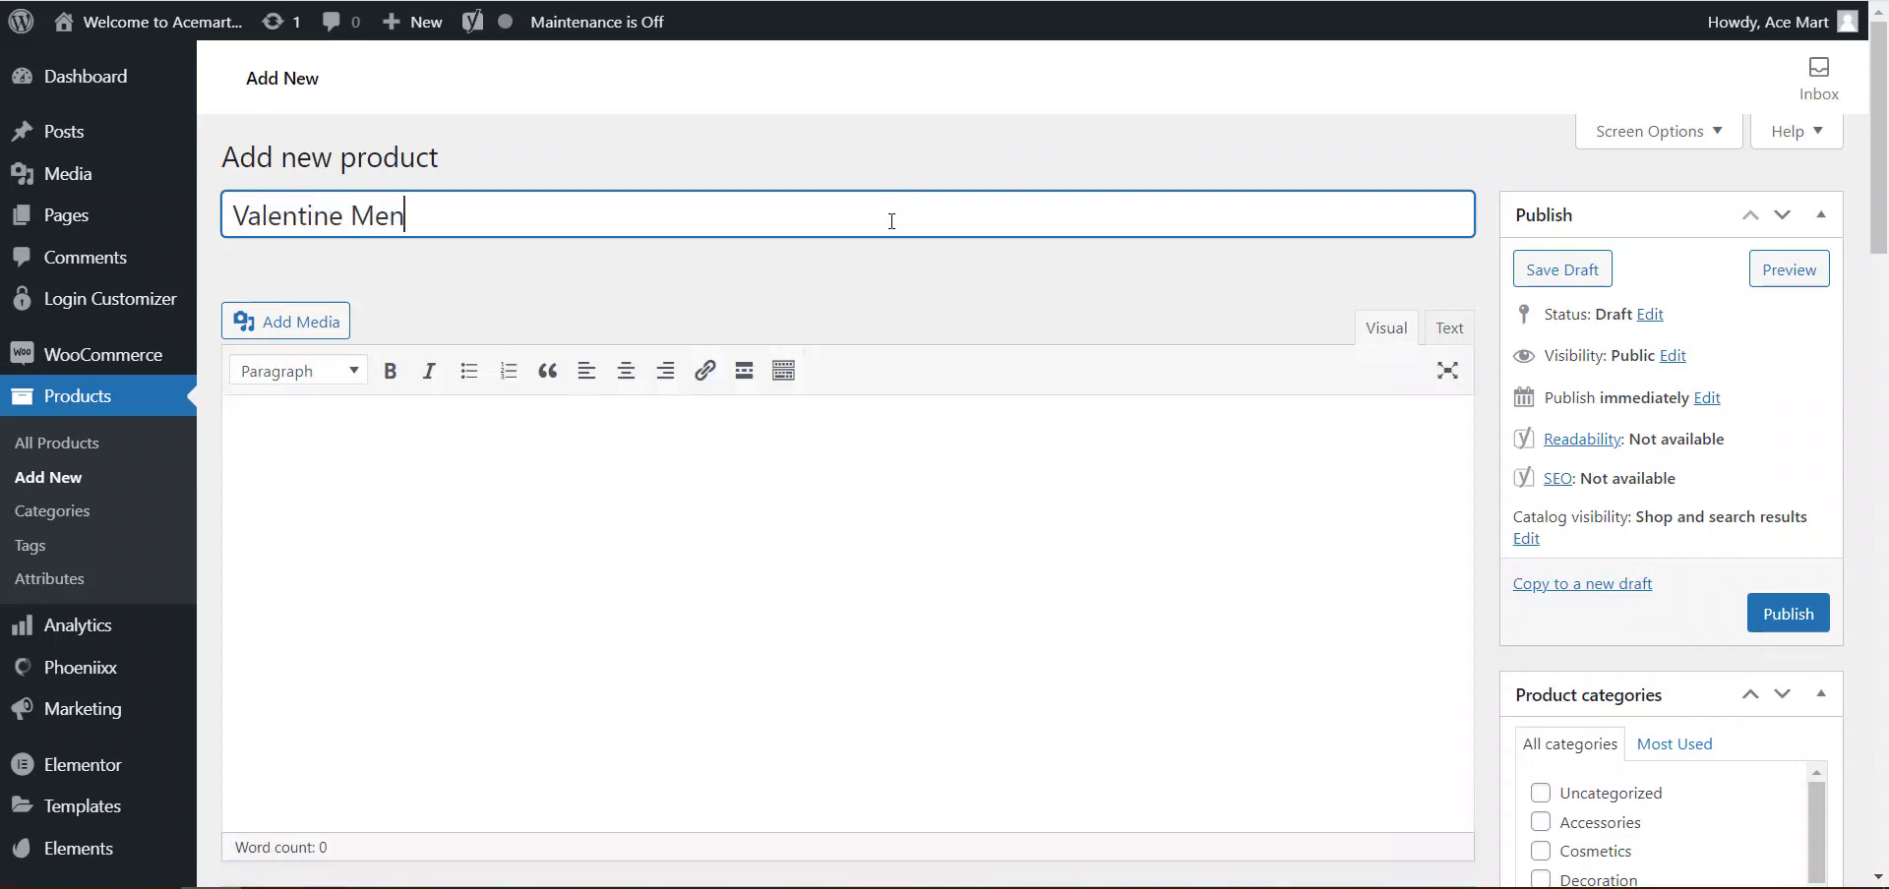
pyautogui.write('Half Shoe')
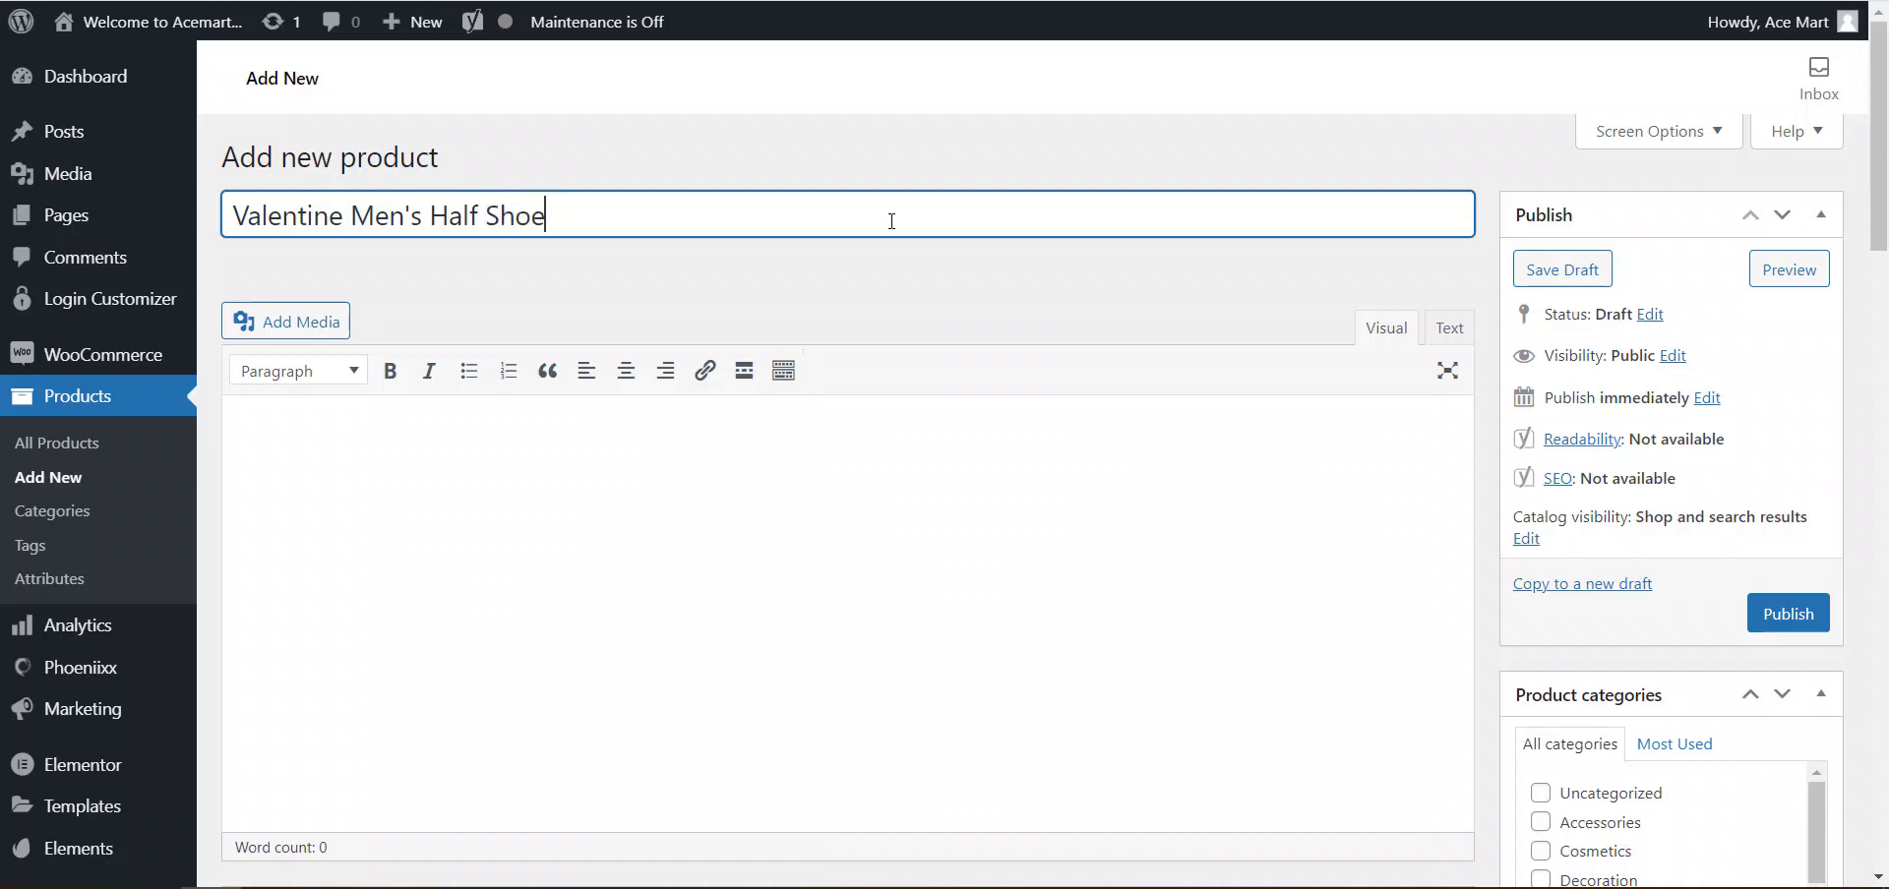
pyautogui.press('Tab')
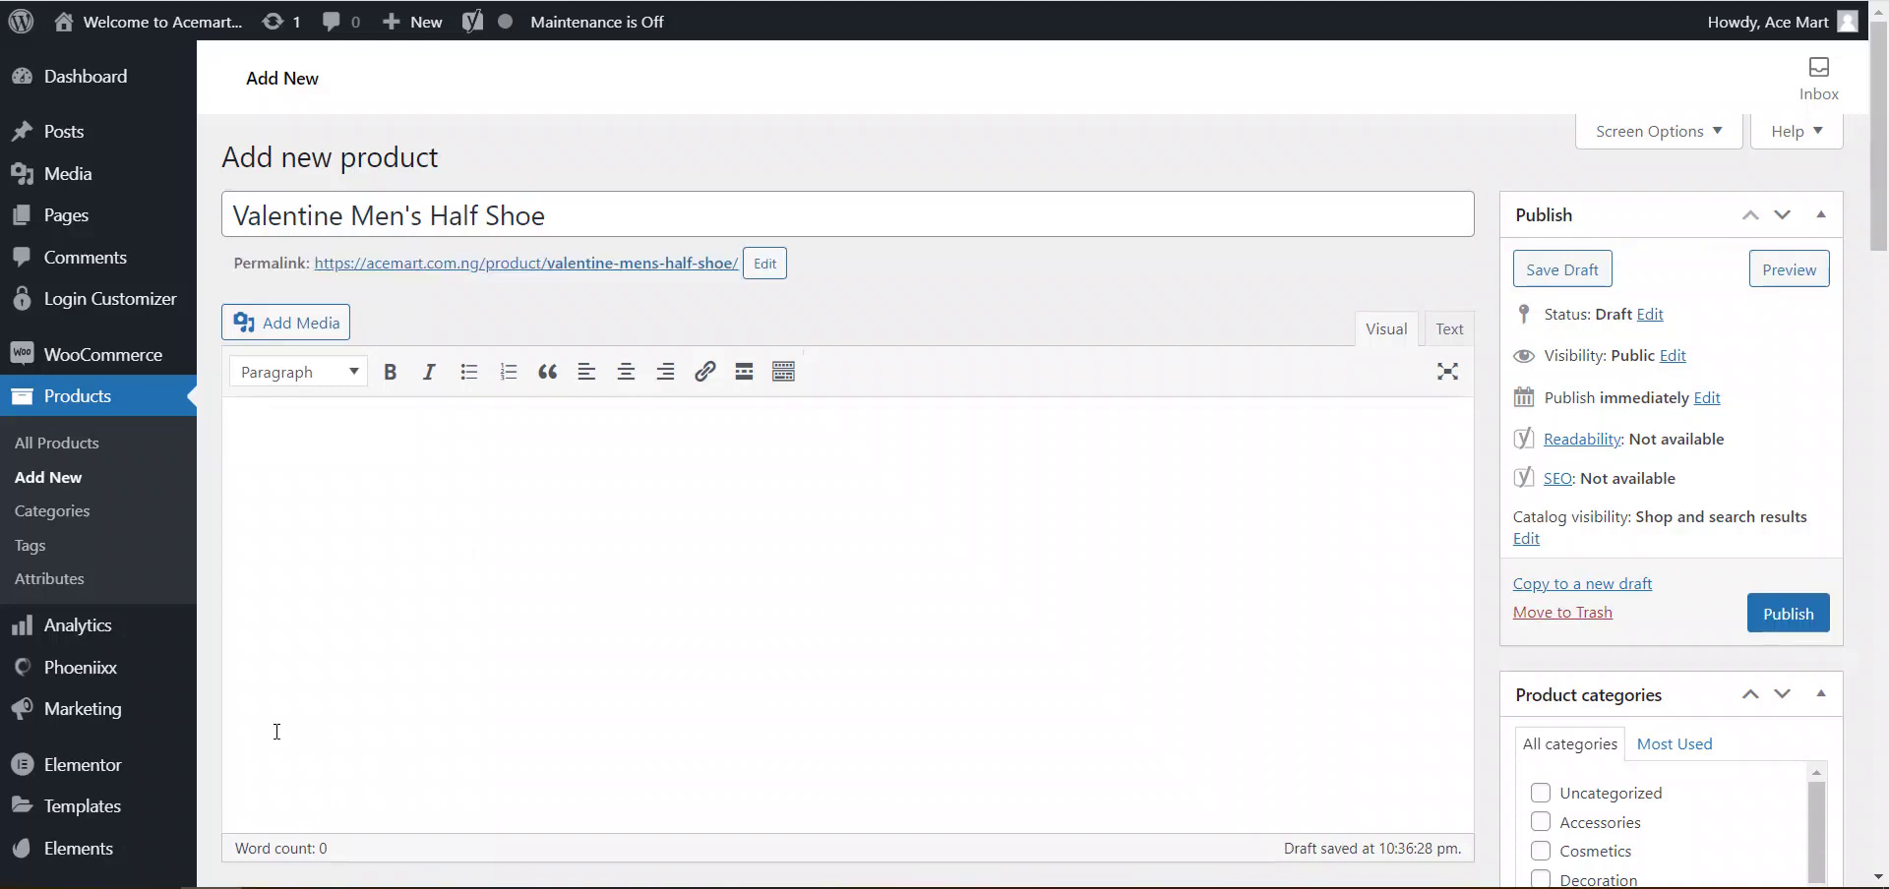
pyautogui.press('super')
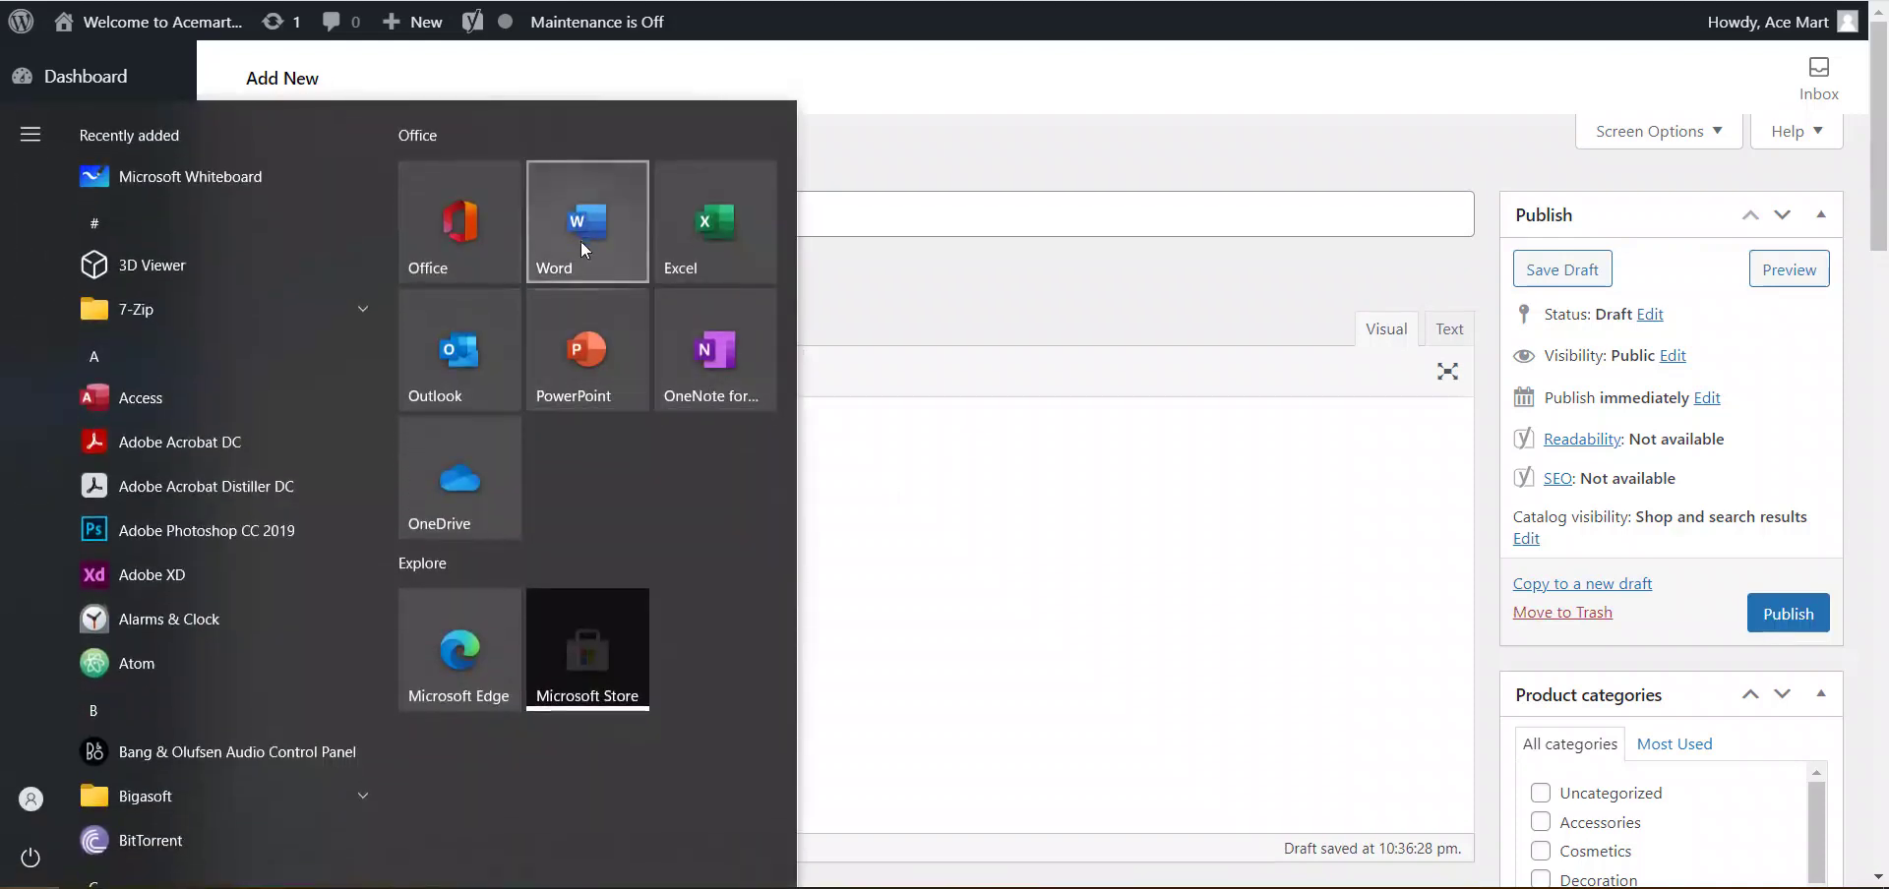
# Step: In a blank Word document, generate five paragraphs of sample text with =rand()
pyautogui.click(581, 240)
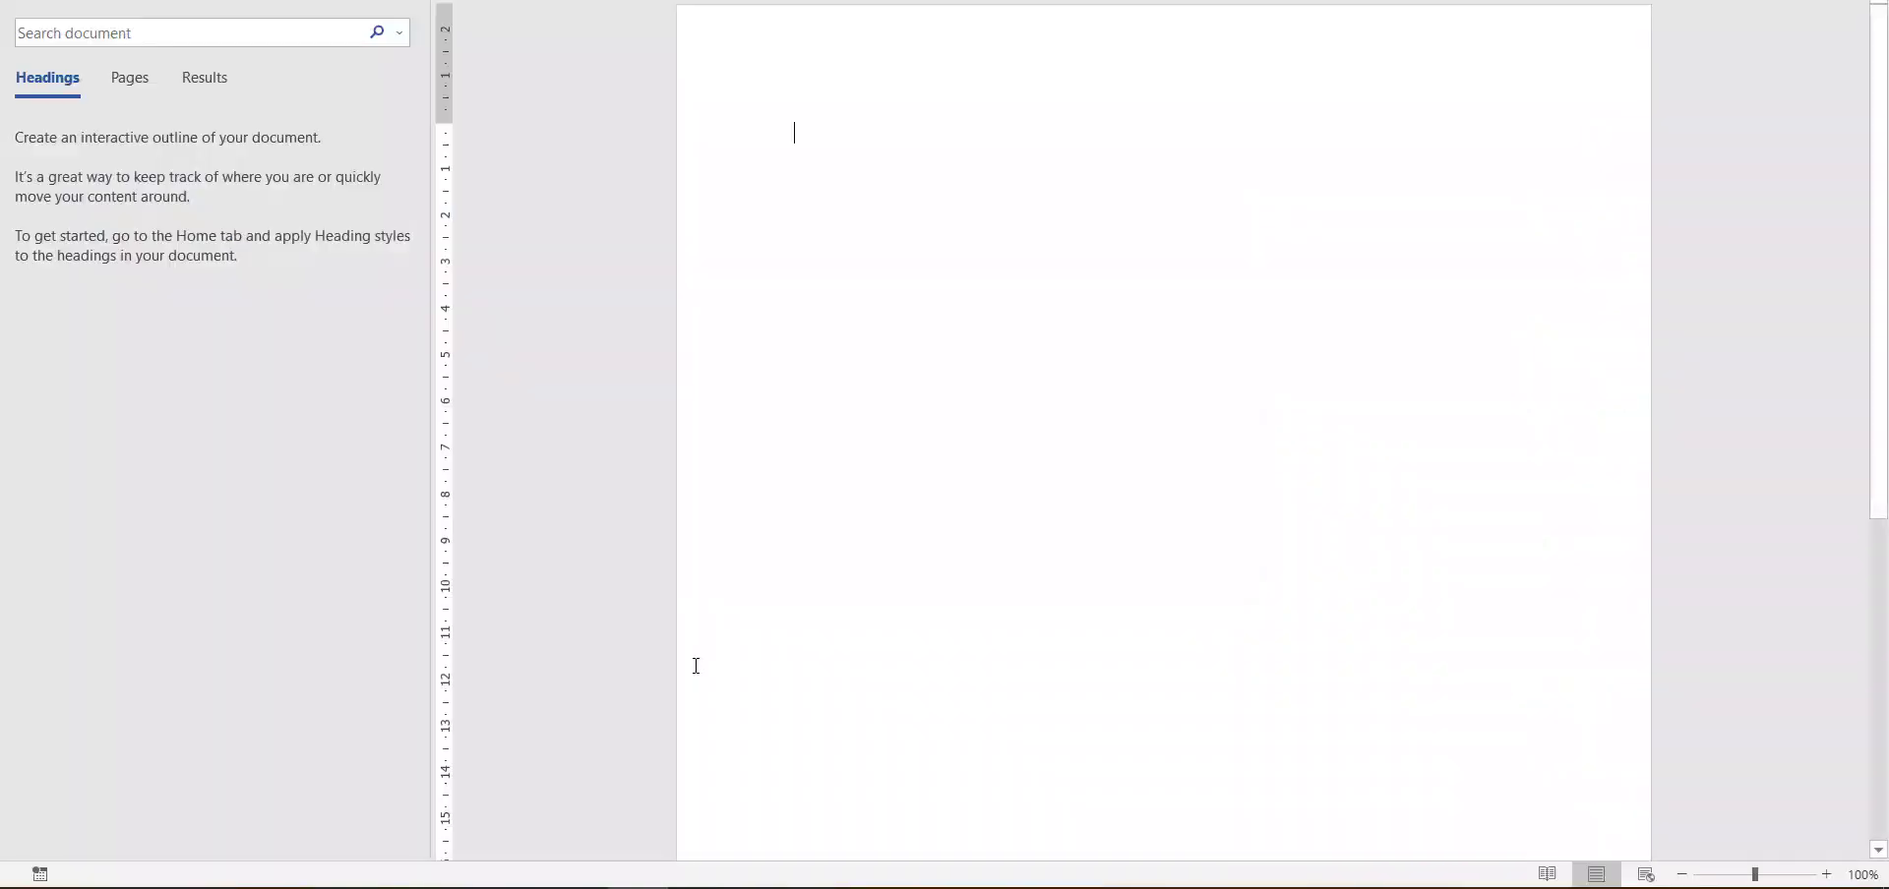
pyautogui.write('=rand')
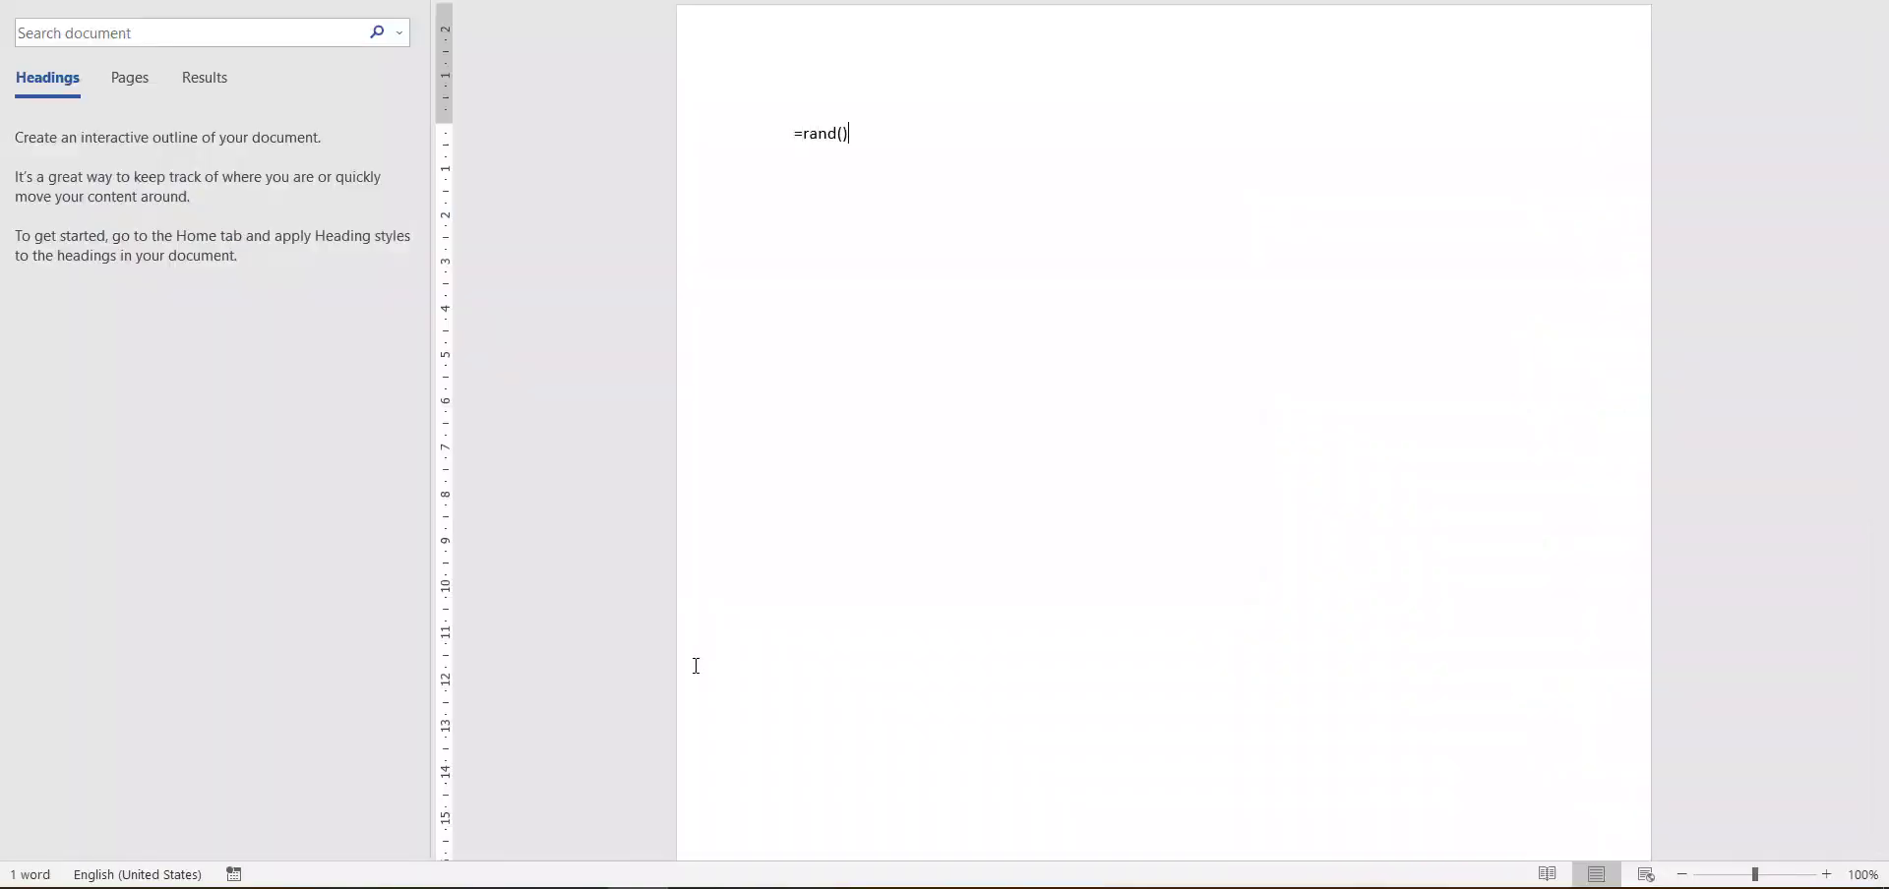
pyautogui.write('()')
pyautogui.press('BackSpace')
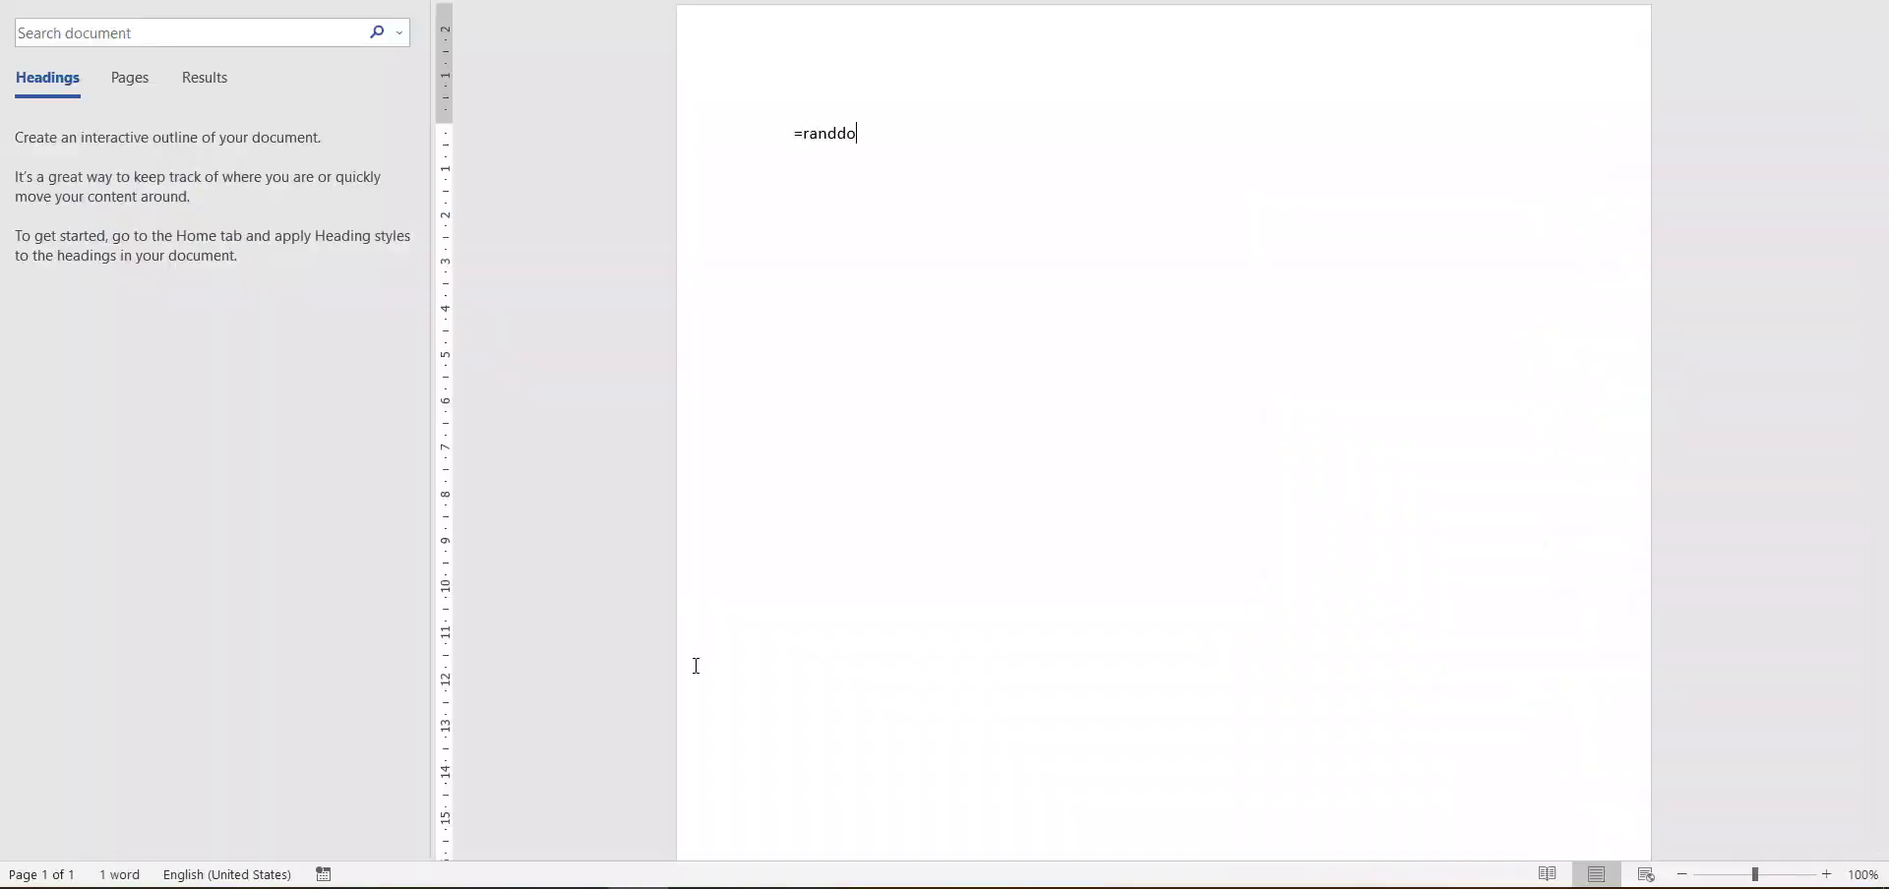
pyautogui.press('BackSpace')
pyautogui.press('BackSpace')
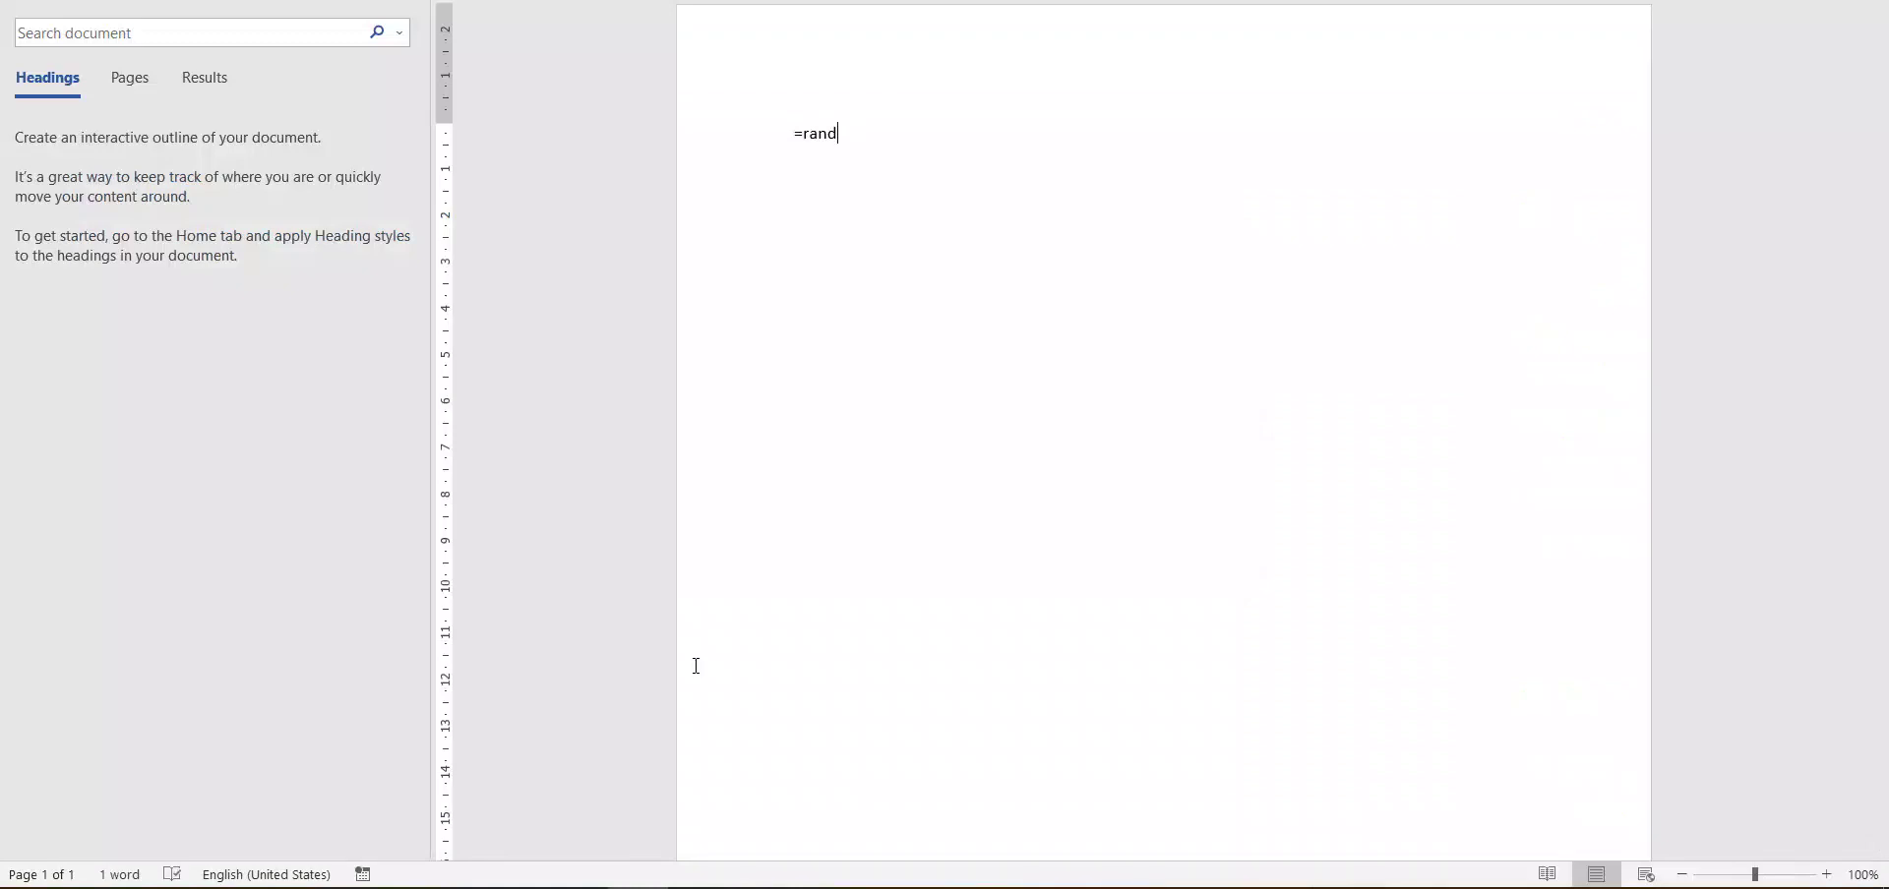
pyautogui.press('Return')
pyautogui.press('BackSpace')
pyautogui.press('BackSpace')
pyautogui.press('BackSpace')
pyautogui.press('Return')
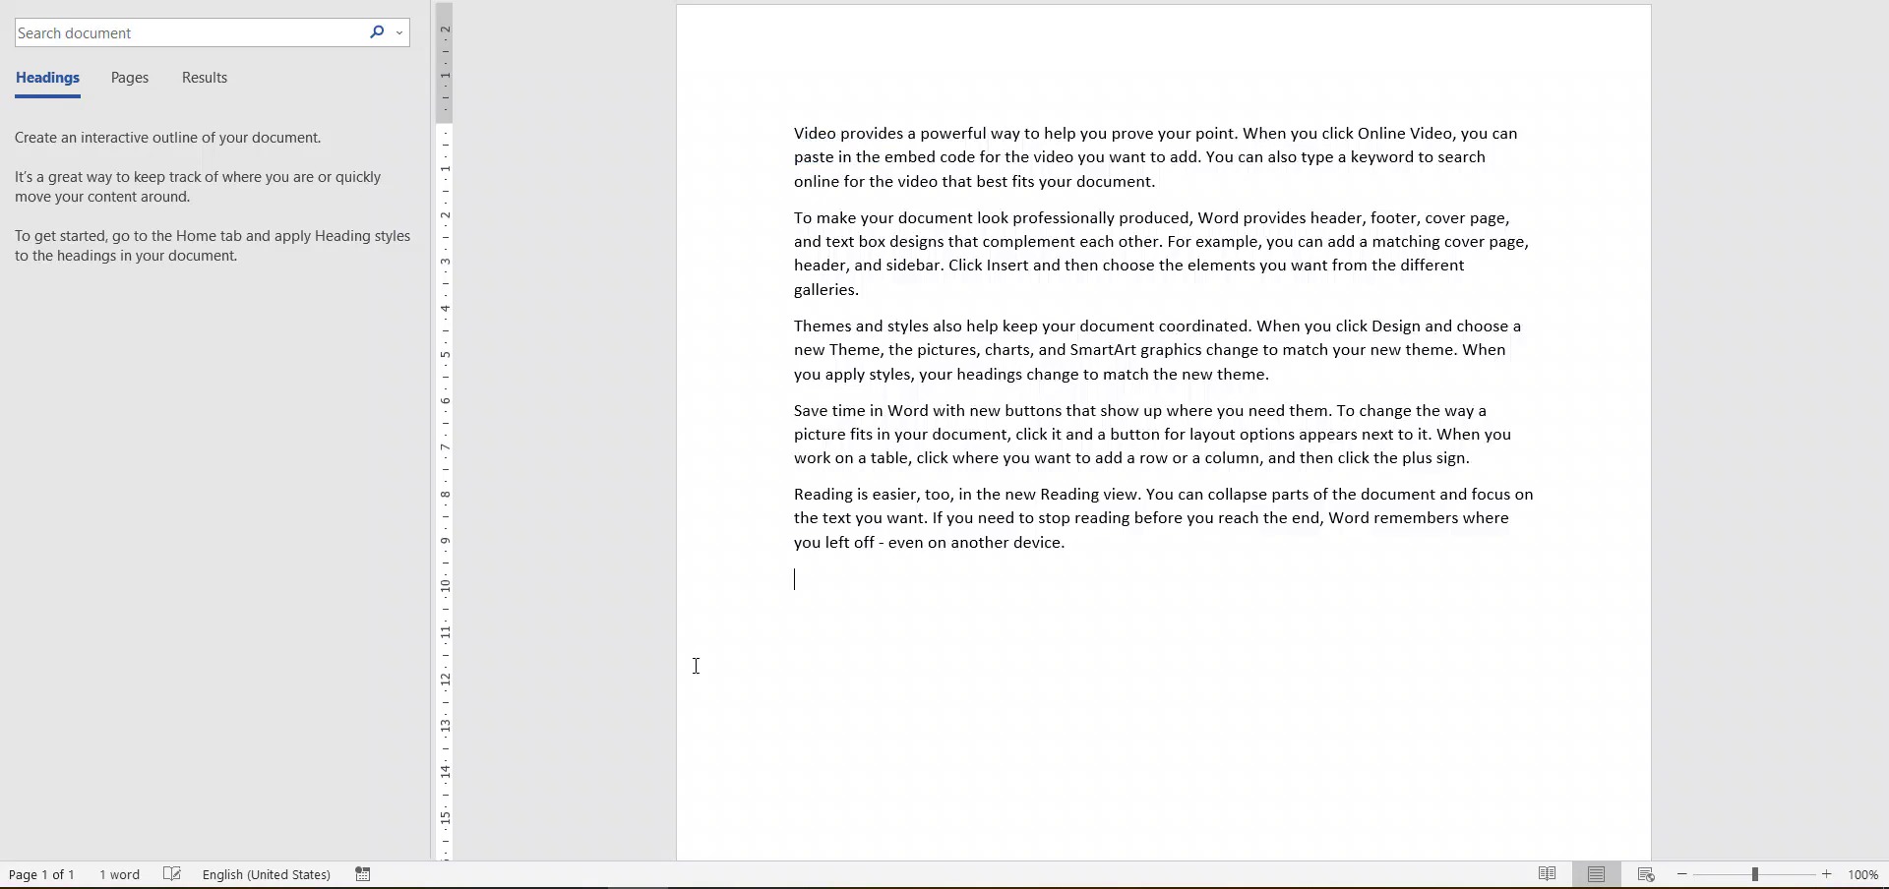
# Step: Select the first two paragraphs of the generated sample text
pyautogui.hotkey('ctrl', 'a')
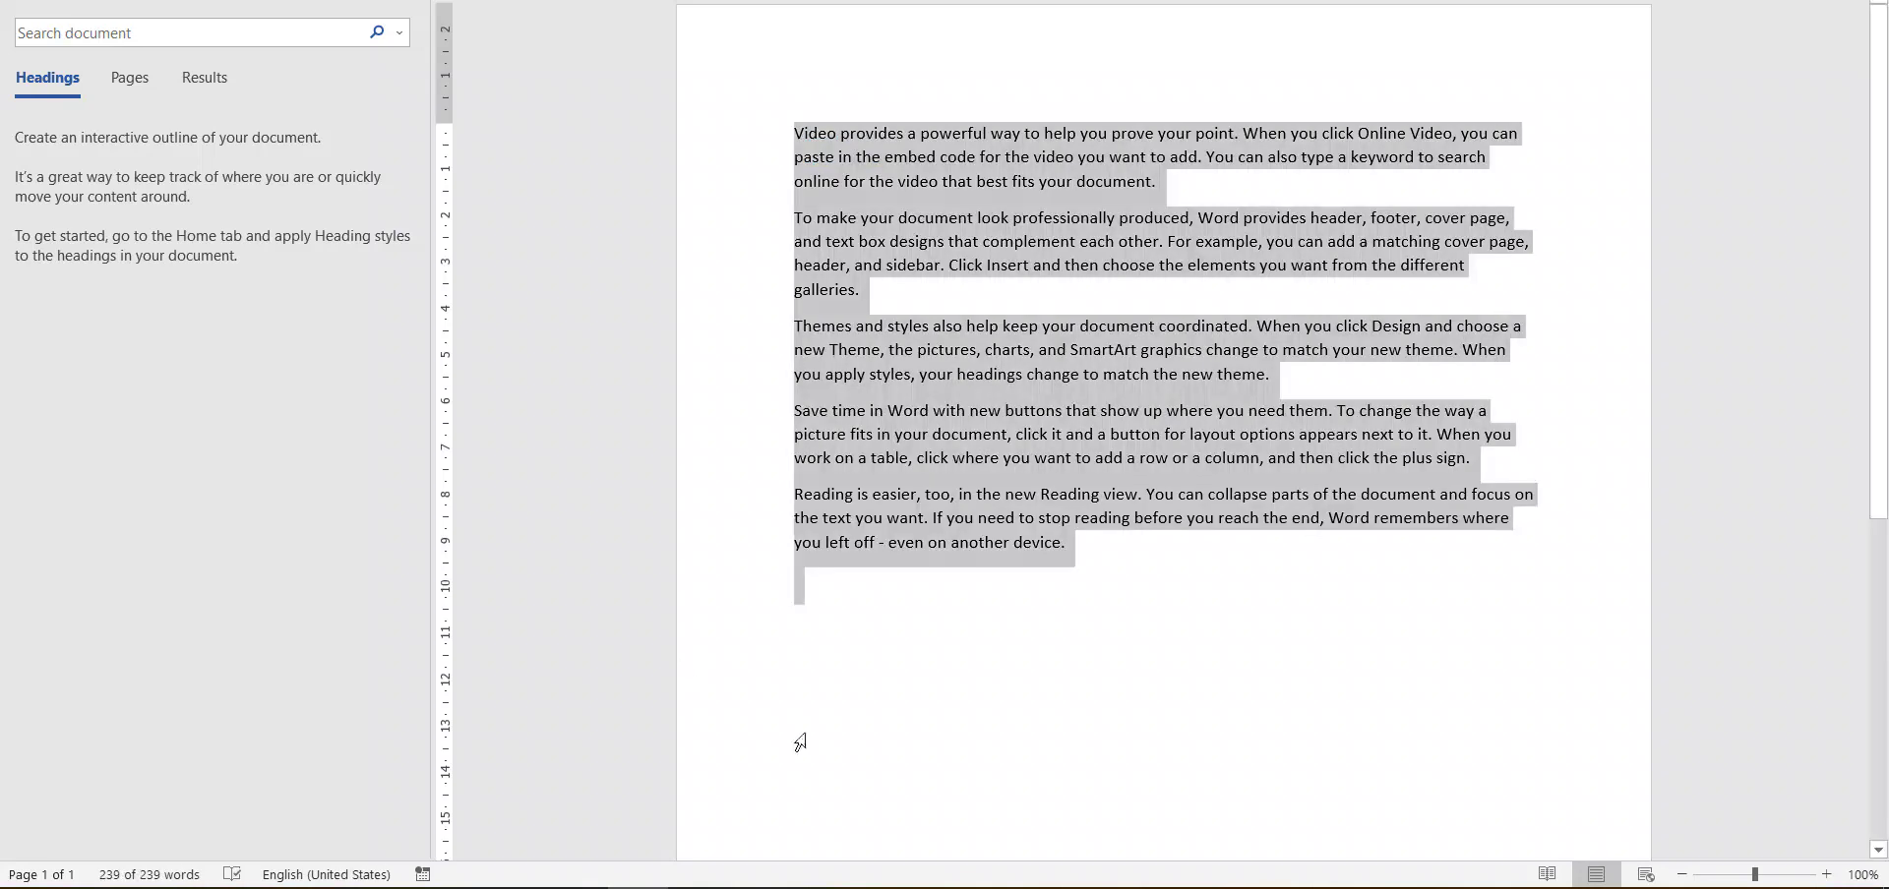
pyautogui.click(921, 316)
pyautogui.moveTo(921, 316); pyautogui.dragTo(738, 241)
pyautogui.tripleClick(863, 289)
pyautogui.moveTo(783, 175)
pyautogui.mouseDown()
pyautogui.moveTo(801, 148)
pyautogui.moveTo(821, 171)
pyautogui.mouseUp()
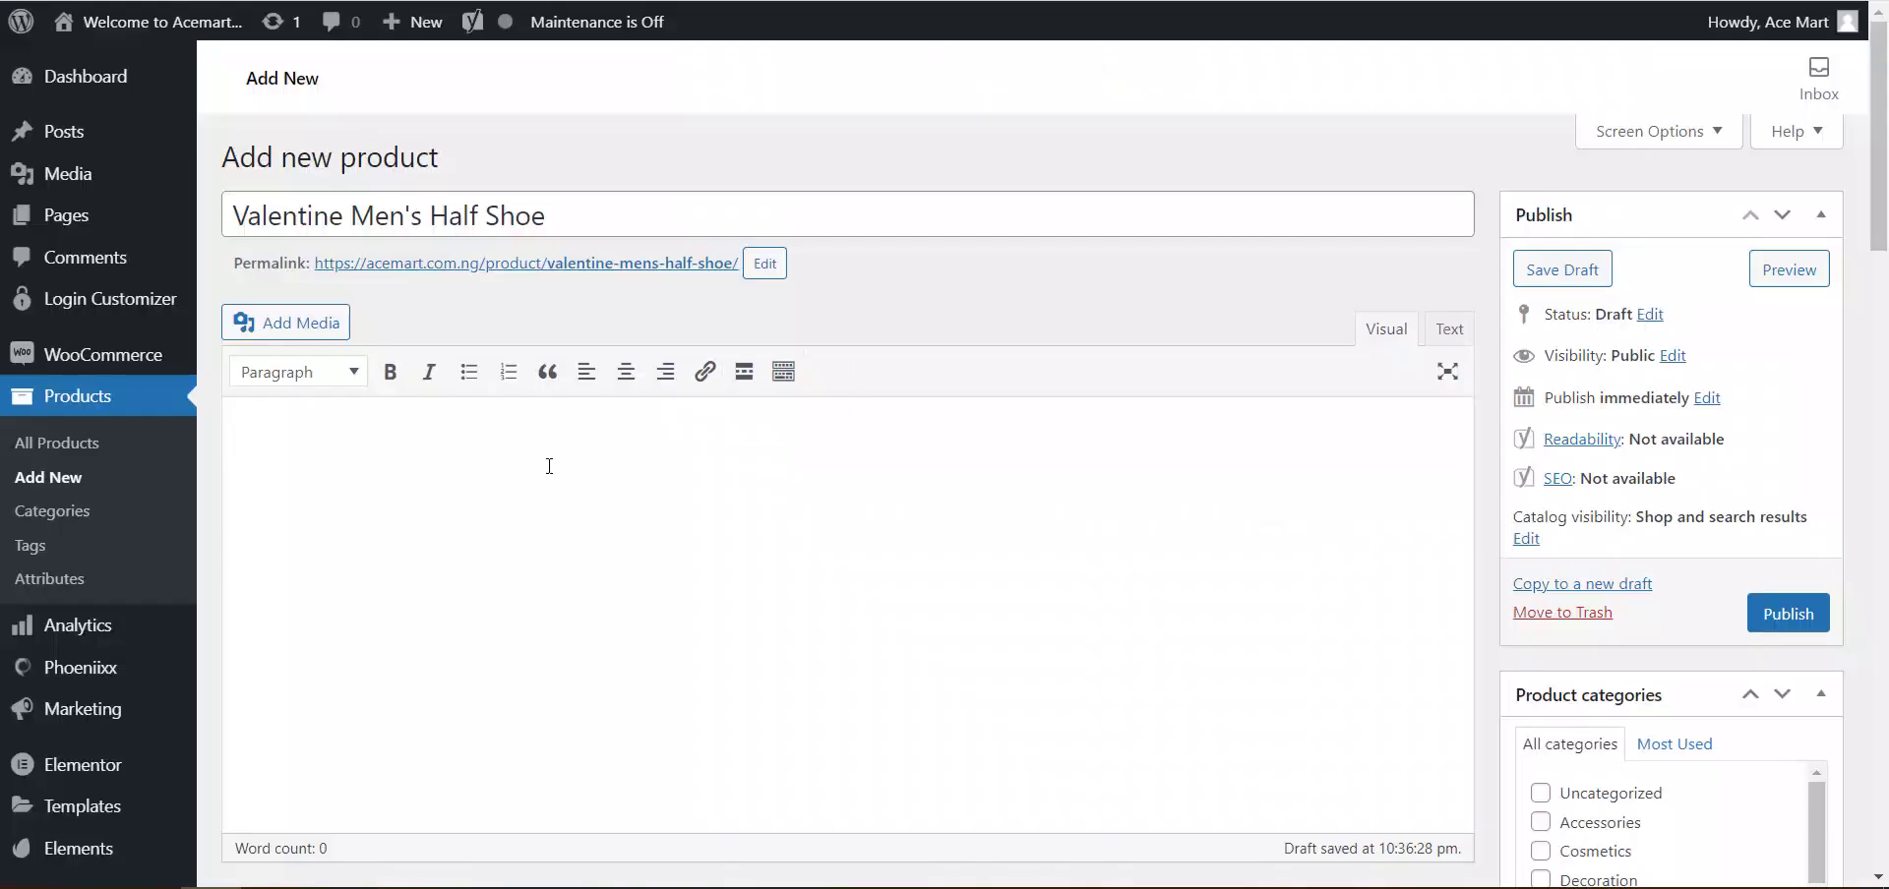
# Step: Paste the two sample paragraphs into the product description, then scroll down to Product data
pyautogui.write('Video provides a powerful way to help you prove your point. When you click Online Video, you can paste in the embed code for the video you want to add. You can also type a keyword to search online for the video that best fits your document.\\nTo make your document look professionally produced, Word provides header, footer, cover page, and text box designs that complement each other. For example, you can add a matching cover page, header, and sidebar. Click Insert and then choose the elements you want from the different galleries.')
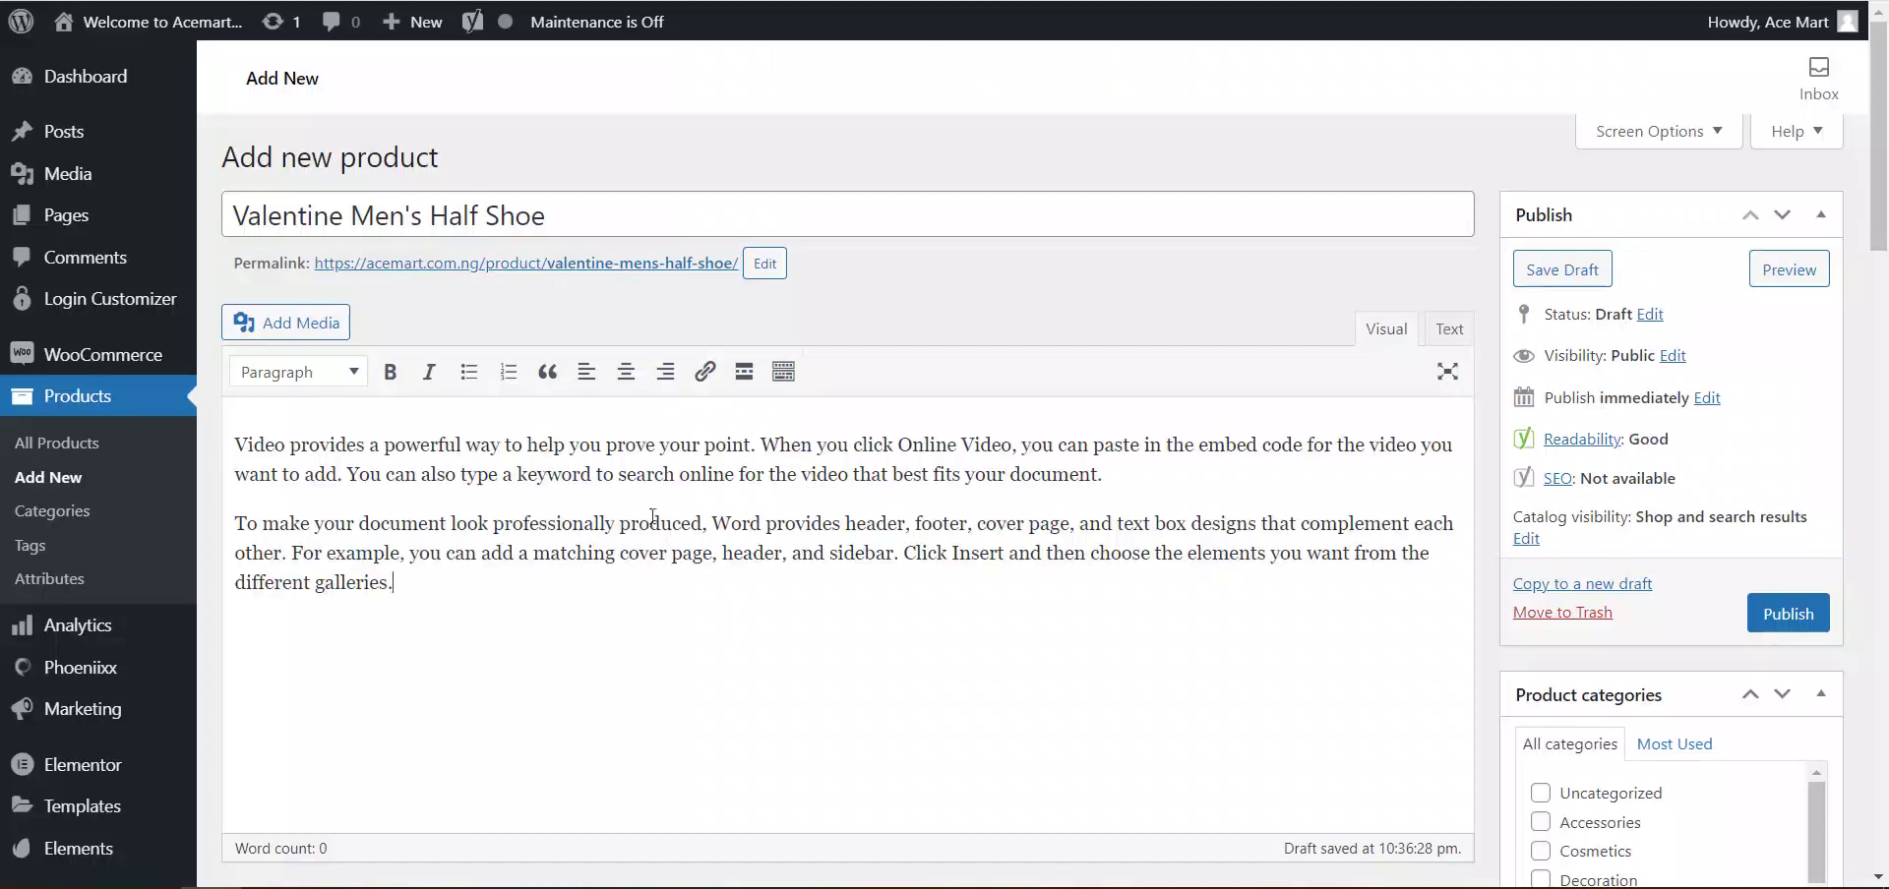
pyautogui.scroll(-8, 923, 522)
pyautogui.scroll(-6, 903, 527)
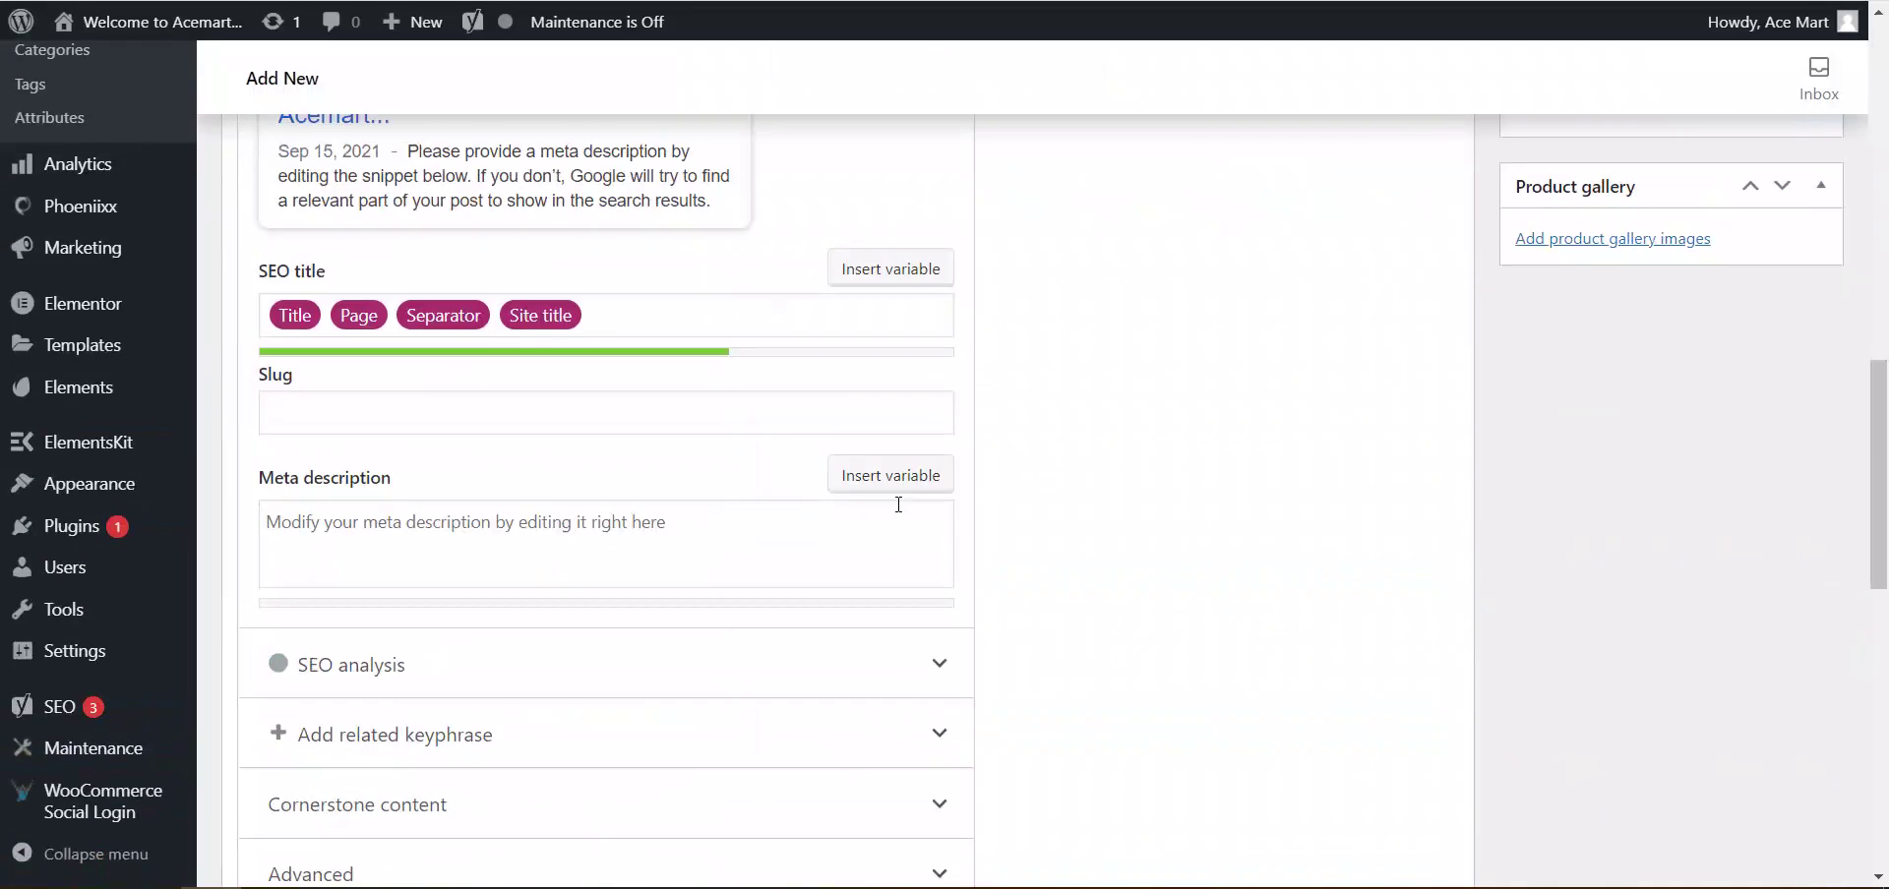
pyautogui.scroll(10, 924, 477)
pyautogui.scroll(-5, 1092, 457)
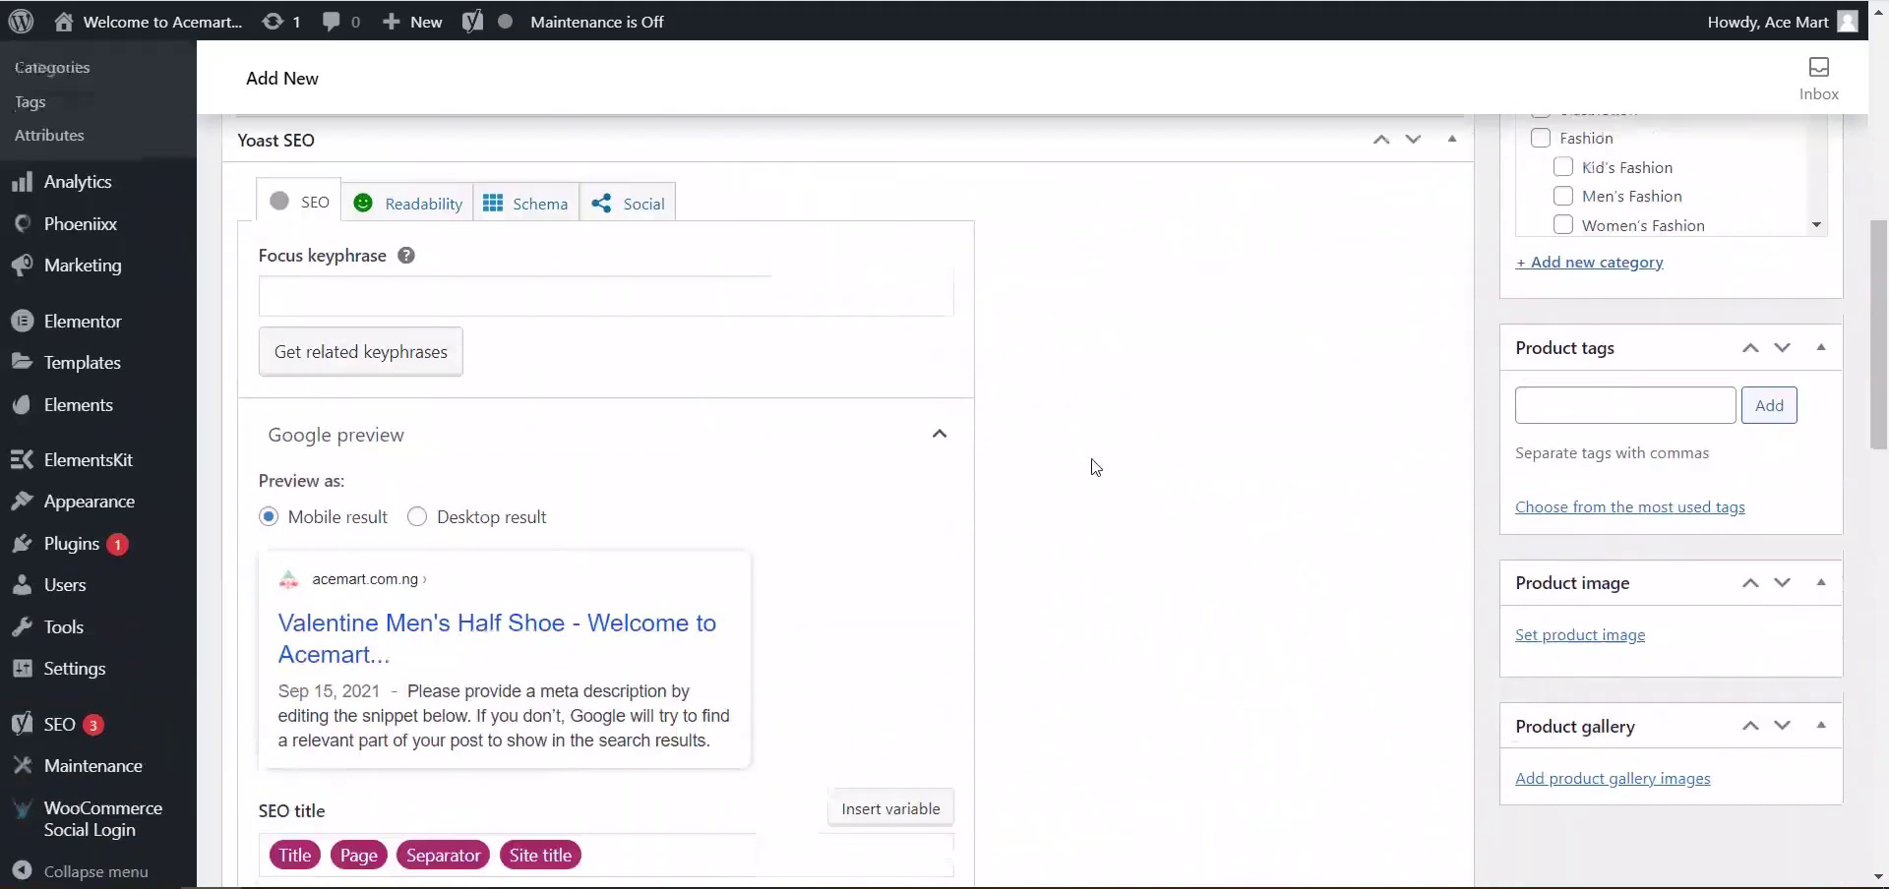
pyautogui.scroll(4, 595, 338)
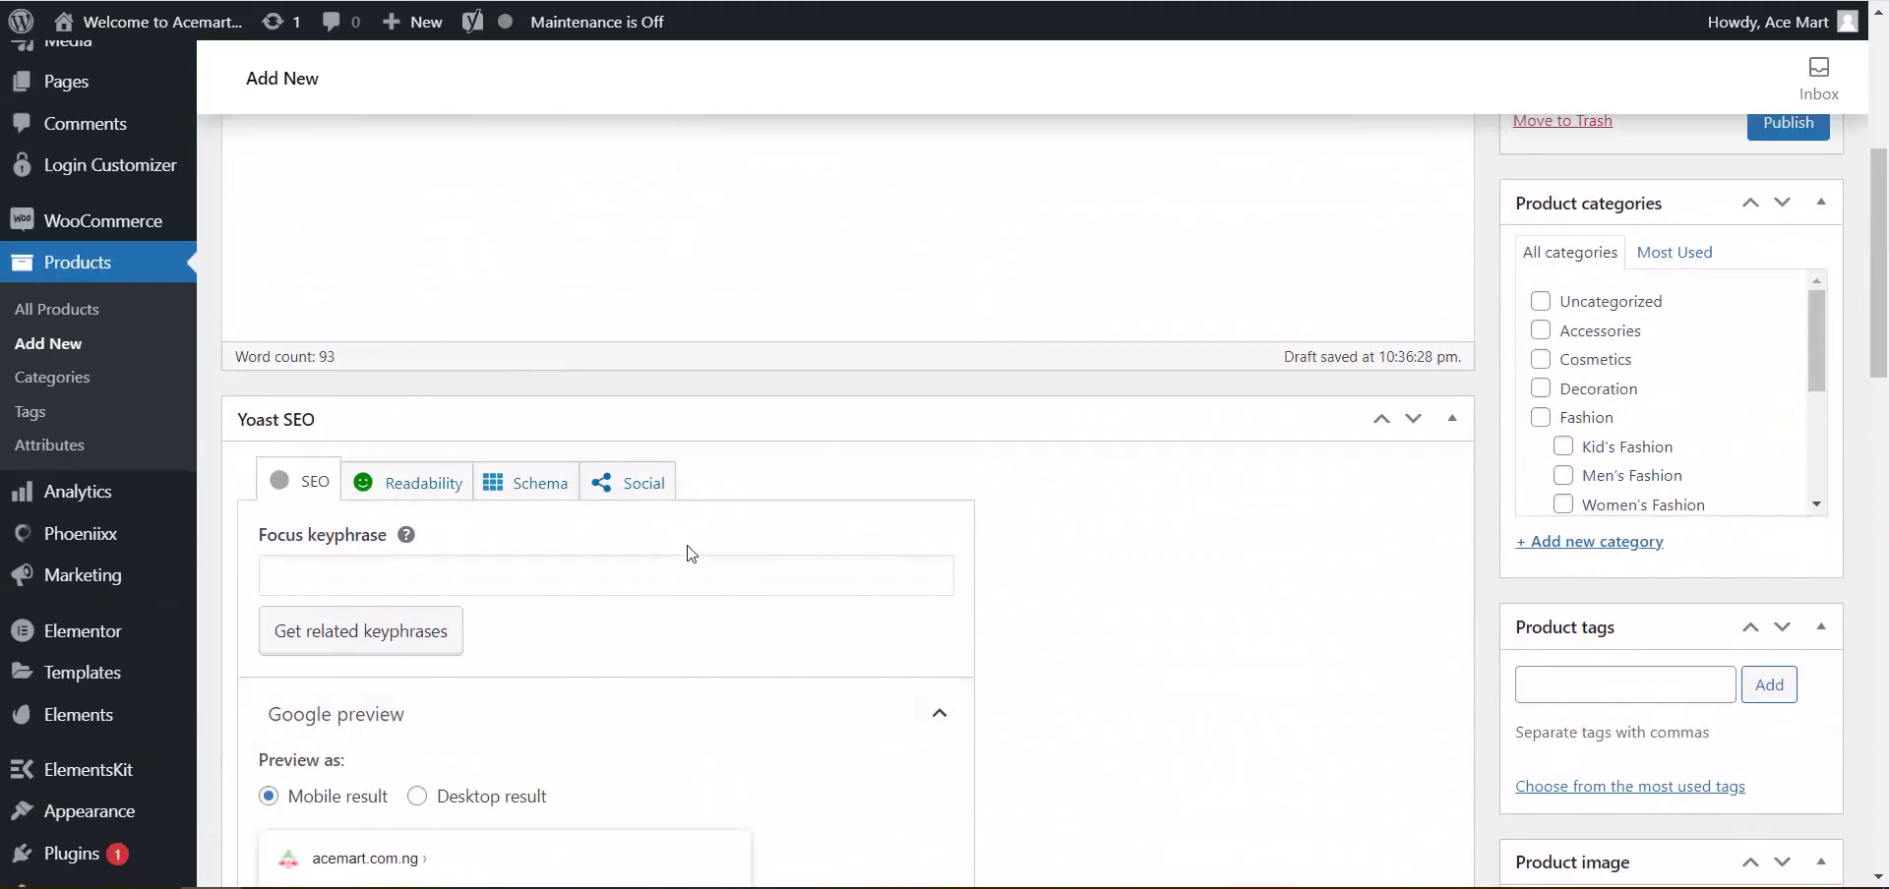
pyautogui.scroll(-9, 509, 548)
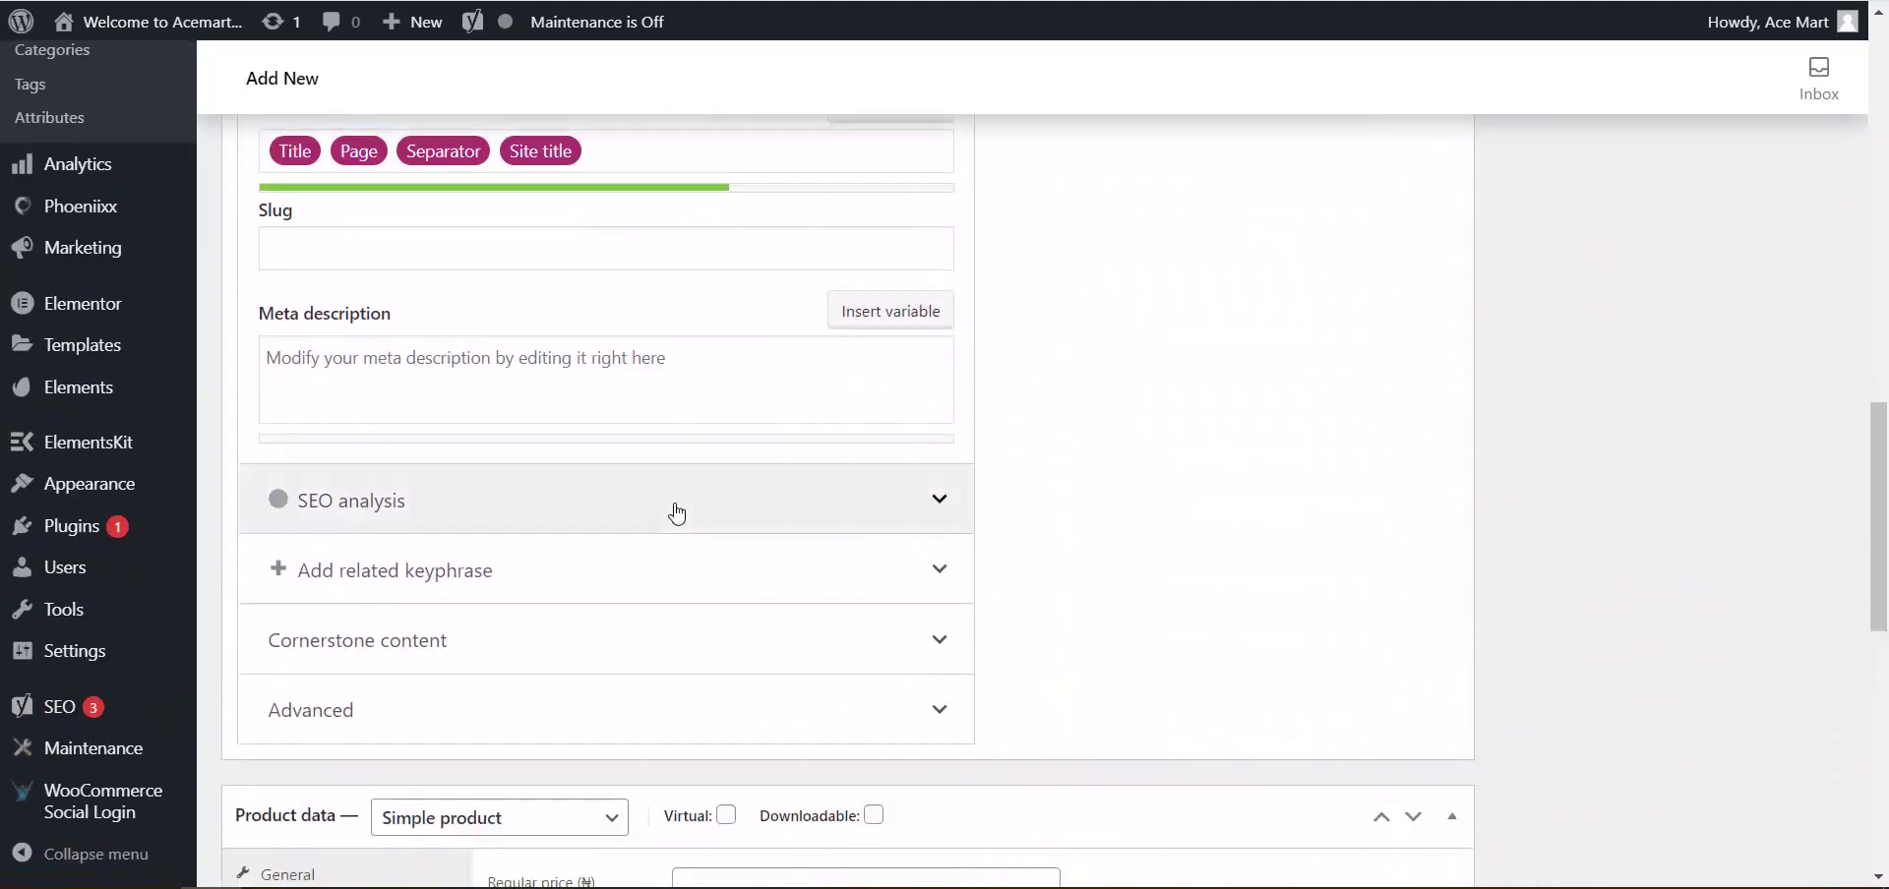
pyautogui.scroll(-5, 676, 512)
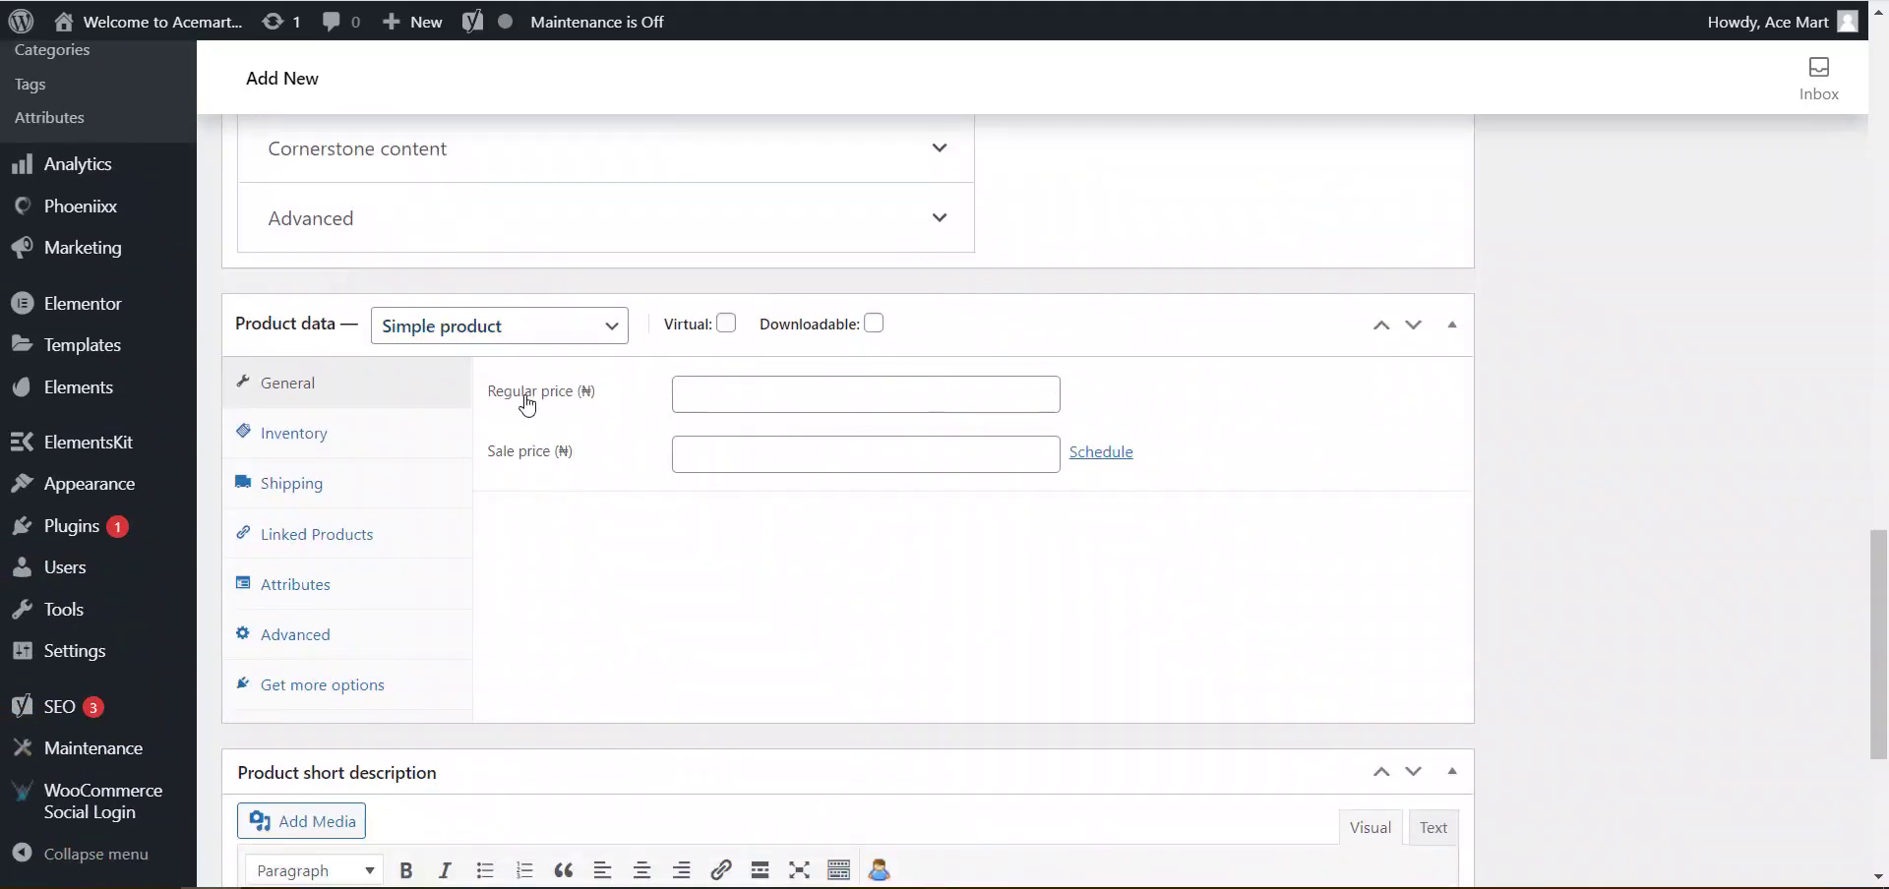
# Step: Keep Simple product type and set regular price 17000 and sale price 15000
pyautogui.click(547, 341)
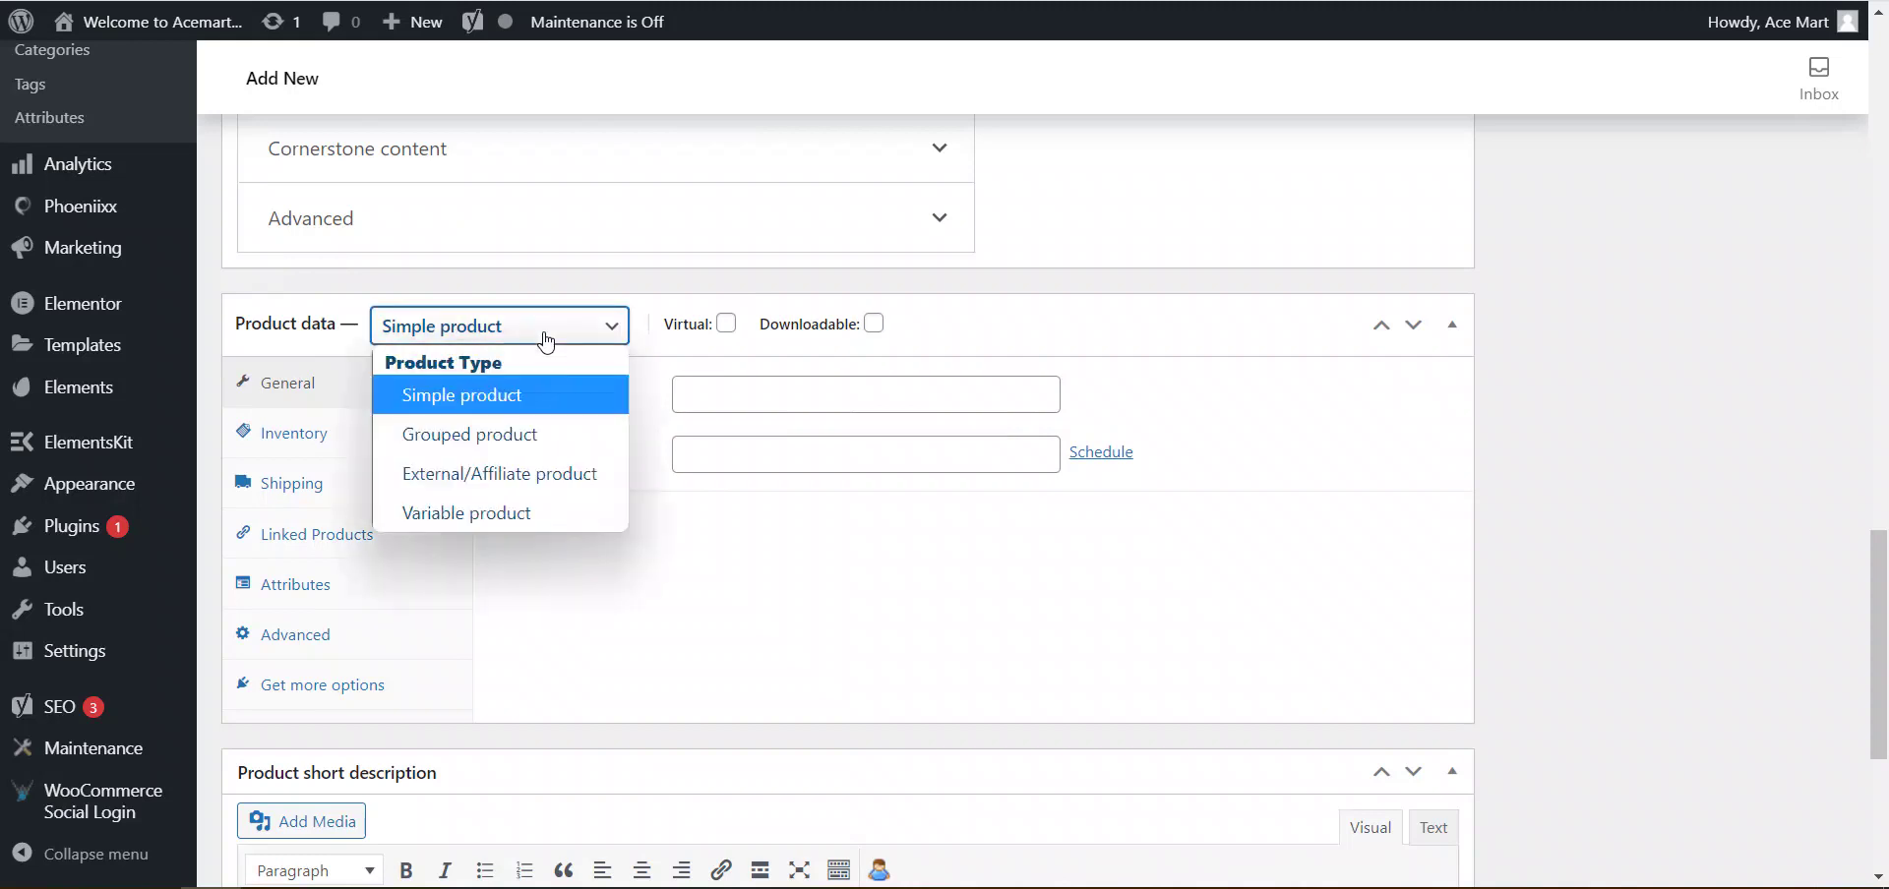
pyautogui.click(547, 341)
pyautogui.click(760, 400)
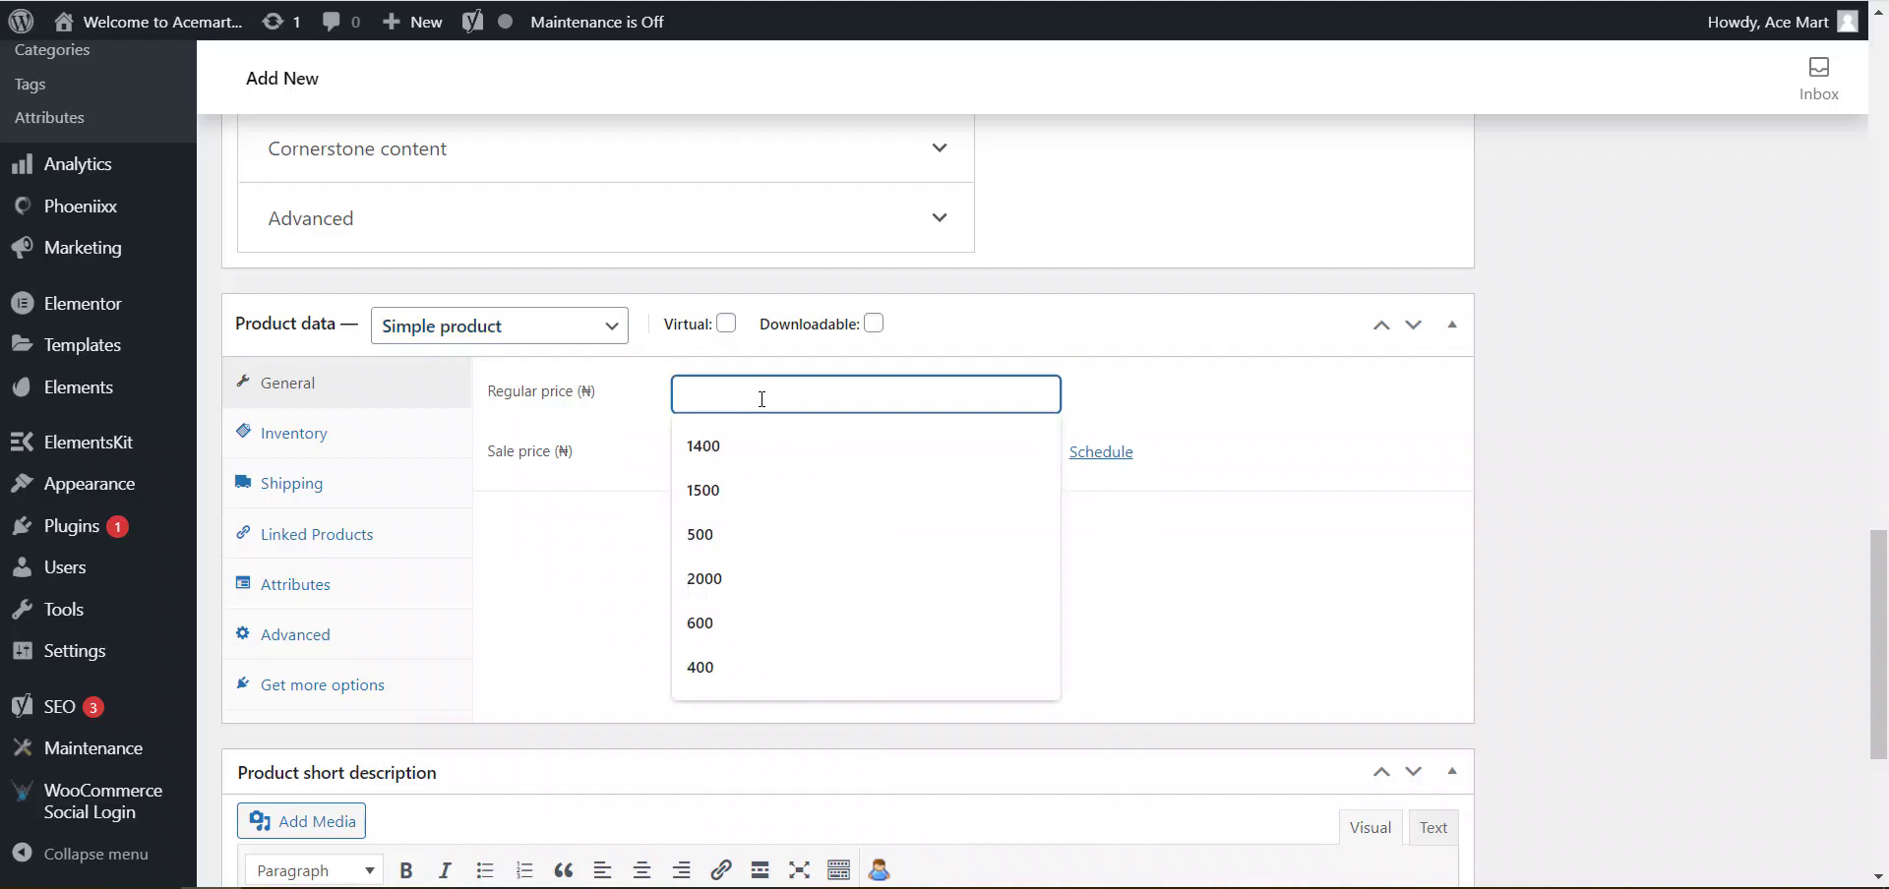
pyautogui.write('17000')
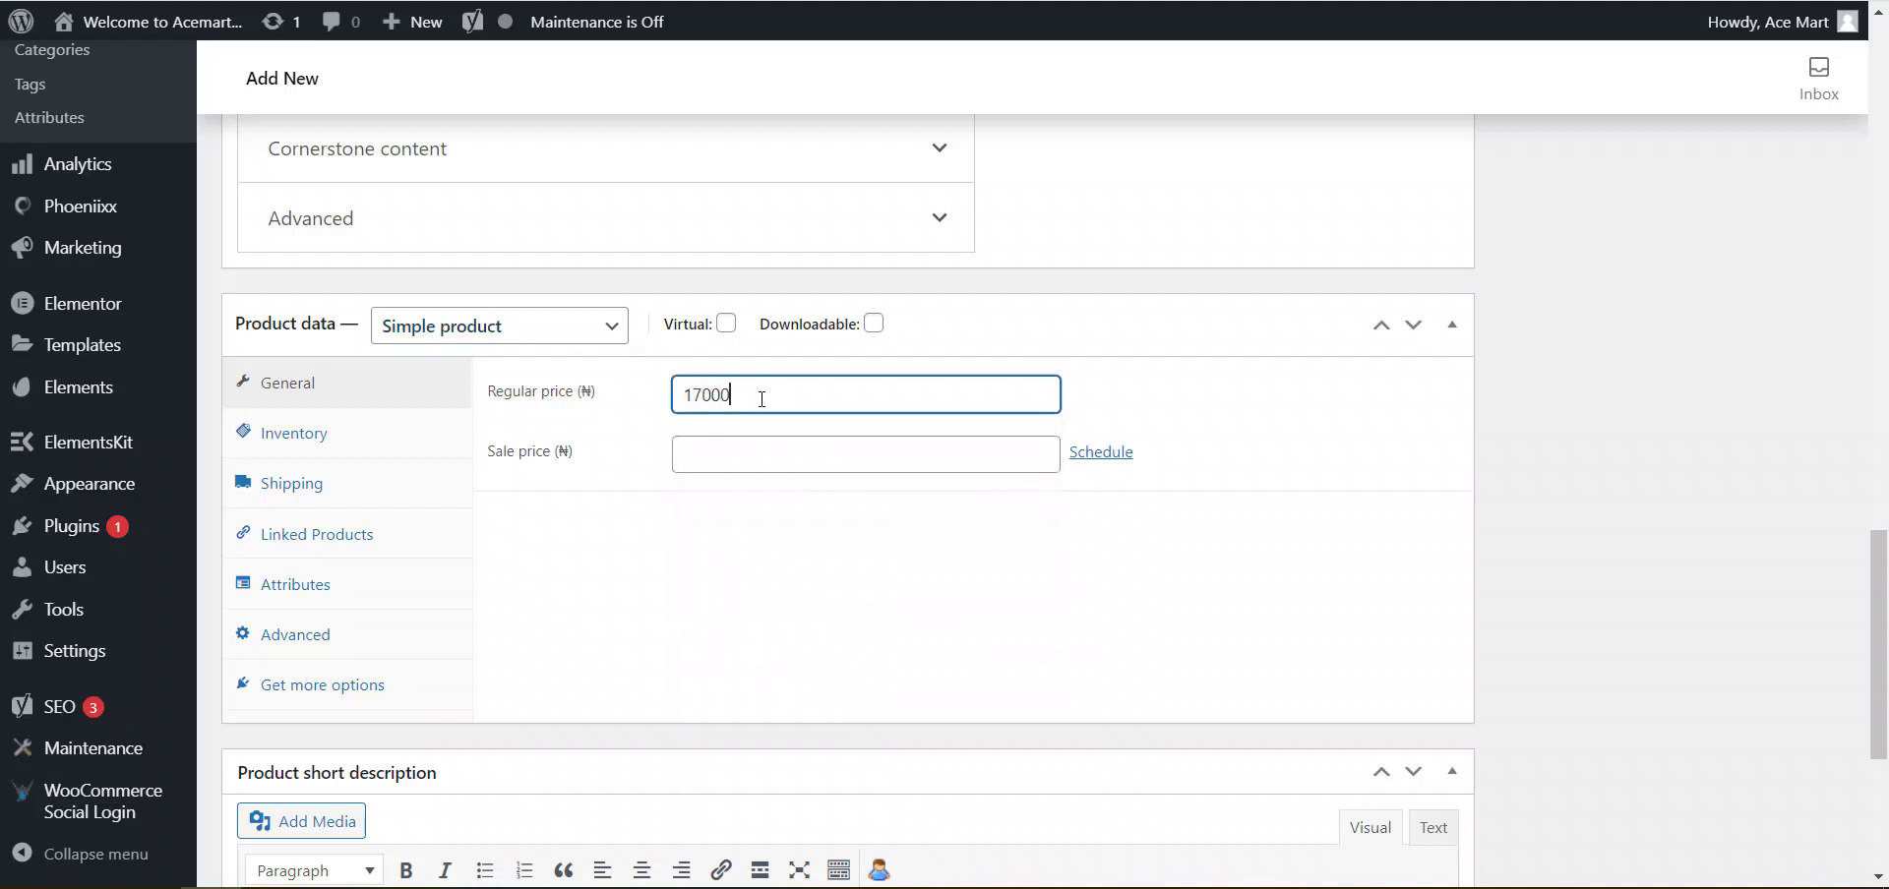
pyautogui.press('Tab')
pyautogui.write('15000')
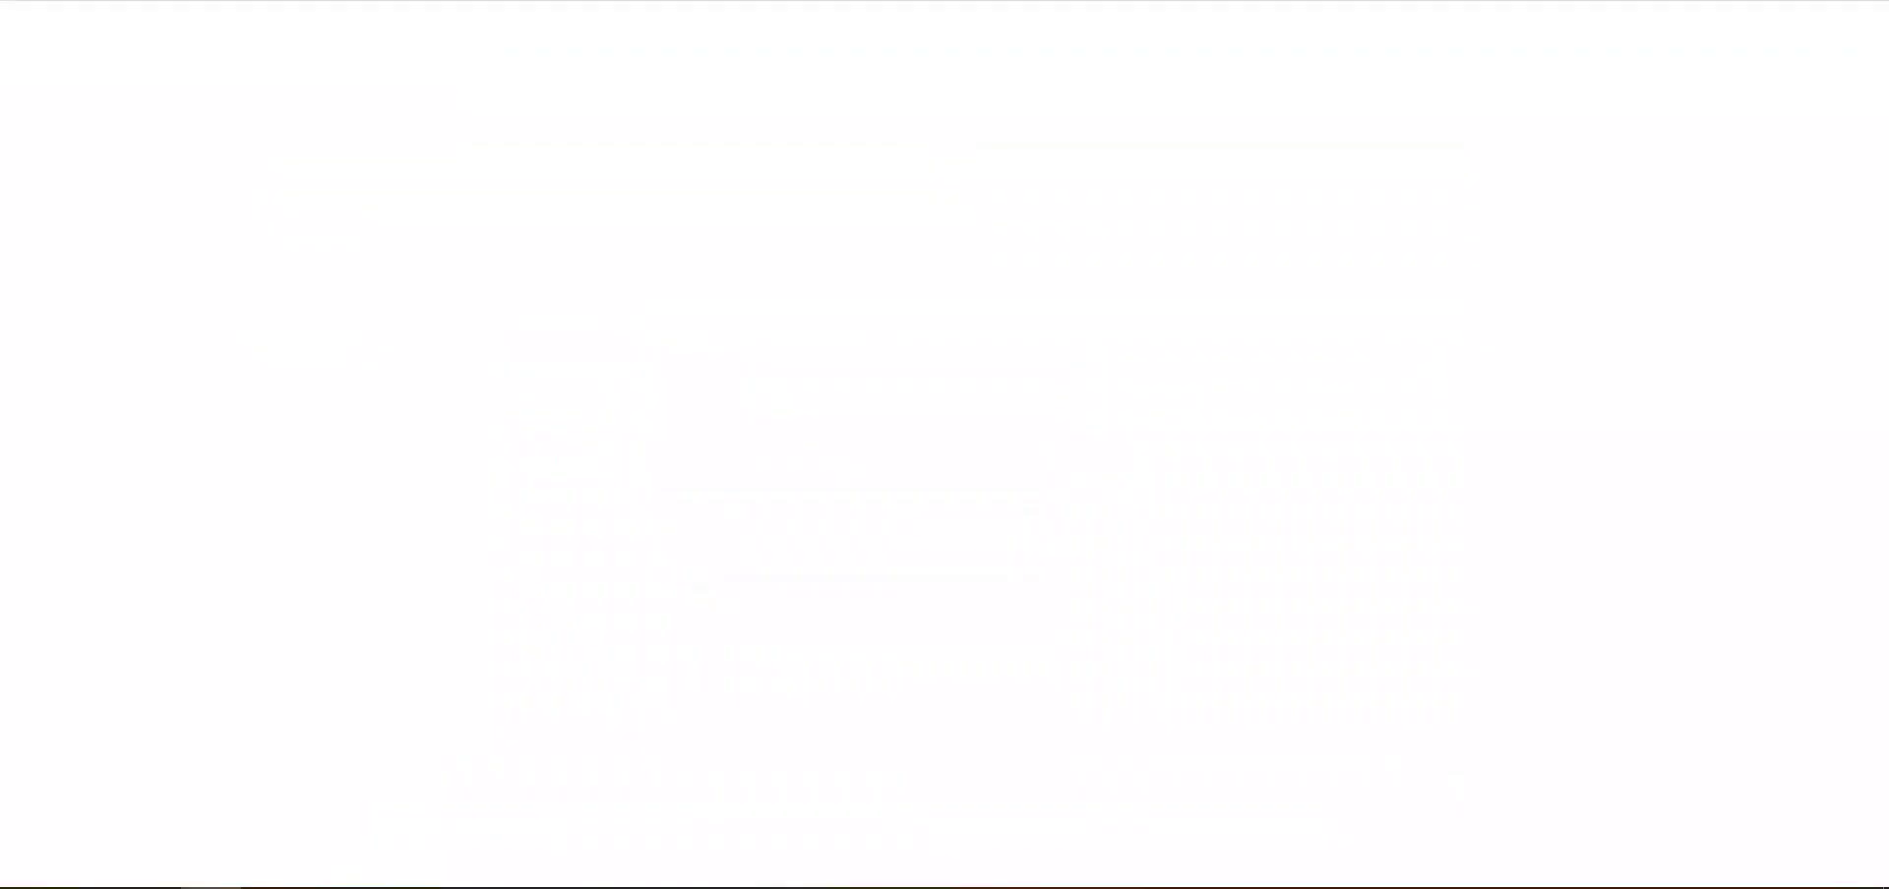
pyautogui.write('ac')
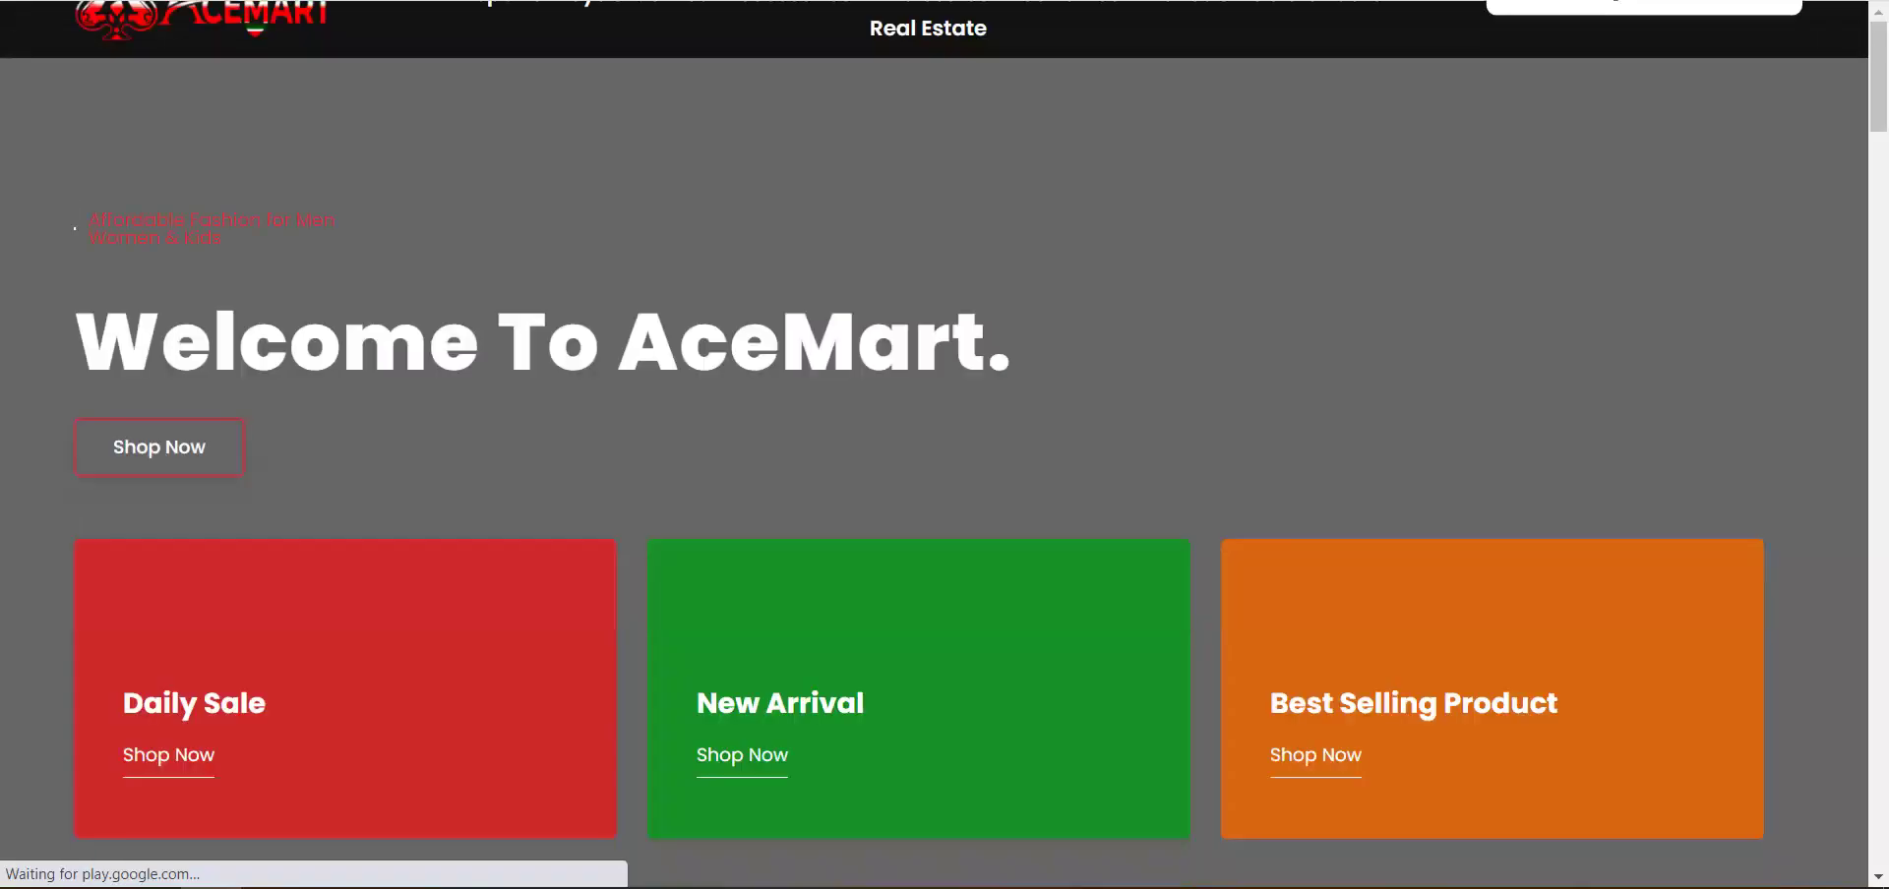
# Step: Scroll the AceMart homepage down to the Men Fashion Collections products
pyautogui.scroll(-10, 1041, 552)
pyautogui.scroll(2, 498, 400)
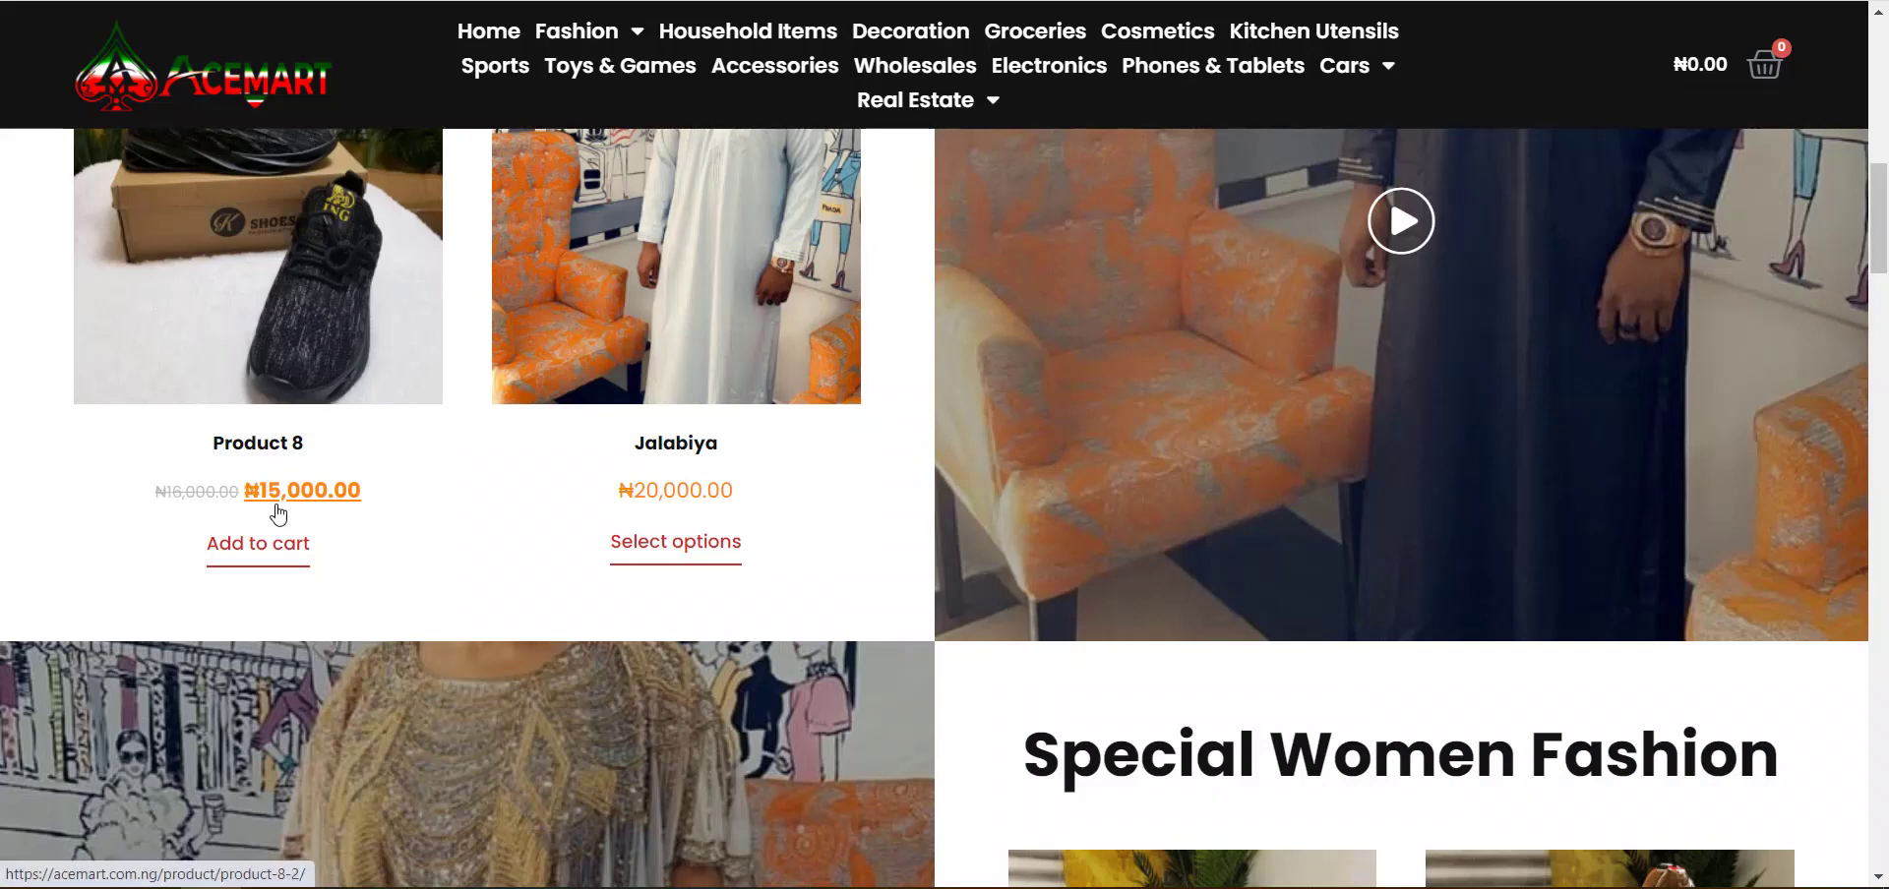
pyautogui.scroll(5, 364, 413)
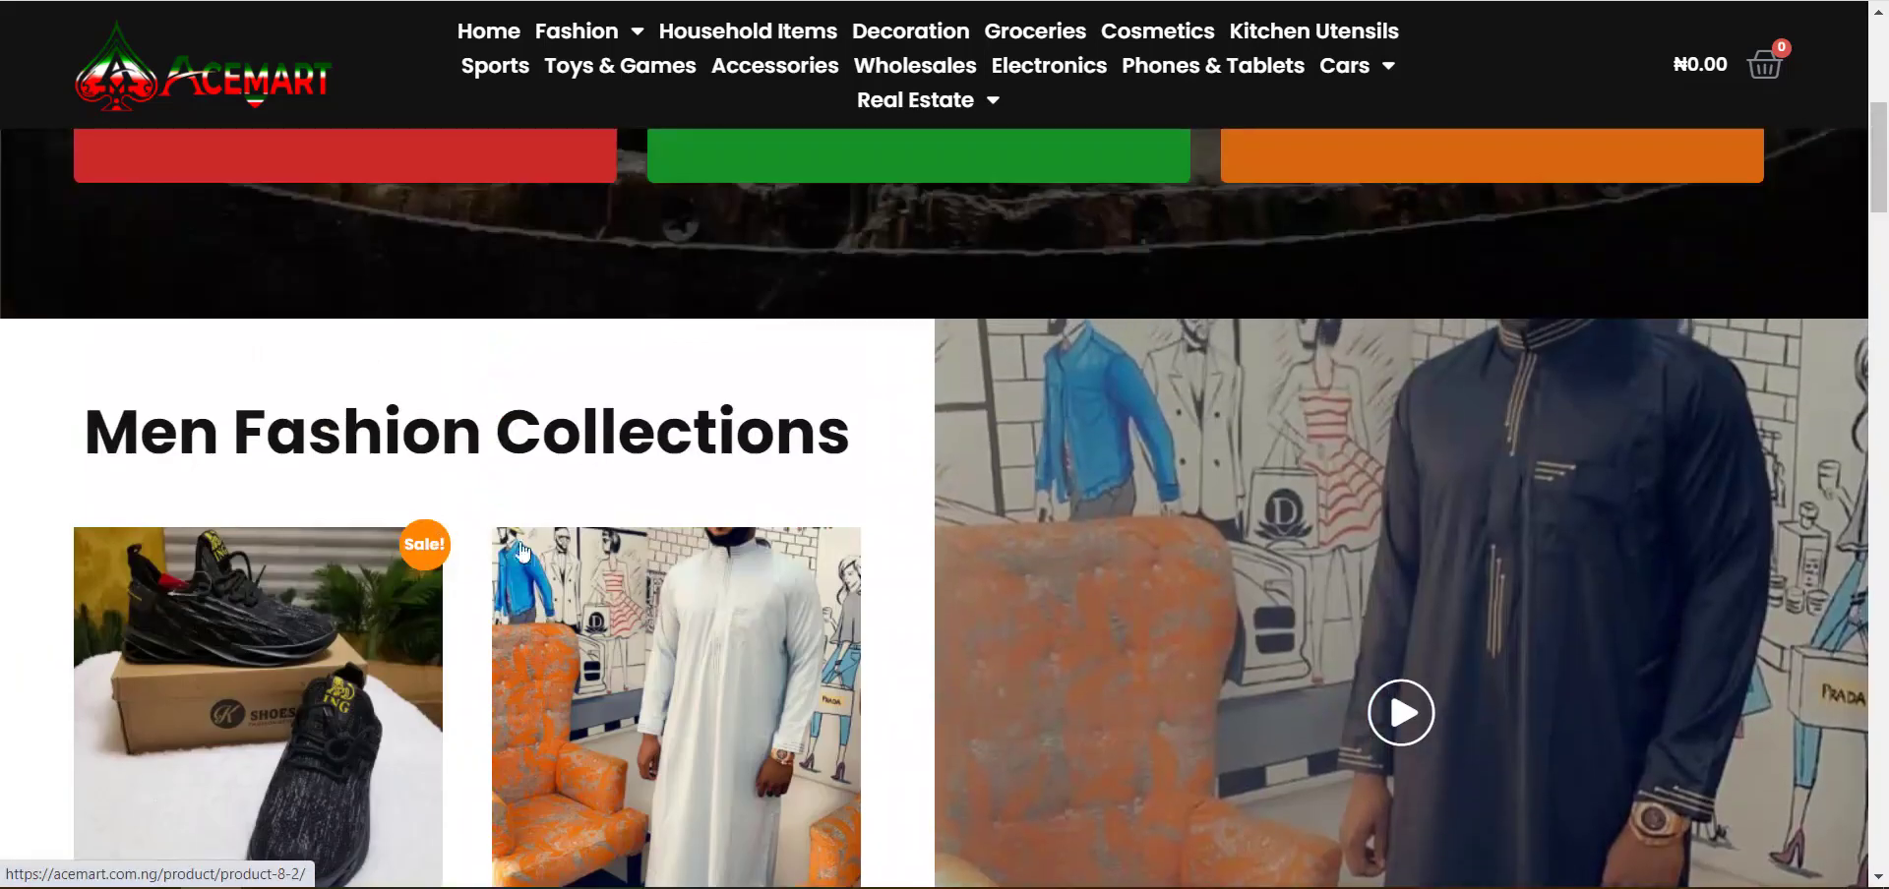
pyautogui.scroll(-3, 522, 553)
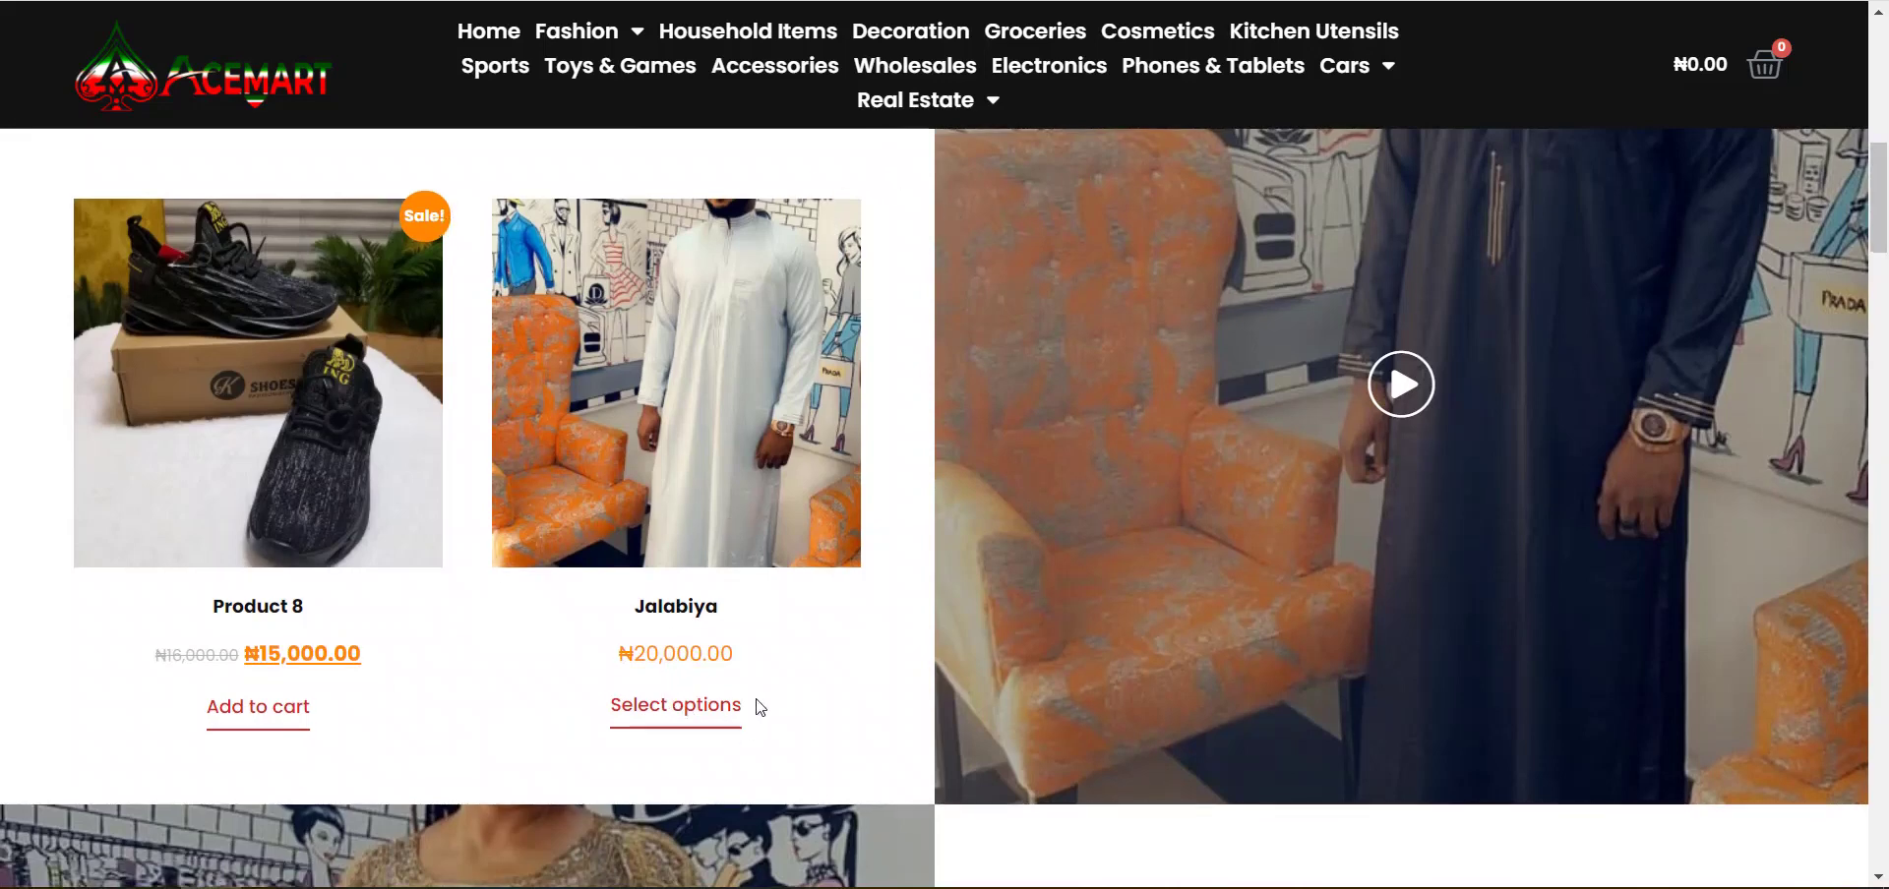
pyautogui.scroll(-2, 751, 708)
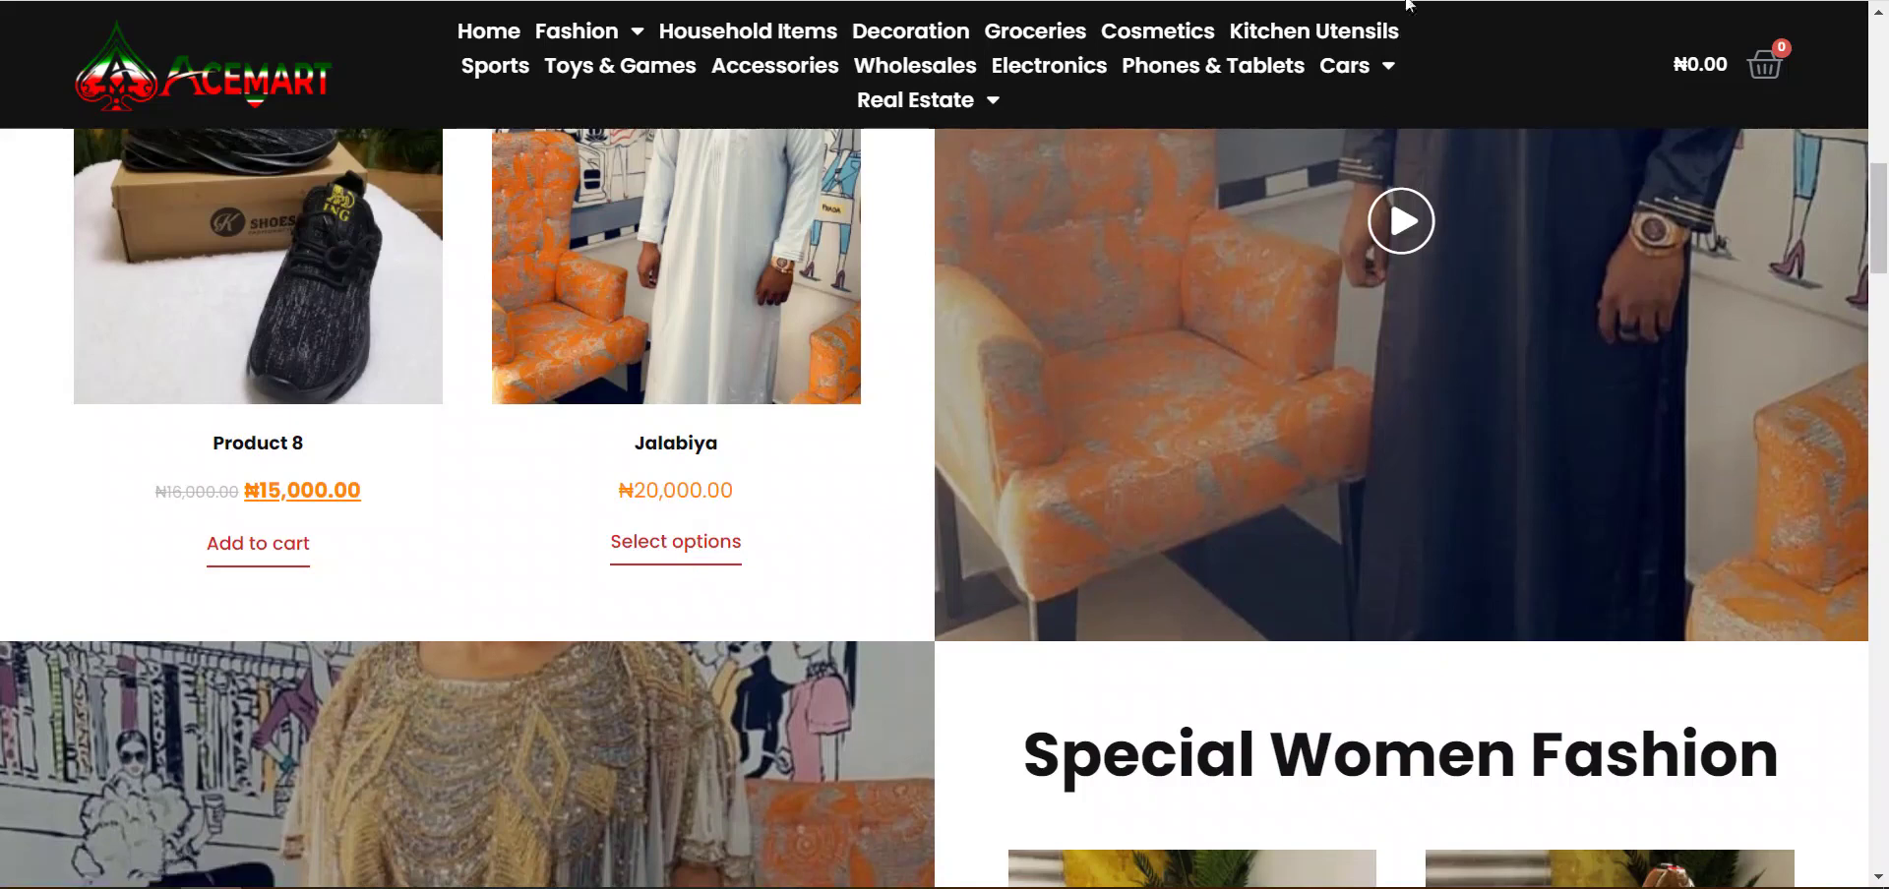
pyautogui.scroll(-3, 1479, 667)
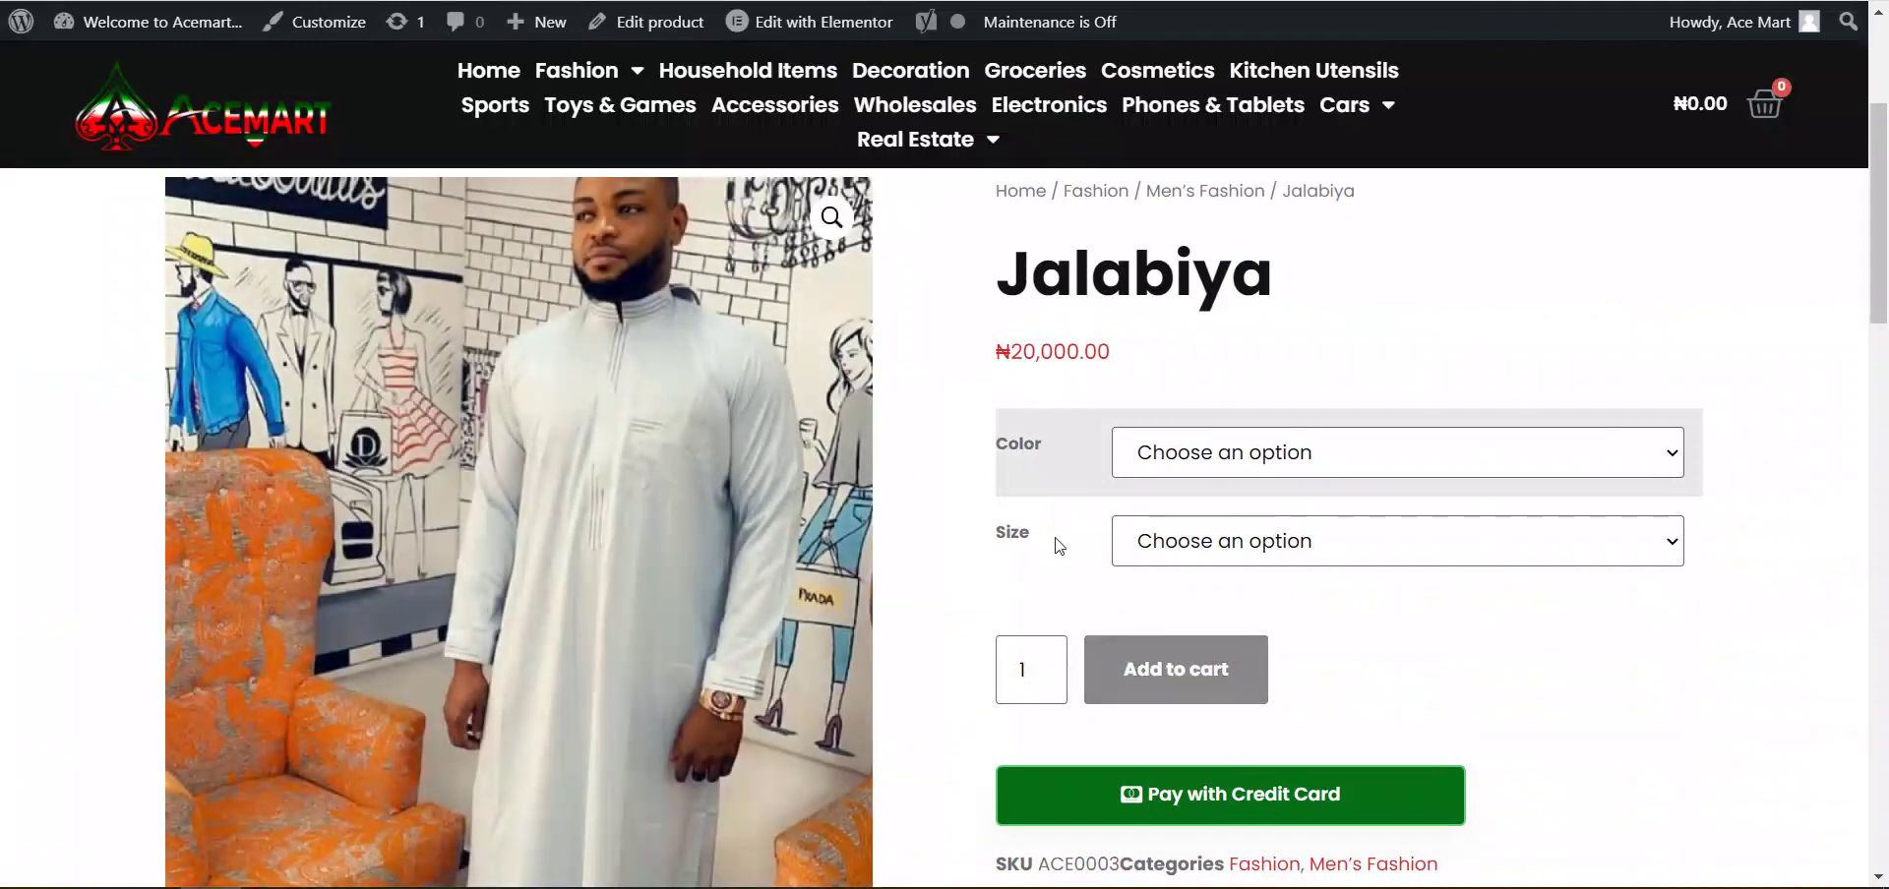
# Step: Check Jalabiya's Color (White, Black) and Size (54, 62) options without selecting any
pyautogui.click(1532, 454)
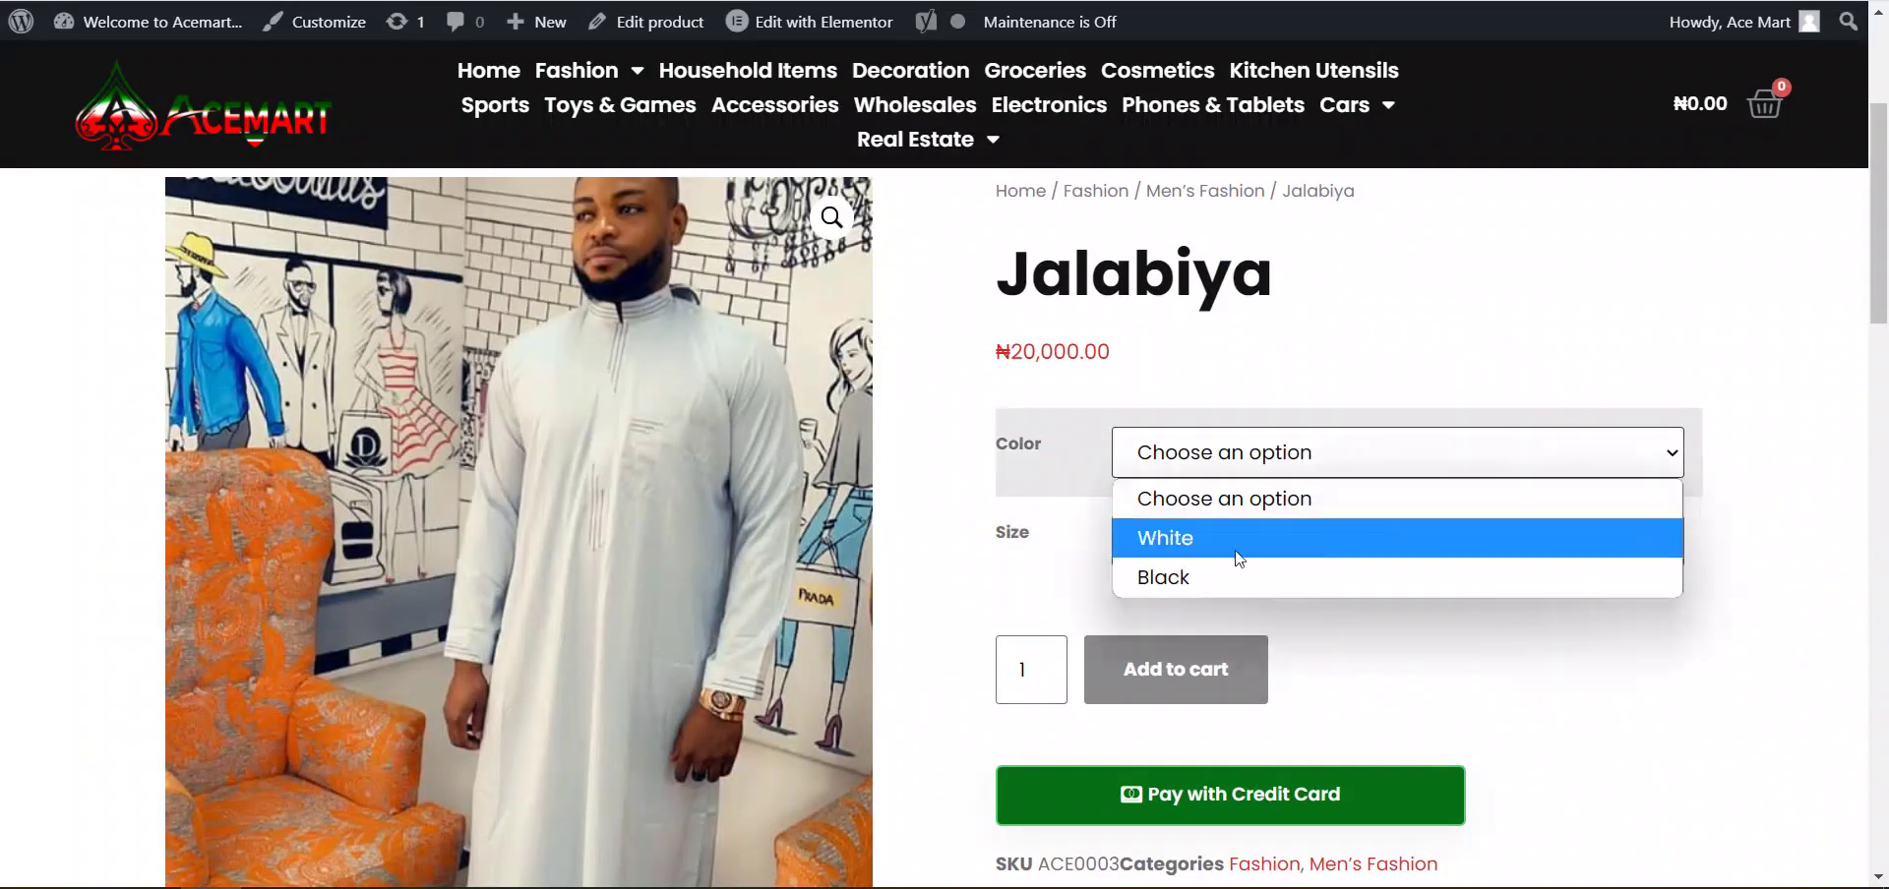
pyautogui.click(1472, 362)
pyautogui.click(1357, 536)
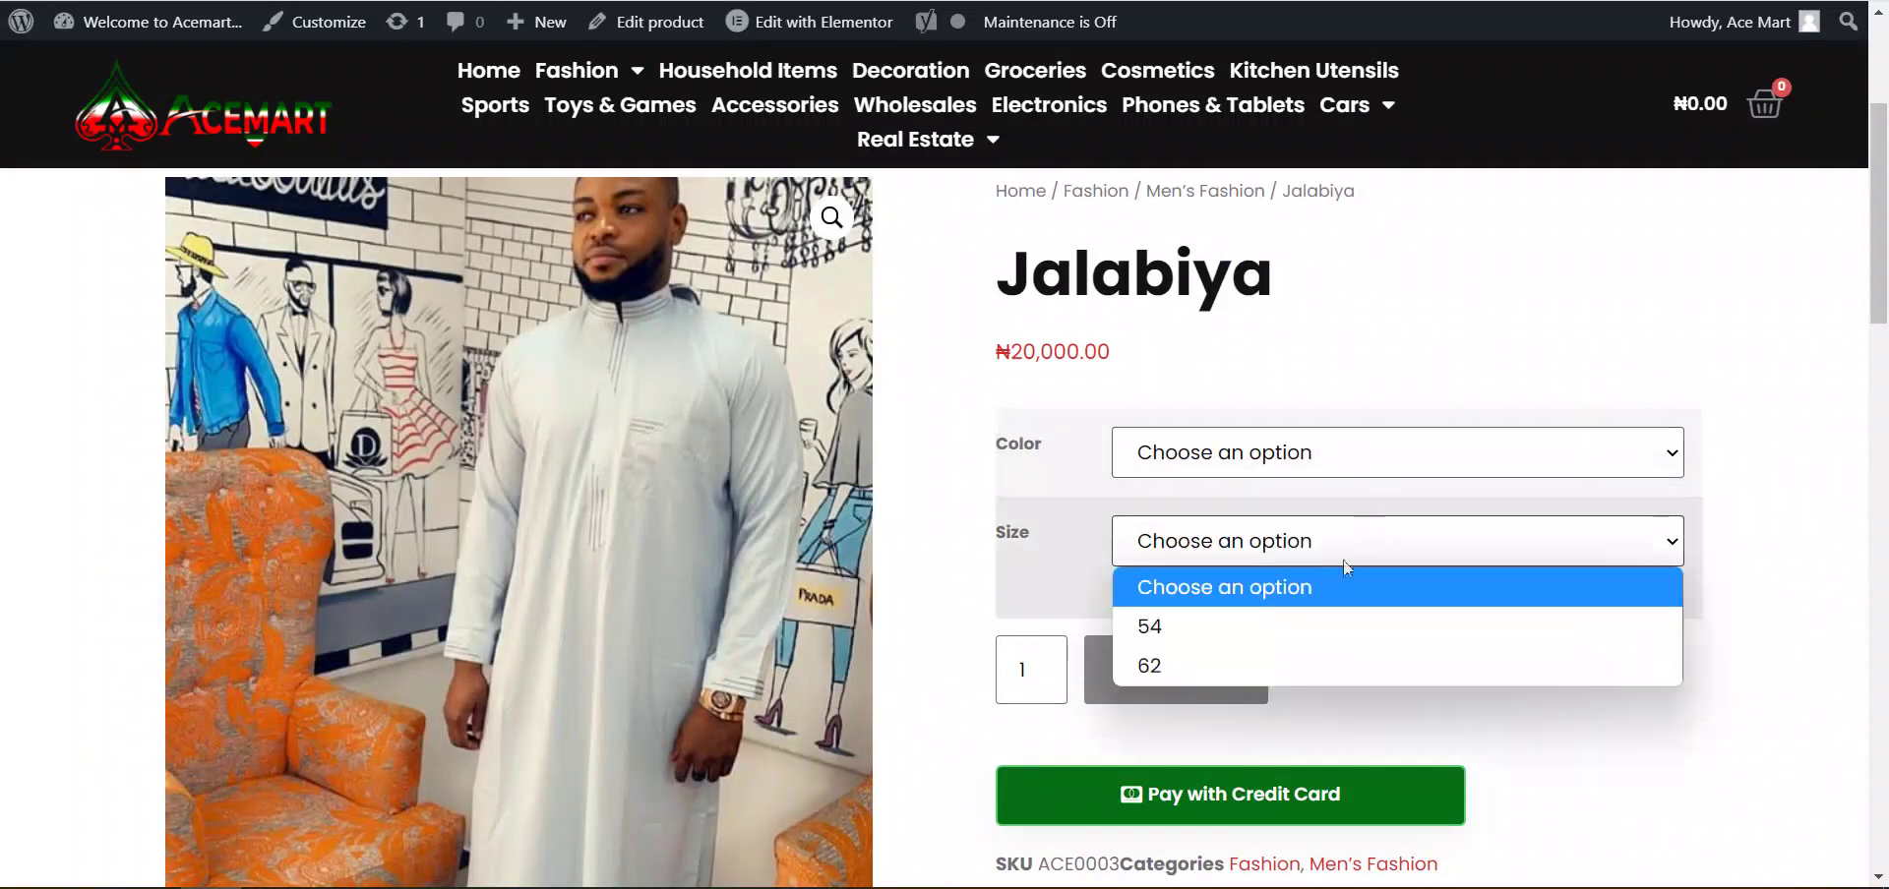
pyautogui.click(1522, 360)
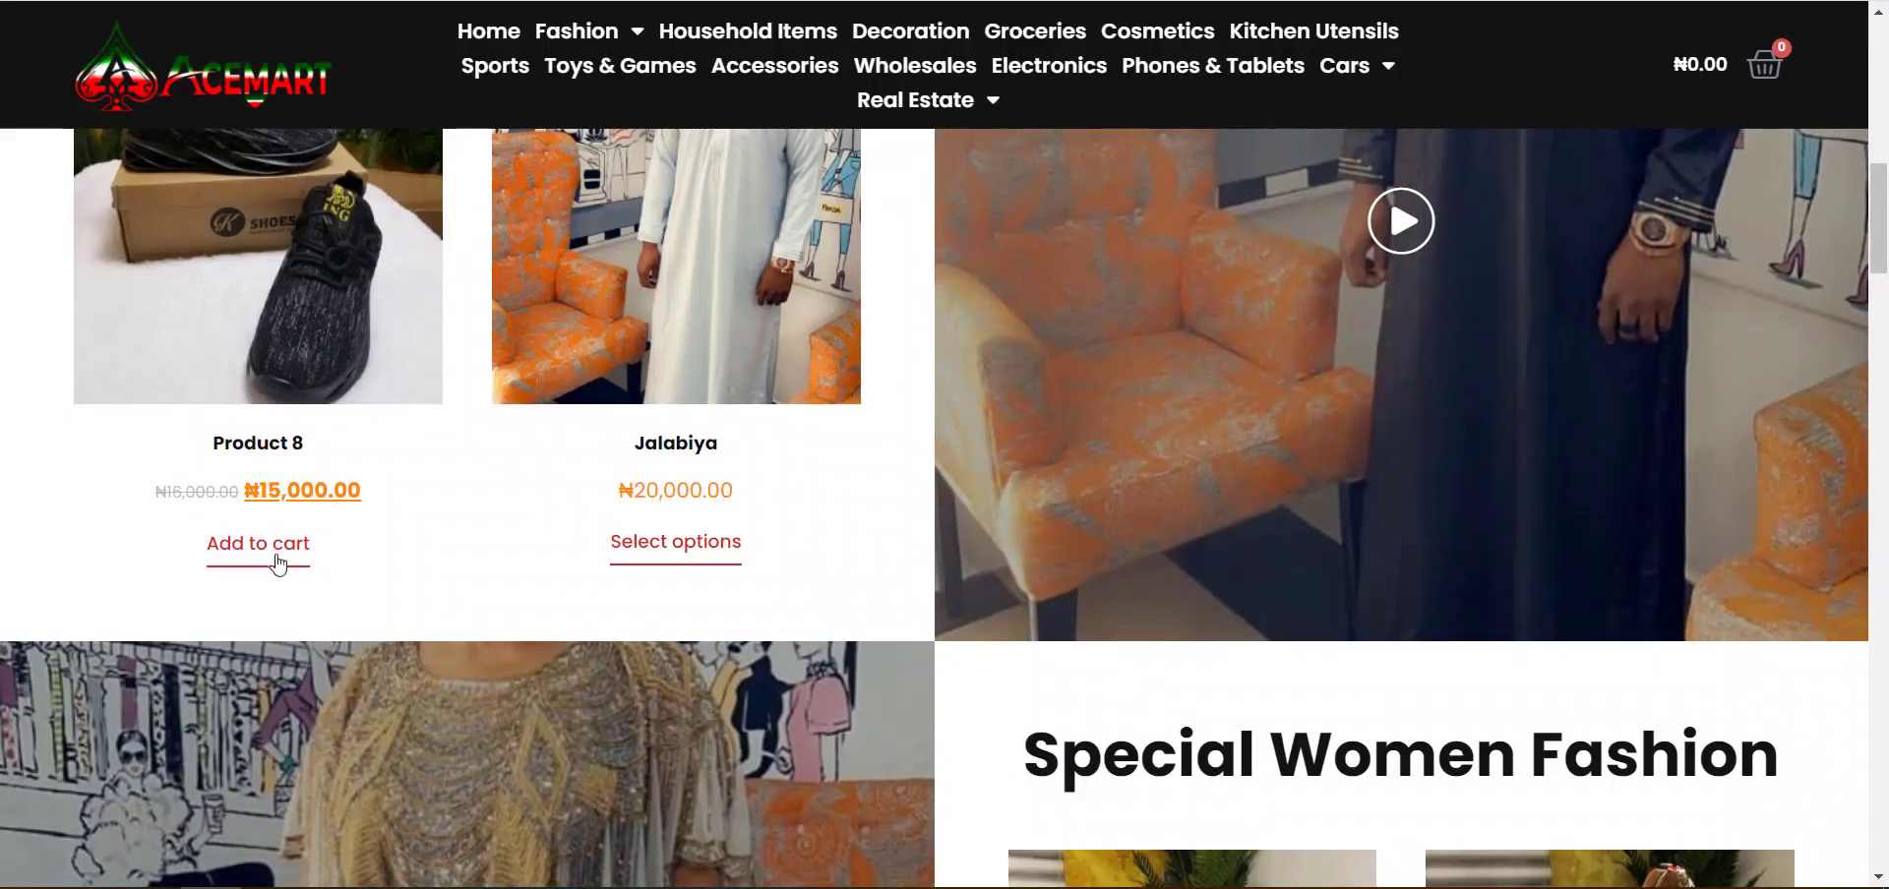
pyautogui.scroll(2, 805, 425)
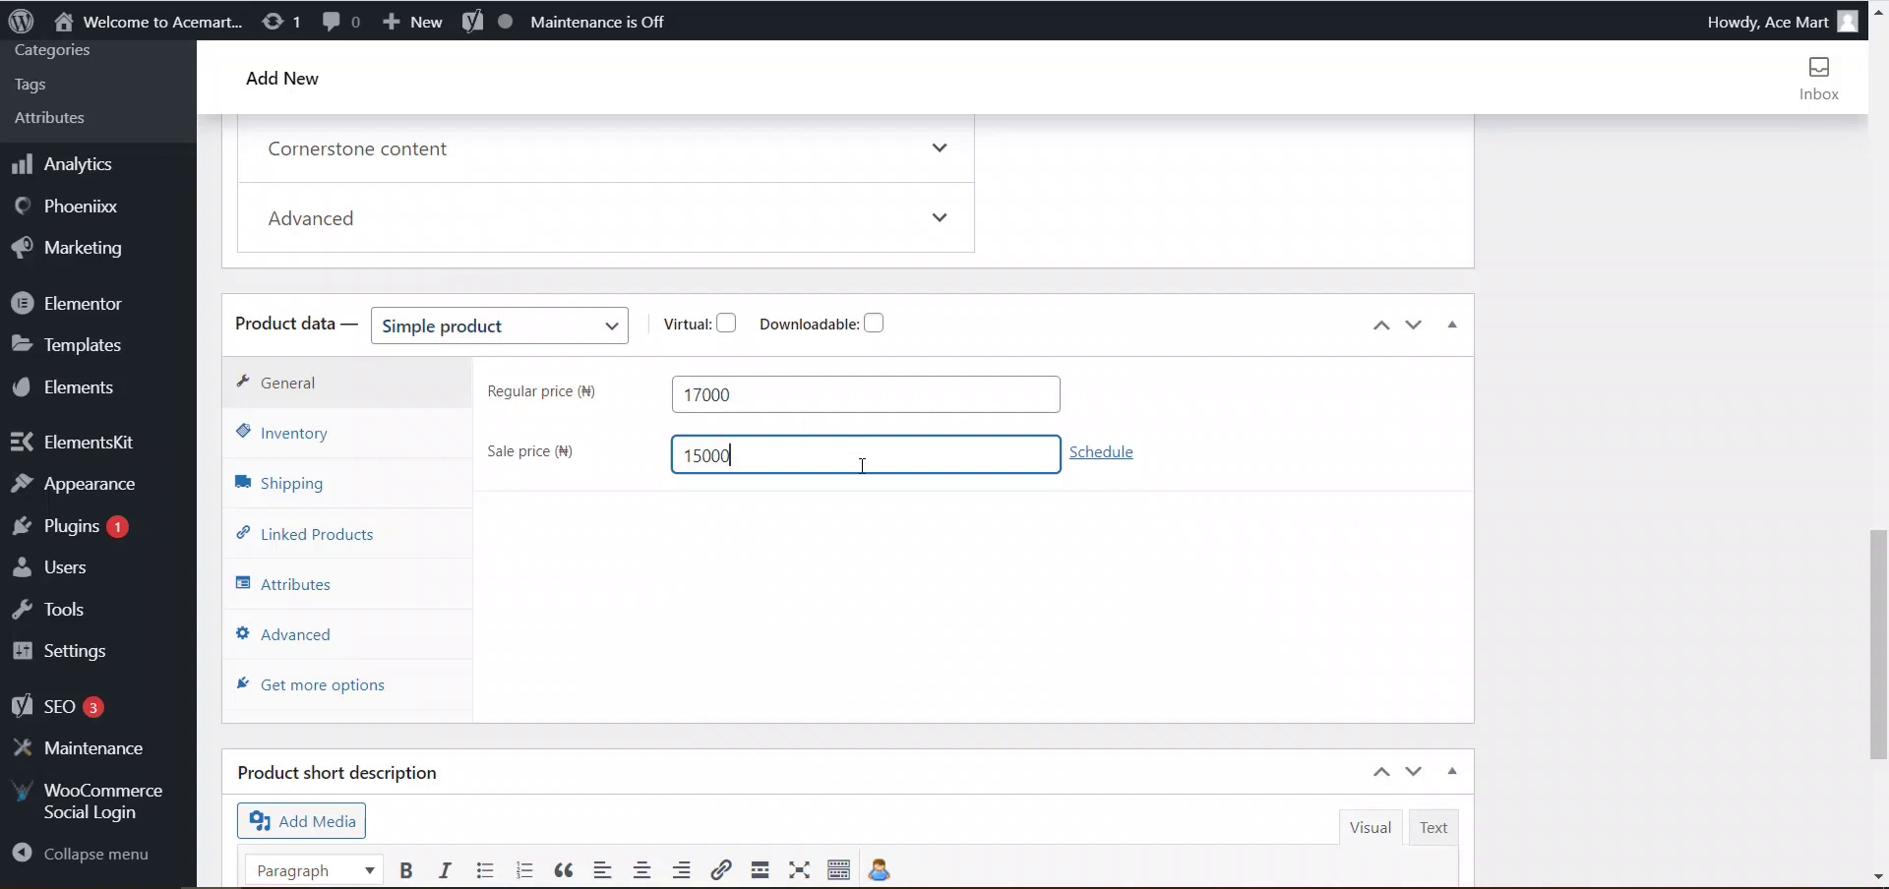
# Step: Start editing the Product short description field below the main description
pyautogui.scroll(-4, 1496, 514)
pyautogui.scroll(15, 1712, 548)
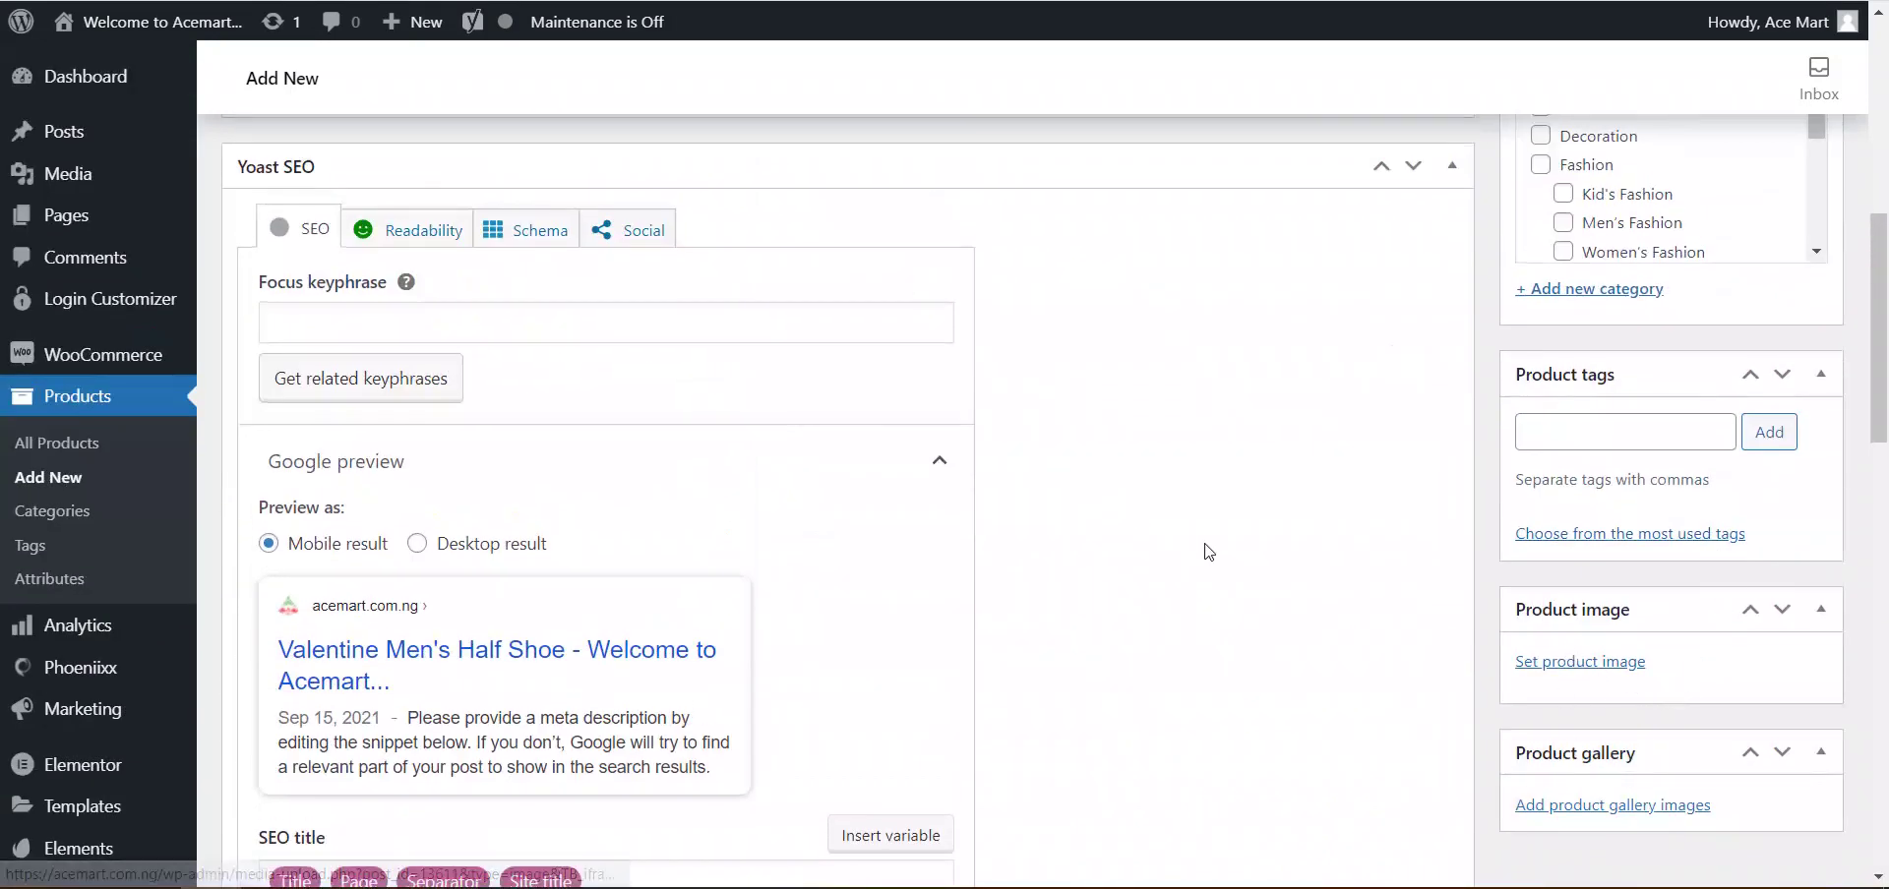
pyautogui.scroll(-14, 1208, 552)
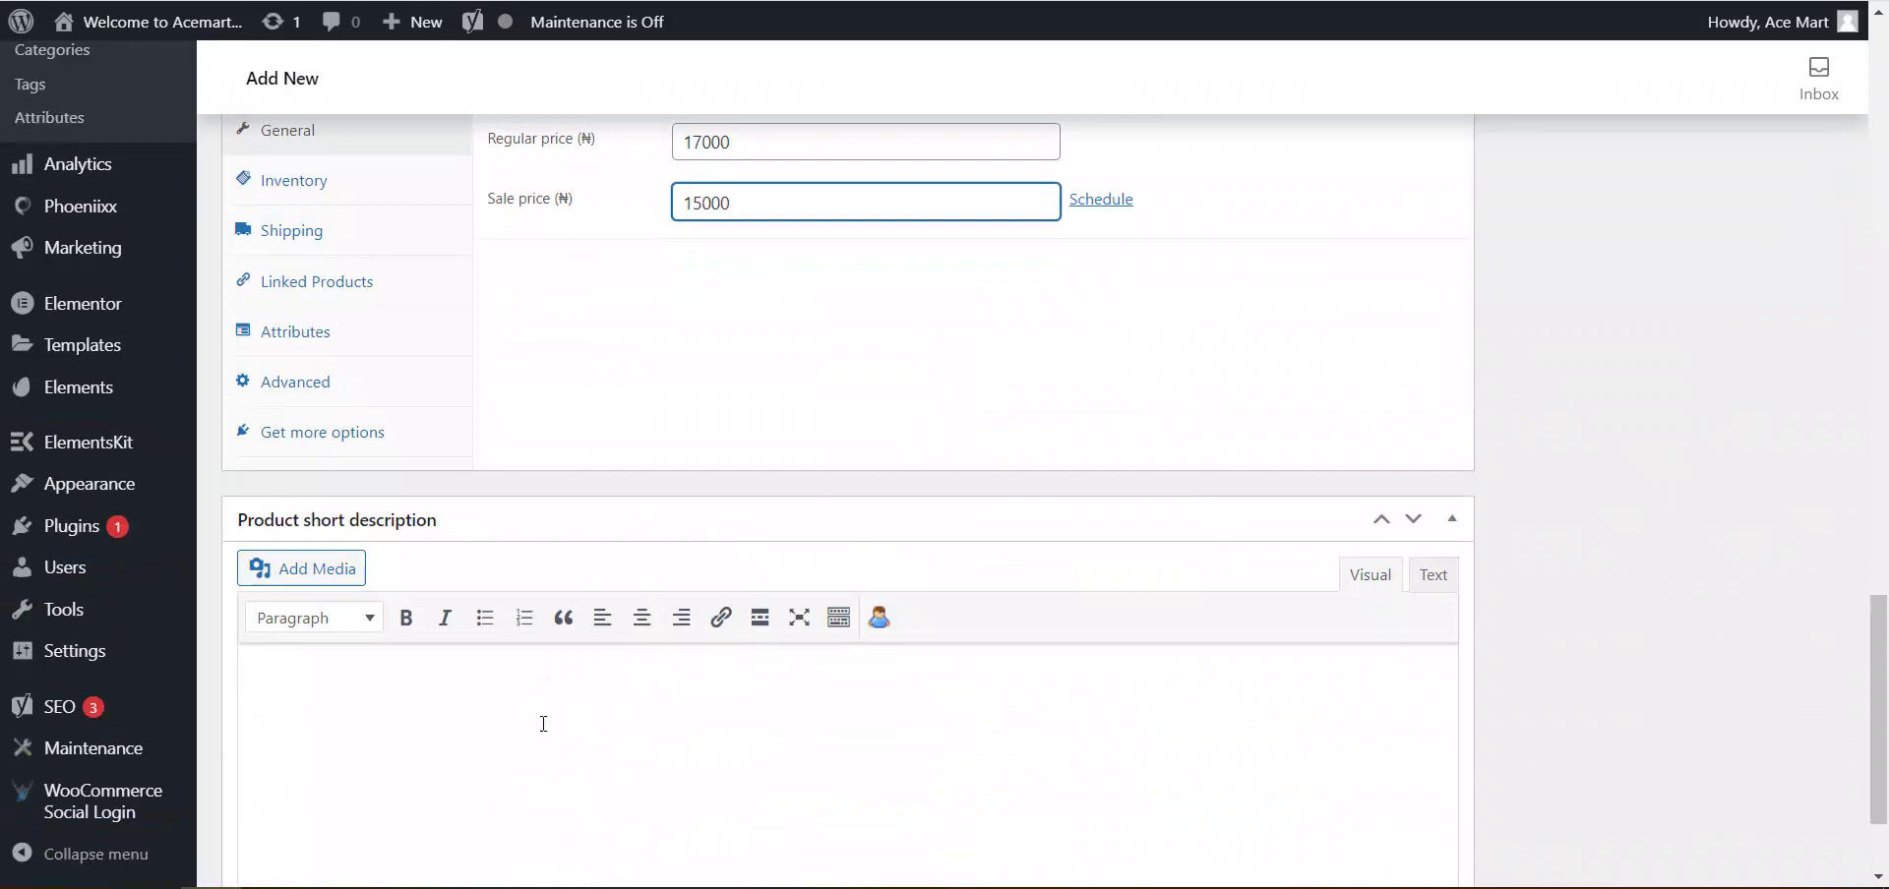
pyautogui.click(508, 724)
pyautogui.scroll(2, 700, 498)
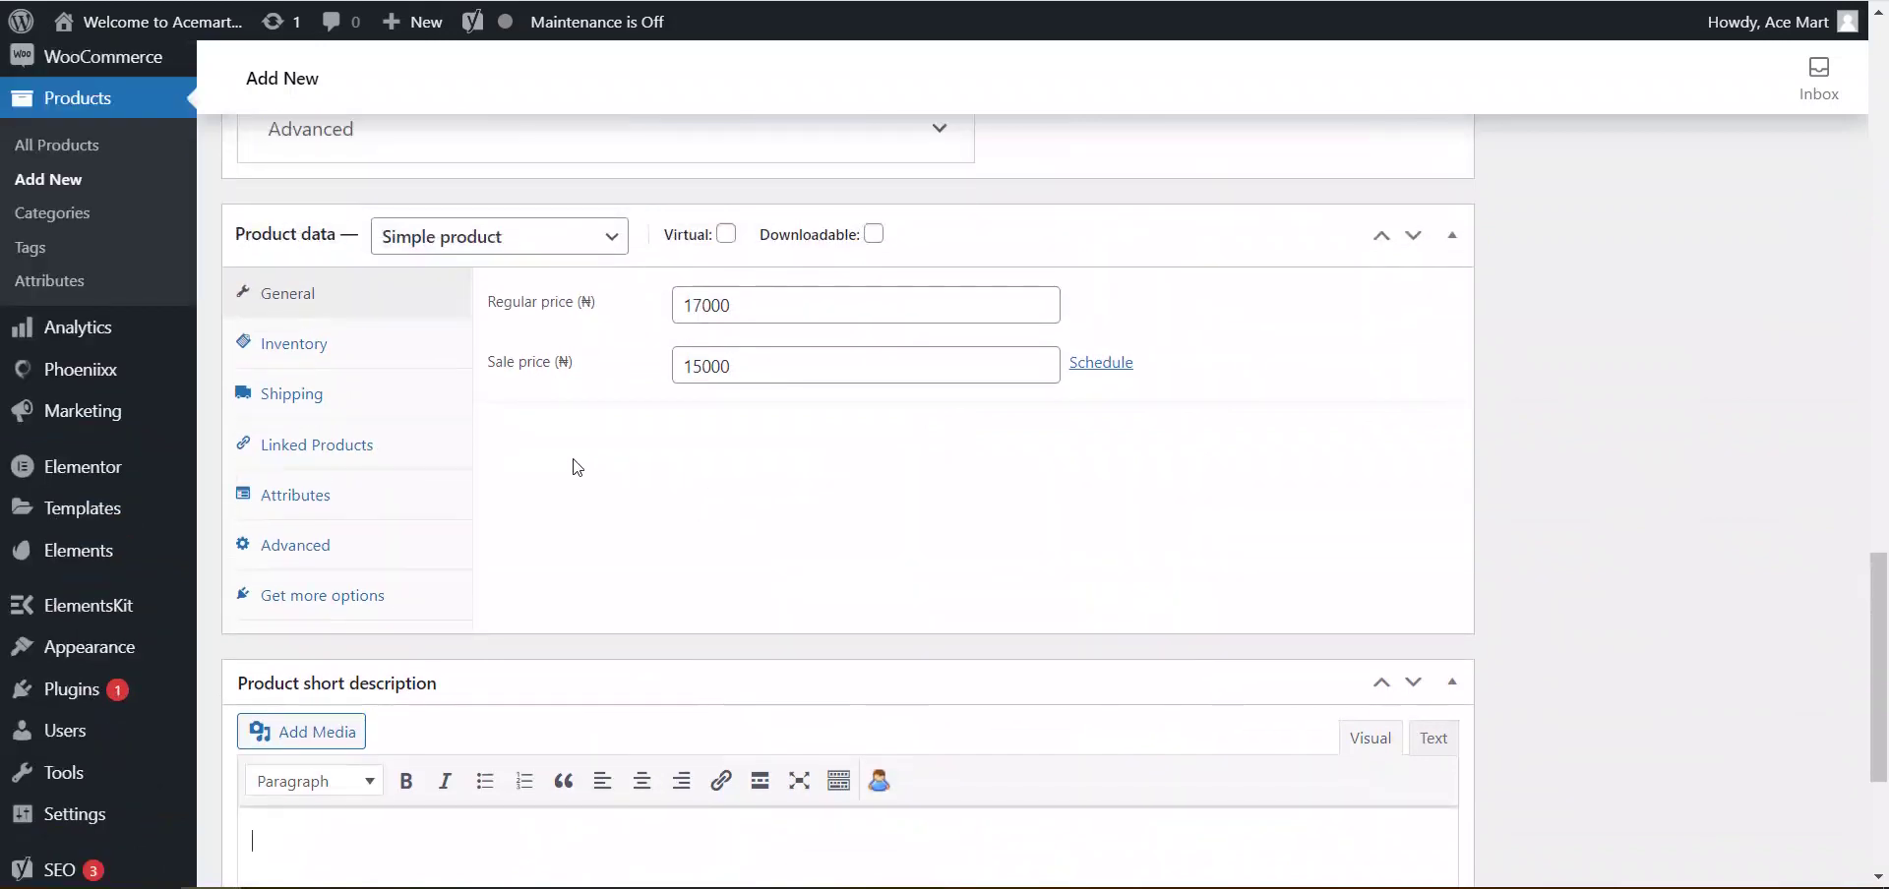
# Step: Check the shipping settings, then return to the 17000 regular / 15000 sale prices
pyautogui.click(326, 409)
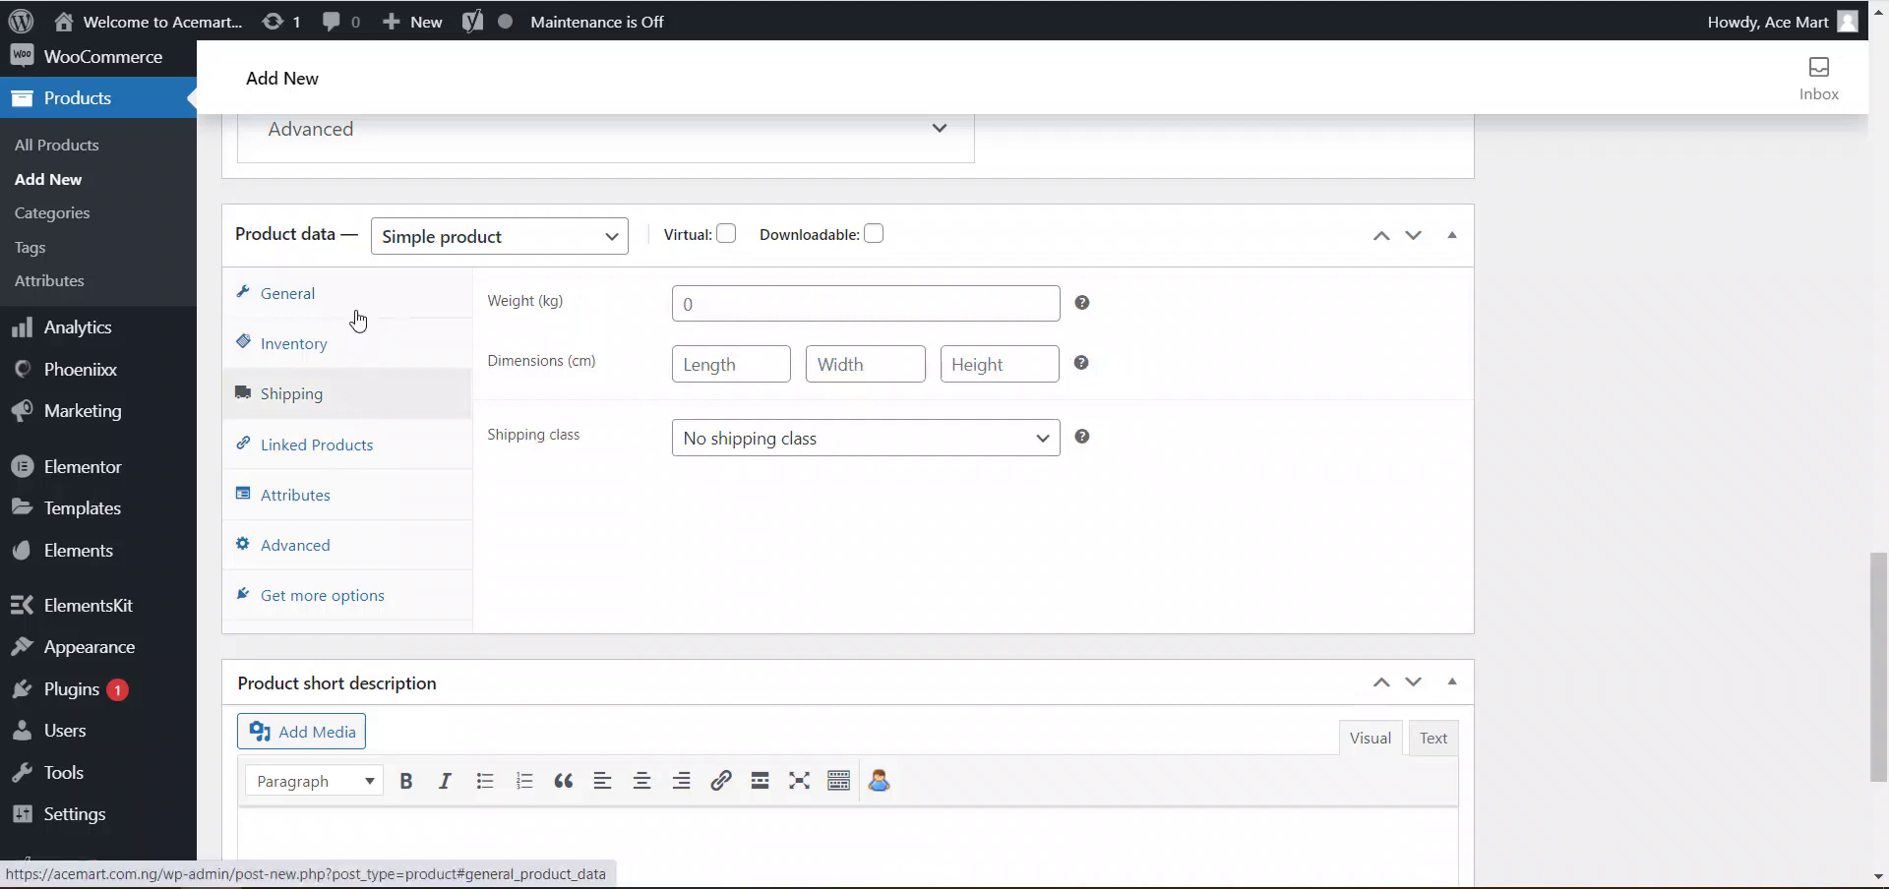
pyautogui.click(370, 308)
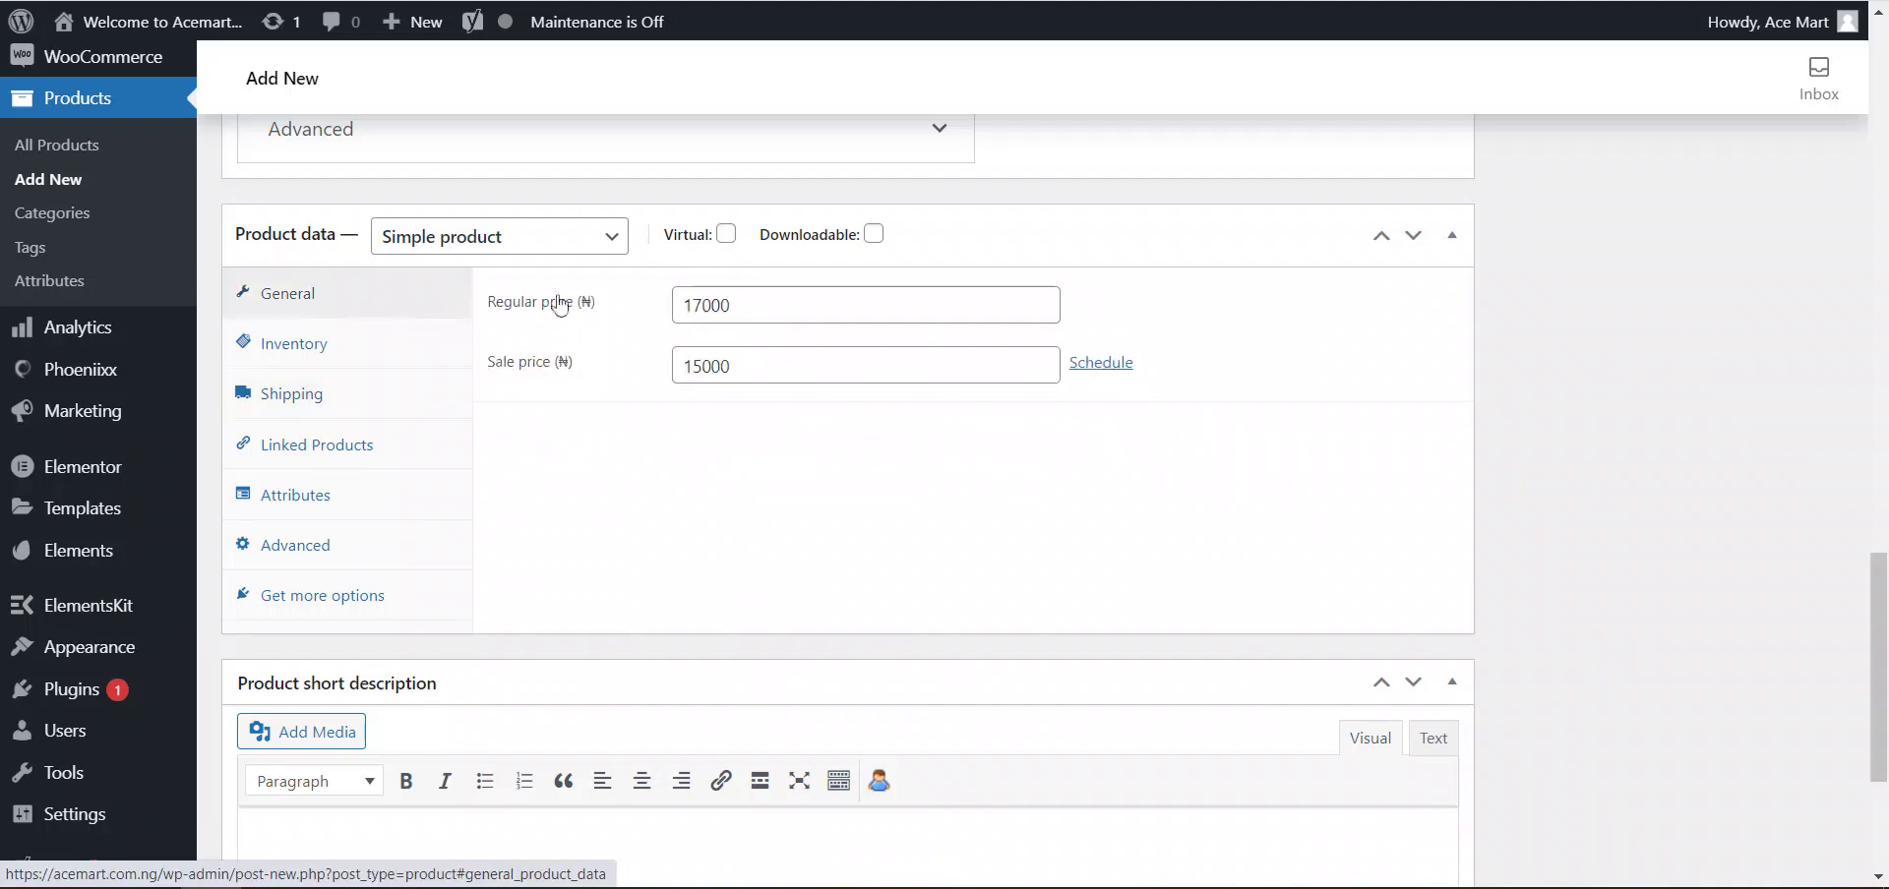
pyautogui.scroll(4, 1333, 346)
pyautogui.scroll(12, 1333, 346)
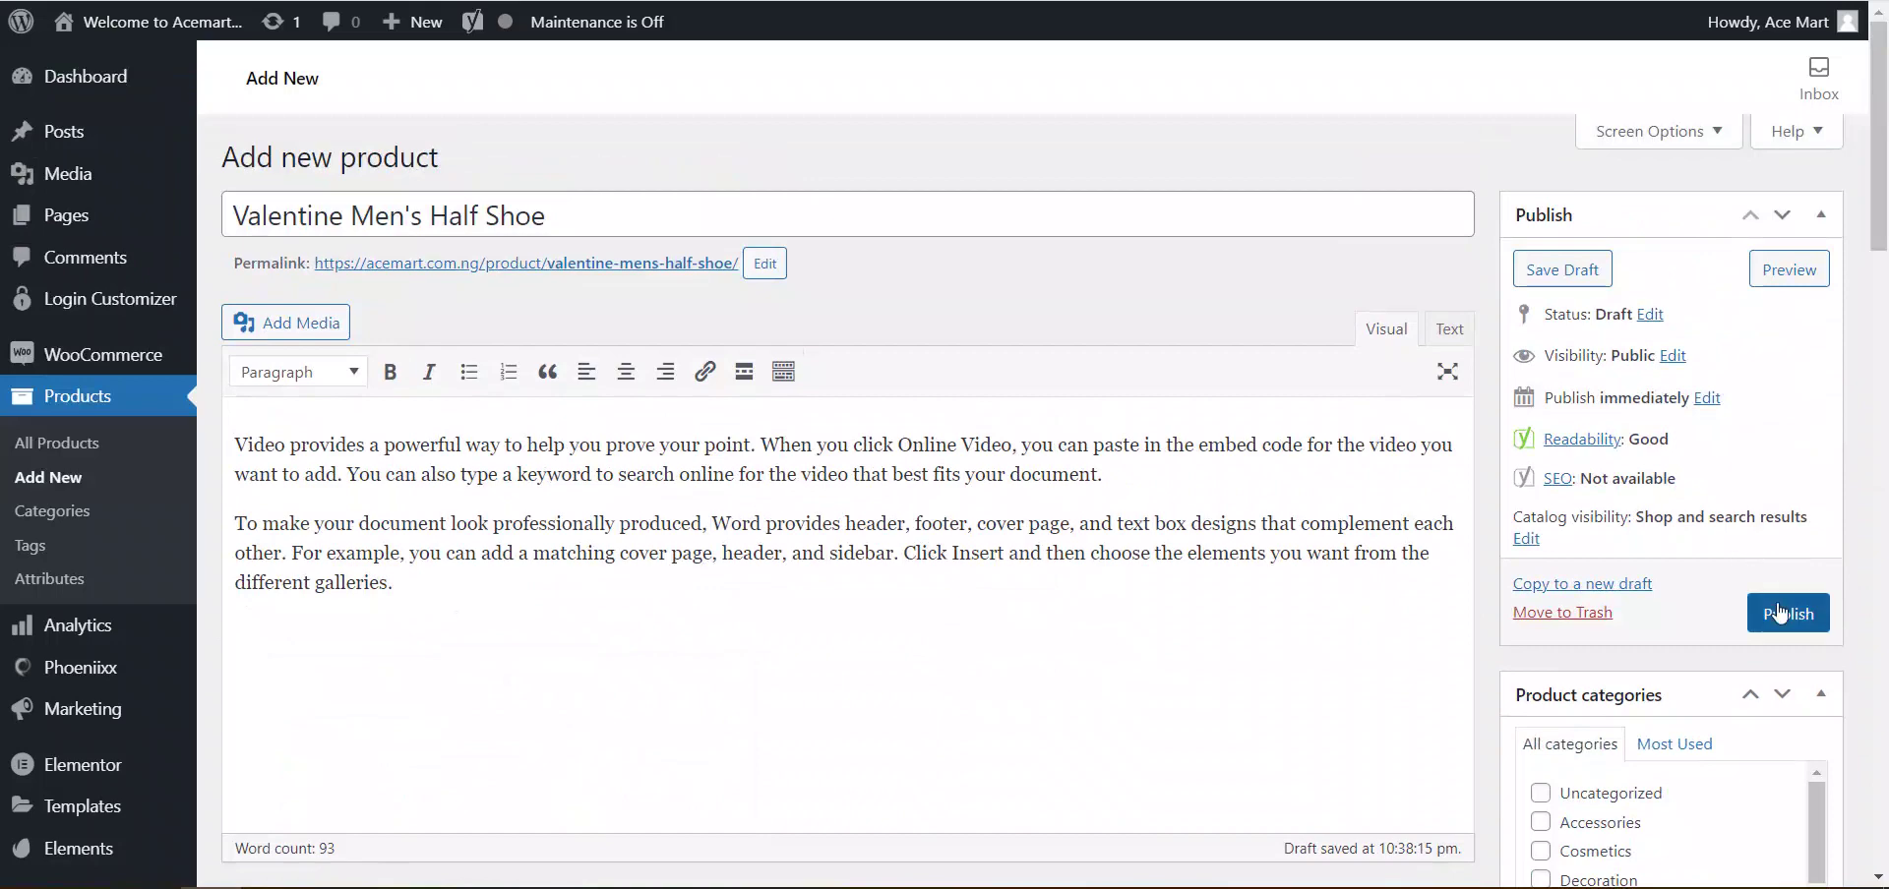
pyautogui.scroll(-3, 1786, 589)
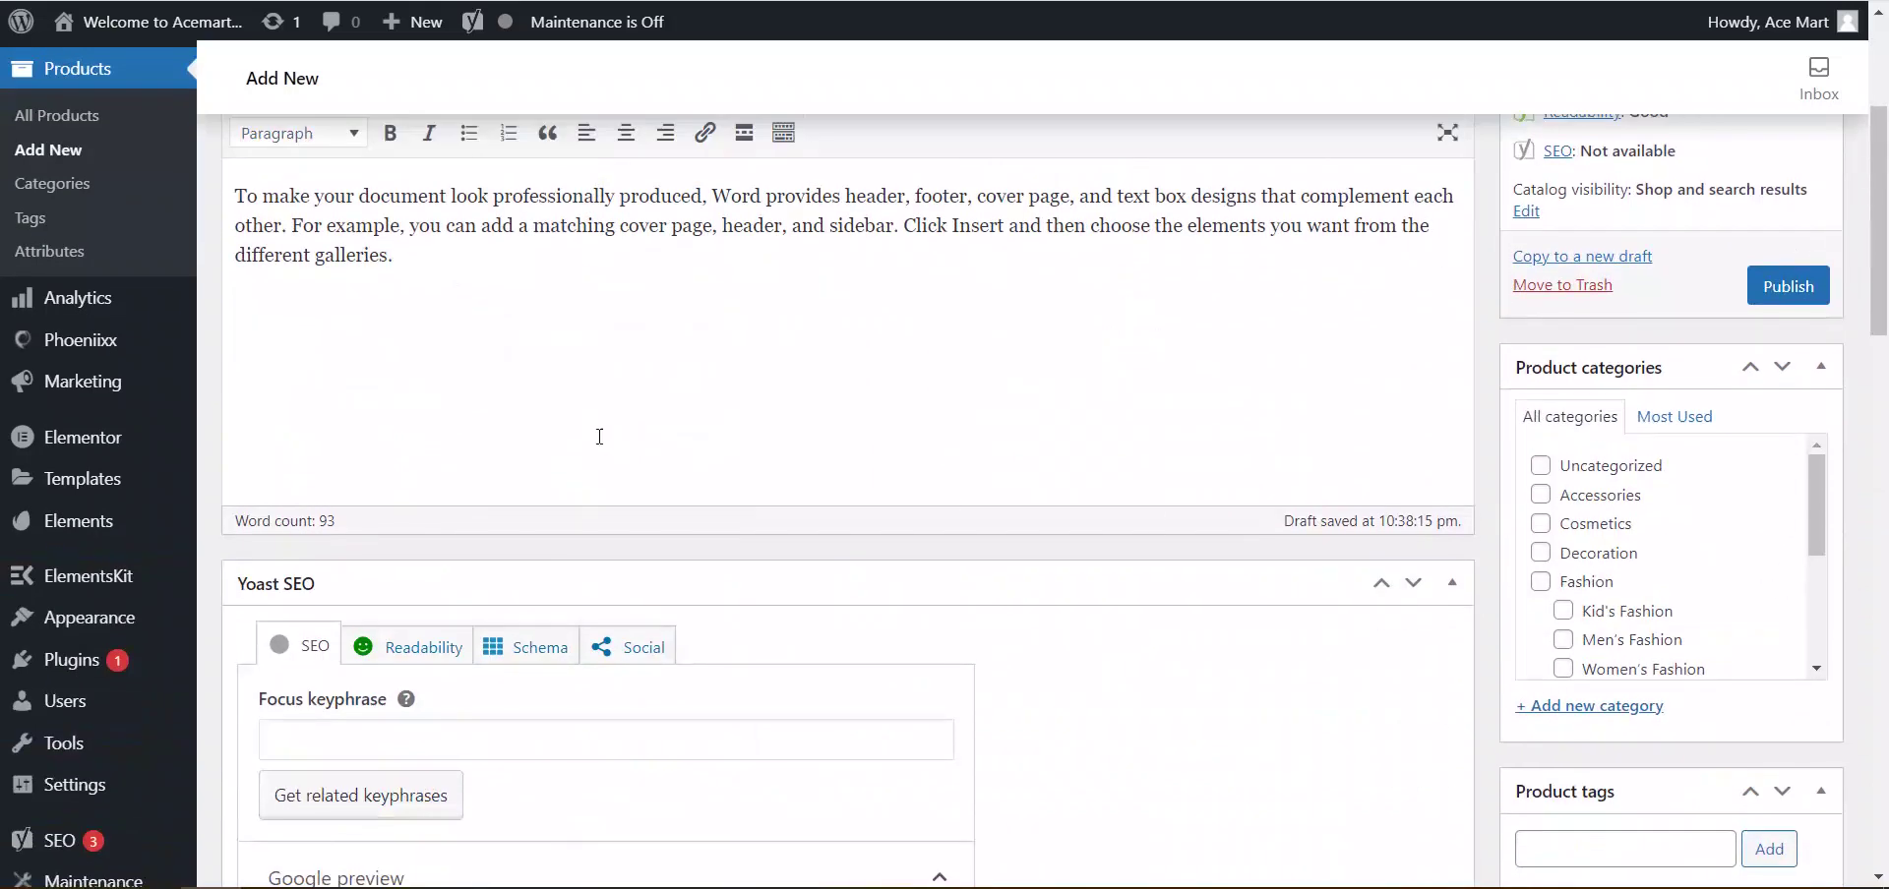
pyautogui.scroll(3, 600, 437)
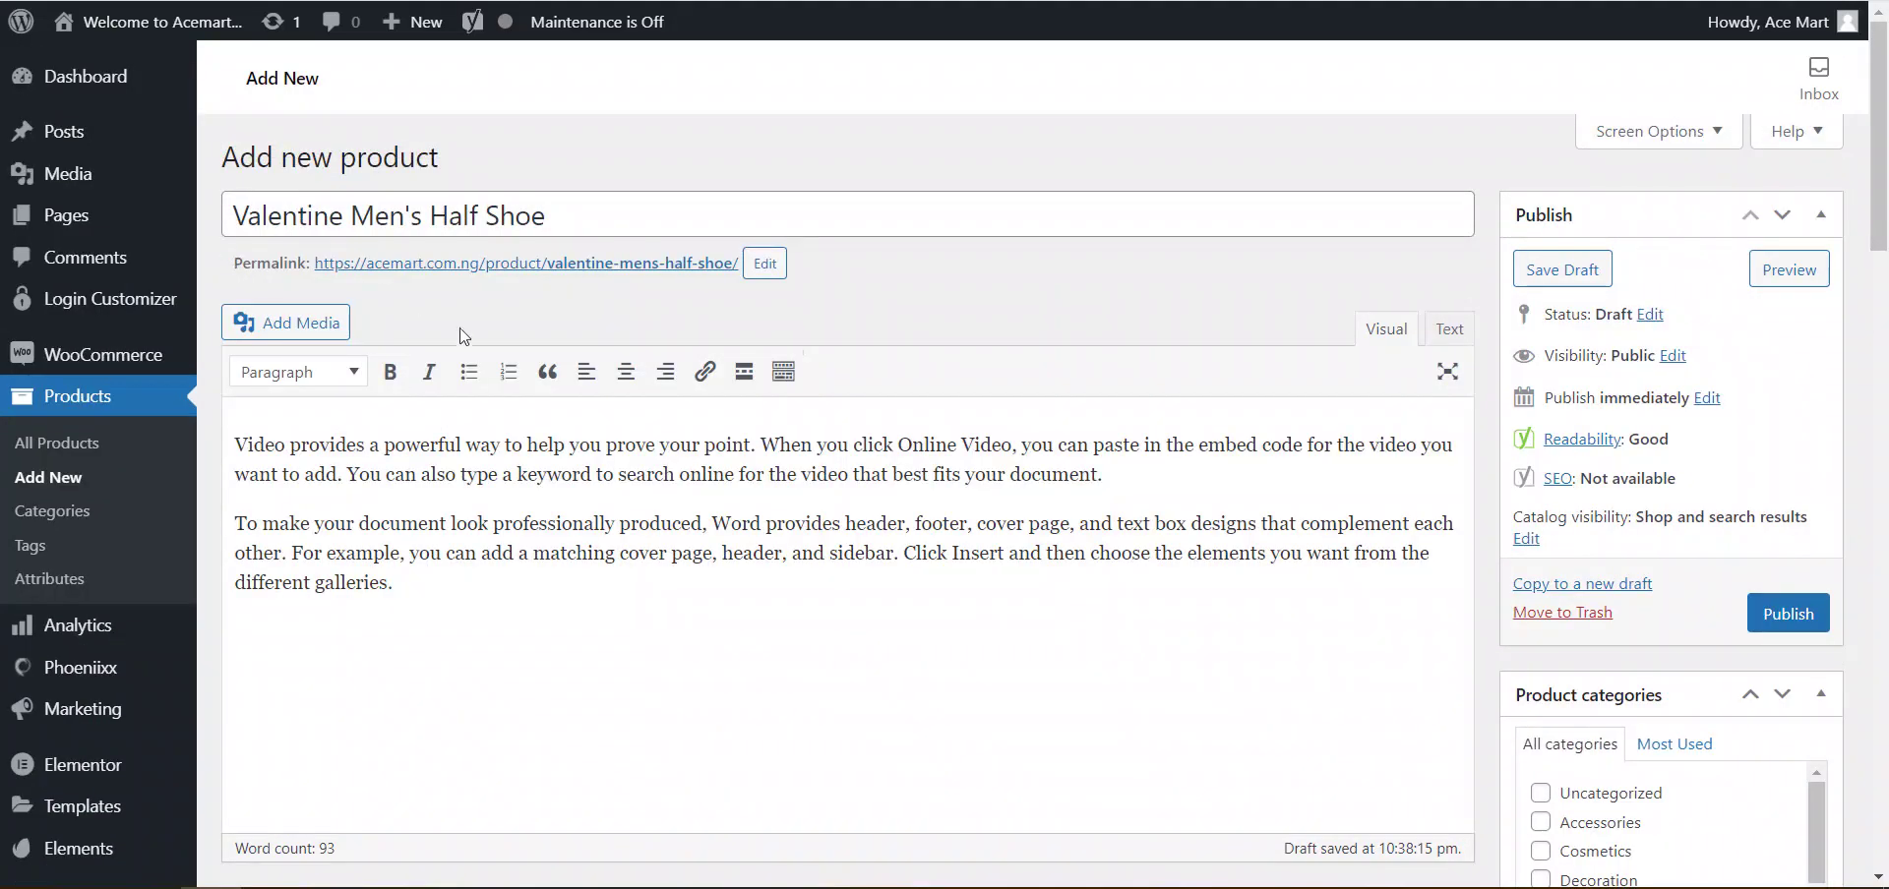
pyautogui.scroll(-3, 1673, 817)
pyautogui.scroll(3, 1672, 817)
pyautogui.scroll(-5, 1786, 526)
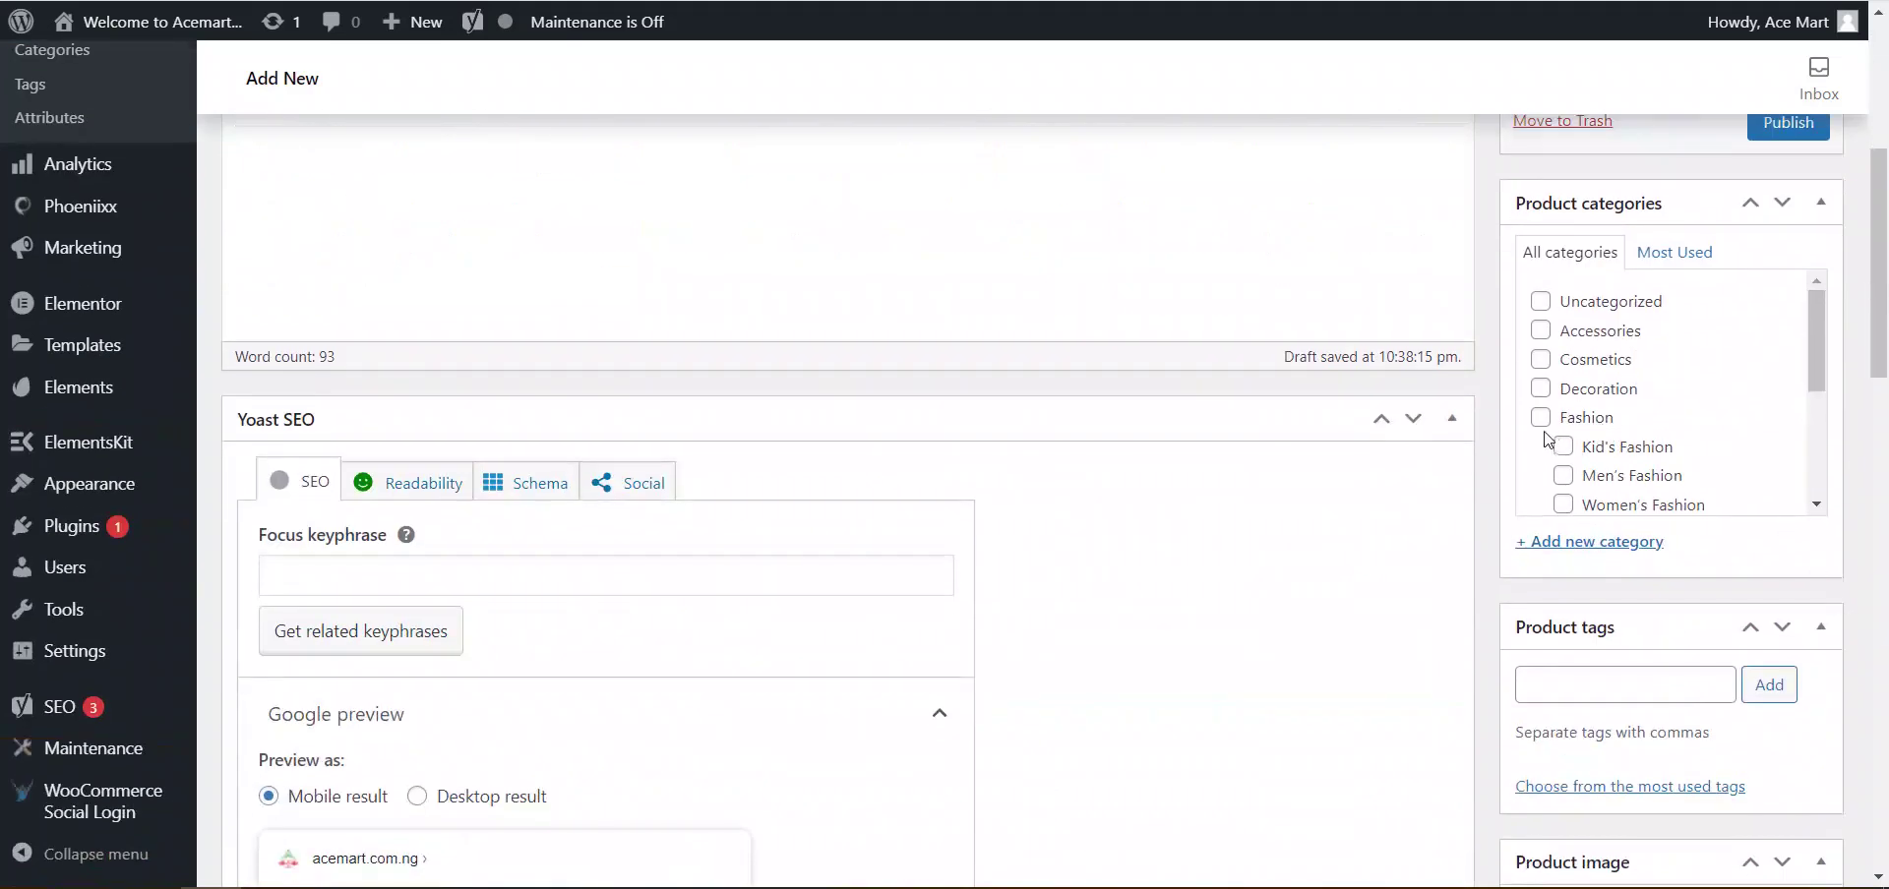
# Step: Select Fashion, Men's Fashion and Men's Shoes in the Product categories box
pyautogui.click(1541, 421)
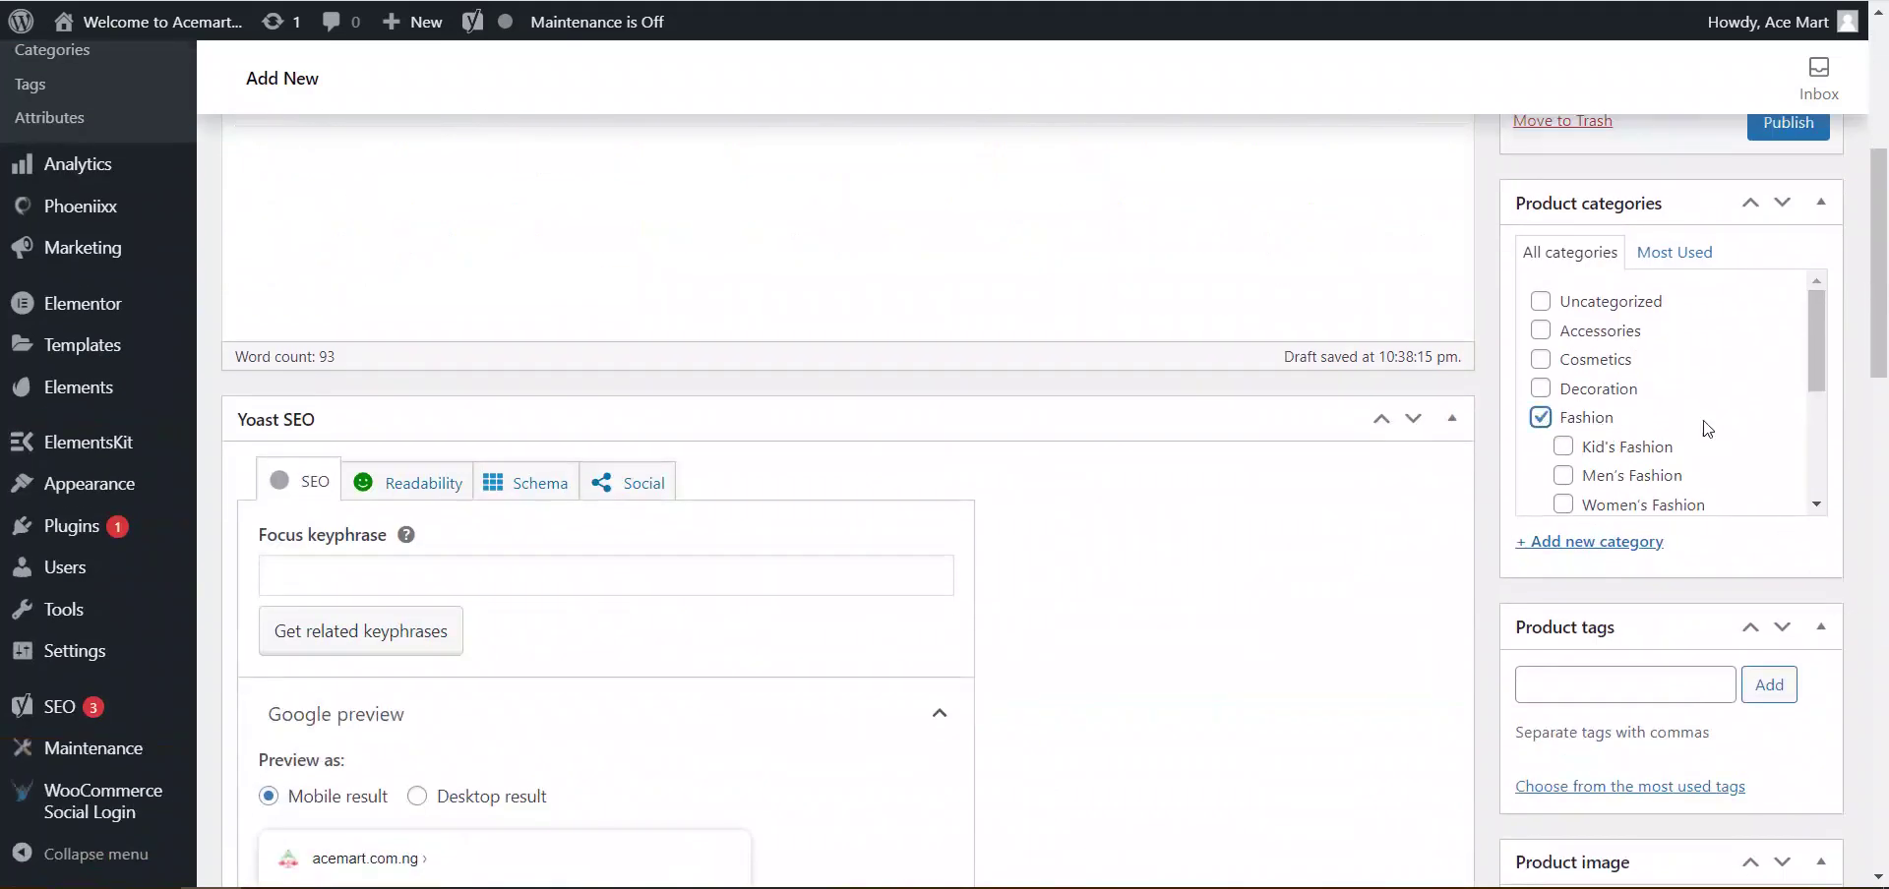
pyautogui.click(1620, 478)
pyautogui.moveTo(1812, 341); pyautogui.dragTo(1808, 447)
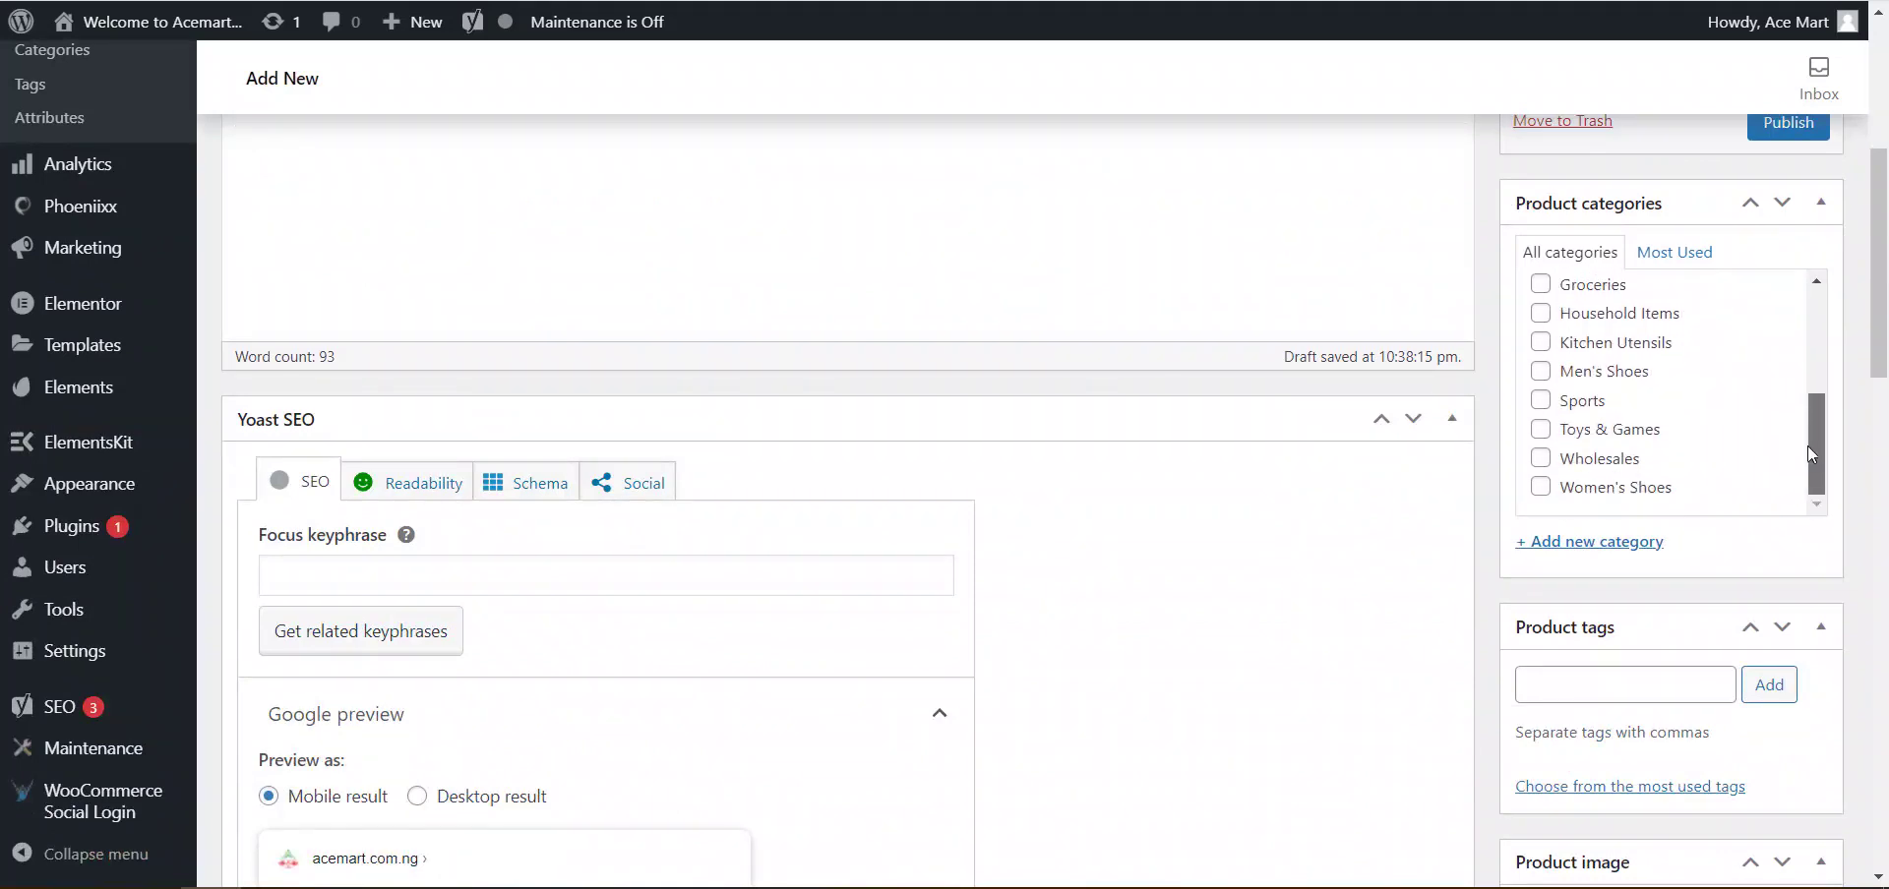
pyautogui.click(1553, 380)
pyautogui.scroll(3, 1680, 435)
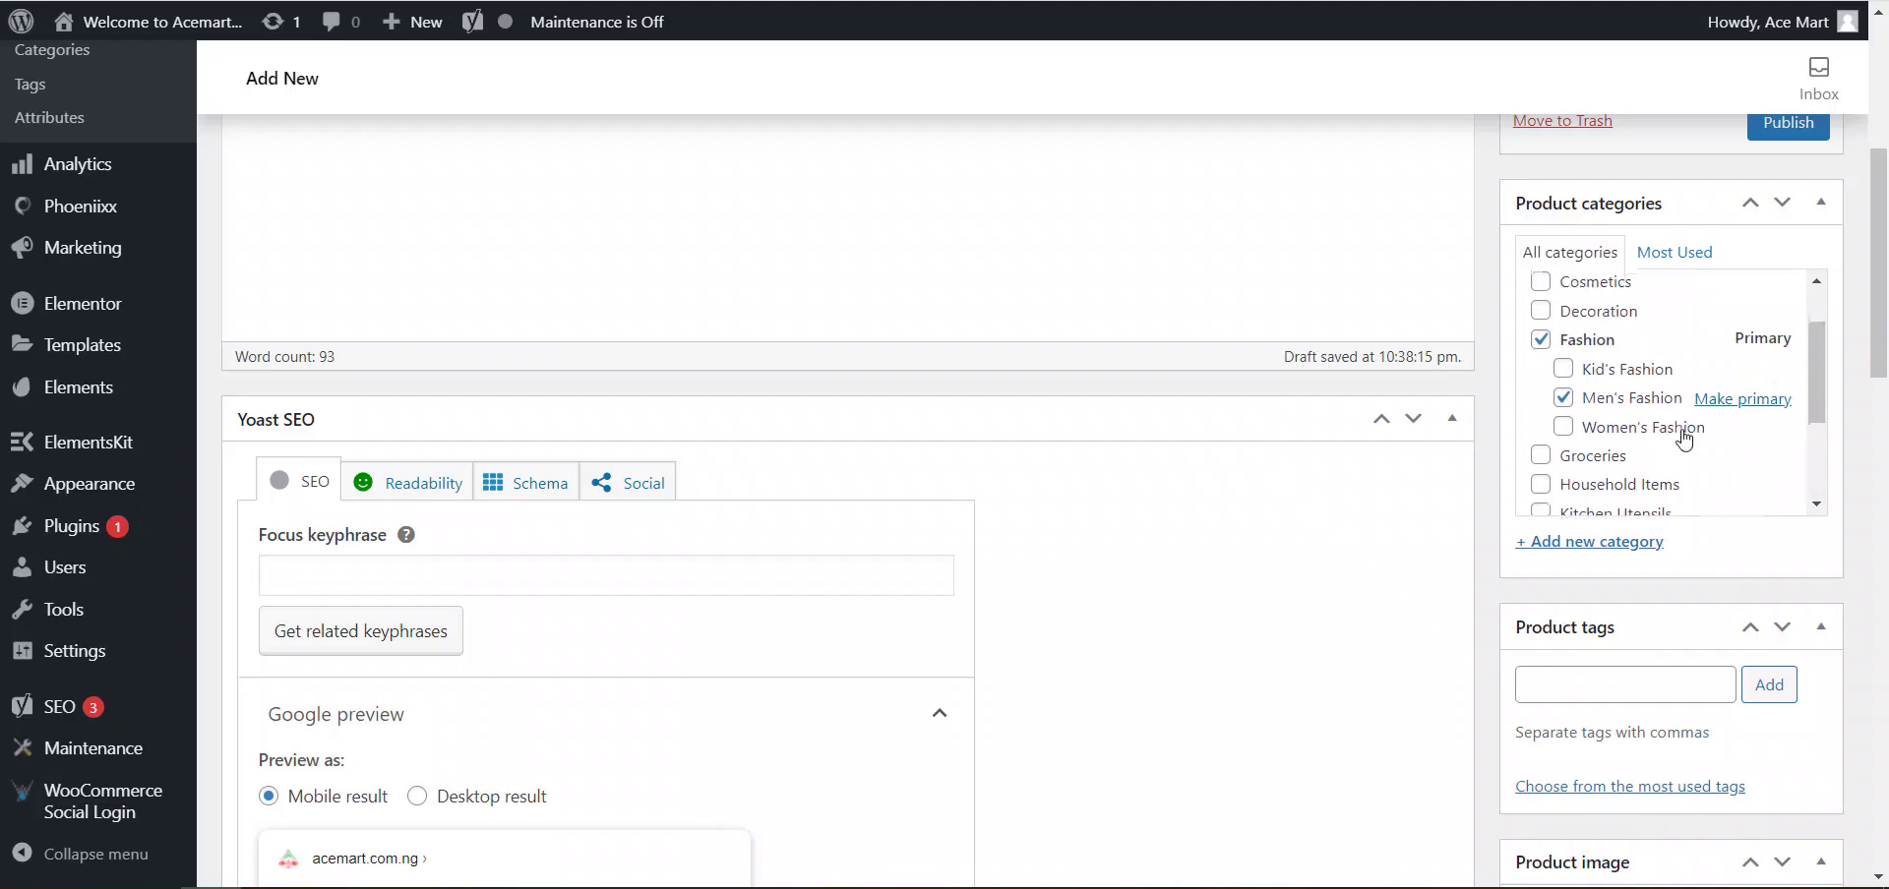
pyautogui.scroll(-2, 1624, 369)
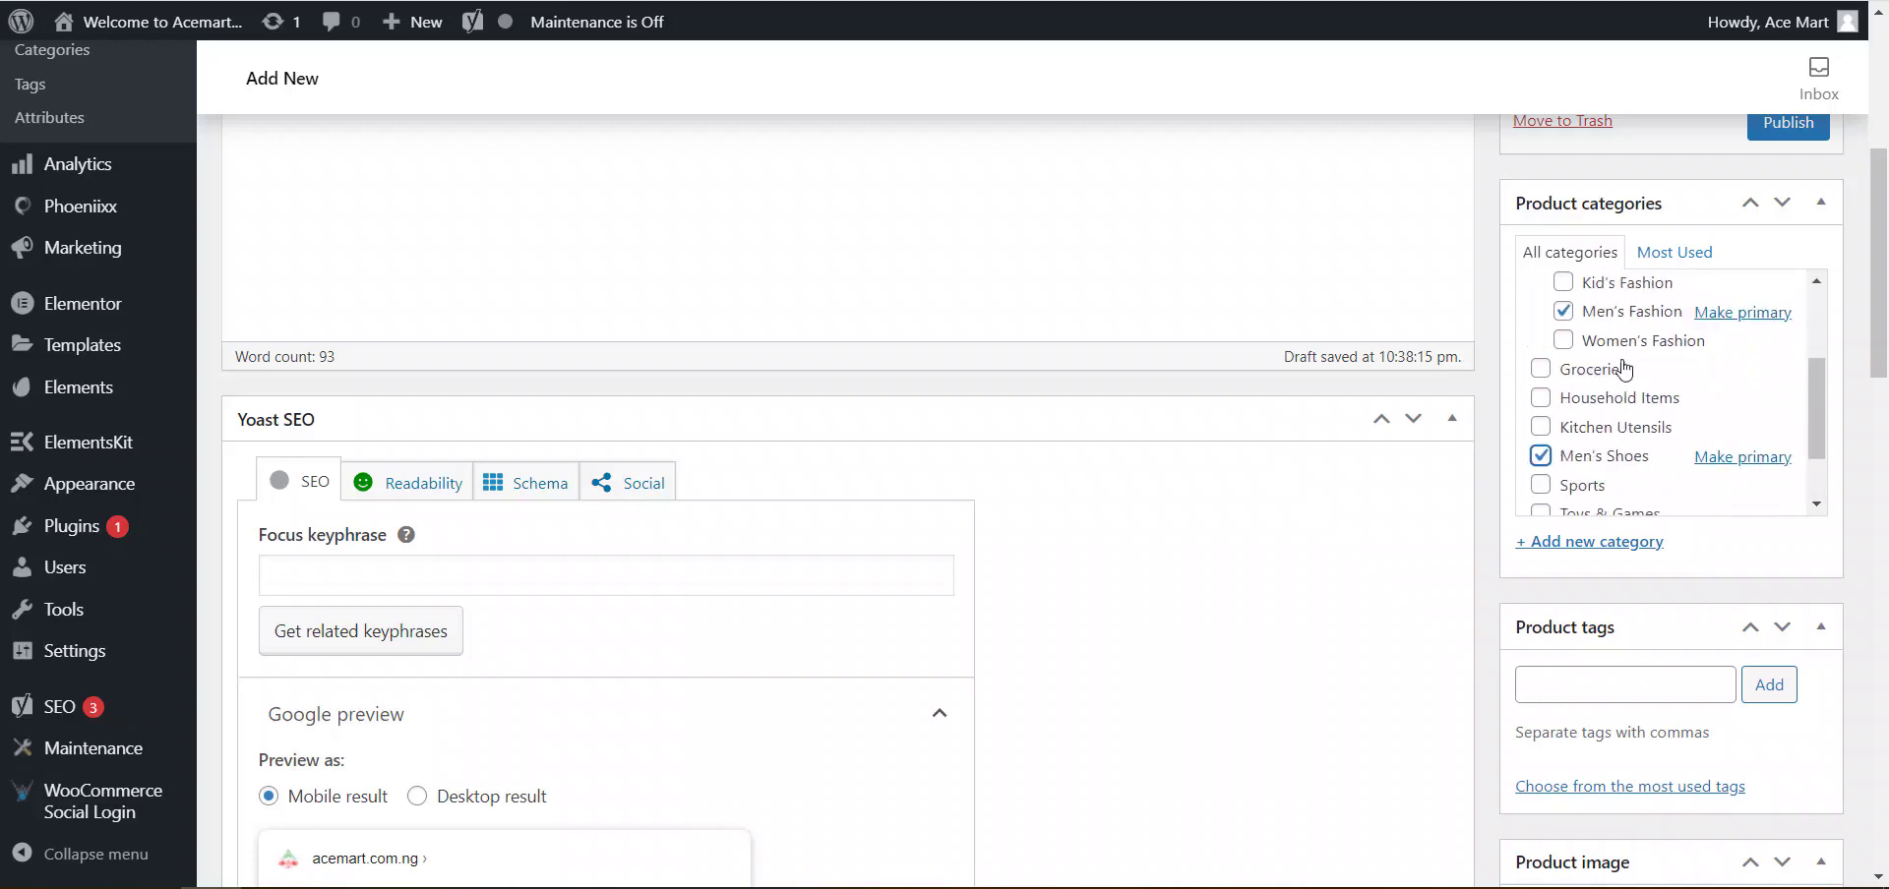
pyautogui.scroll(-4, 1623, 369)
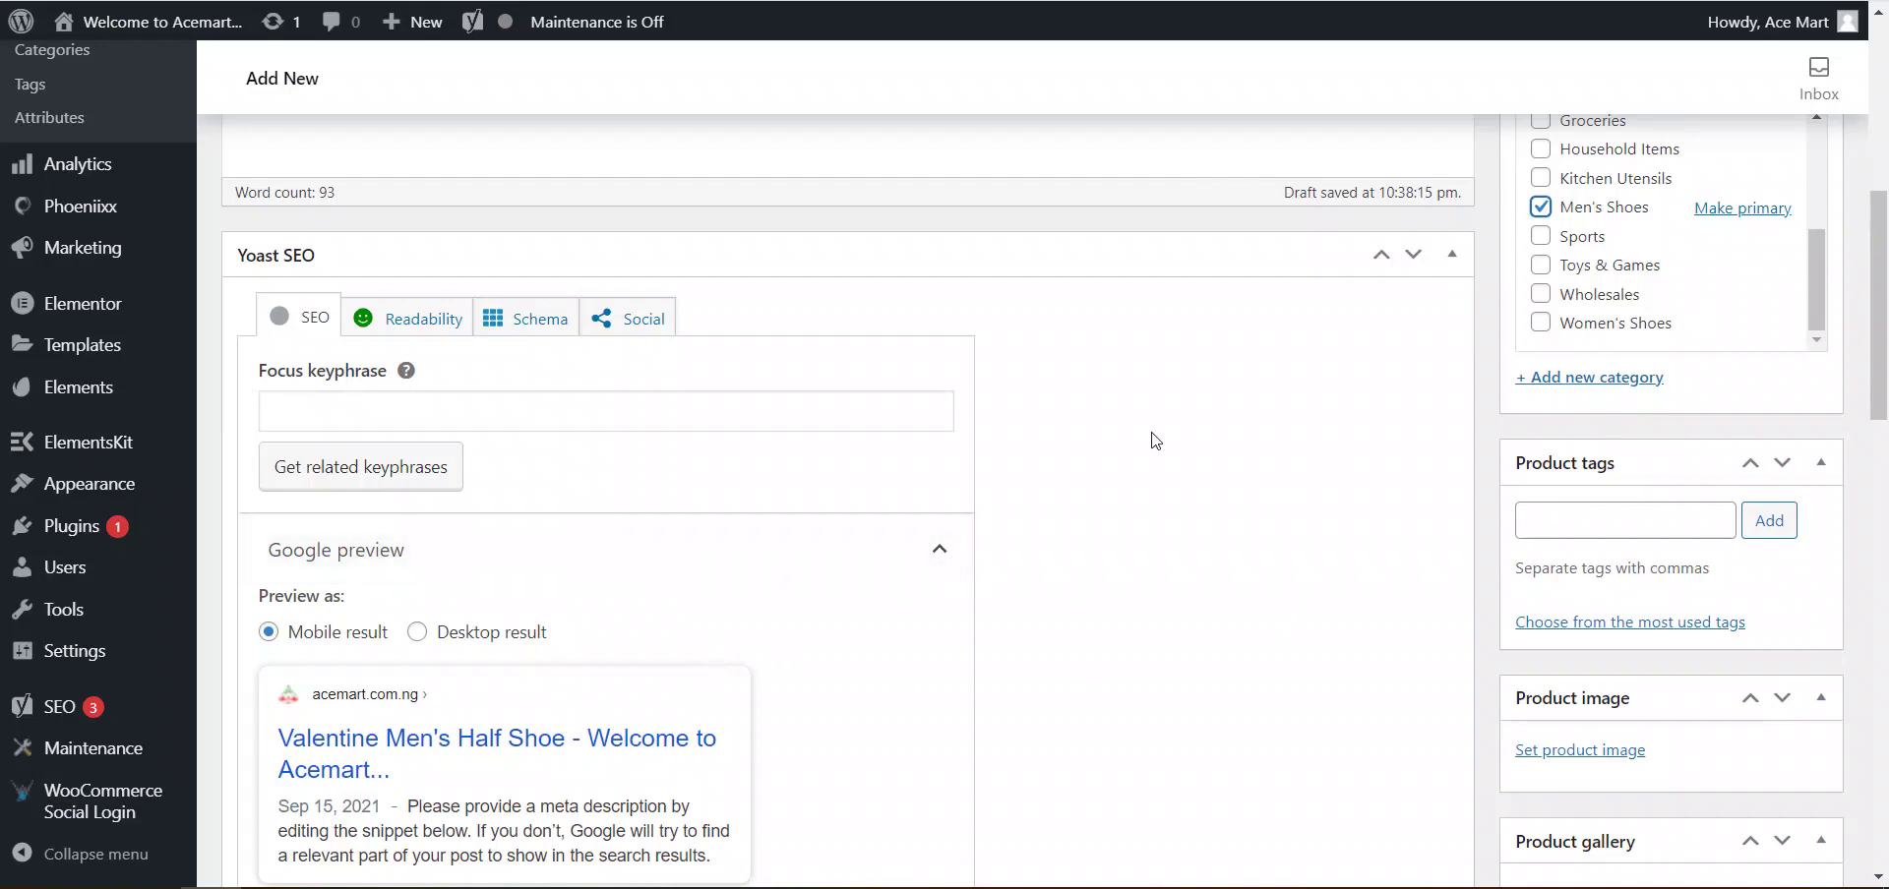
pyautogui.scroll(7, 814, 451)
pyautogui.scroll(-10, 822, 502)
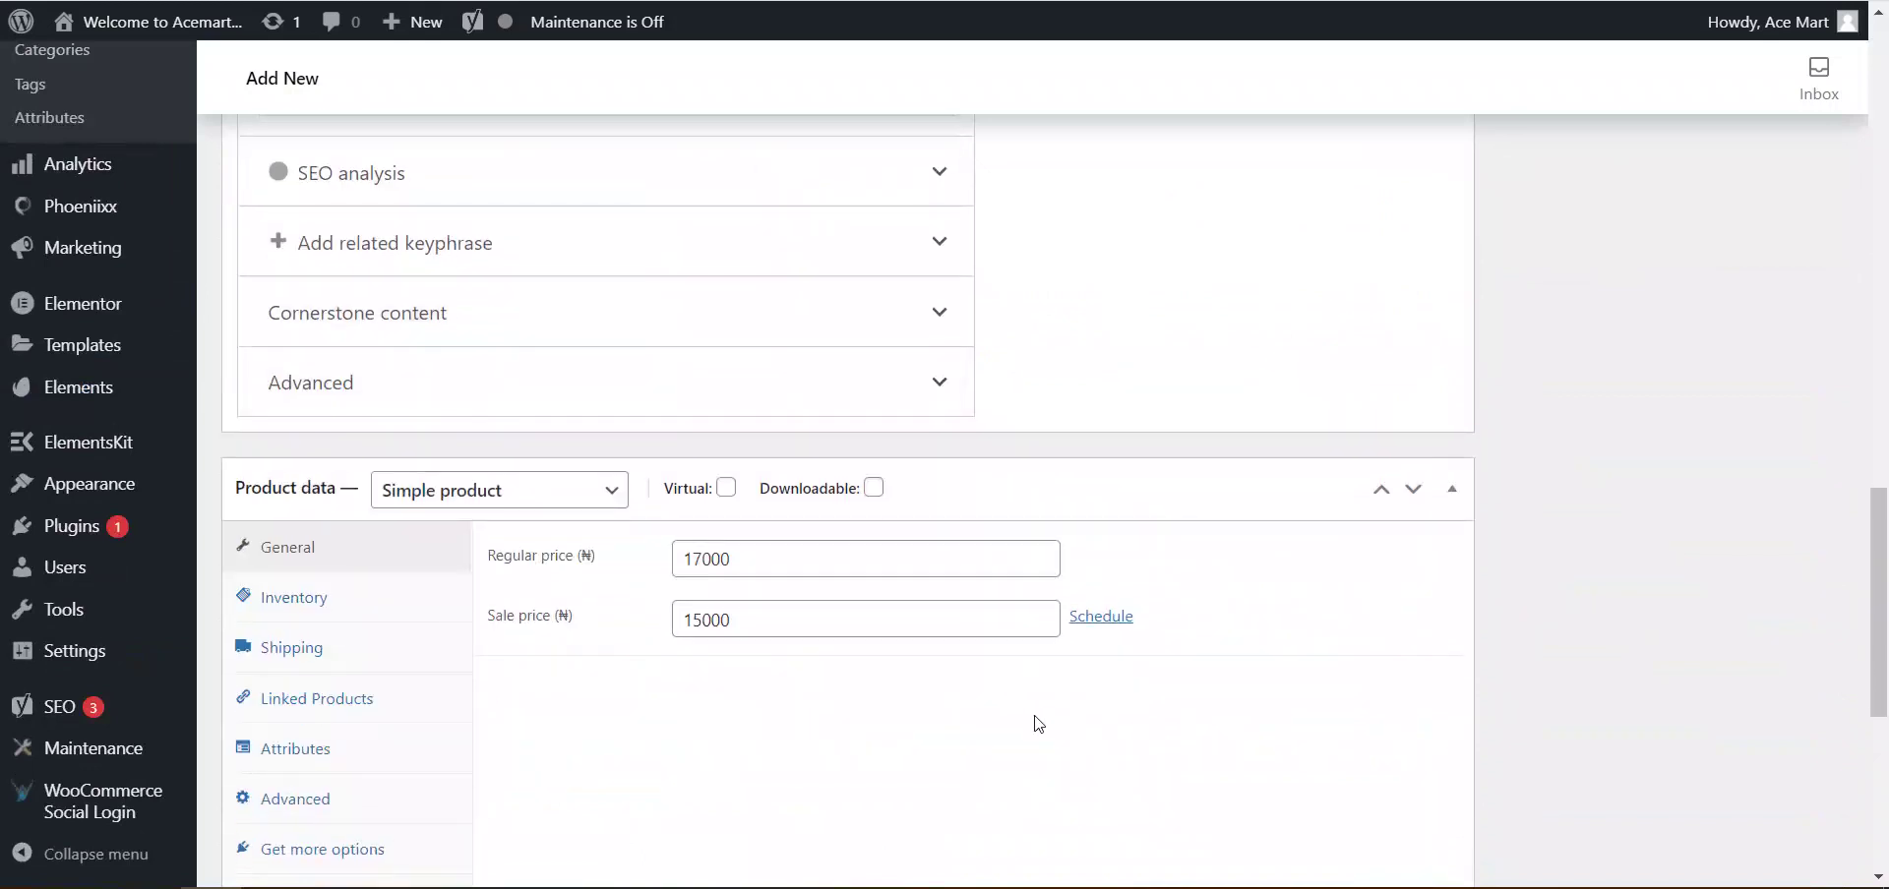
# Step: Change the Product data type from Simple product to Variable product and show Variations
pyautogui.scroll(-3, 1035, 724)
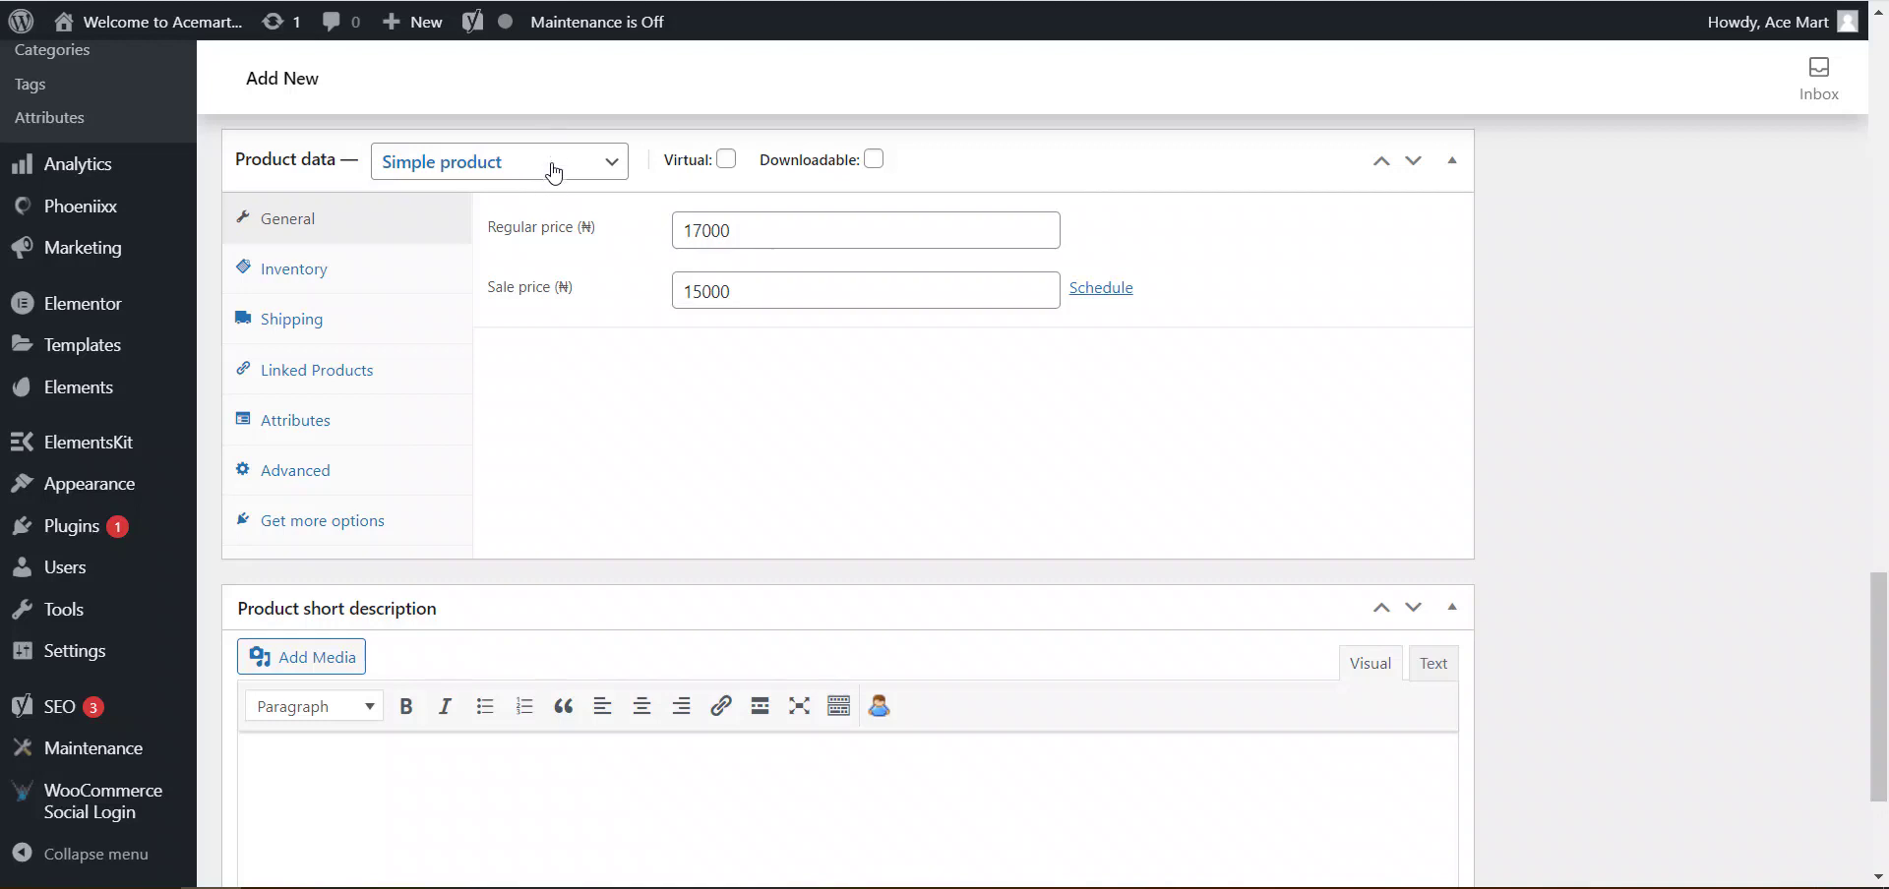
pyautogui.click(518, 179)
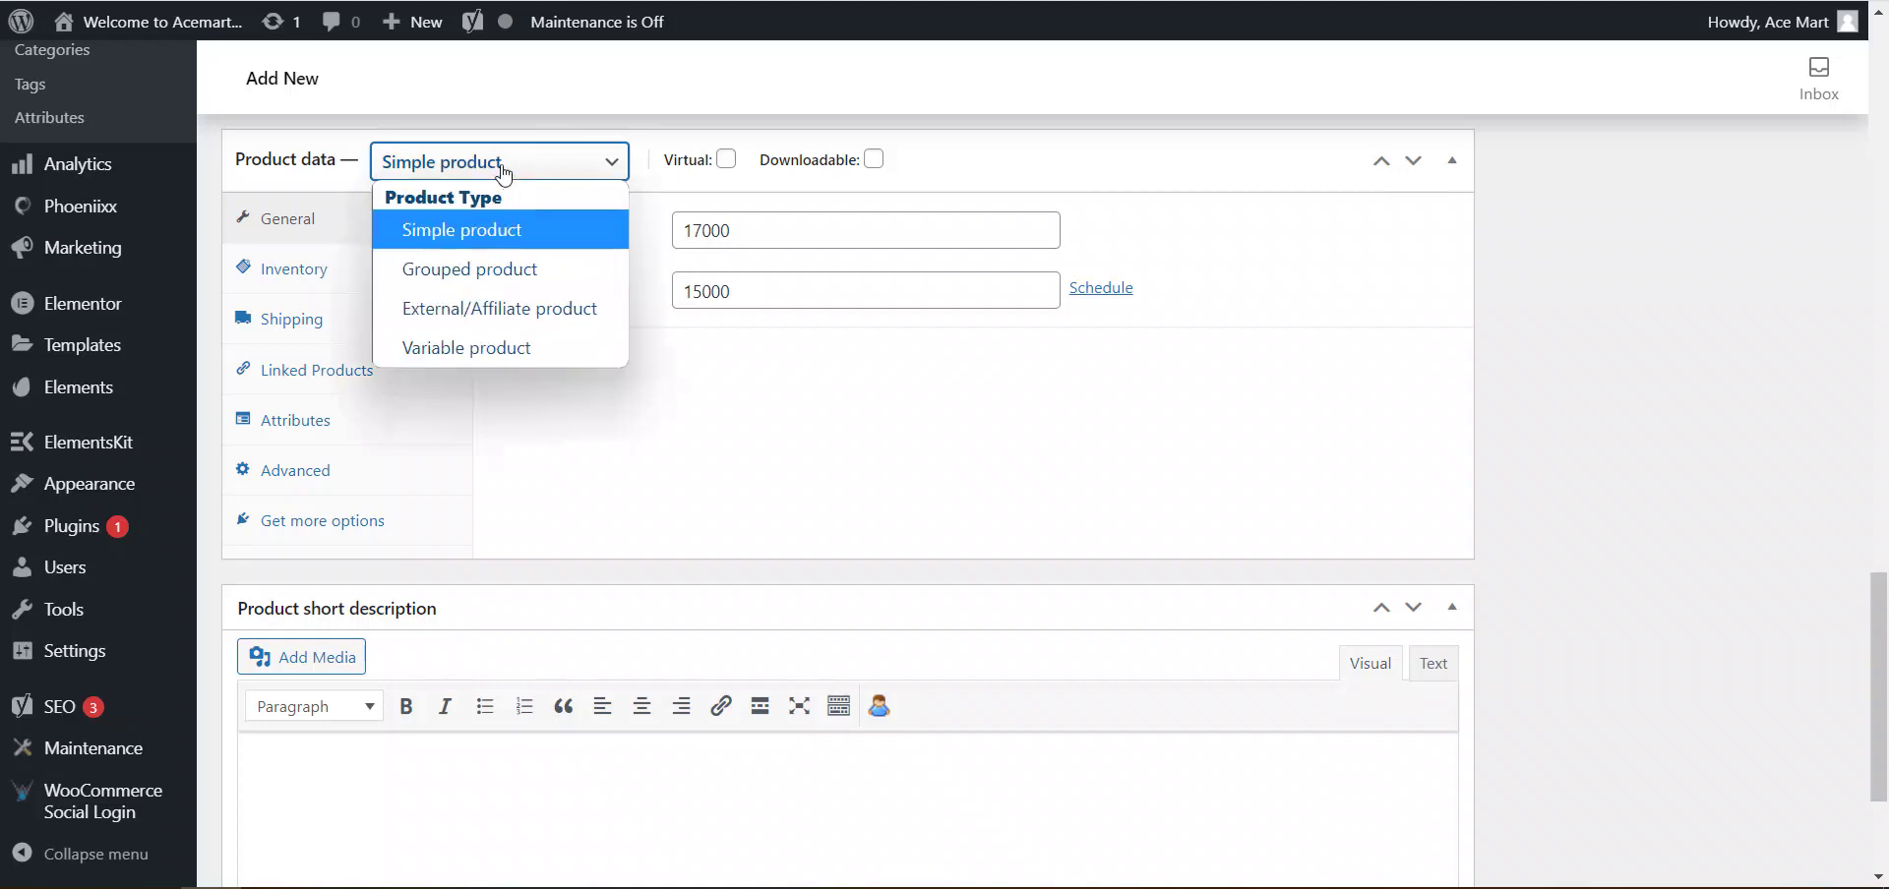
pyautogui.click(502, 169)
pyautogui.click(503, 172)
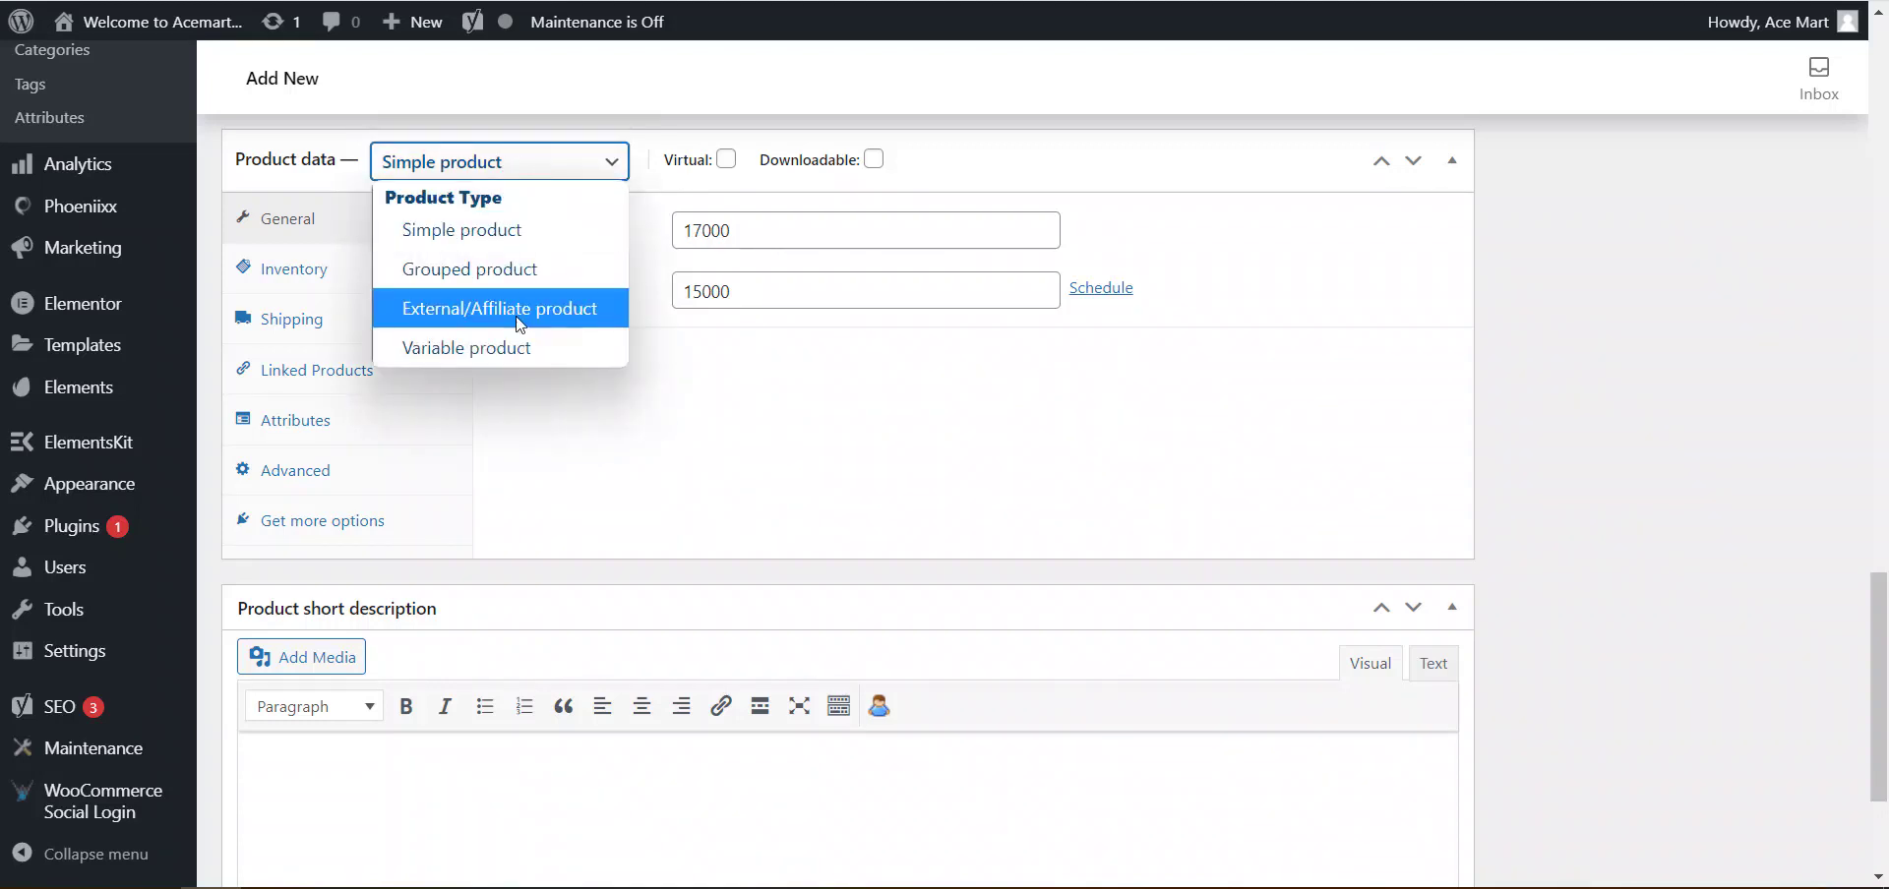
pyautogui.click(494, 347)
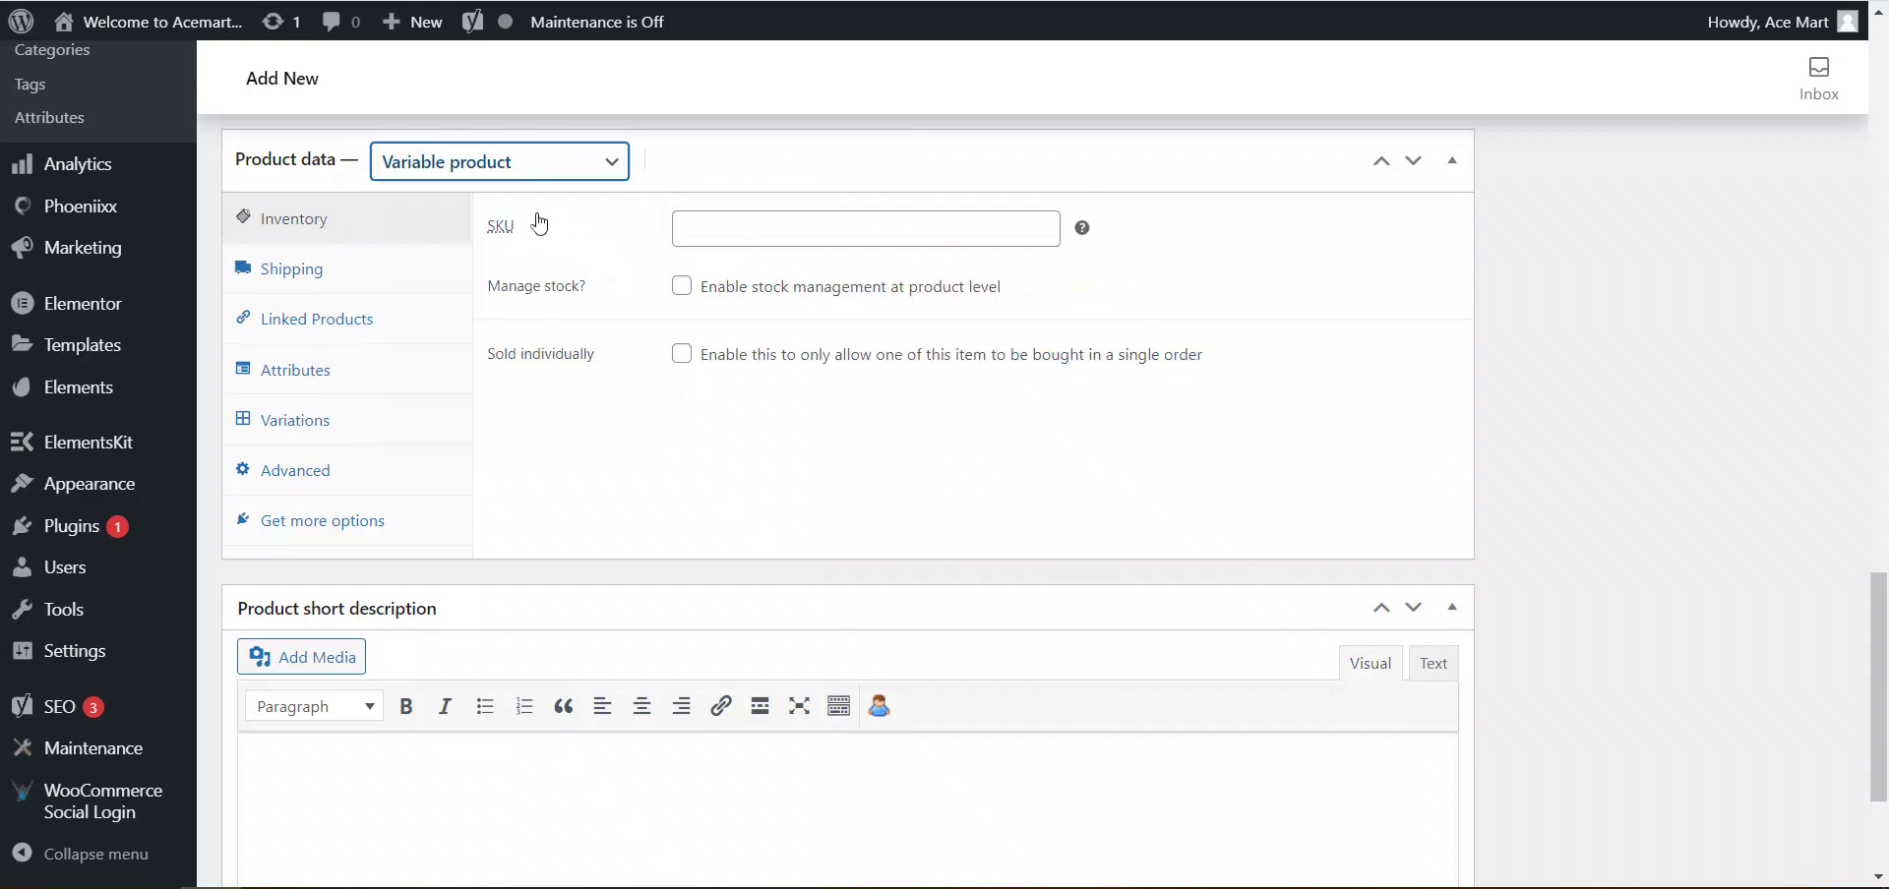
pyautogui.click(321, 421)
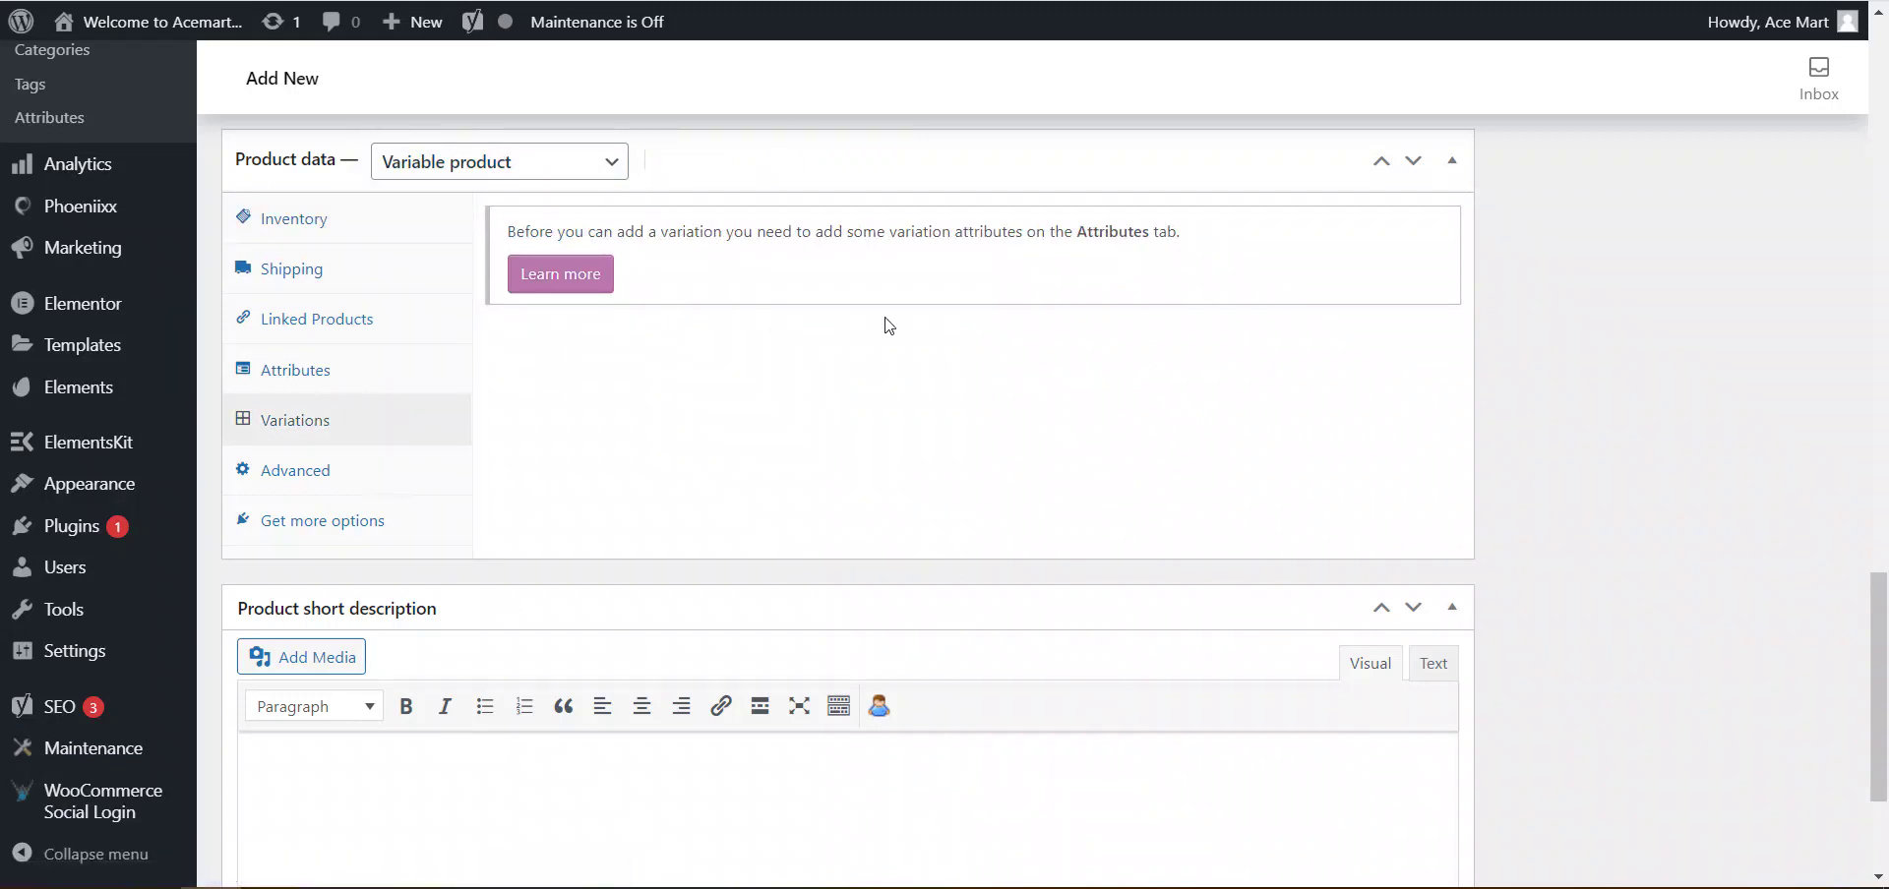
# Step: Create a custom Size attribute with values 41|42|43|44|45, used for variations, and save it
pyautogui.click(307, 382)
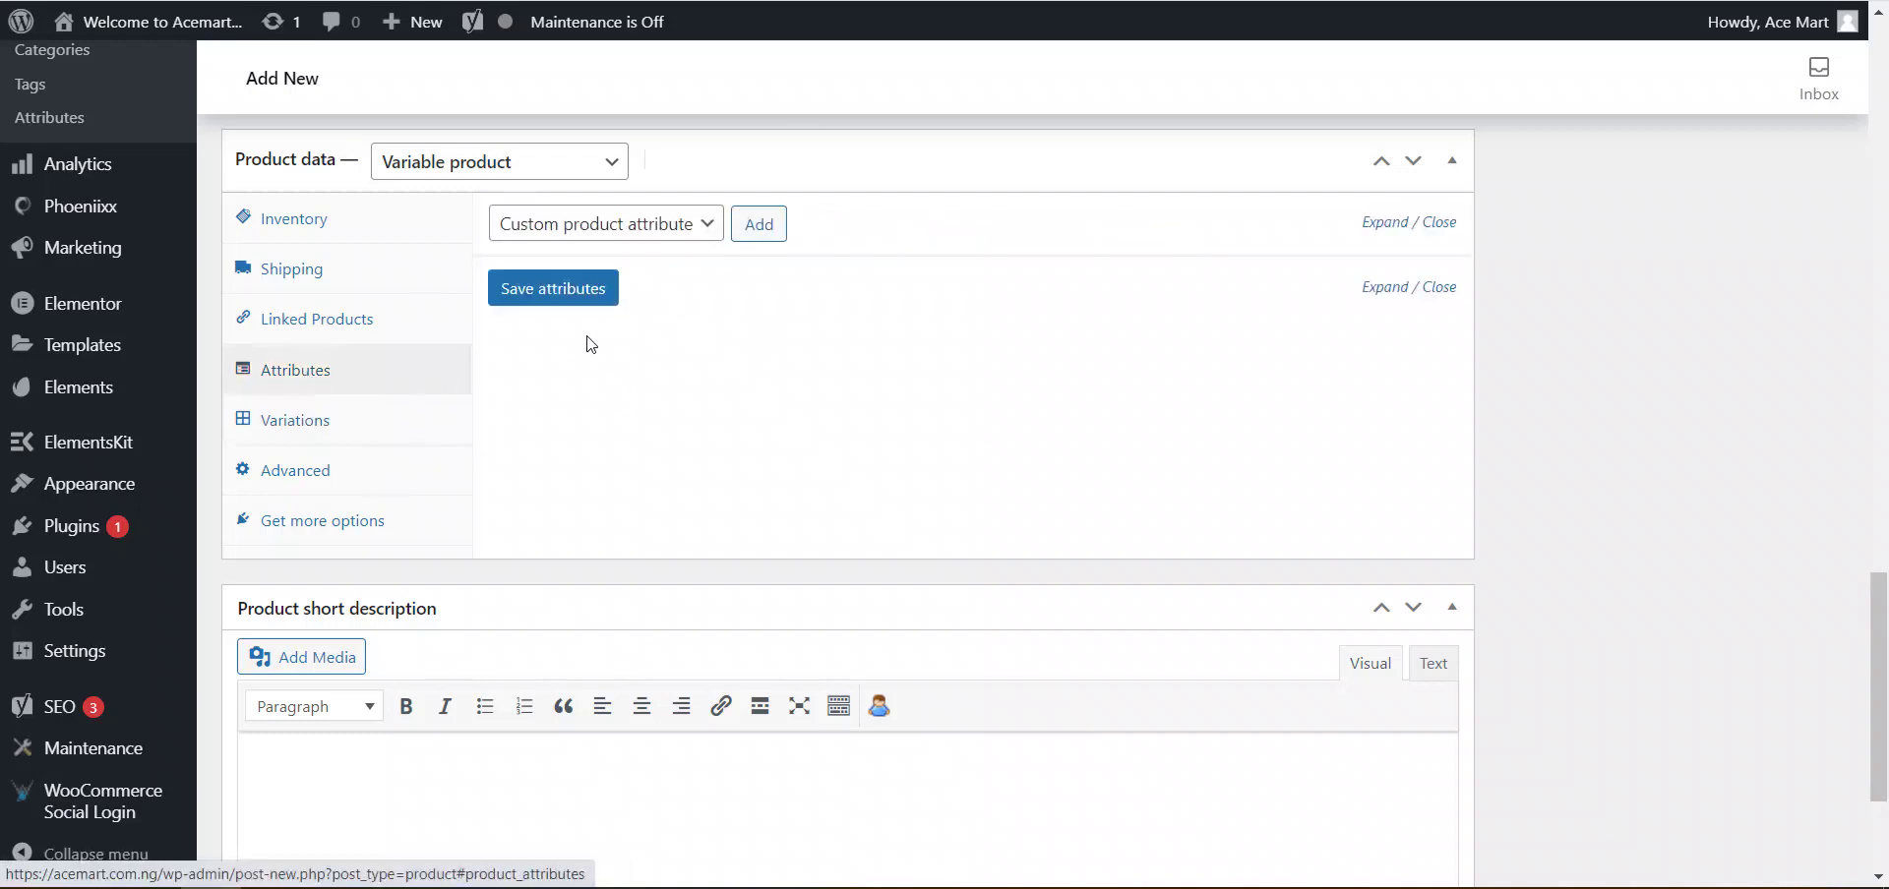
pyautogui.click(699, 224)
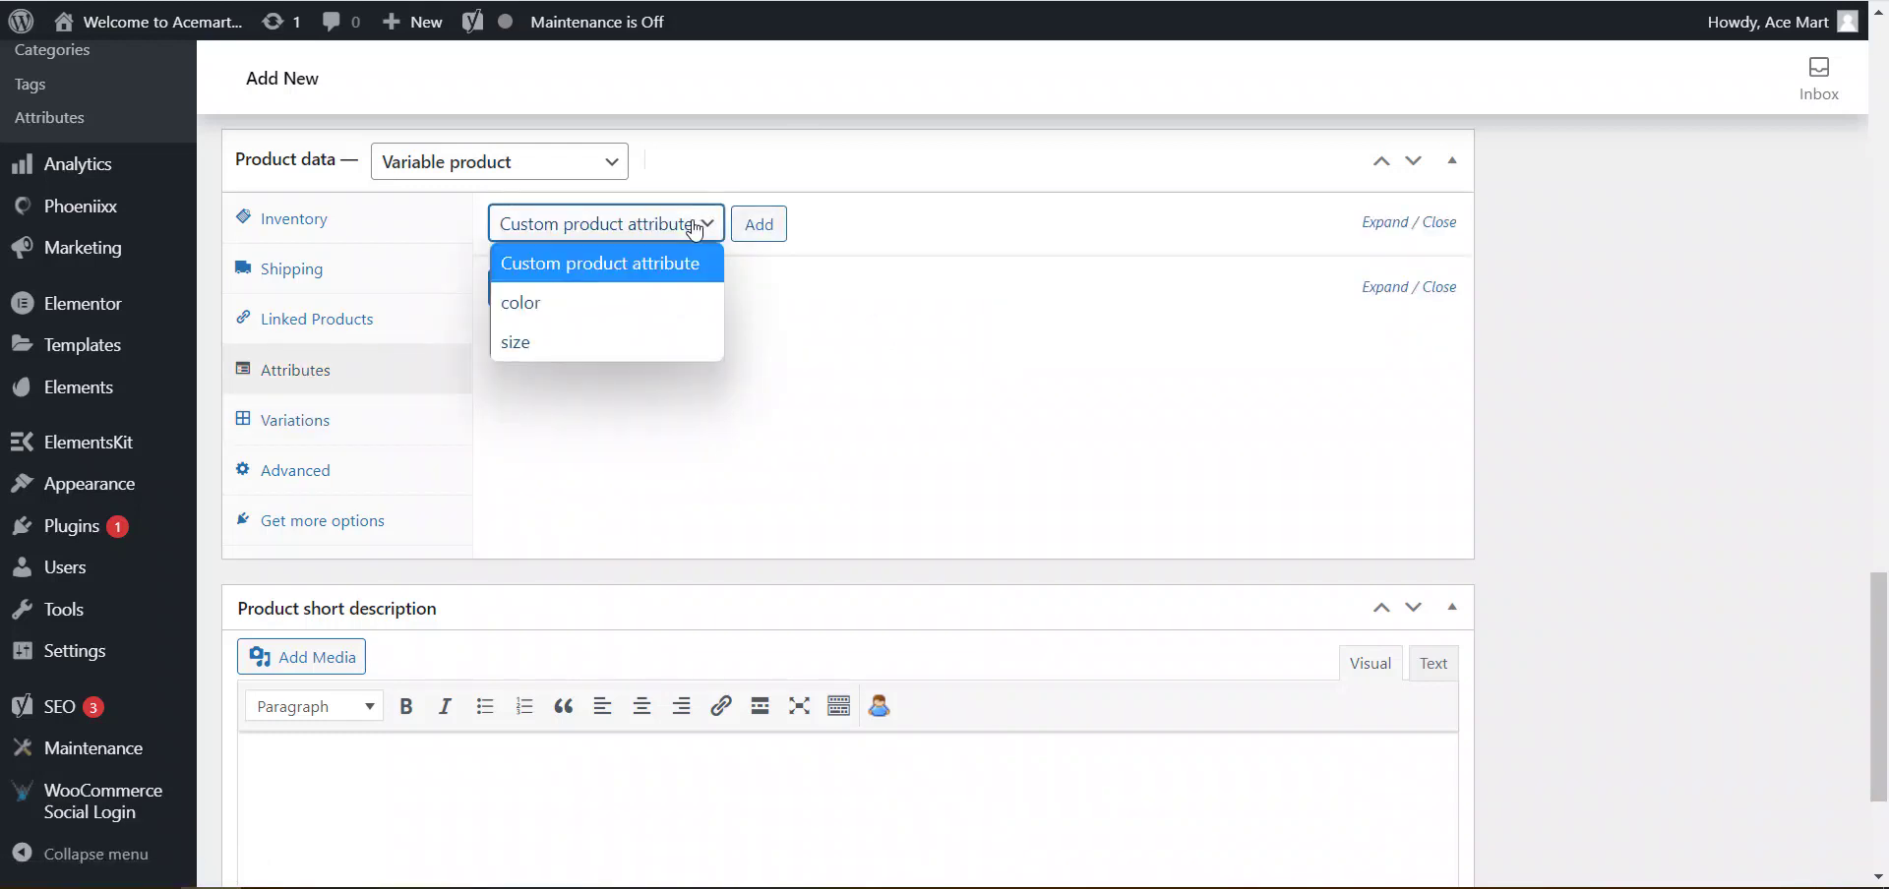
pyautogui.click(896, 320)
pyautogui.click(765, 225)
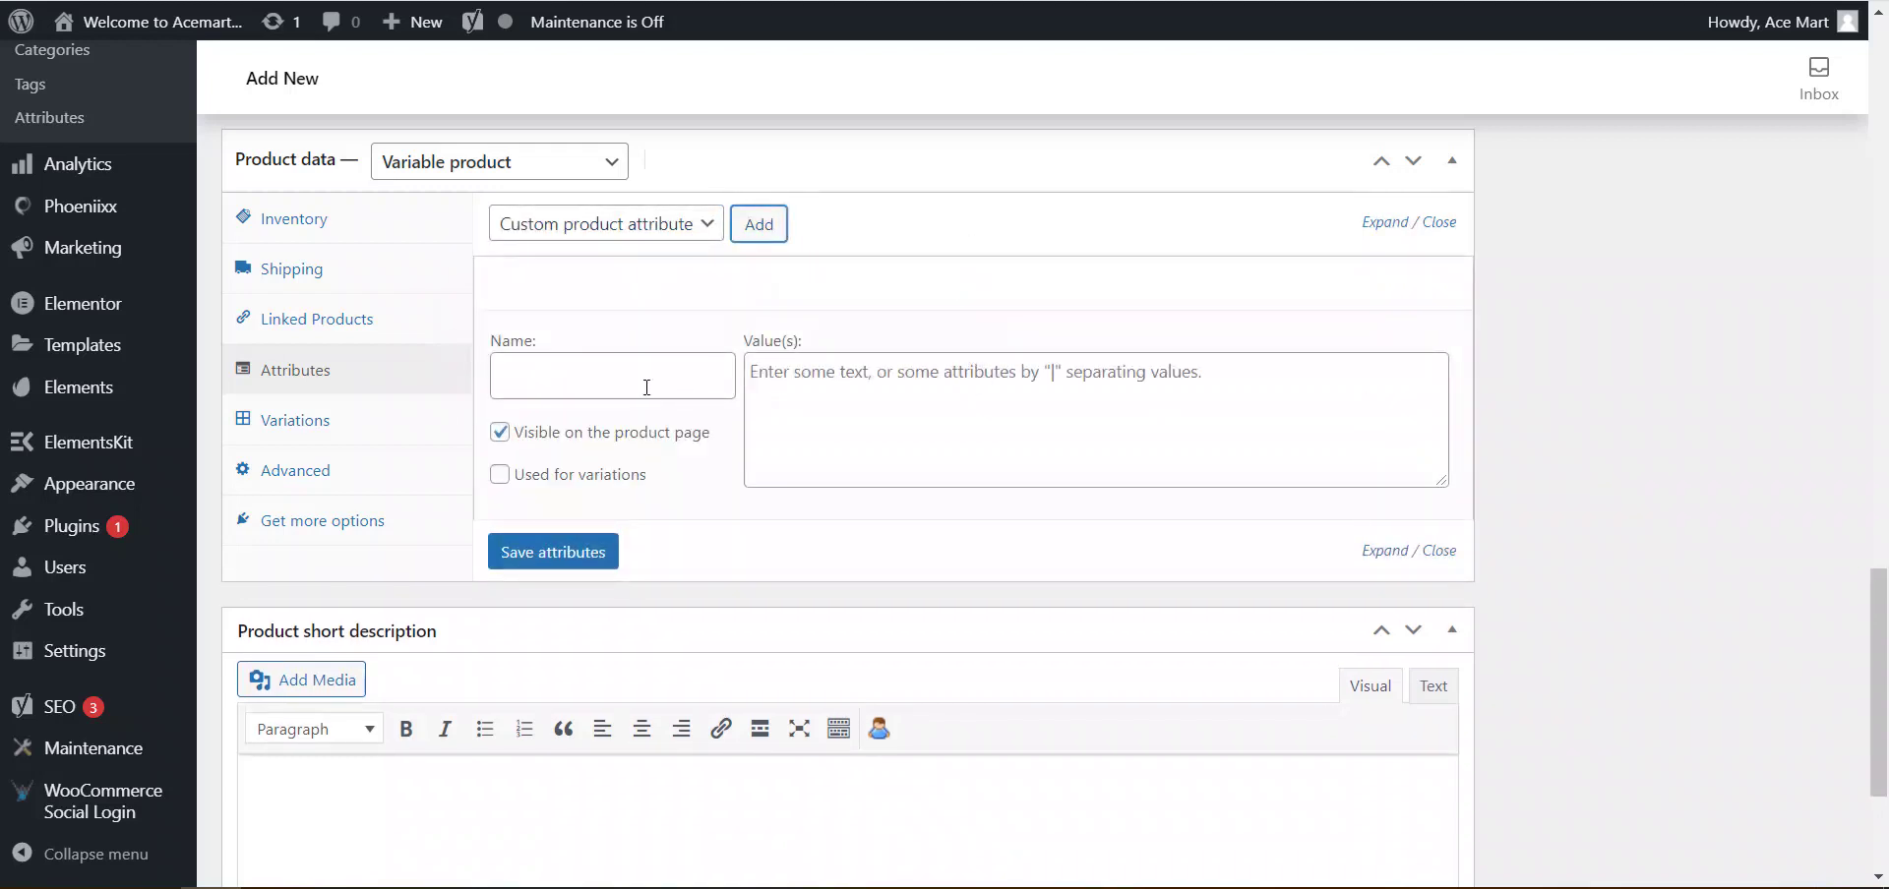
pyautogui.click(646, 386)
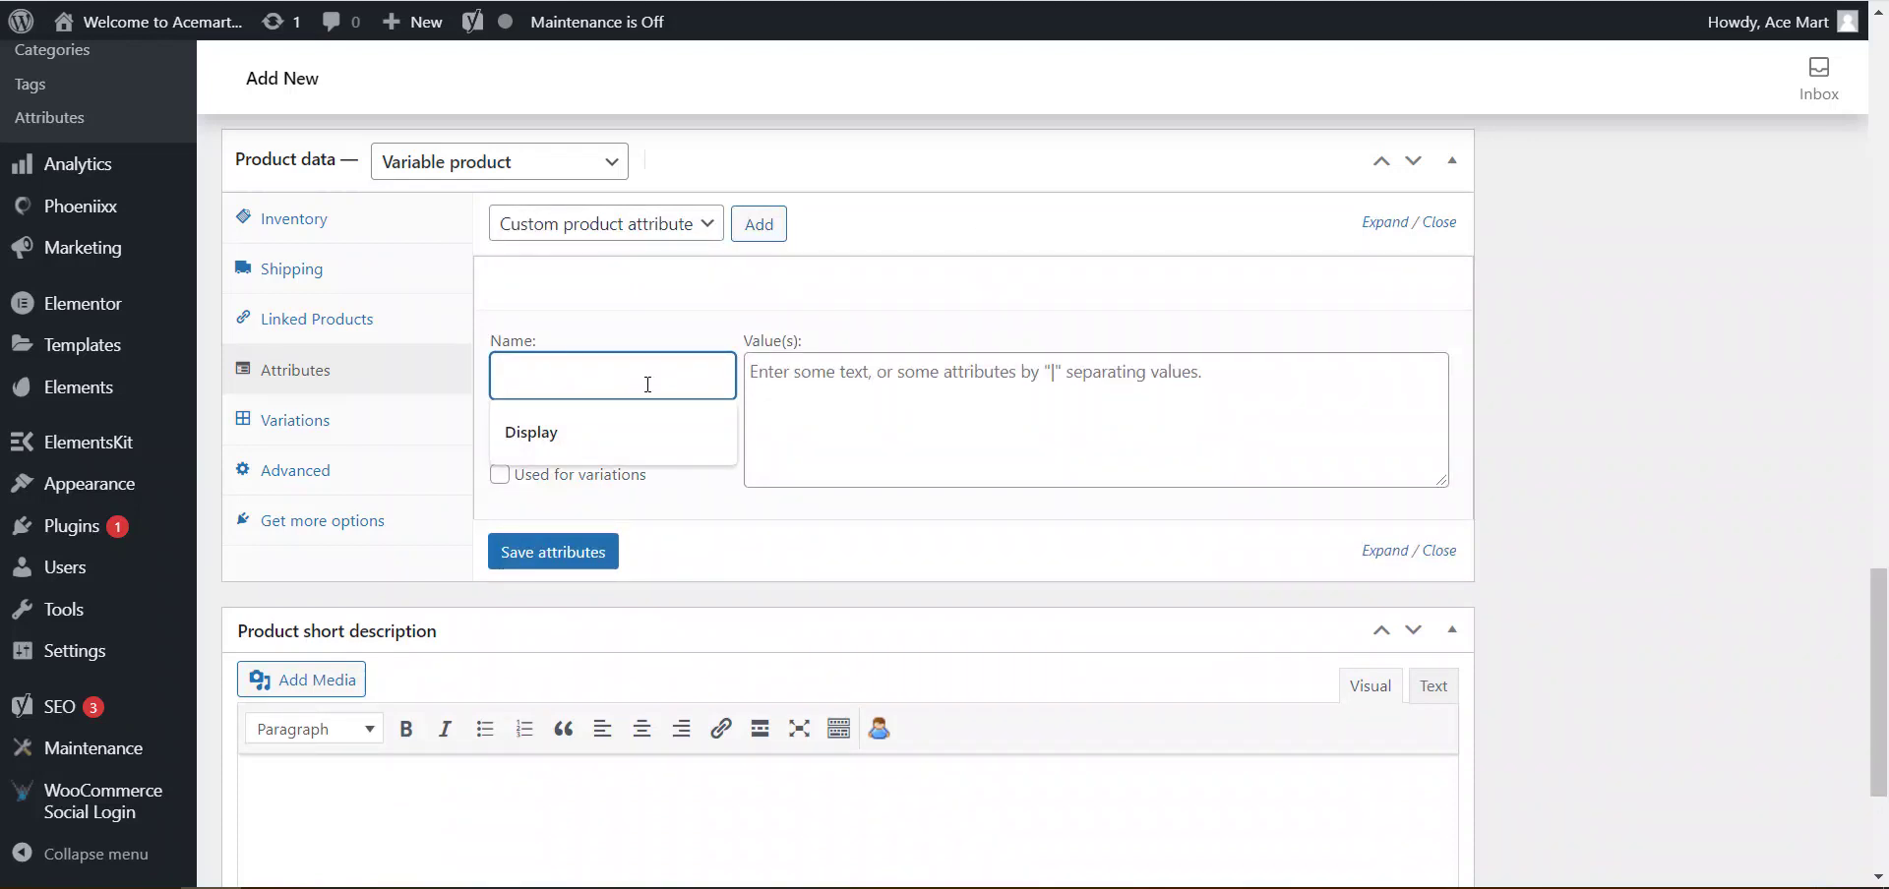
pyautogui.write('Size')
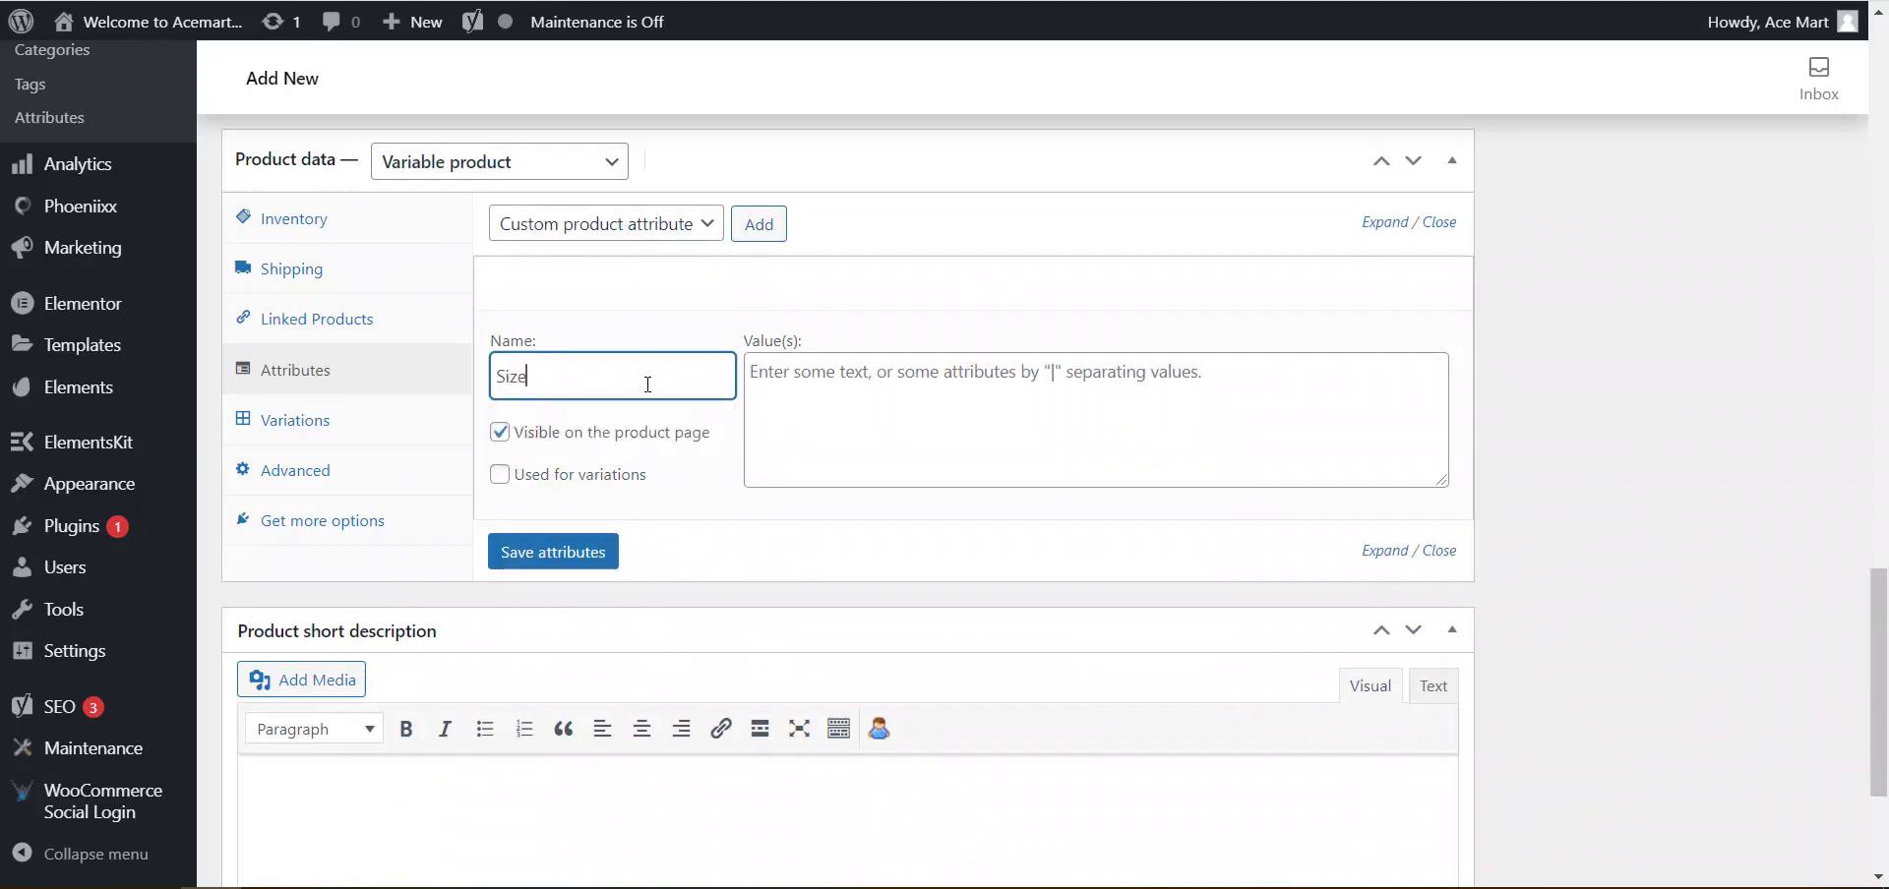
pyautogui.press('Tab')
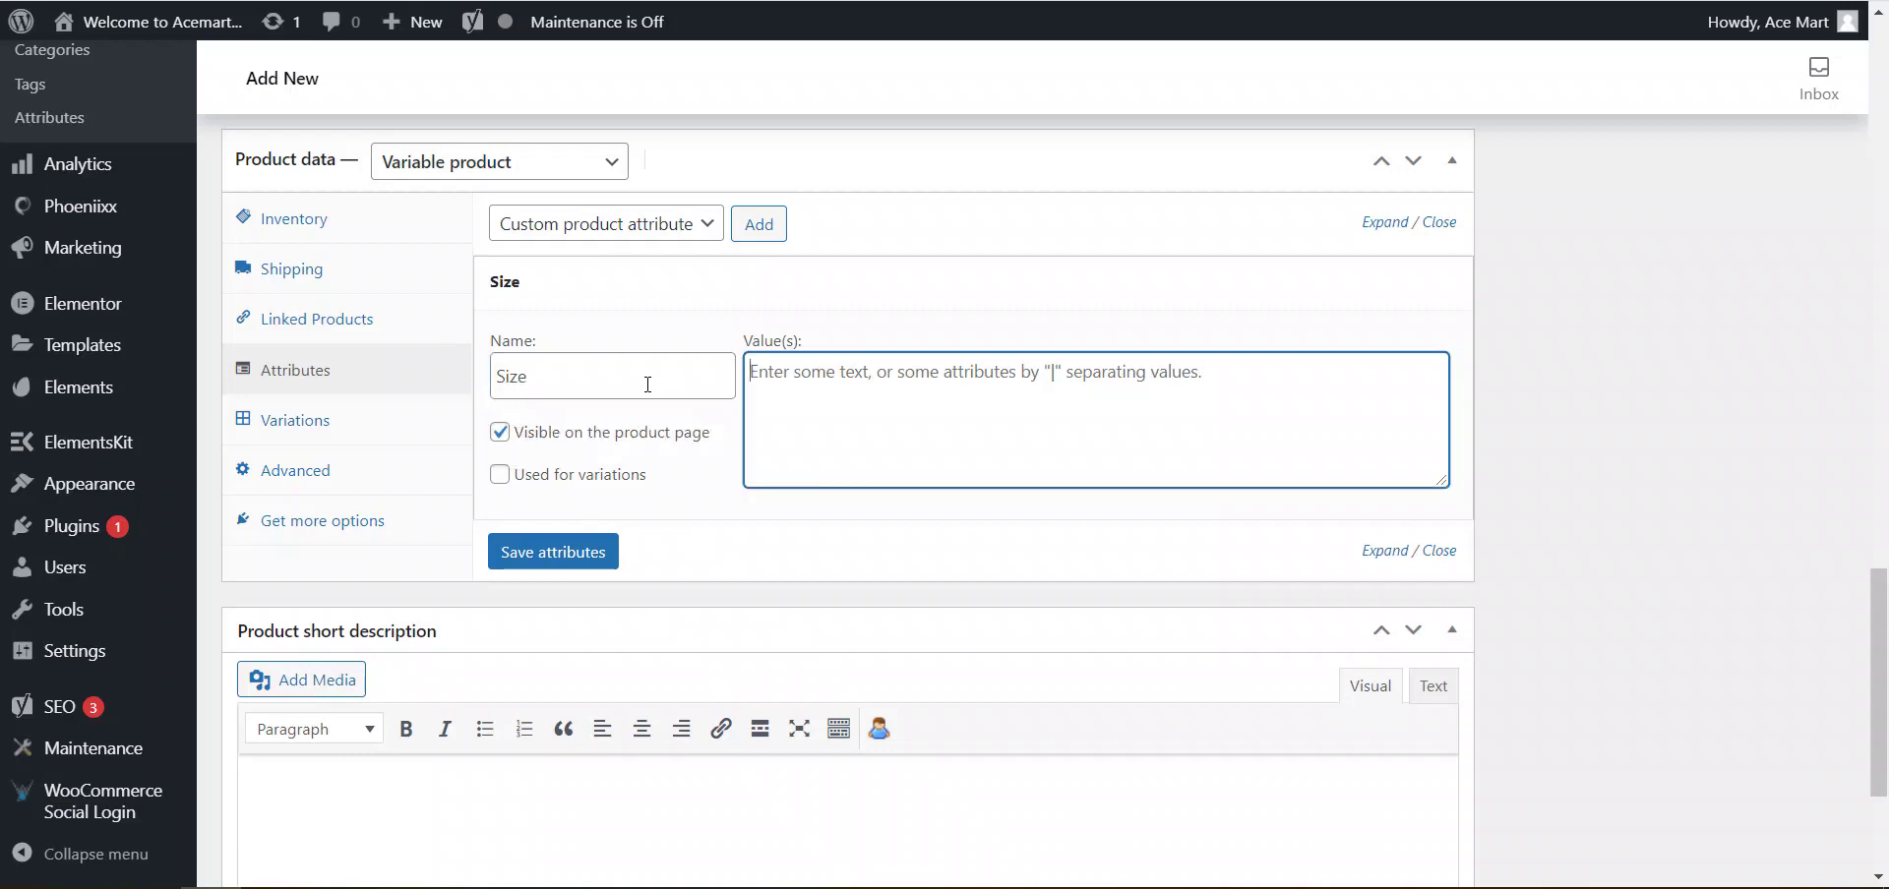
pyautogui.write('41|4')
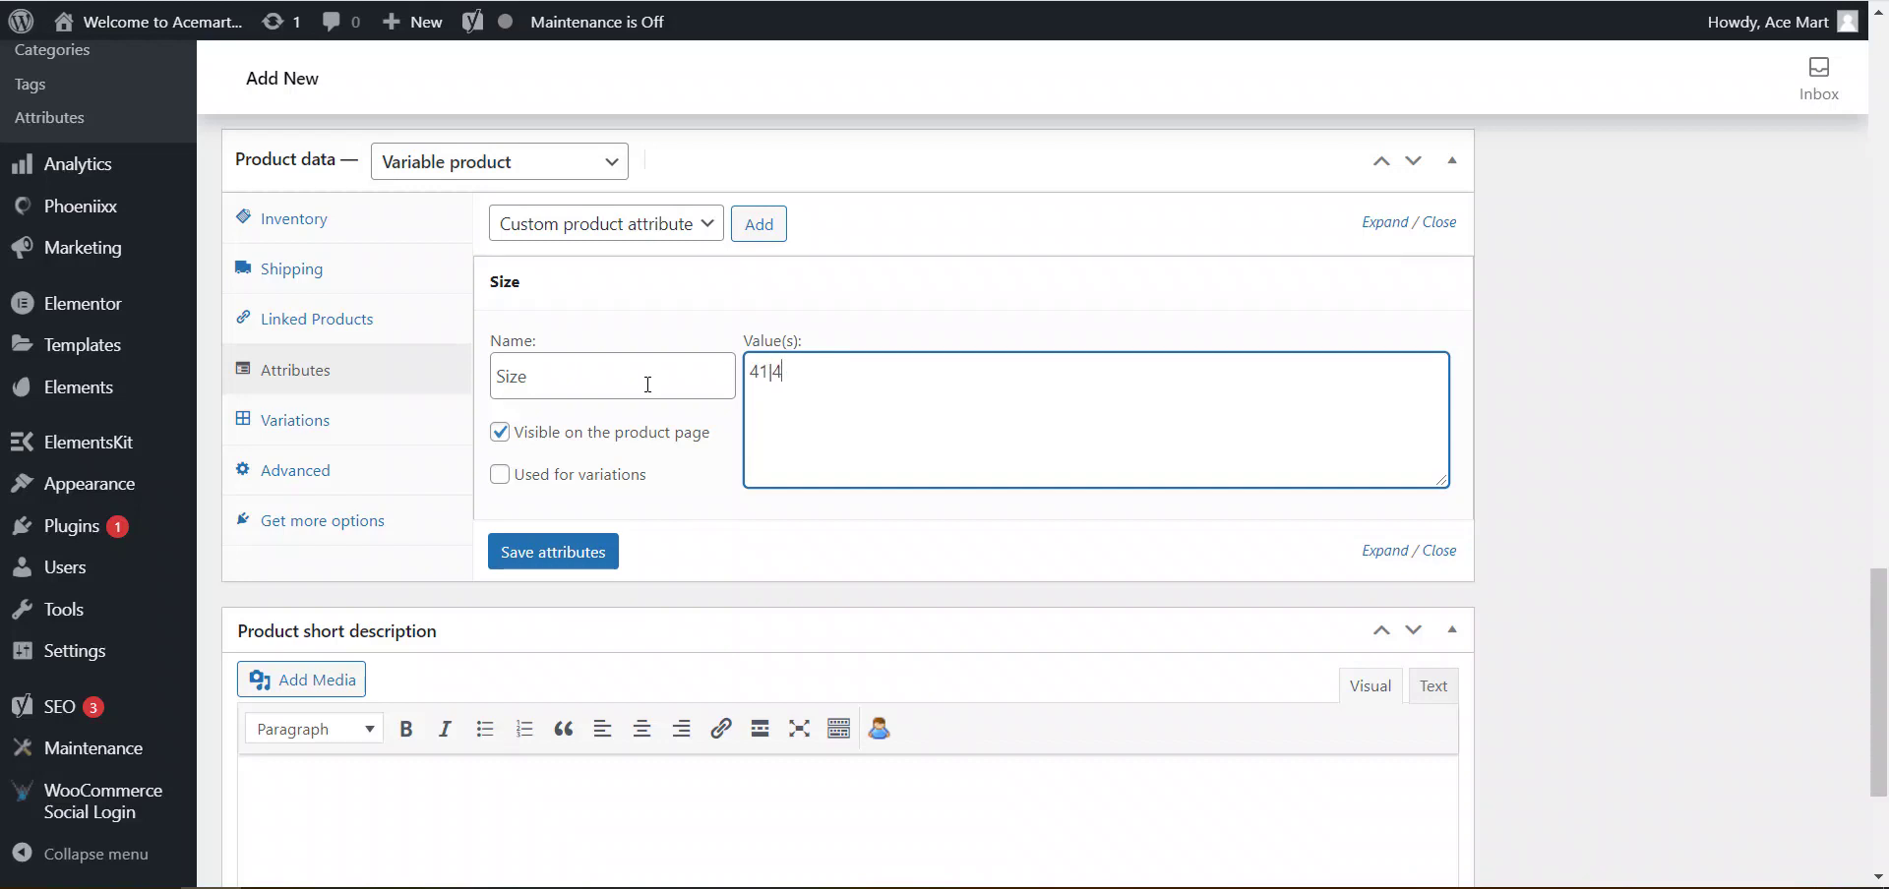
pyautogui.write('2|43|44|45')
pyautogui.click(500, 474)
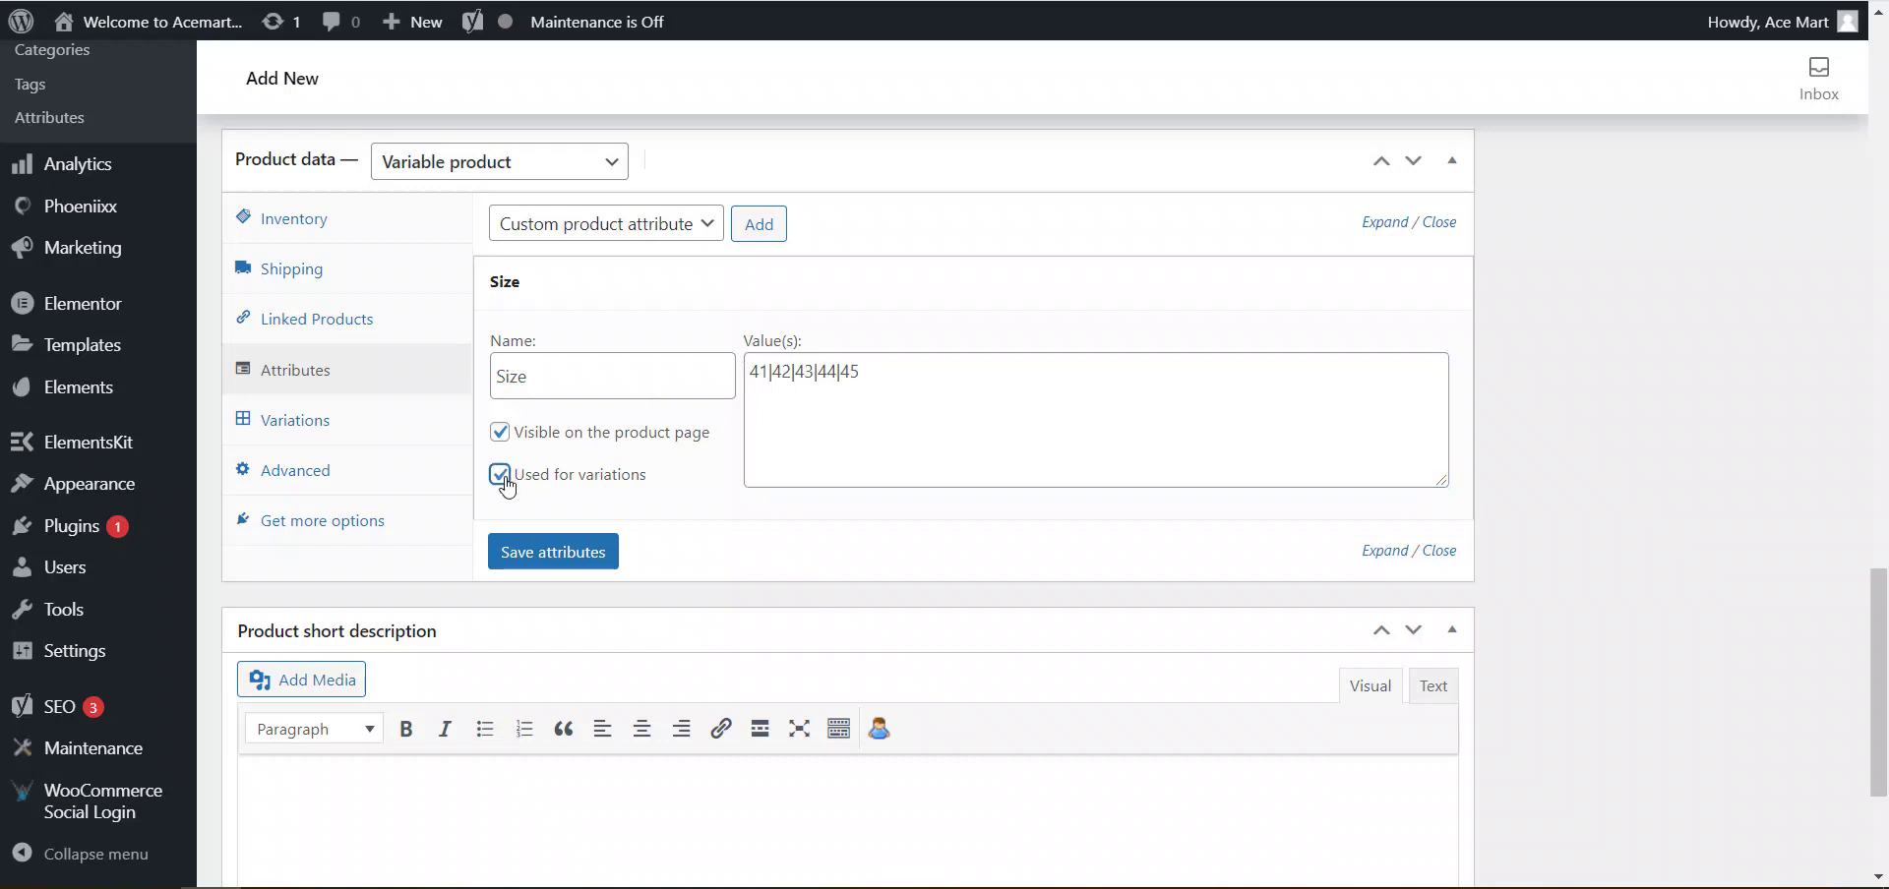
pyautogui.click(593, 556)
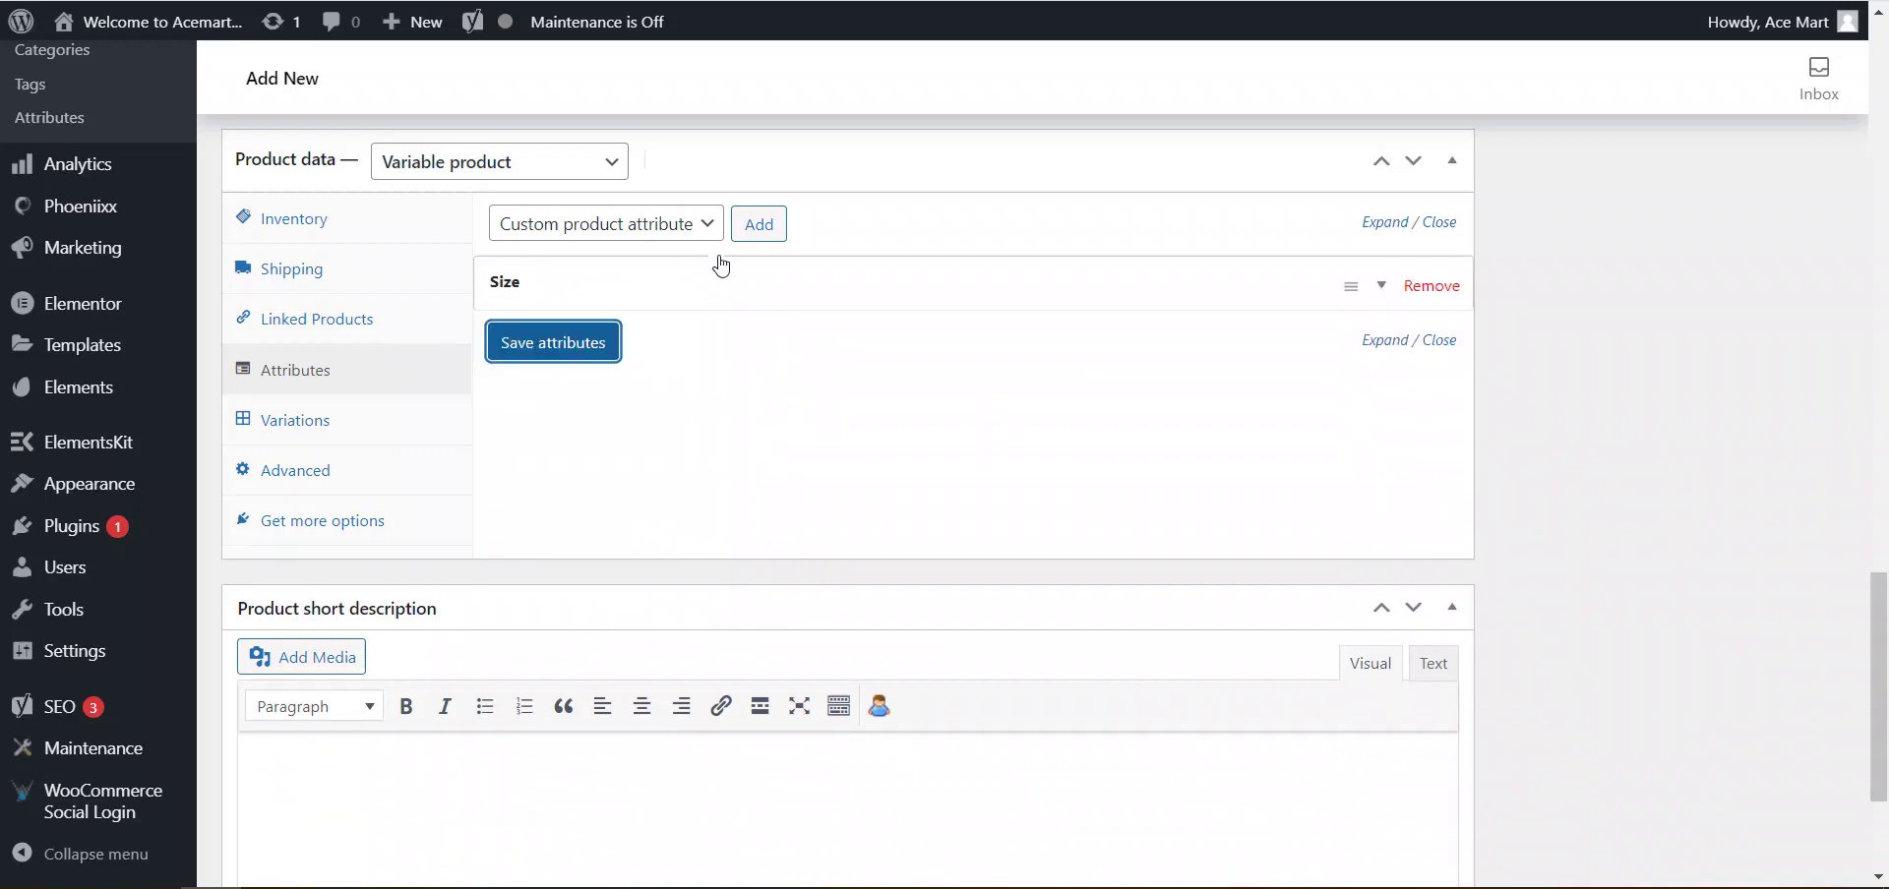
# Step: Add a custom Color attribute with values Black|Blue|White, used for variations, and save it
pyautogui.click(756, 234)
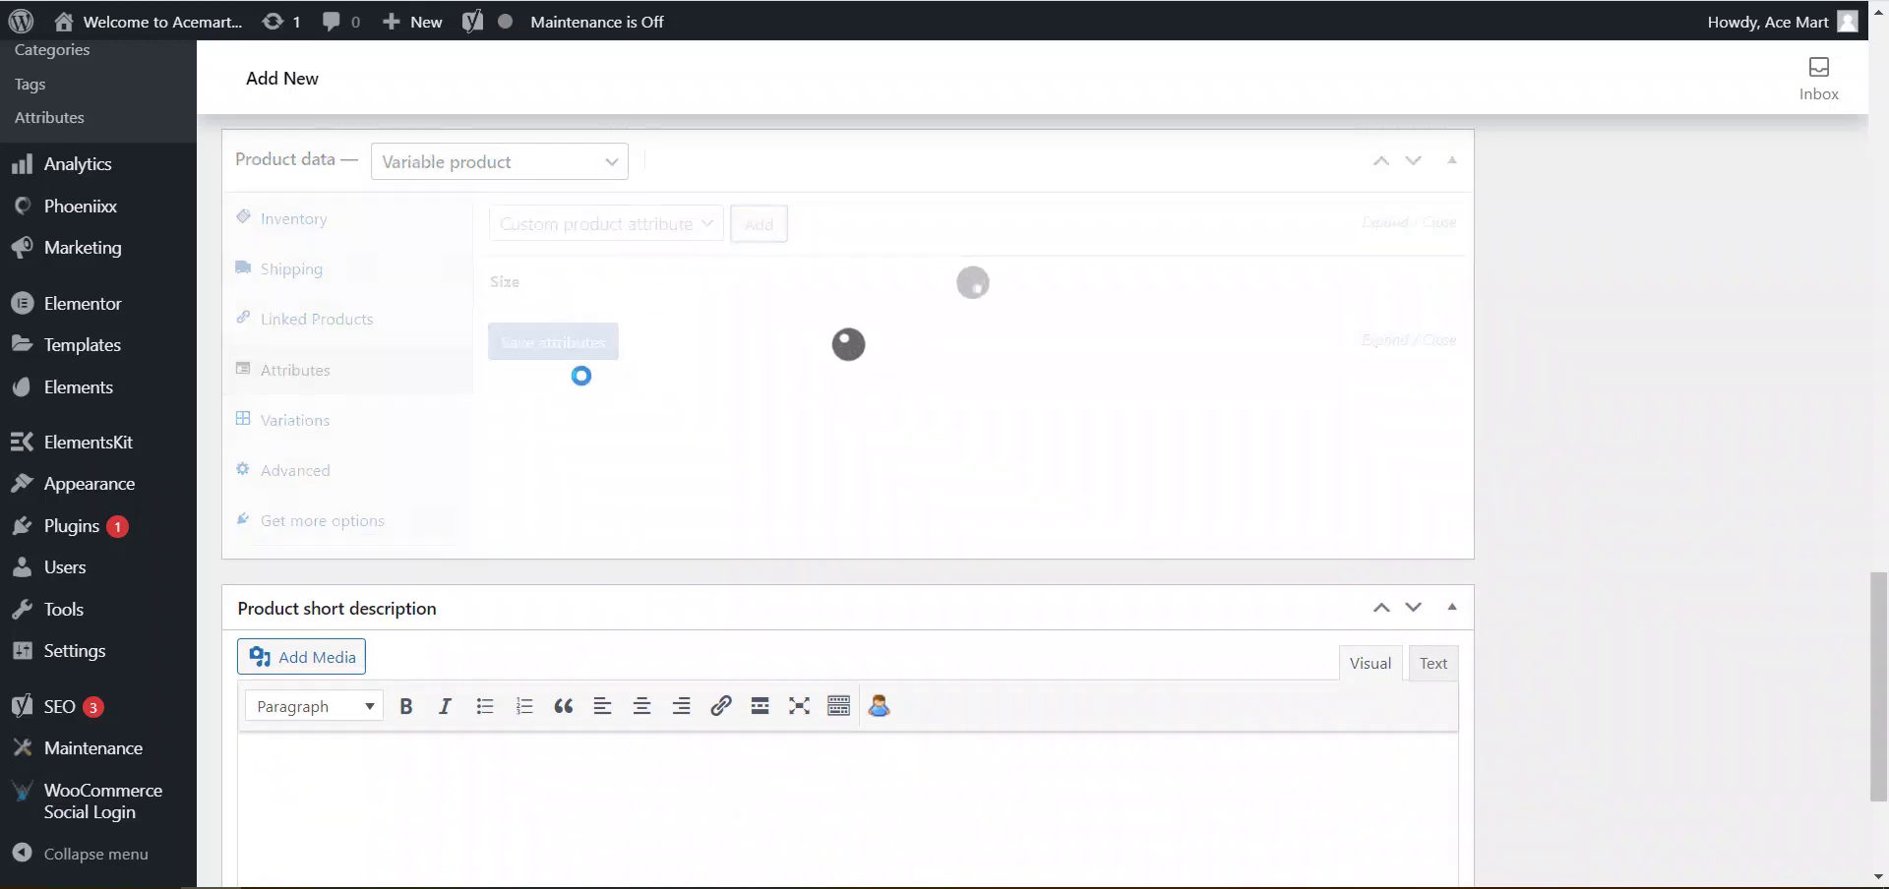
pyautogui.click(625, 442)
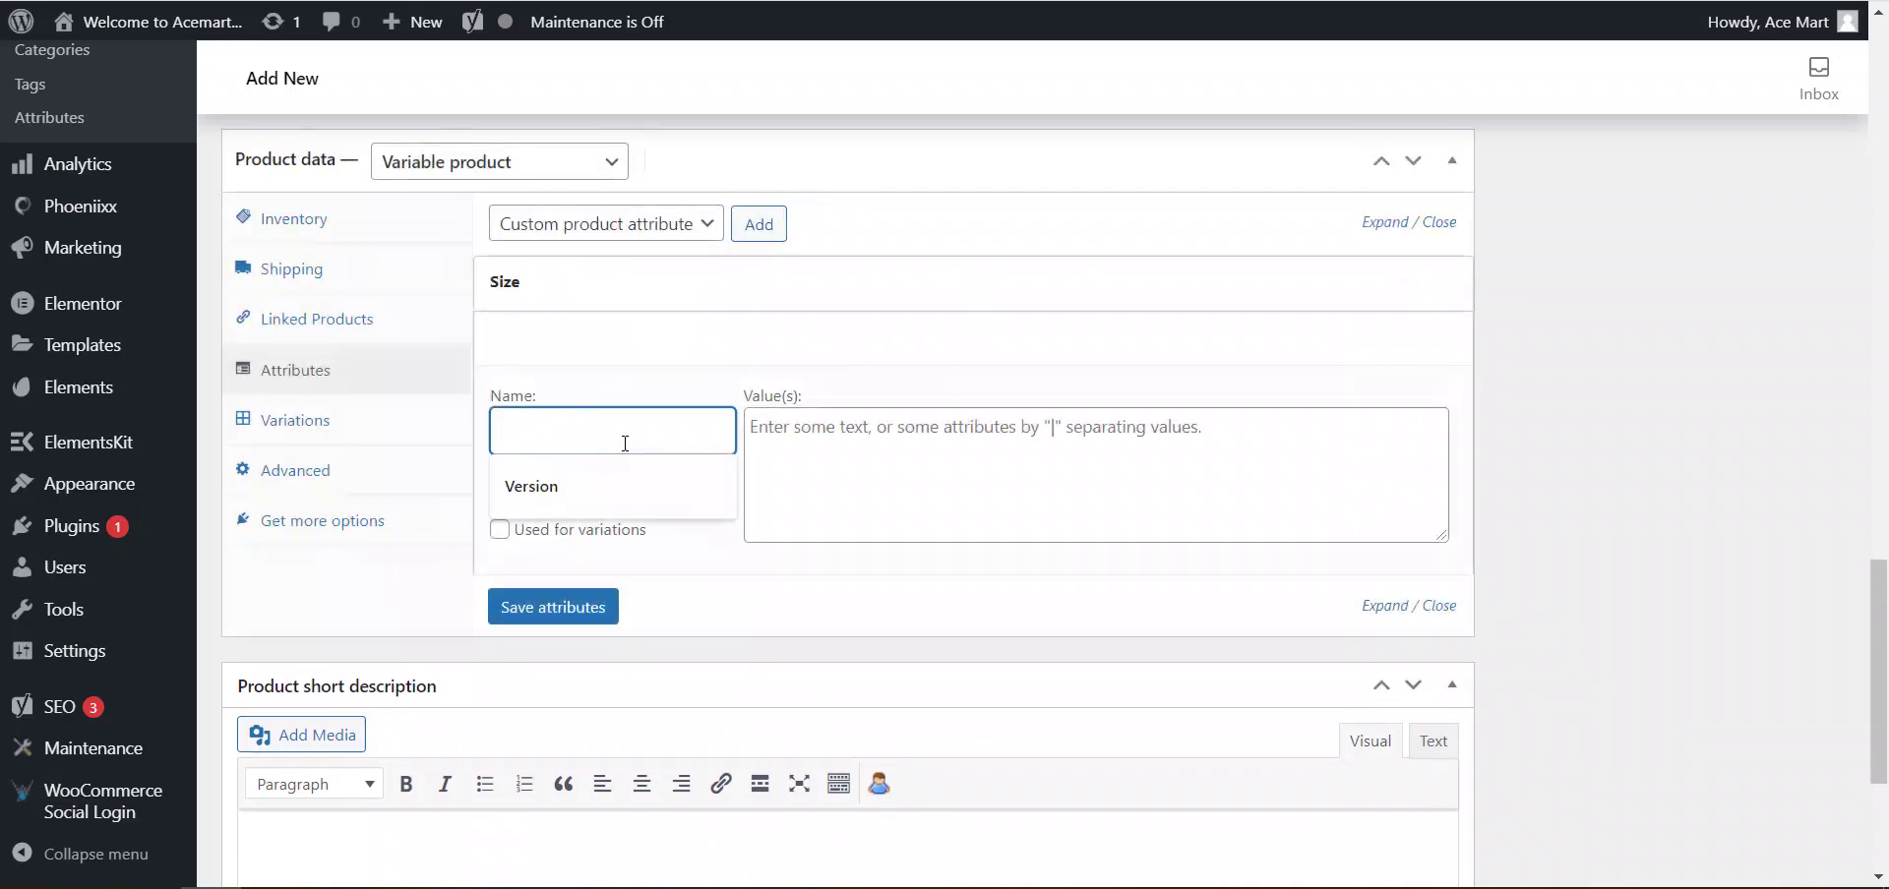
pyautogui.write('Color')
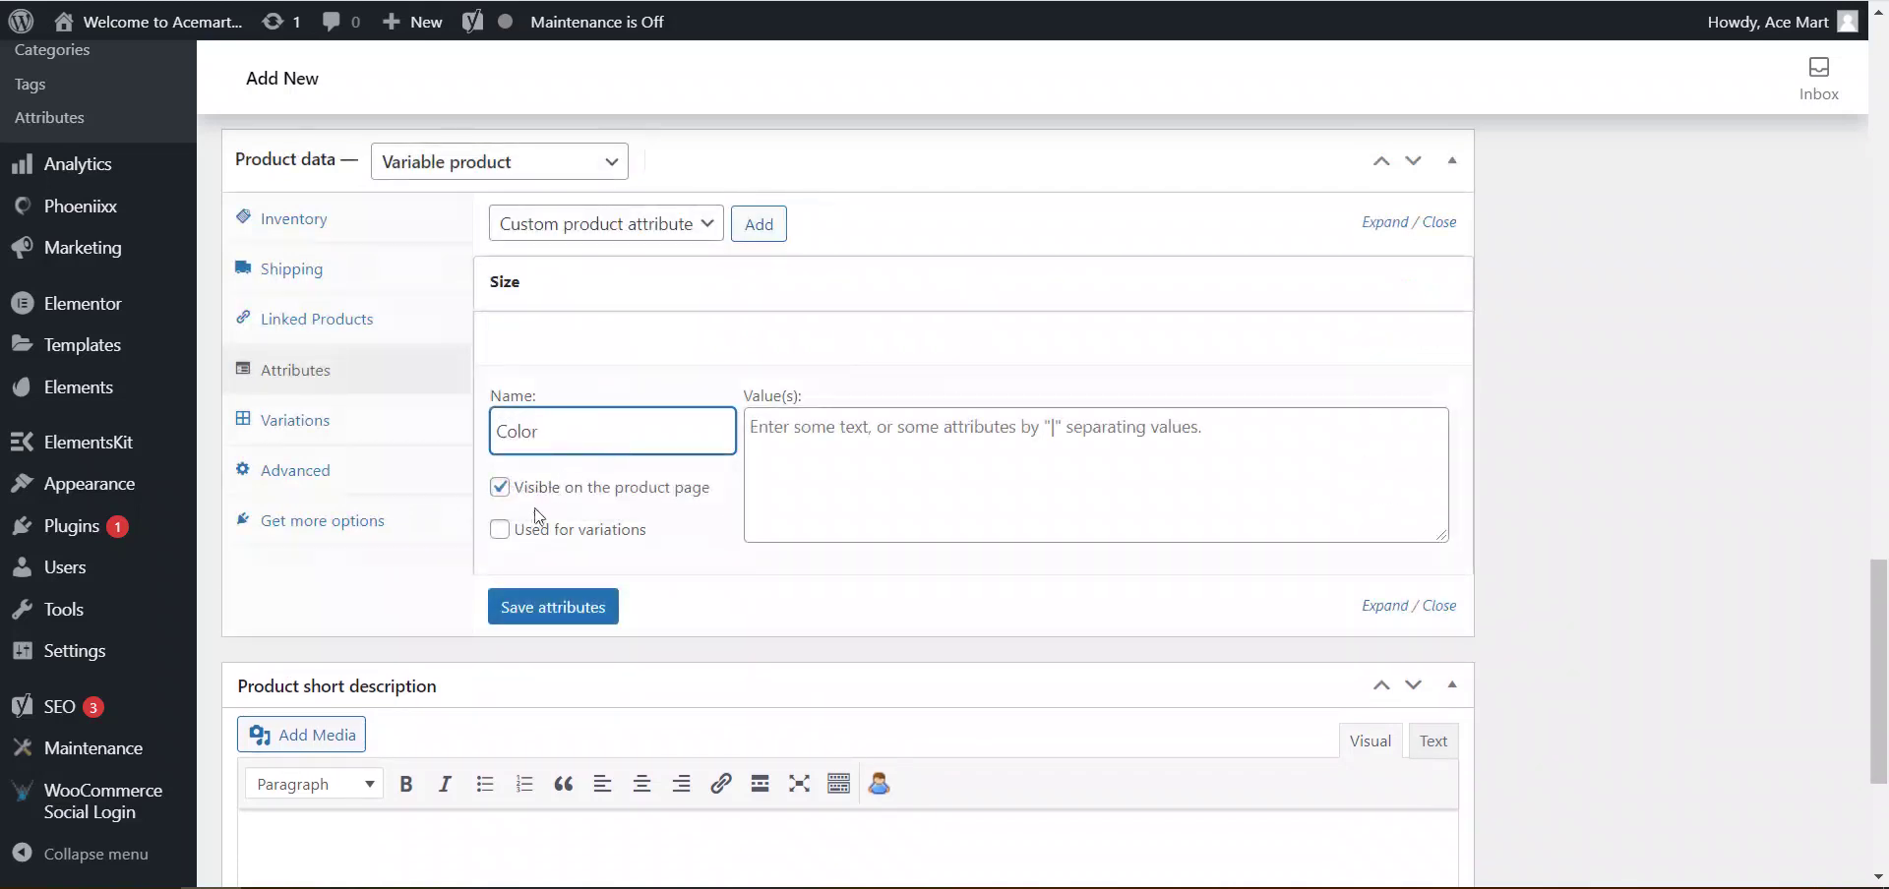
pyautogui.click(504, 530)
pyautogui.click(813, 431)
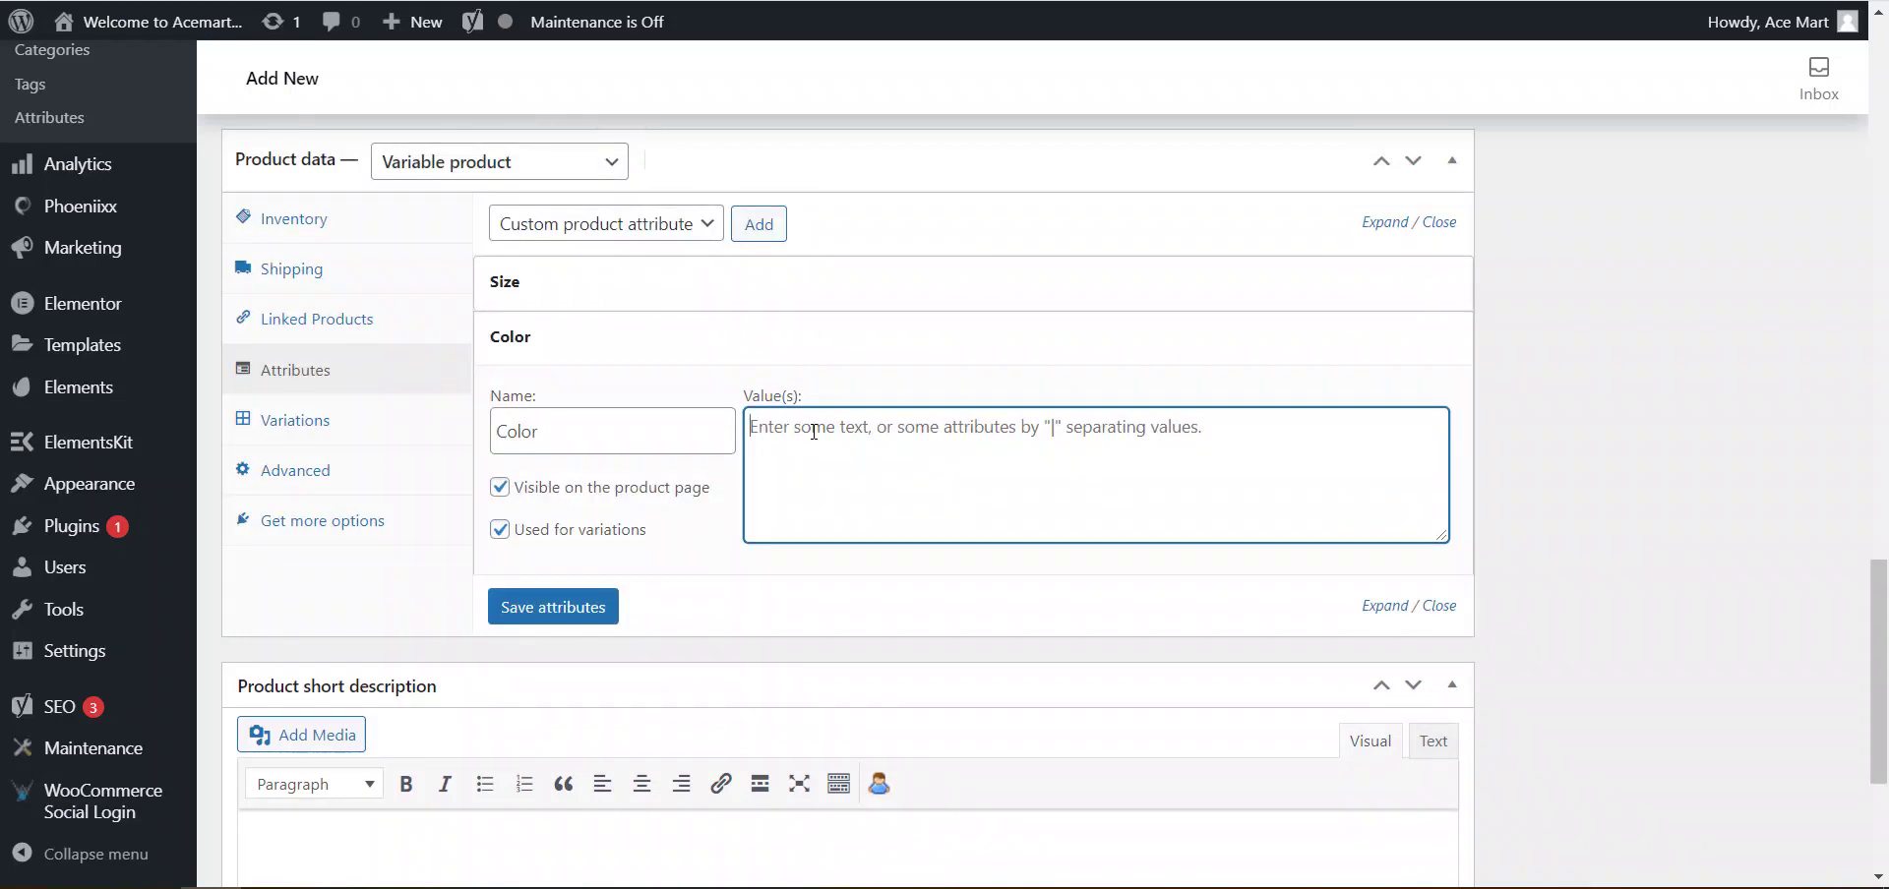
pyautogui.write('Black|Blue|White')
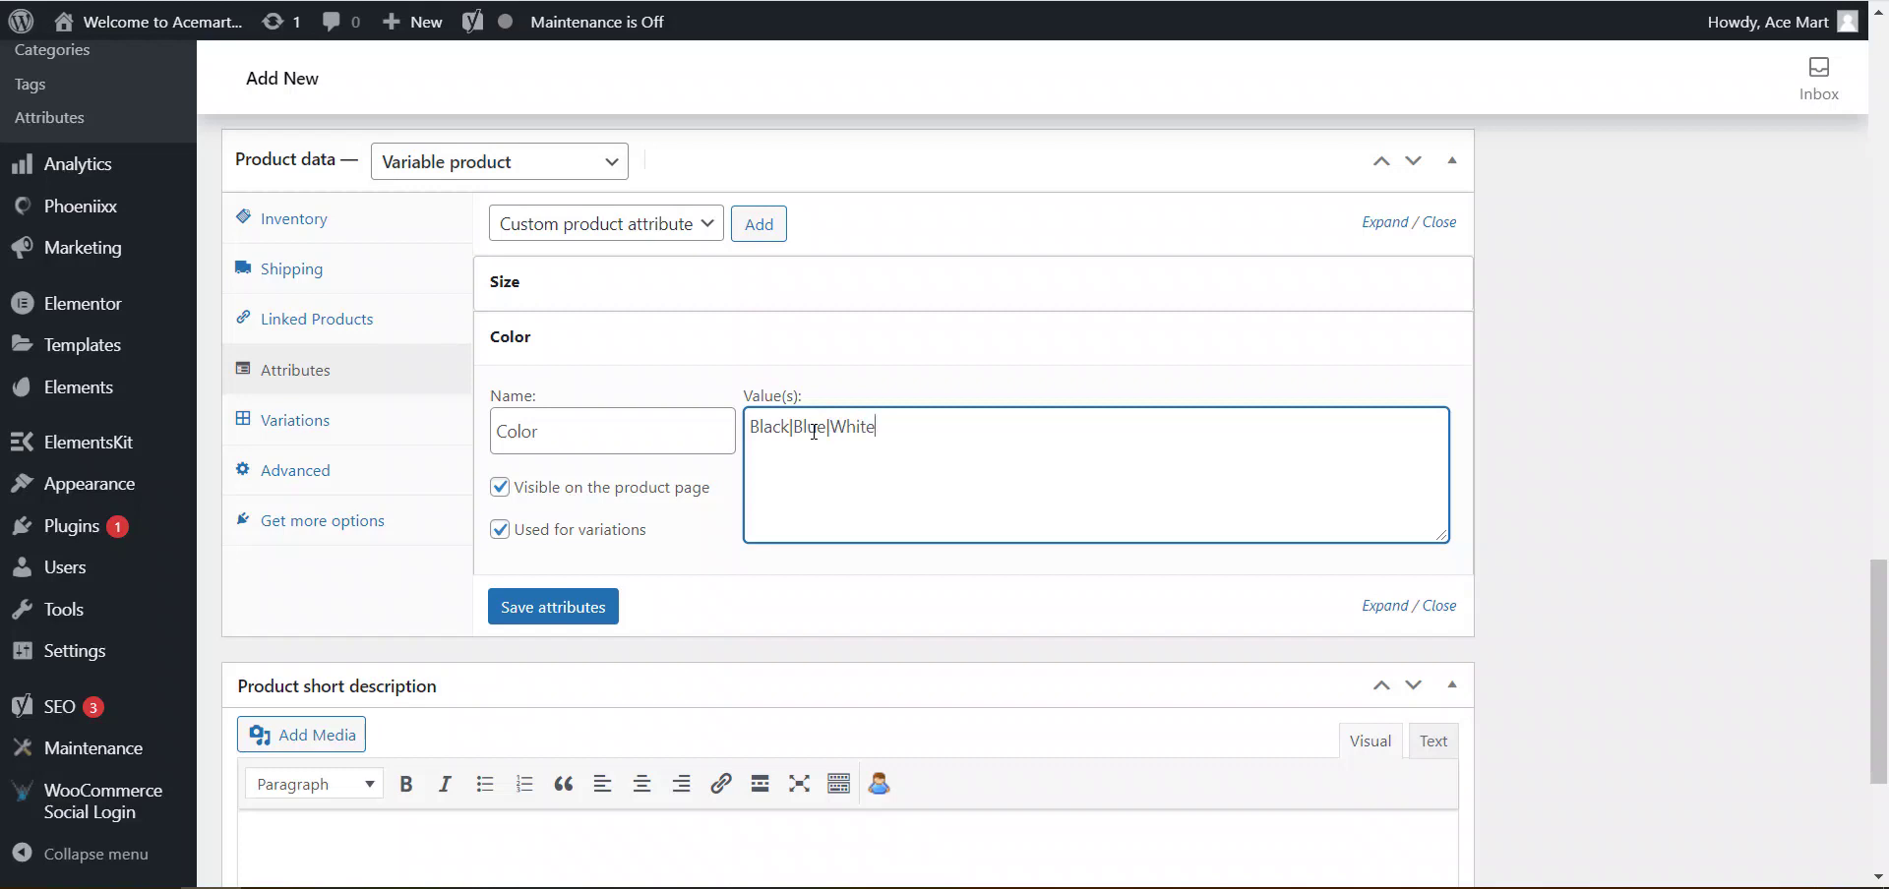
pyautogui.click(517, 608)
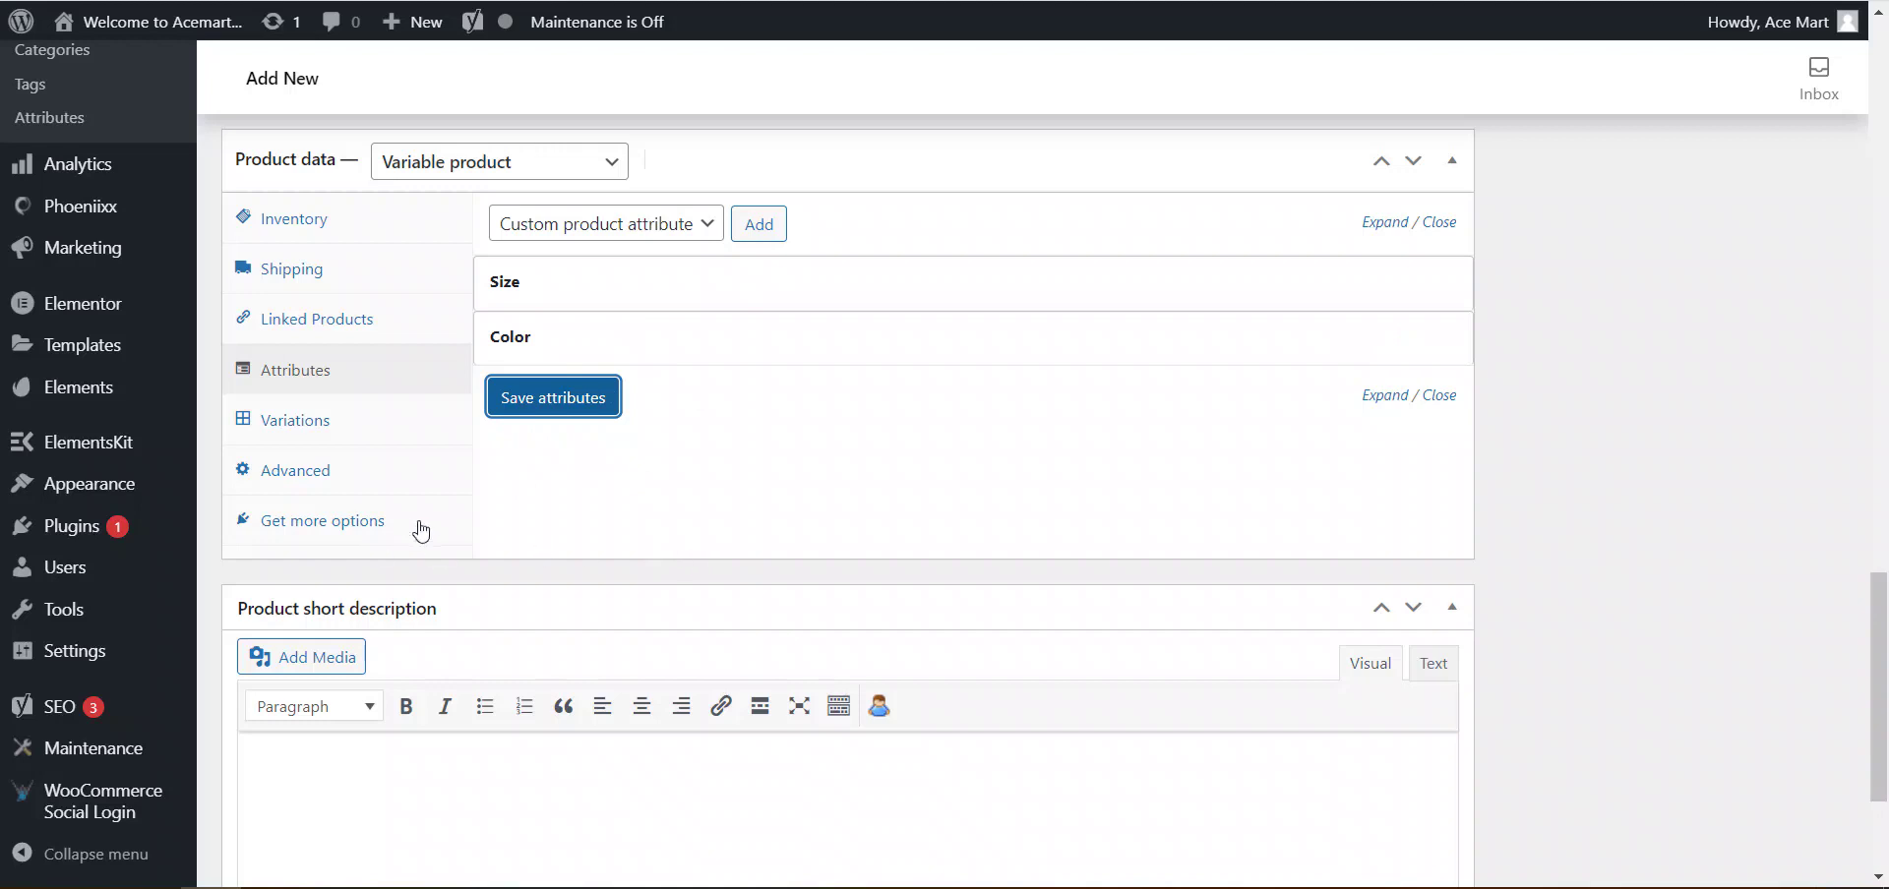
# Step: Run 'Create variations from all attributes' and confirm, producing 15 variations
pyautogui.click(319, 417)
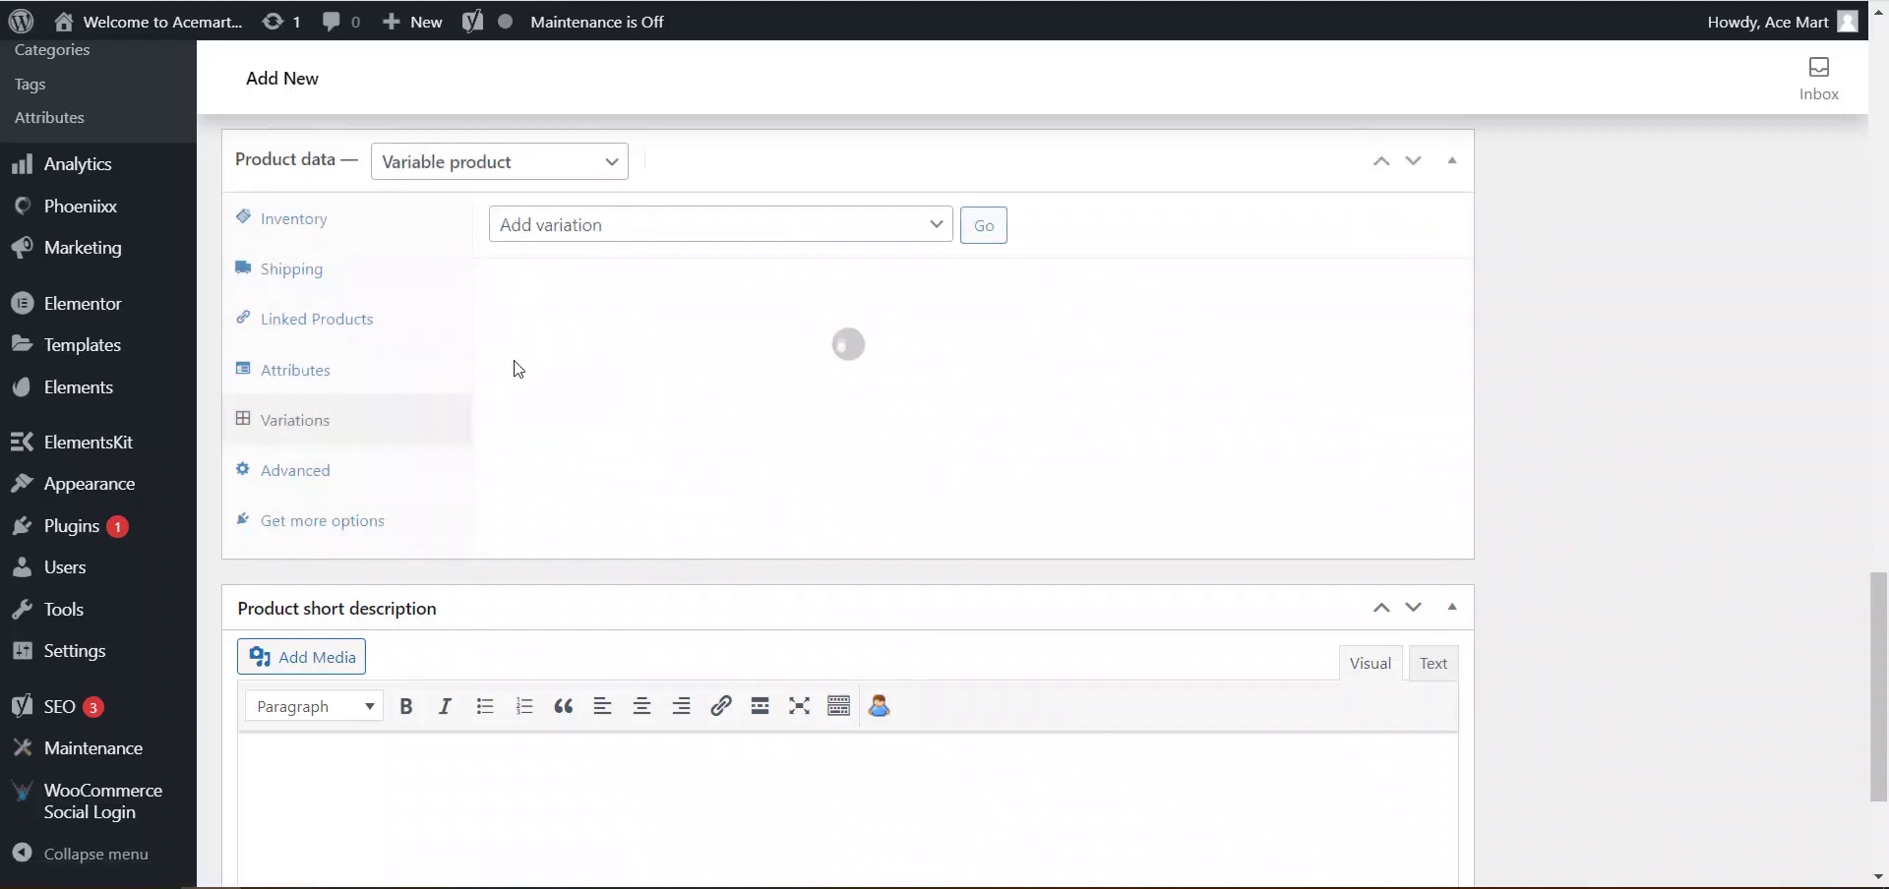
pyautogui.click(866, 229)
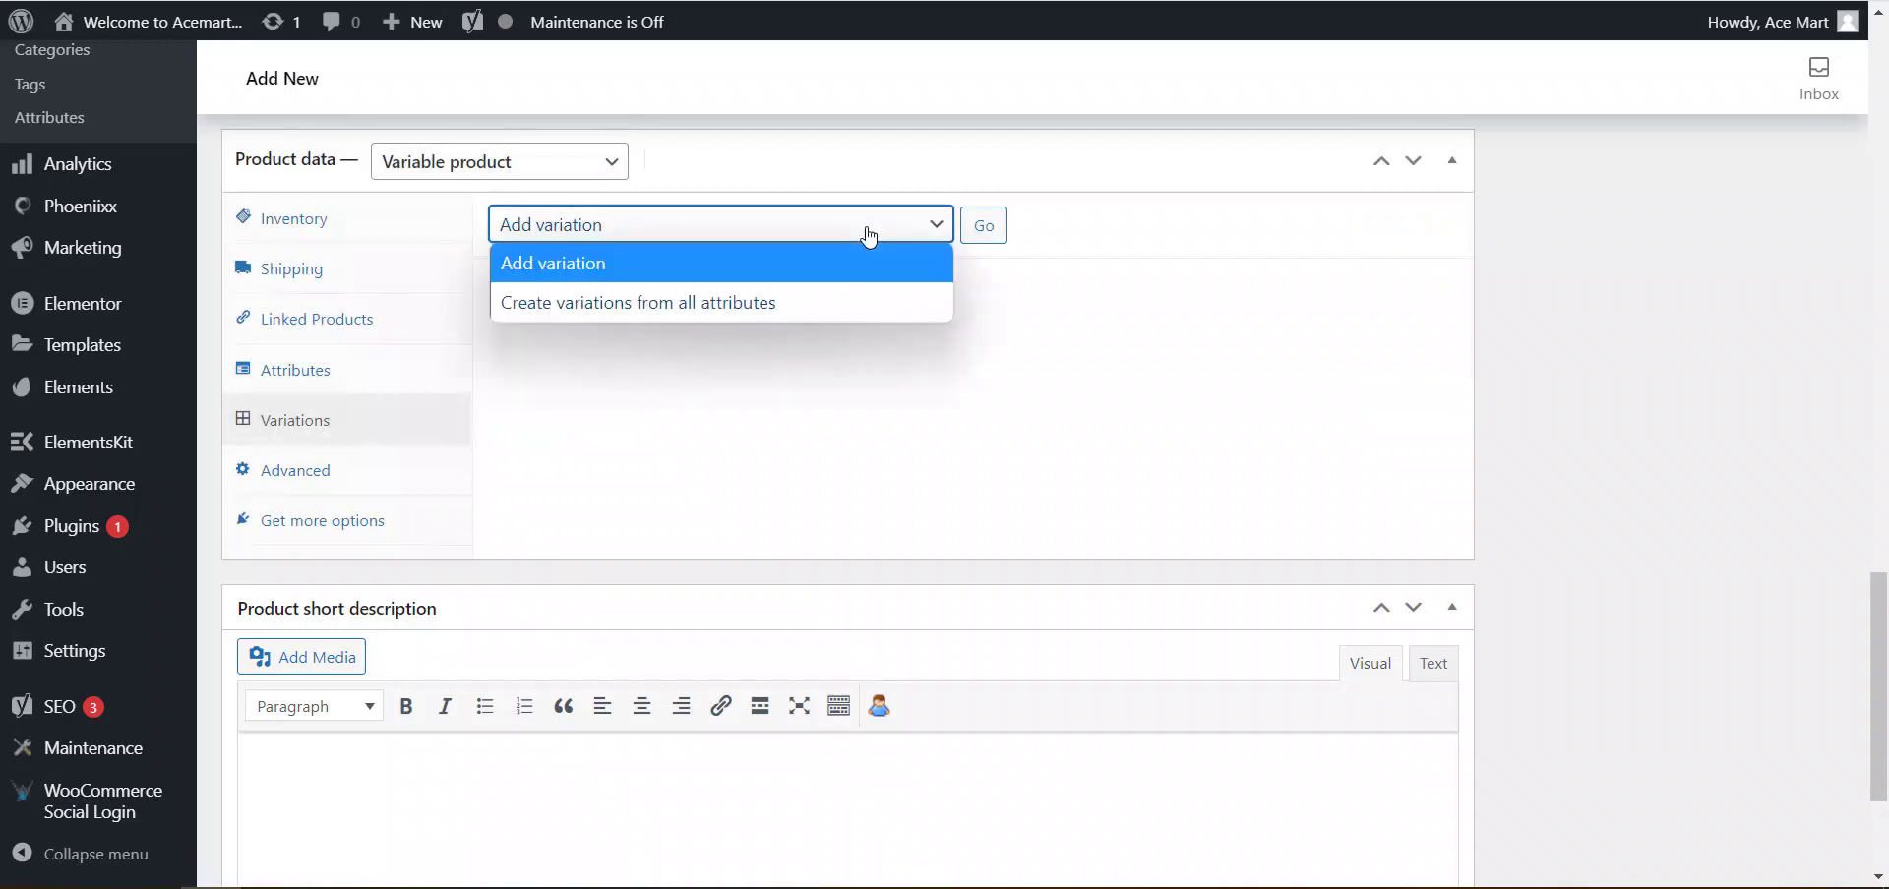
pyautogui.click(682, 300)
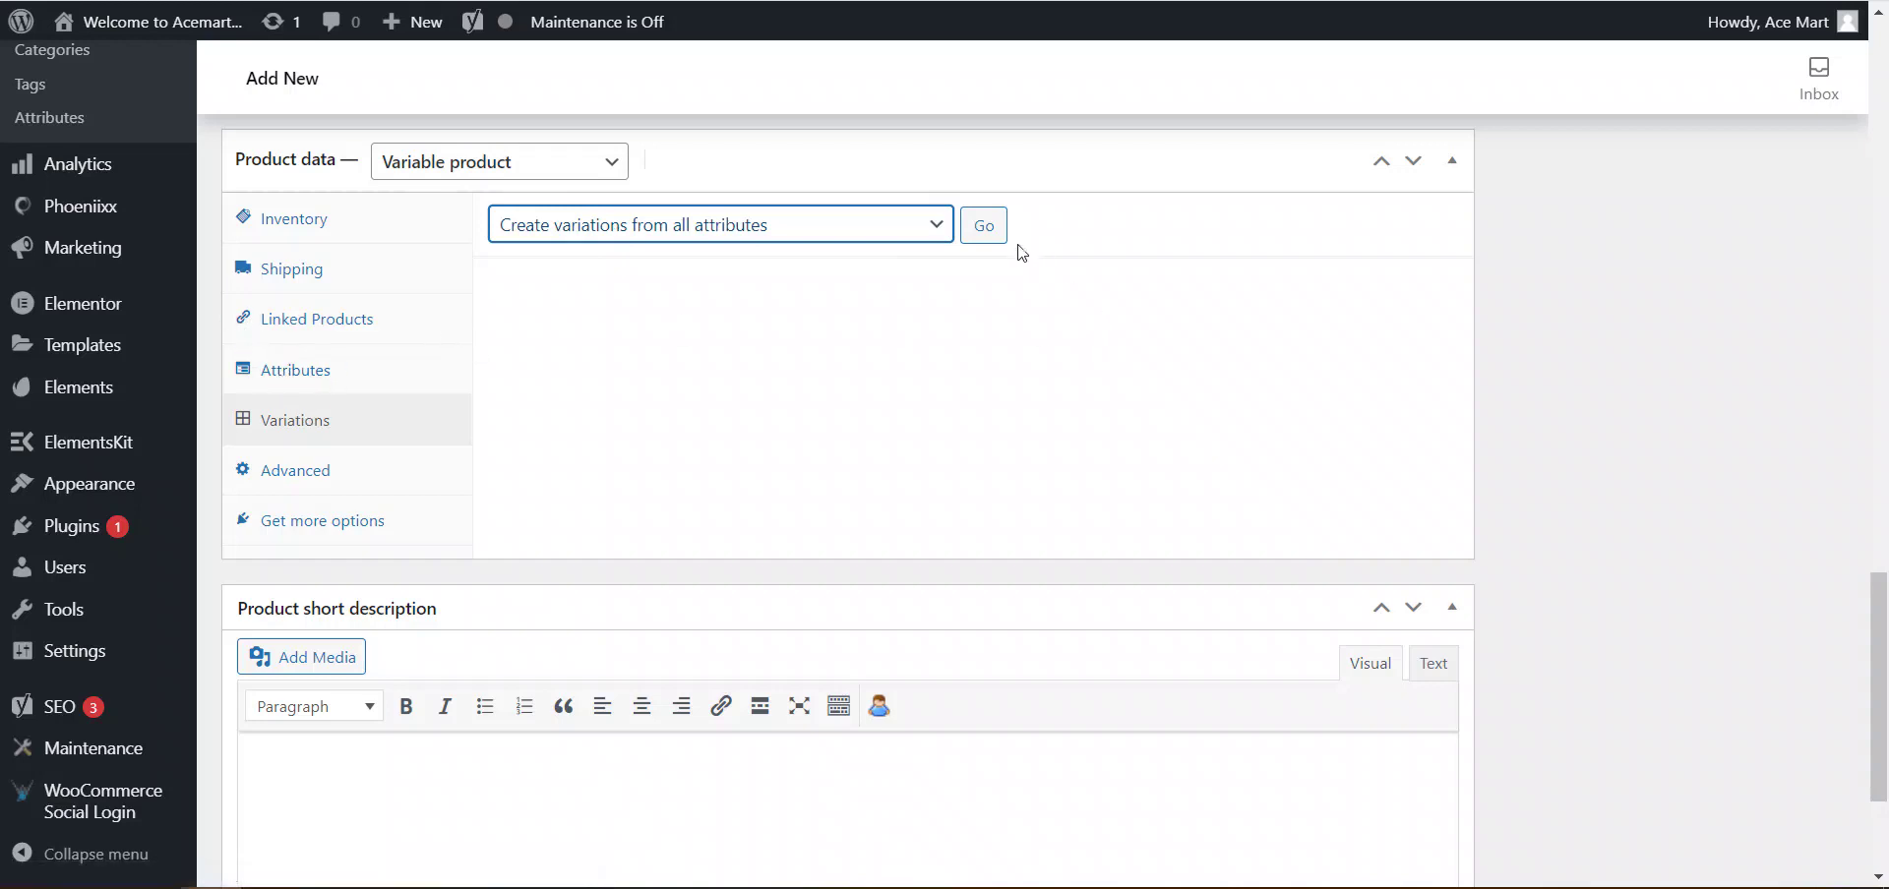
pyautogui.click(983, 227)
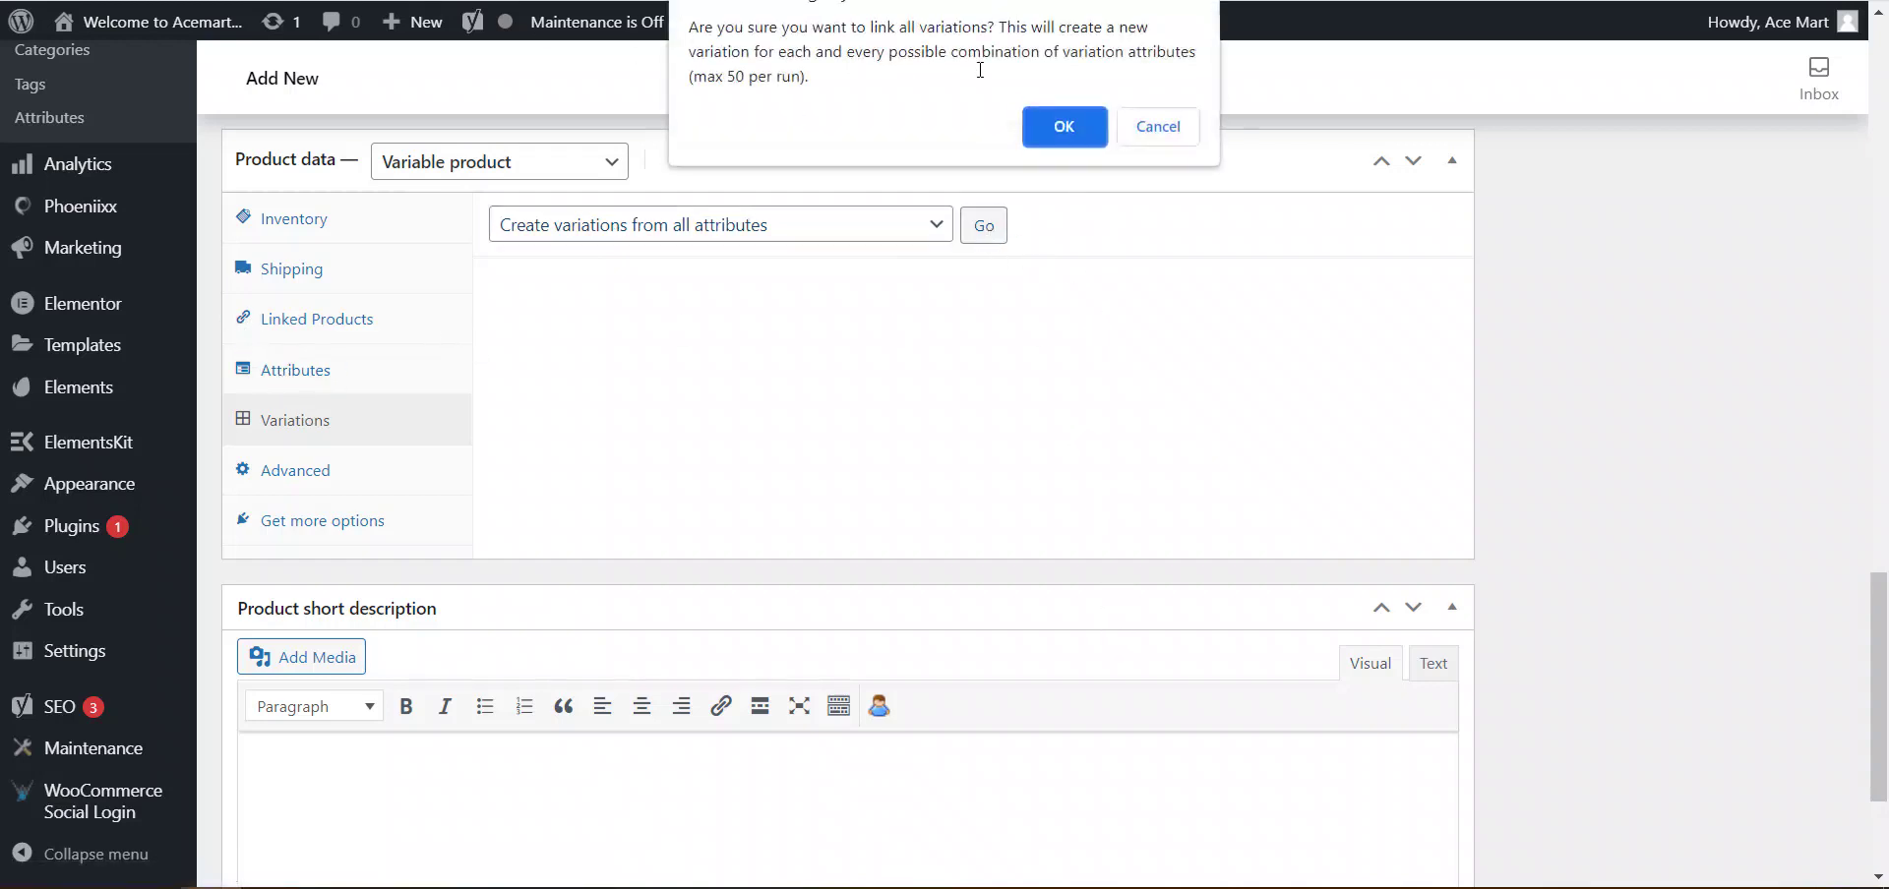
pyautogui.click(1063, 122)
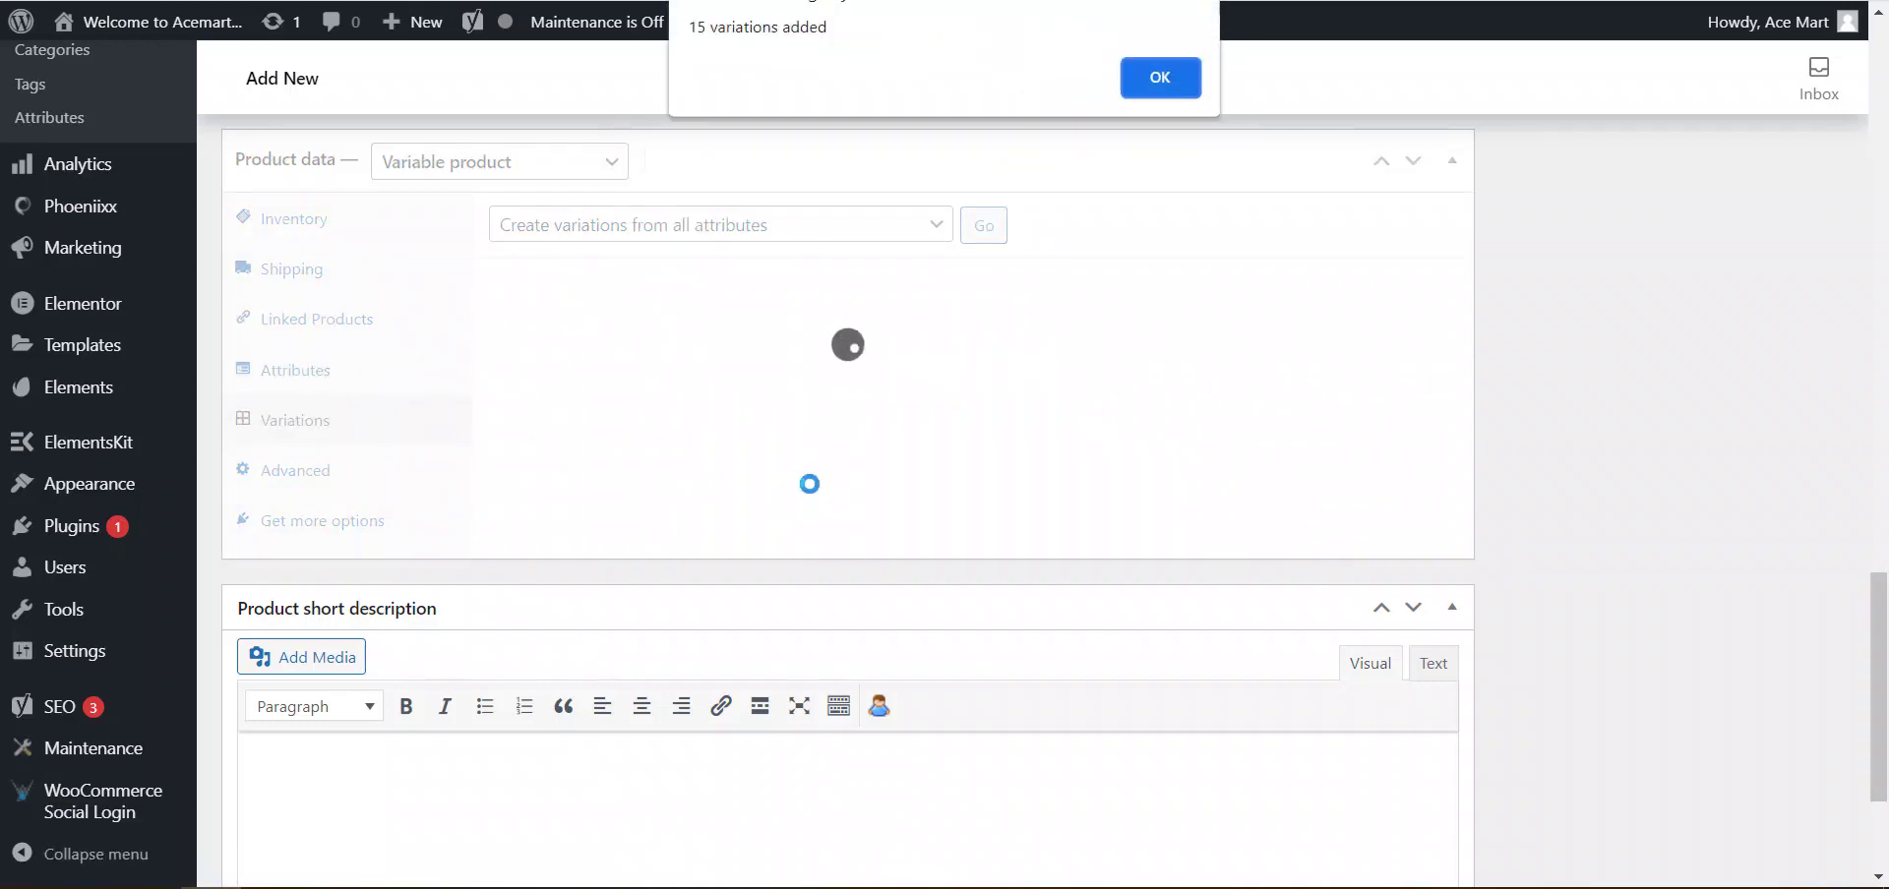
pyautogui.click(1159, 79)
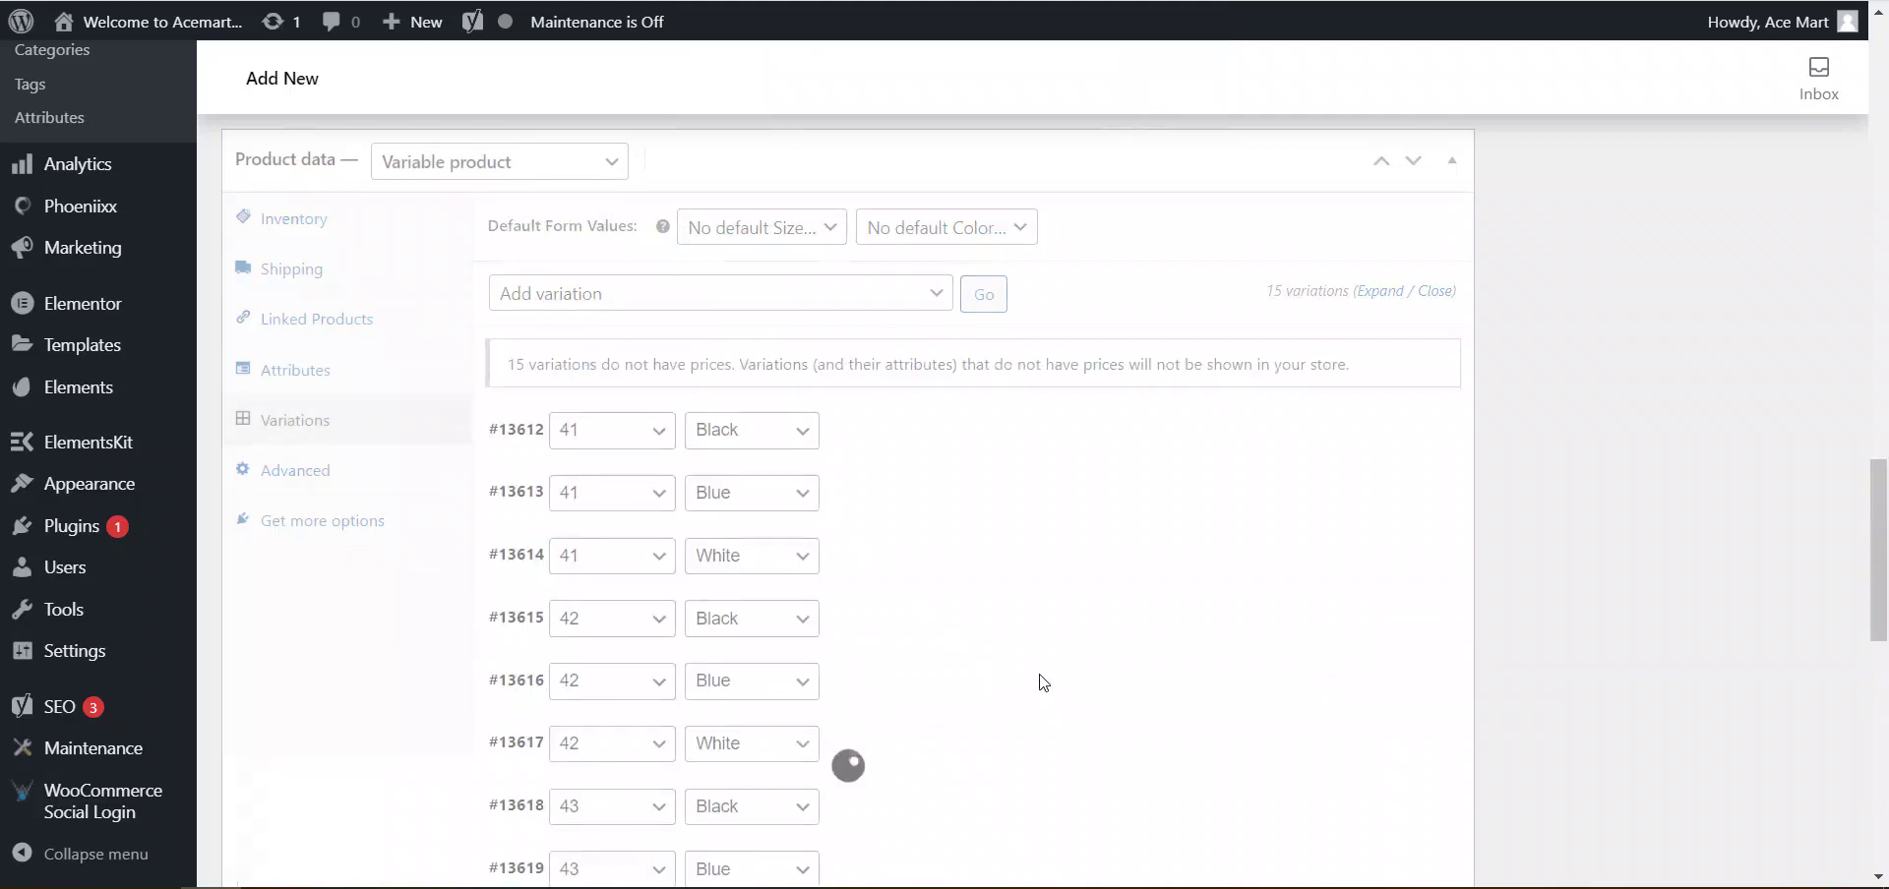
# Step: Scroll through the 15 generated, still unpriced Size/Color variations
pyautogui.scroll(-2, 623, 329)
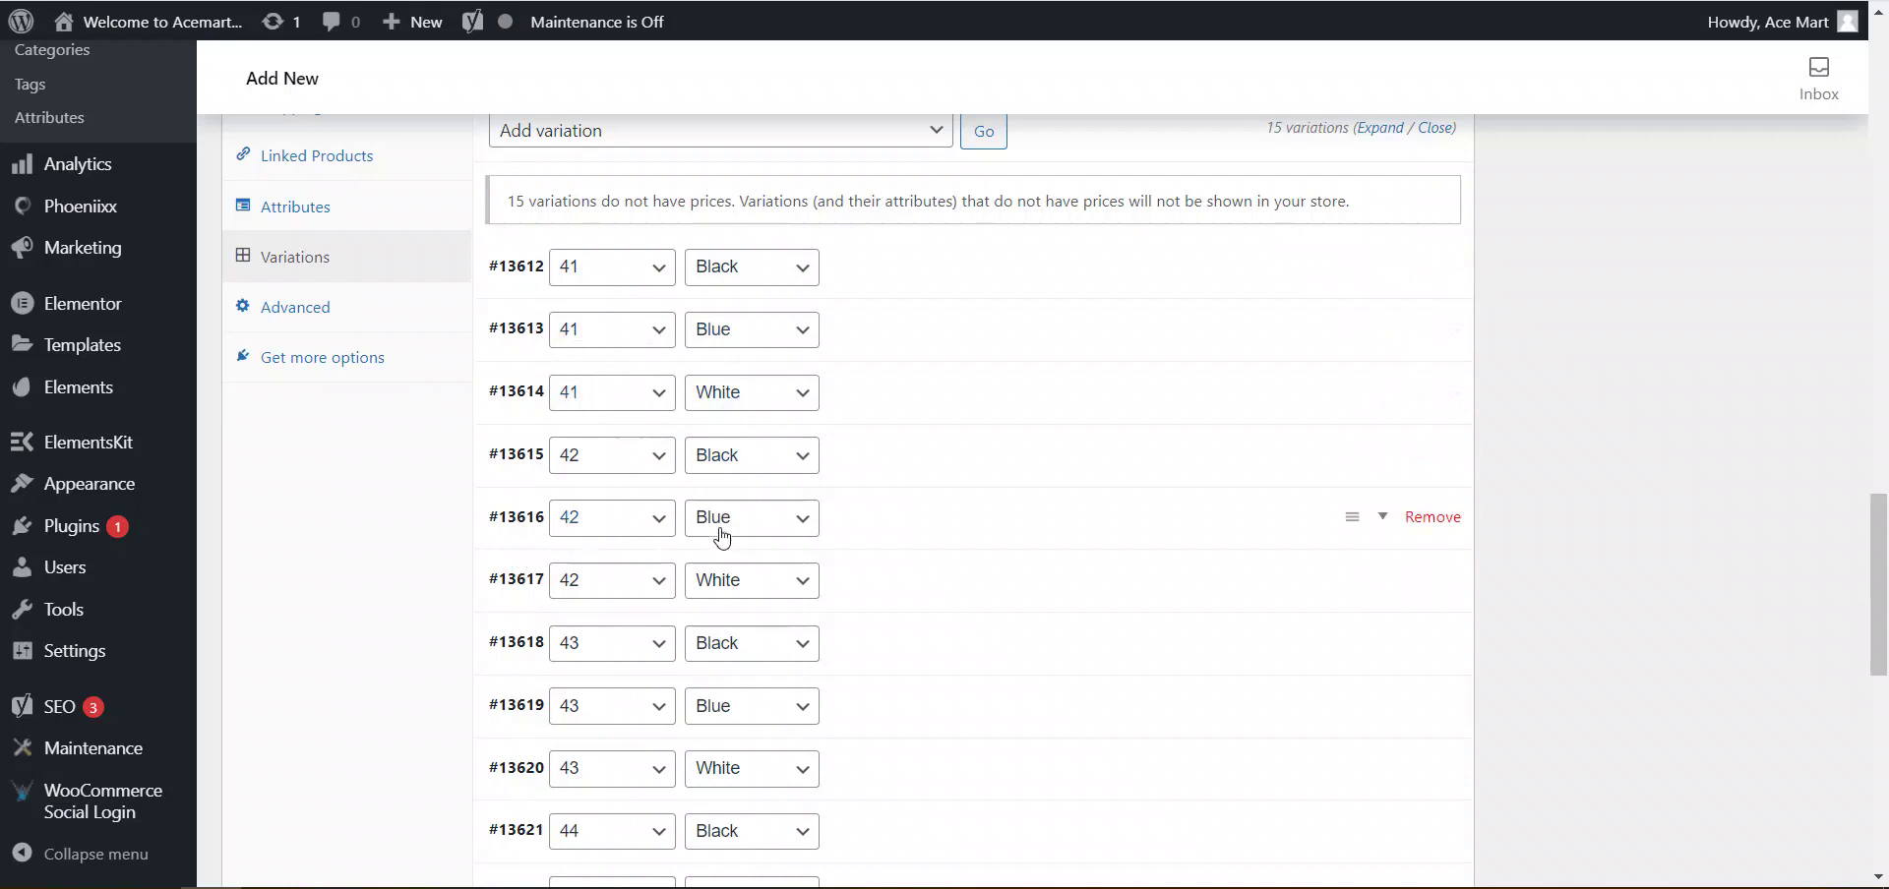
pyautogui.scroll(-1, 769, 579)
pyautogui.scroll(-5, 769, 578)
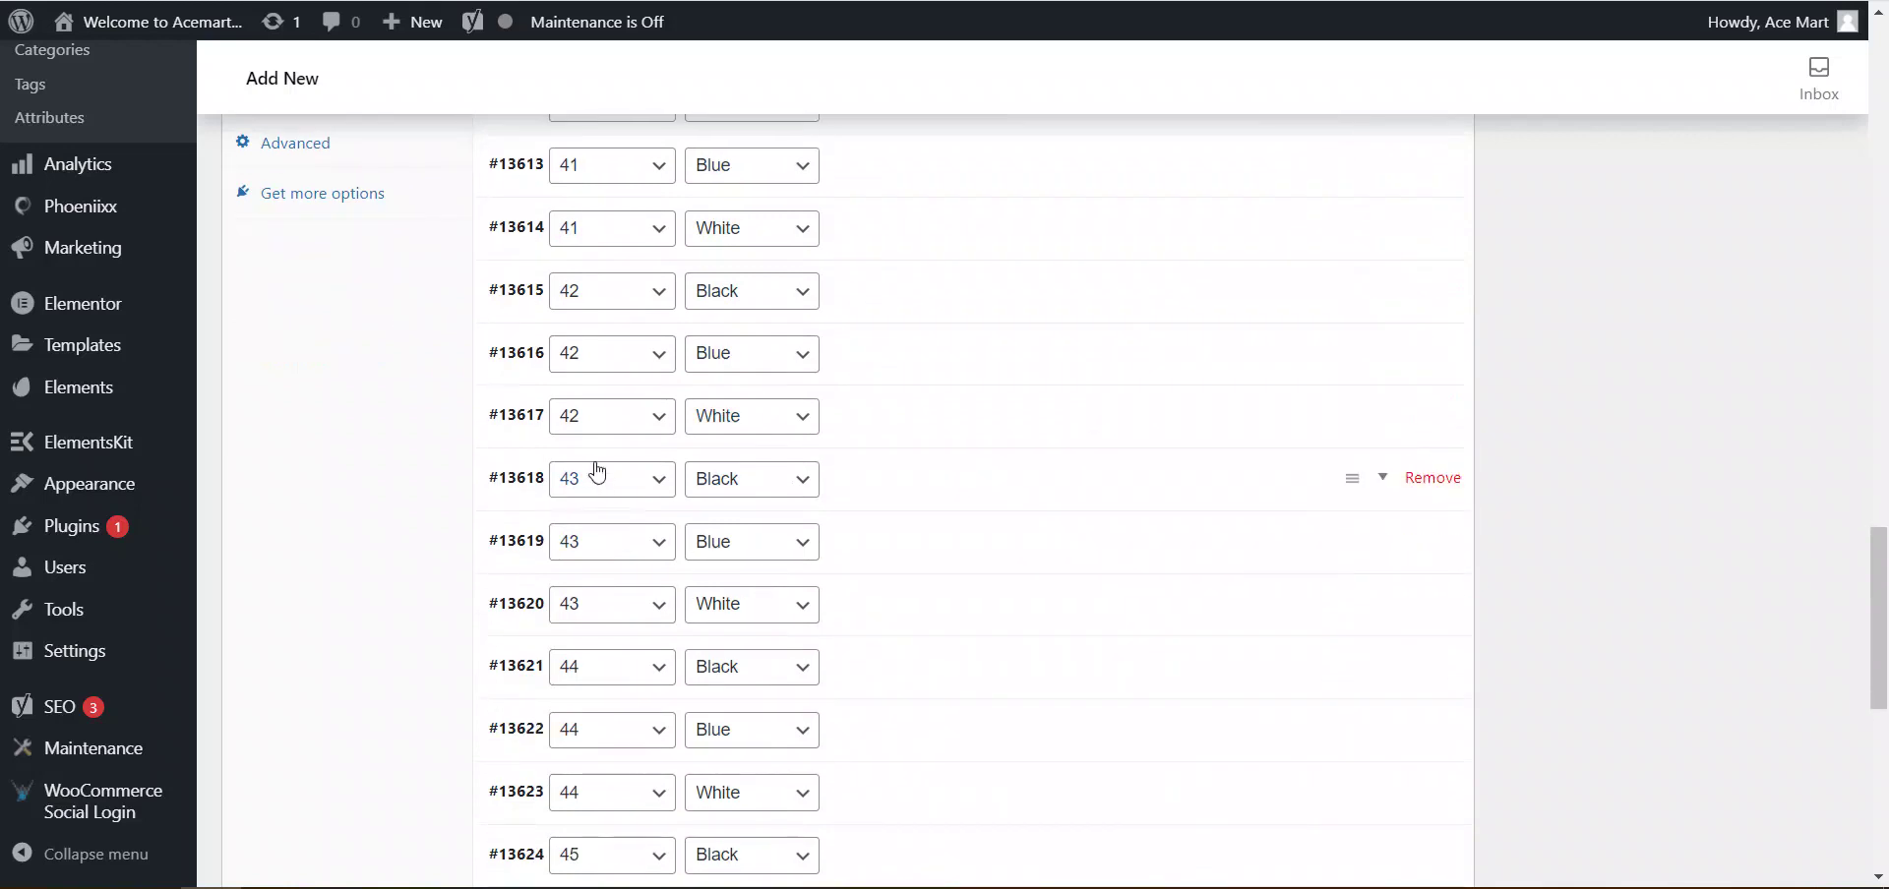
pyautogui.scroll(7, 596, 589)
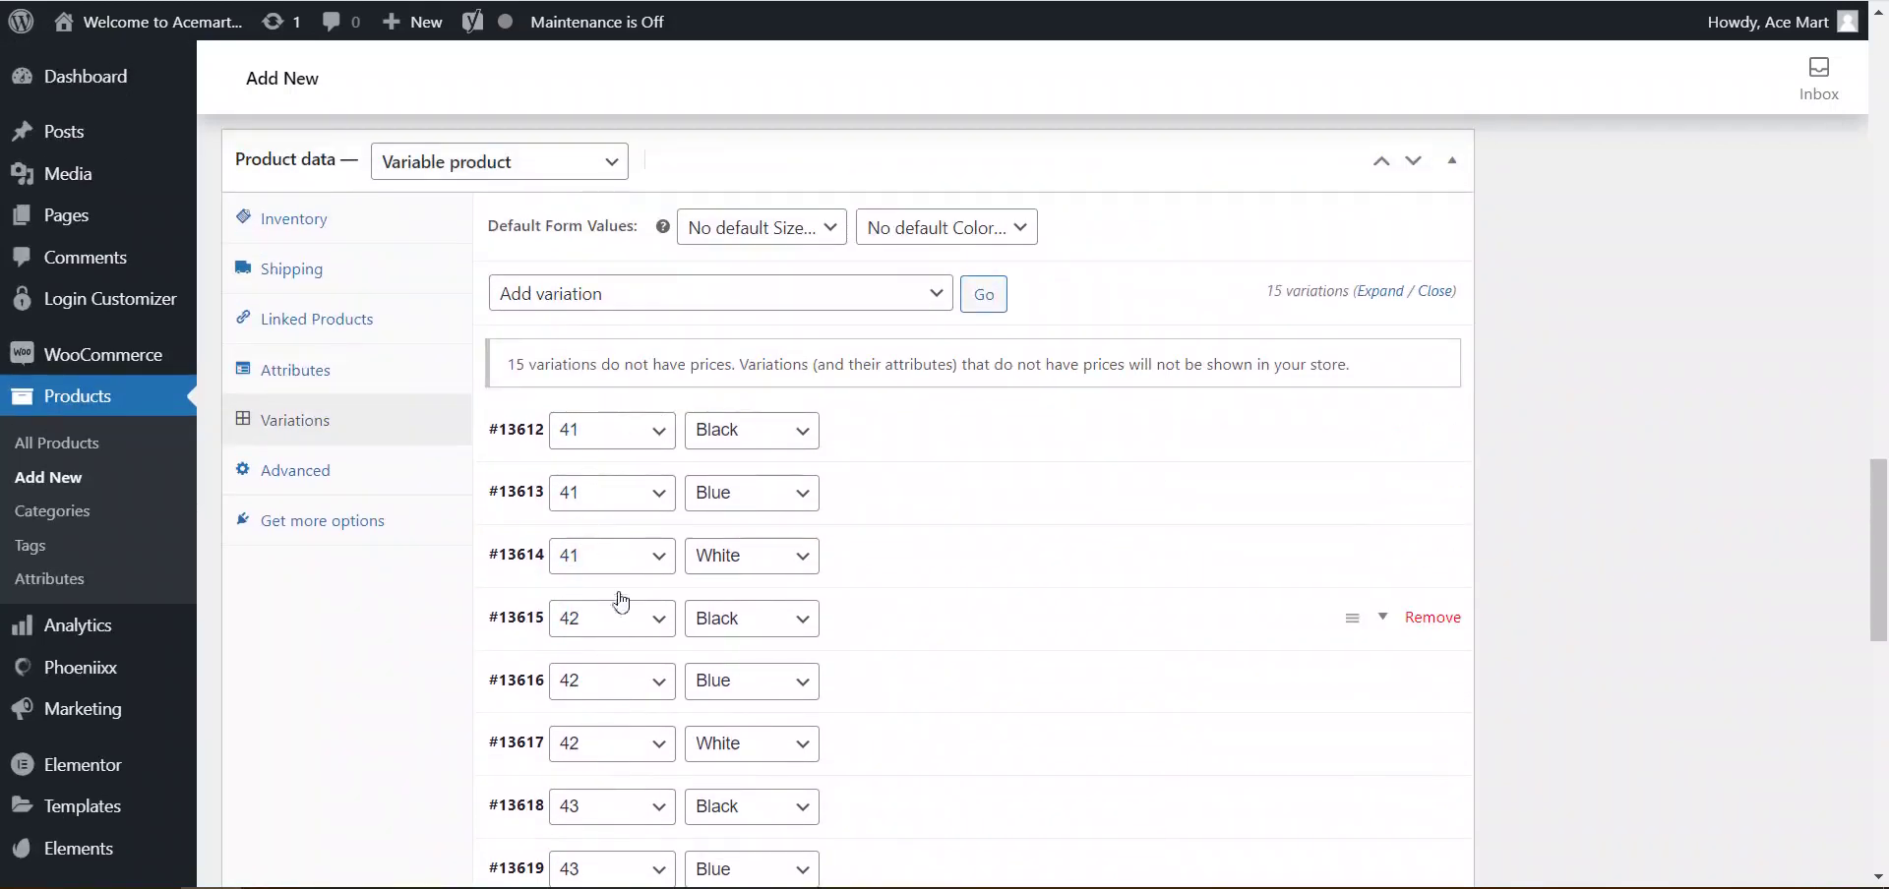
pyautogui.scroll(-5, 763, 724)
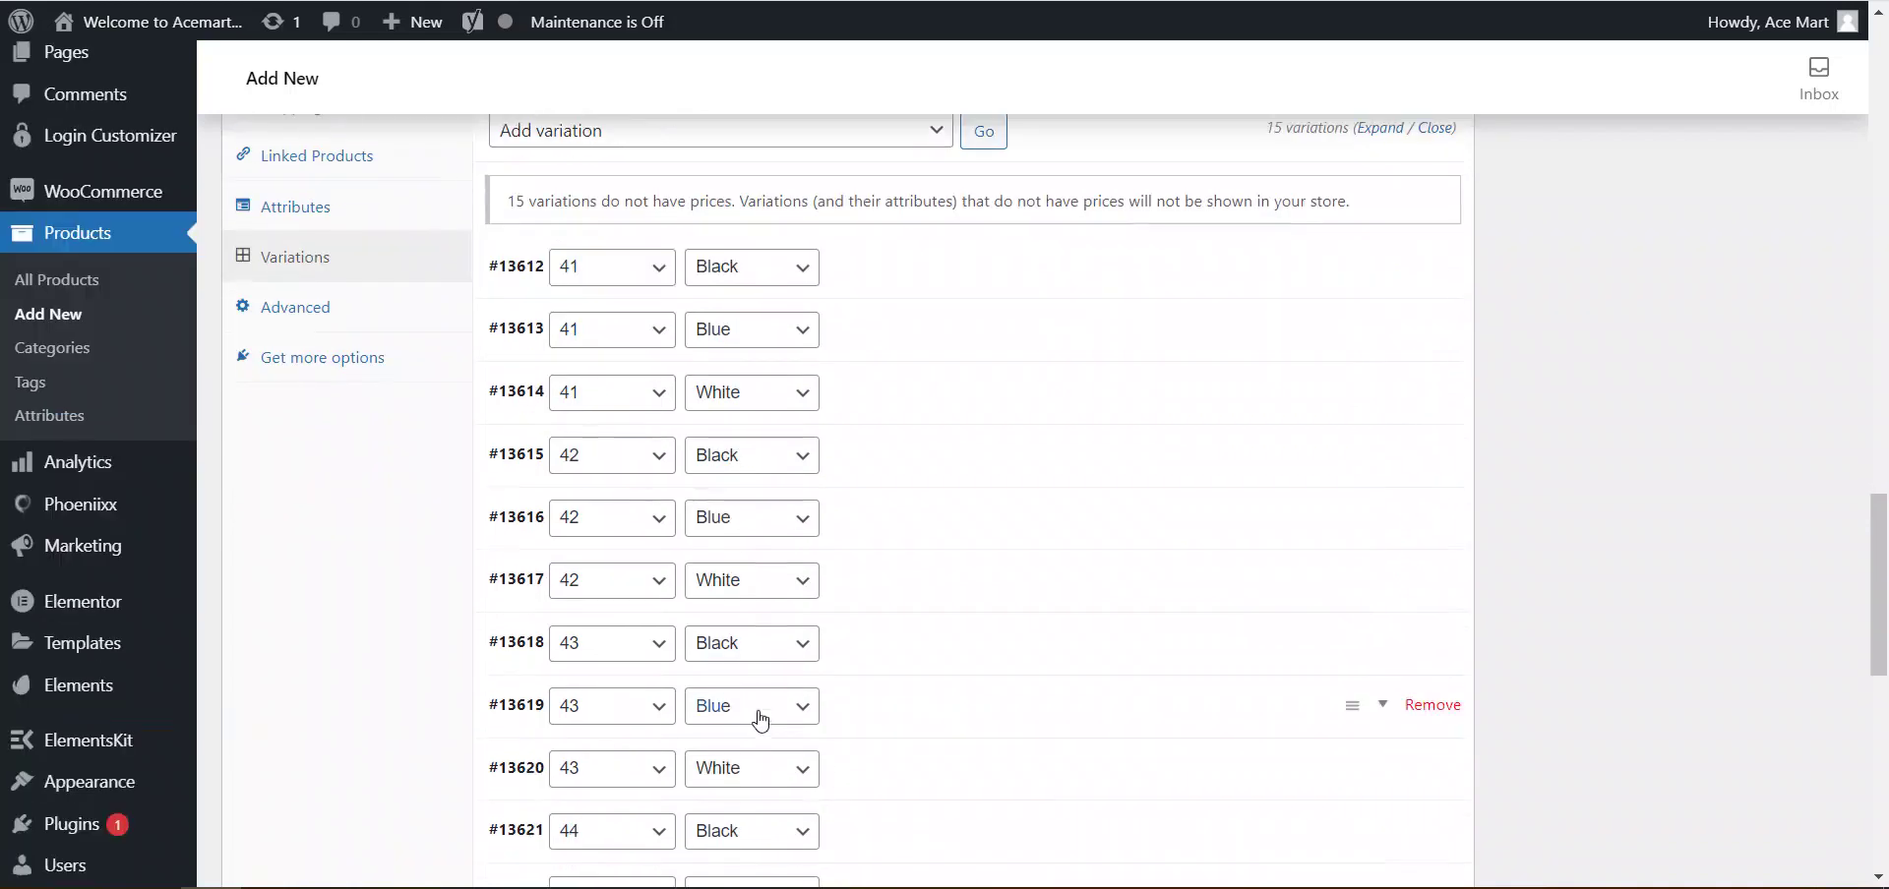
pyautogui.scroll(1, 1048, 286)
pyautogui.scroll(3, 1049, 285)
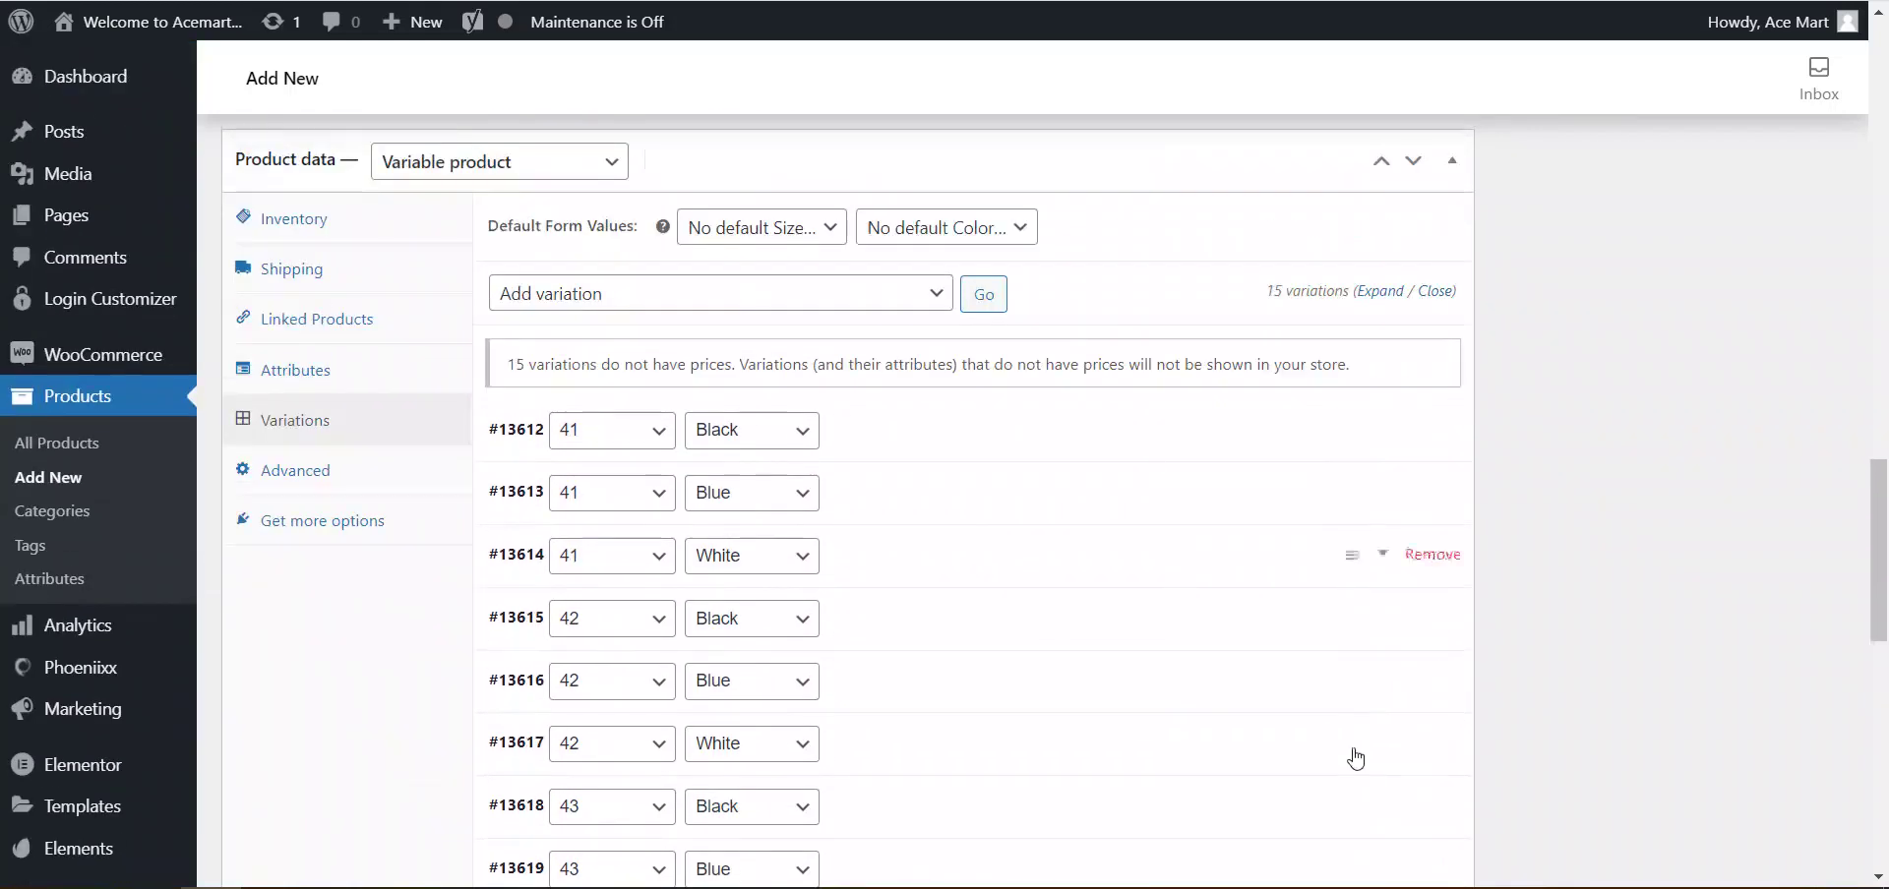
# Step: Set IMG-20210913-WA0018.jpg, the black sandal photo, as variation #13612's image
pyautogui.click(1384, 432)
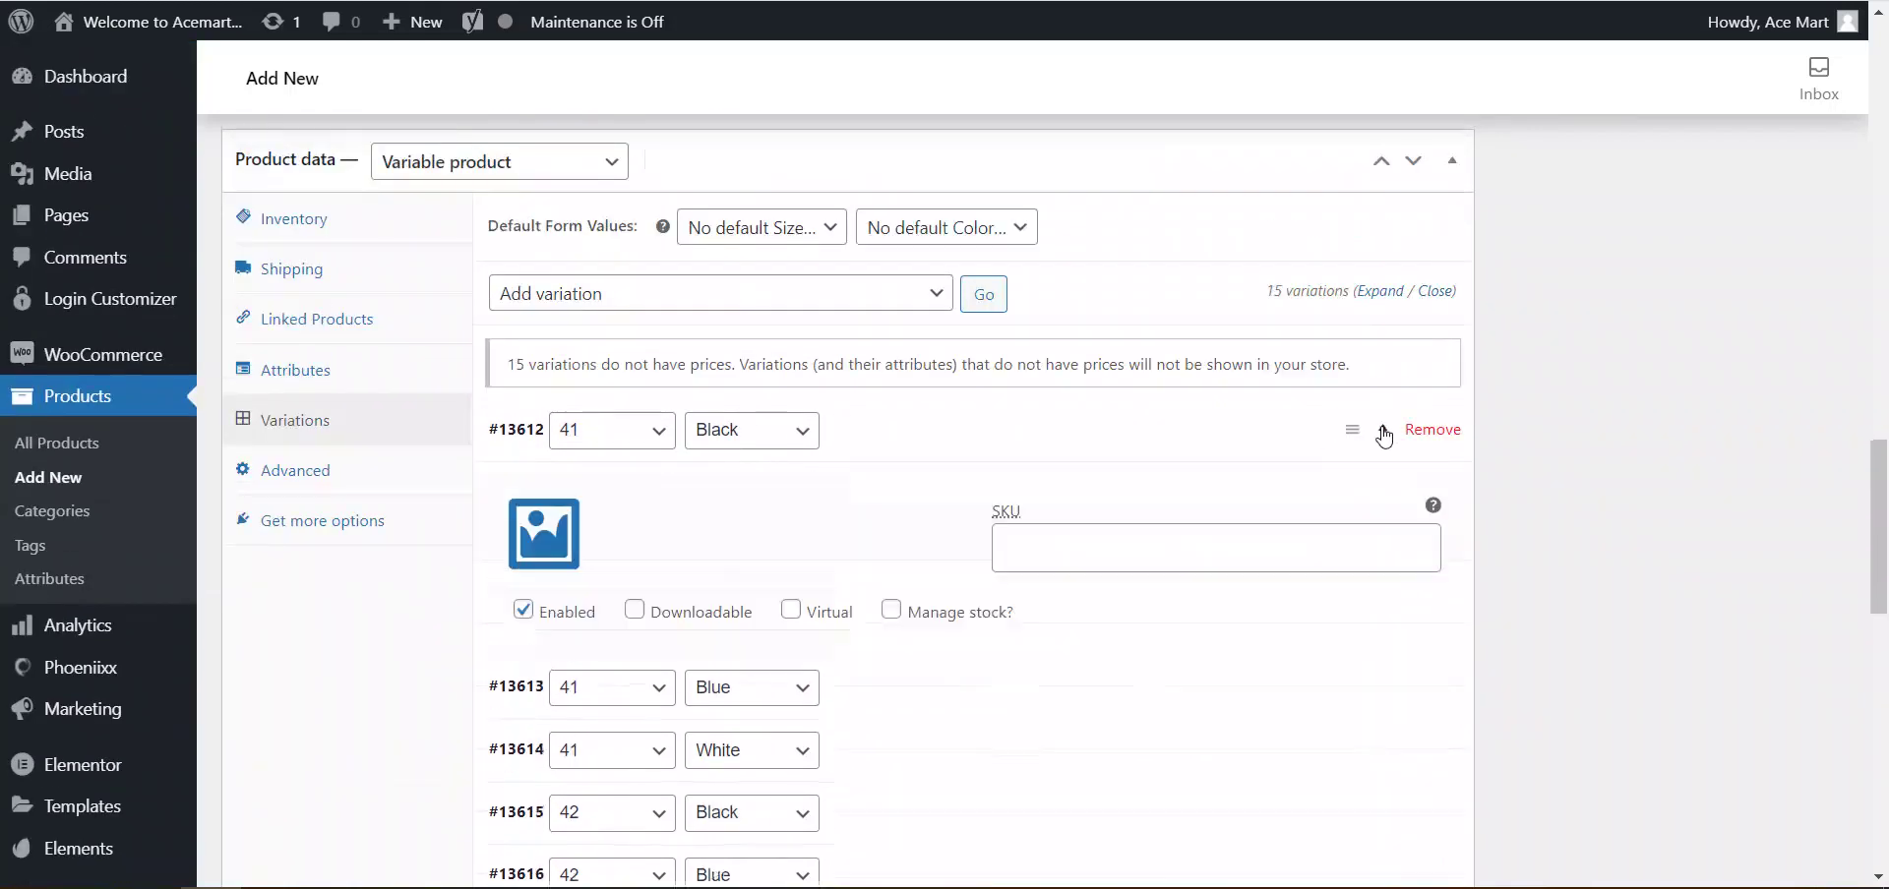
pyautogui.click(571, 543)
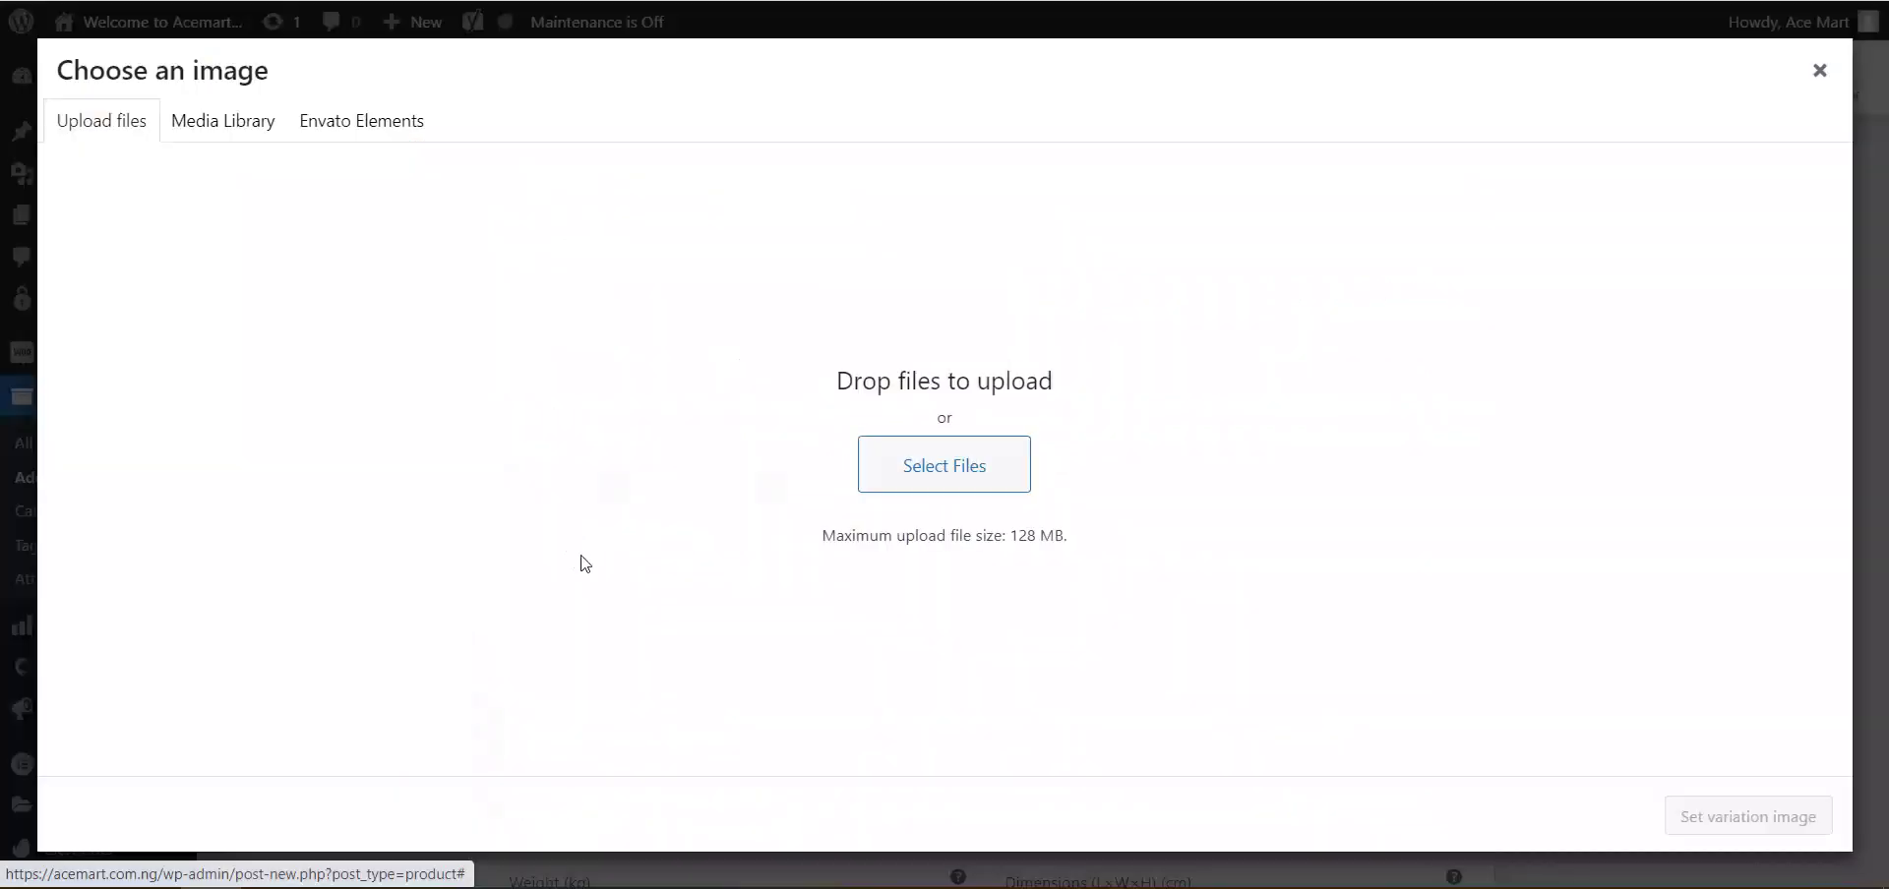
pyautogui.click(225, 122)
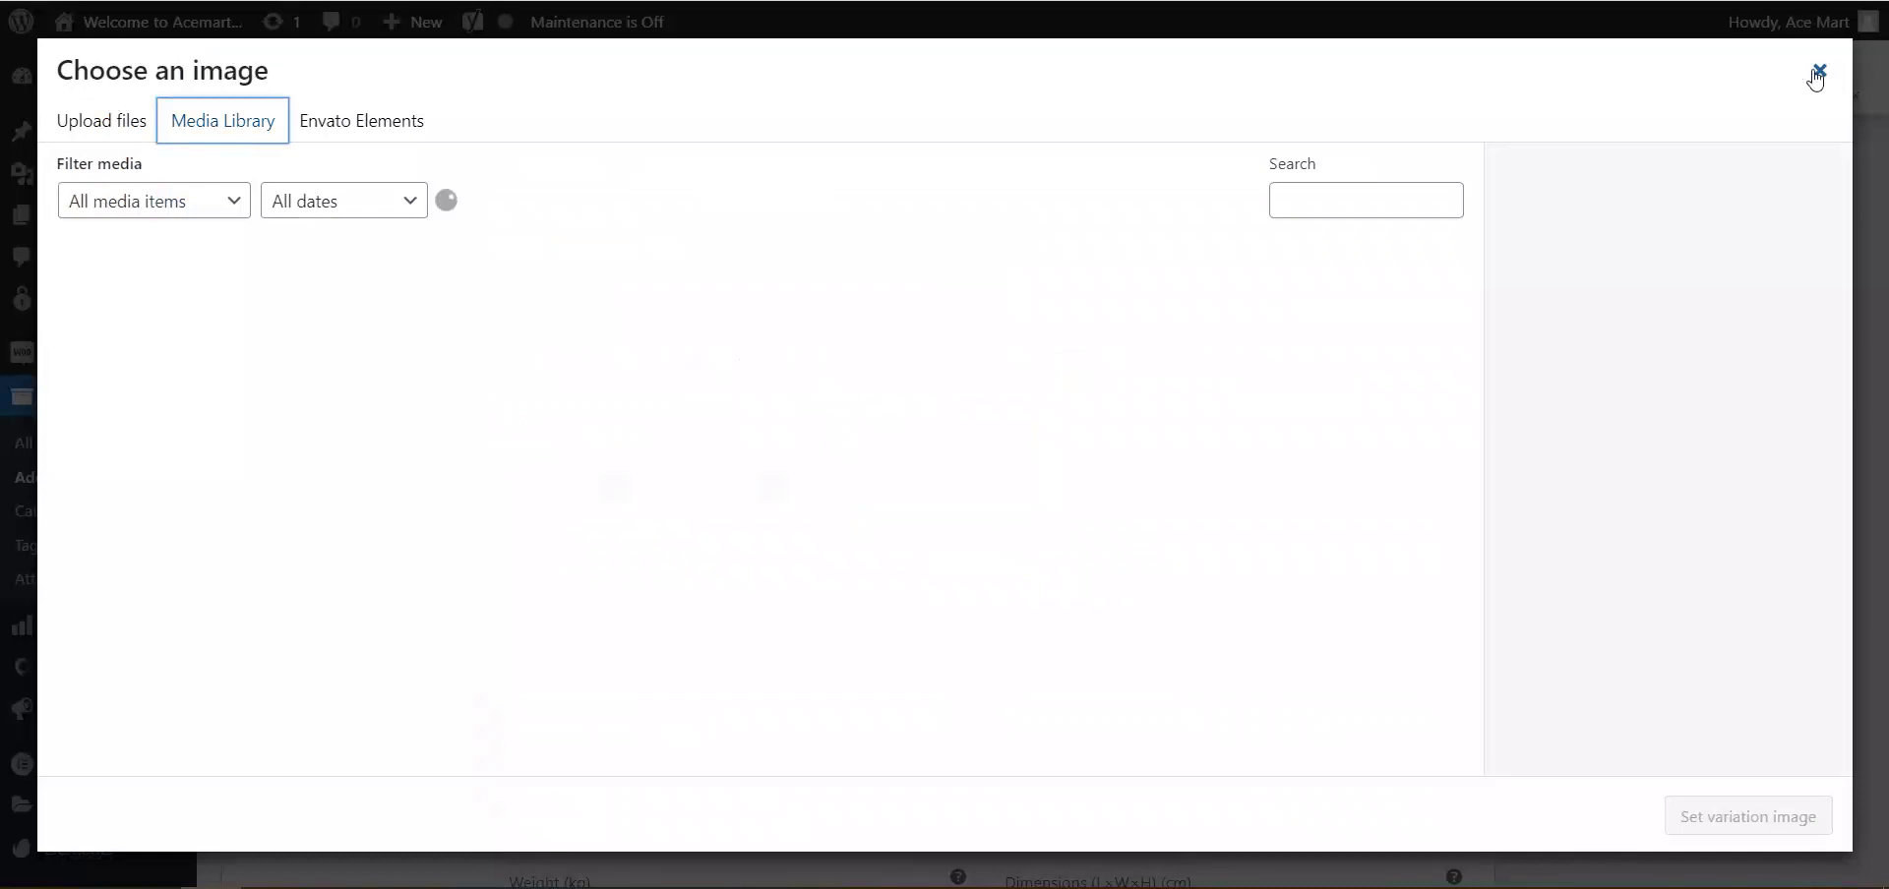
pyautogui.click(1818, 71)
pyautogui.click(544, 532)
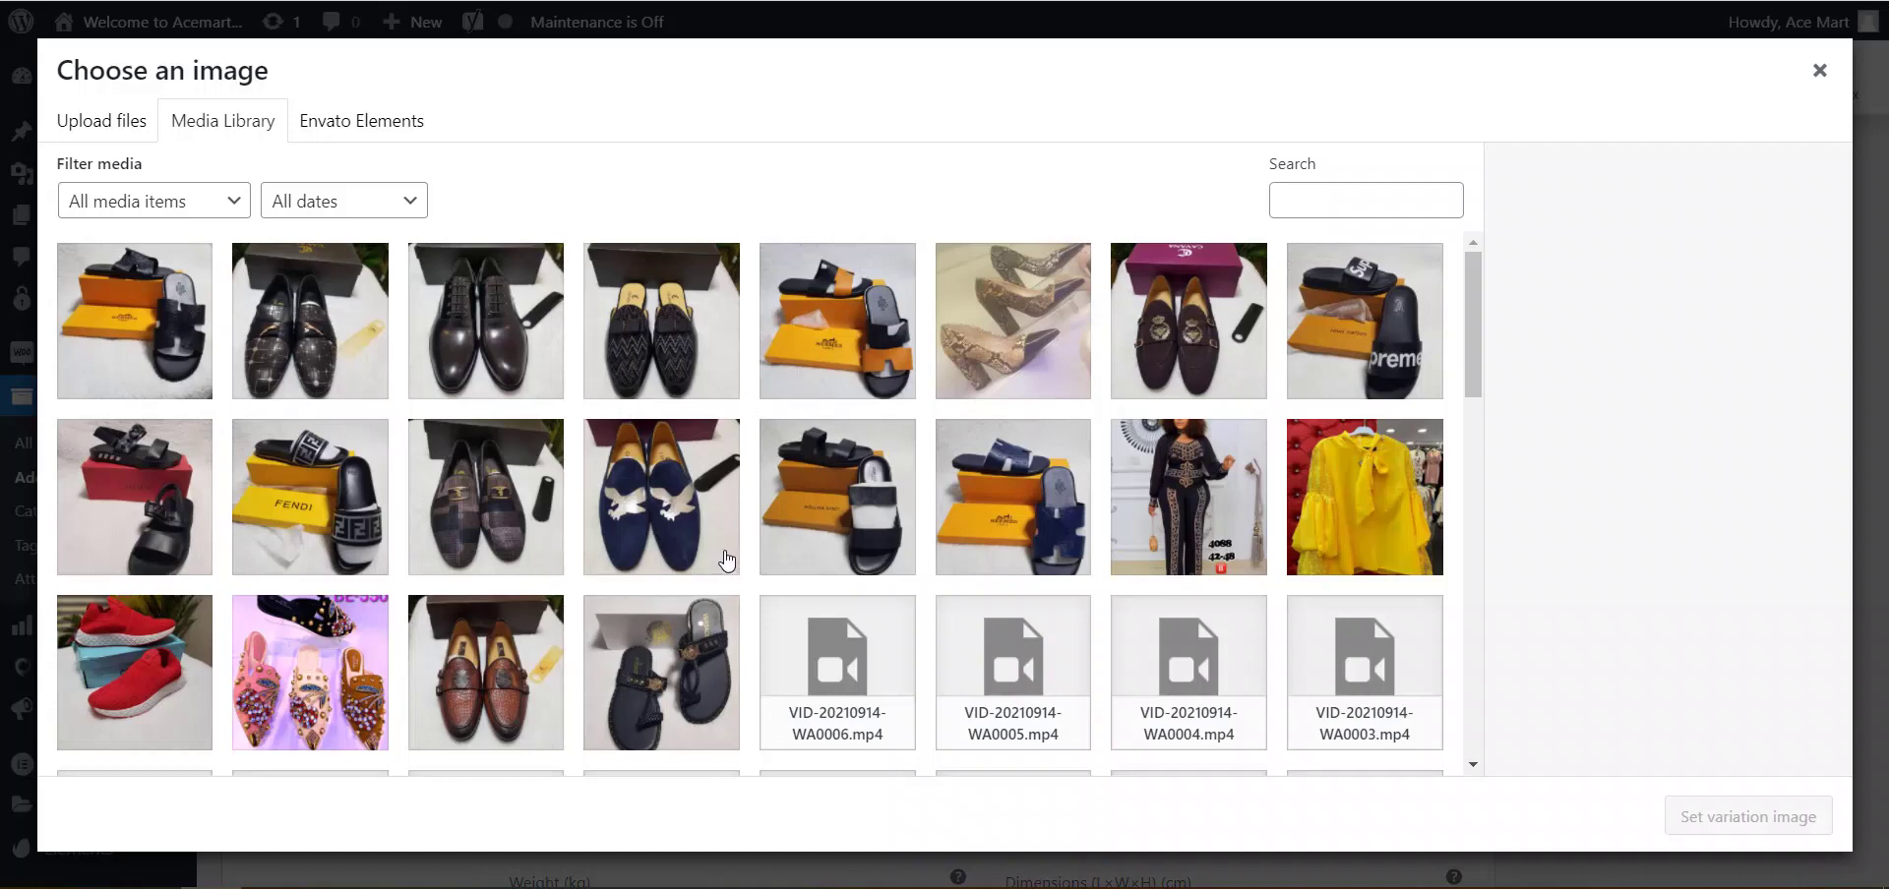
pyautogui.click(148, 329)
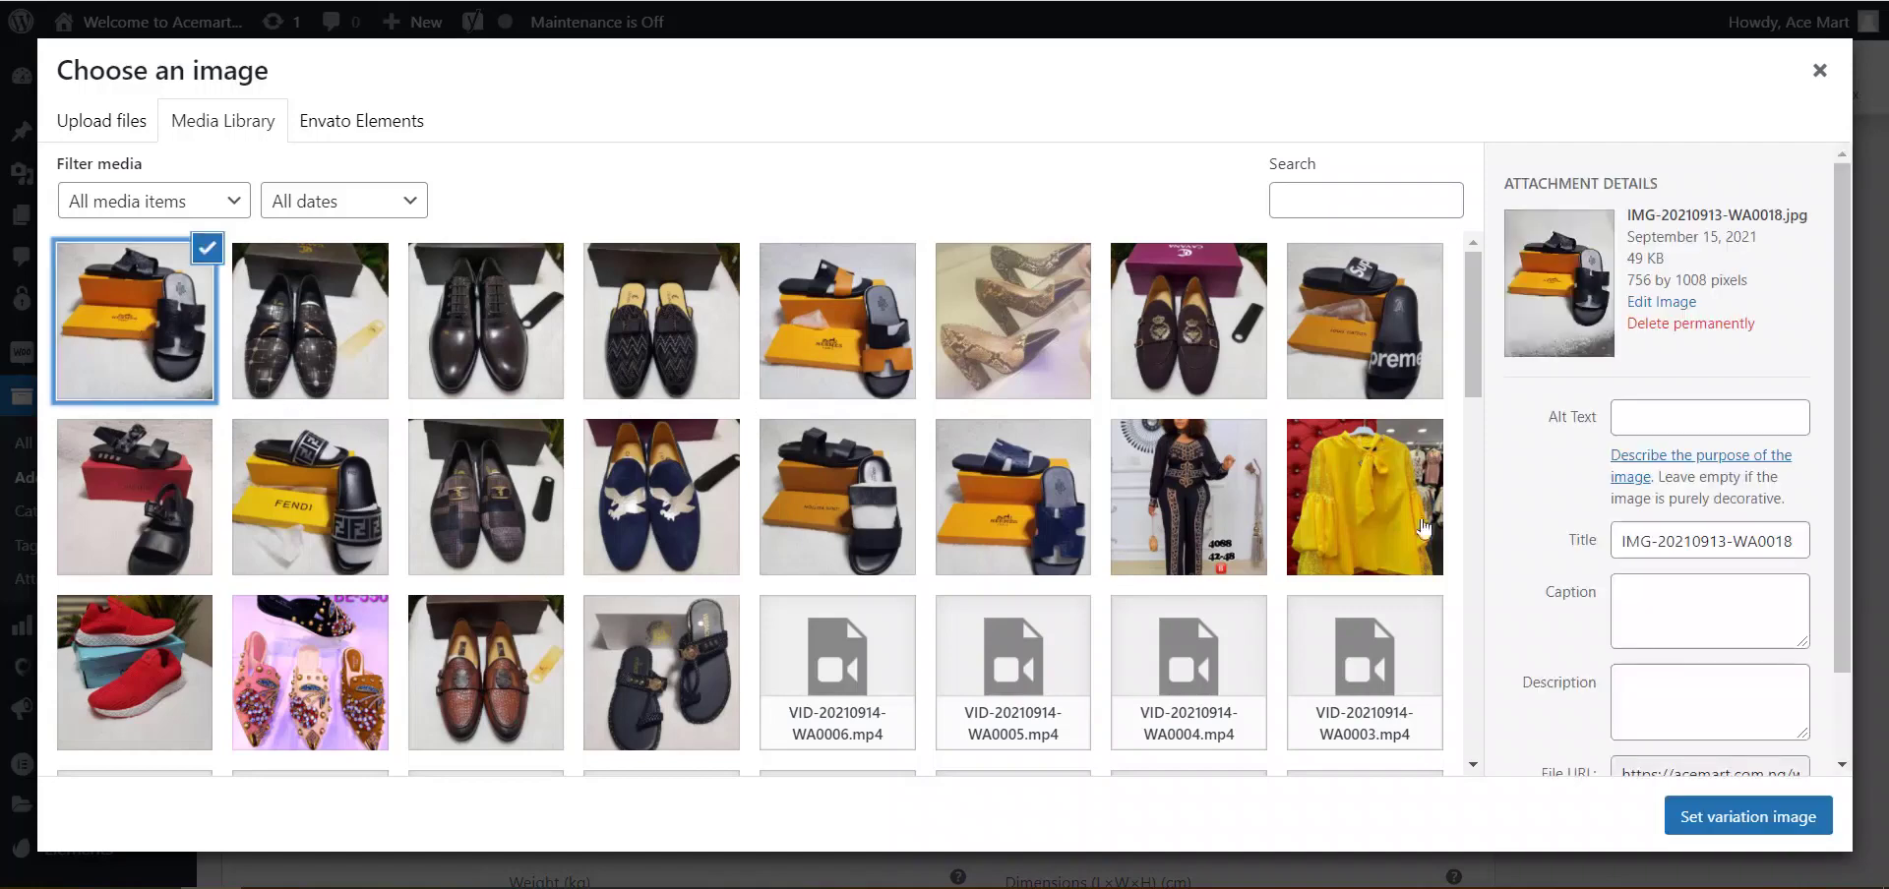
pyautogui.click(1748, 829)
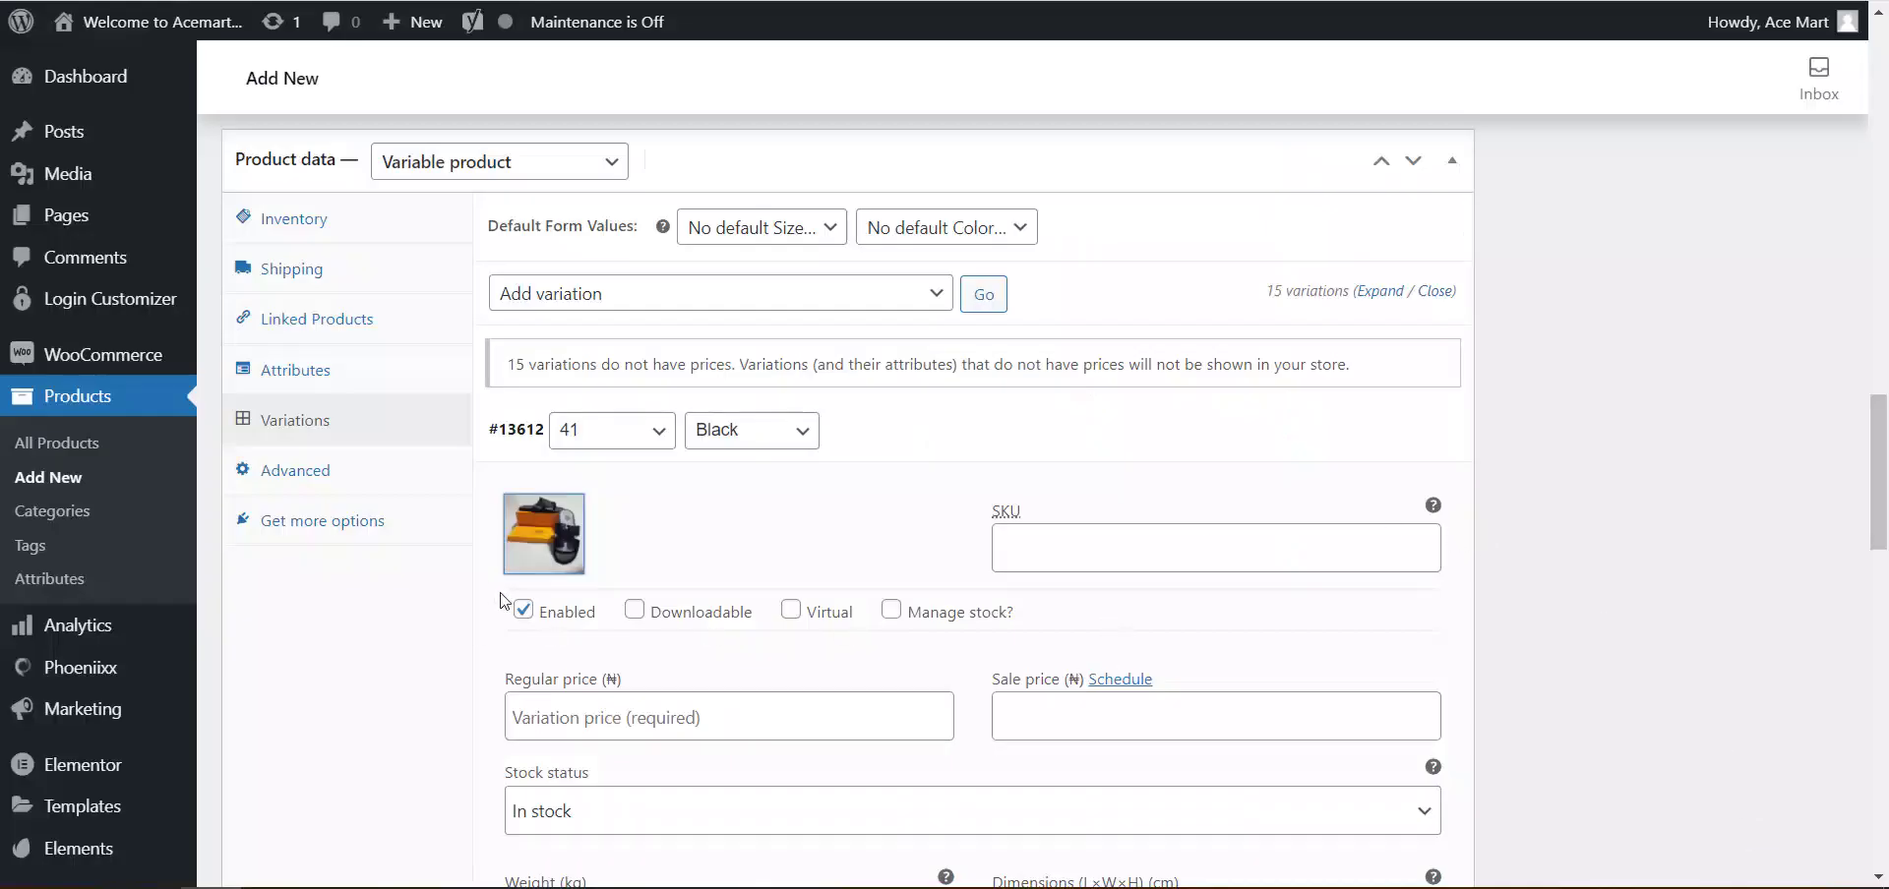
# Step: Enter 11000 as regular price and 10000 as sale price for variation #13612
pyautogui.scroll(-2, 555, 669)
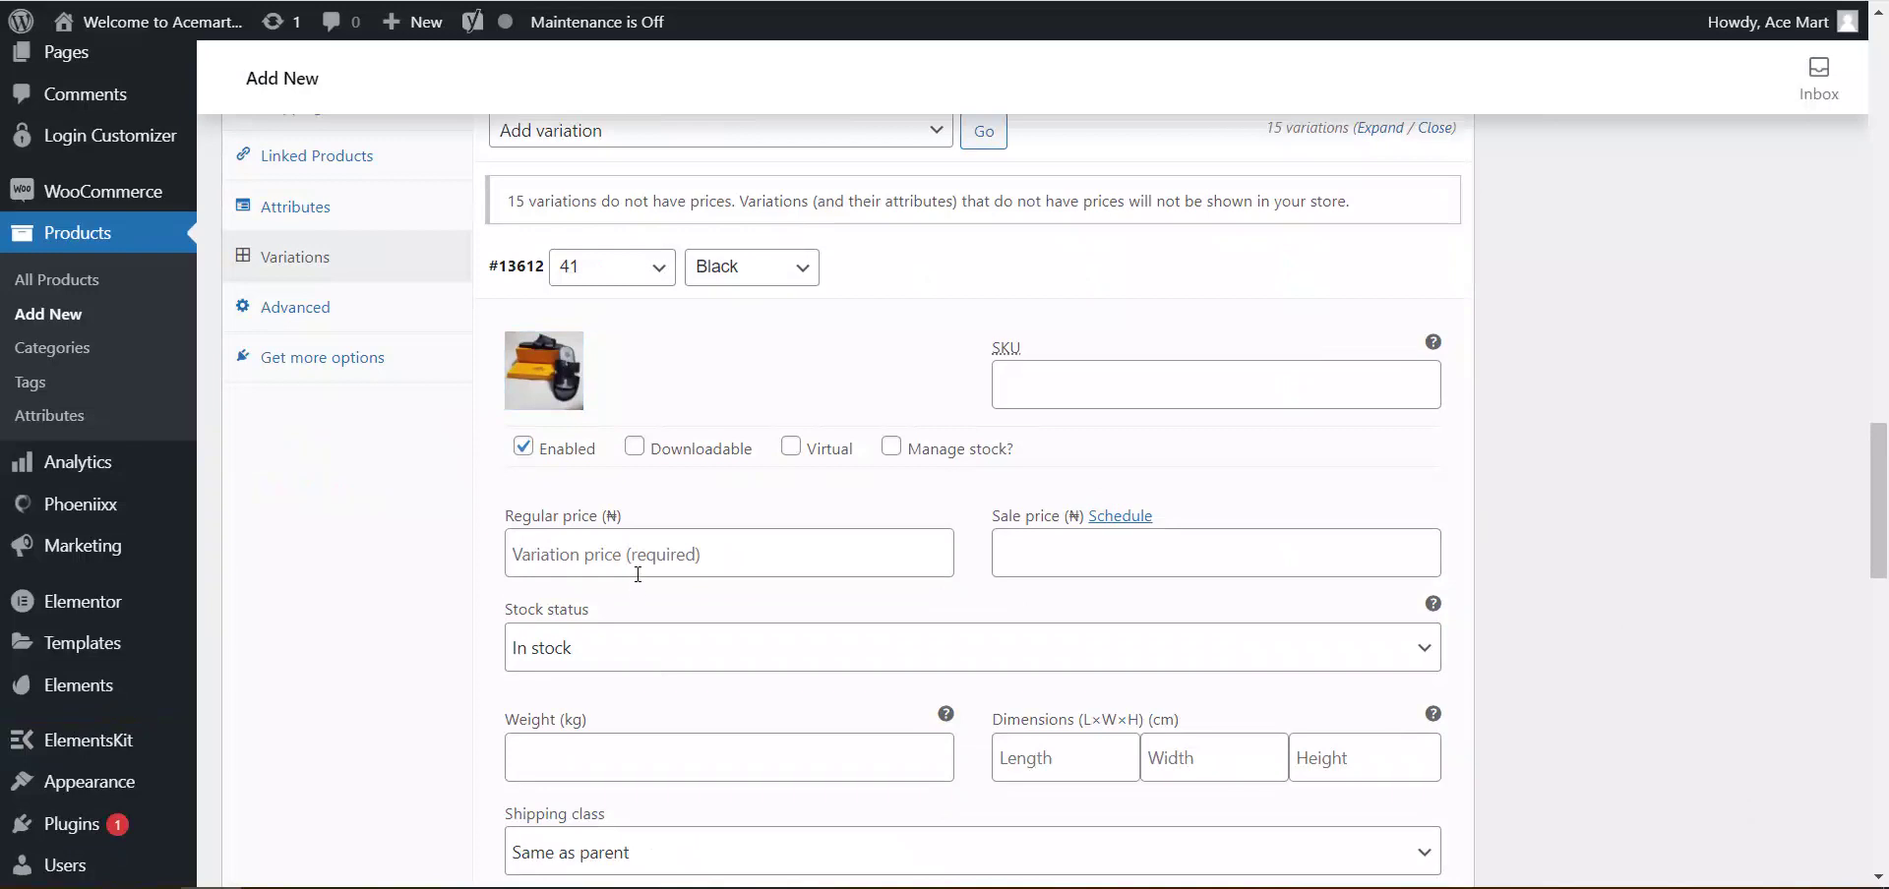
pyautogui.click(637, 575)
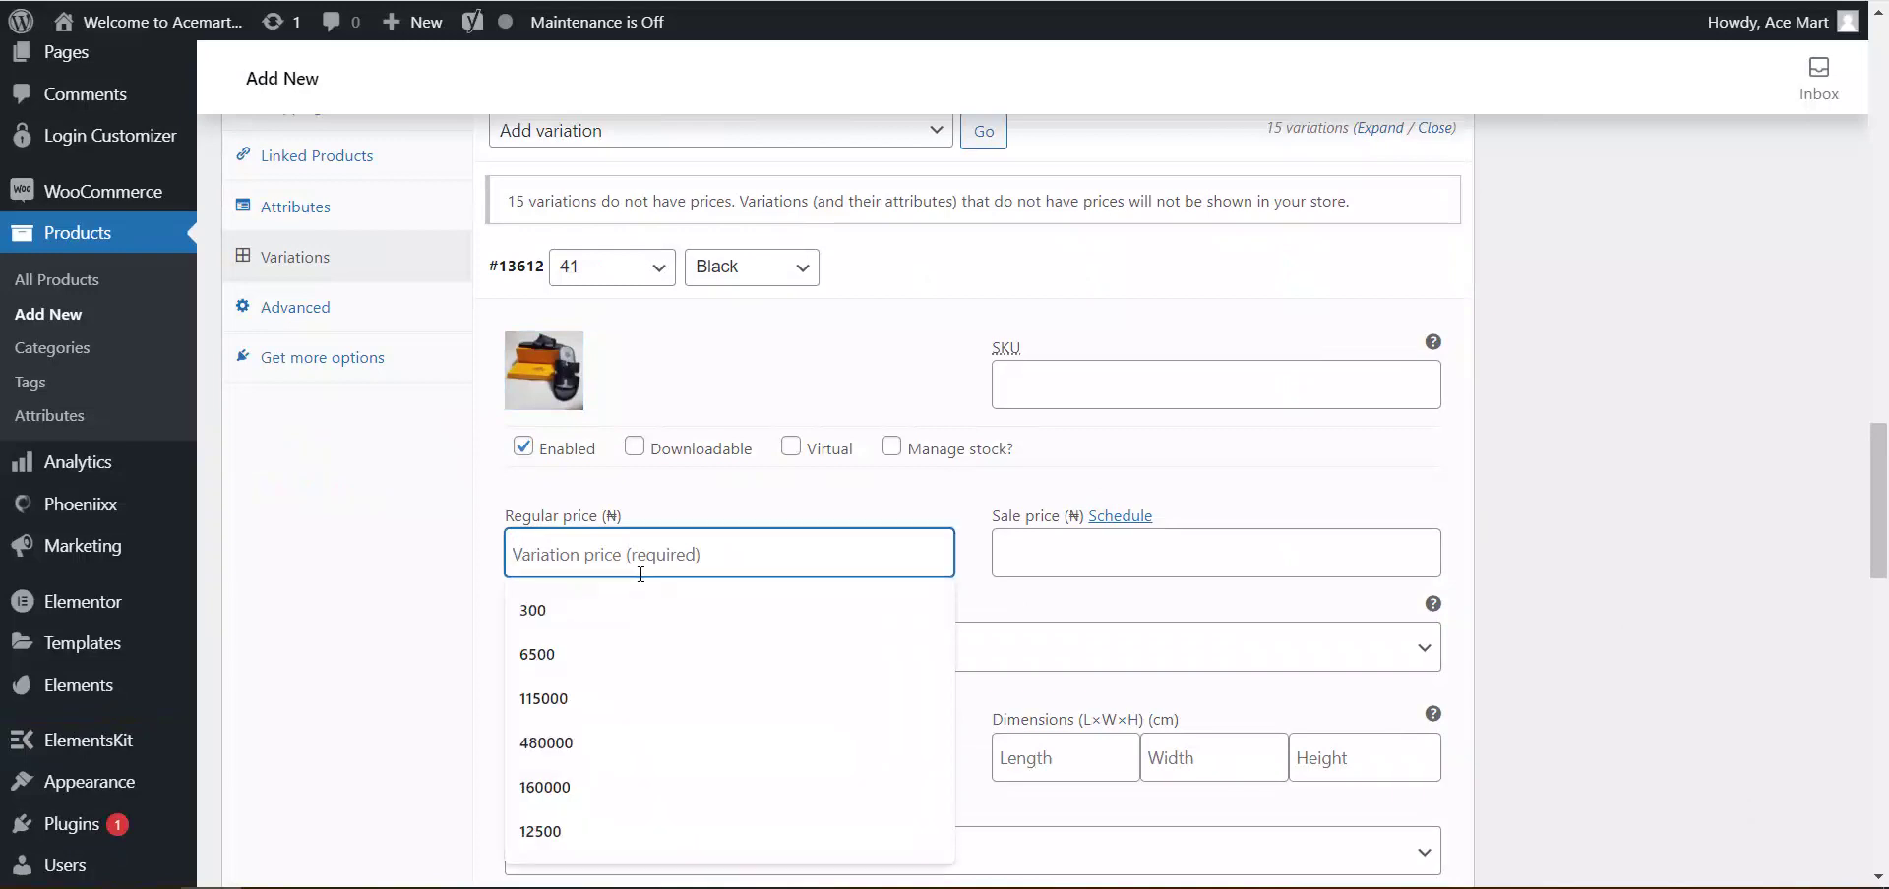
pyautogui.write('1')
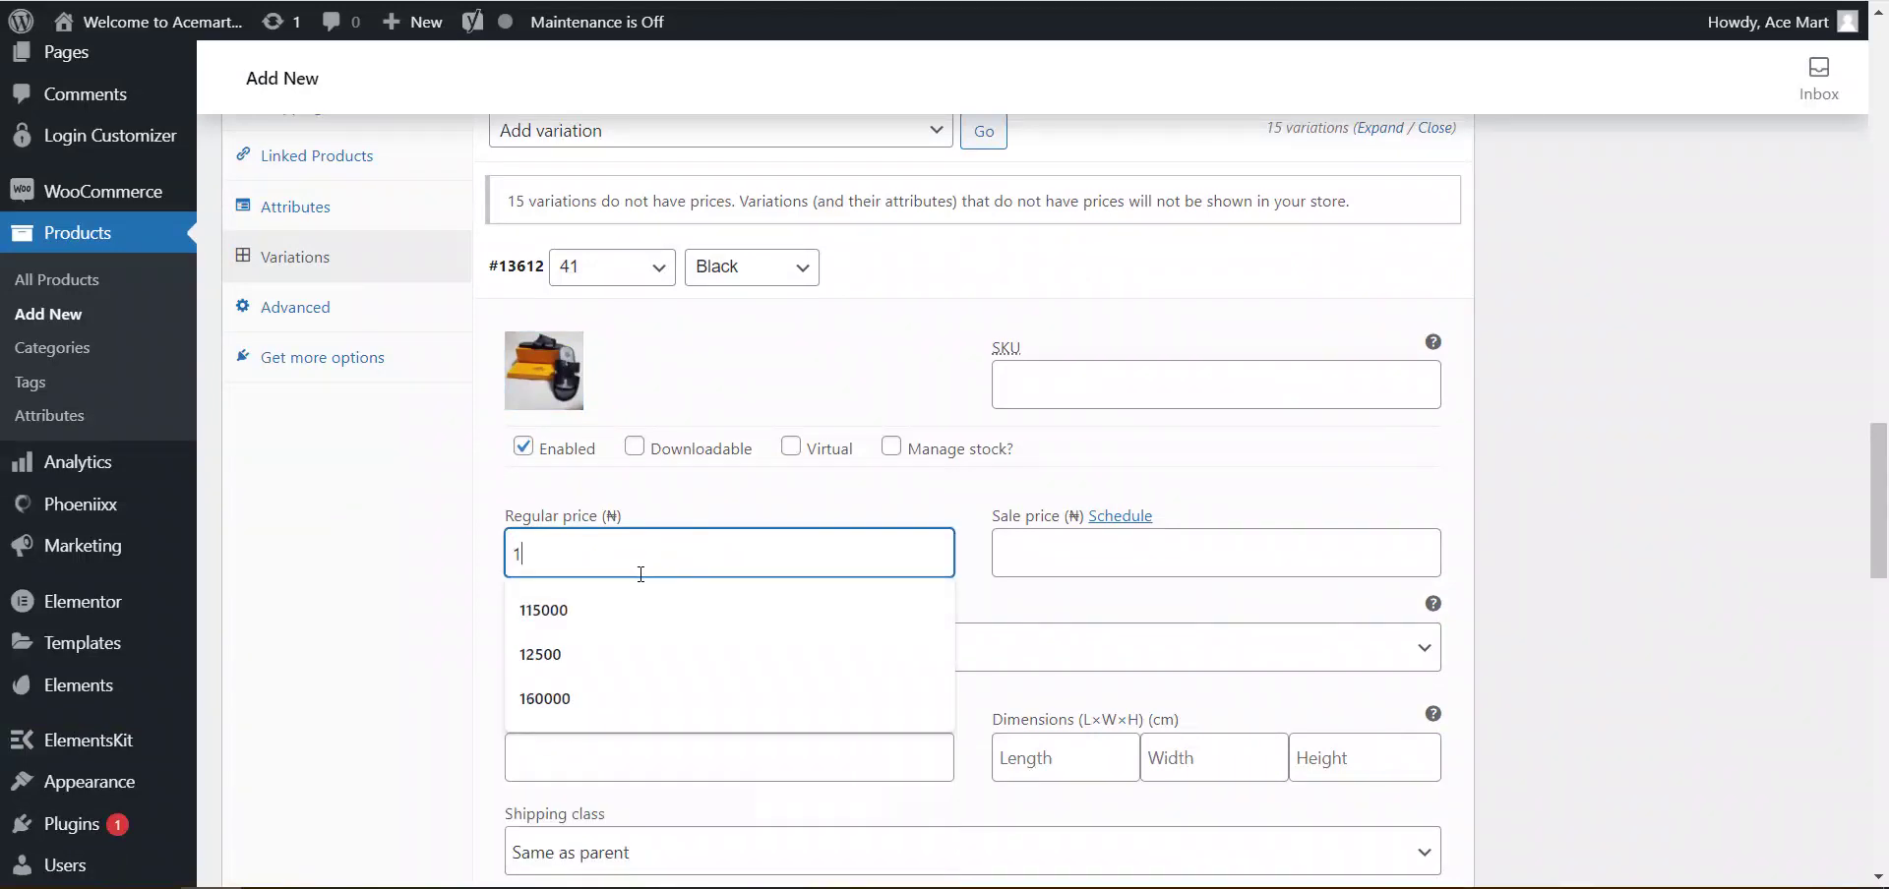
pyautogui.write('000')
pyautogui.doubleClick(597, 566)
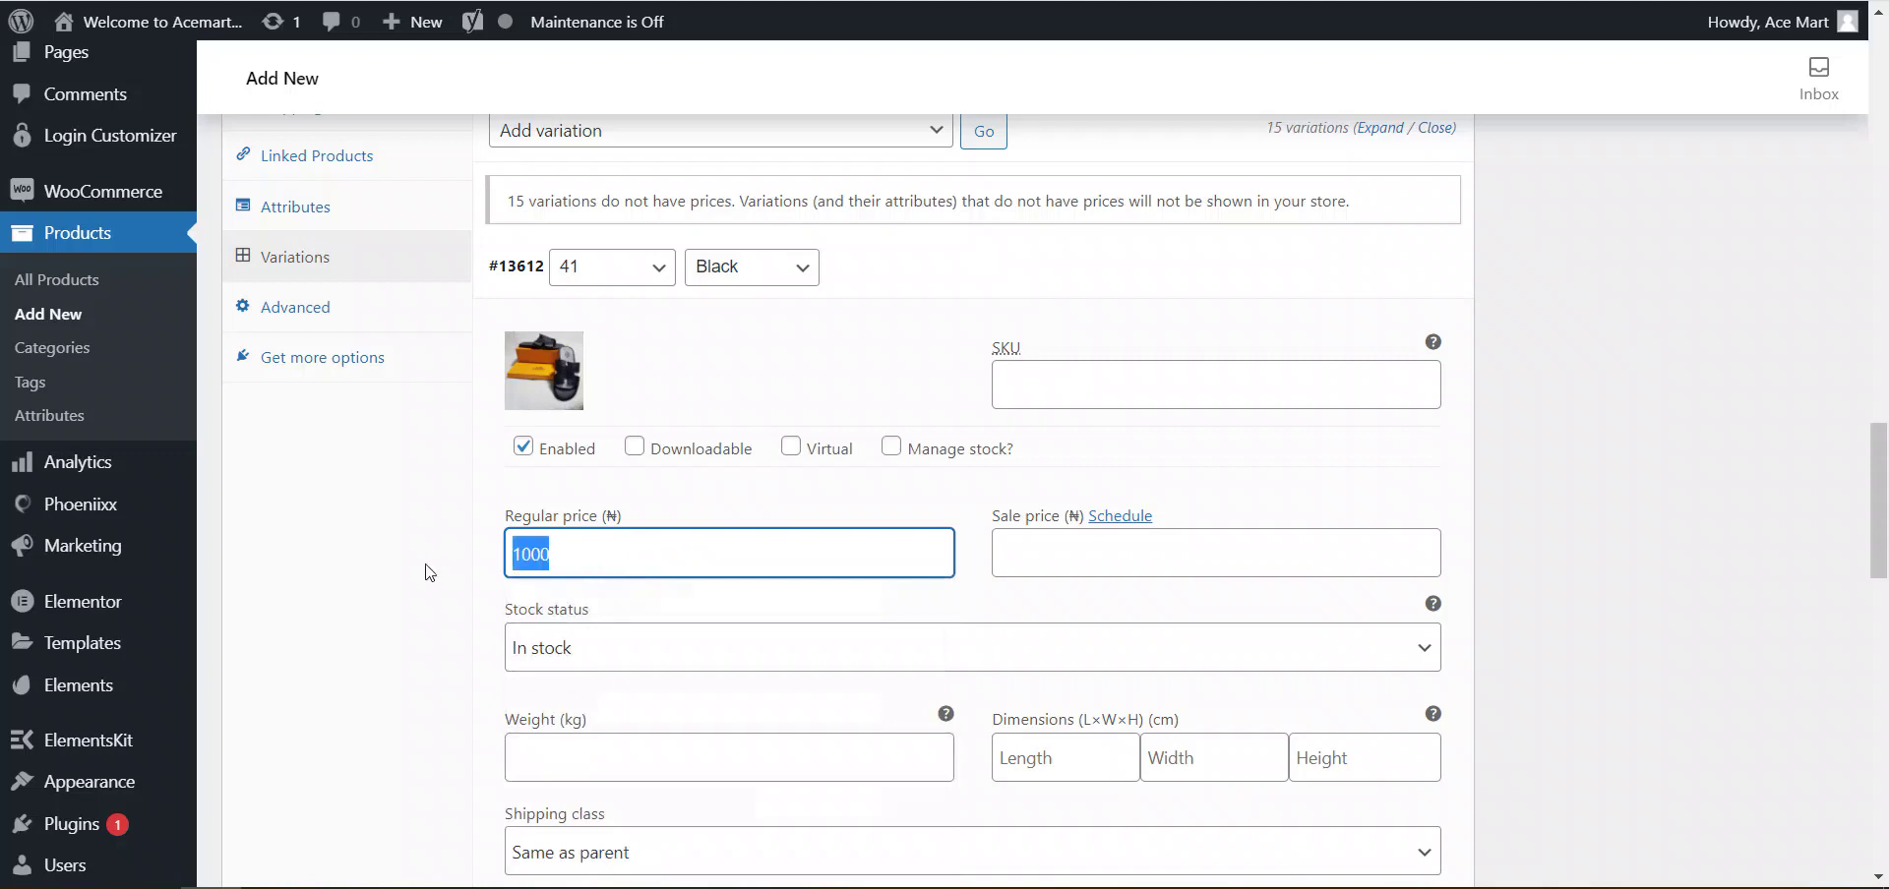
pyautogui.write('11000')
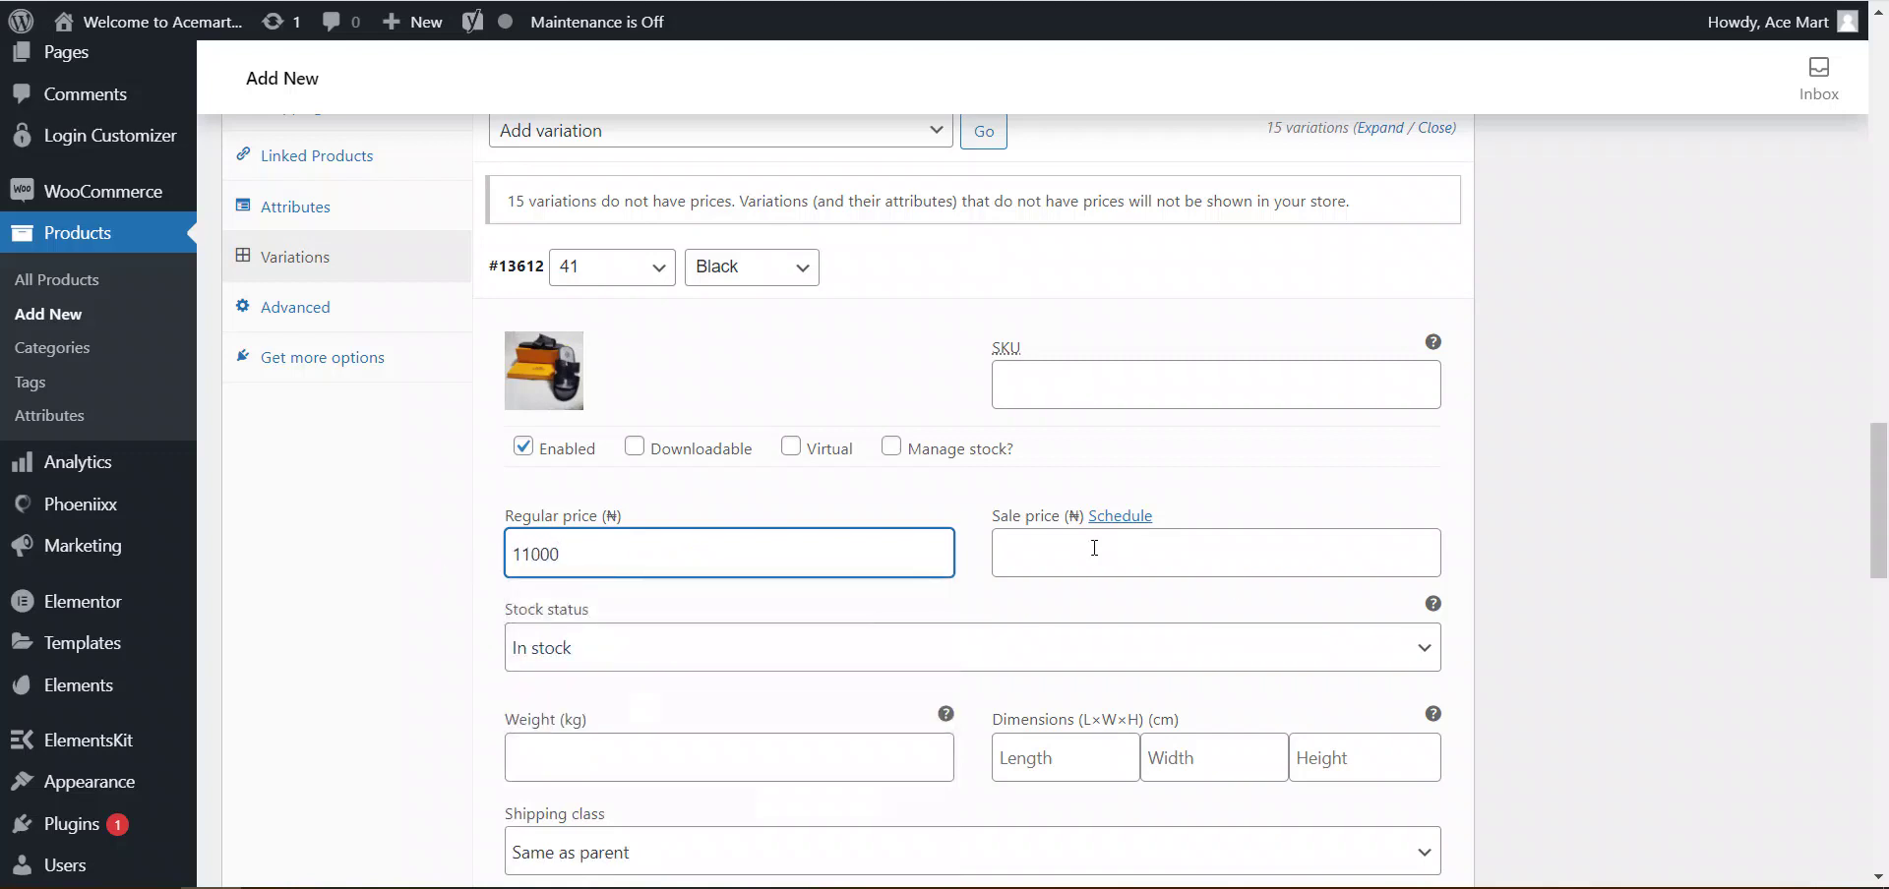
pyautogui.click(1094, 548)
pyautogui.write('10000')
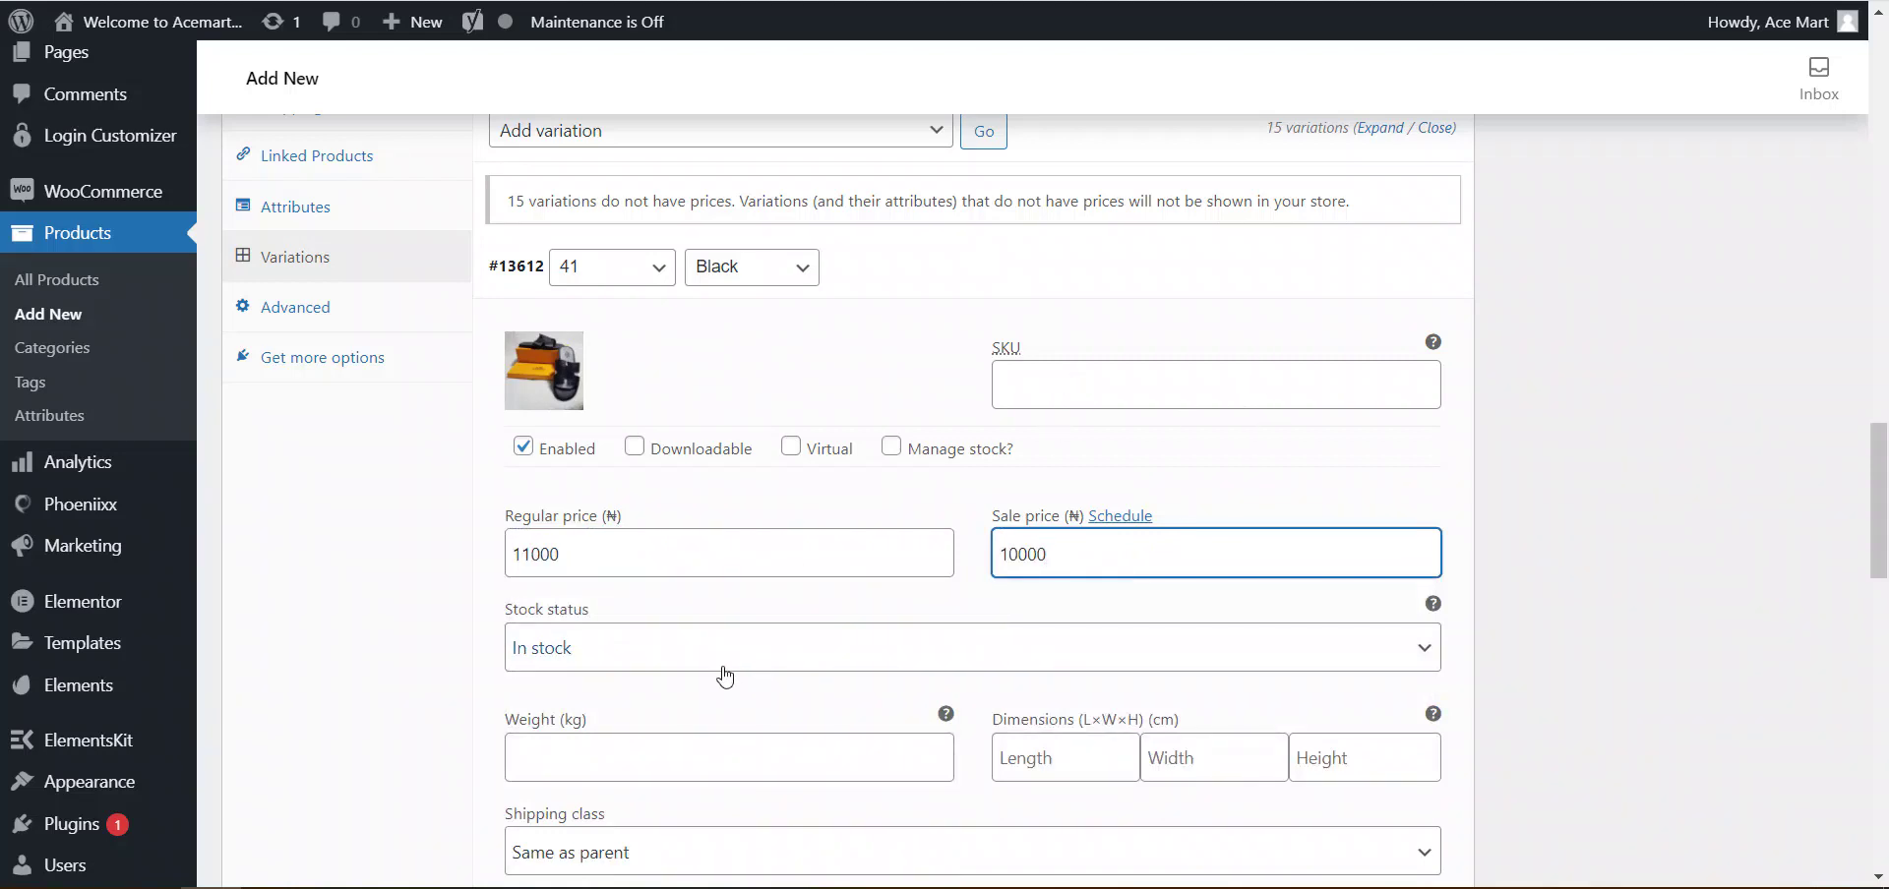
# Step: Switch the variation's stock status to Out of stock and back to In stock
pyautogui.scroll(-2, 777, 522)
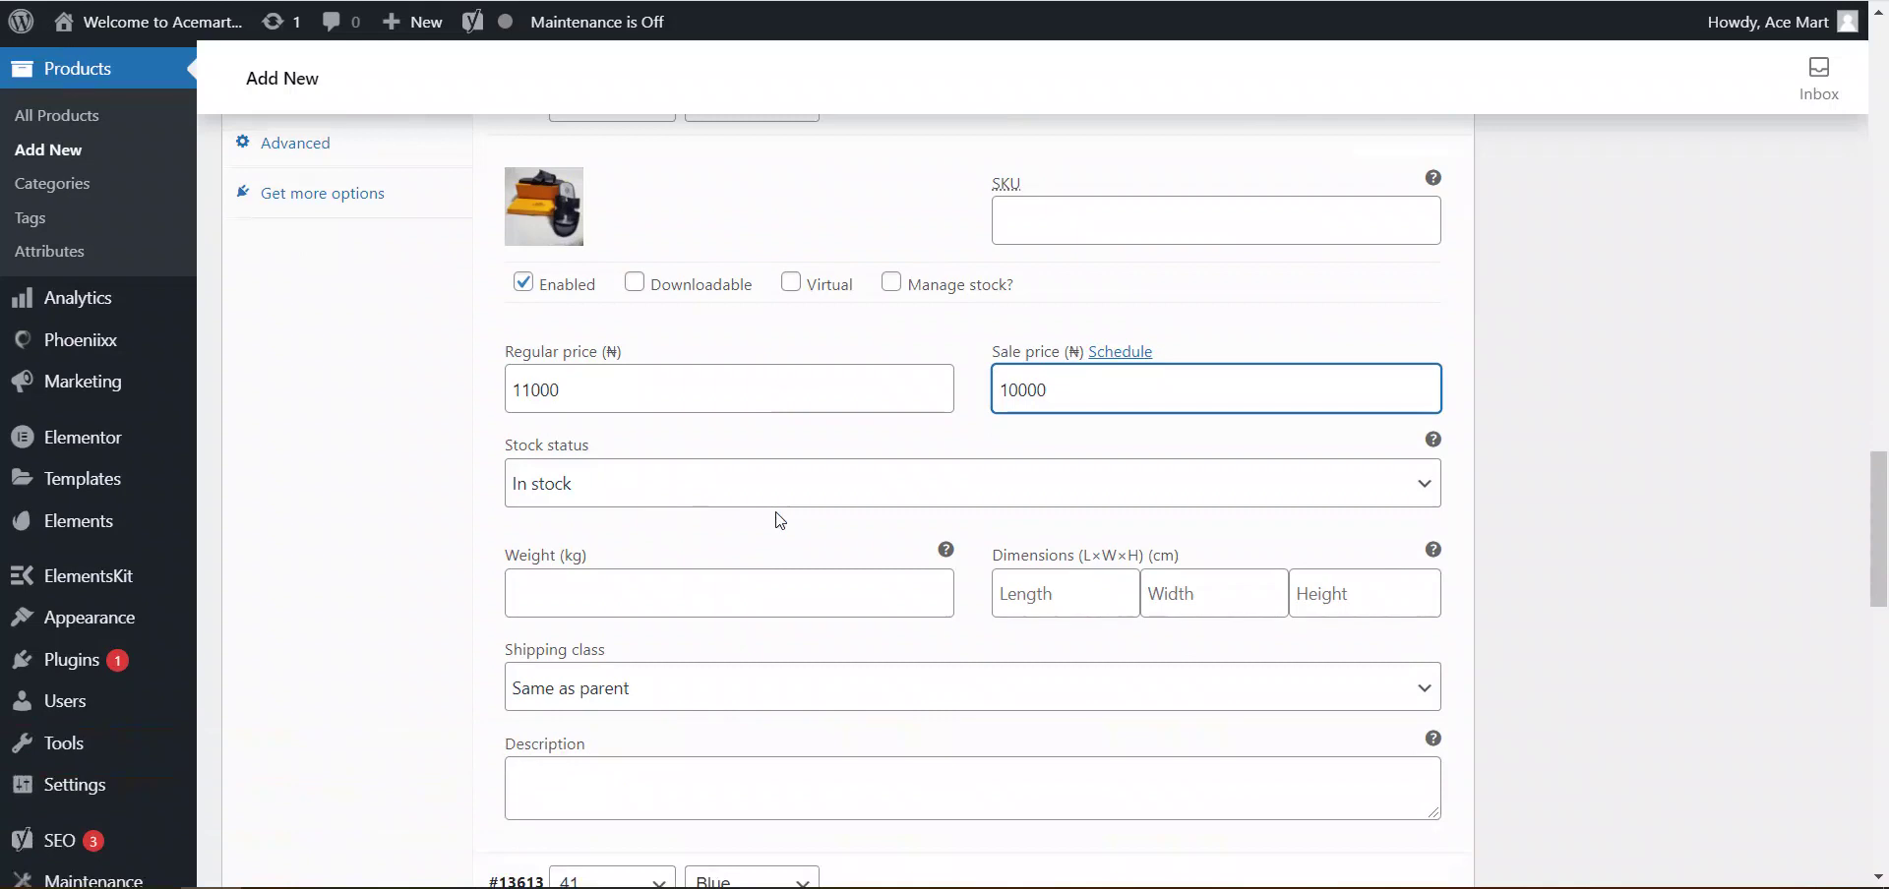
pyautogui.scroll(-2, 780, 520)
pyautogui.click(763, 337)
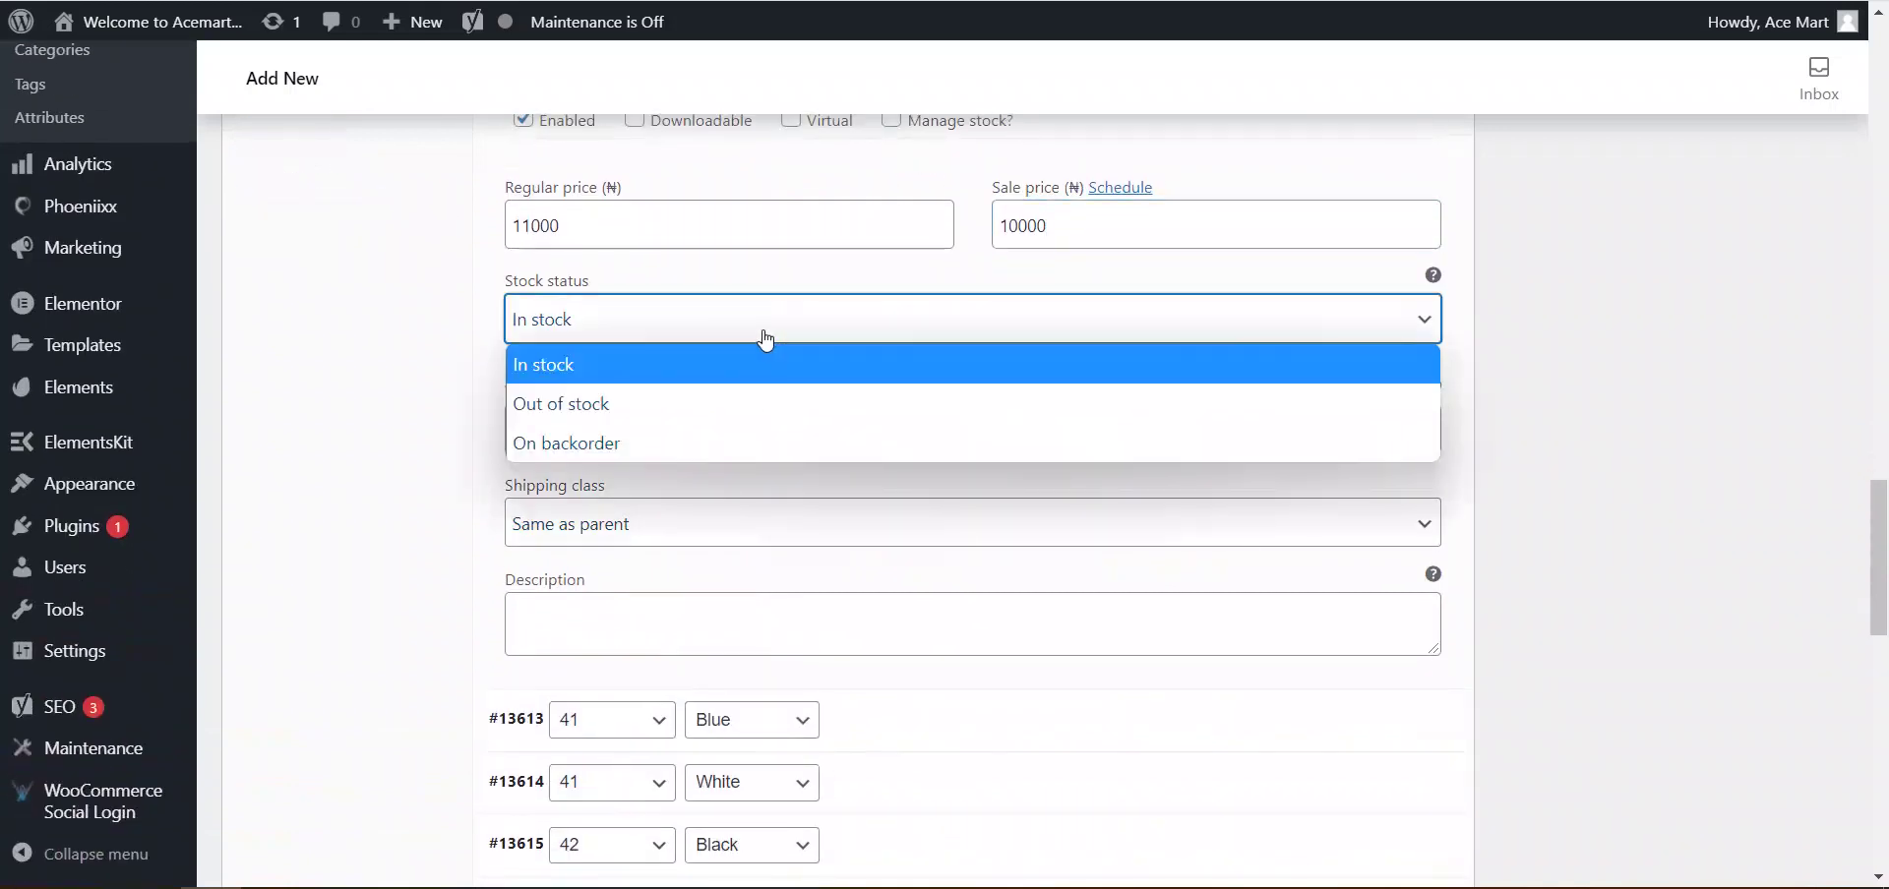
pyautogui.click(657, 410)
pyautogui.click(700, 324)
pyautogui.click(679, 368)
pyautogui.scroll(2, 866, 333)
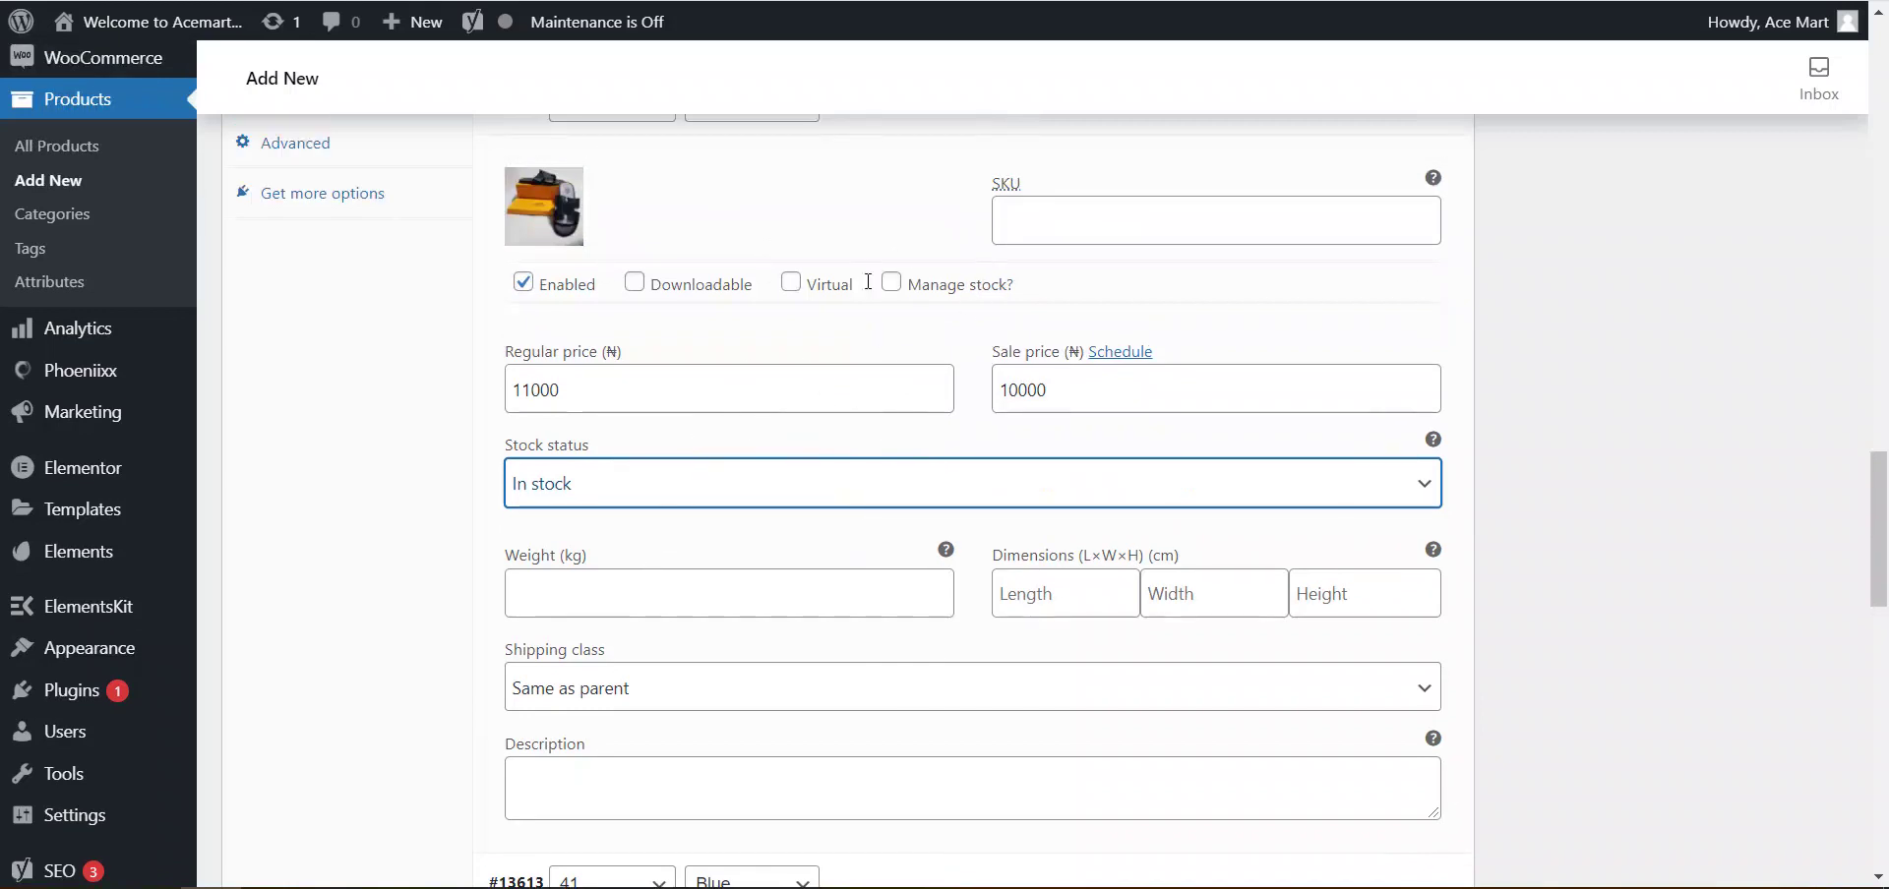
# Step: Leave Virtual unticked and enable stock management with a quantity of 50
pyautogui.click(791, 282)
pyautogui.click(791, 283)
pyautogui.click(891, 283)
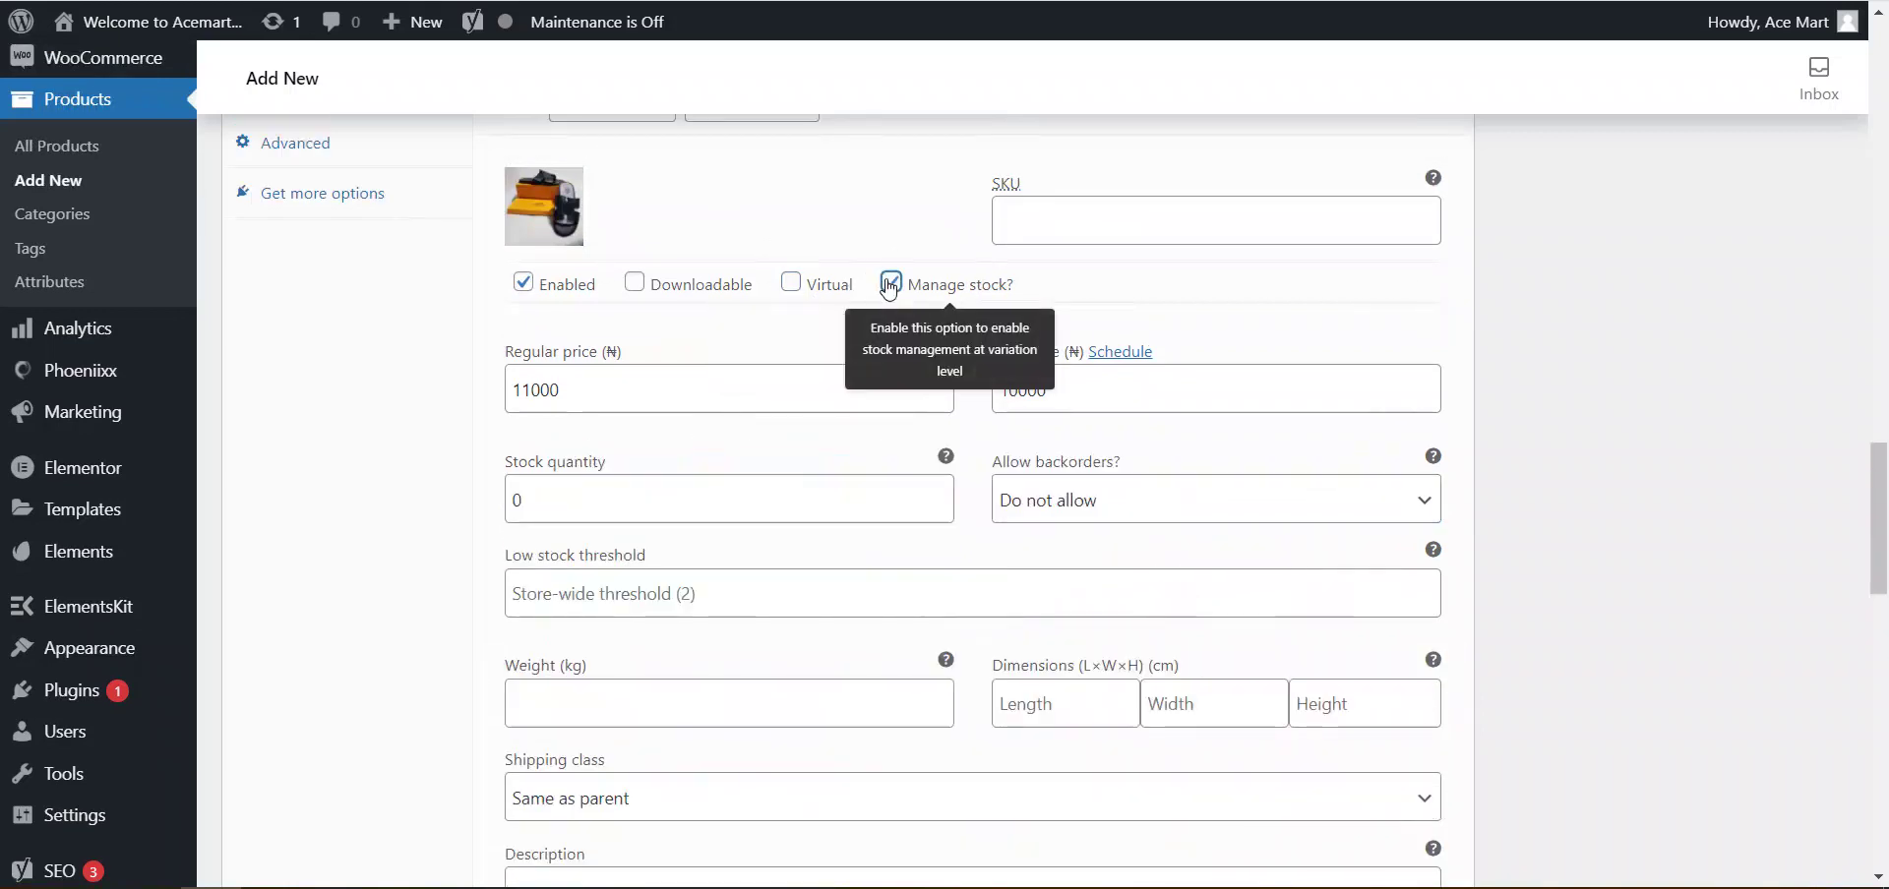
pyautogui.moveTo(570, 506); pyautogui.dragTo(469, 516)
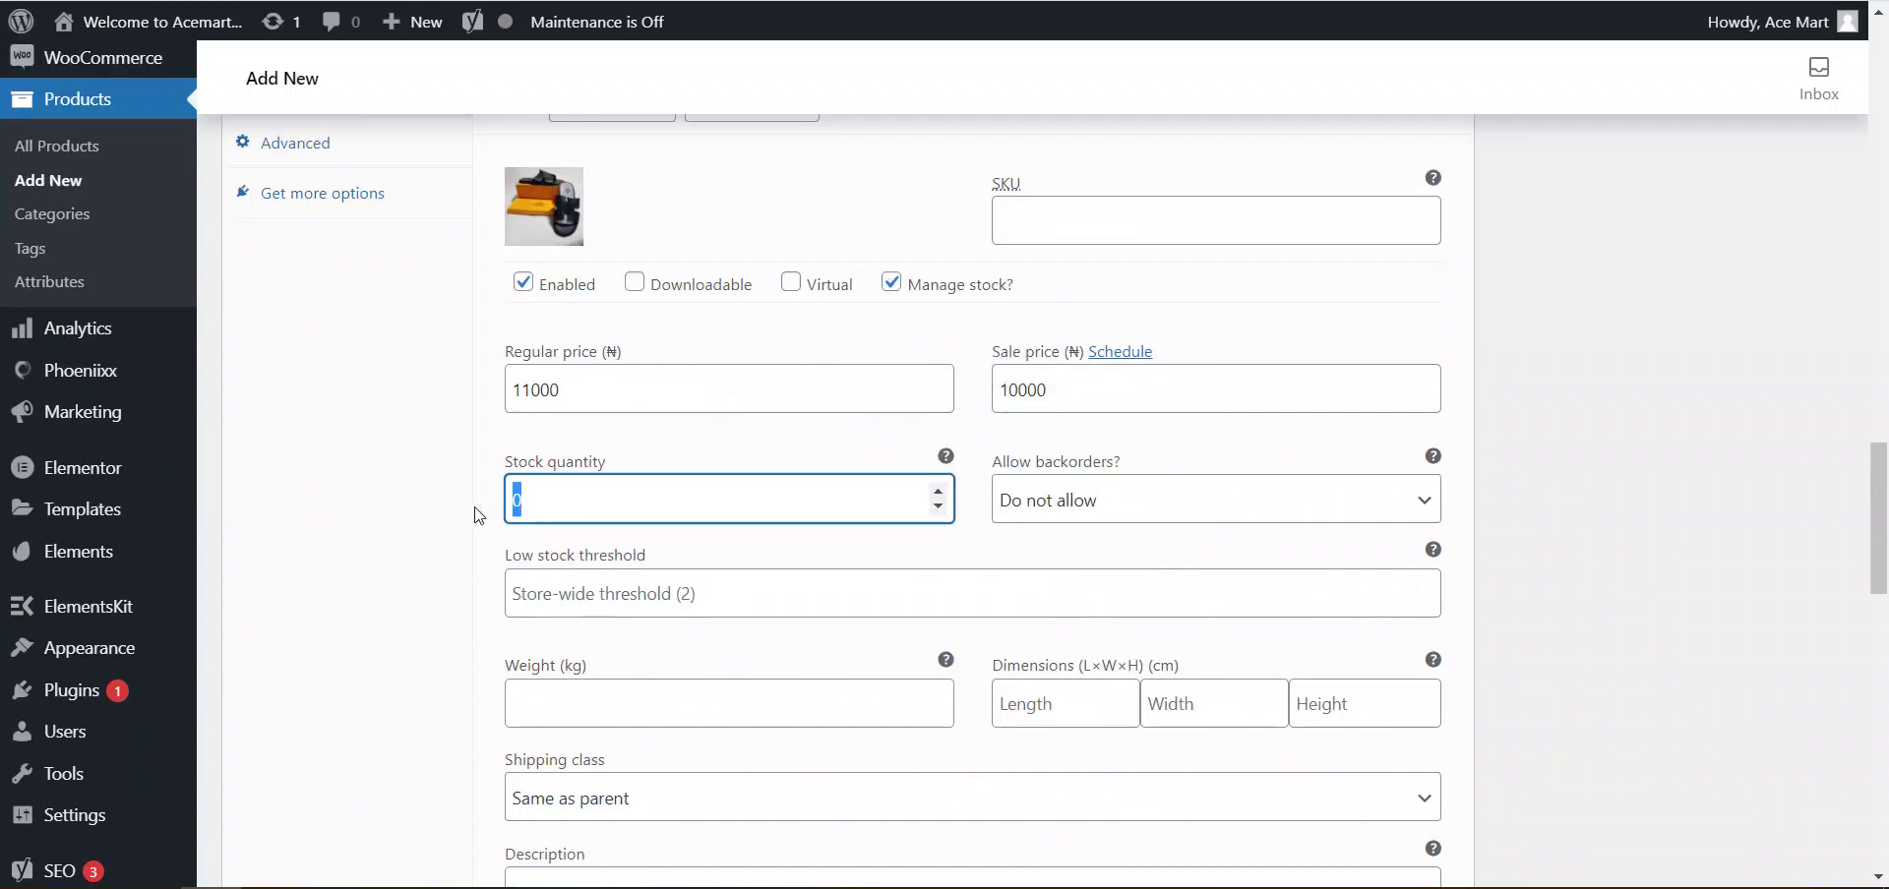
pyautogui.write('50')
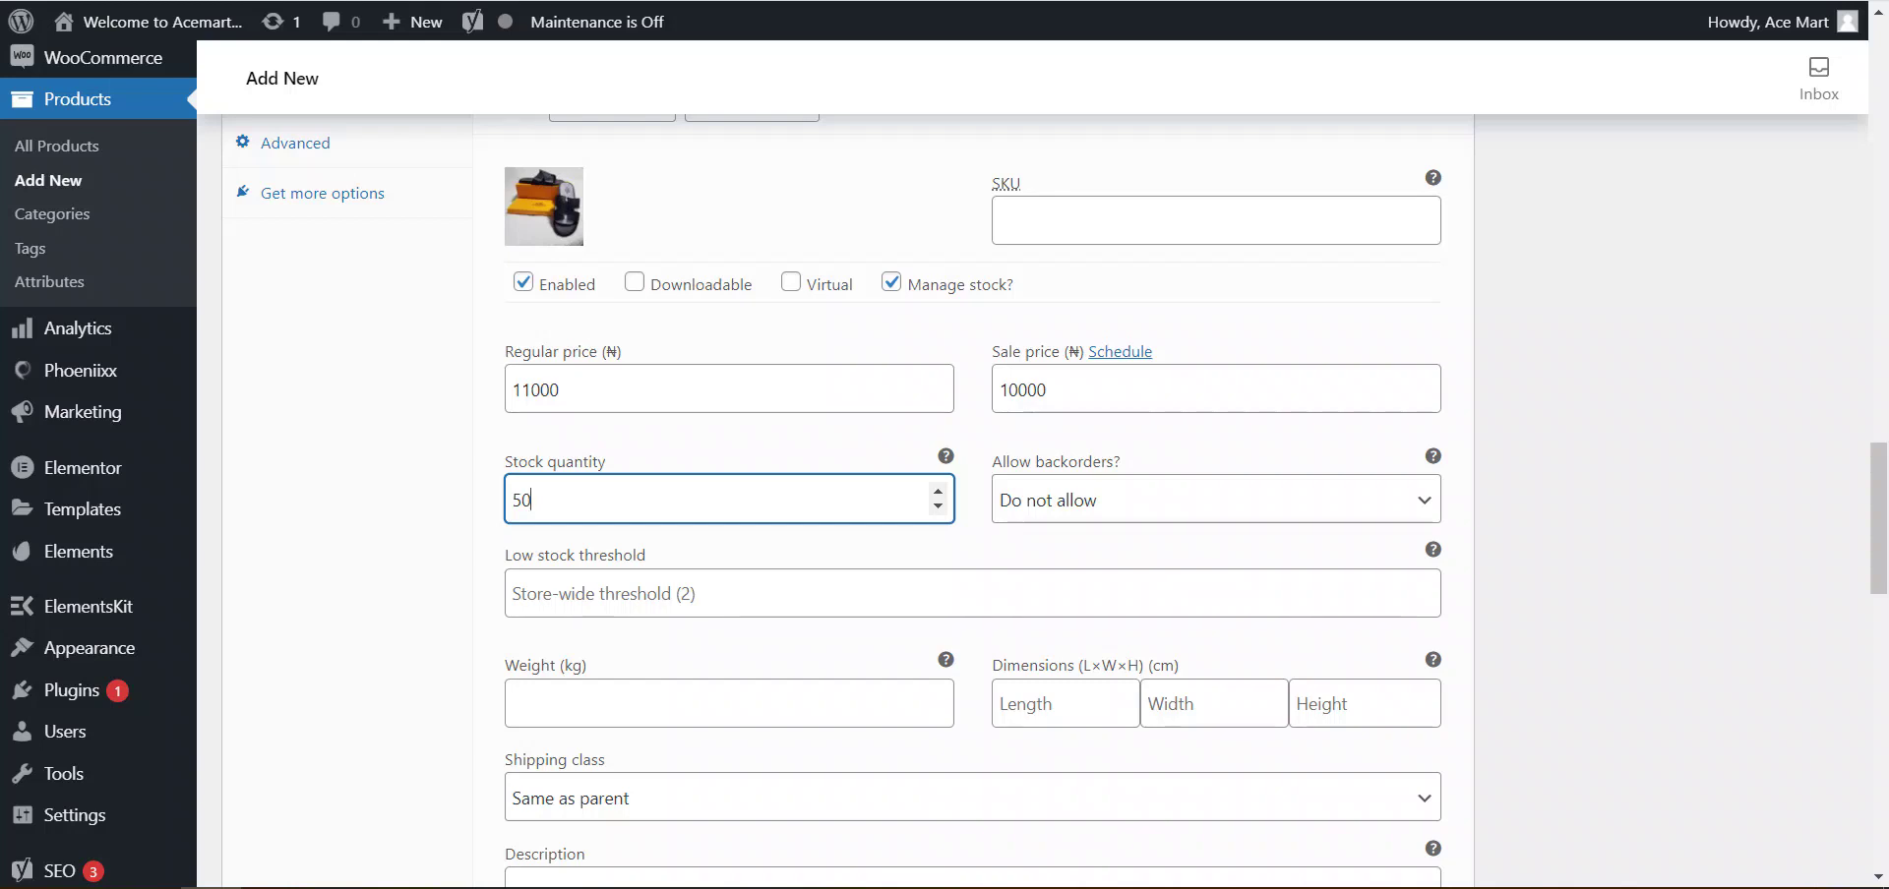
# Step: Turn stock management back off for variation #13612
pyautogui.scroll(5, 807, 744)
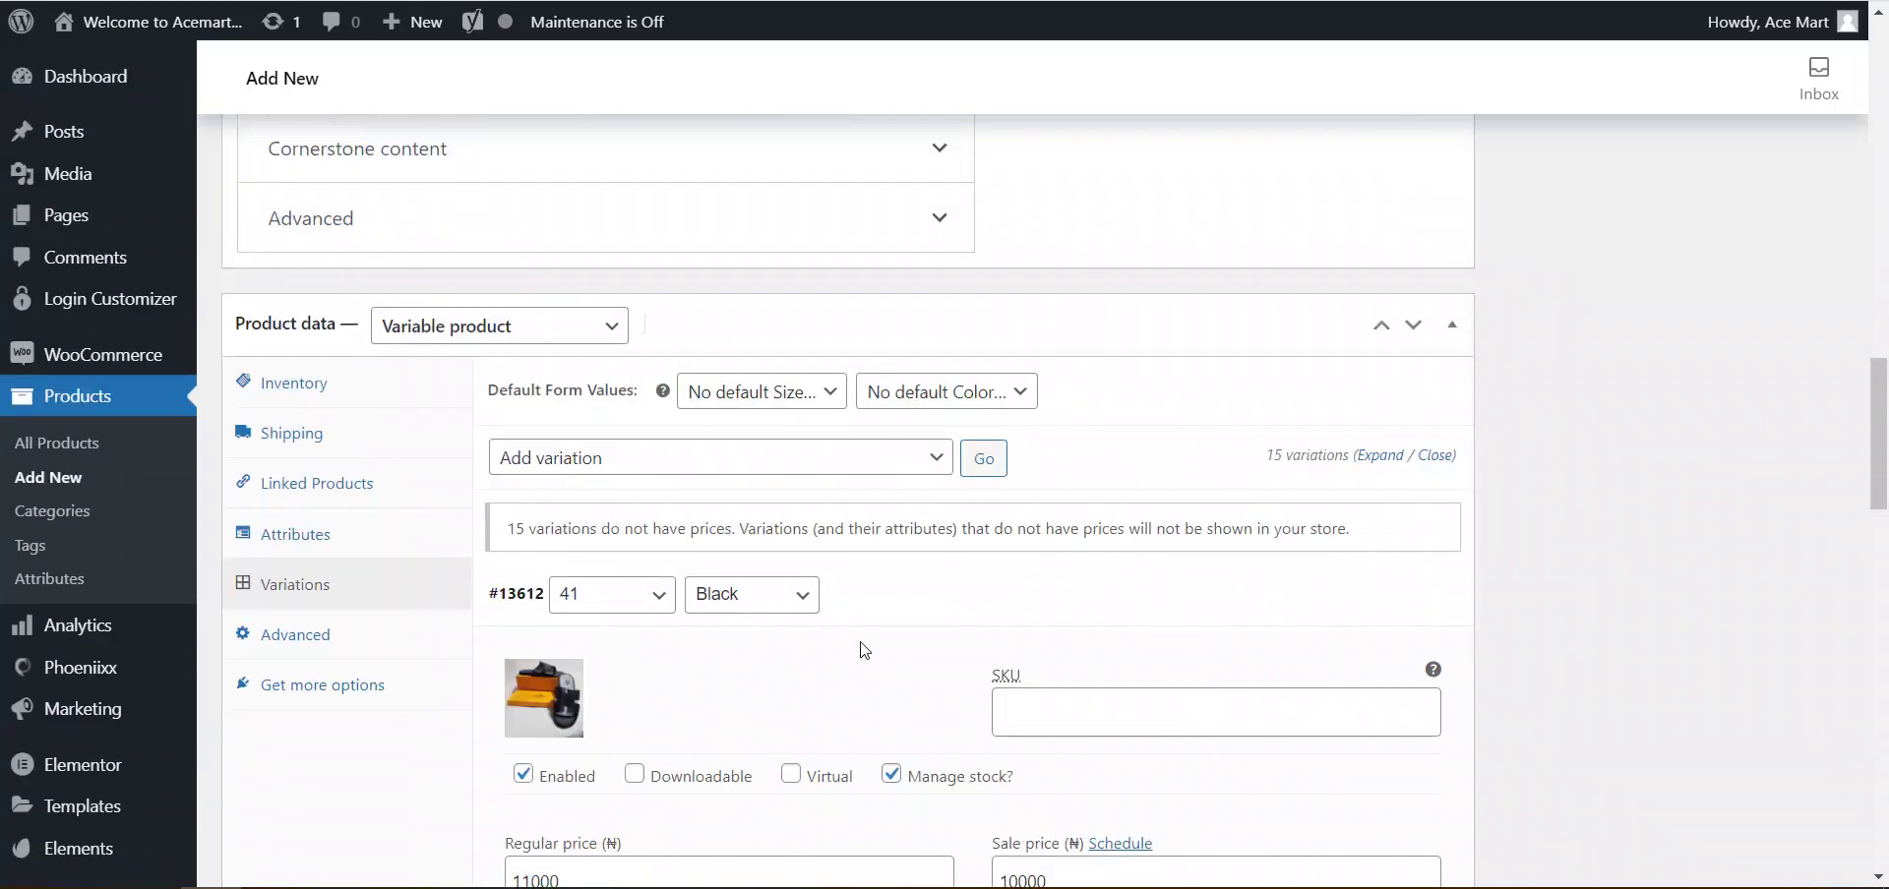
pyautogui.scroll(-8, 866, 650)
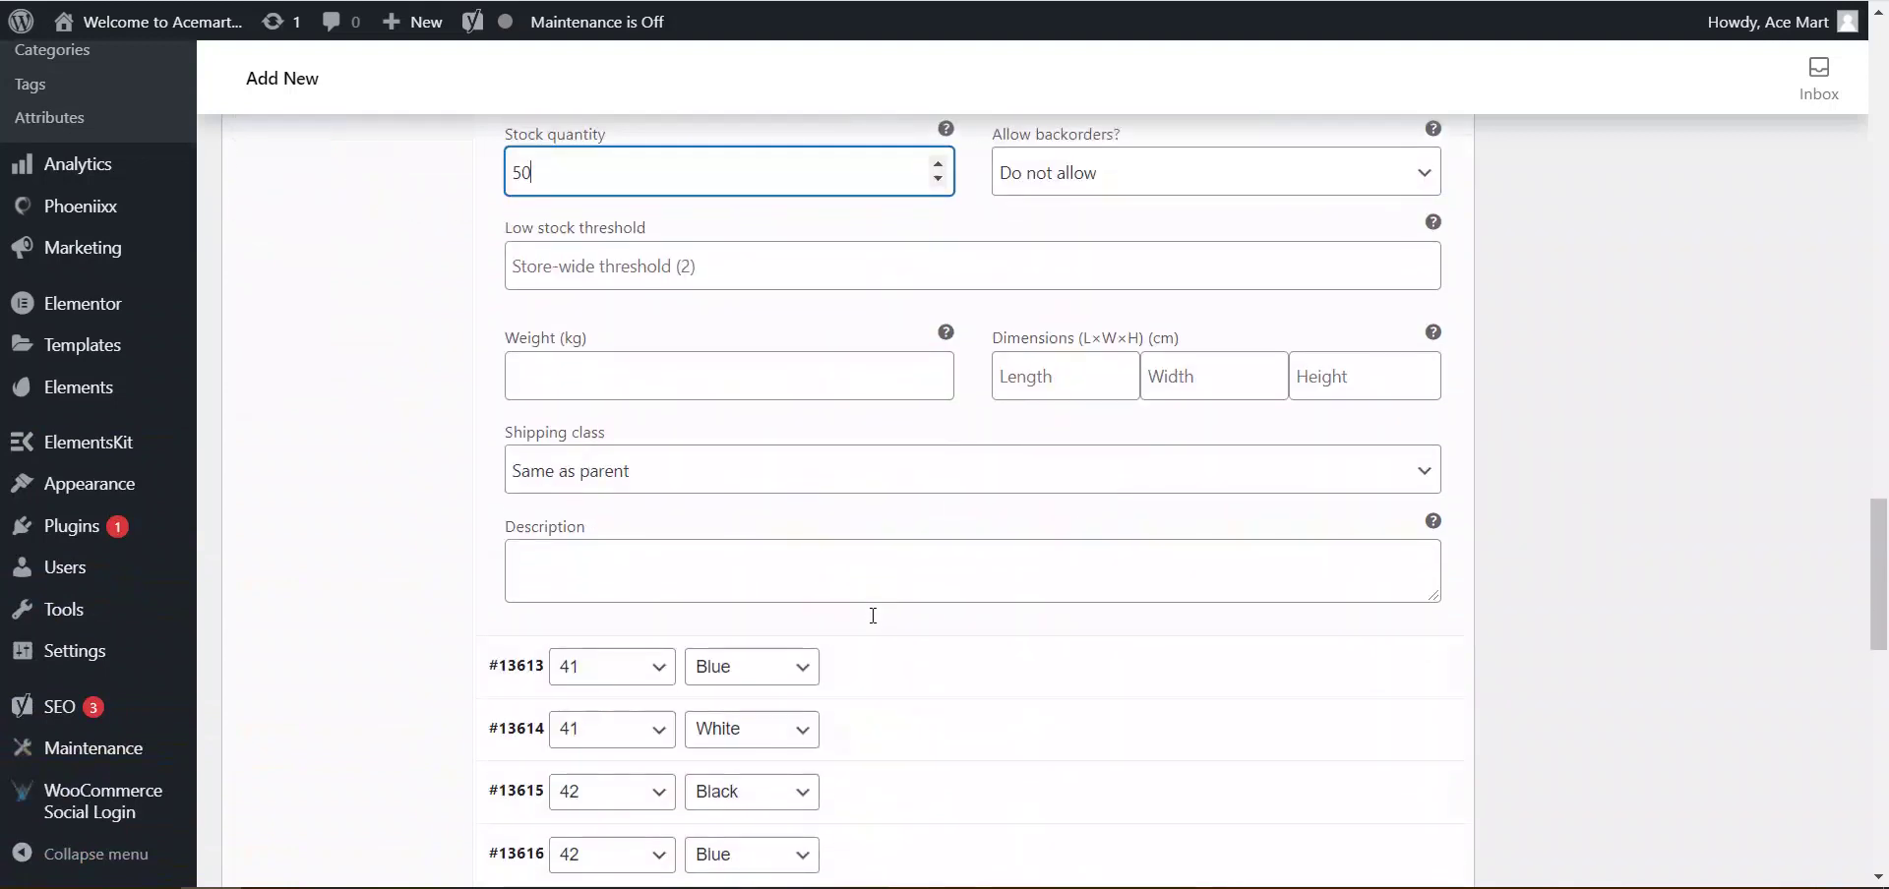
pyautogui.scroll(2, 879, 618)
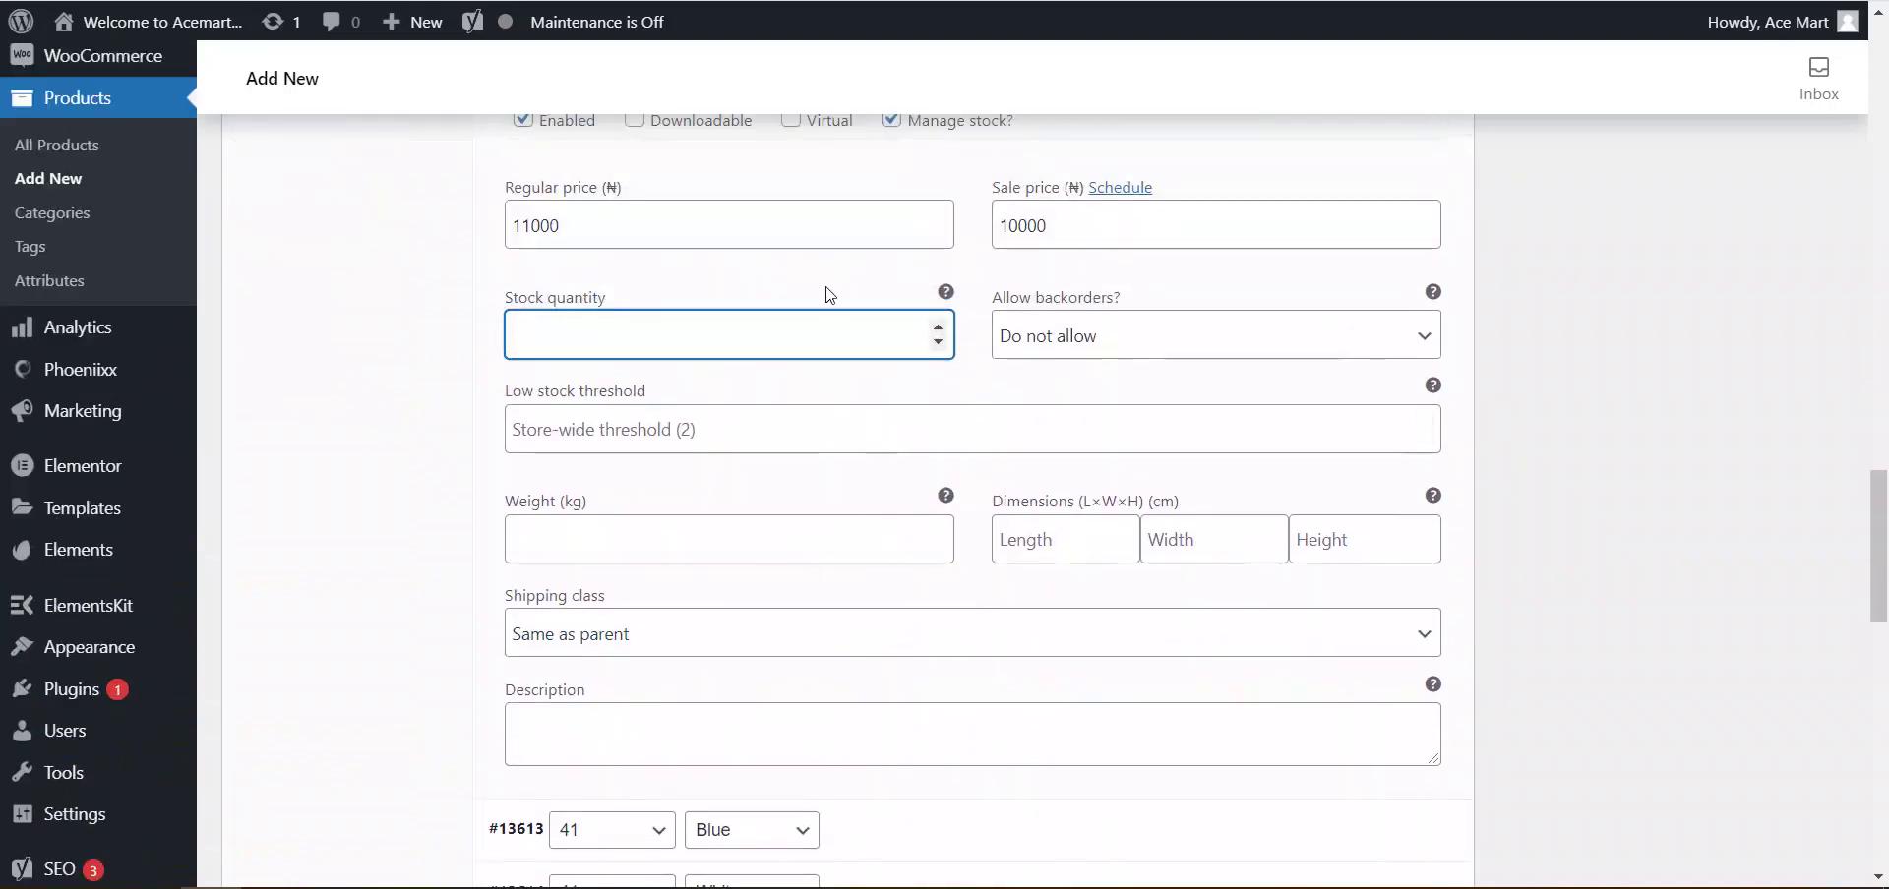
pyautogui.scroll(3, 827, 293)
pyautogui.click(891, 448)
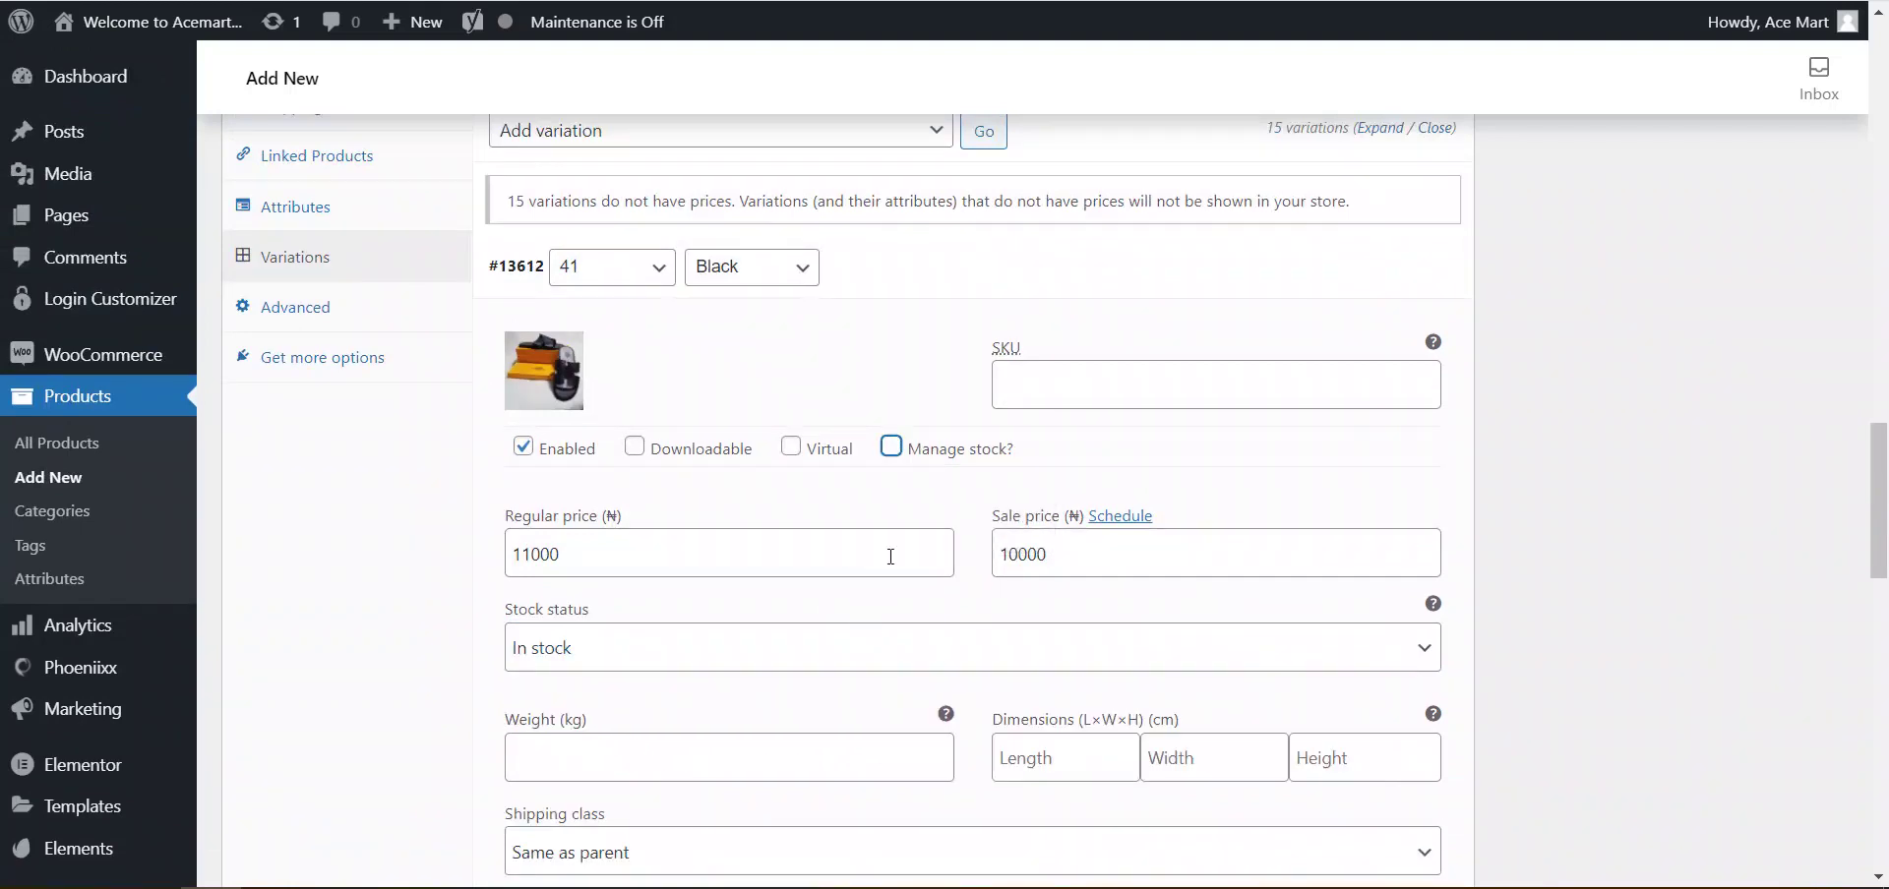
pyautogui.scroll(-2, 892, 562)
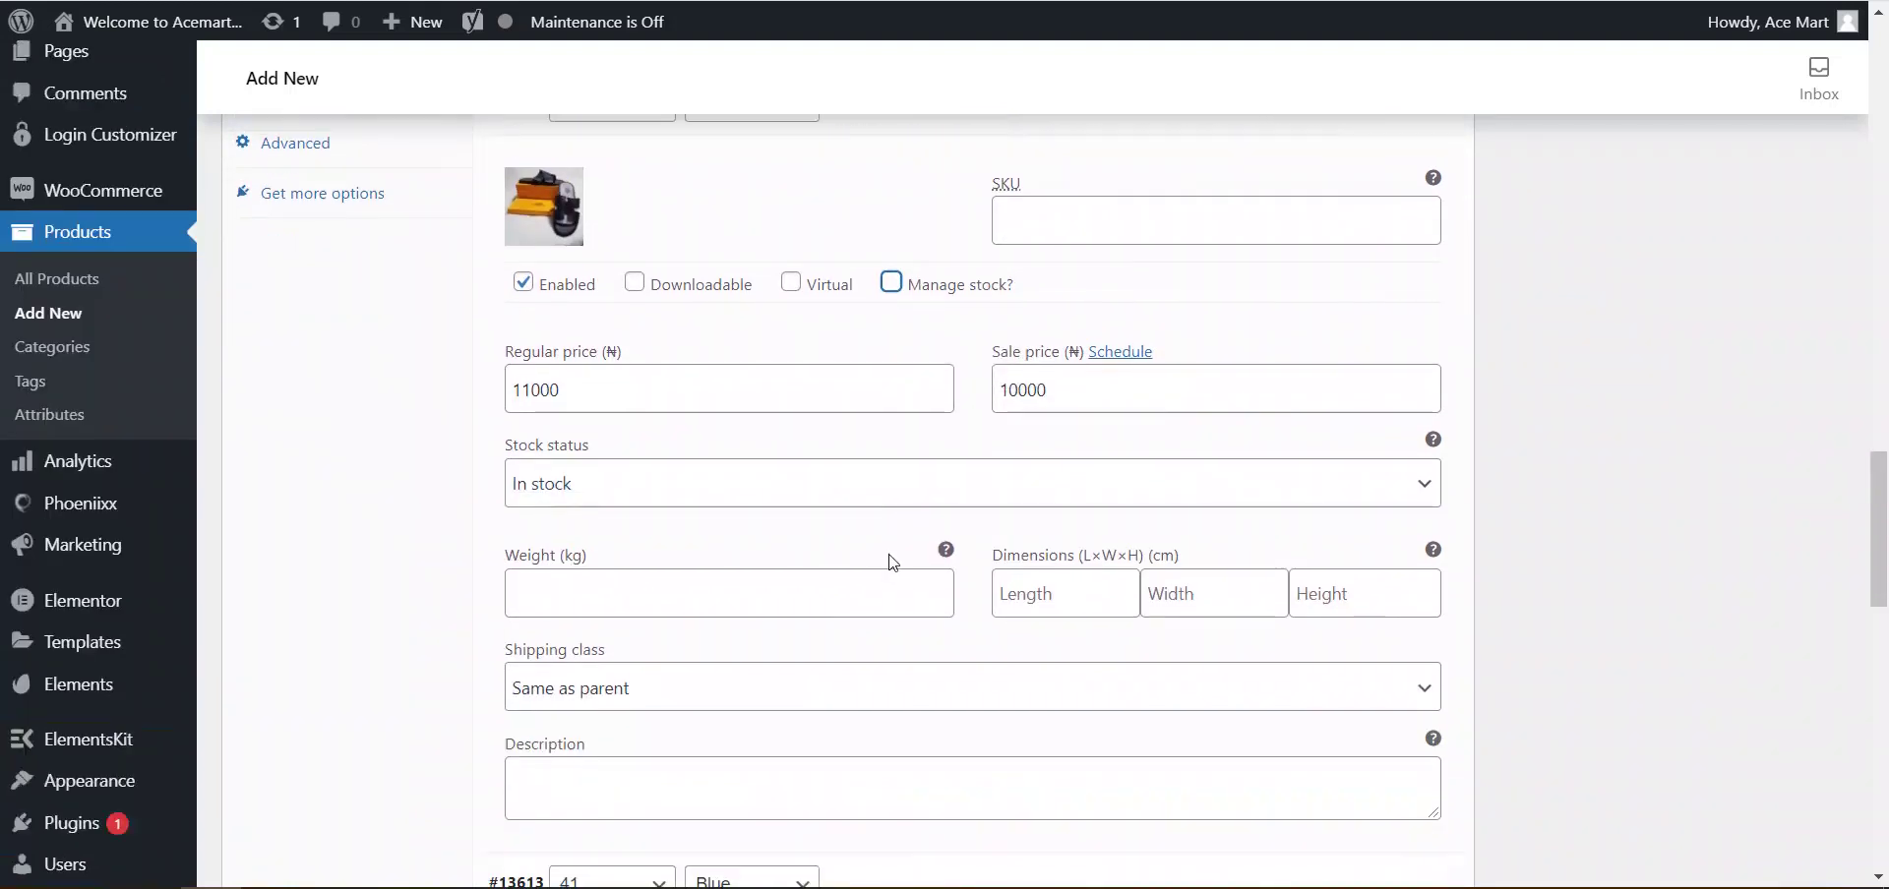
pyautogui.scroll(-2, 892, 562)
pyautogui.scroll(5, 777, 561)
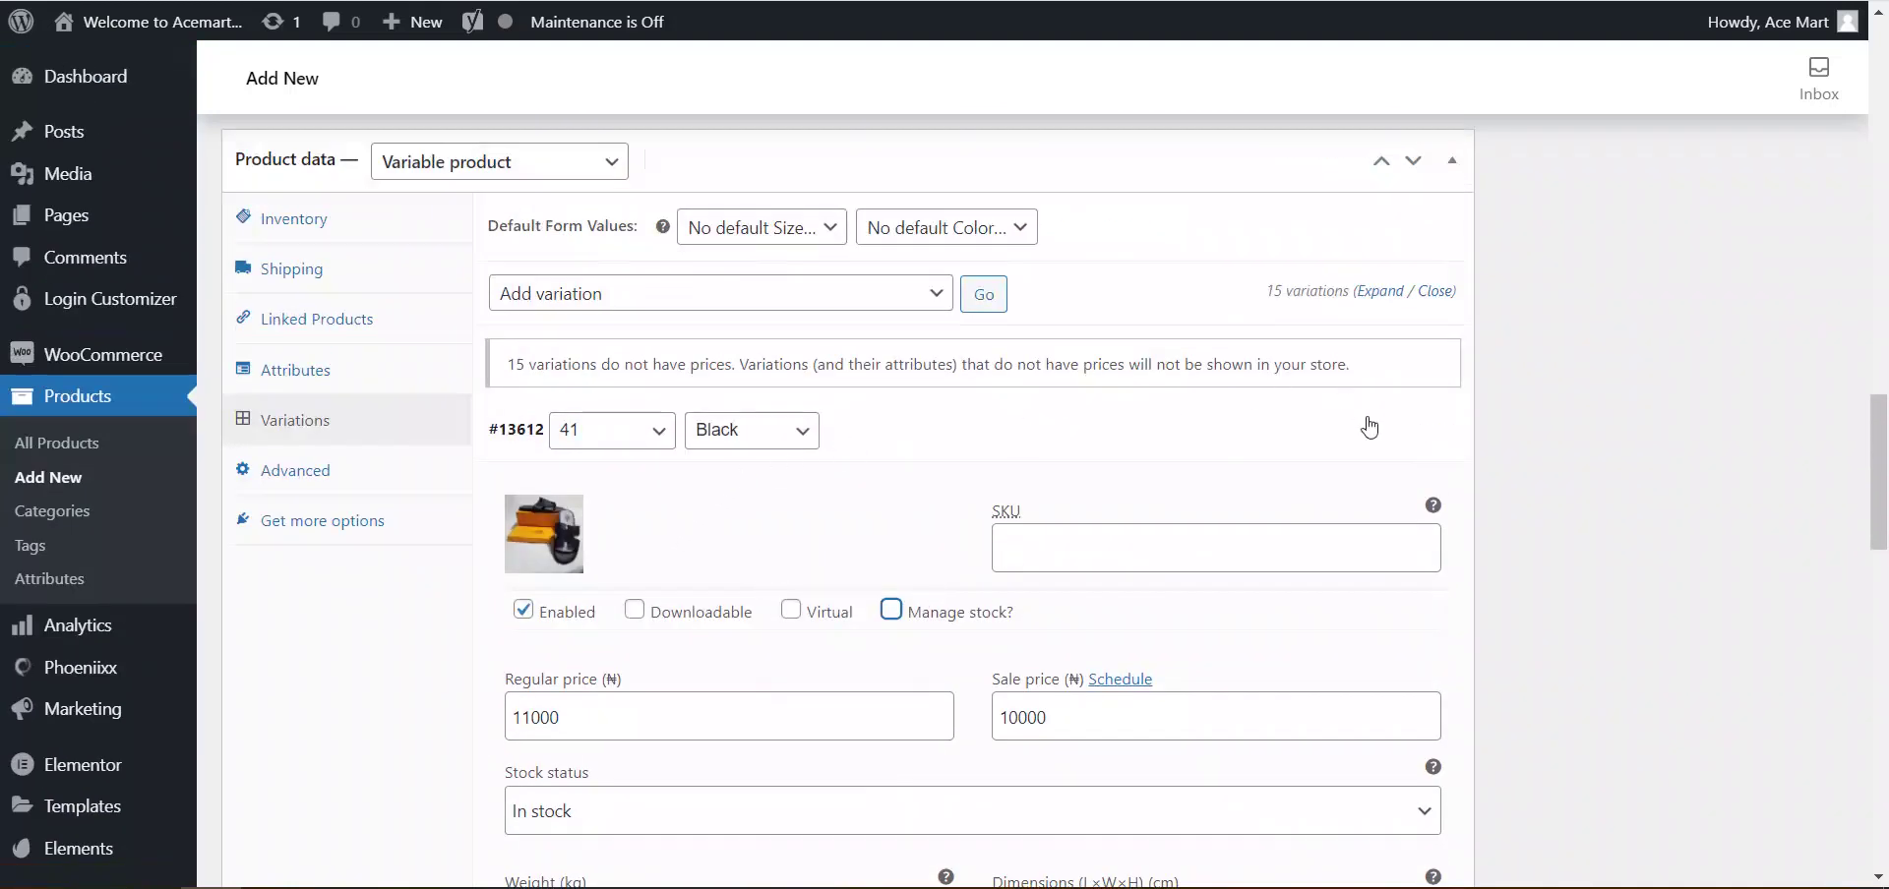
# Step: Expand variation #13615 (size 42, Black) and give it the black sandal photo
pyautogui.click(1375, 438)
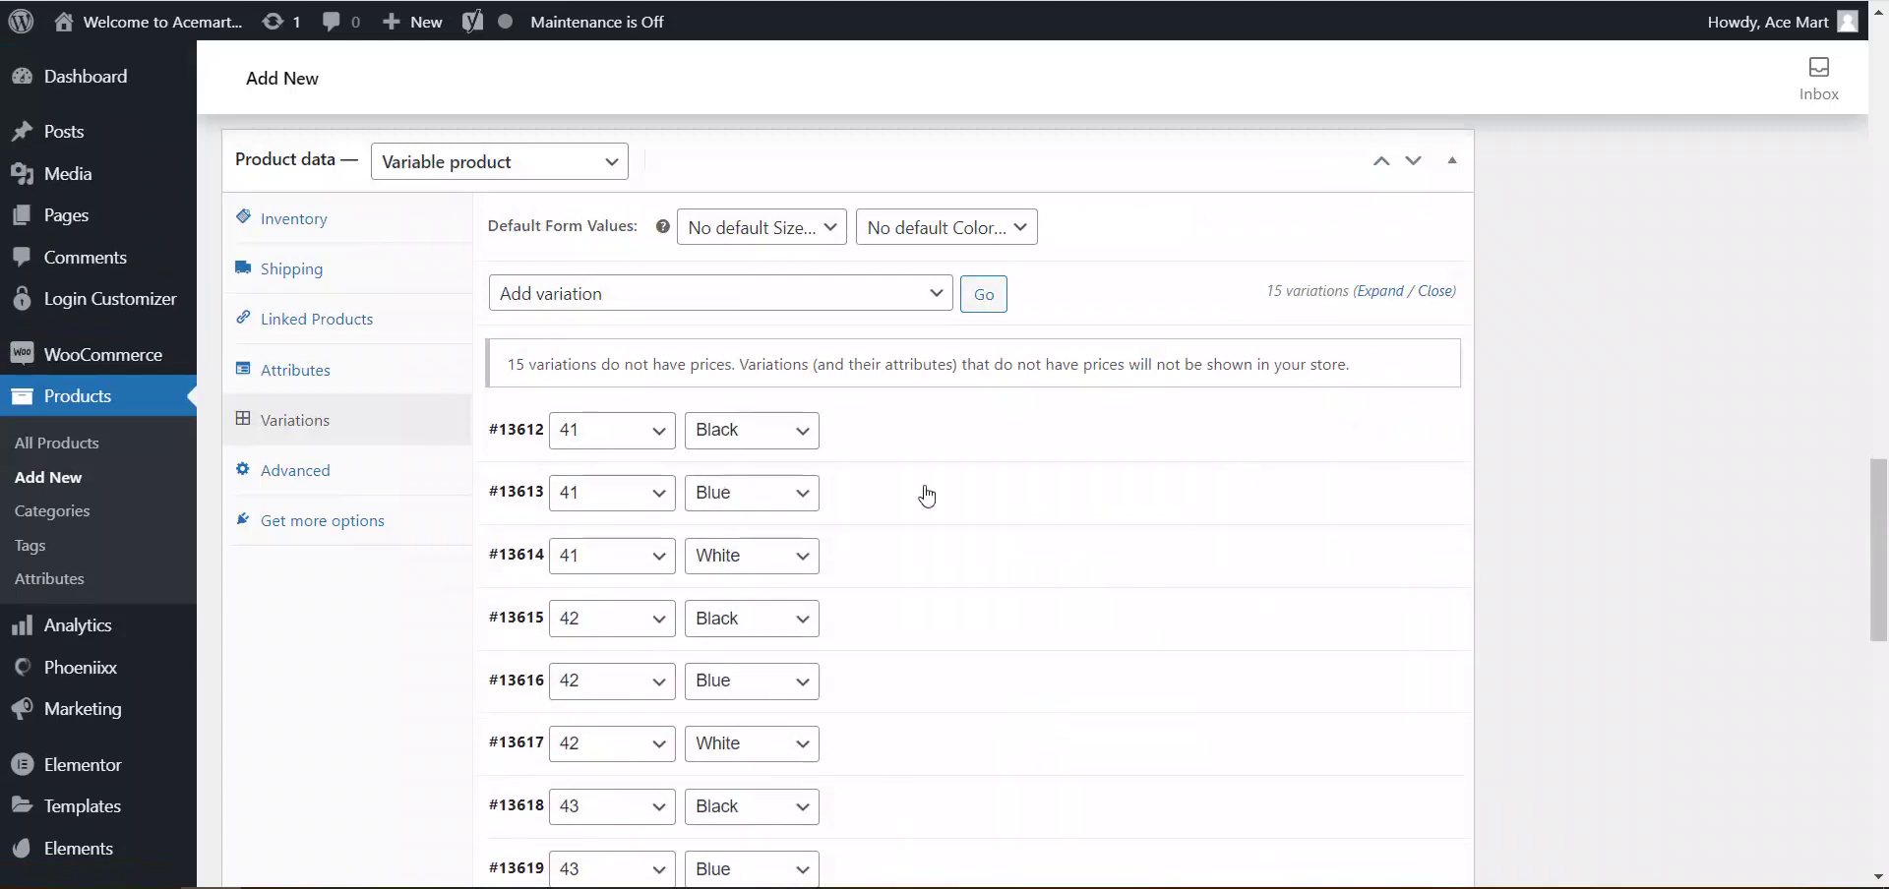
pyautogui.click(1386, 499)
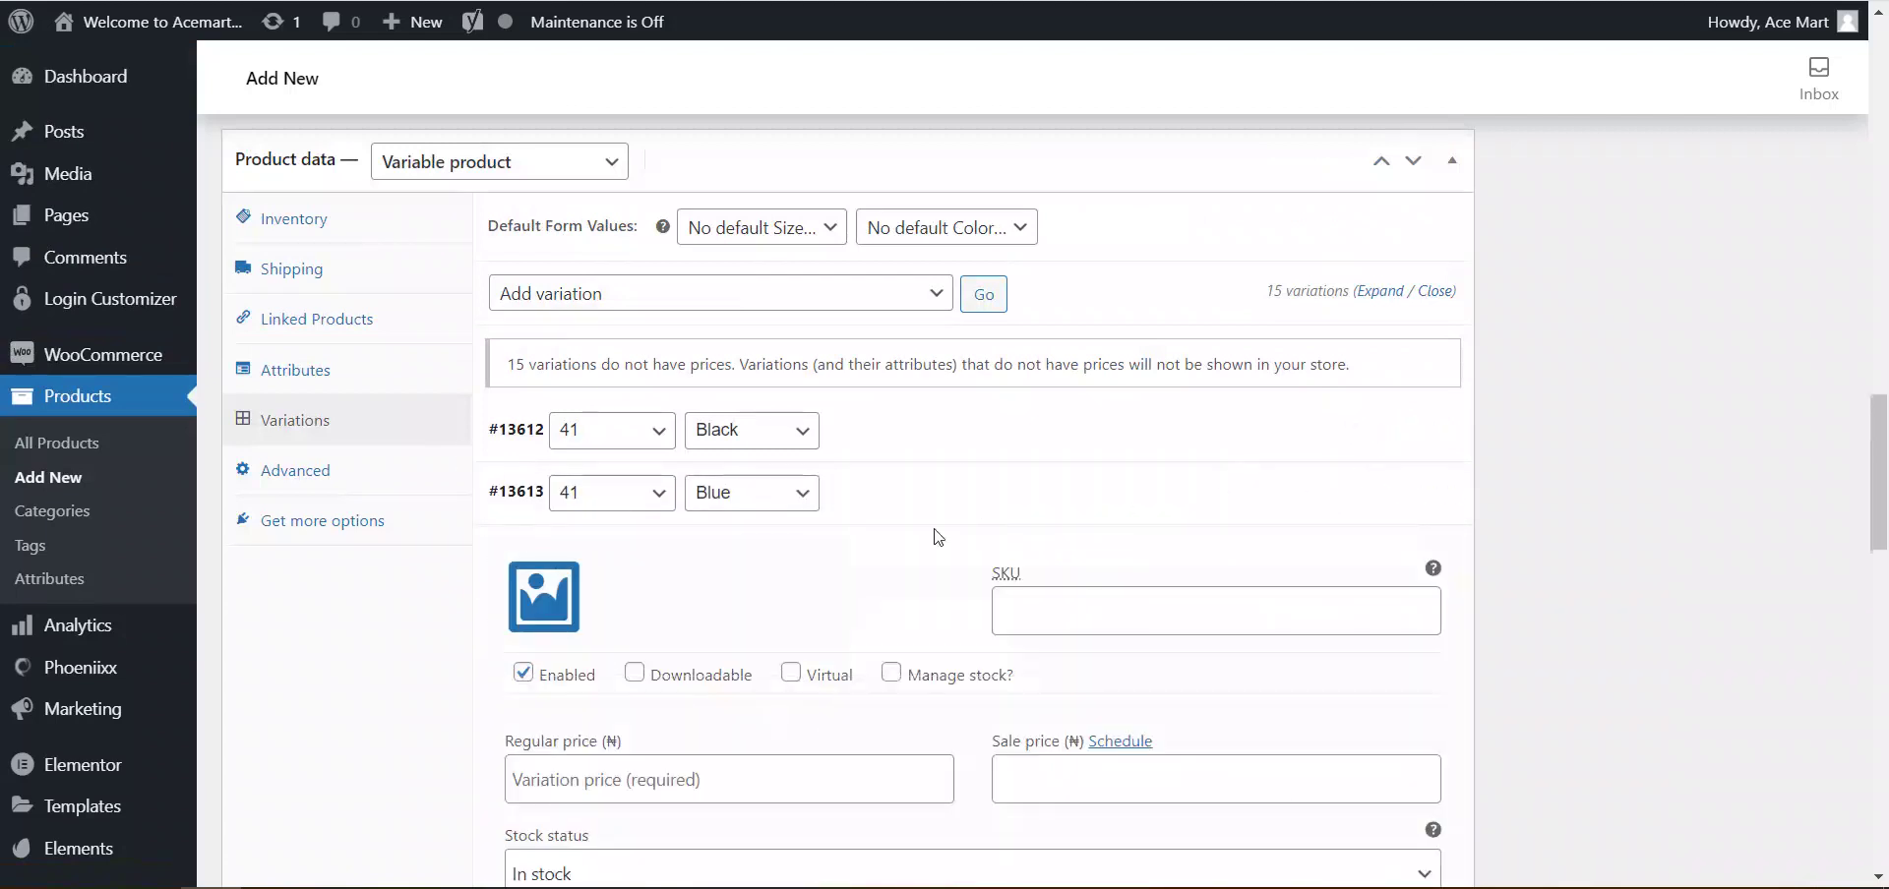
pyautogui.click(1388, 500)
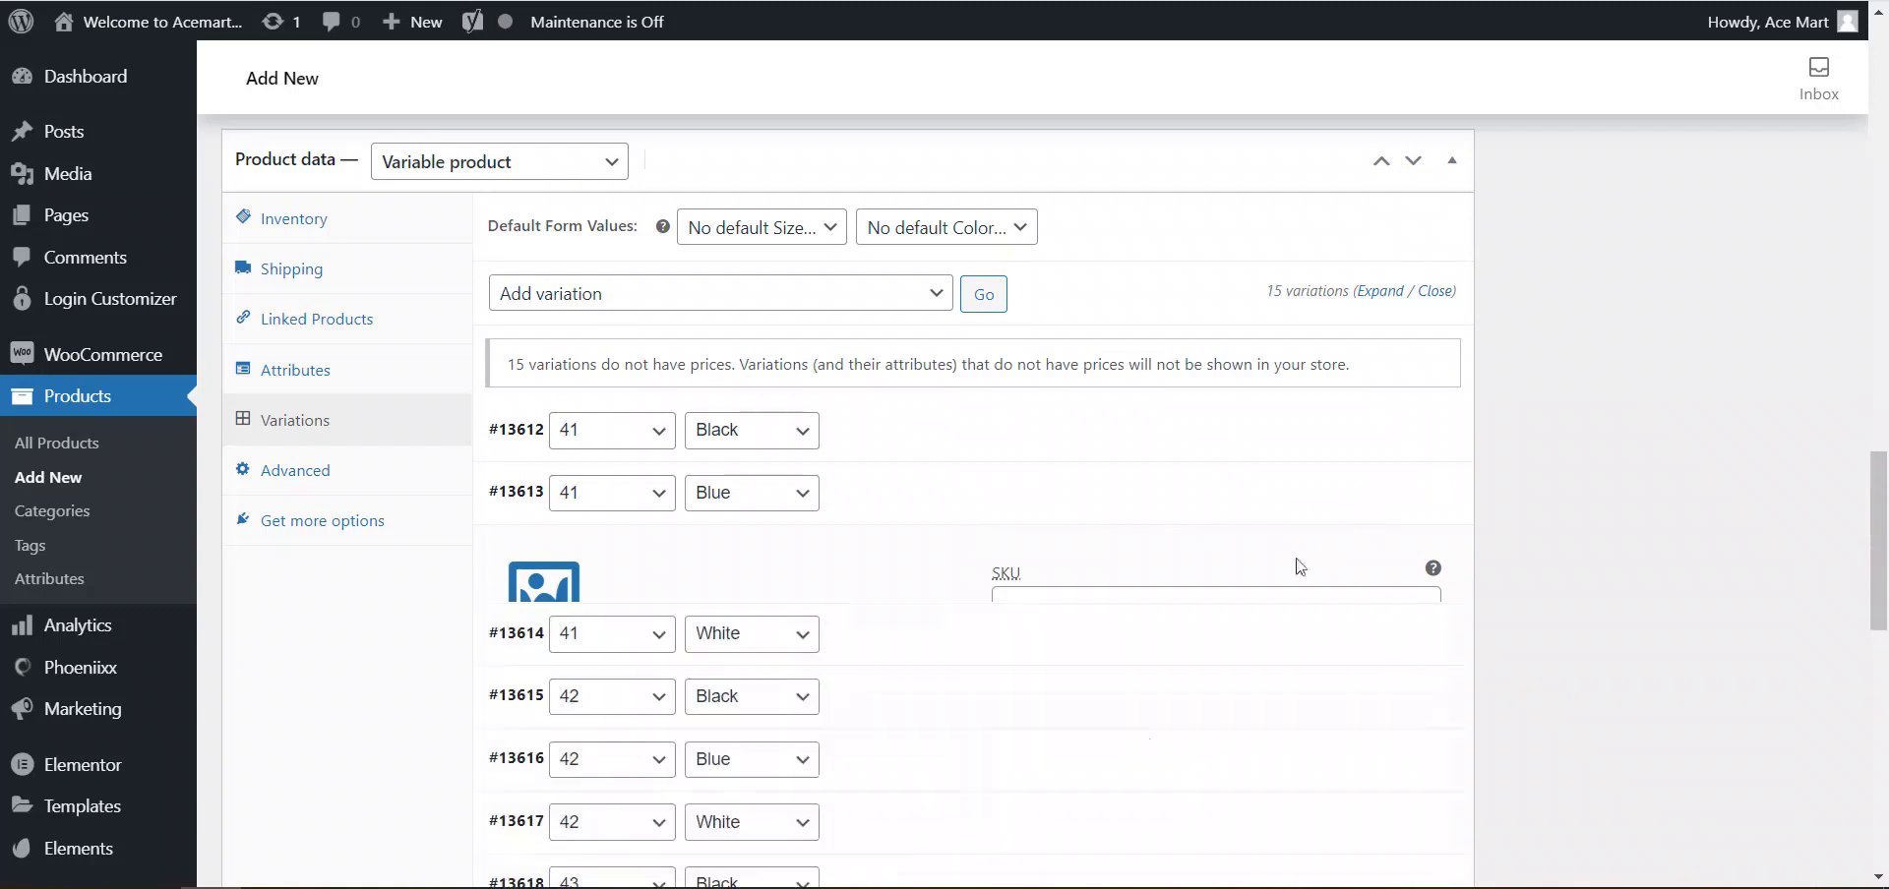
pyautogui.click(1383, 620)
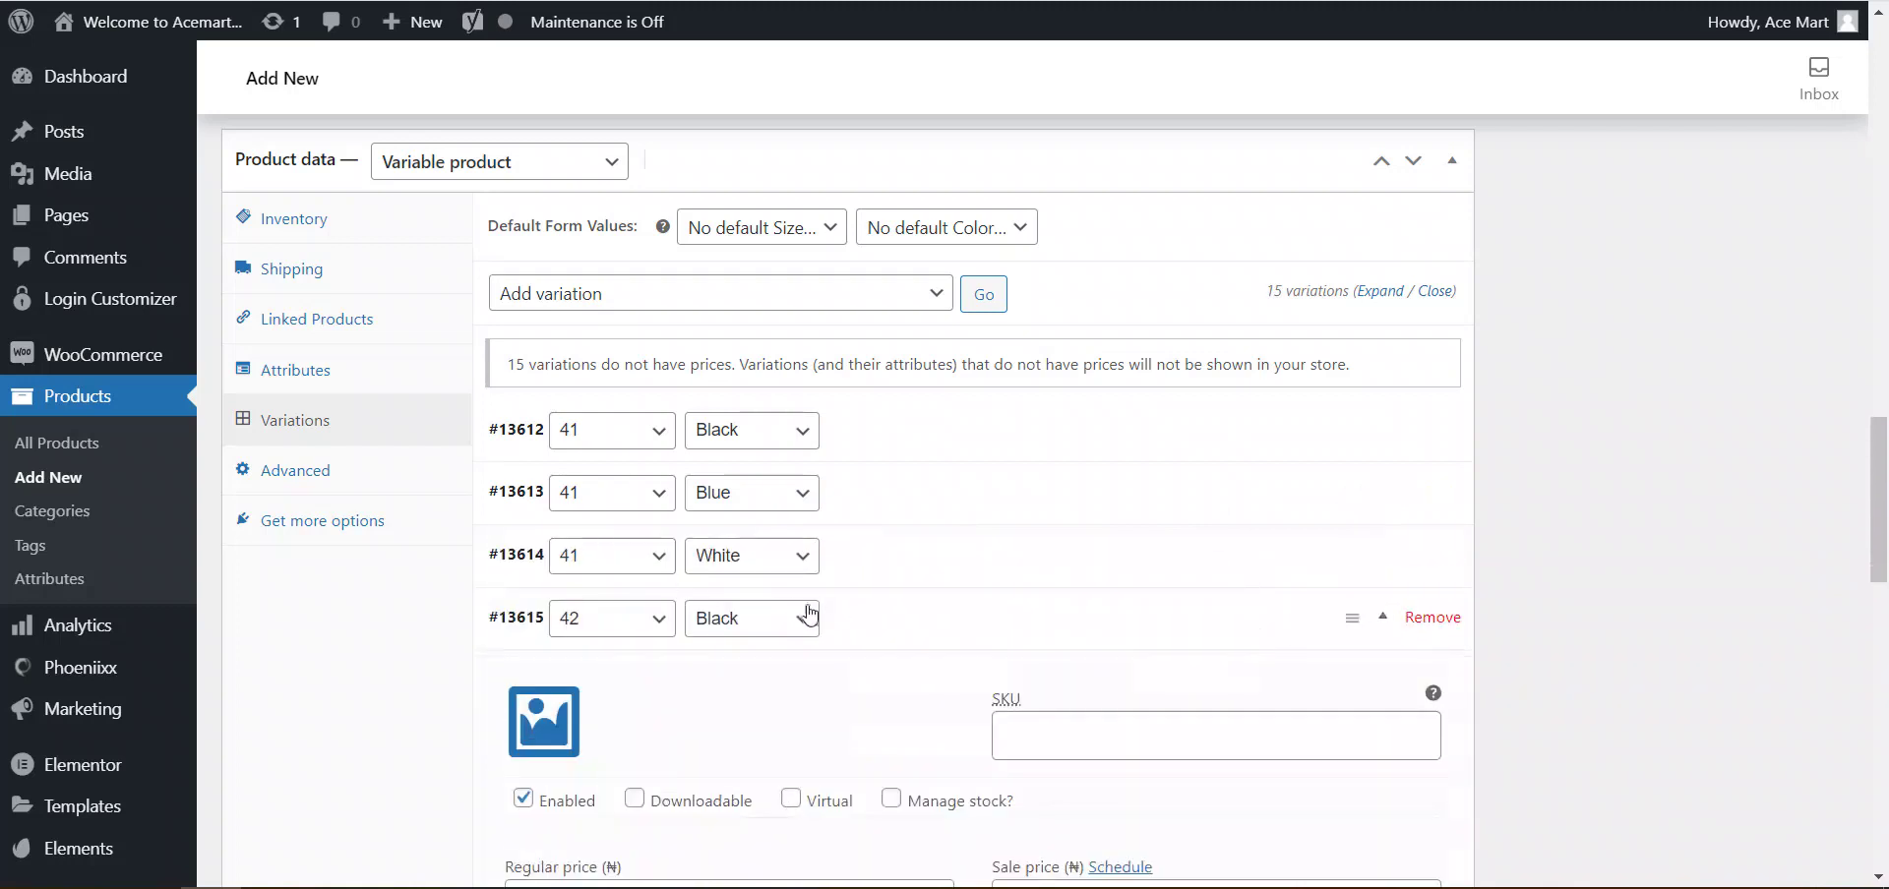
pyautogui.click(552, 728)
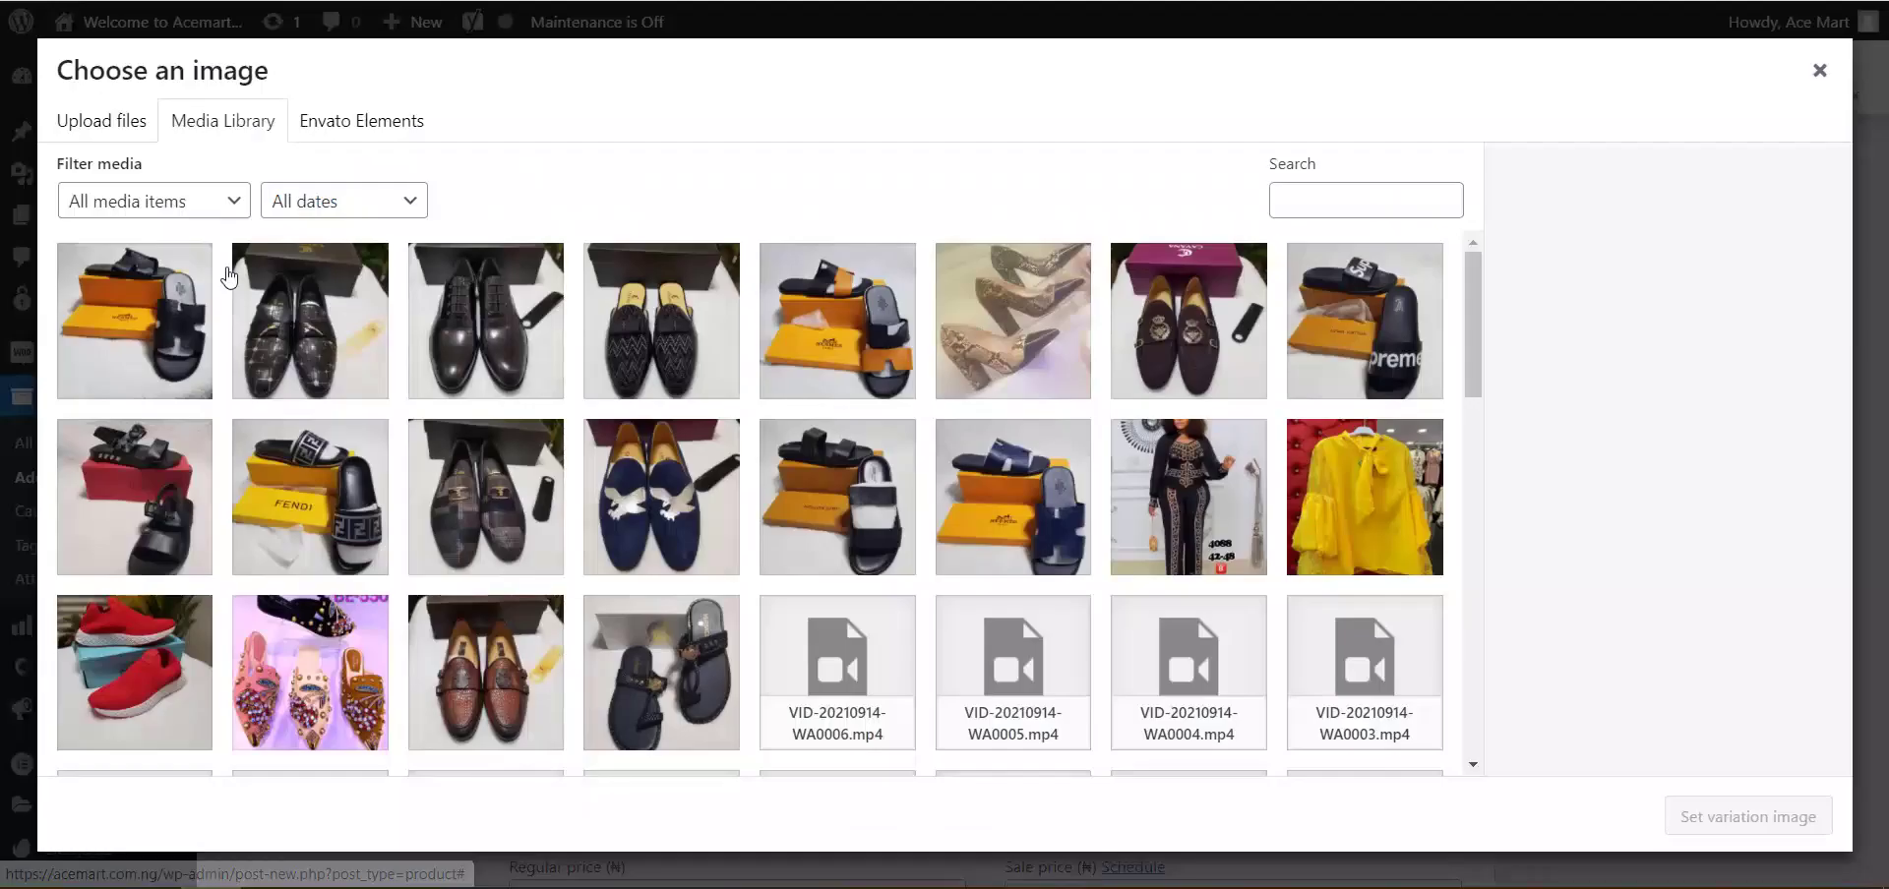
pyautogui.click(140, 303)
pyautogui.click(1748, 817)
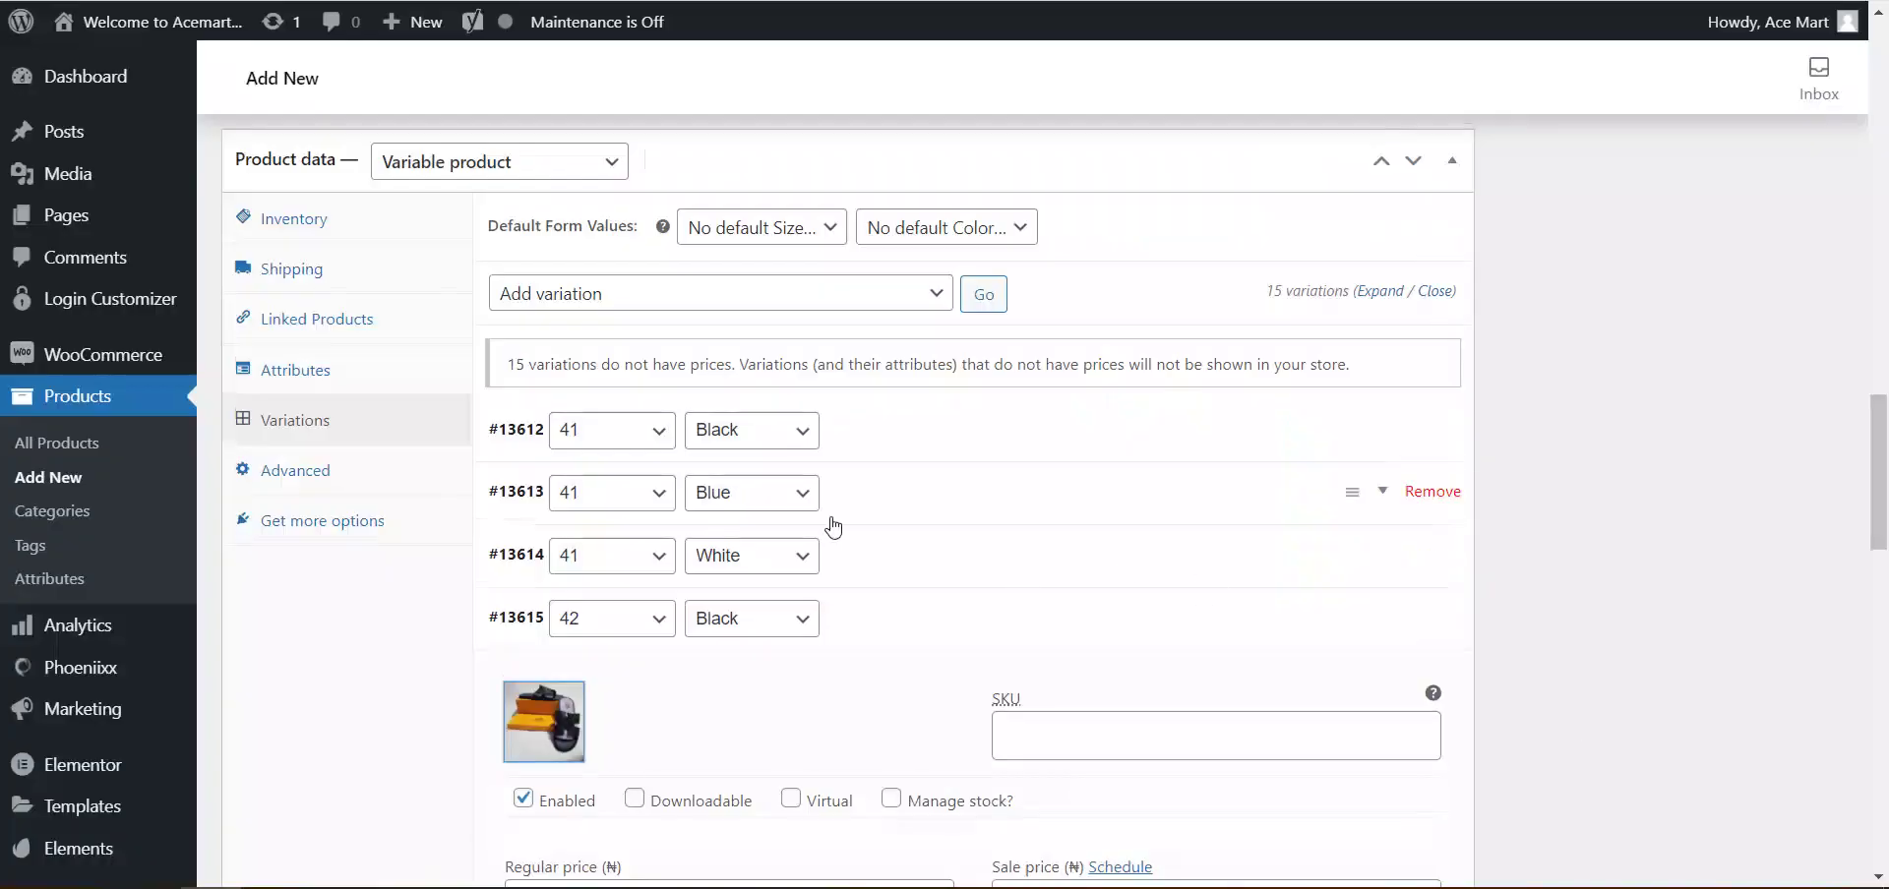
# Step: Price variation #13615 at 12000 regular and 11000 sale, then collapse it
pyautogui.scroll(-3, 799, 551)
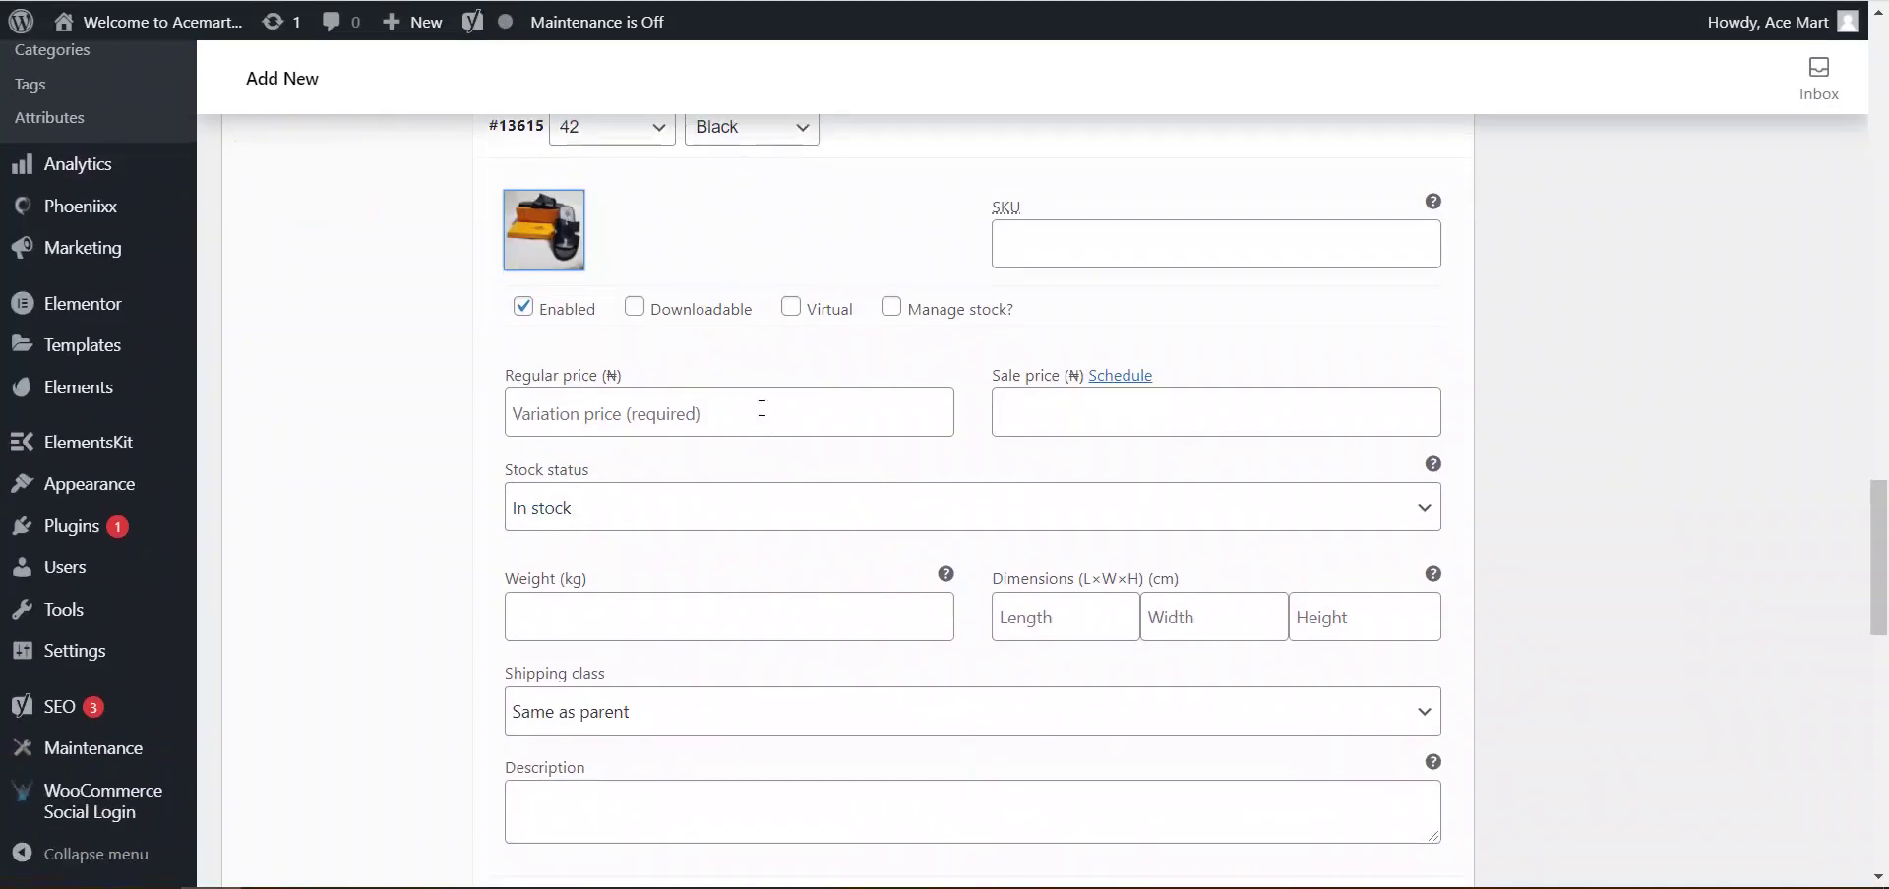
pyautogui.click(775, 411)
pyautogui.write('12000')
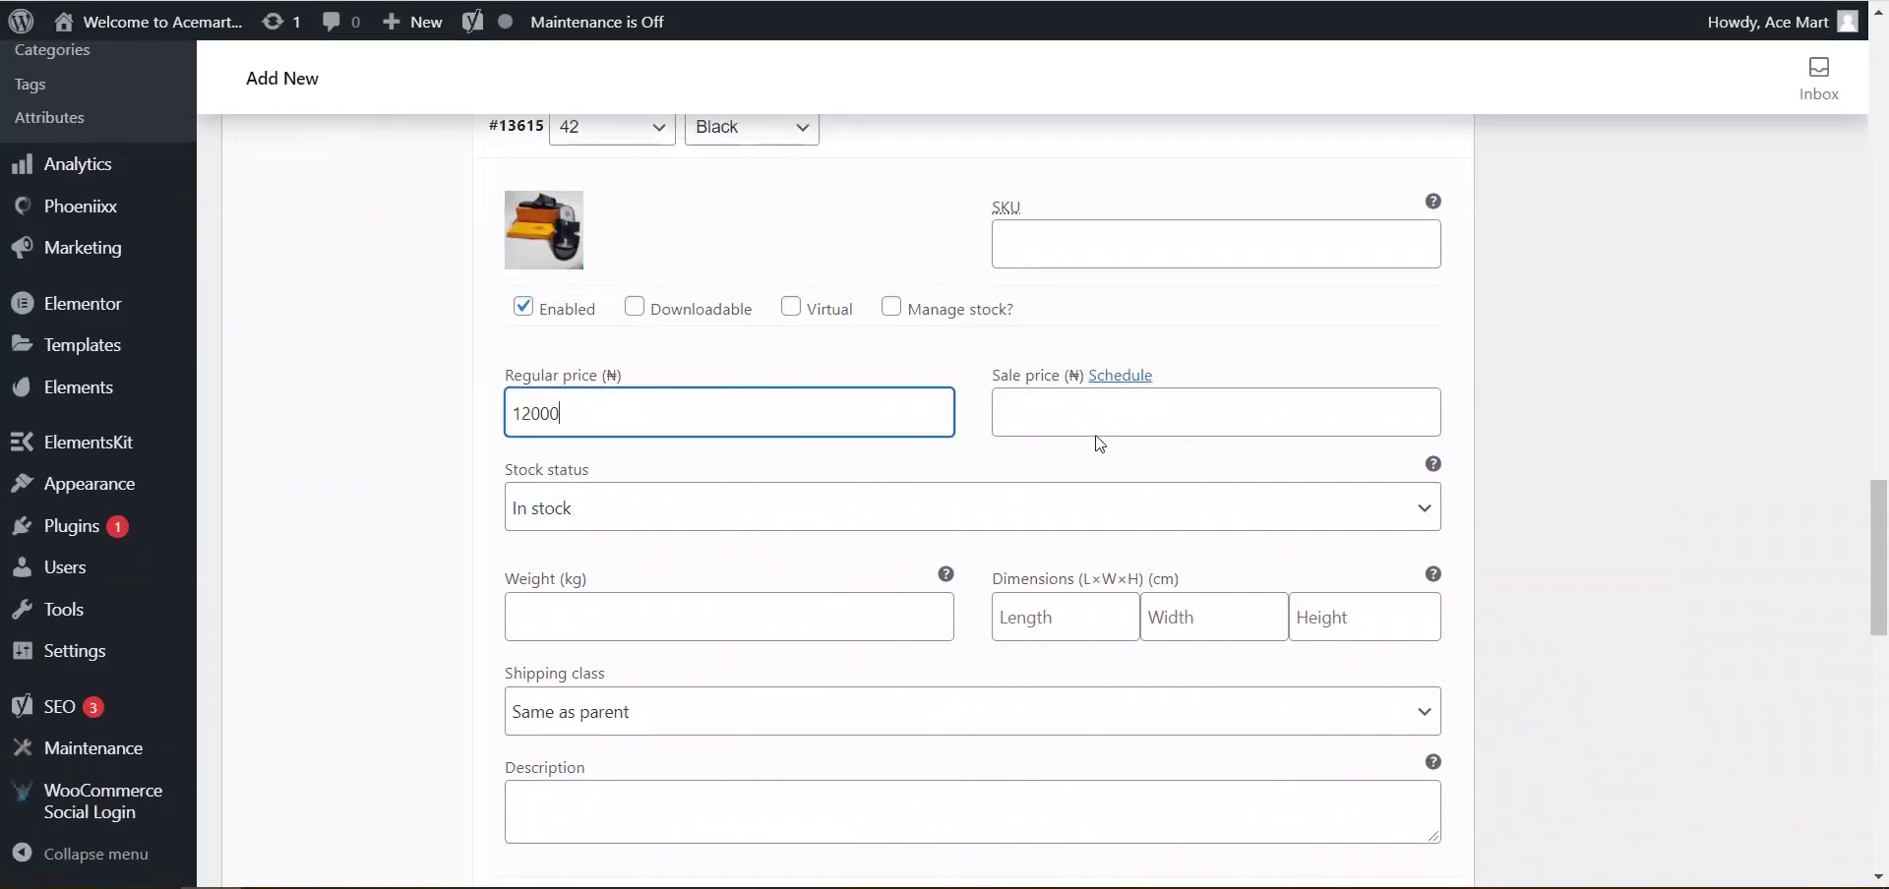
pyautogui.click(1106, 415)
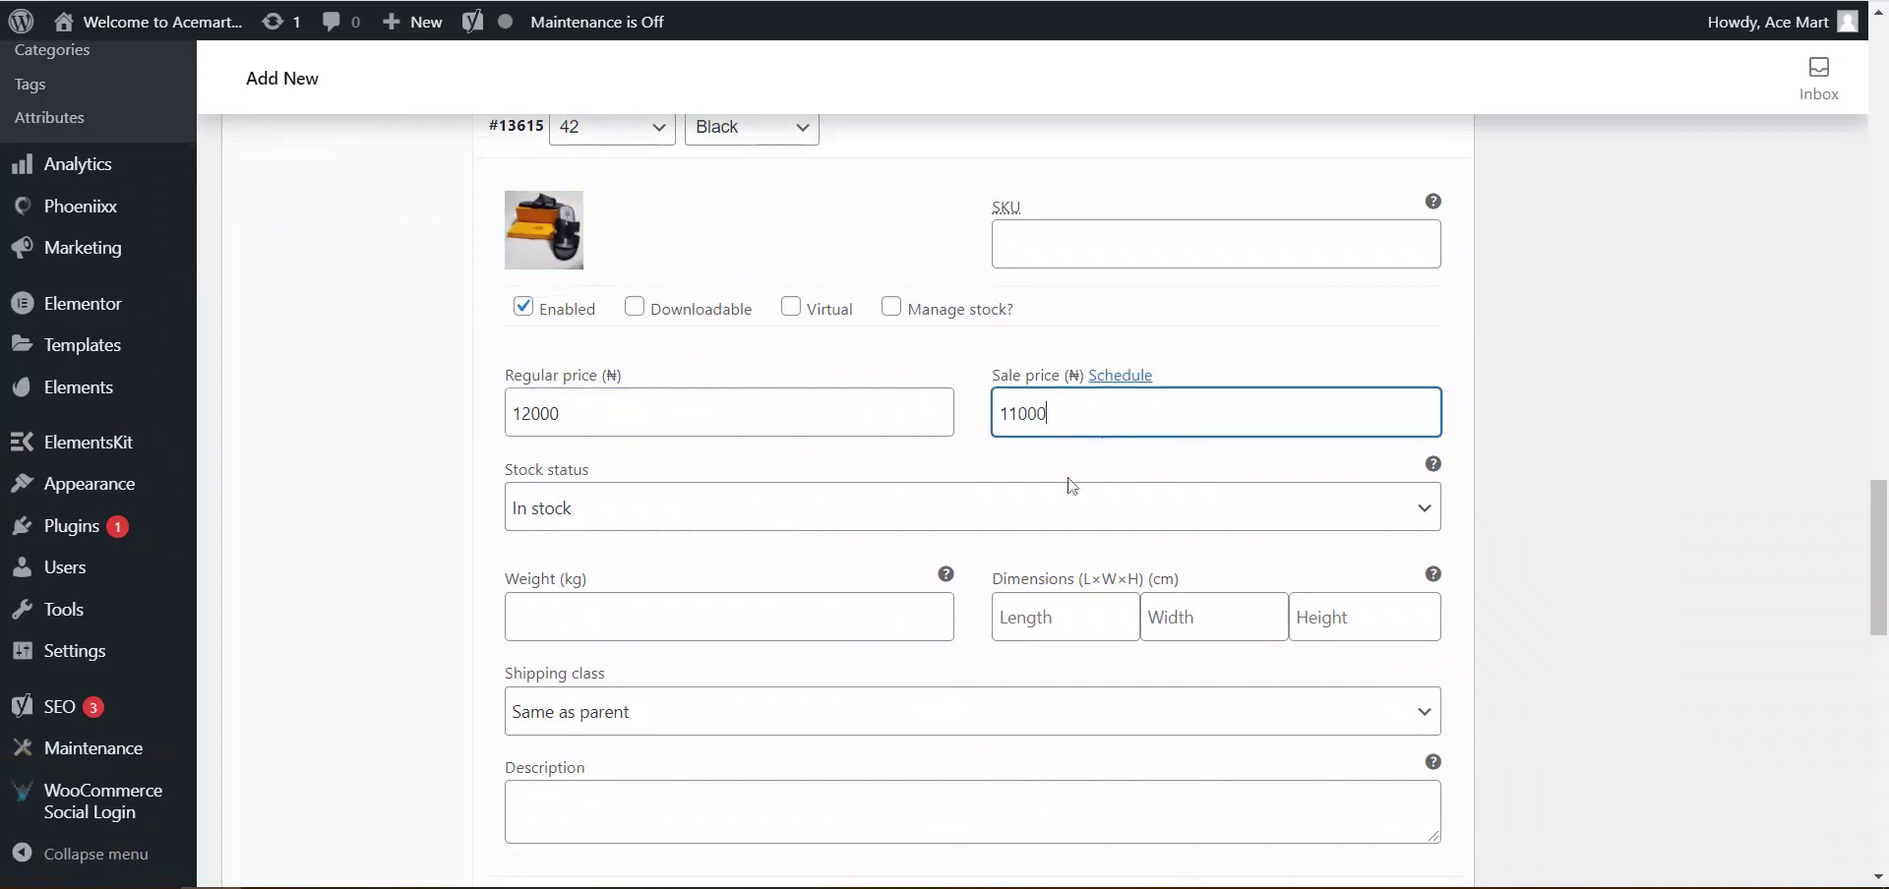
pyautogui.write('11000')
pyautogui.scroll(-2, 995, 536)
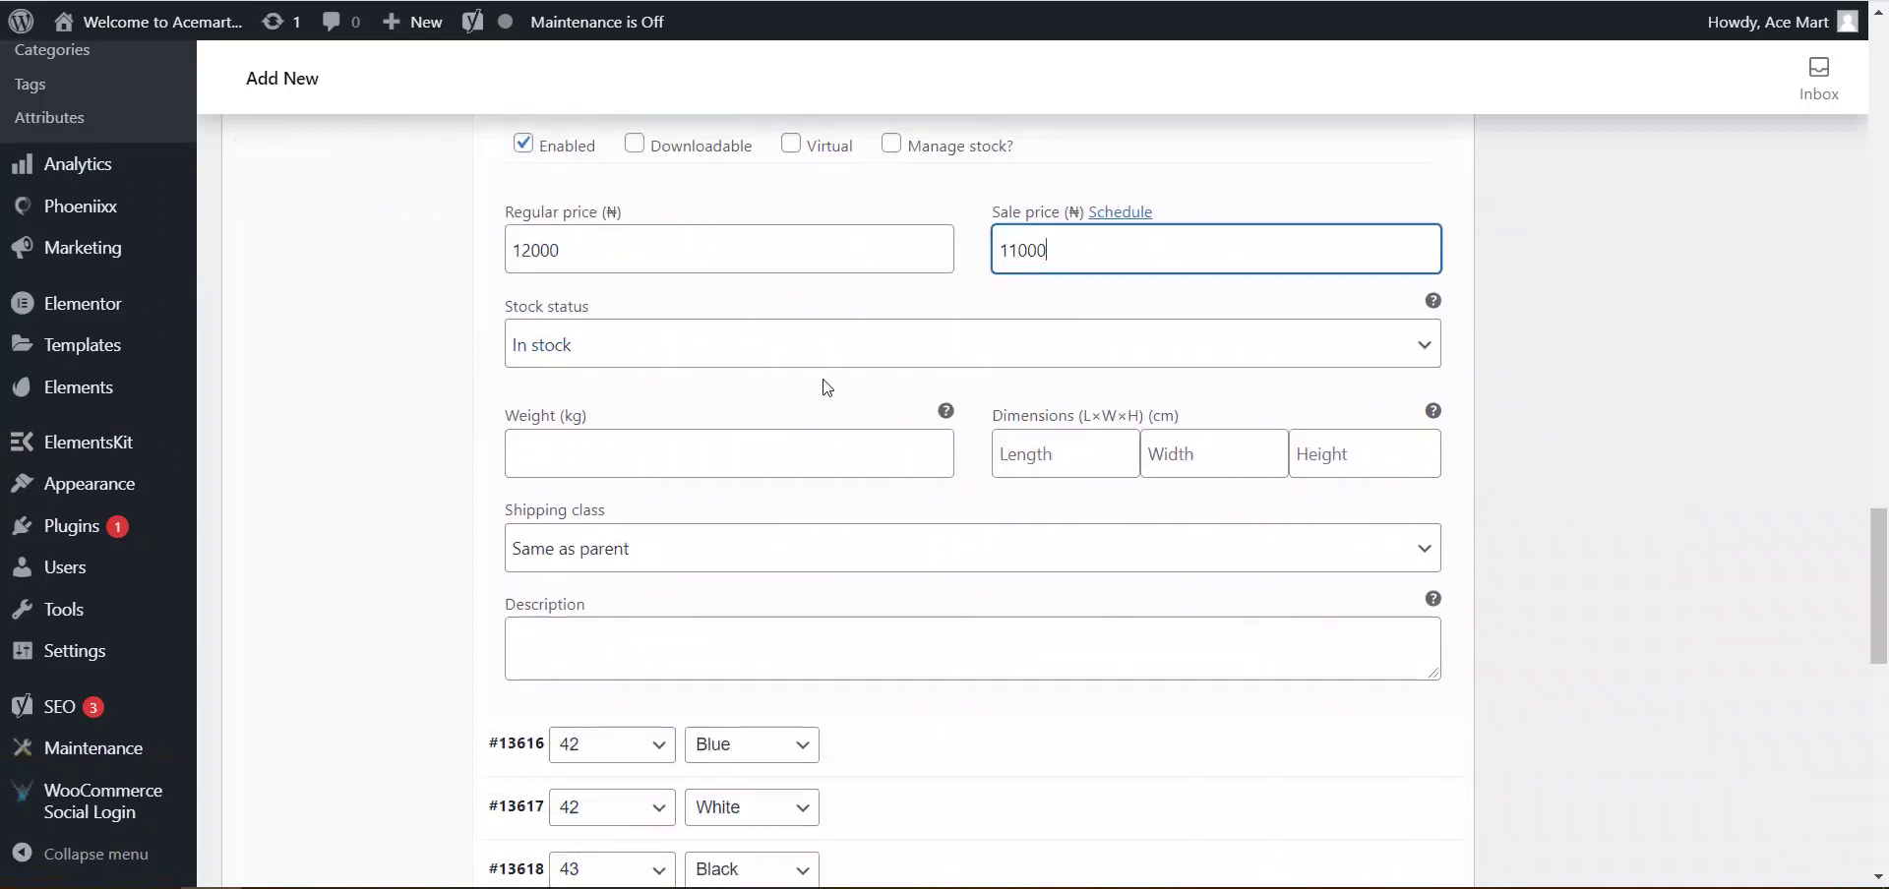
pyautogui.scroll(4, 922, 451)
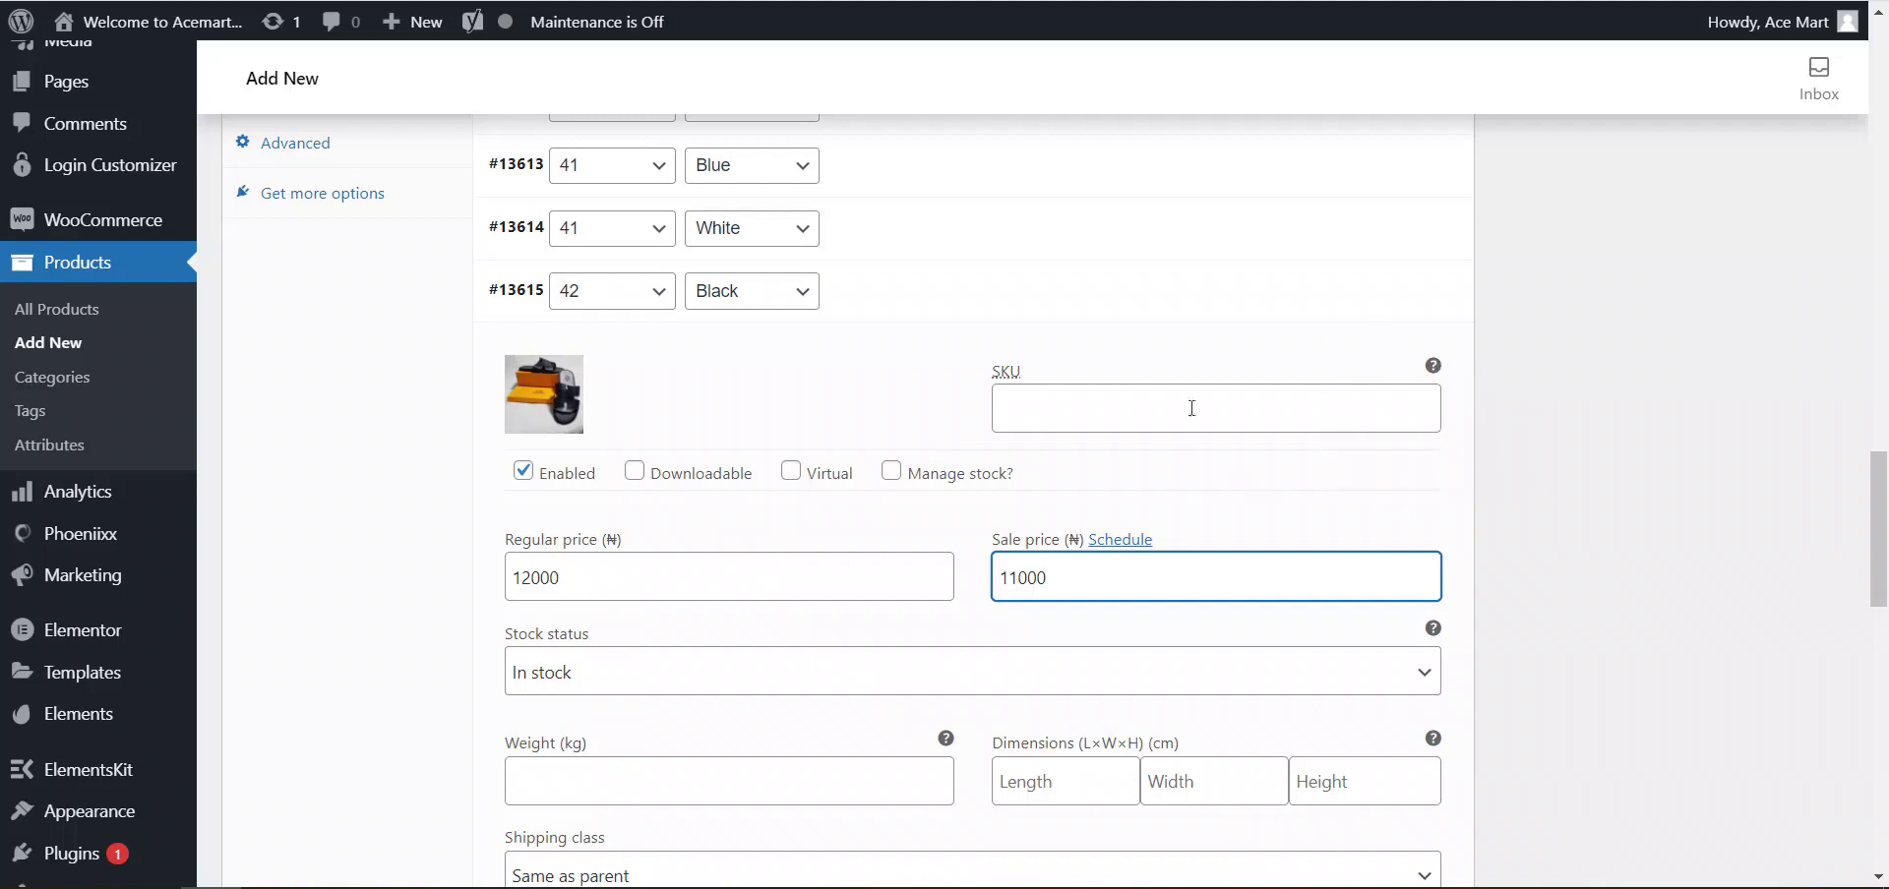
pyautogui.scroll(4, 1087, 364)
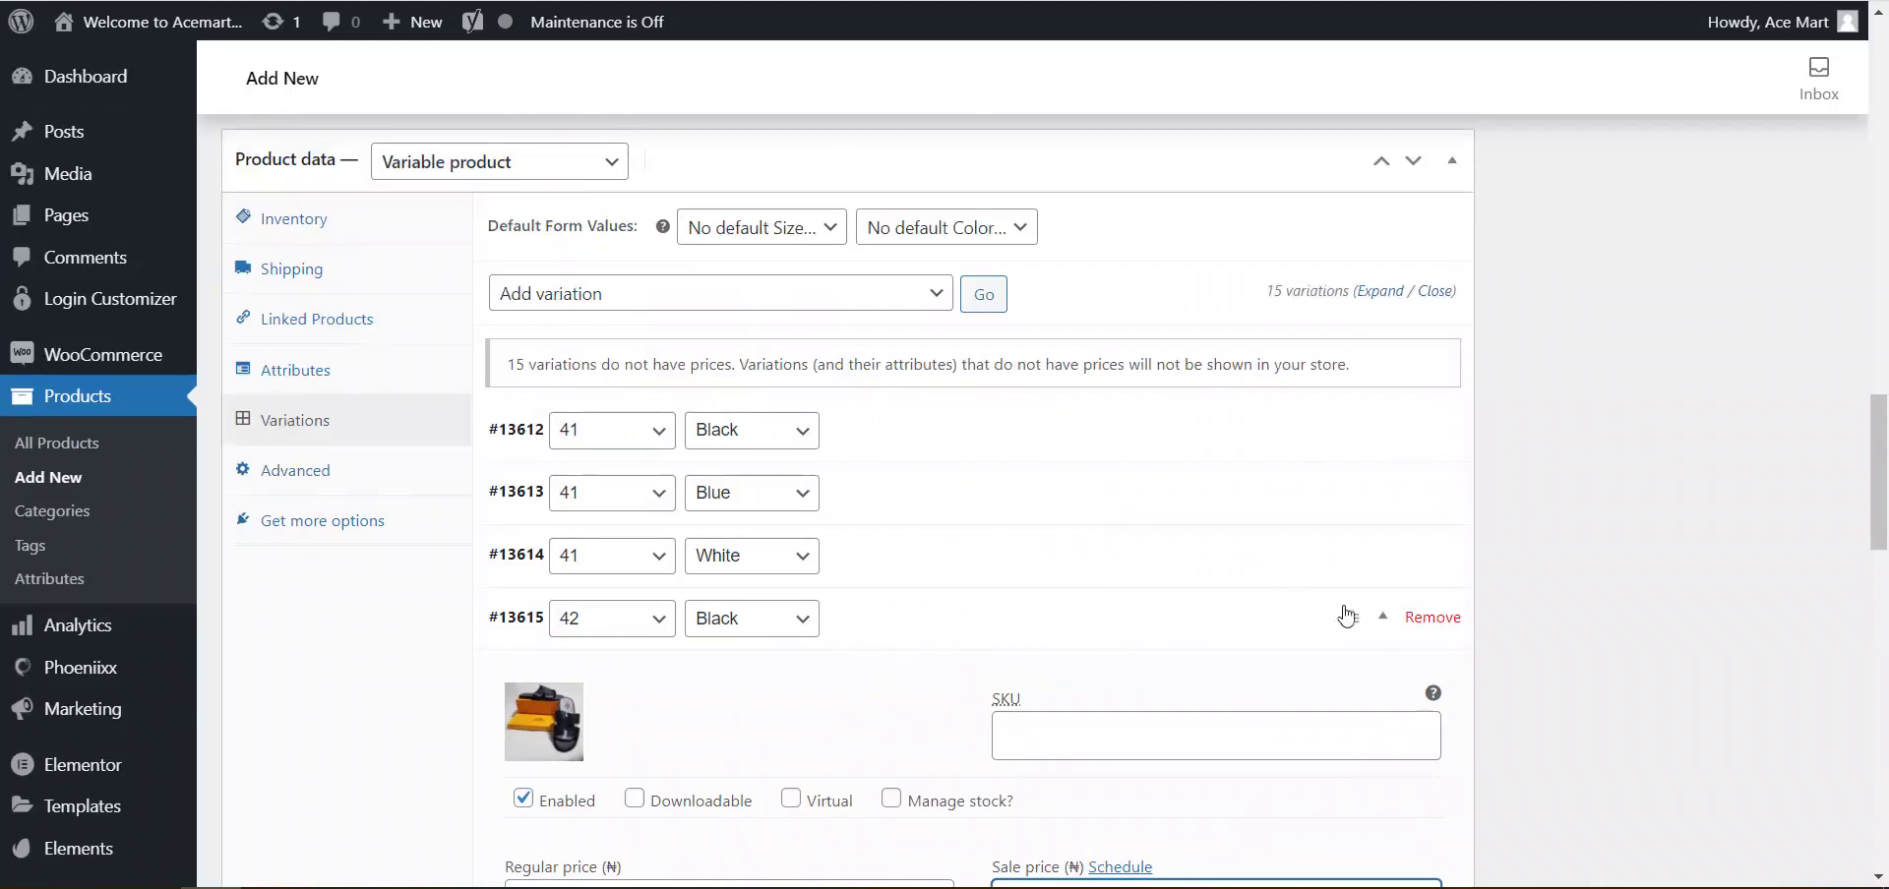
pyautogui.click(1387, 618)
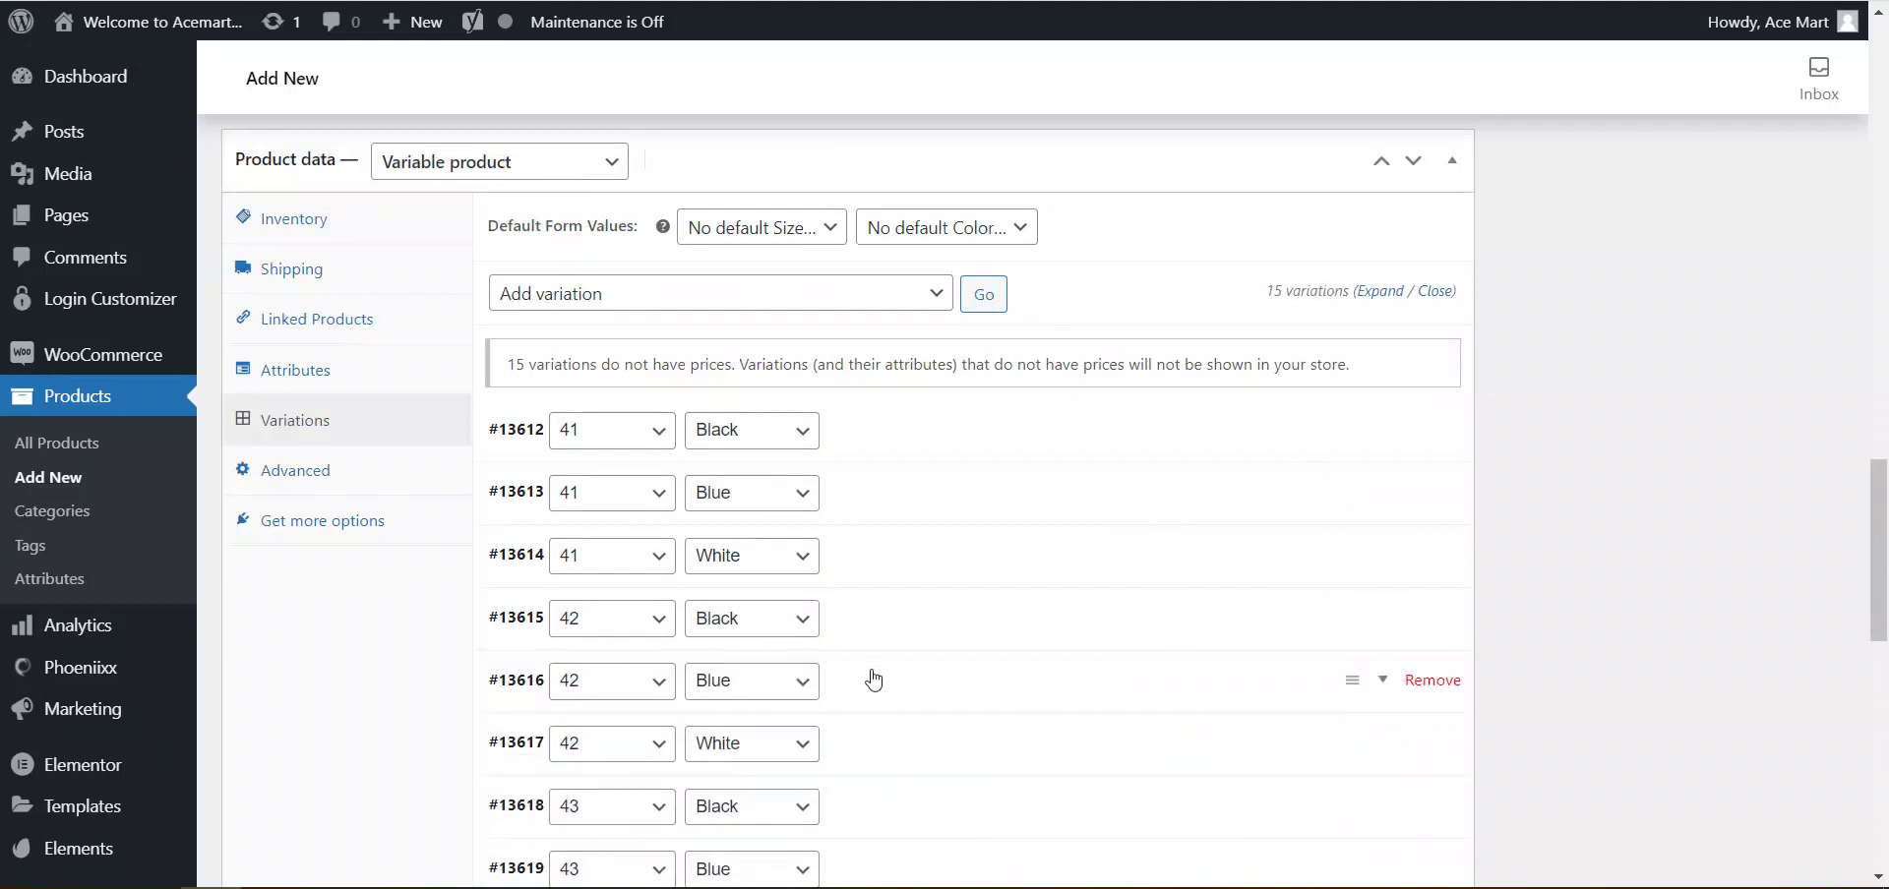
pyautogui.scroll(-2, 873, 675)
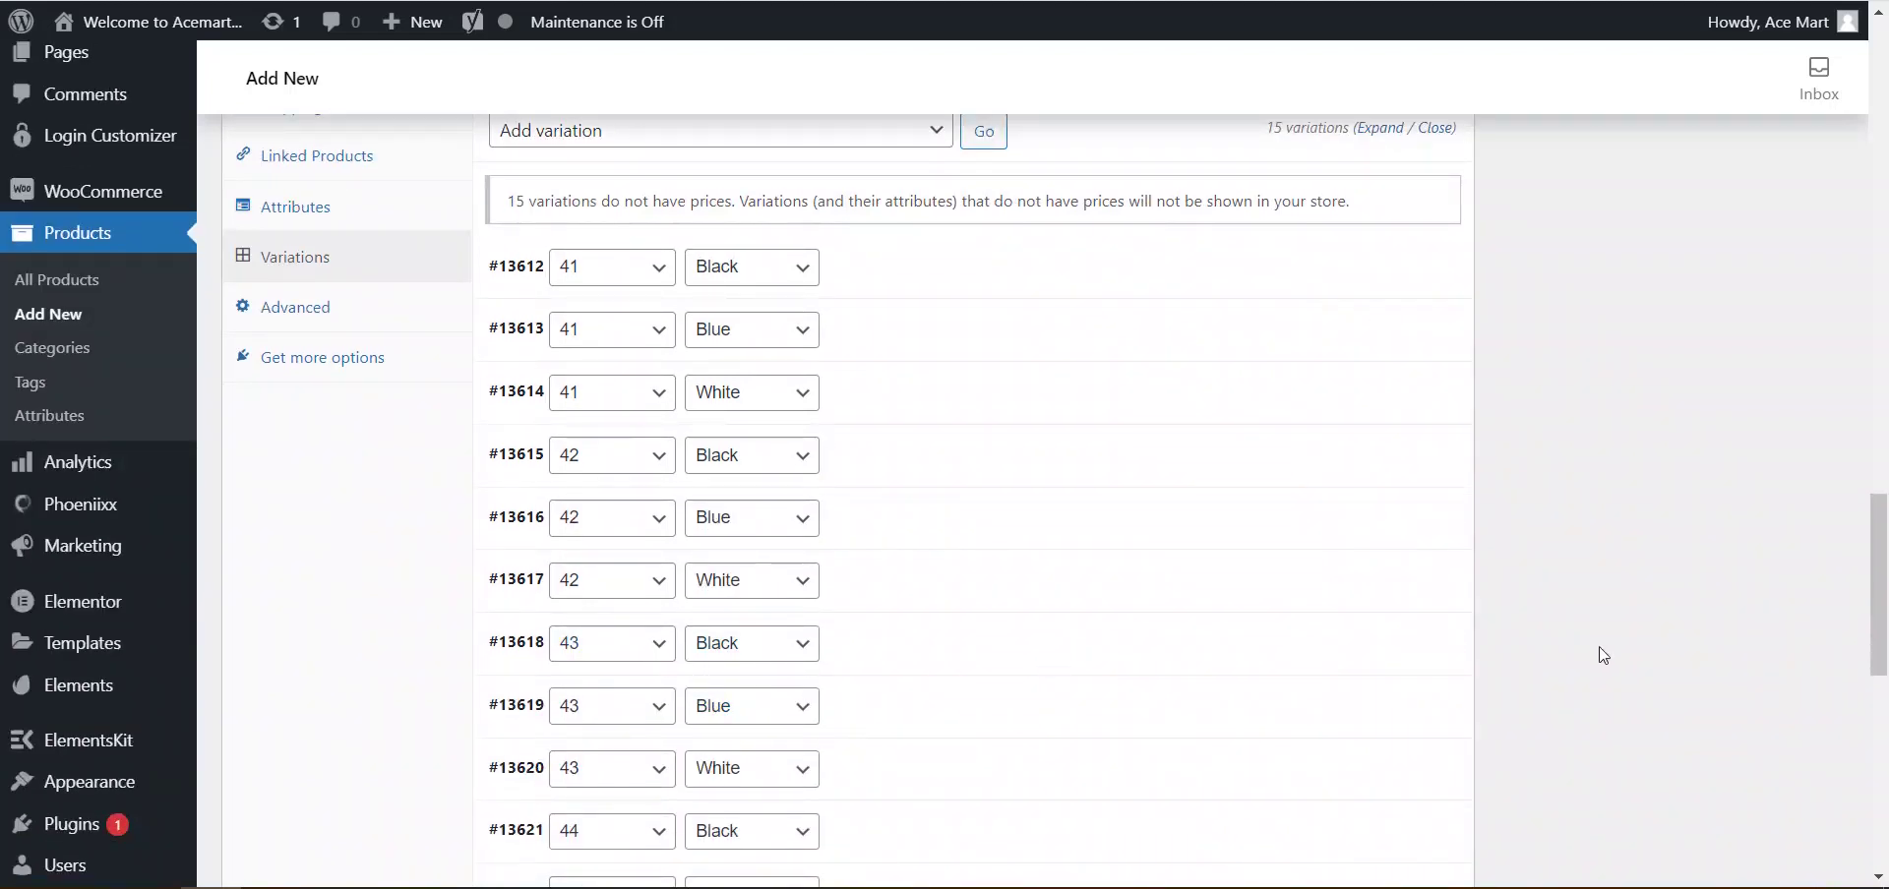
# Step: Give variation #13618 (size 43, Black) the blue slide photo as its variation image
pyautogui.click(1391, 646)
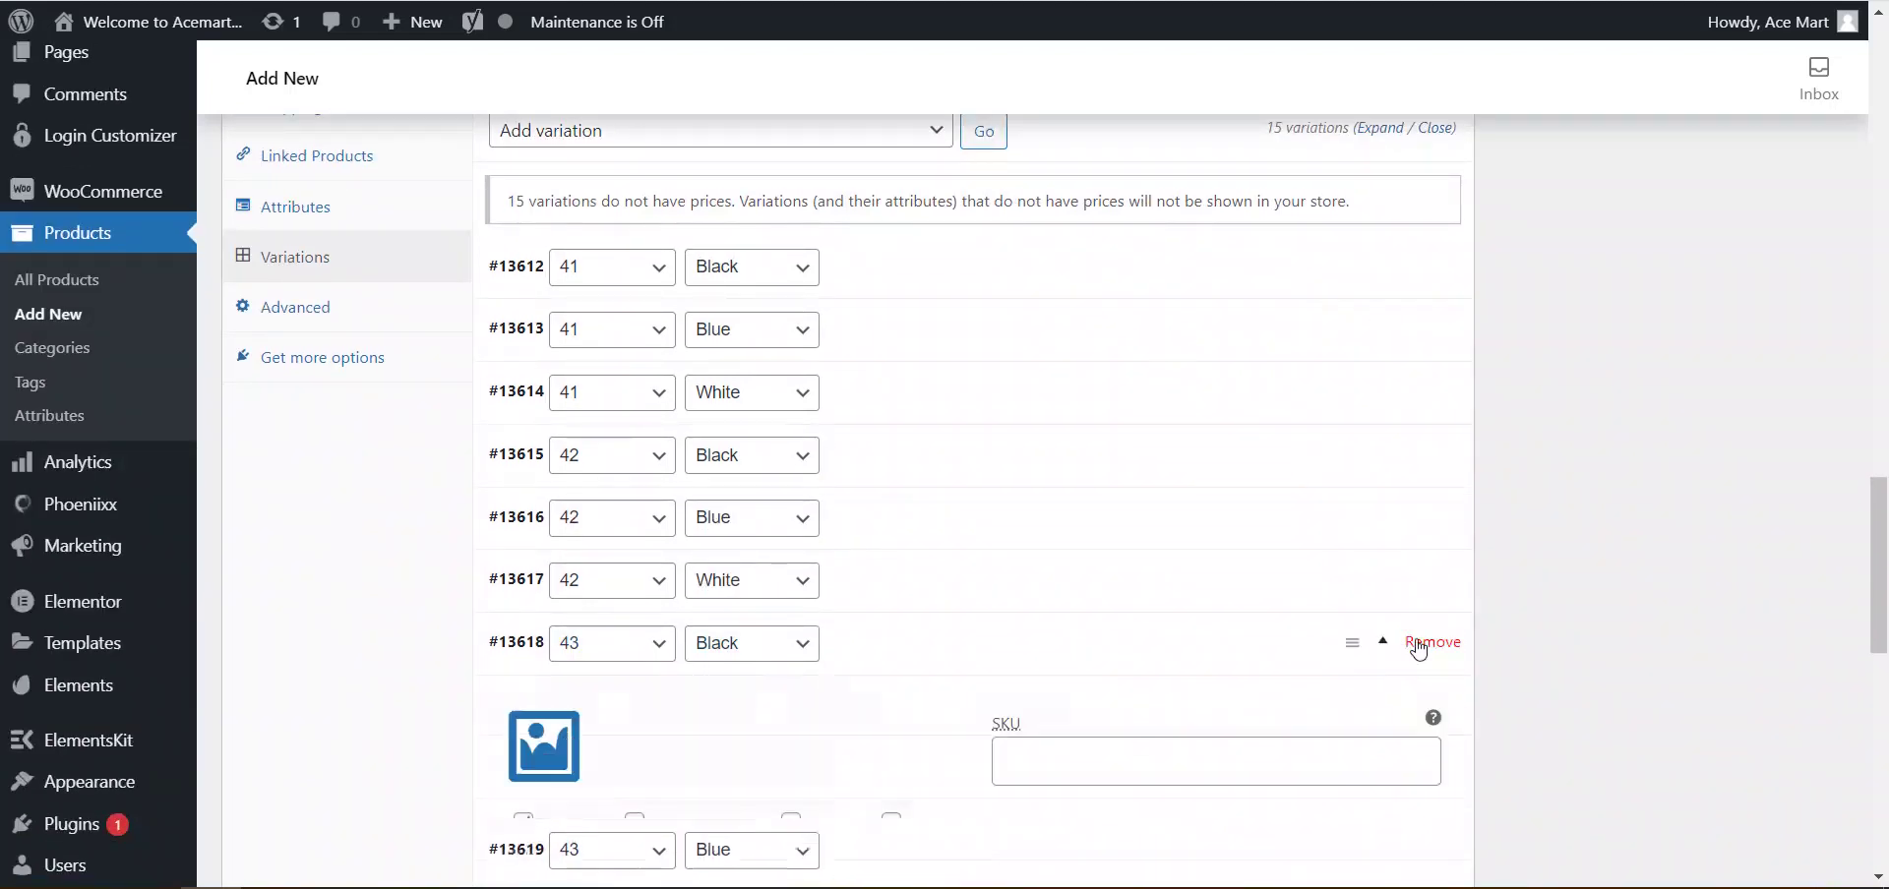
pyautogui.scroll(-2, 675, 551)
pyautogui.click(558, 583)
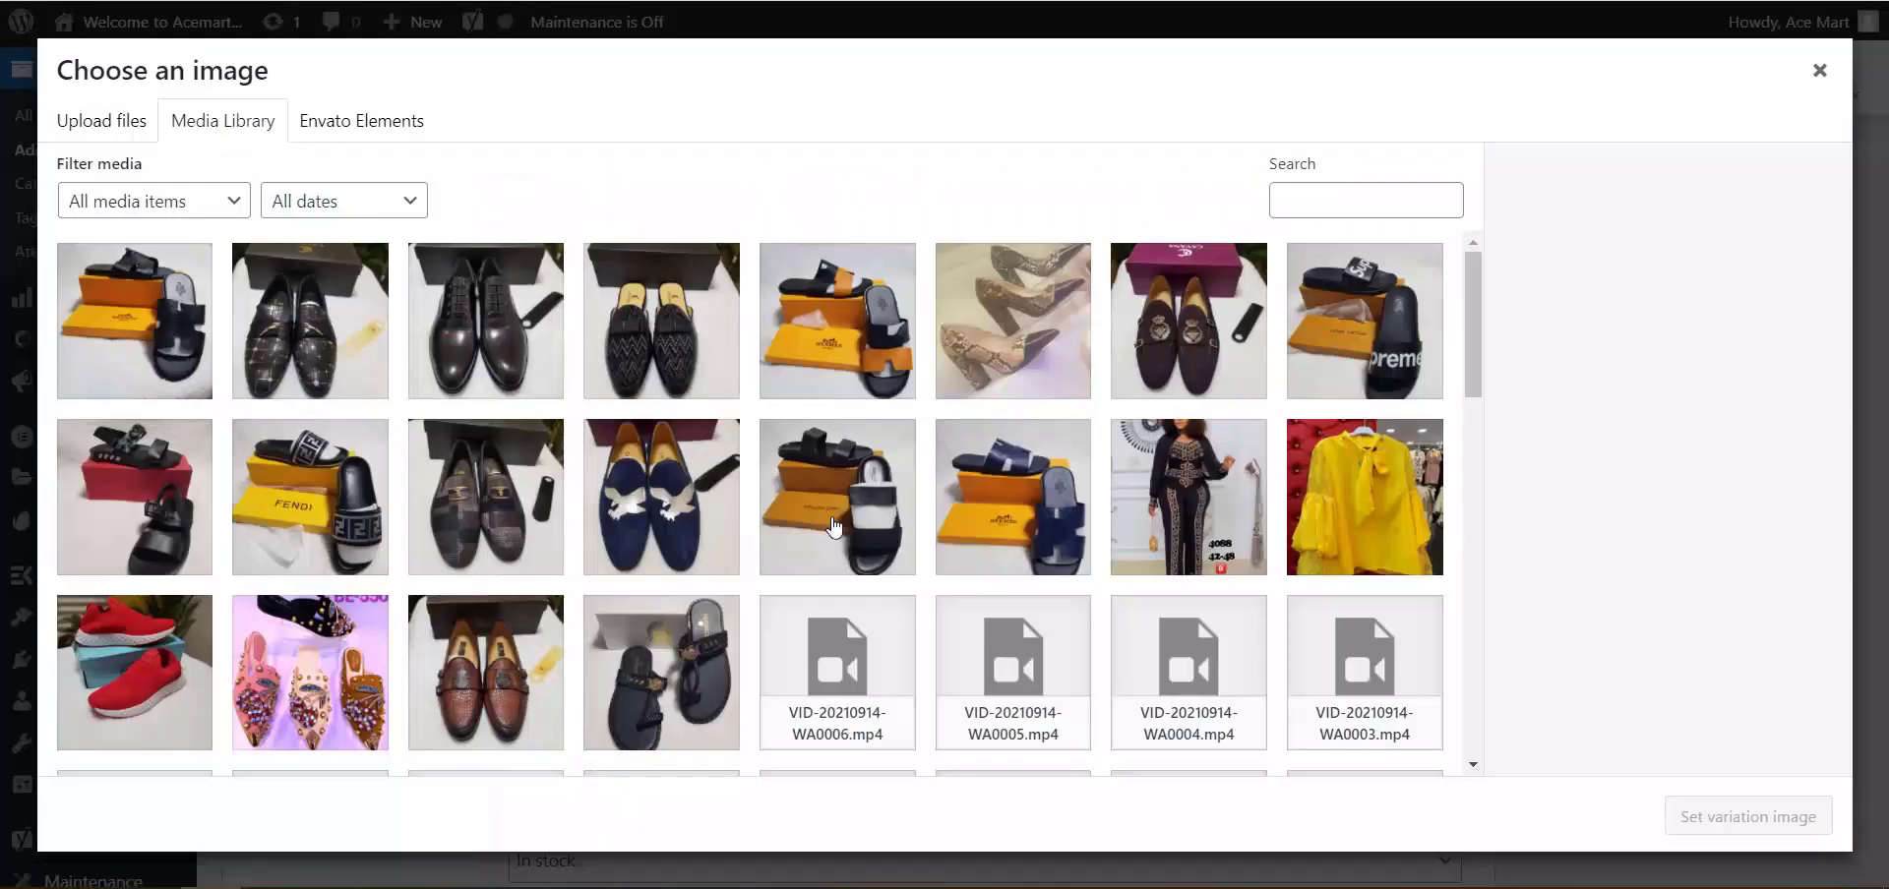
pyautogui.click(989, 522)
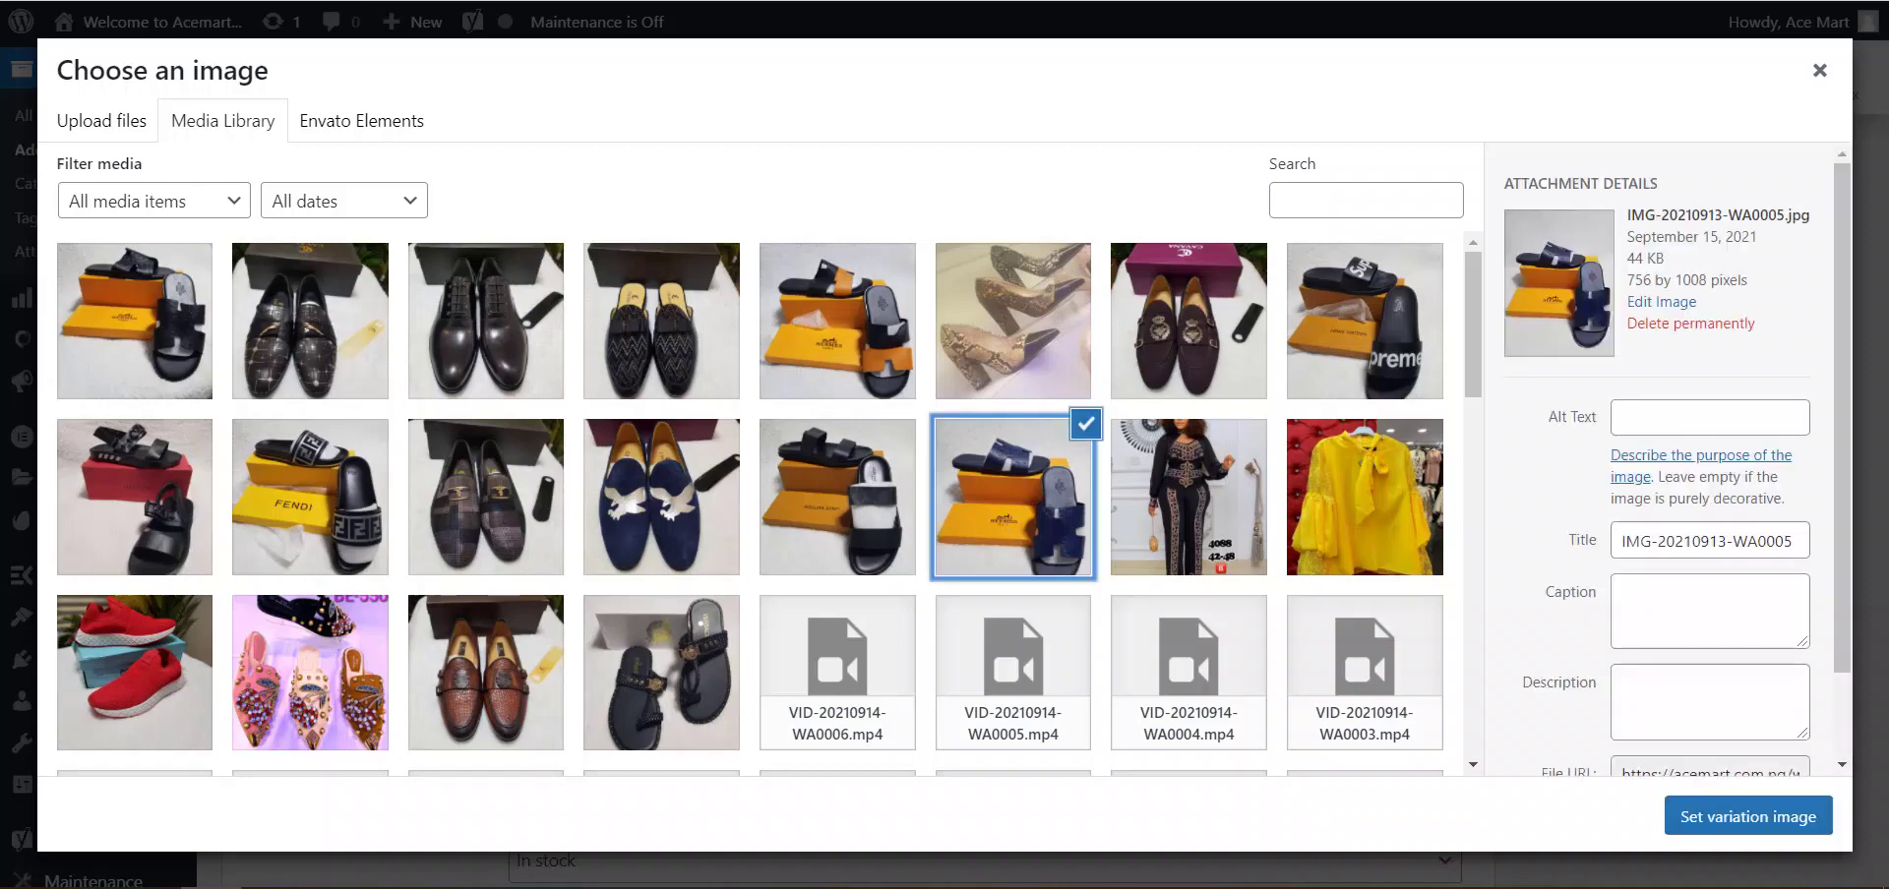
pyautogui.click(1758, 831)
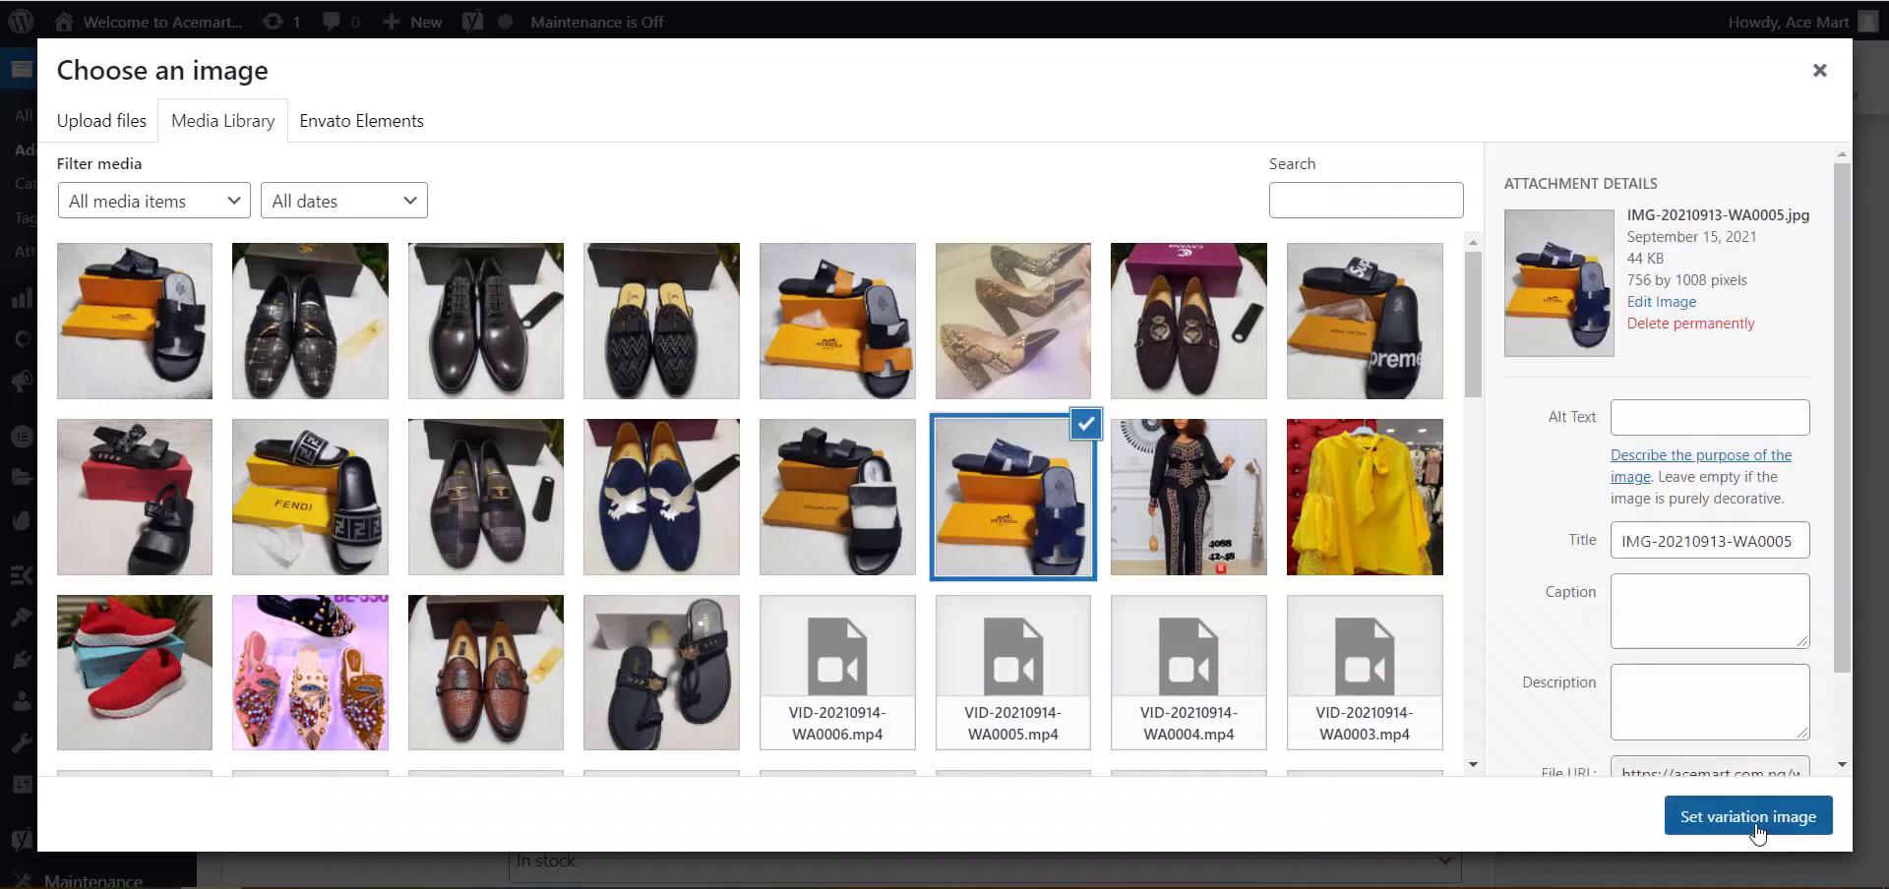
# Step: Set its regular price to 14000 and sale price to 13000, then collapse the variation
pyautogui.scroll(-2, 771, 708)
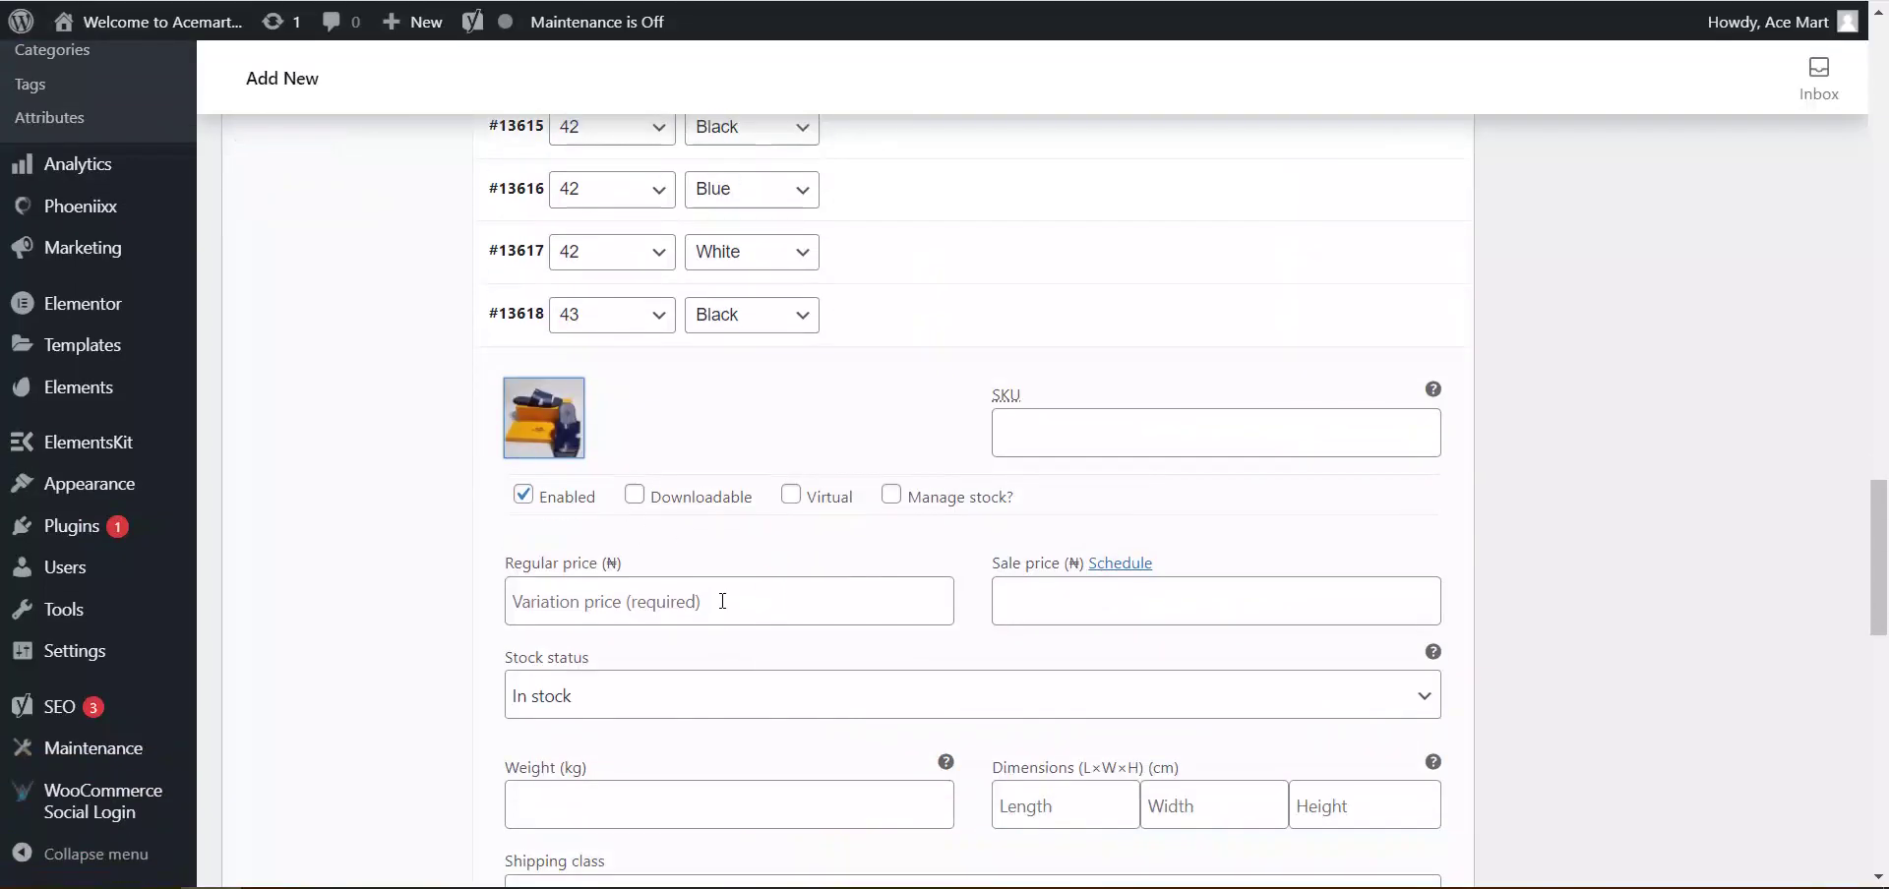
pyautogui.click(722, 600)
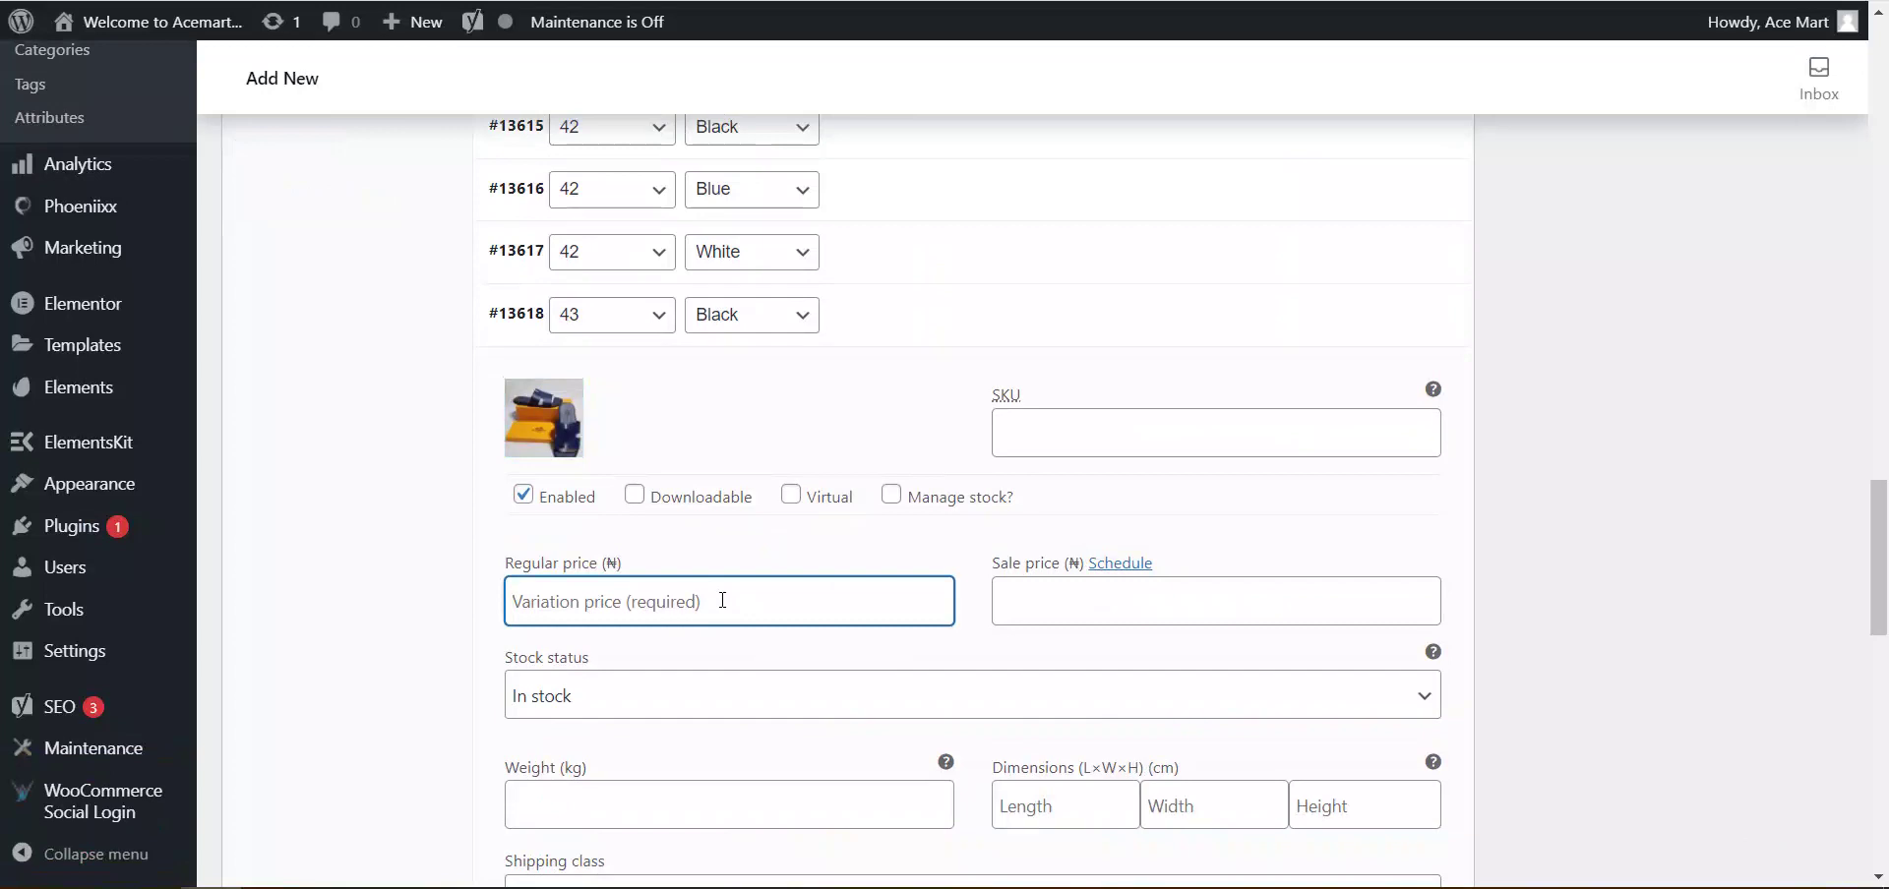
pyautogui.write('14')
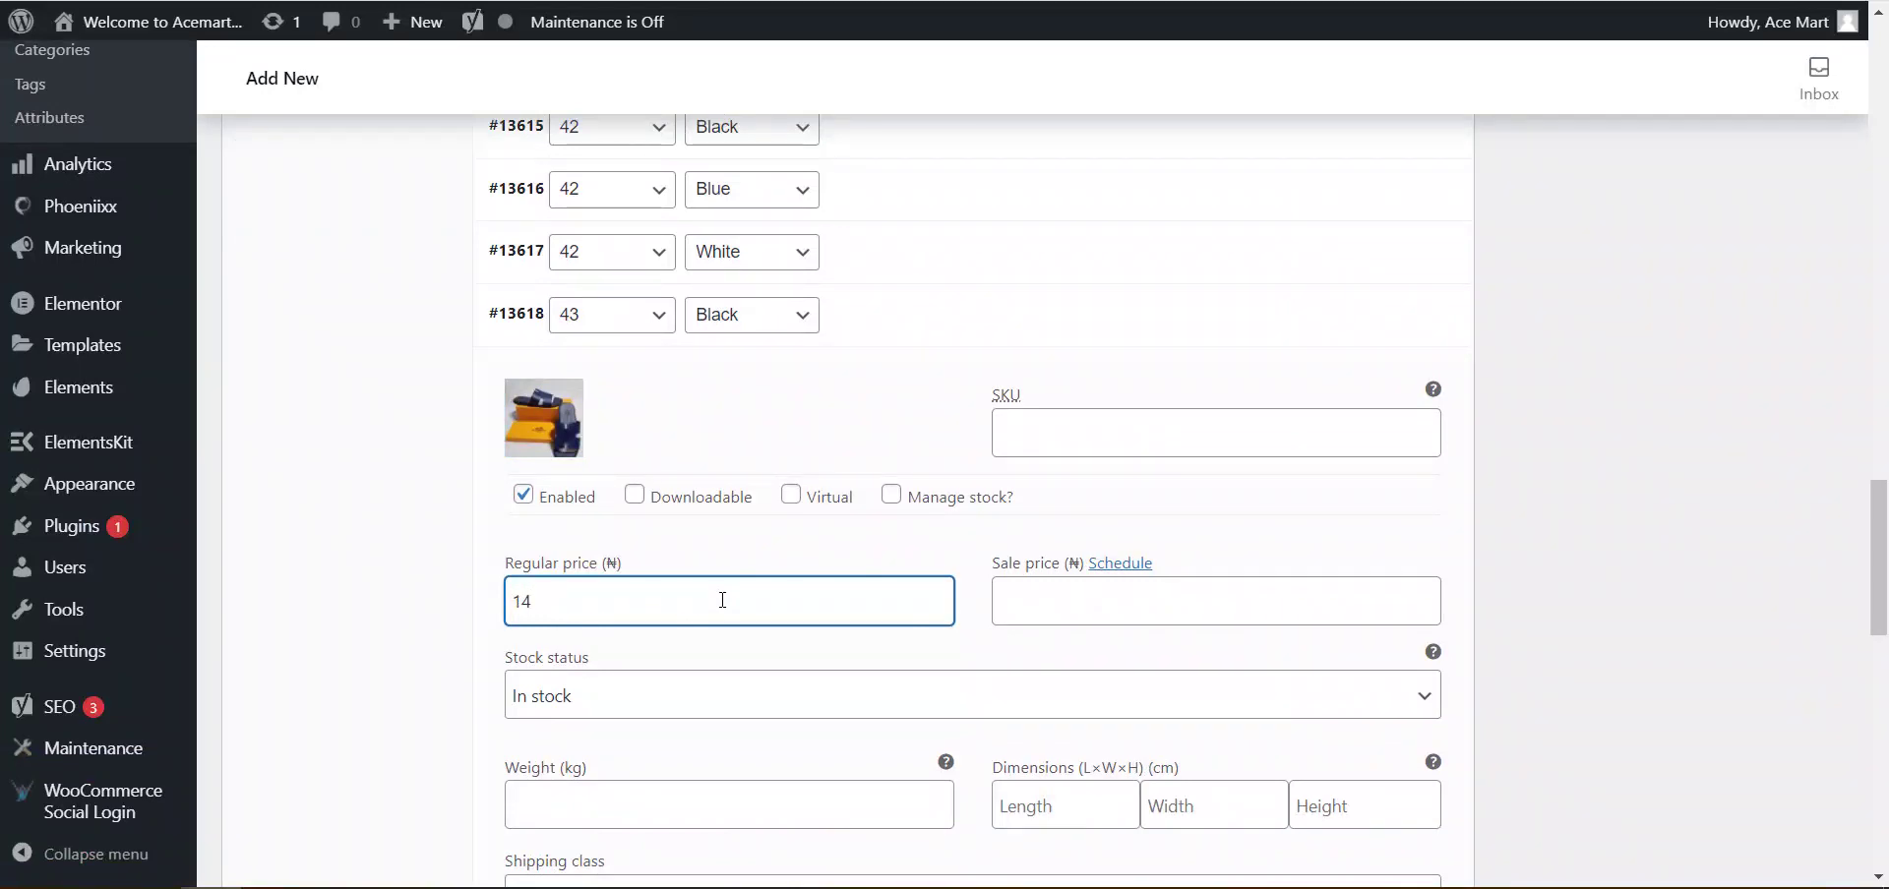
pyautogui.write('000')
pyautogui.click(1177, 613)
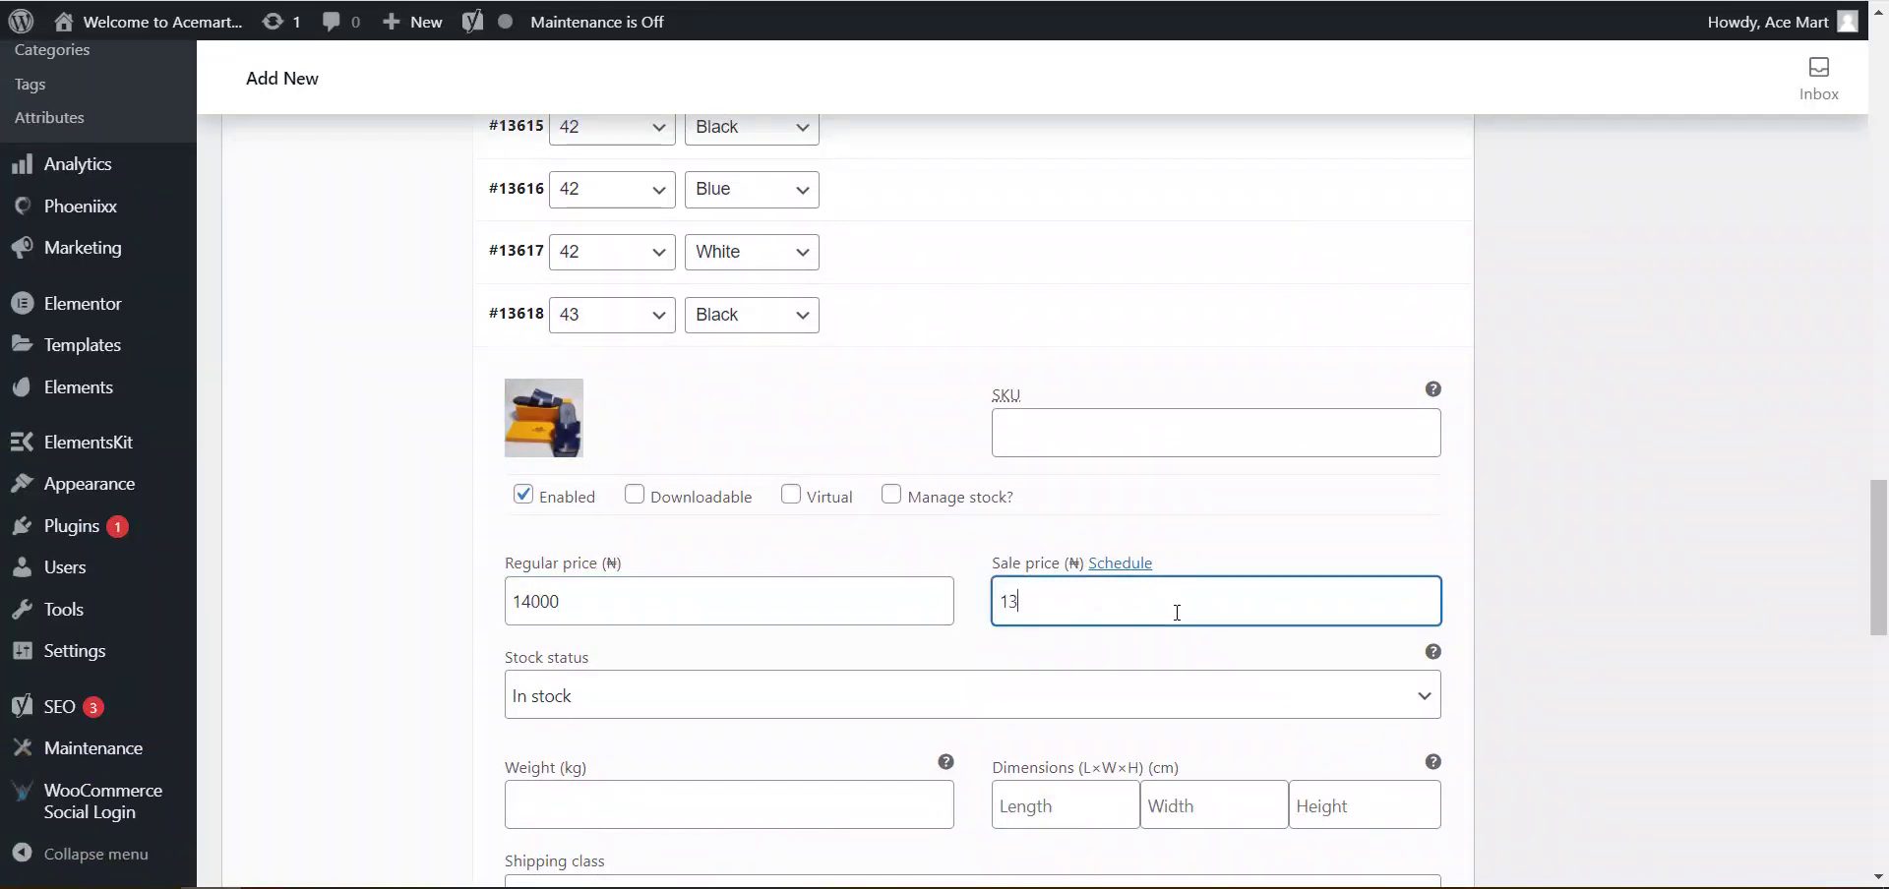
pyautogui.write('13000')
pyautogui.scroll(-10, 1003, 482)
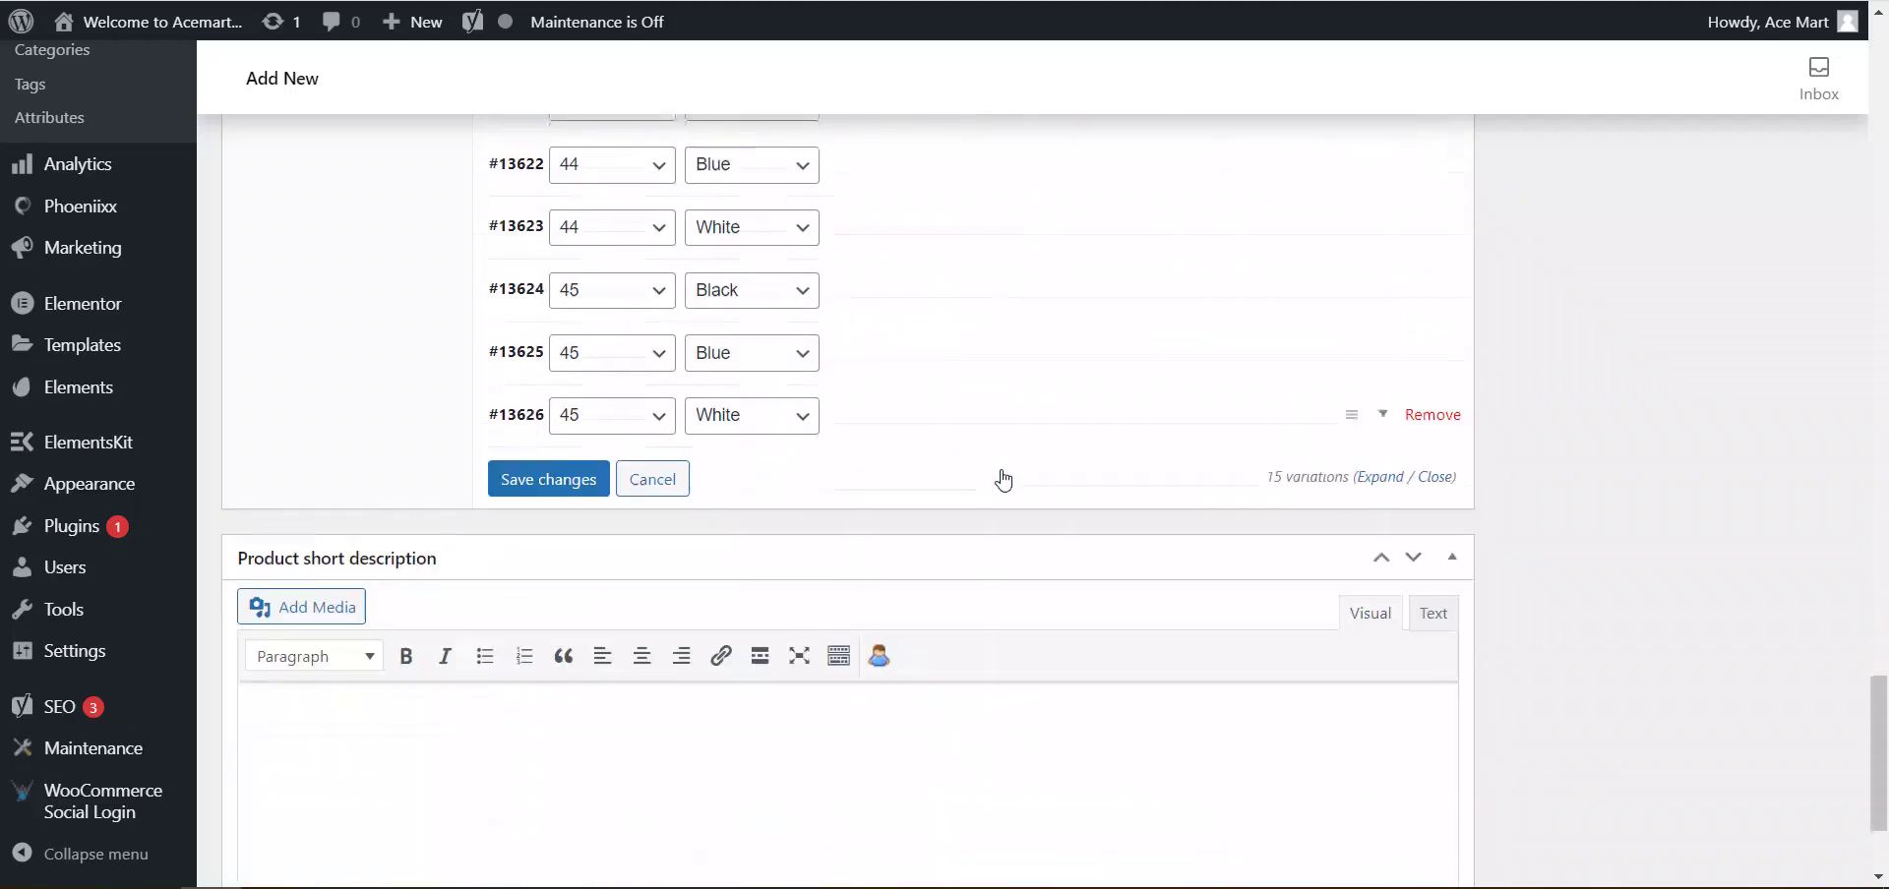
pyautogui.scroll(5, 1004, 478)
pyautogui.scroll(8, 1004, 478)
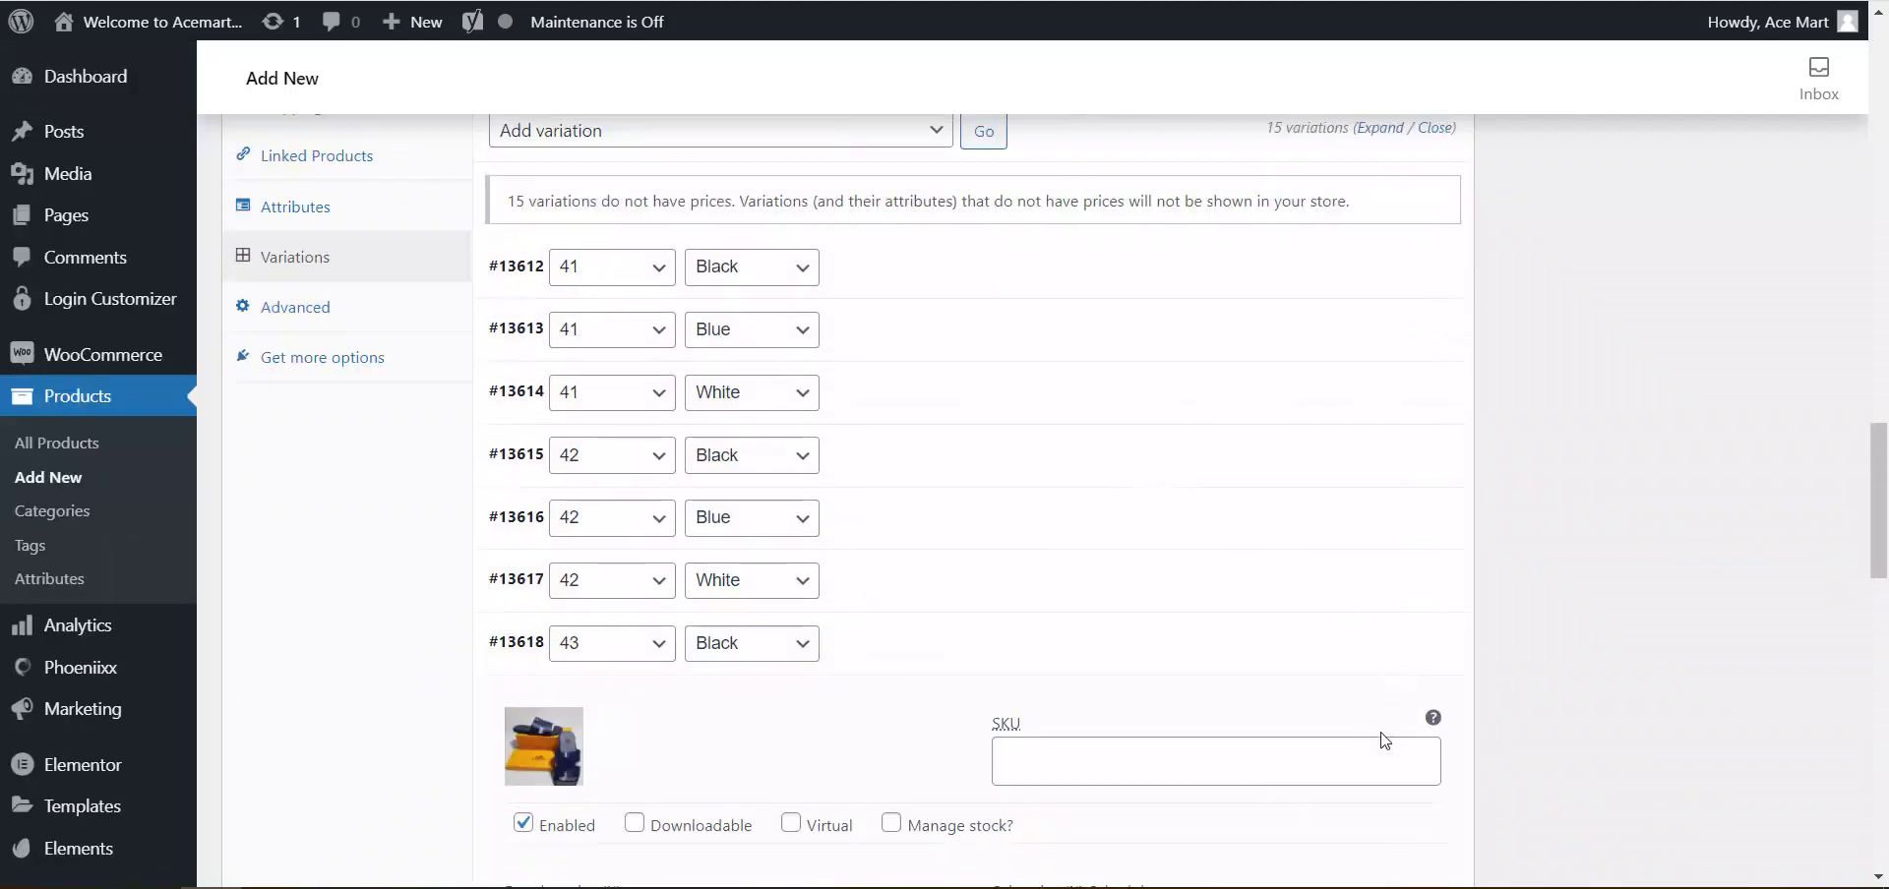
pyautogui.click(1388, 646)
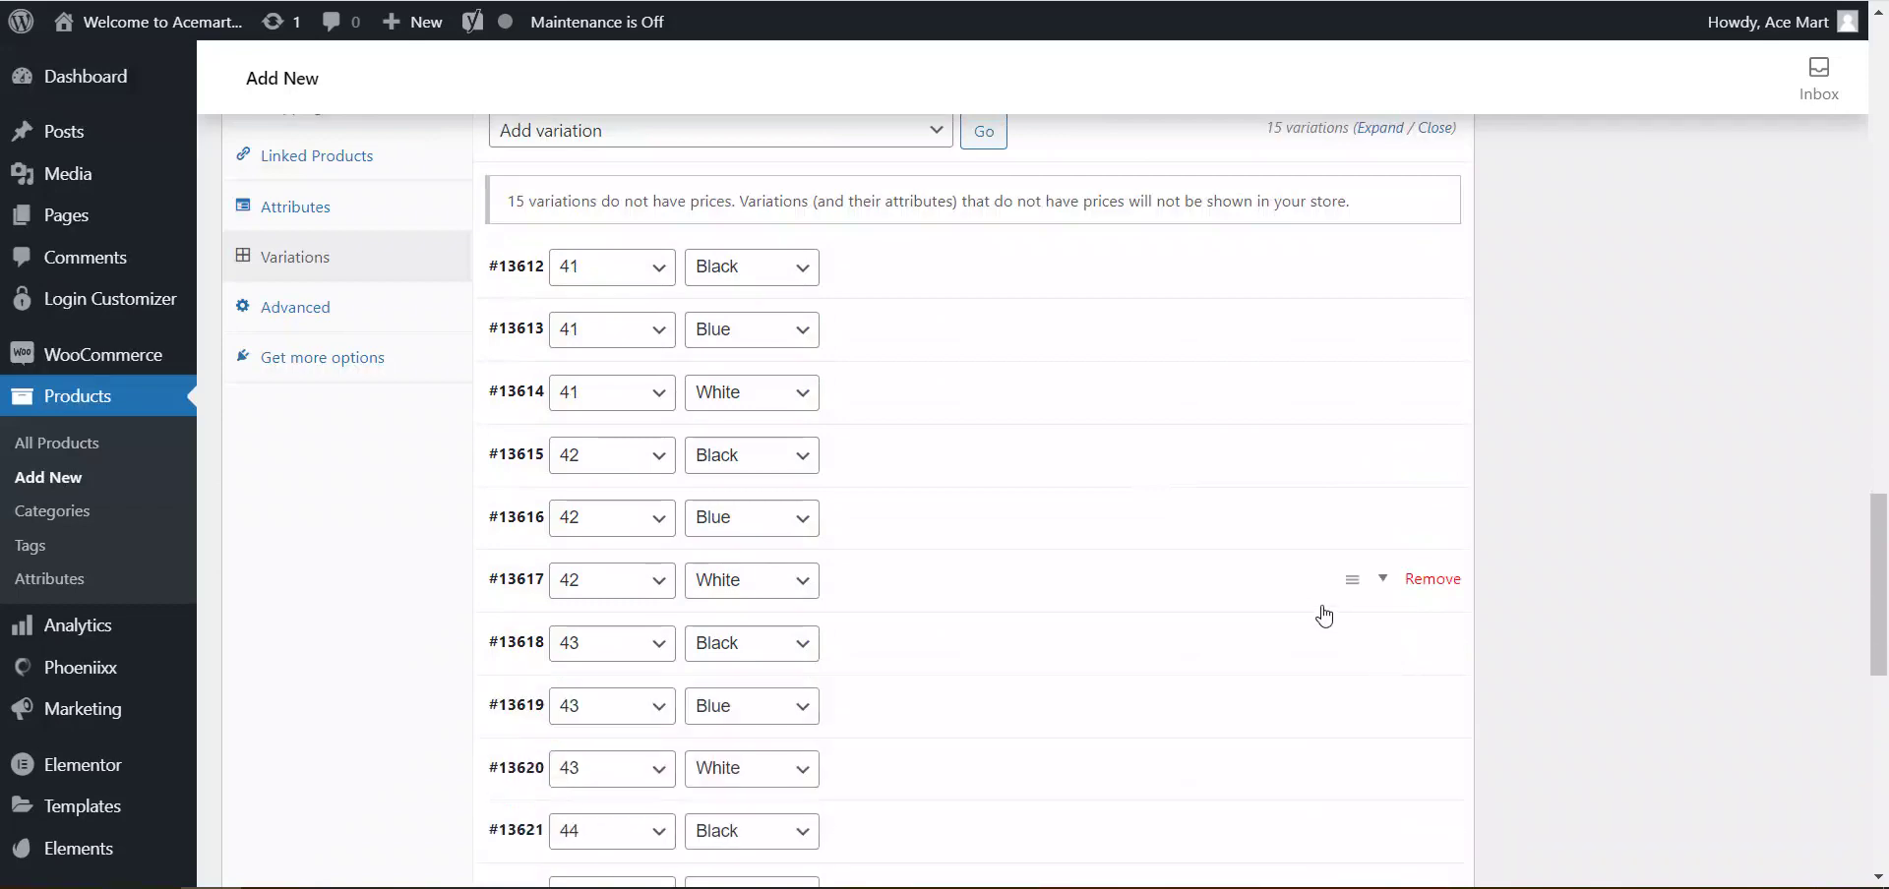
pyautogui.scroll(-7, 873, 535)
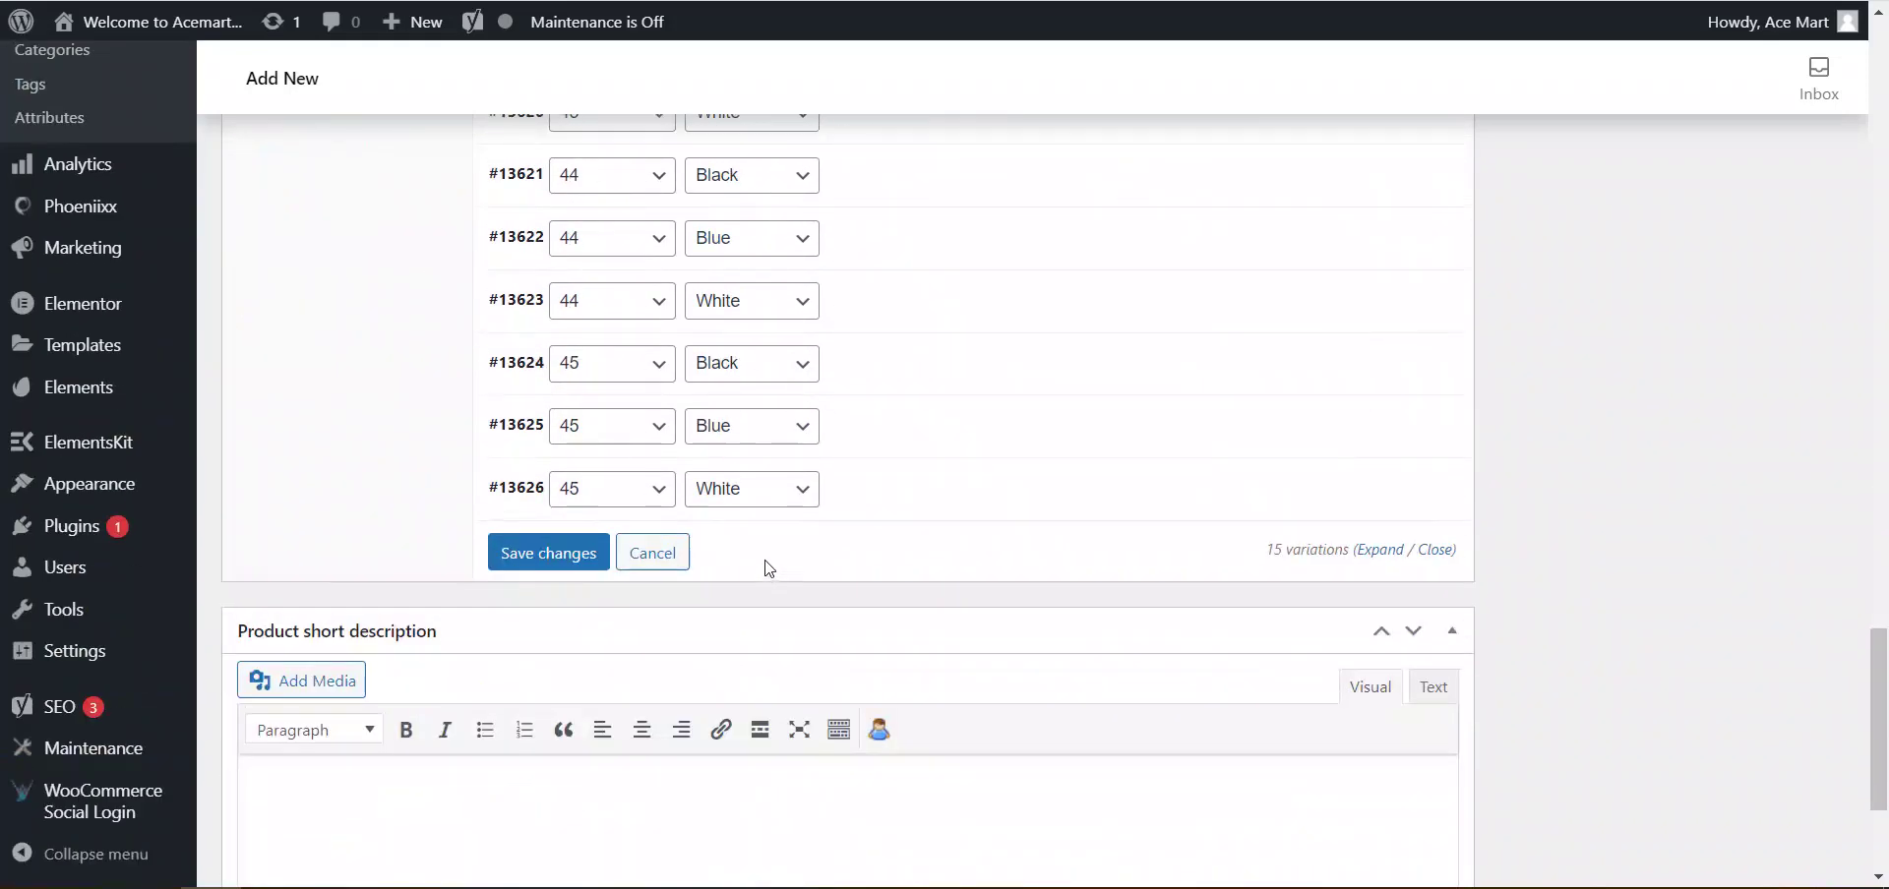
pyautogui.scroll(20, 763, 407)
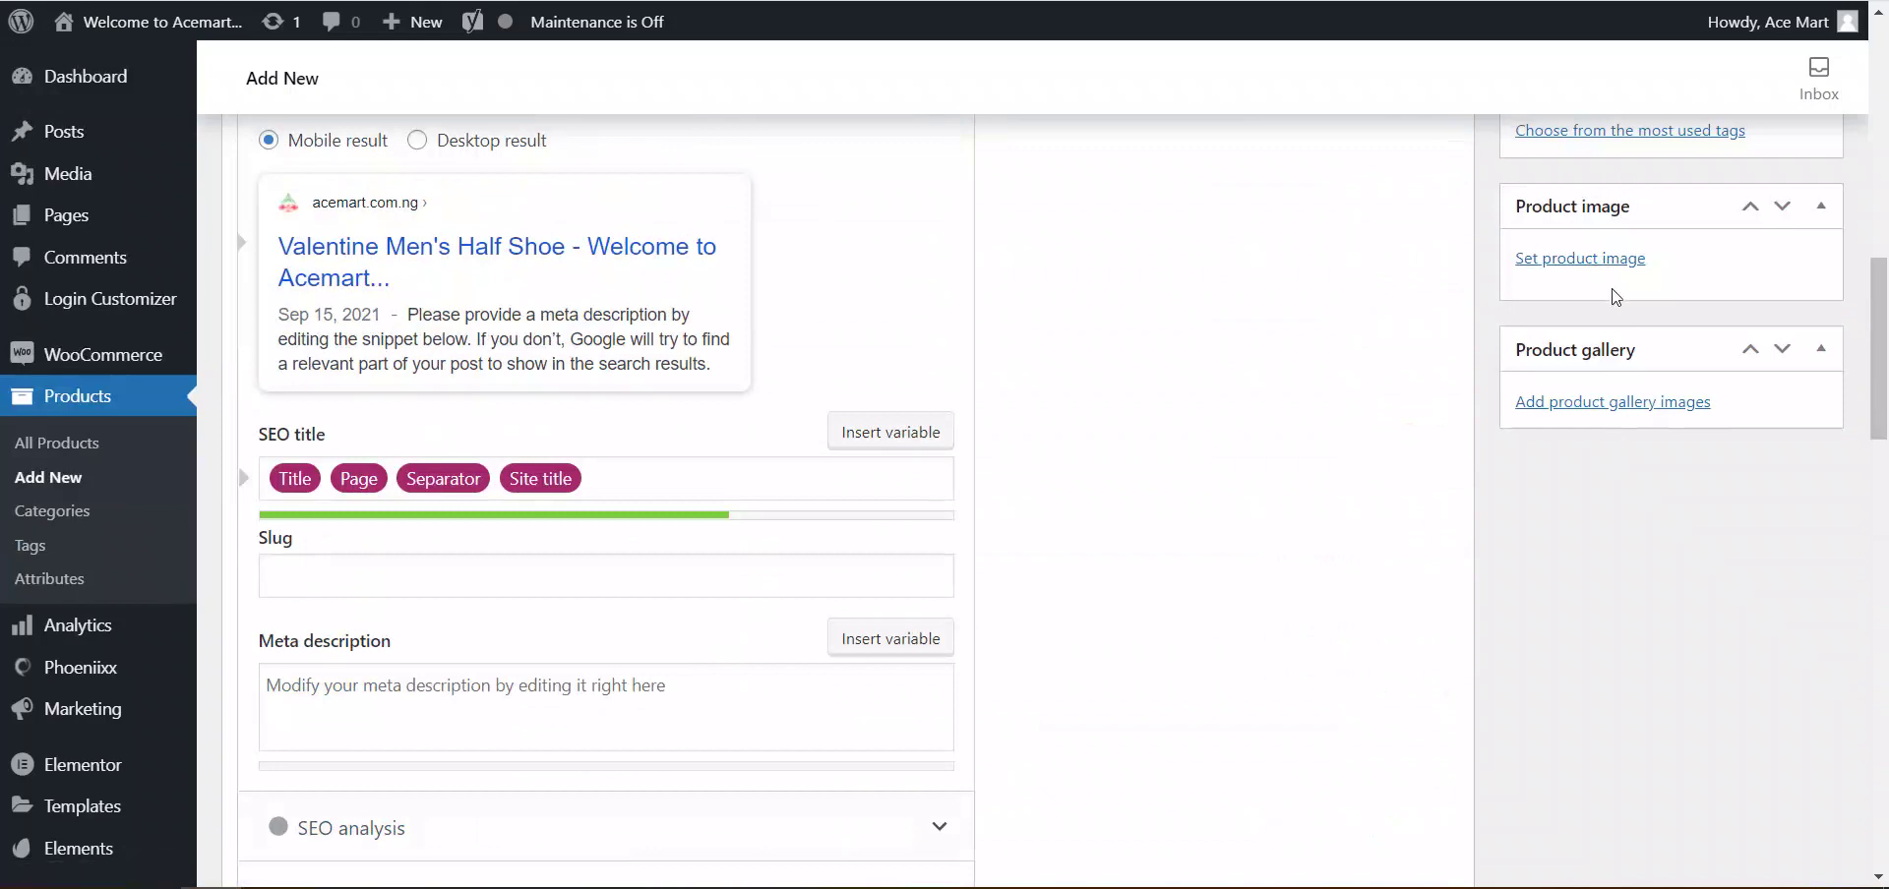
# Step: Set the black half-shoe photo IMG-20210913-WA0018.jpg as the main product image
pyautogui.click(1619, 259)
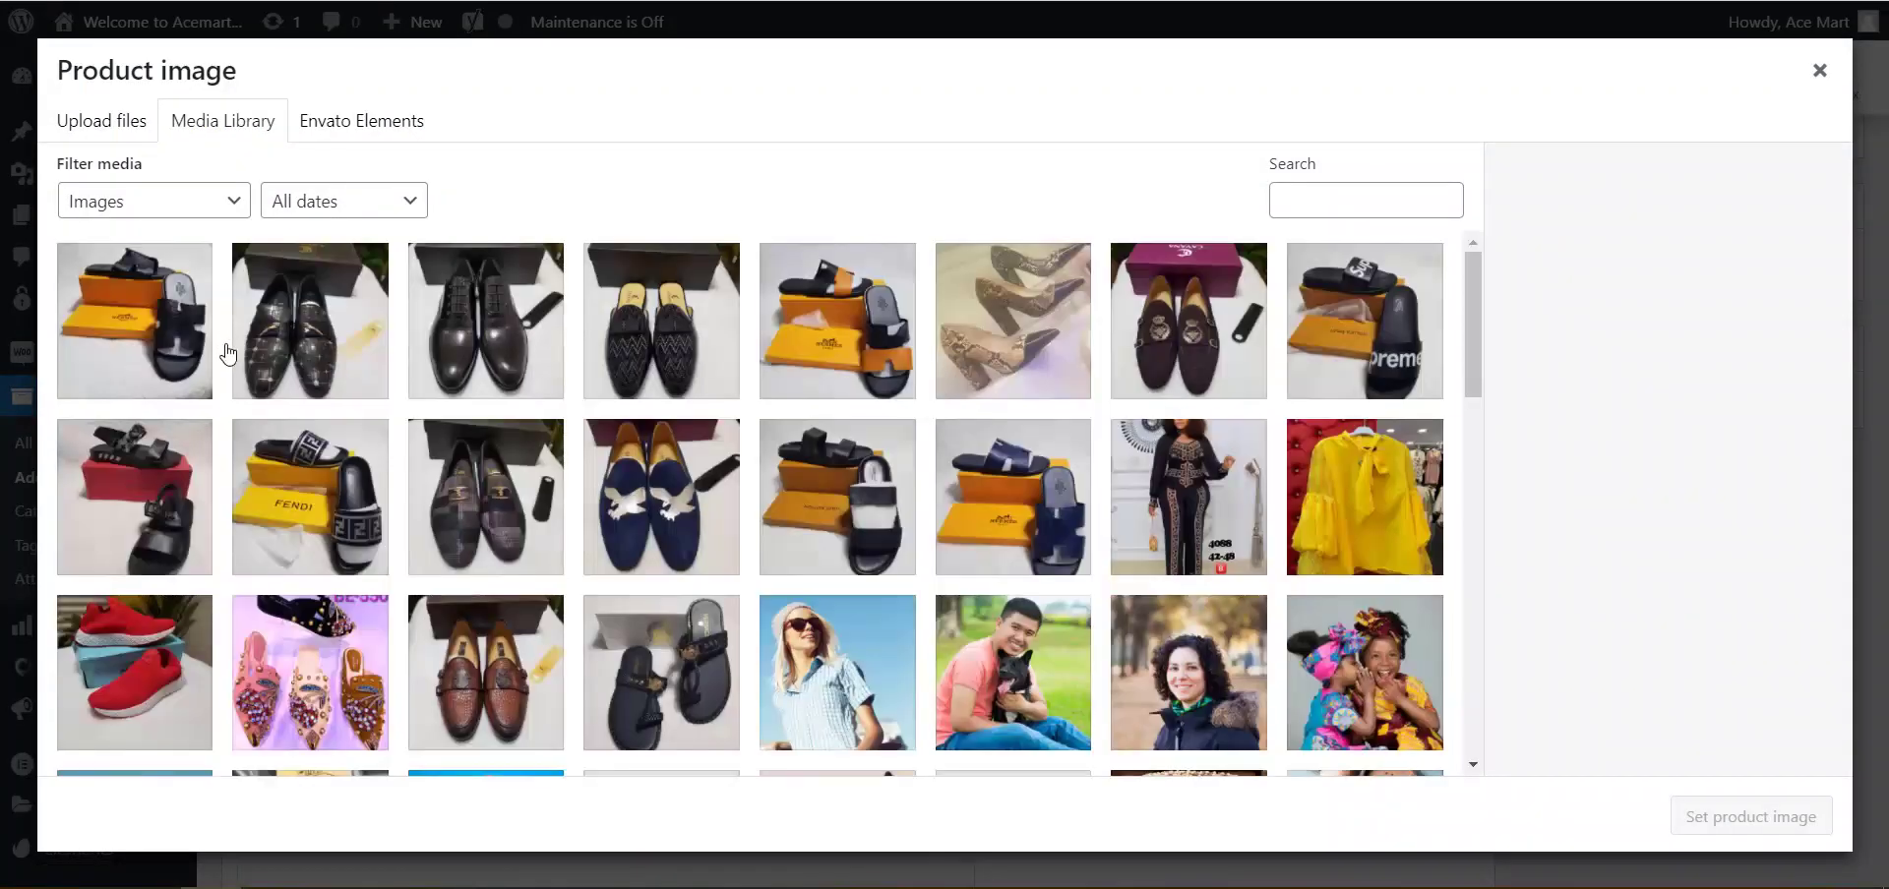
pyautogui.click(165, 356)
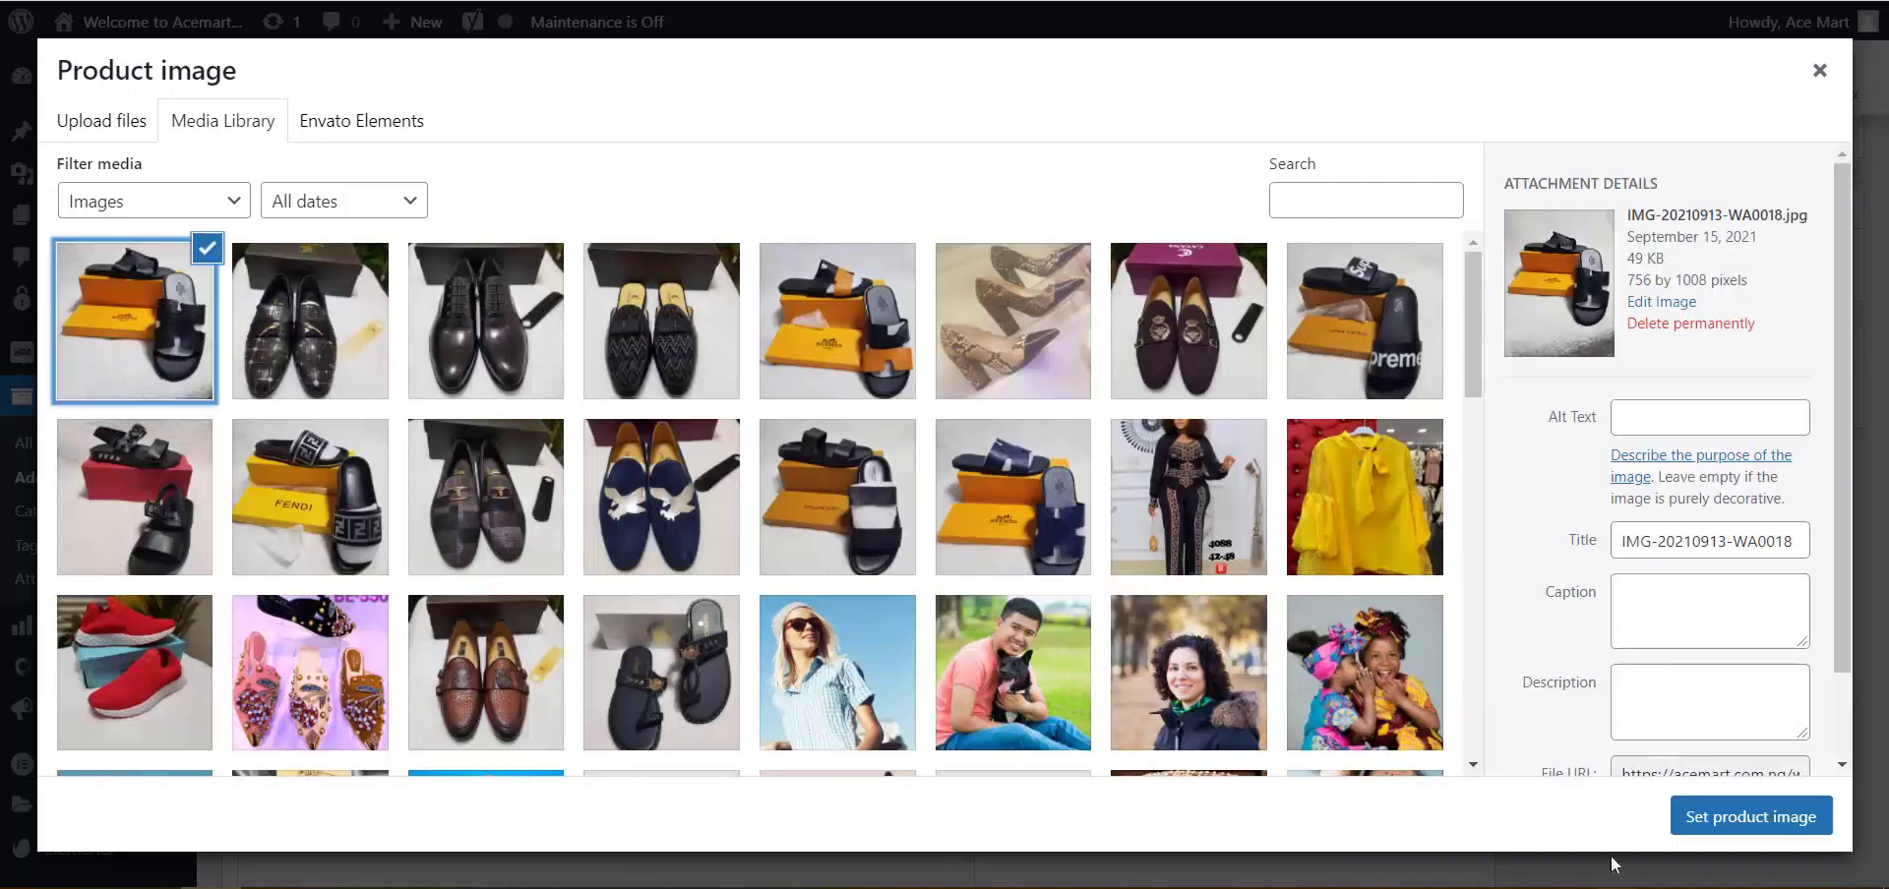
pyautogui.click(1717, 825)
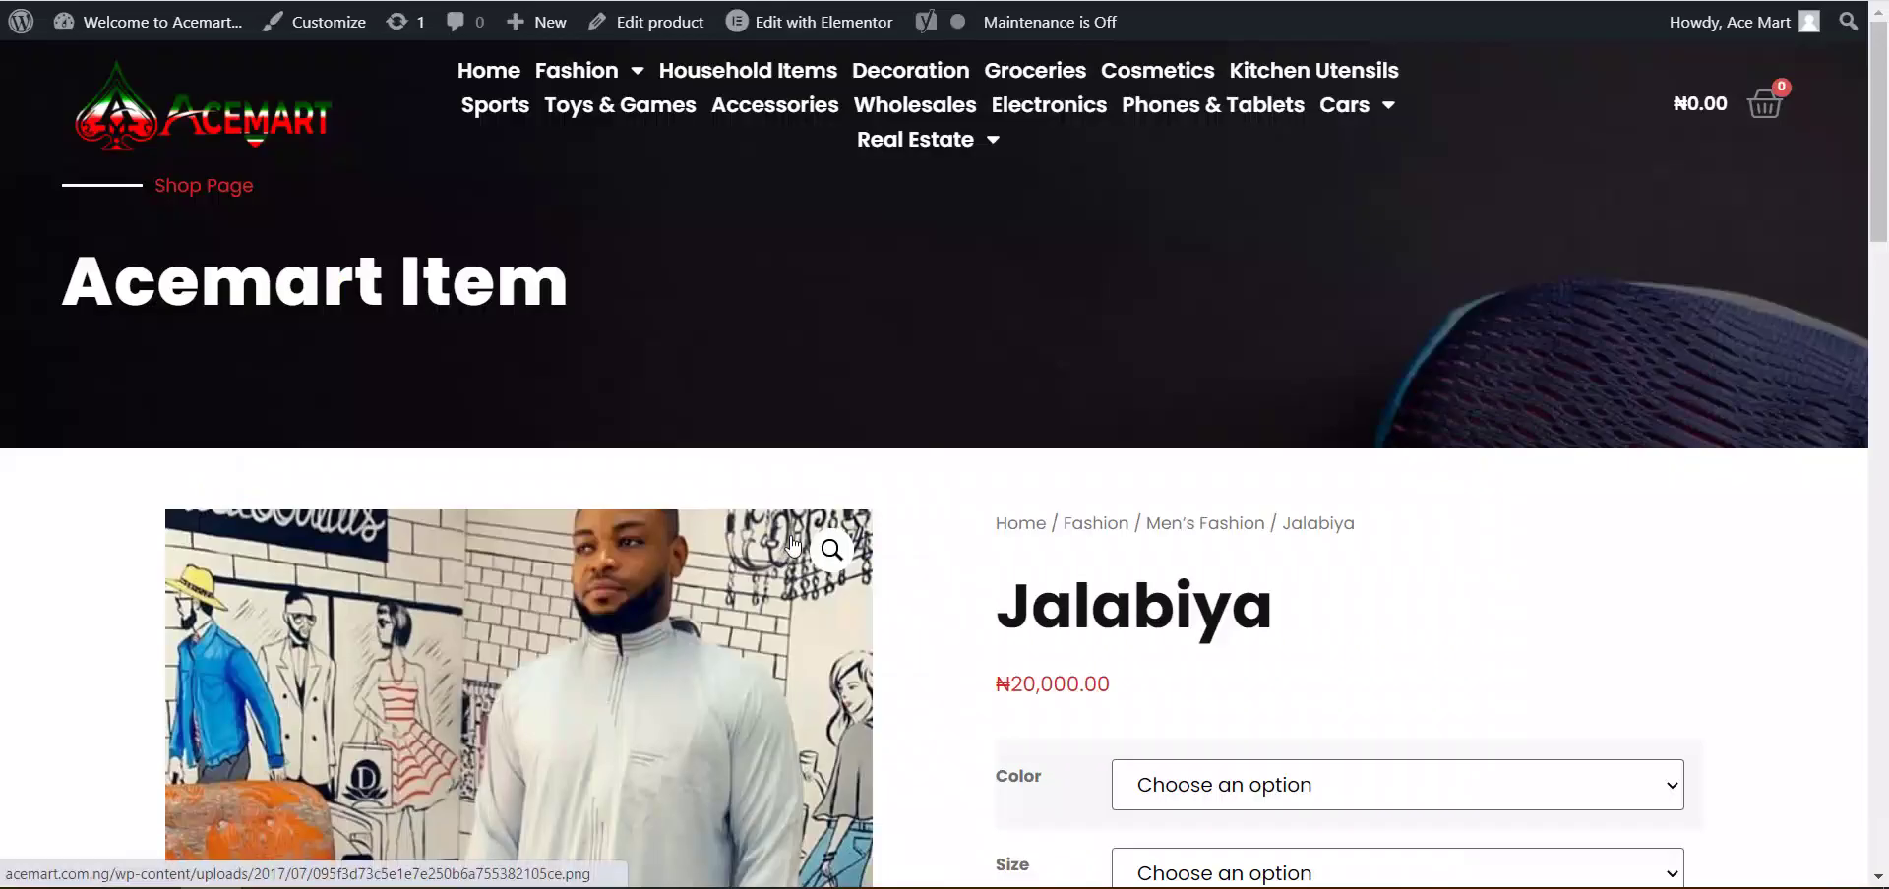
pyautogui.scroll(-3, 481, 522)
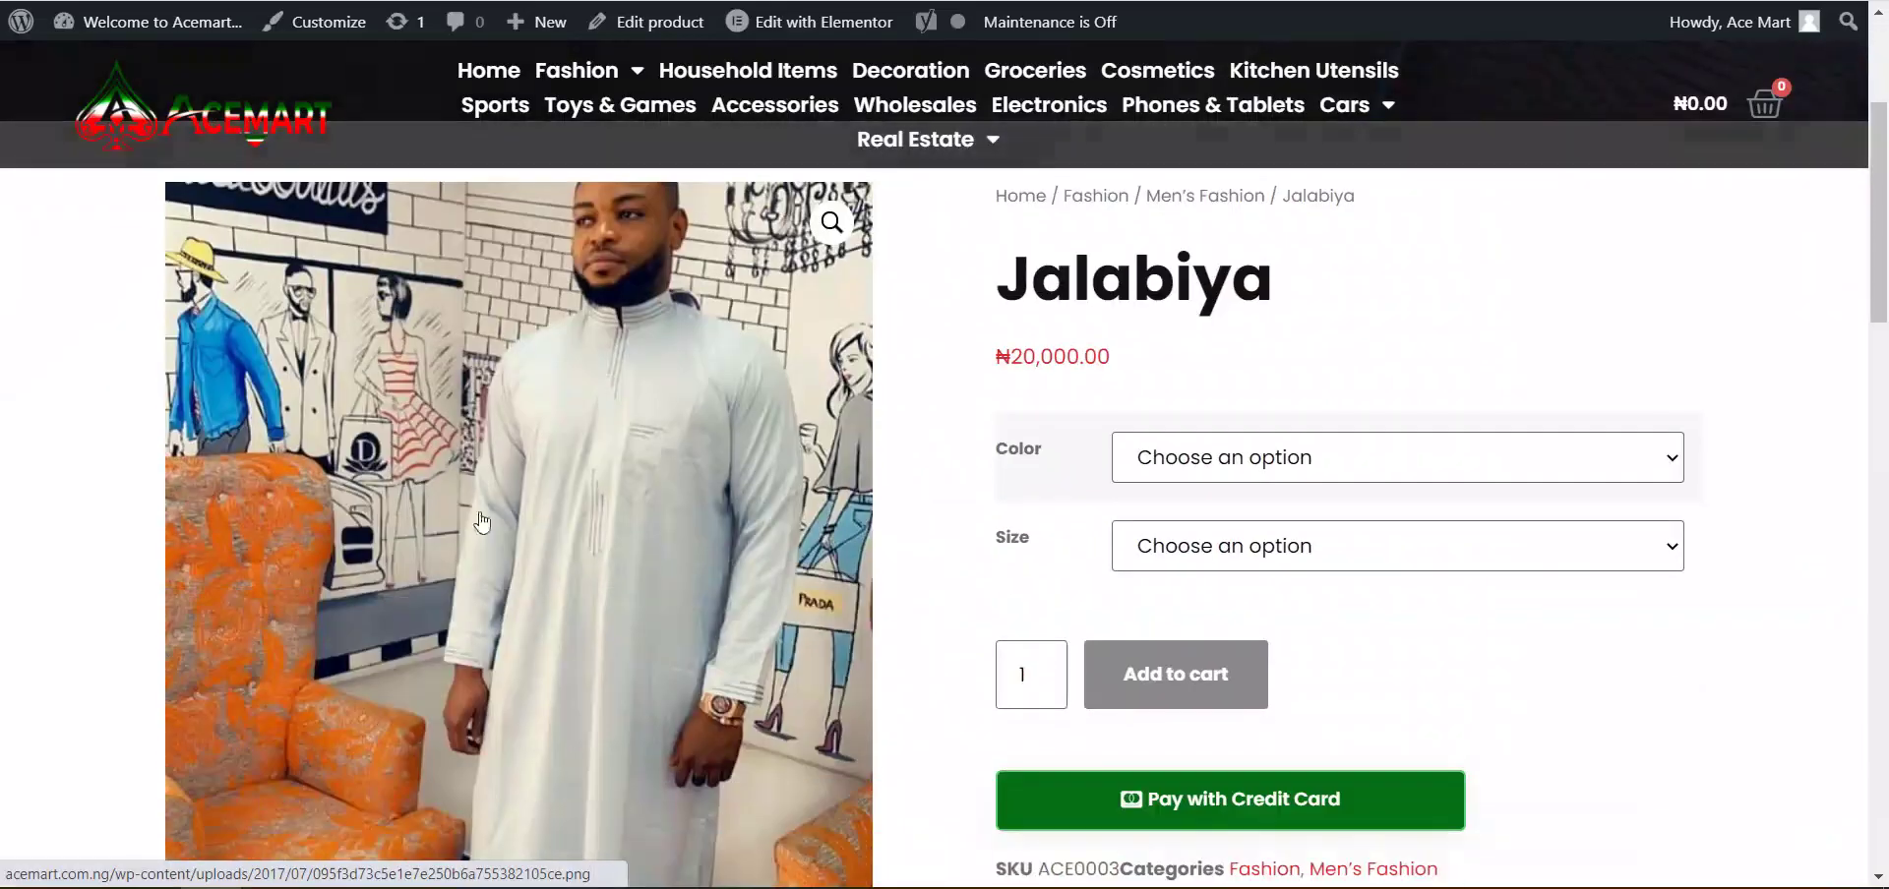
pyautogui.scroll(-8, 481, 522)
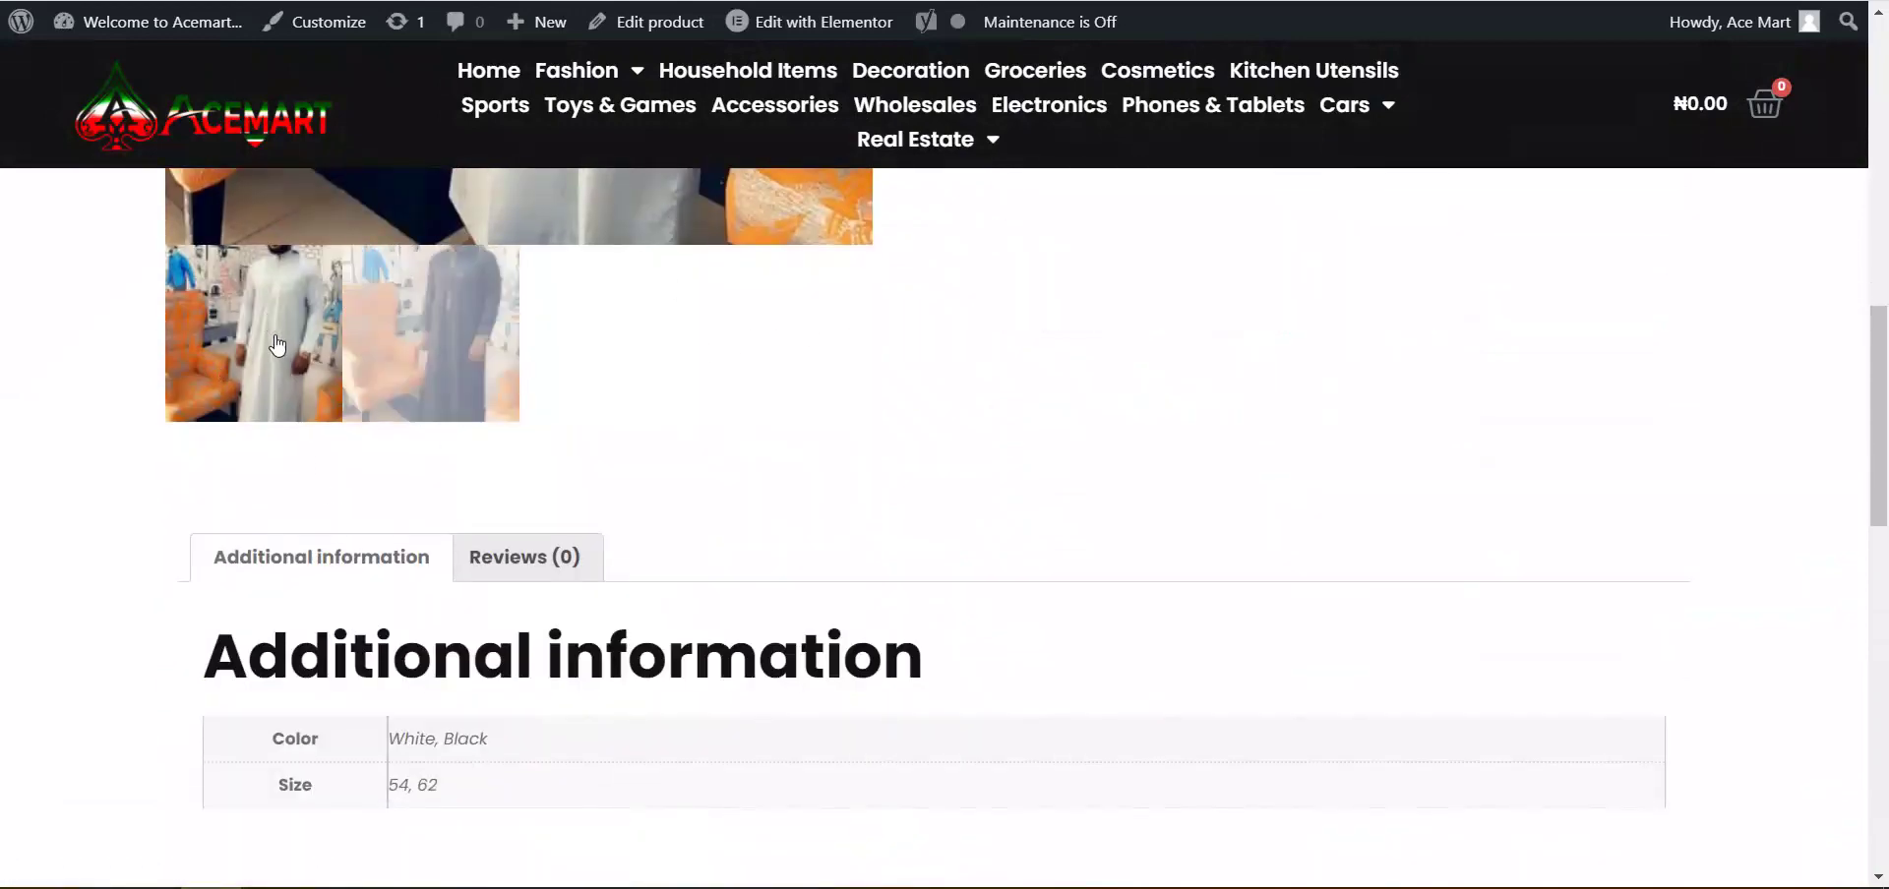
pyautogui.click(482, 360)
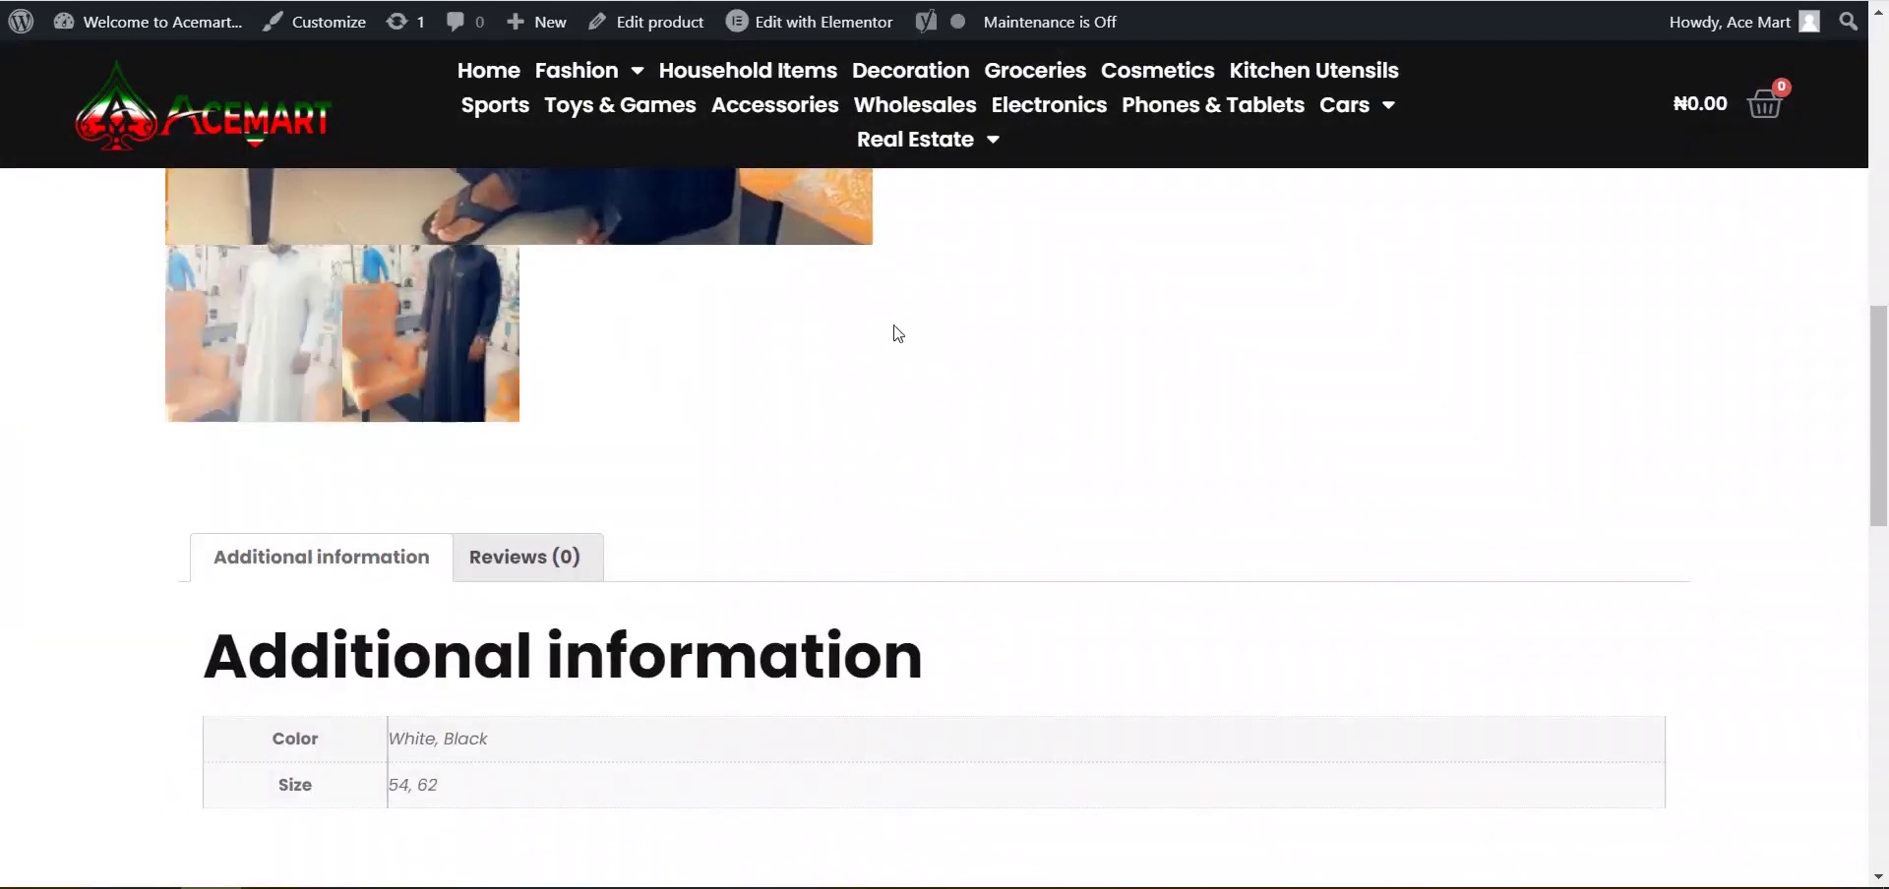
pyautogui.scroll(8, 894, 329)
pyautogui.scroll(-8, 328, 451)
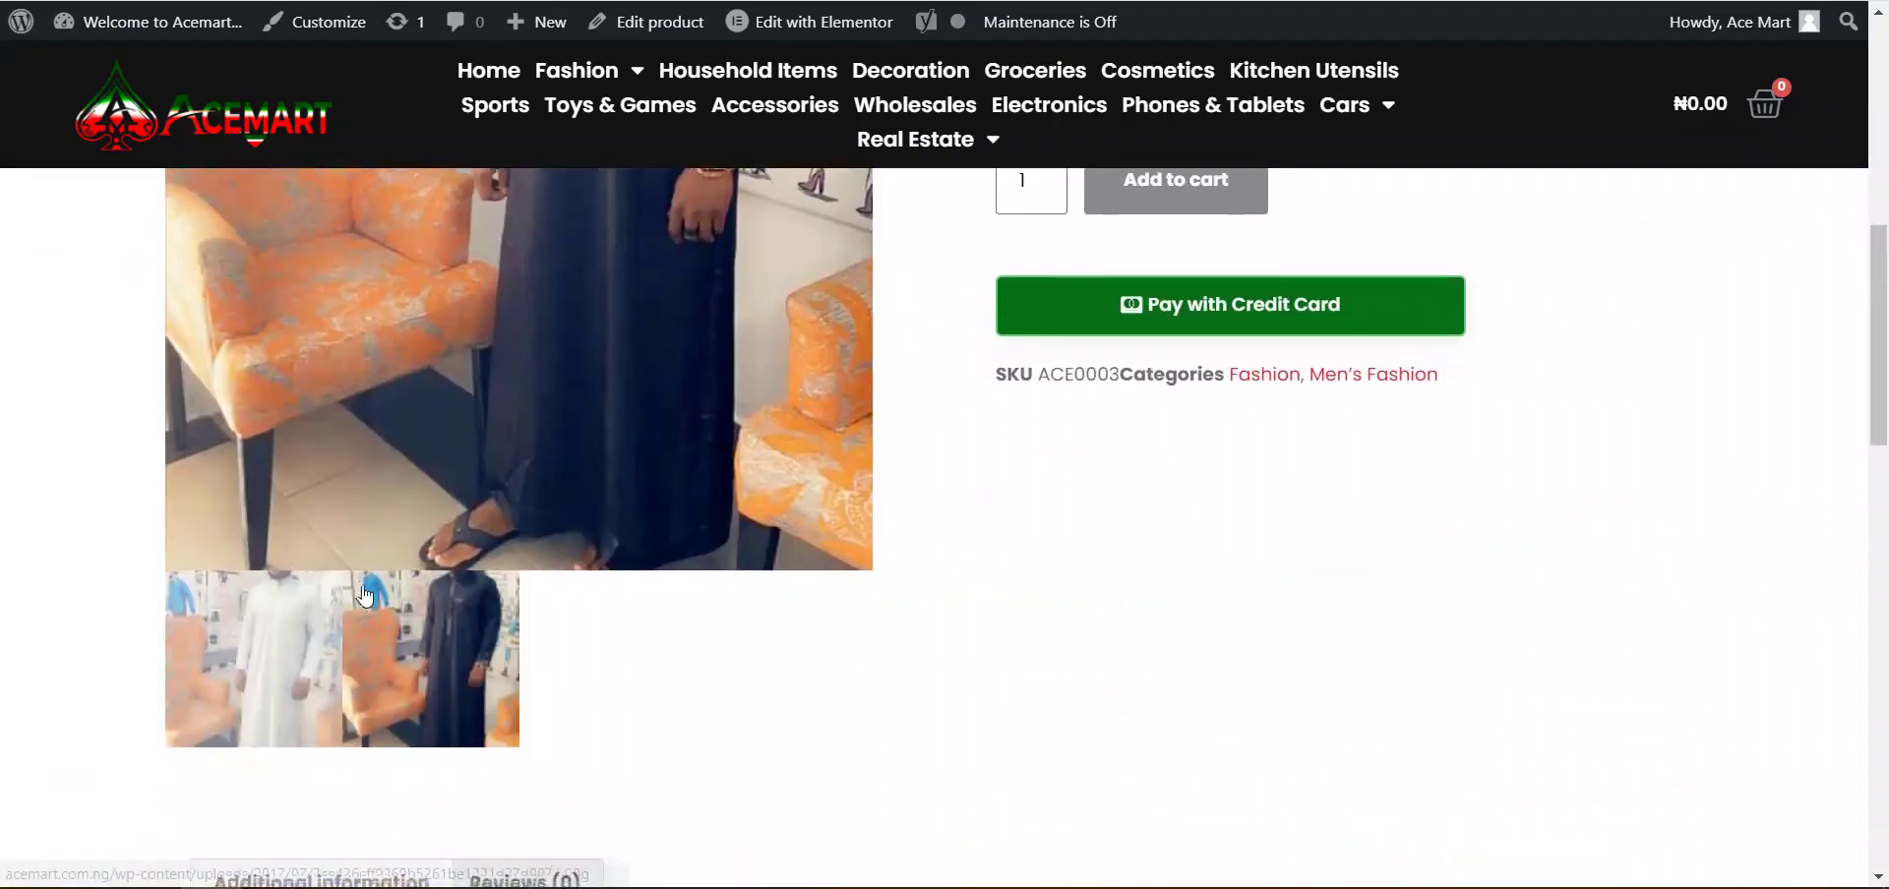
pyautogui.scroll(2, 1067, 443)
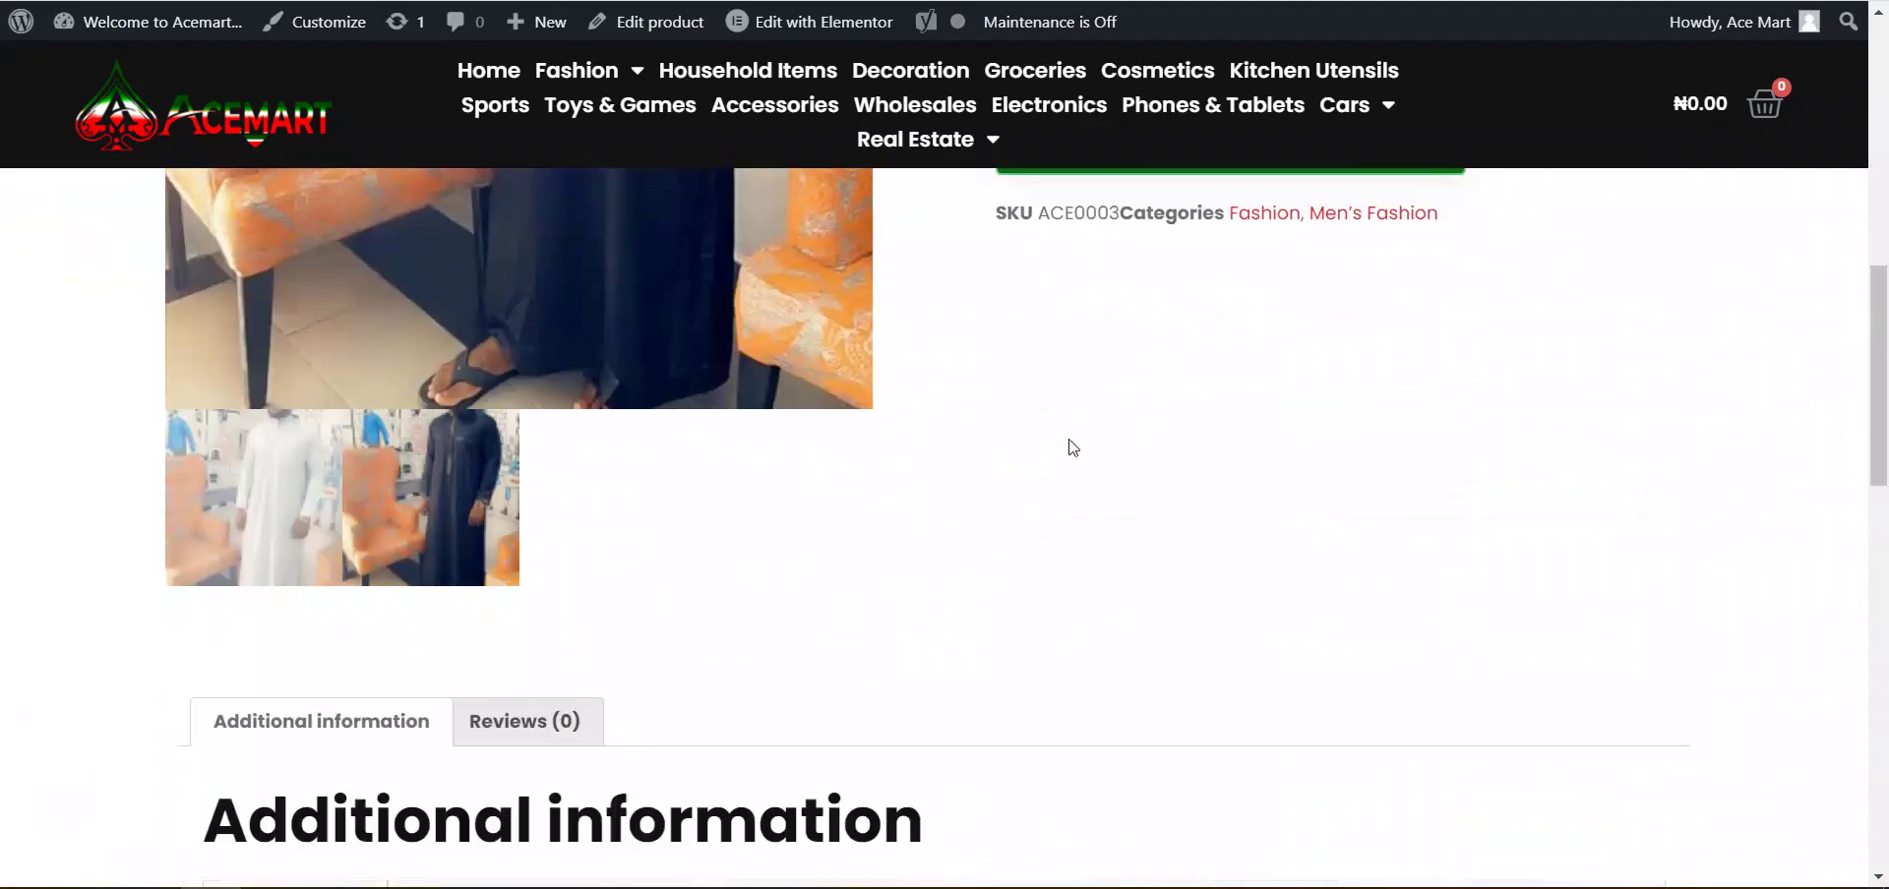
pyautogui.scroll(-10, 1063, 477)
pyautogui.scroll(5, 1063, 476)
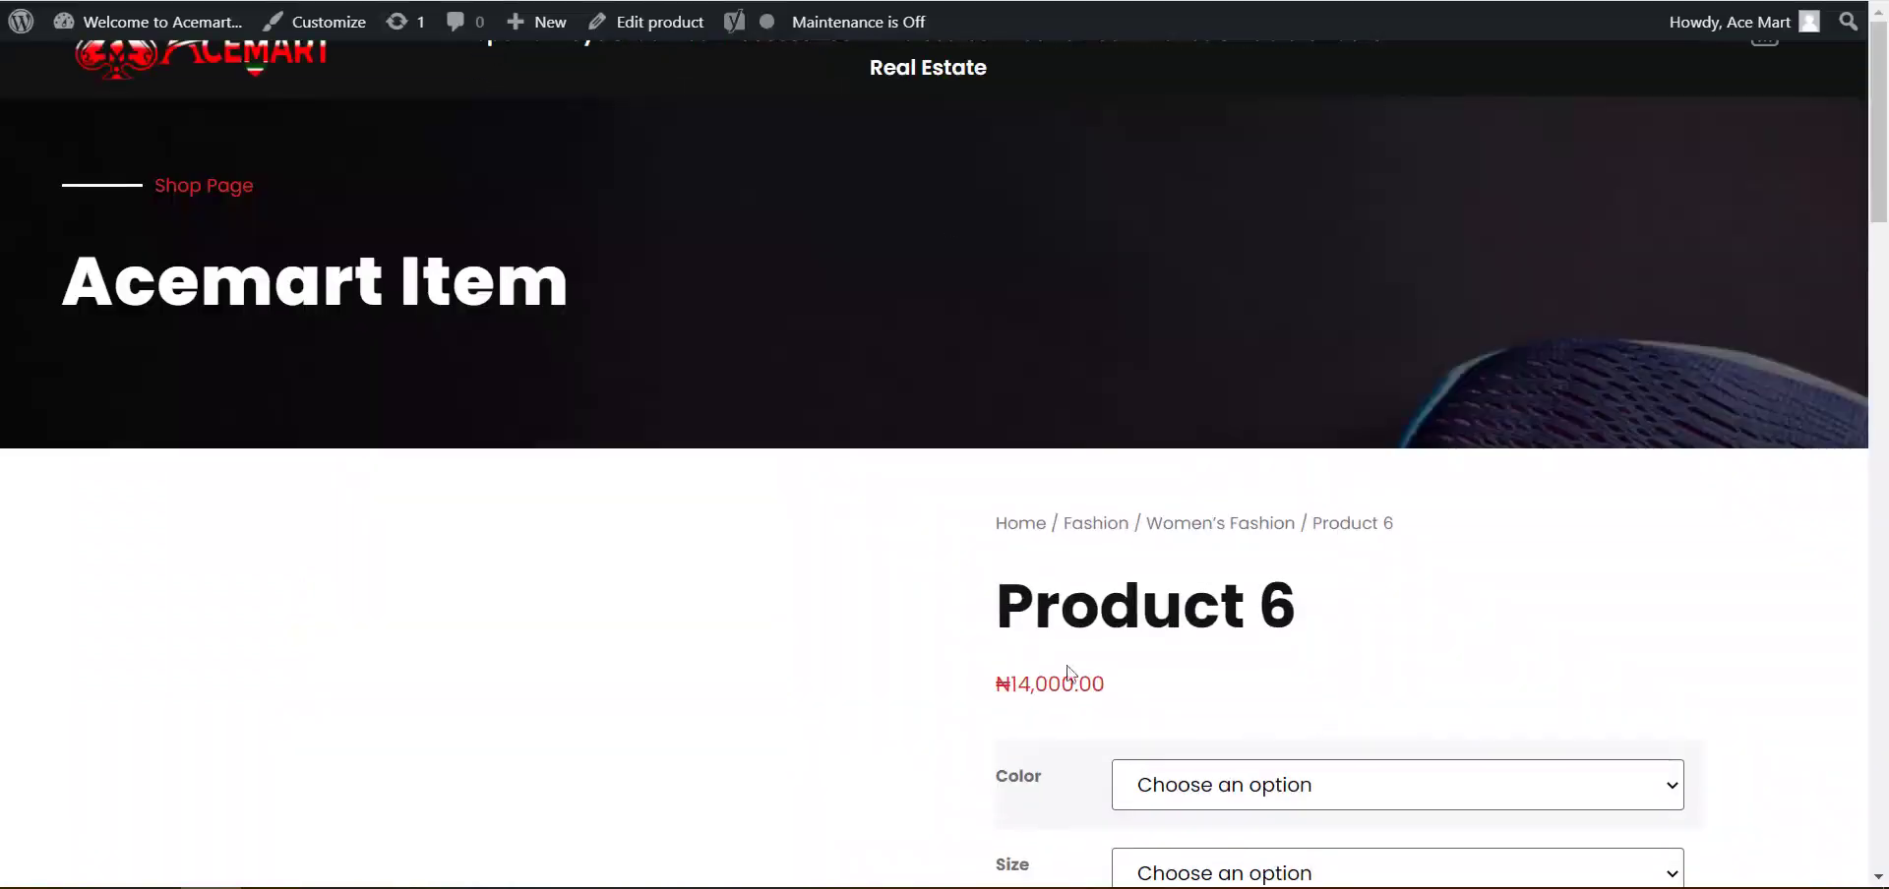
pyautogui.scroll(-6, 1138, 464)
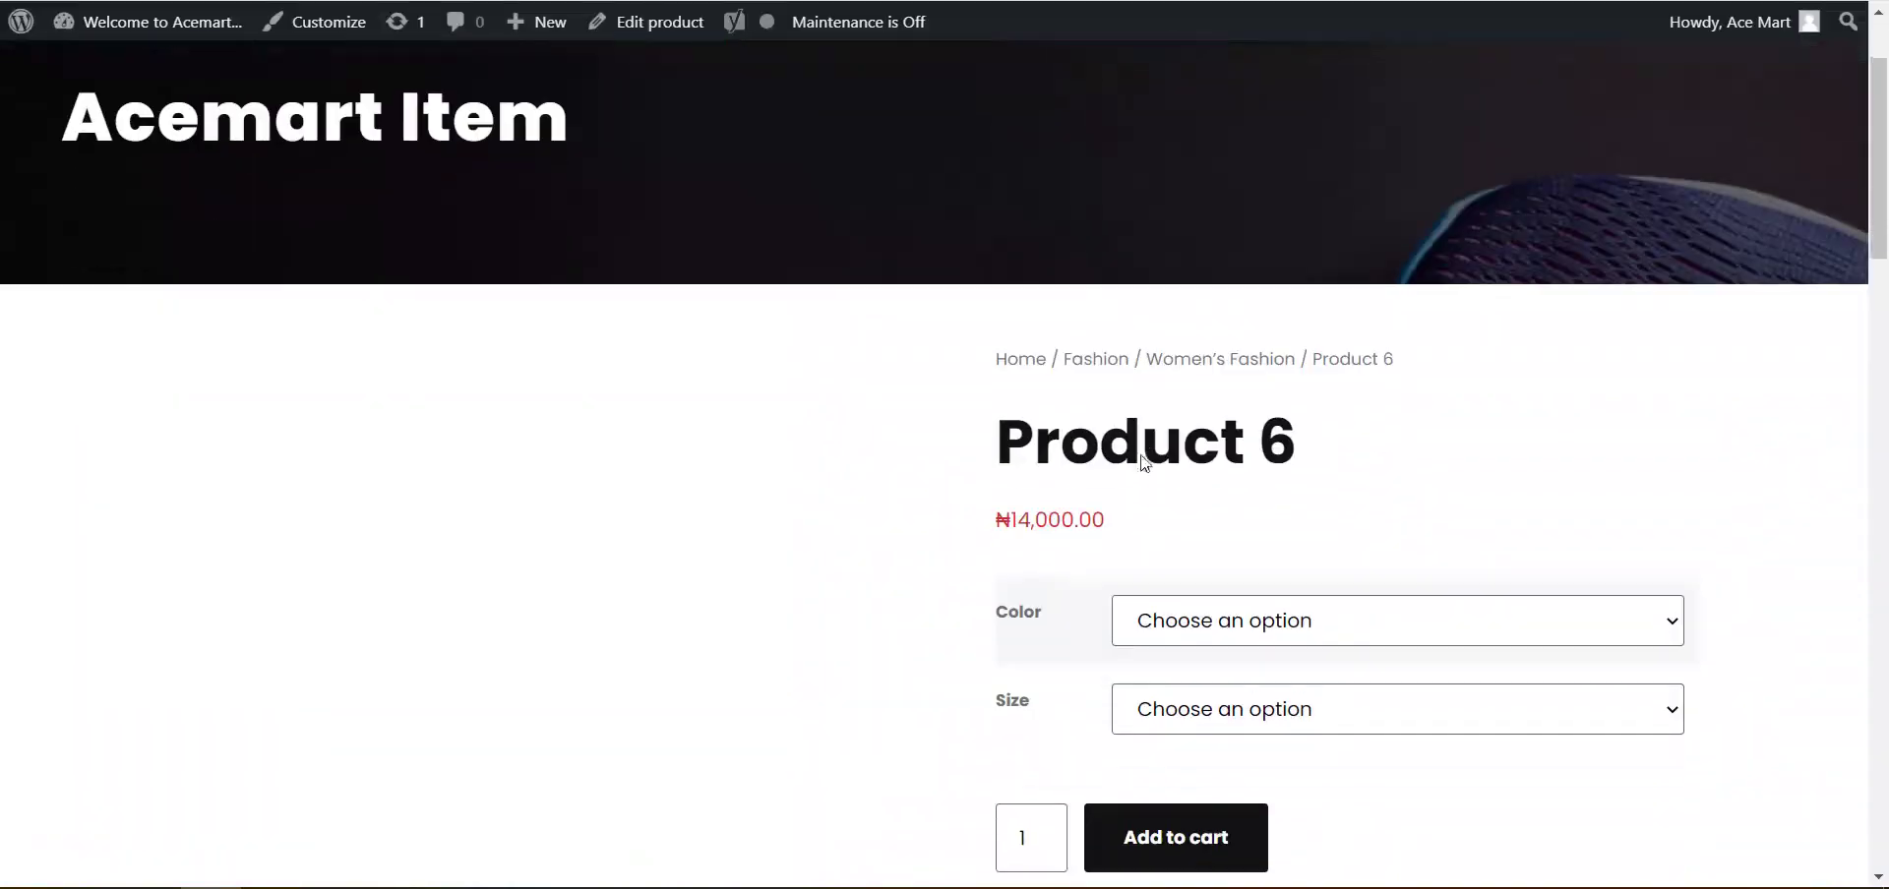
pyautogui.scroll(2, 443, 443)
pyautogui.scroll(4, 523, 433)
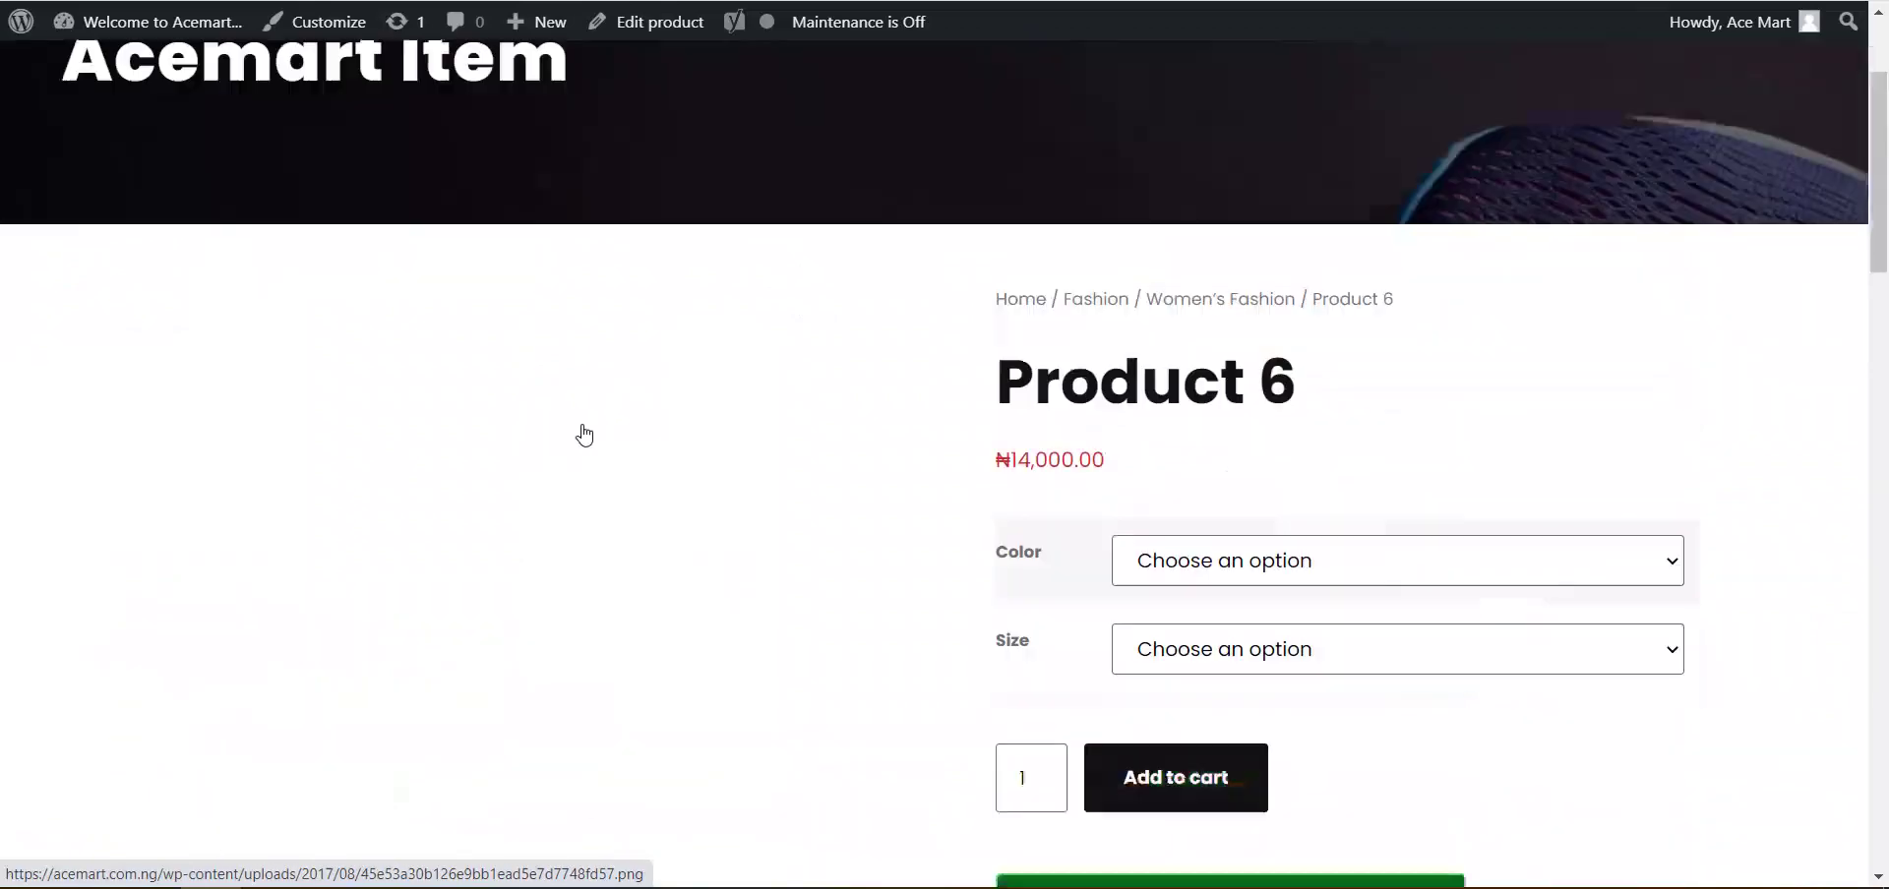
pyautogui.scroll(-7, 679, 516)
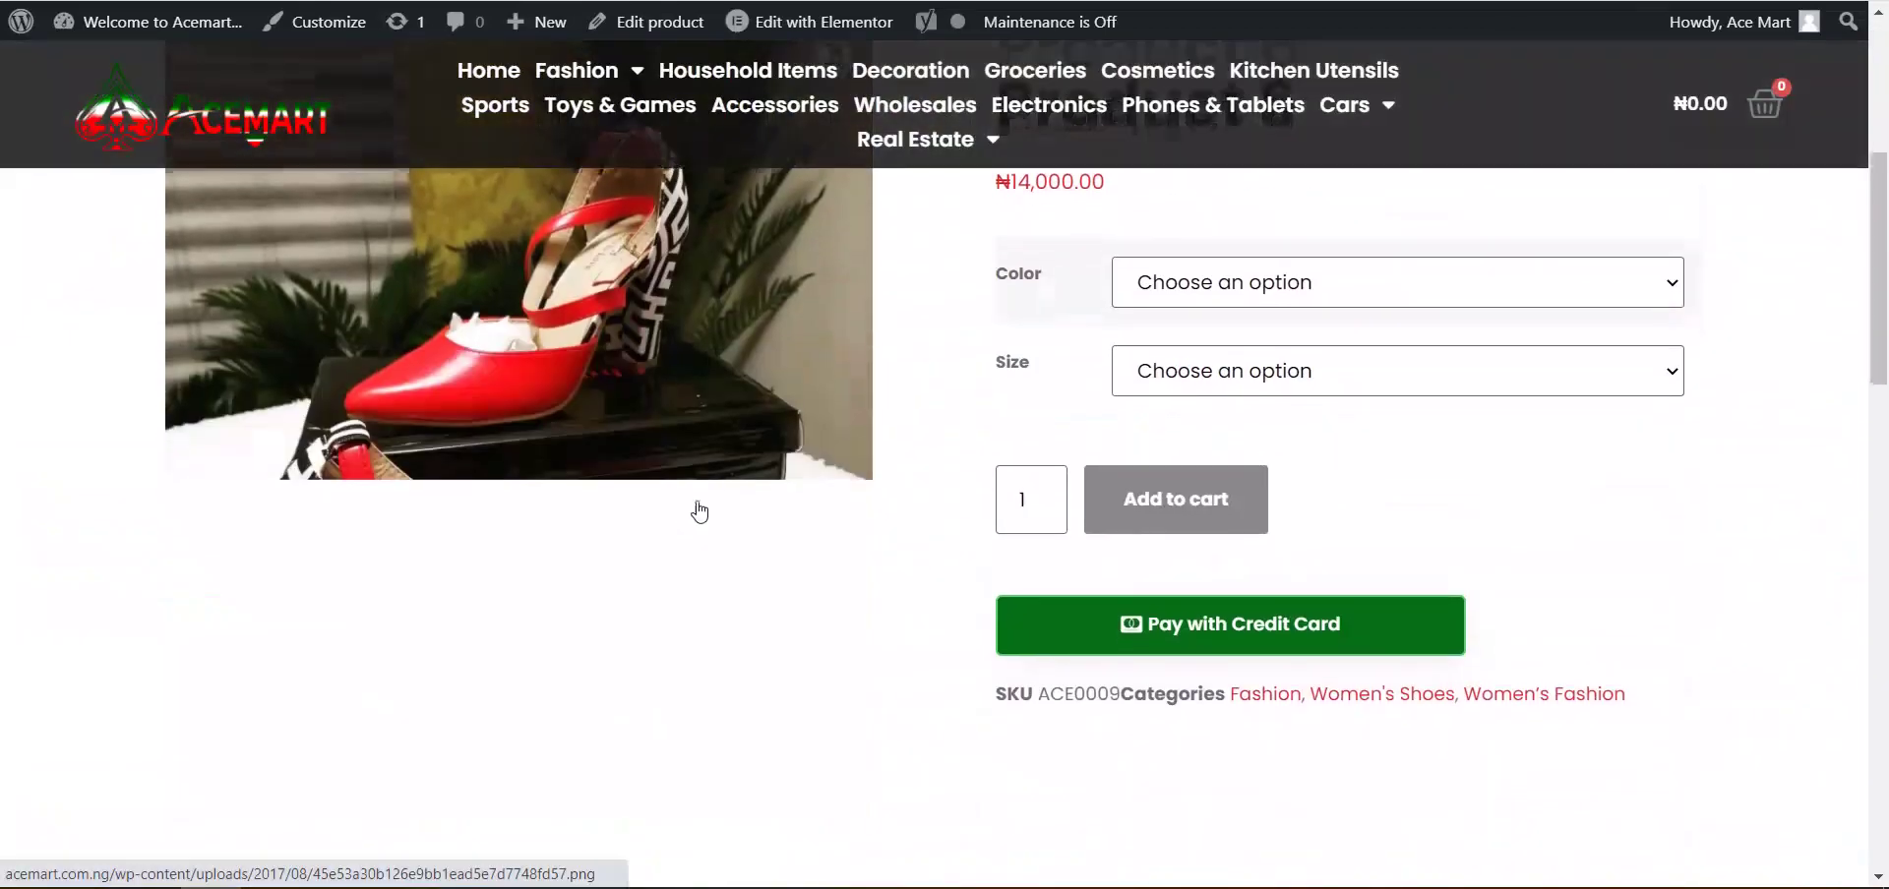
pyautogui.scroll(7, 817, 578)
pyautogui.scroll(-10, 823, 584)
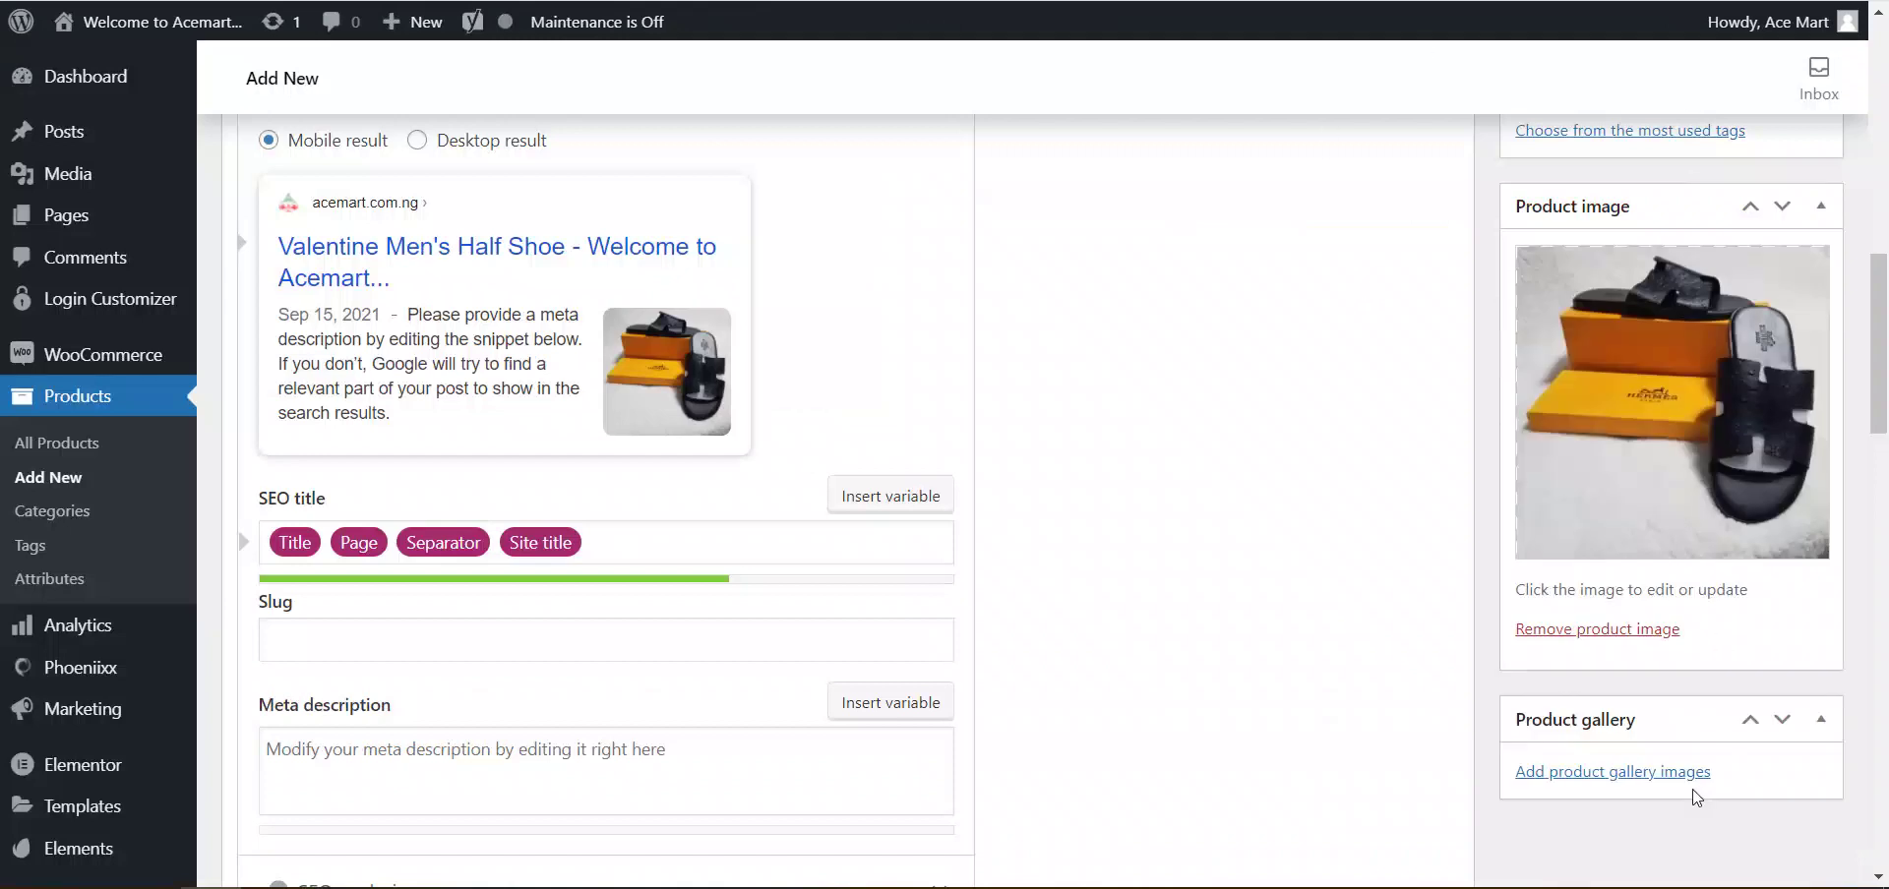
# Step: Add the black, top-row, white-strap and navy half-shoe photos to the product gallery
pyautogui.click(1680, 775)
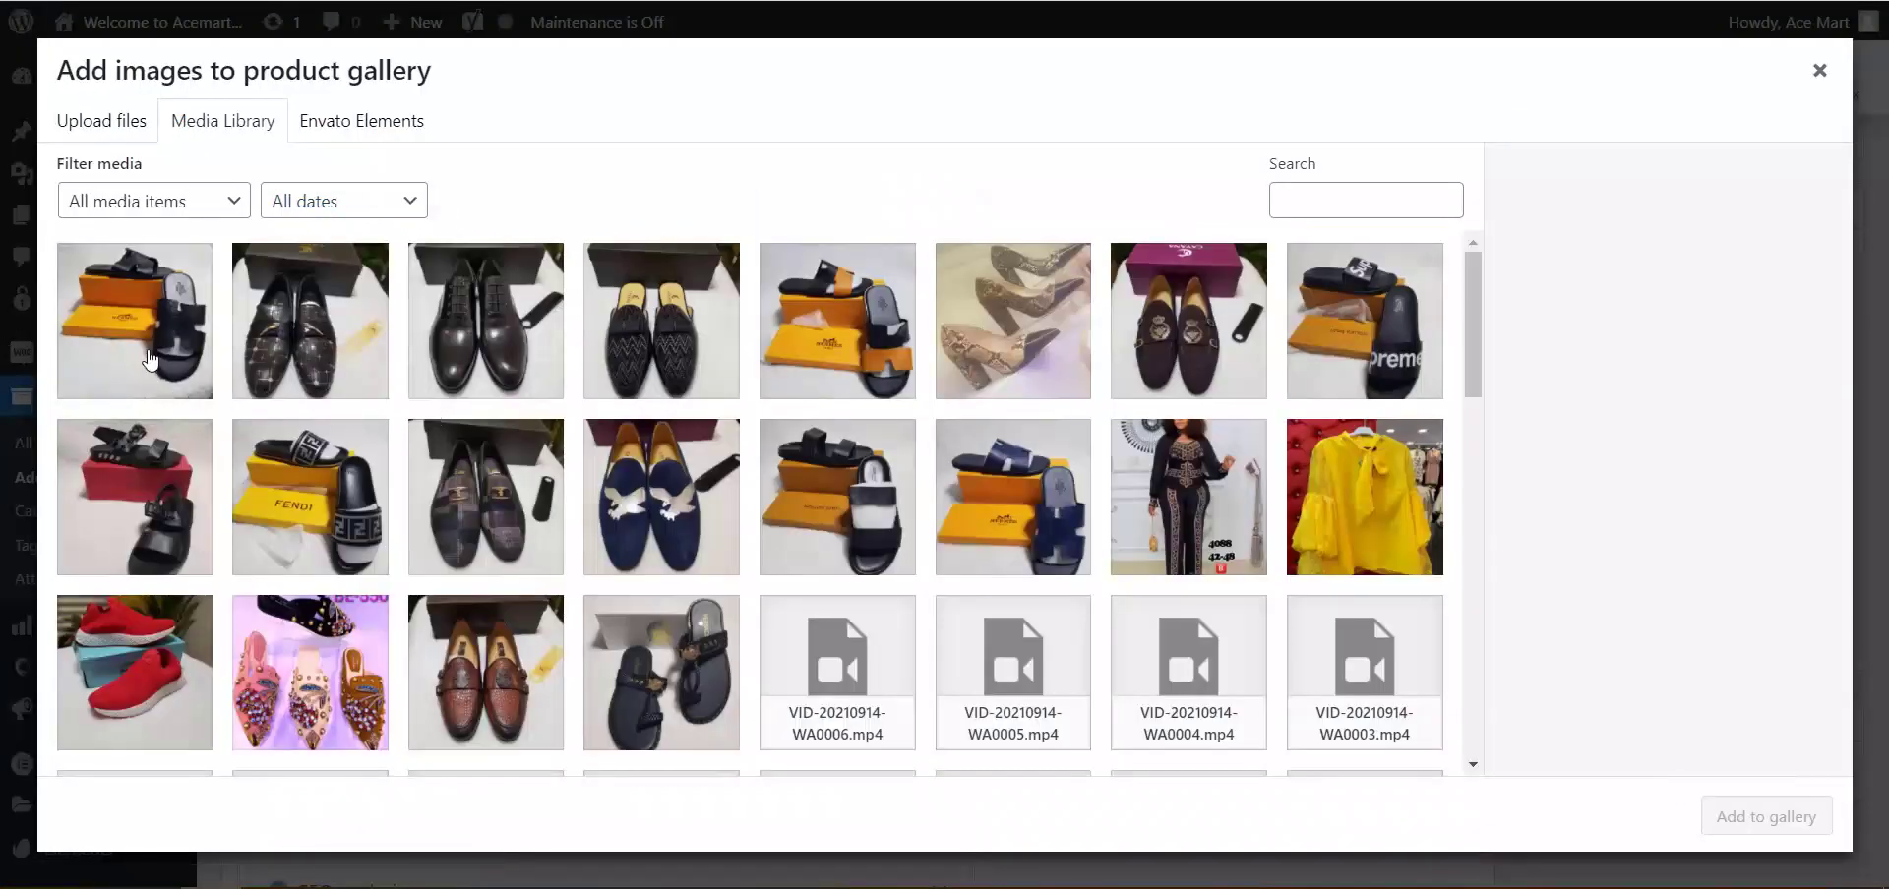
pyautogui.click(146, 352)
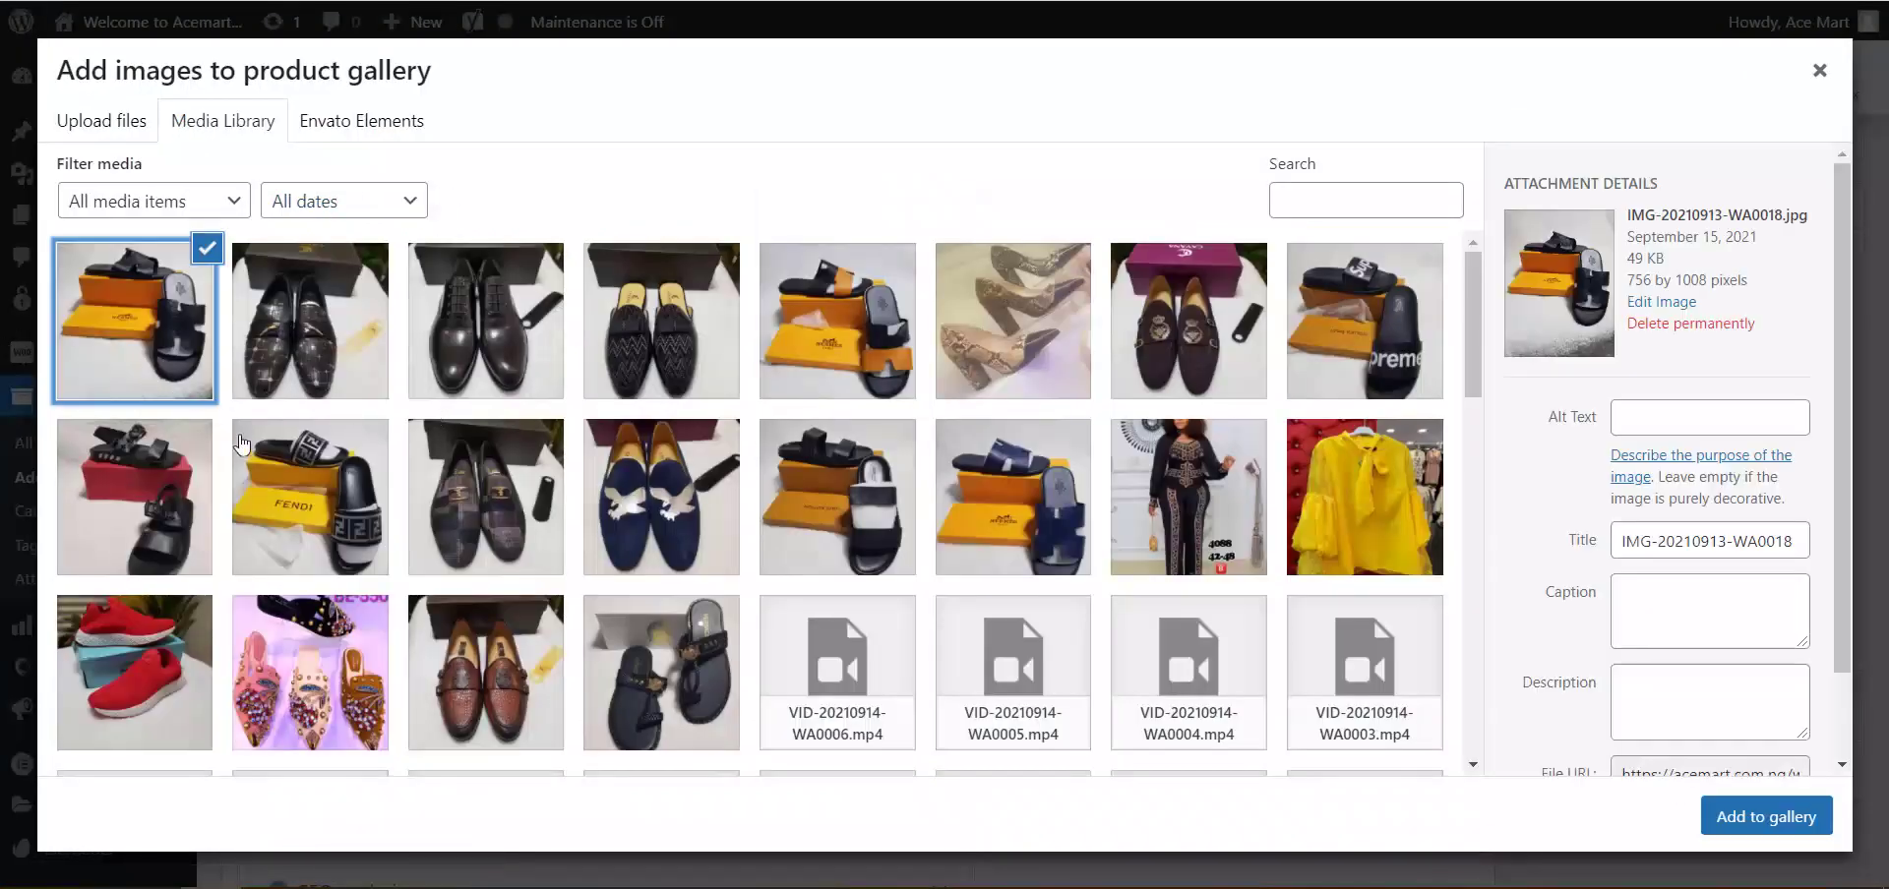
pyautogui.click(822, 510)
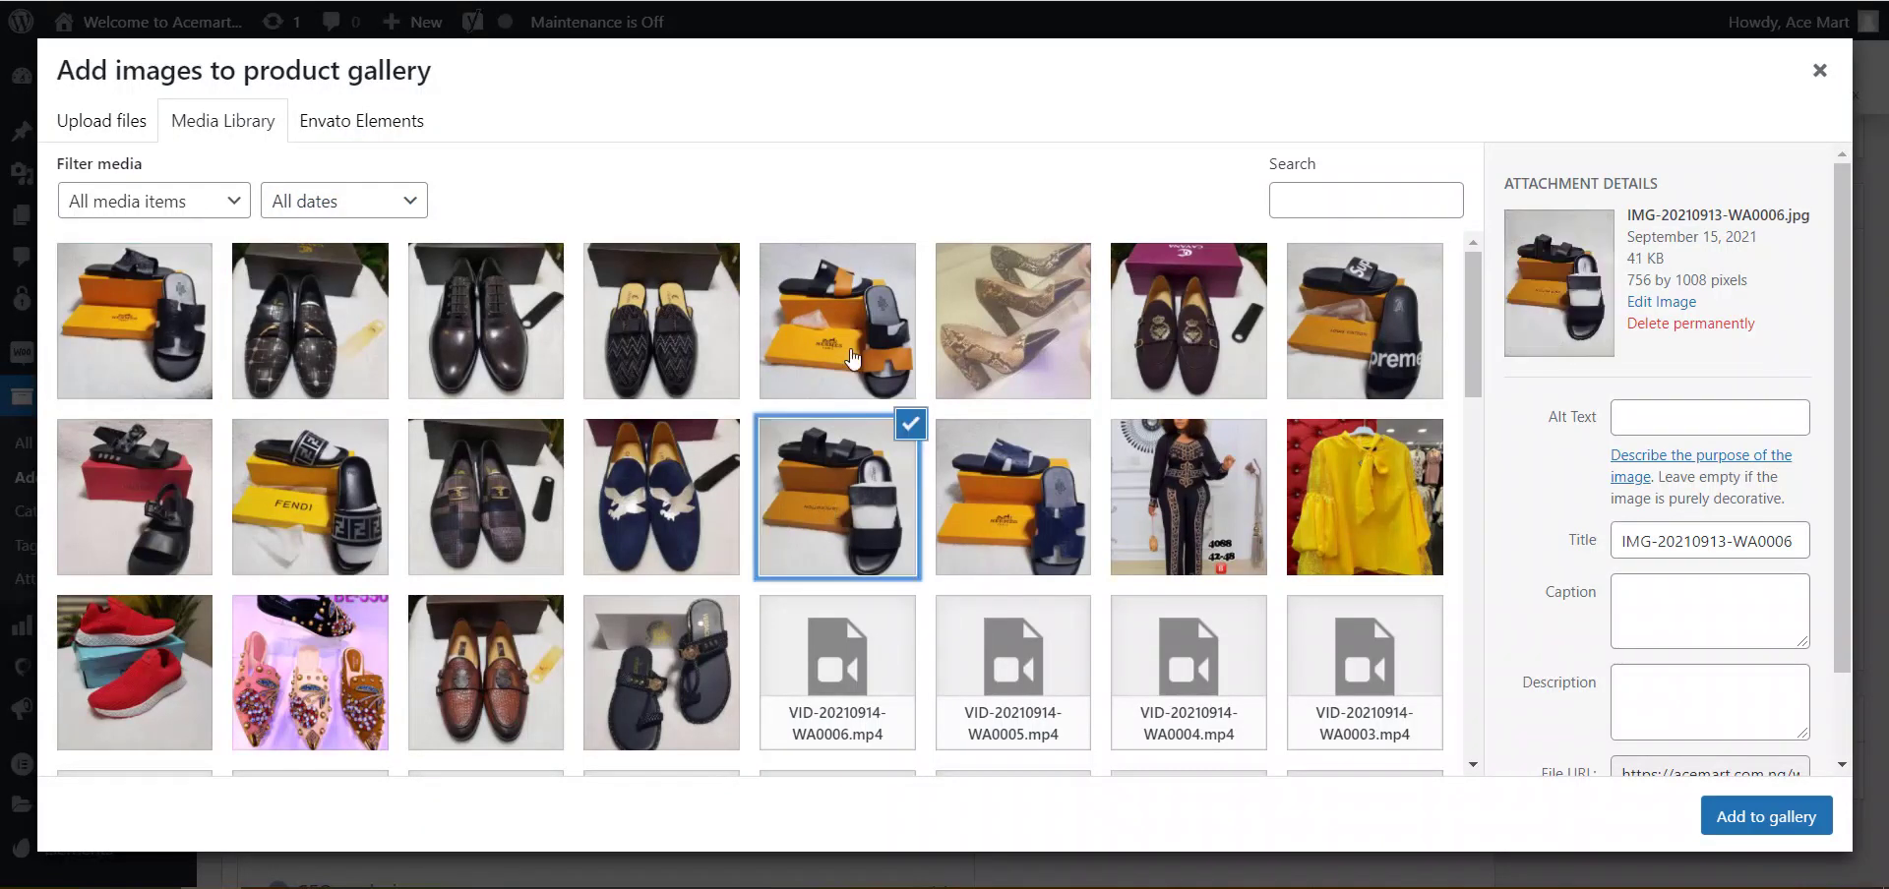
pyautogui.click(854, 360)
pyautogui.click(862, 512)
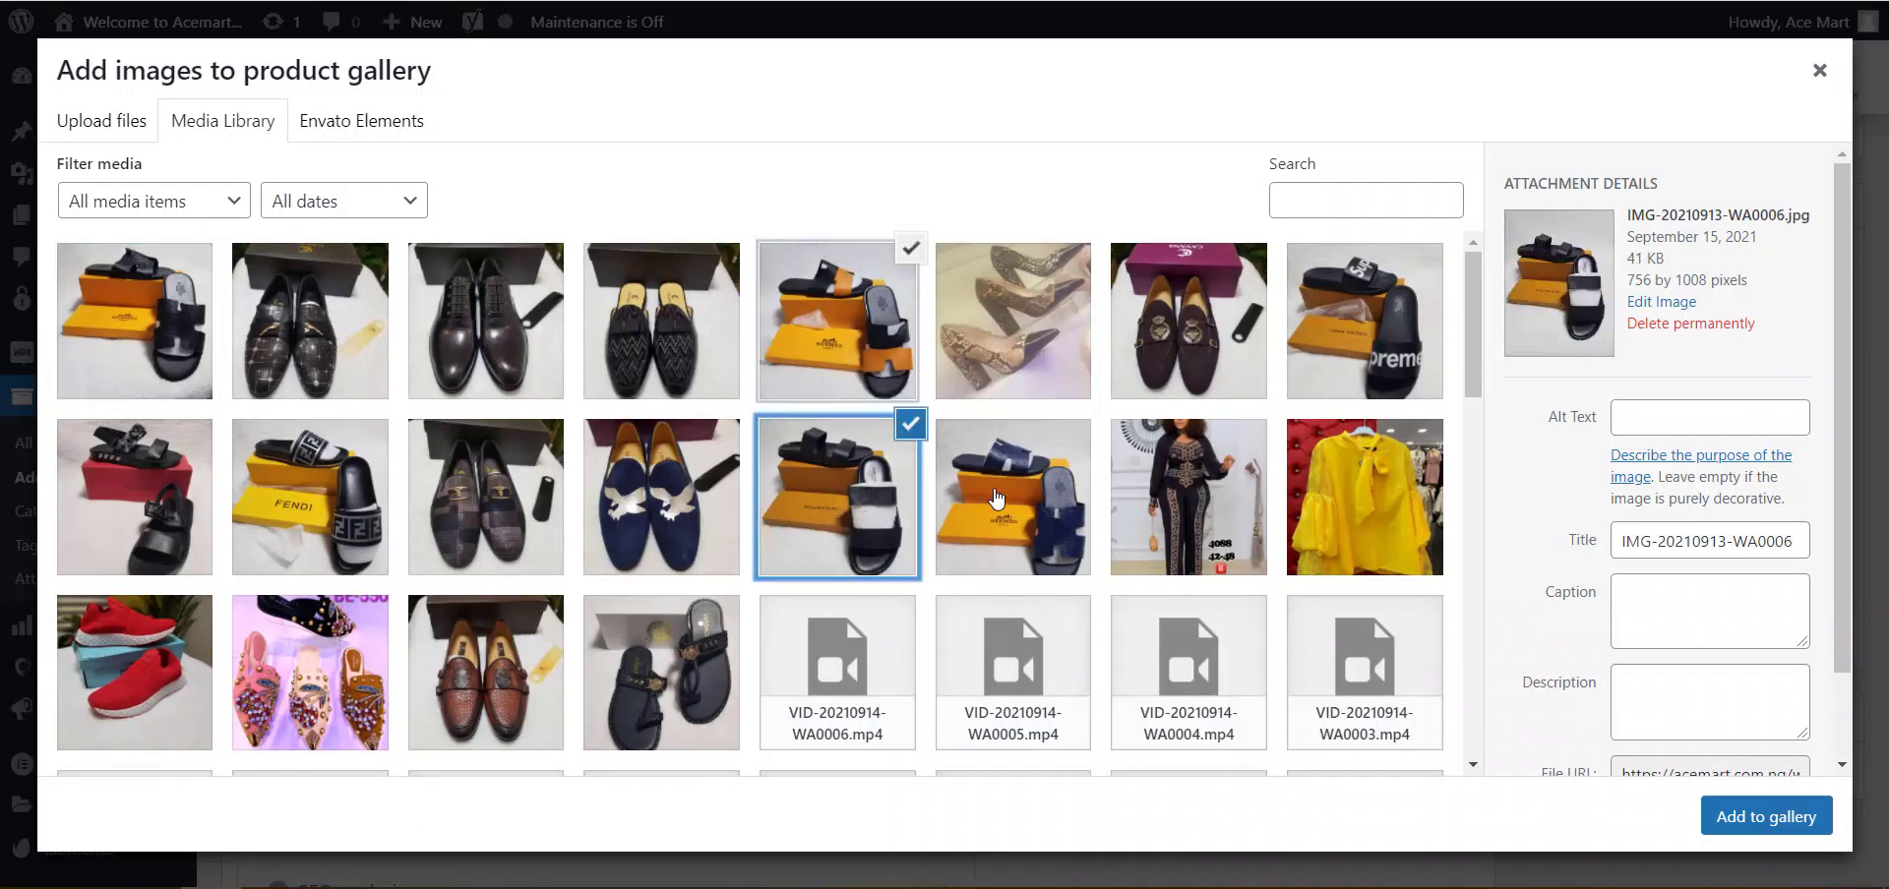
pyautogui.click(839, 390)
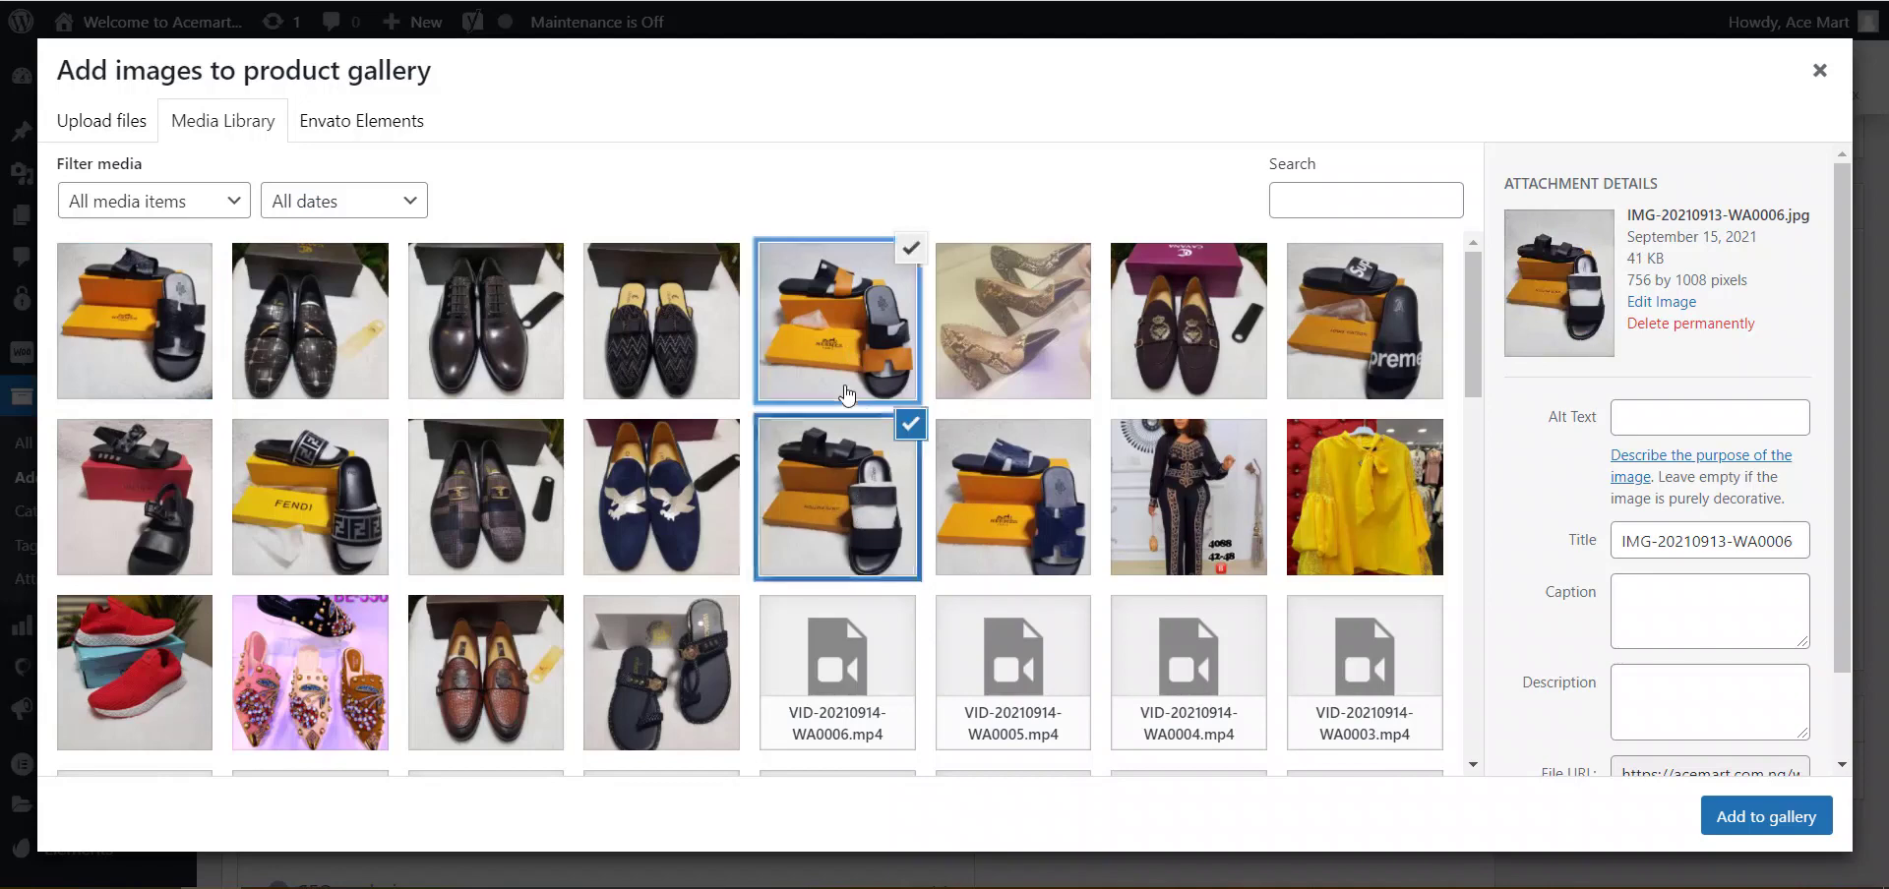
pyautogui.click(145, 339)
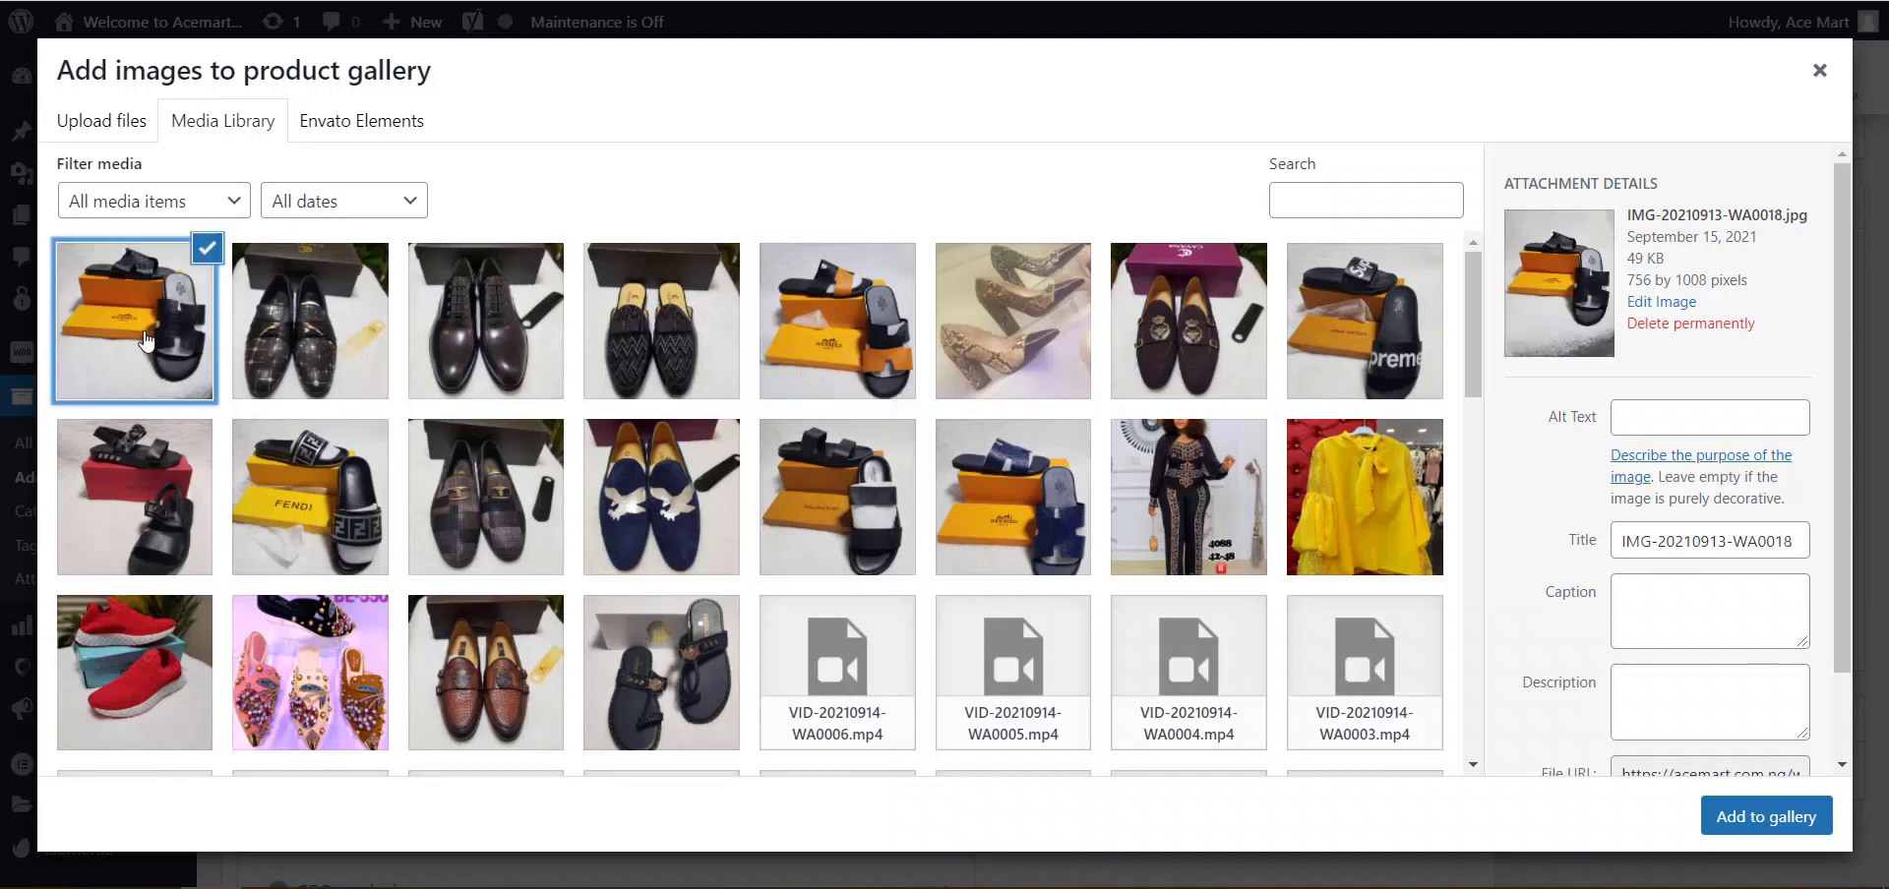
pyautogui.click(886, 350)
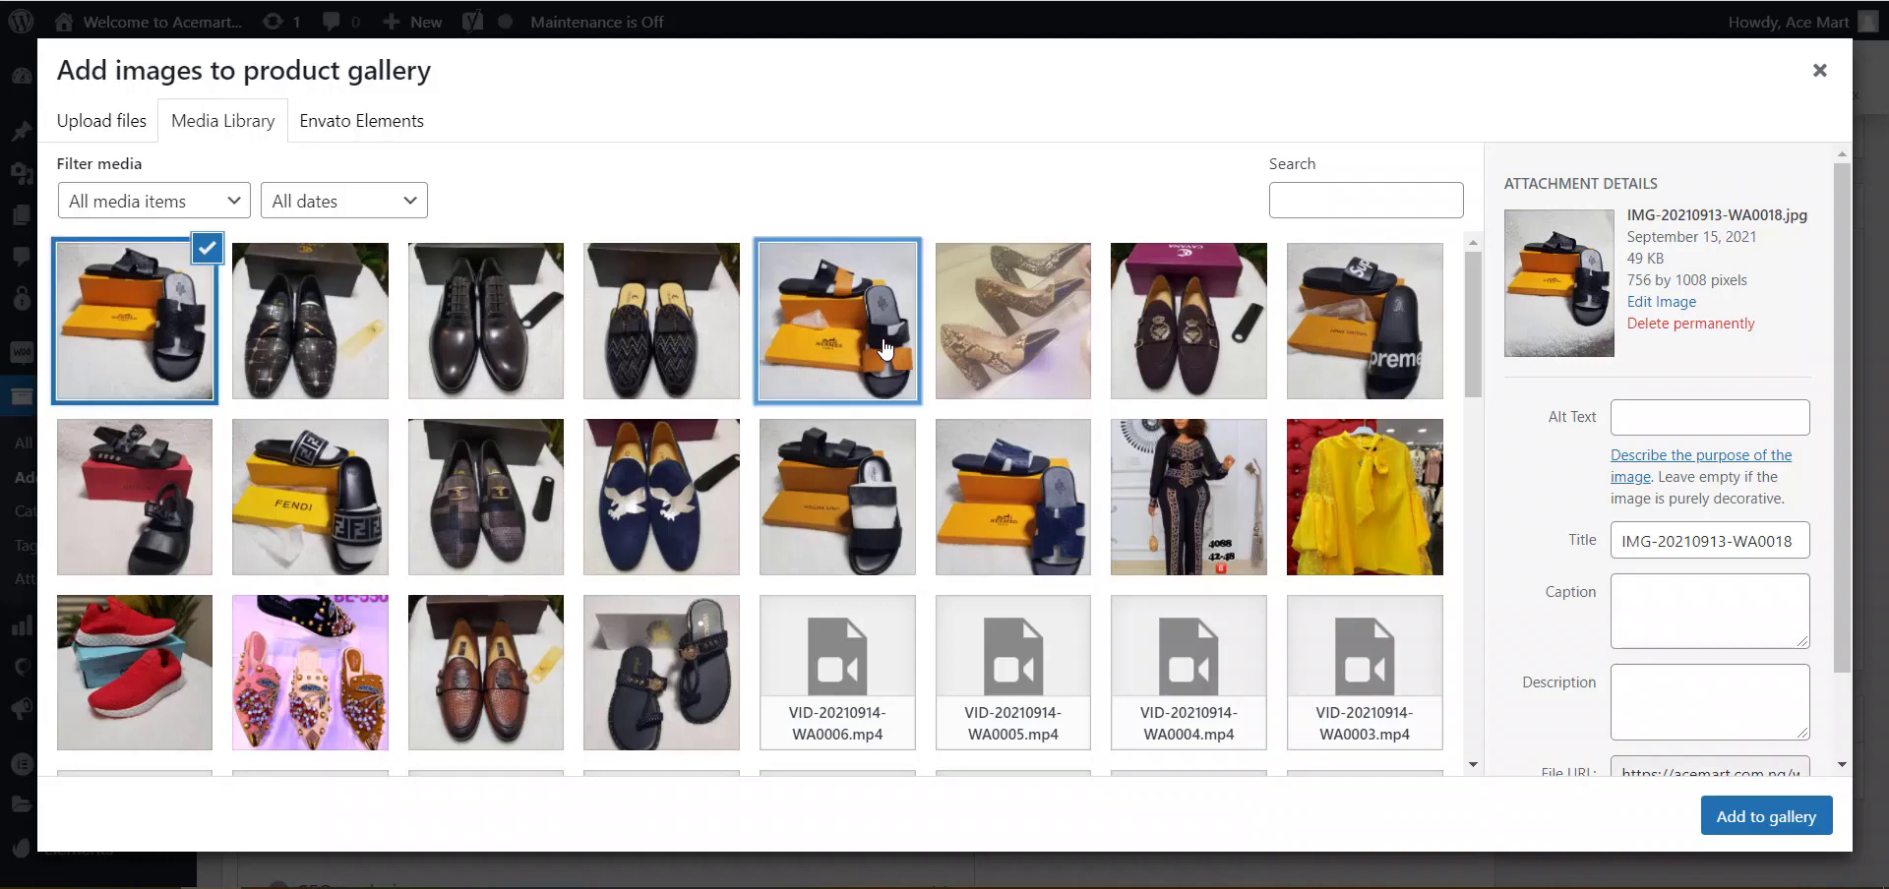
pyautogui.click(854, 484)
pyautogui.click(1007, 485)
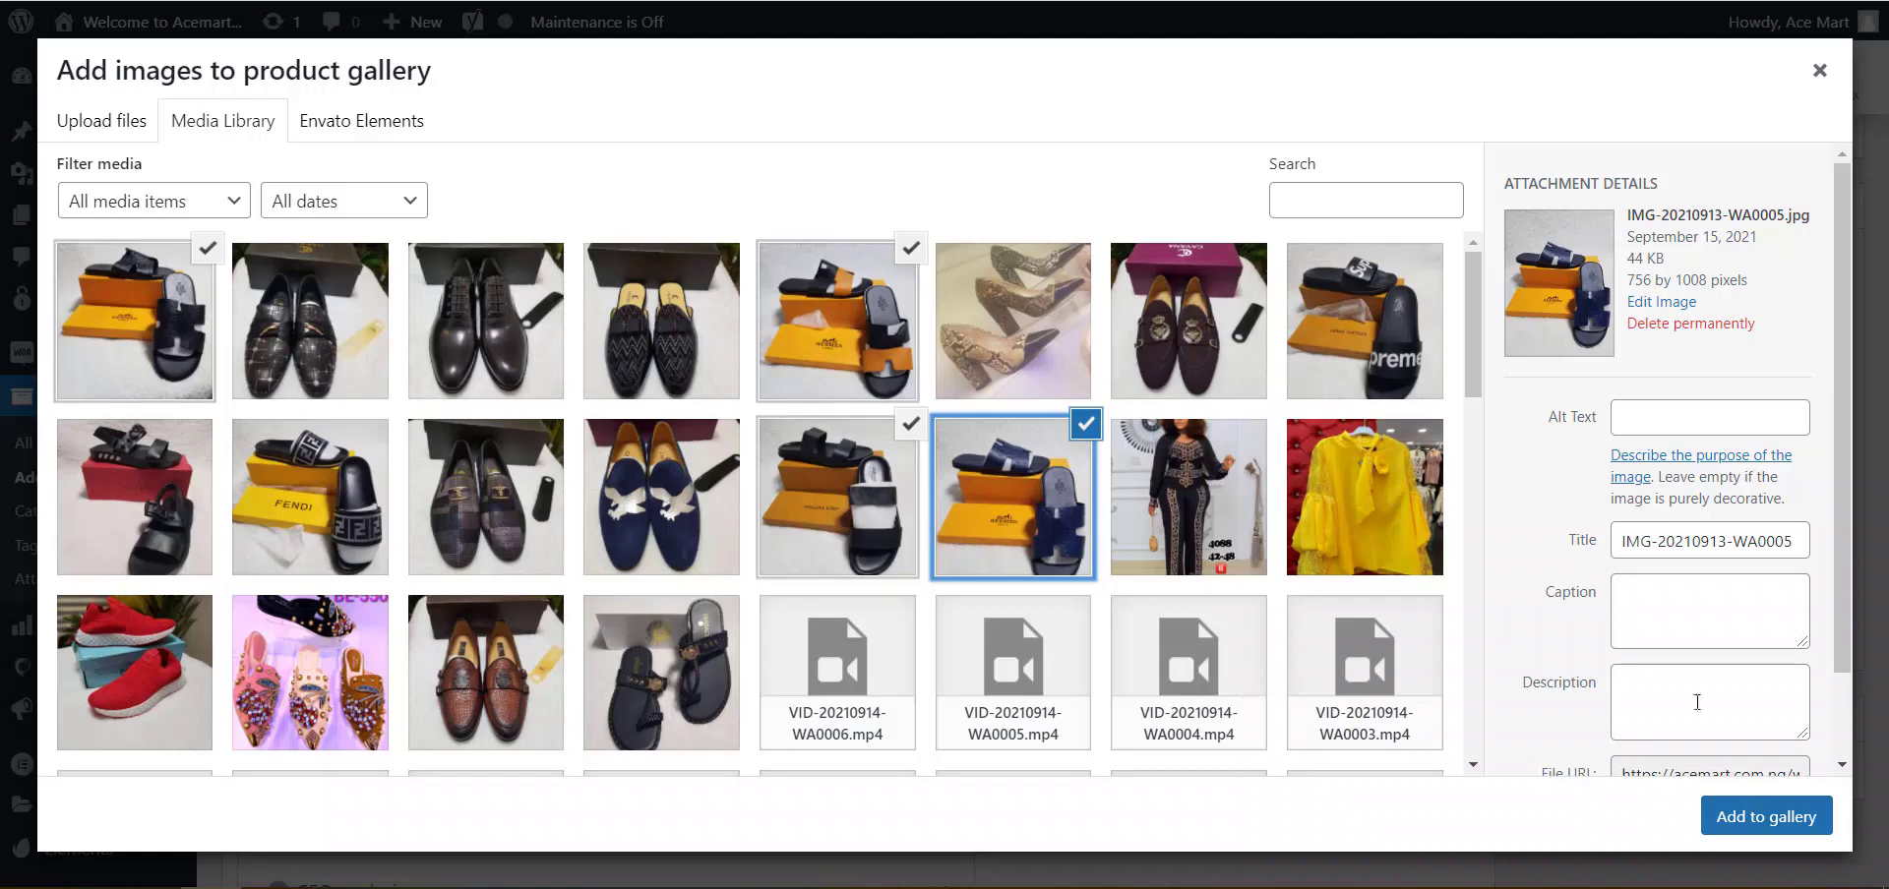
pyautogui.click(1767, 825)
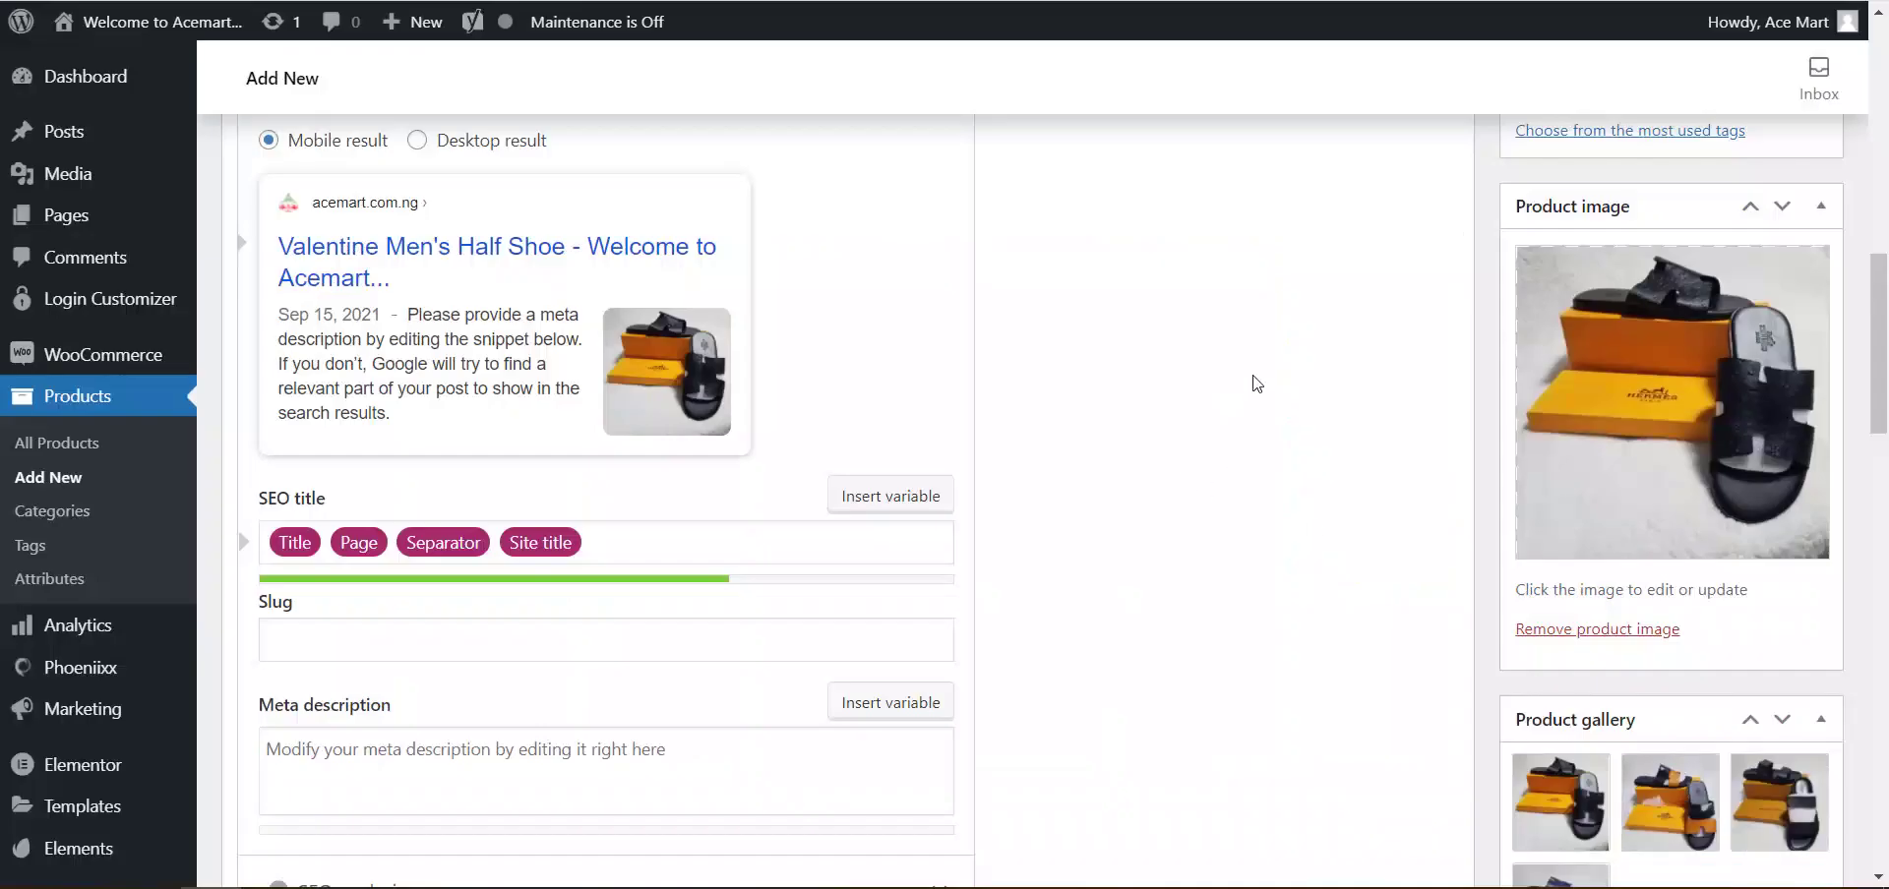
# Step: Keep the permalink slug as valentine-mens-half-shoe and select the product's permalink URL
pyautogui.scroll(-3, 1255, 359)
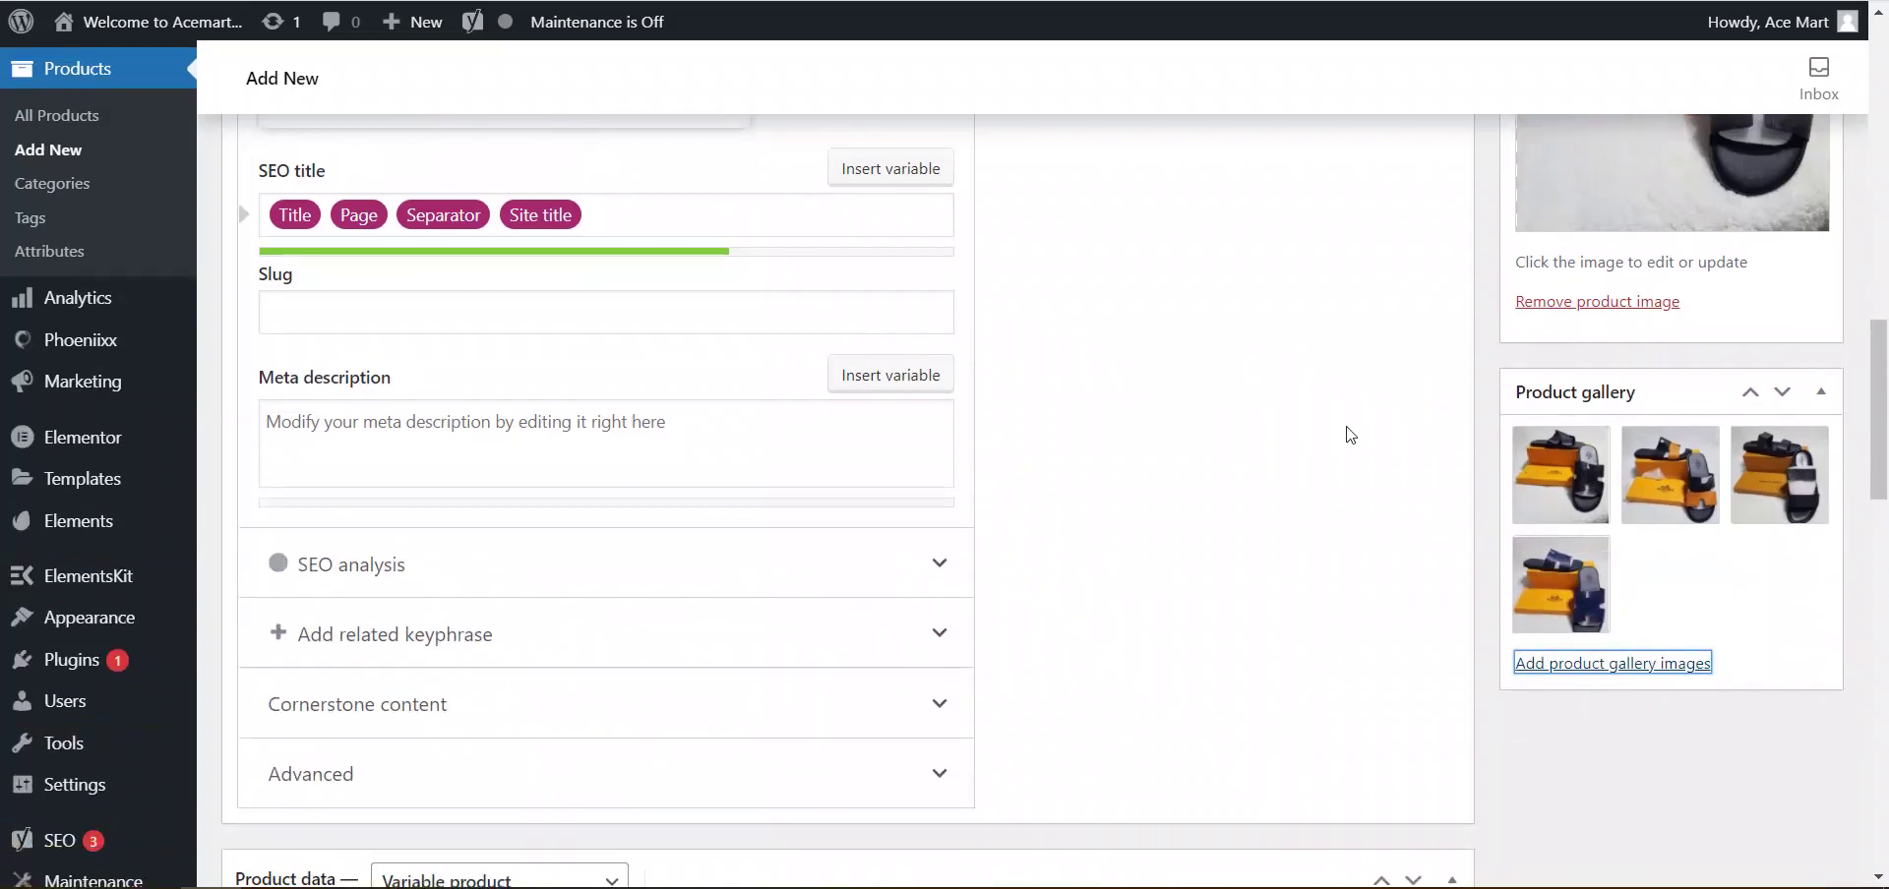
pyautogui.scroll(7, 1218, 472)
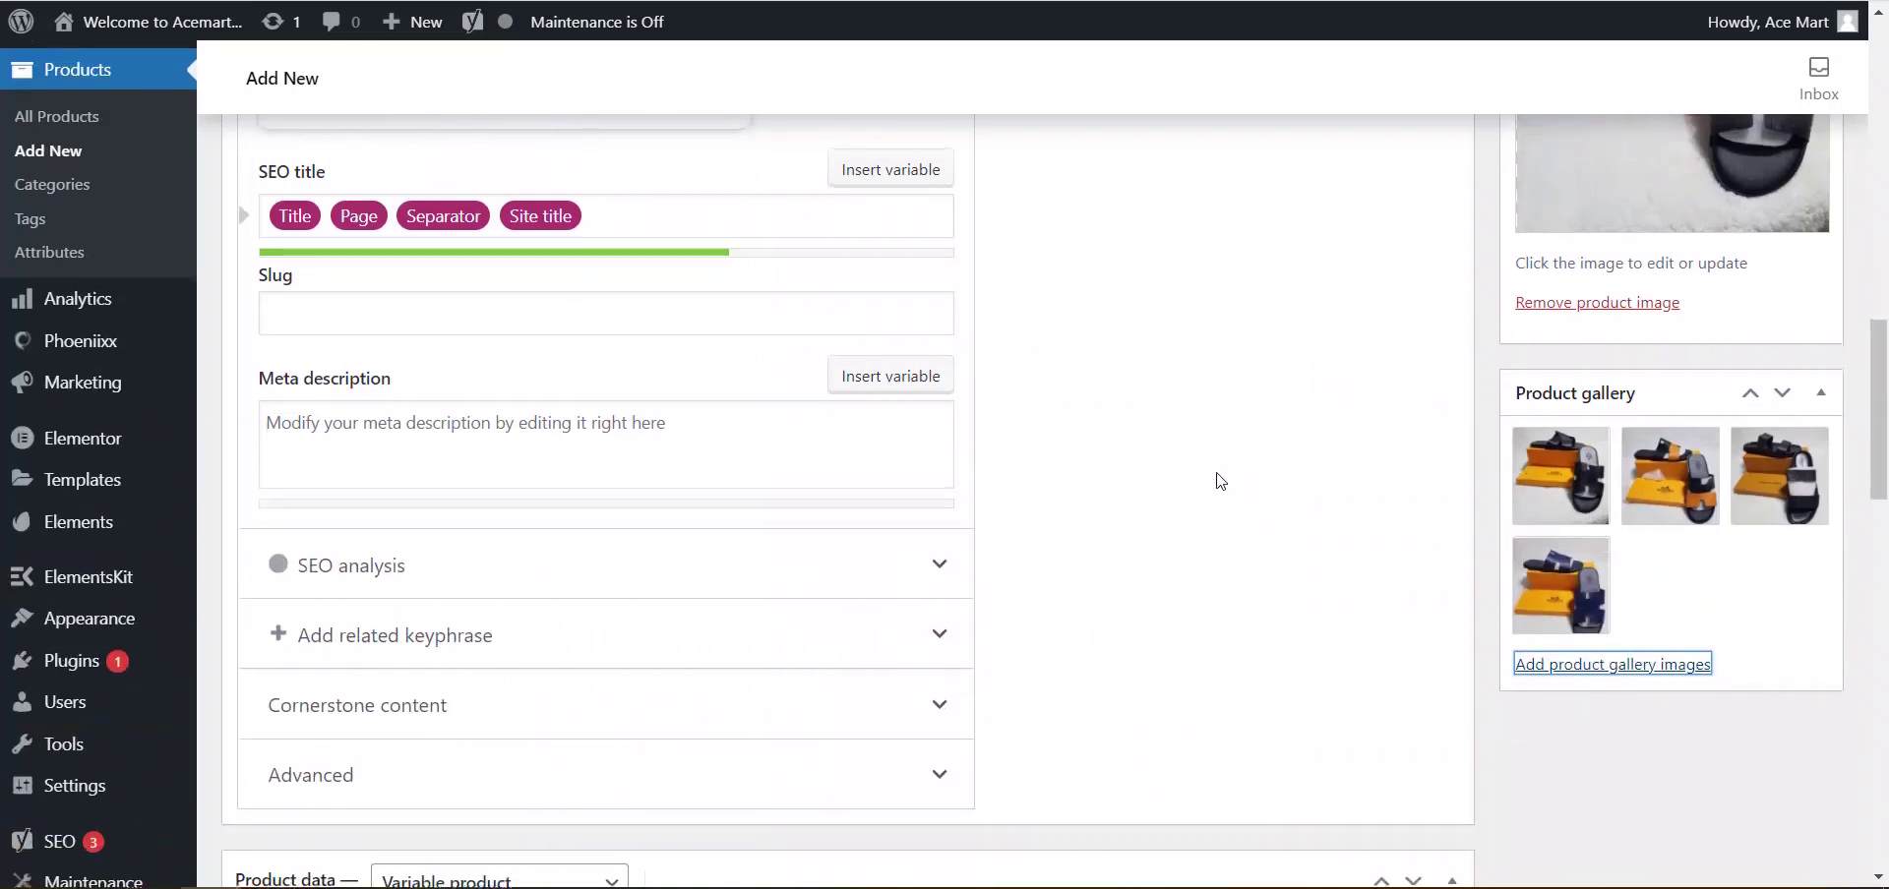
pyautogui.scroll(3, 1218, 465)
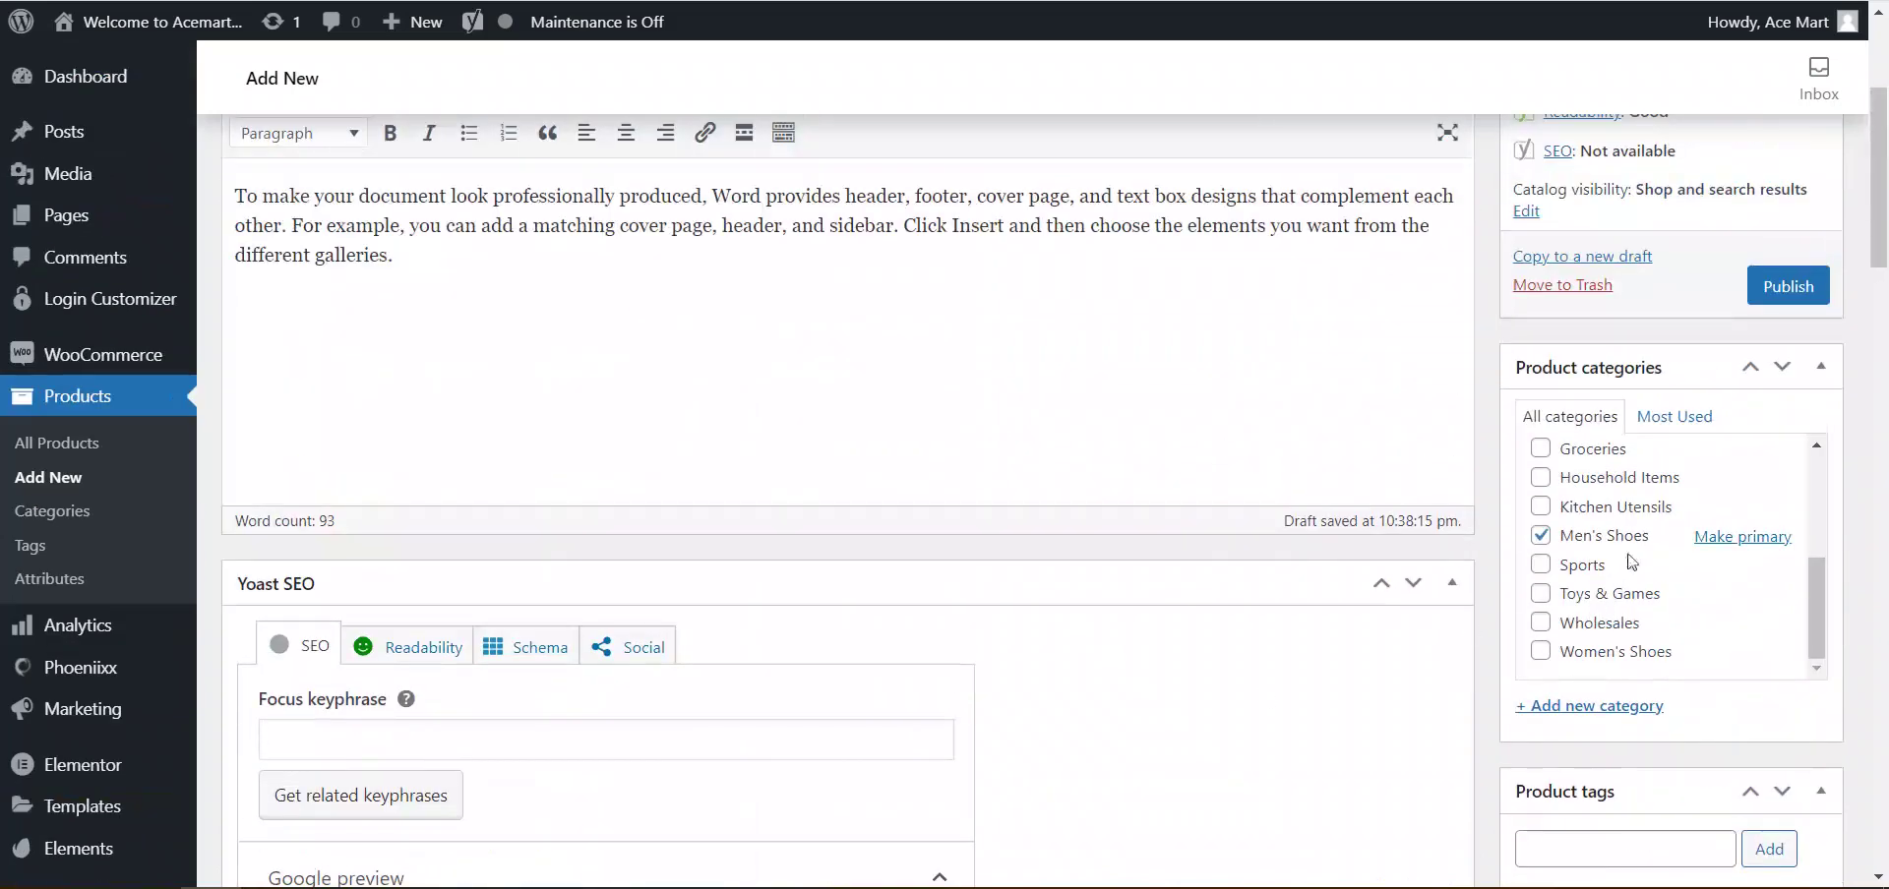
pyautogui.scroll(1, 822, 568)
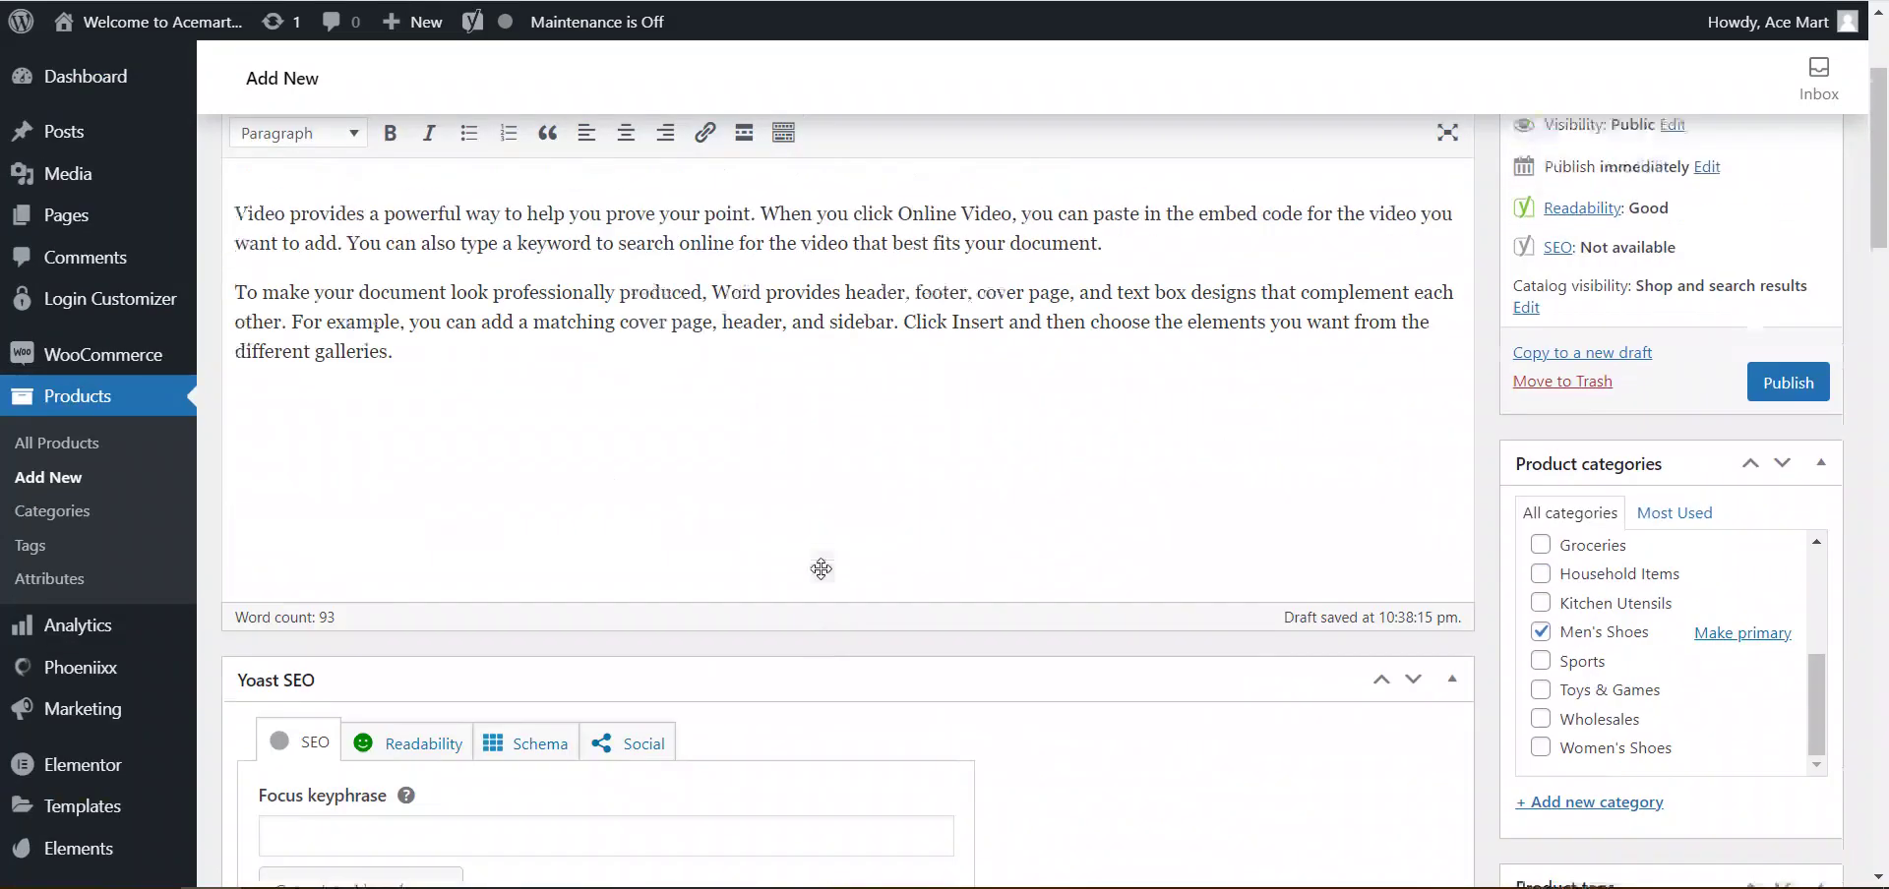
pyautogui.scroll(2, 536, 605)
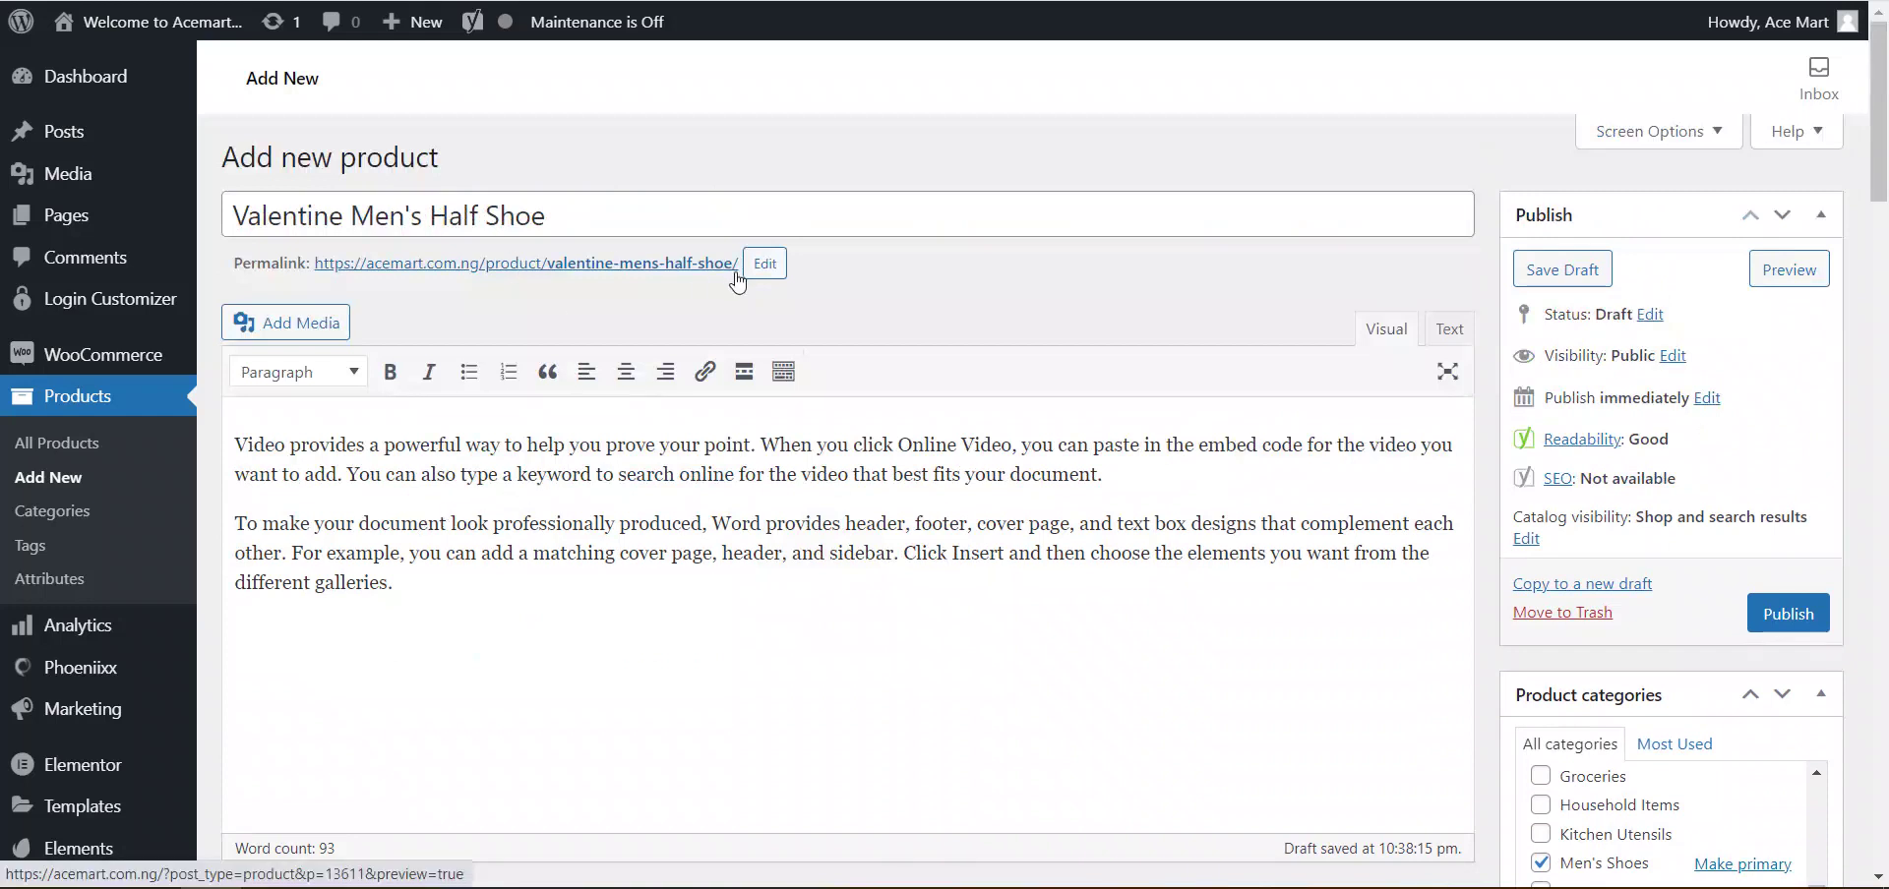
pyautogui.click(577, 224)
pyautogui.scroll(-7, 1323, 75)
pyautogui.scroll(7, 1040, 199)
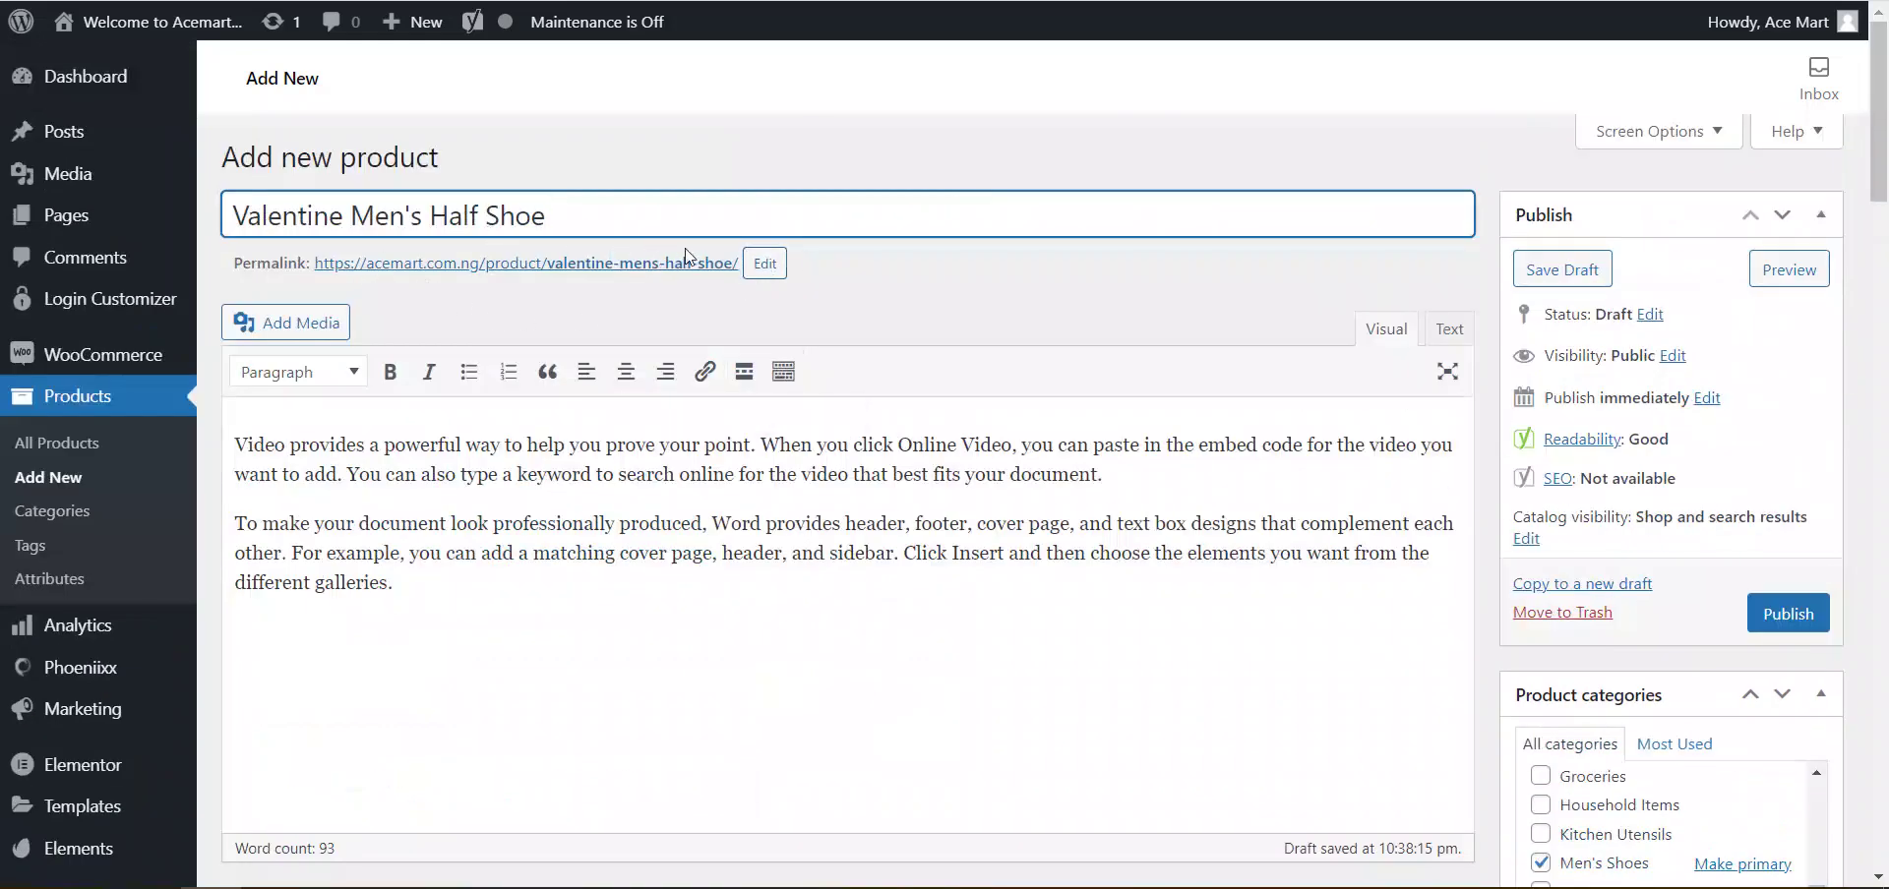
pyautogui.click(765, 262)
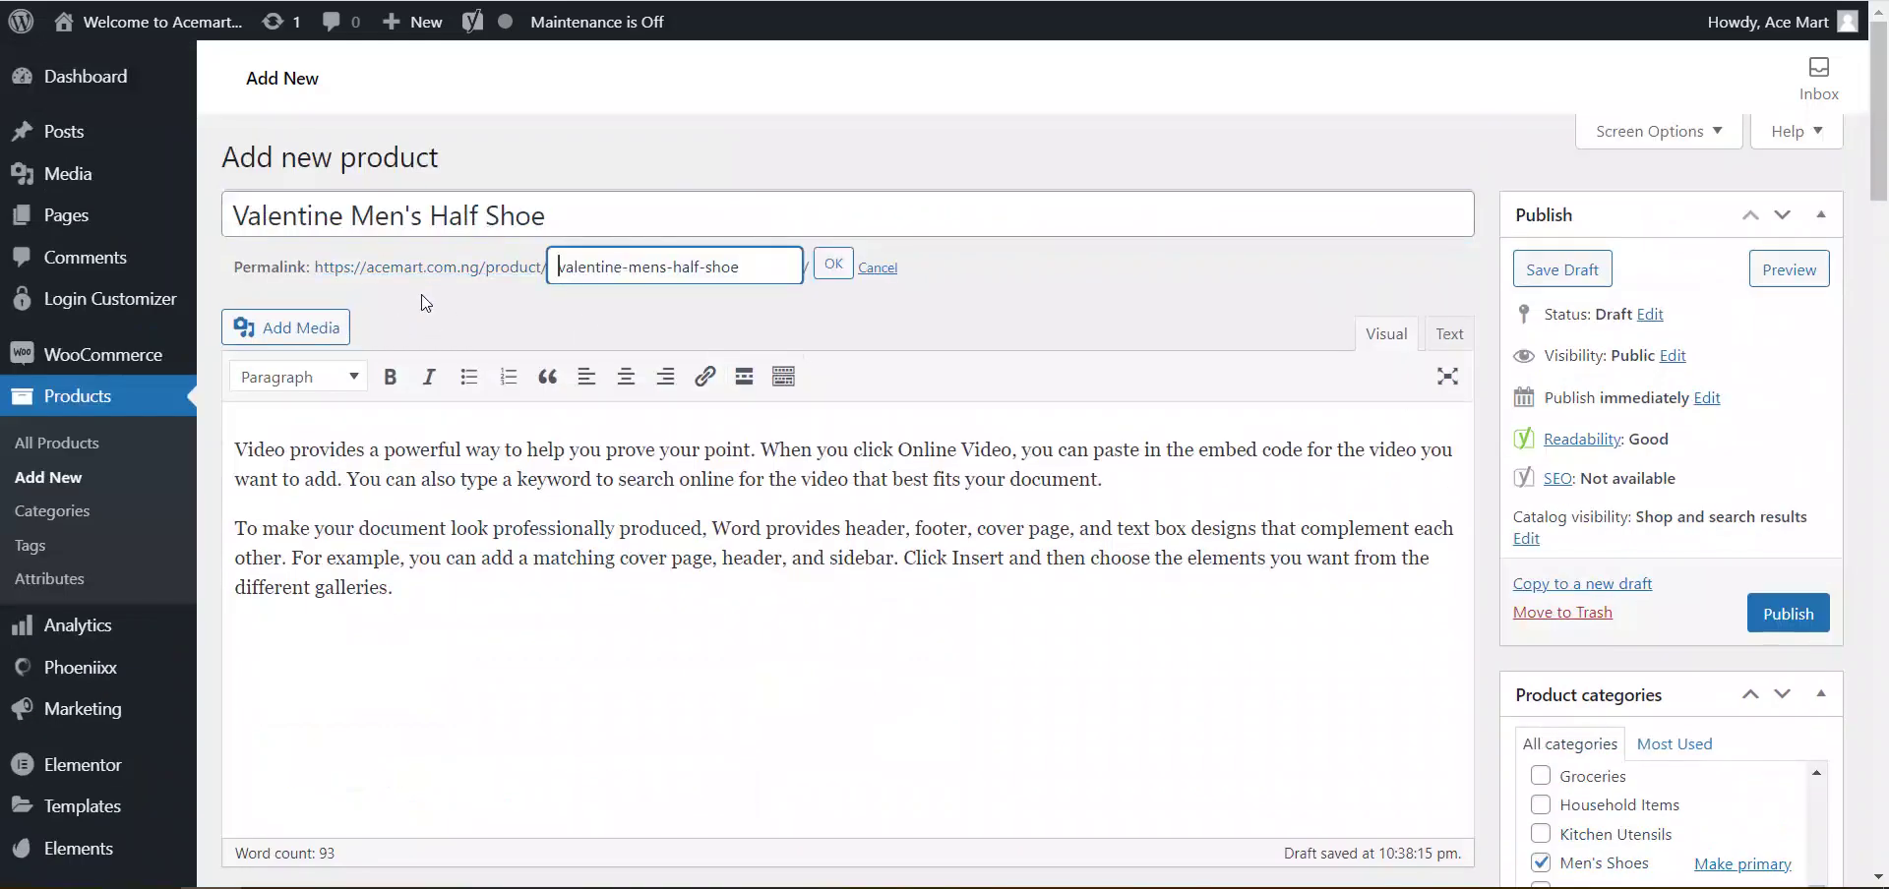
pyautogui.click(833, 264)
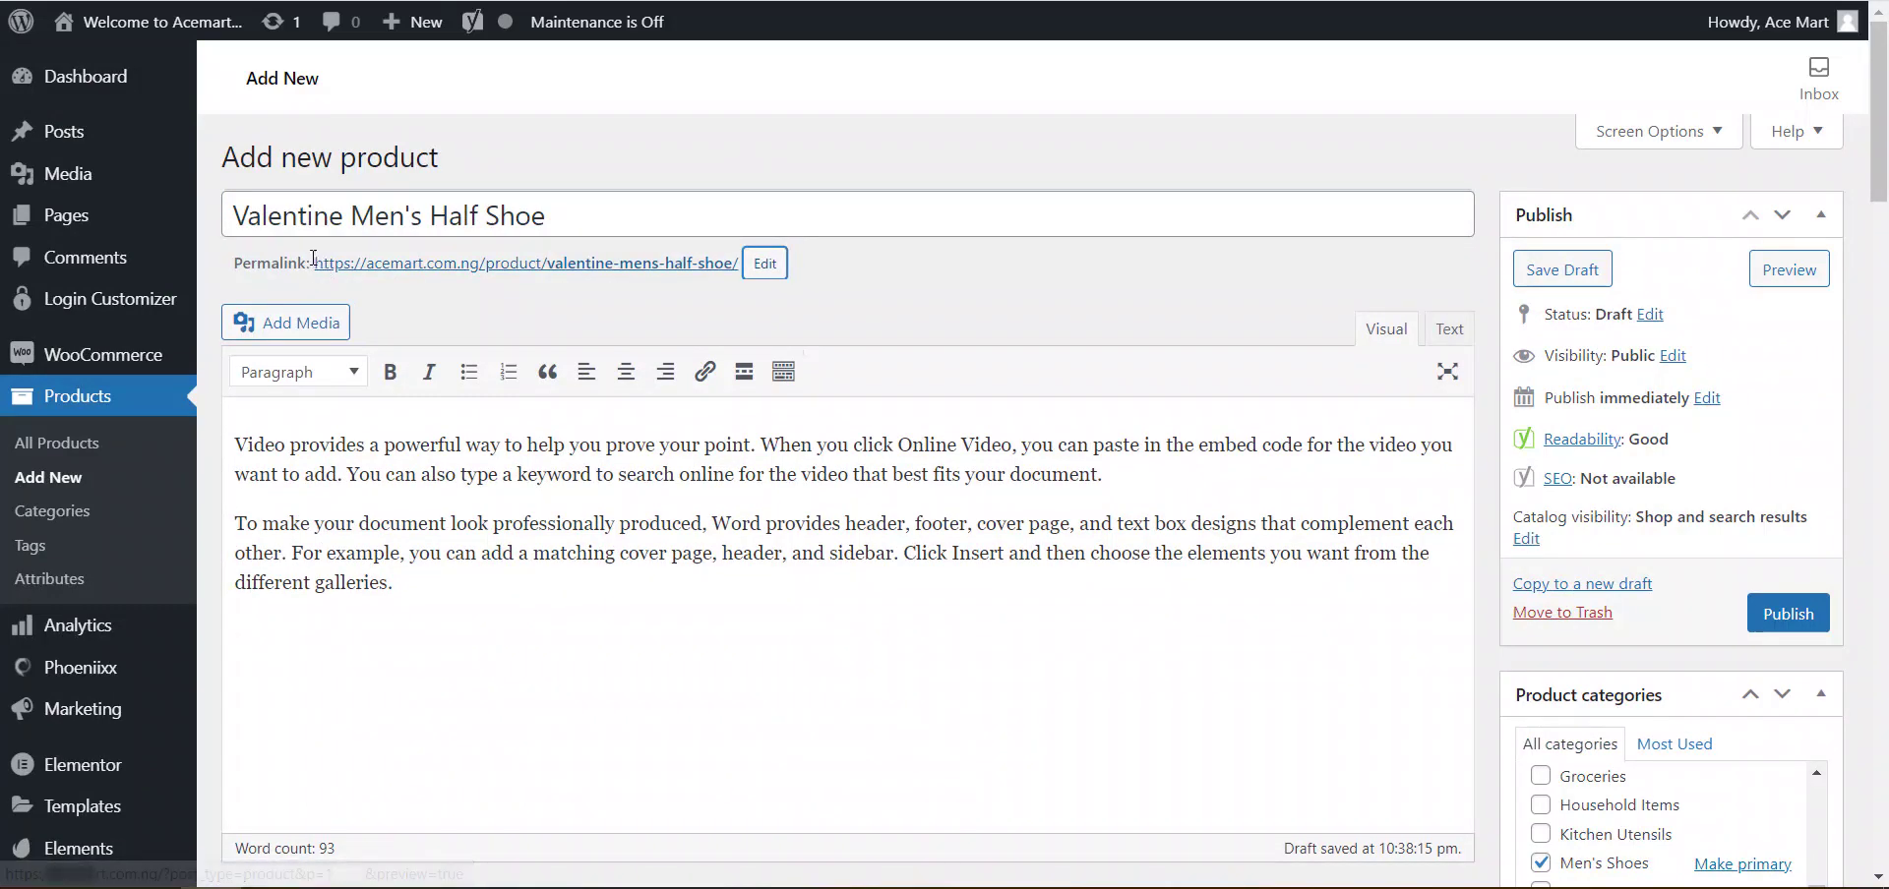
pyautogui.moveTo(313, 262); pyautogui.dragTo(739, 262)
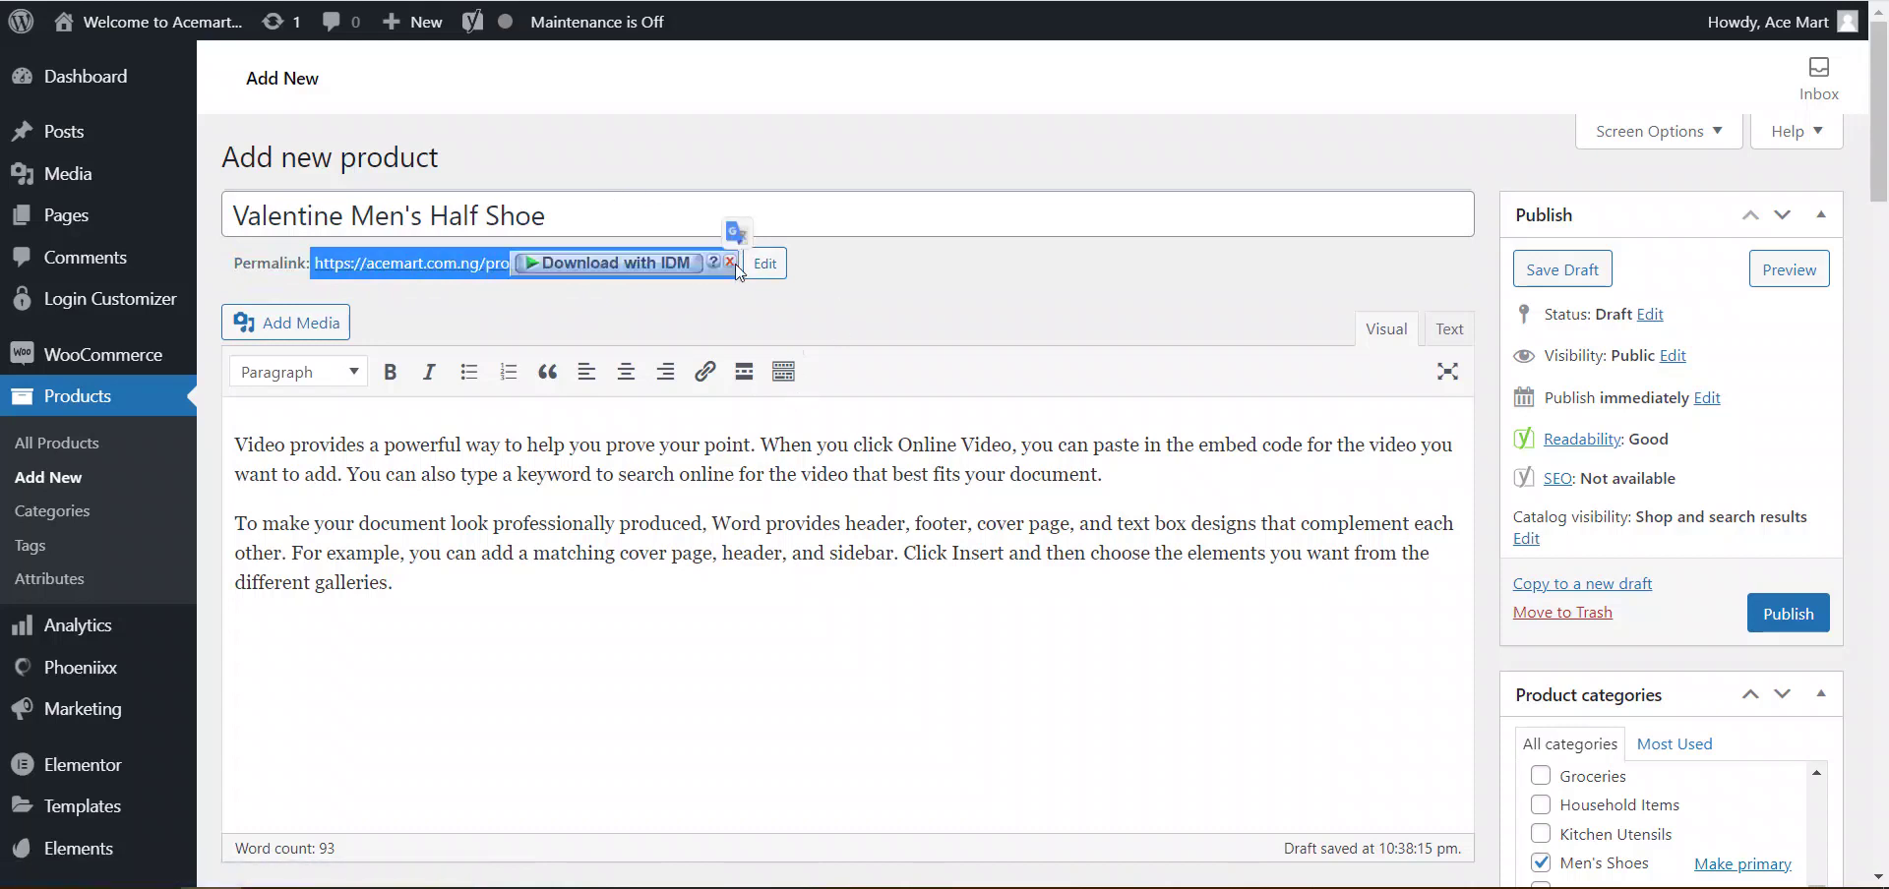
pyautogui.click(729, 262)
pyautogui.click(980, 283)
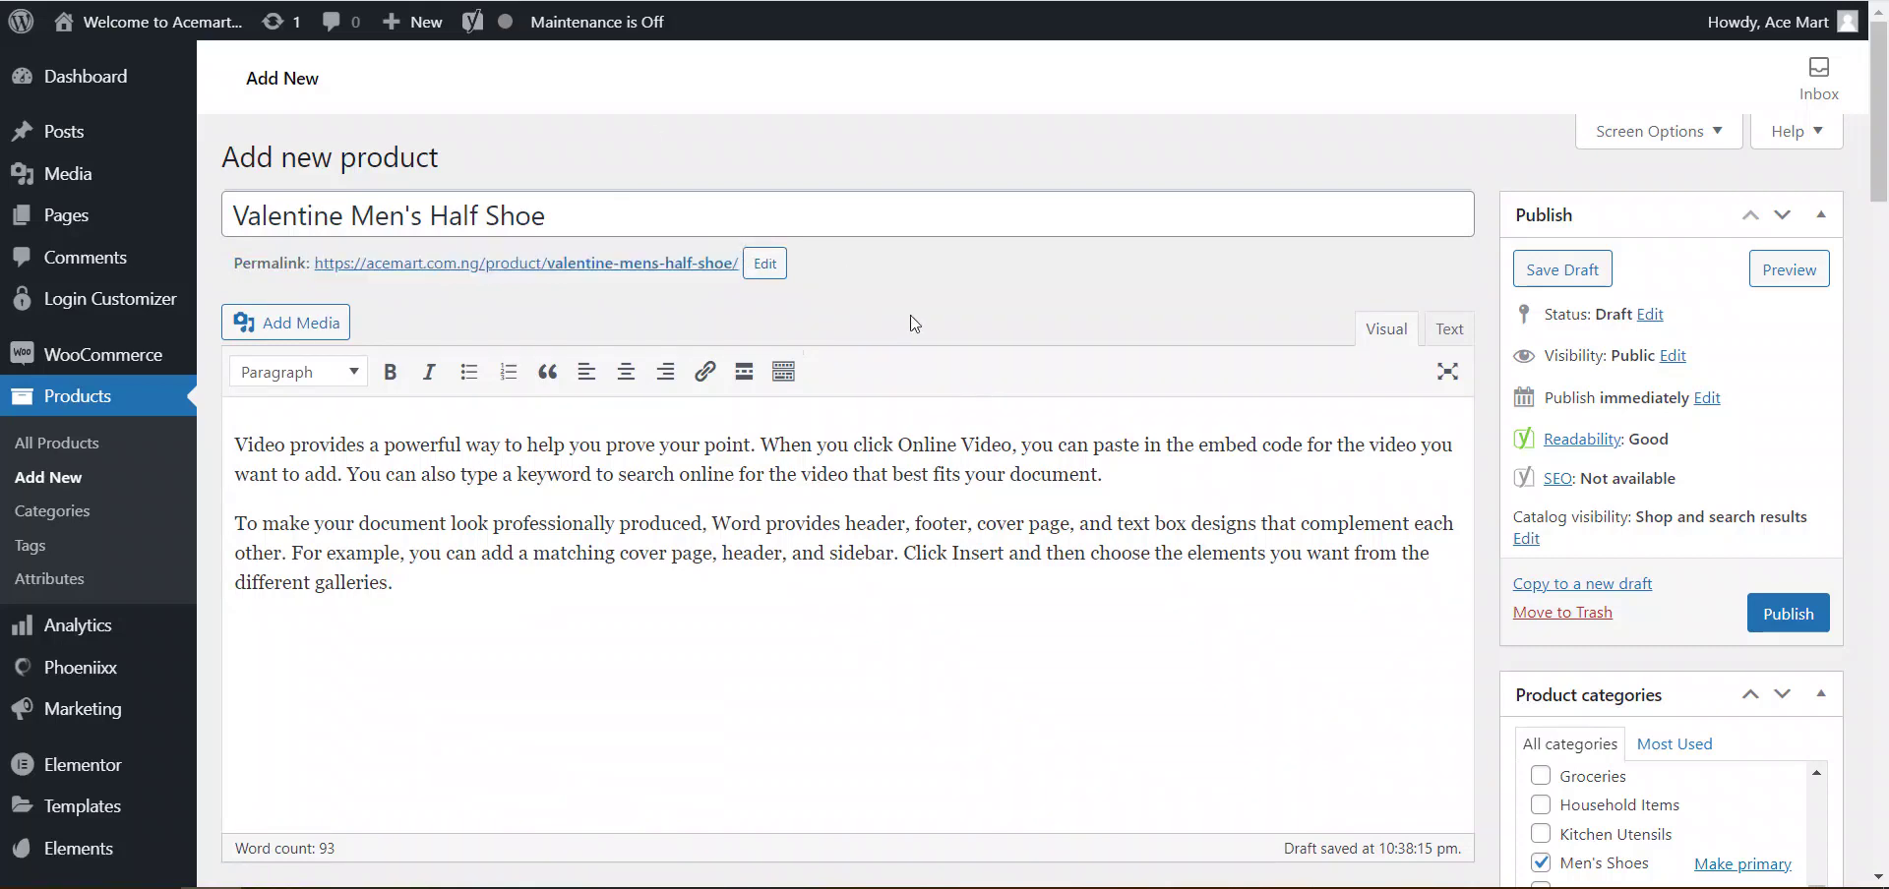
pyautogui.scroll(-20, 914, 324)
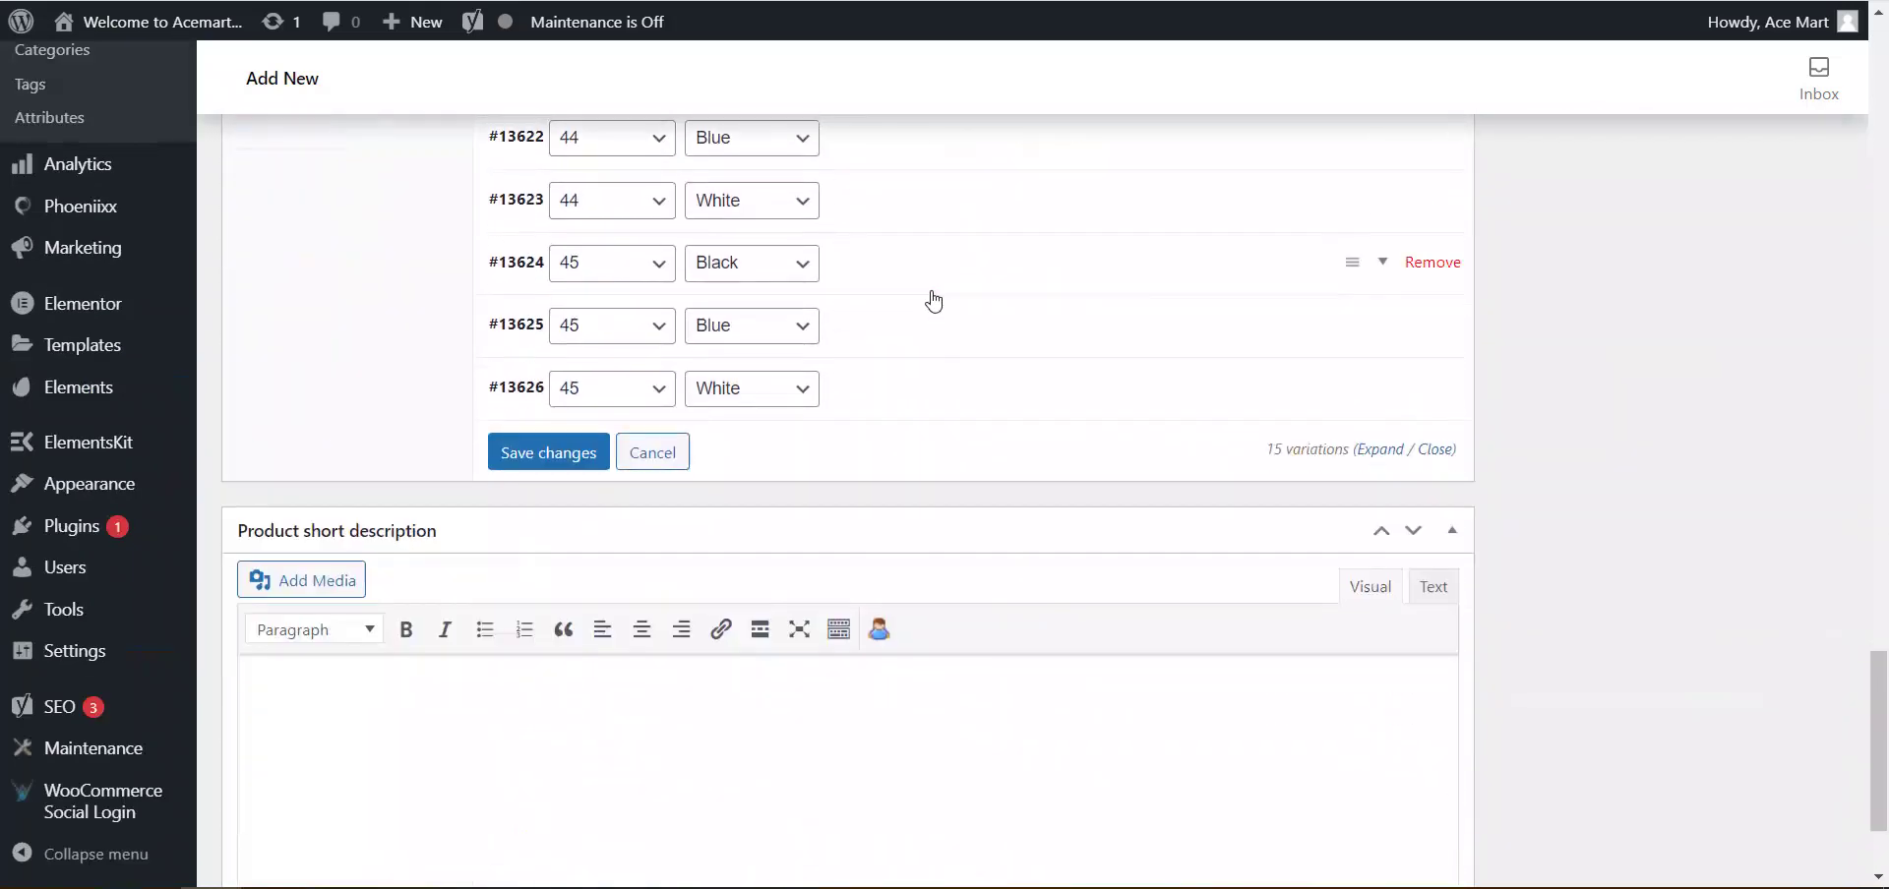
pyautogui.scroll(-2, 934, 301)
pyautogui.scroll(6, 932, 299)
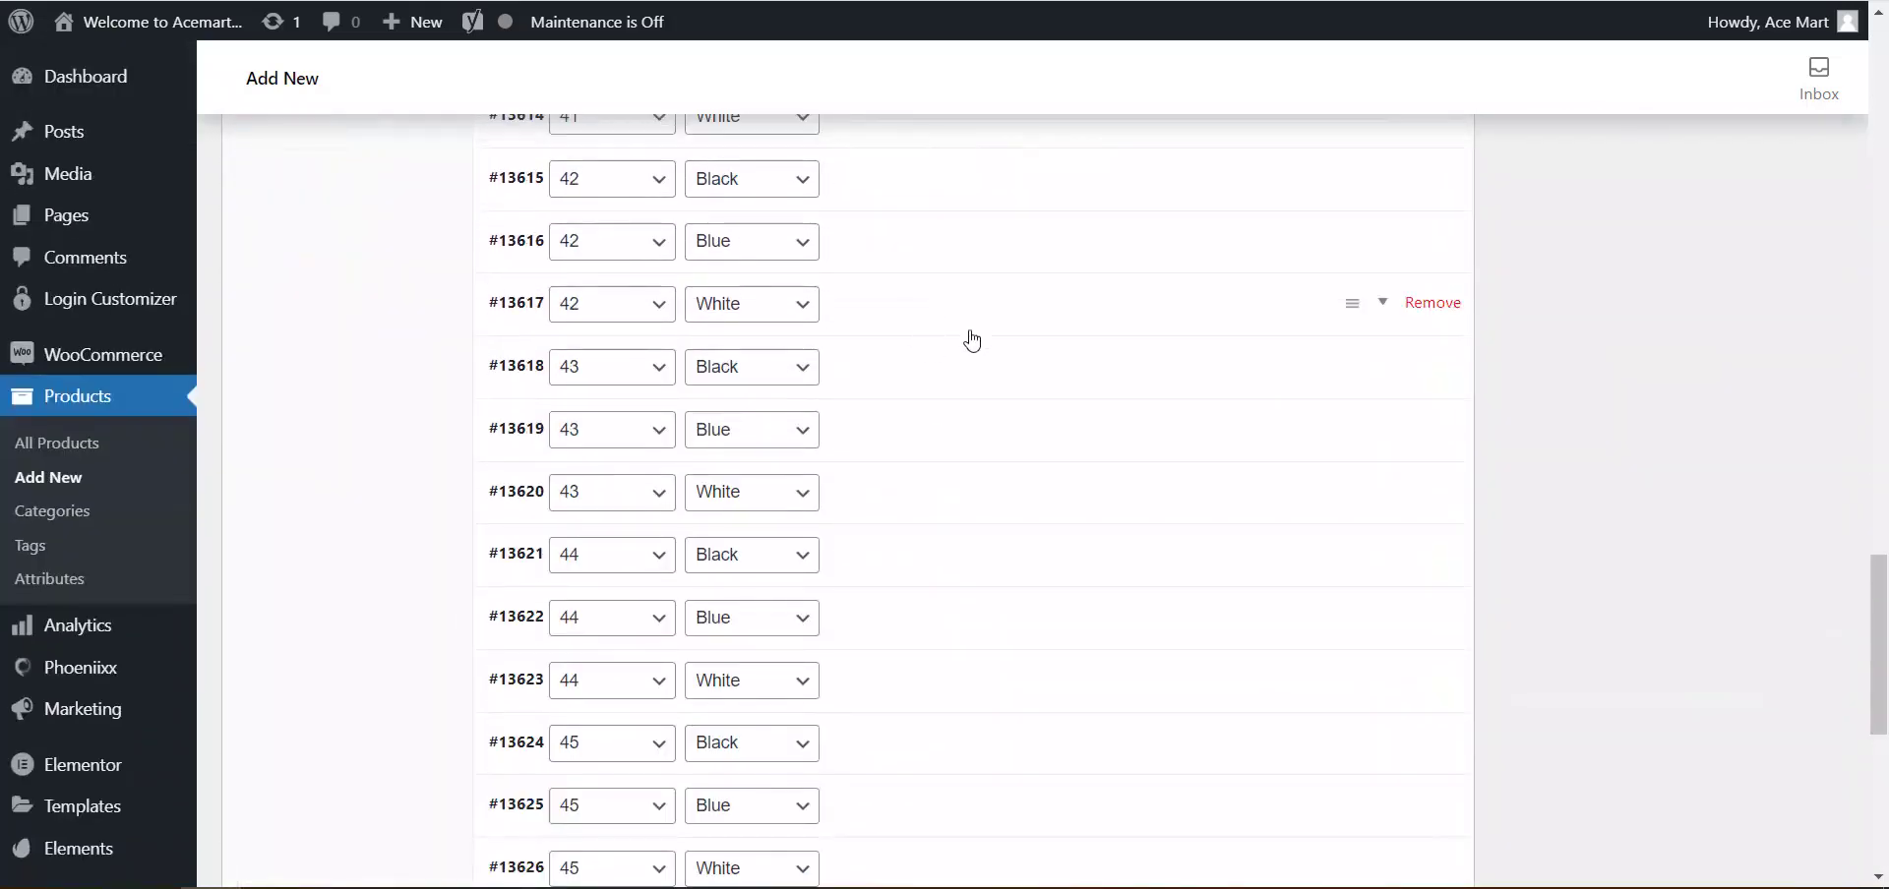
pyautogui.scroll(8, 830, 510)
pyautogui.scroll(-2, 935, 511)
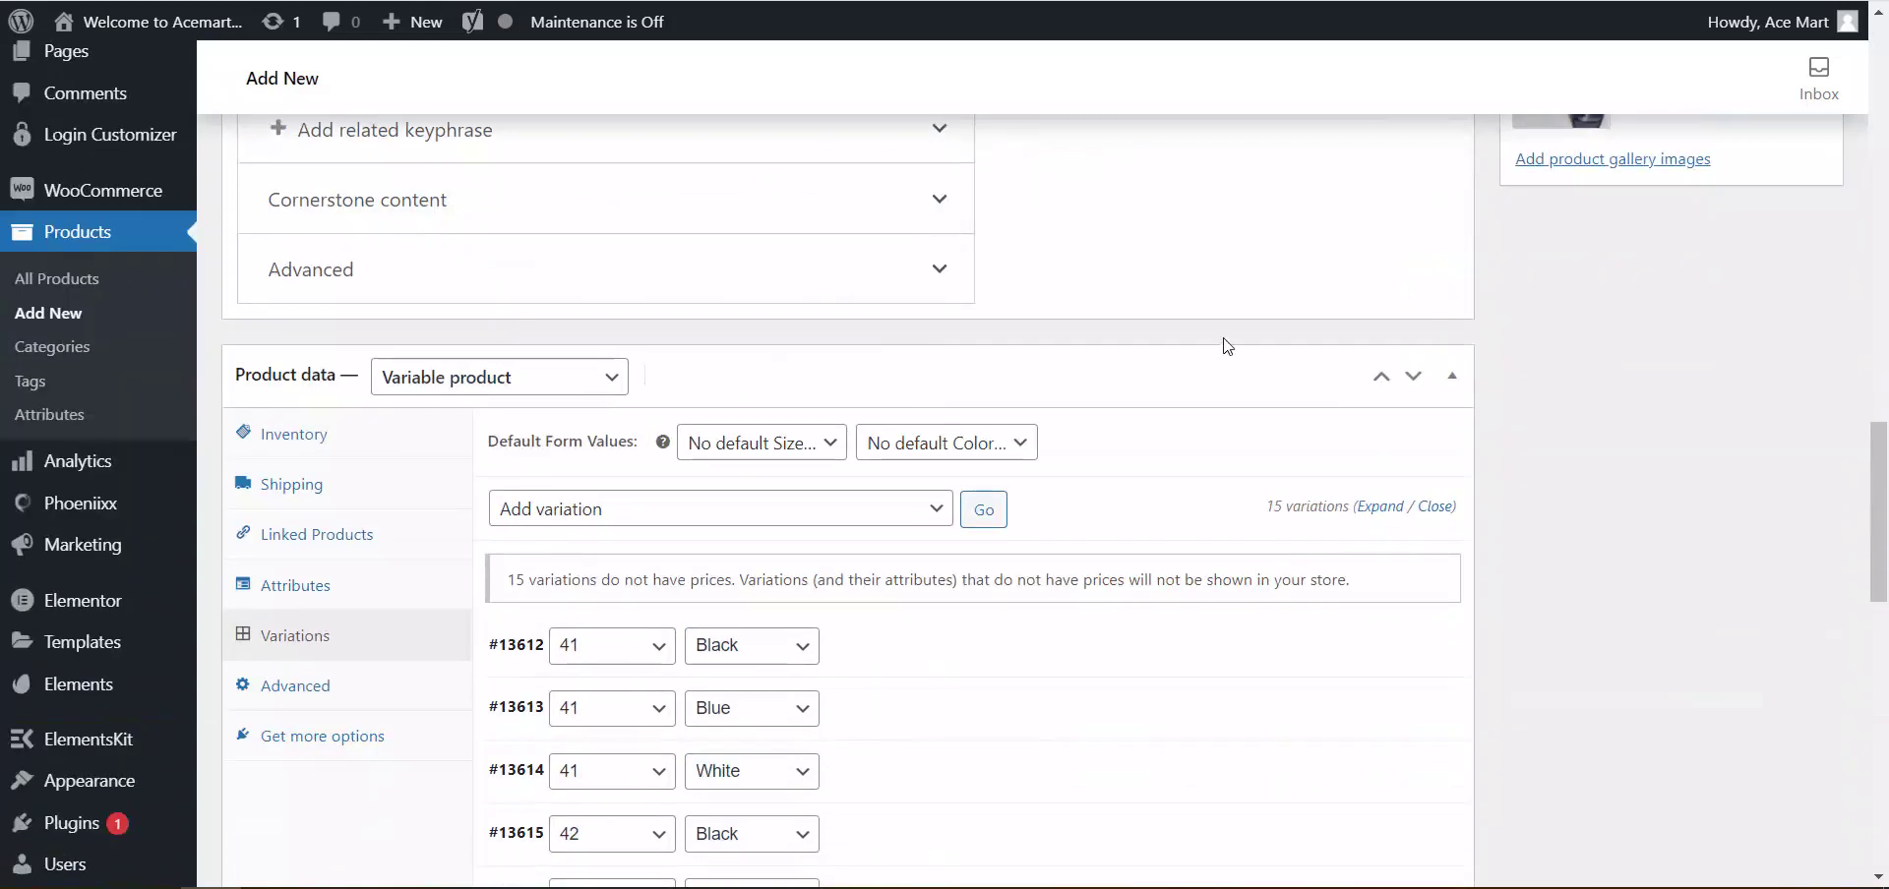
pyautogui.scroll(-5, 1226, 344)
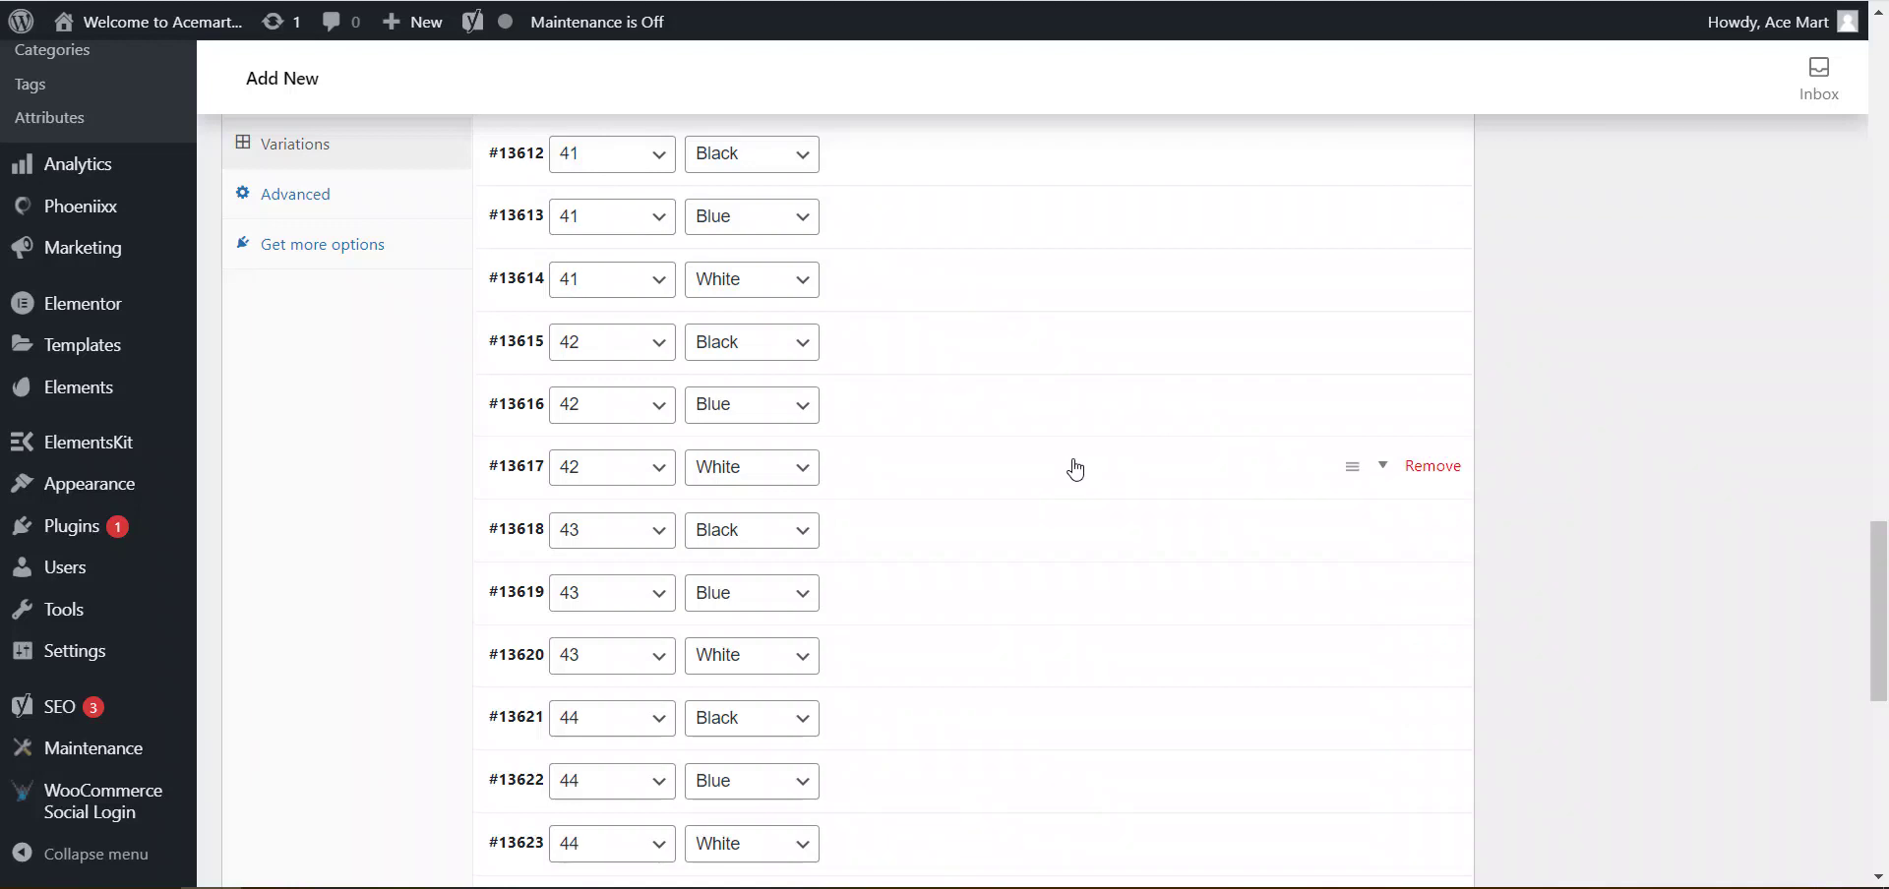
pyautogui.scroll(-3, 707, 477)
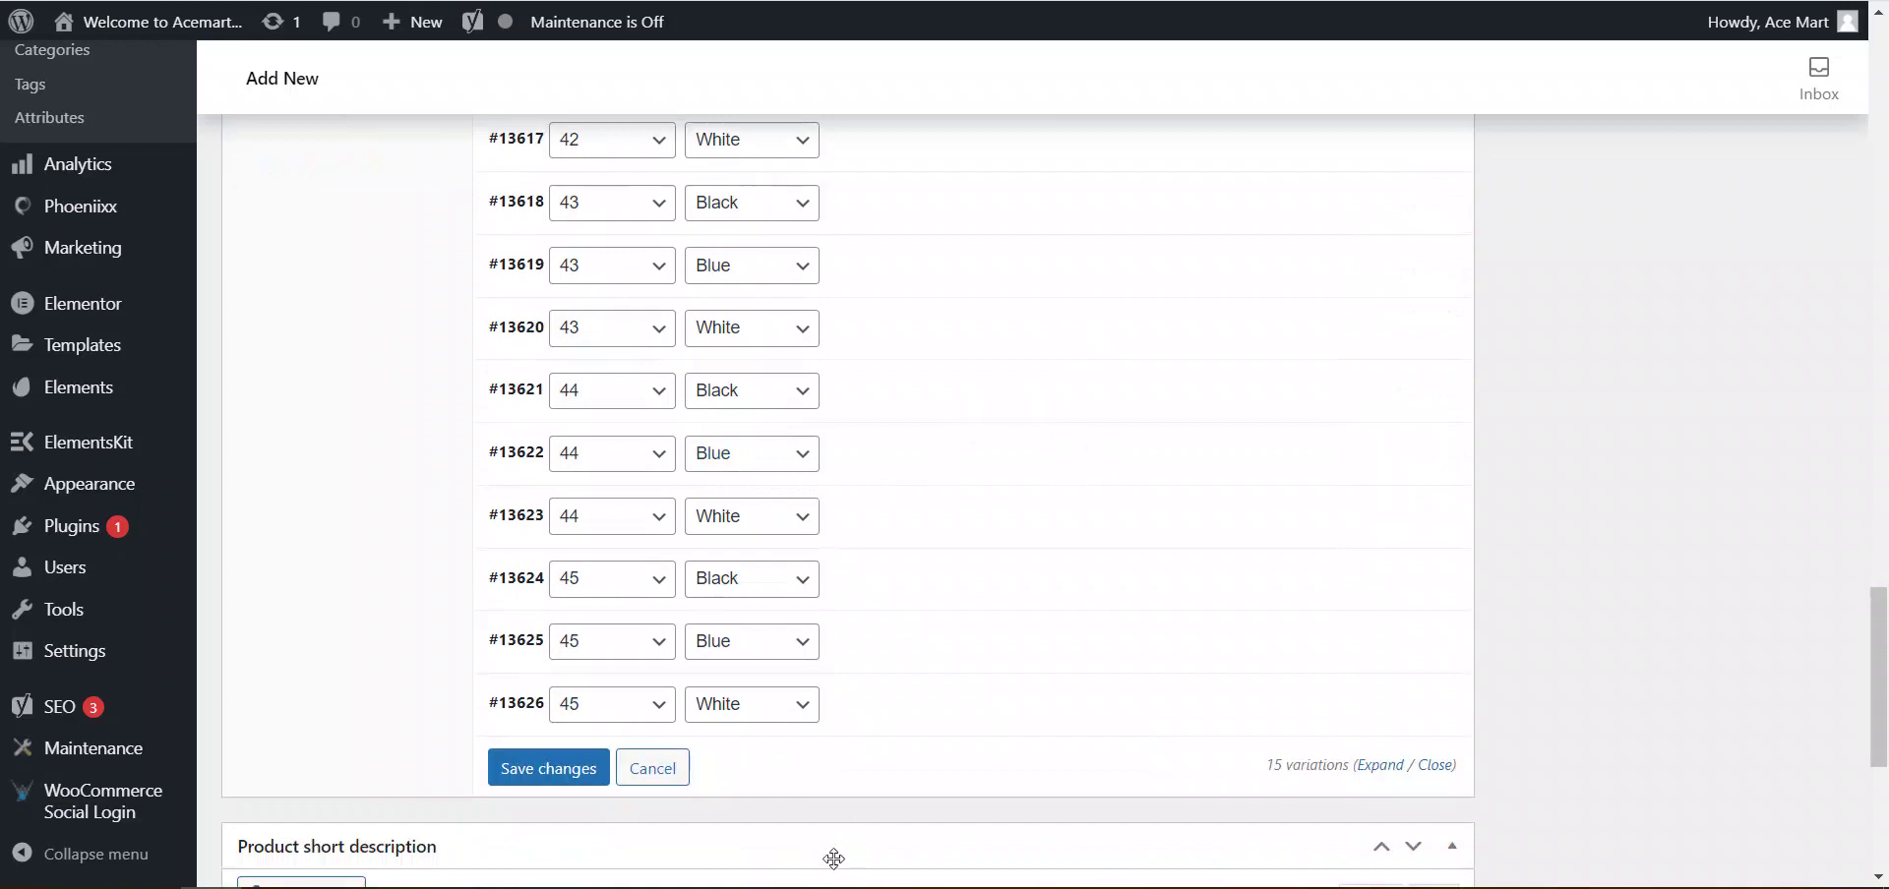
pyautogui.scroll(15, 859, 679)
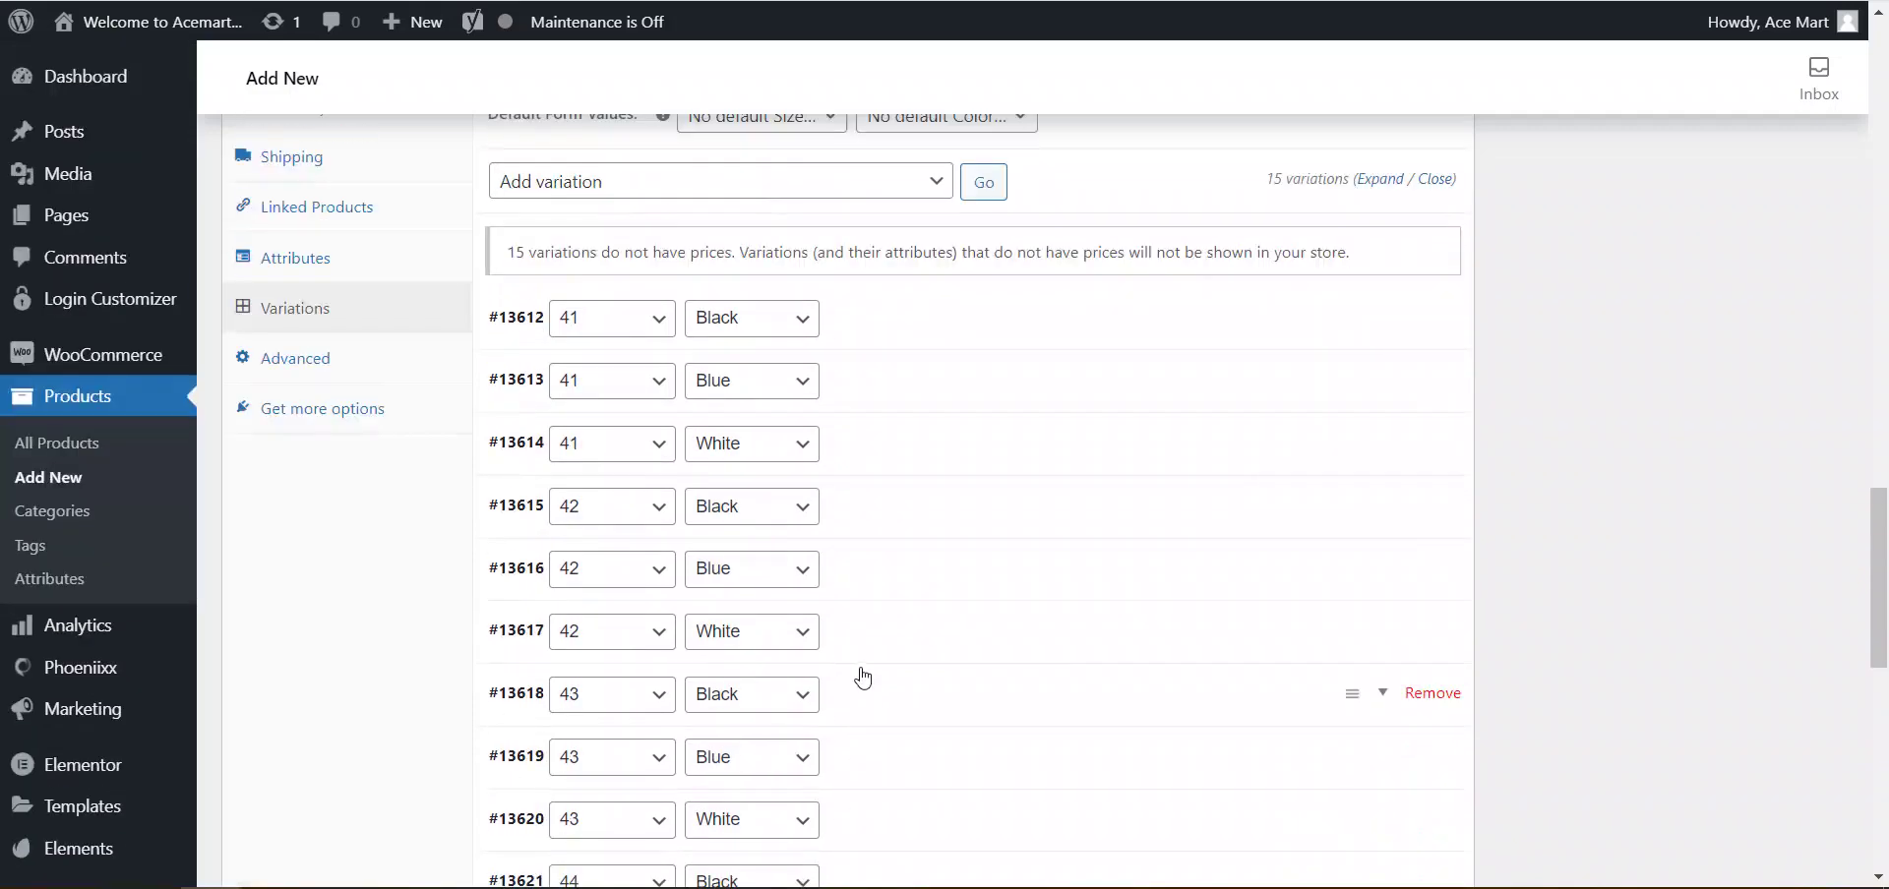
pyautogui.scroll(10, 1550, 459)
pyautogui.scroll(5, 1550, 458)
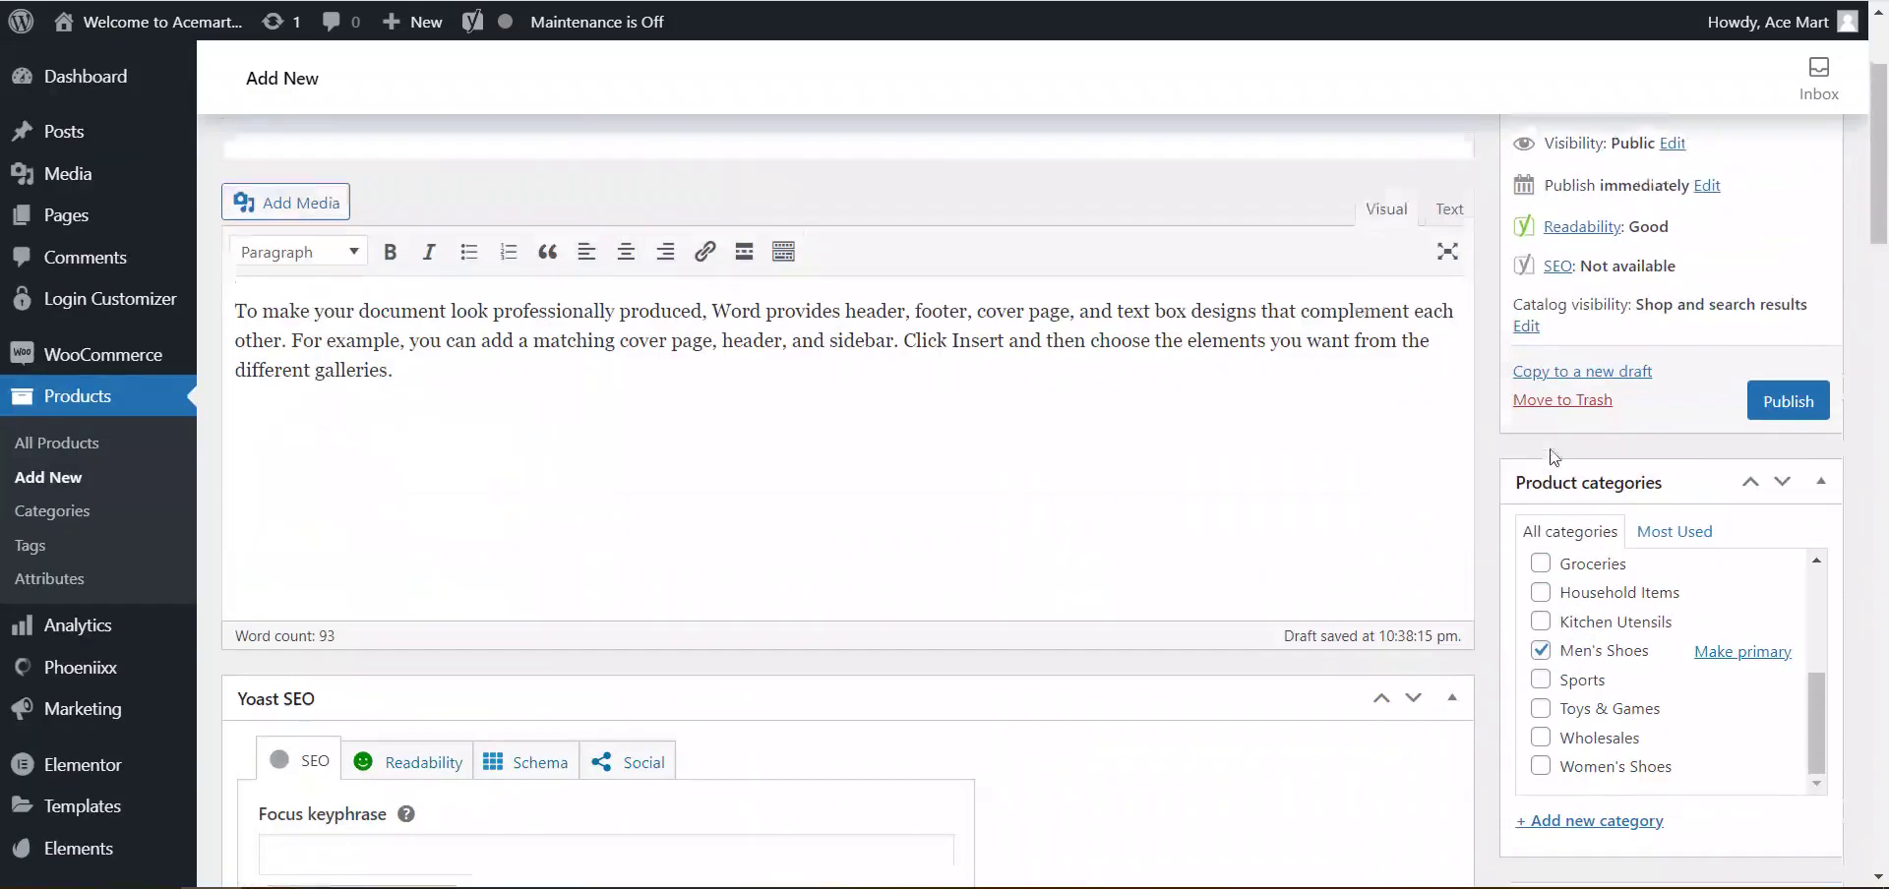
pyautogui.scroll(-20, 929, 320)
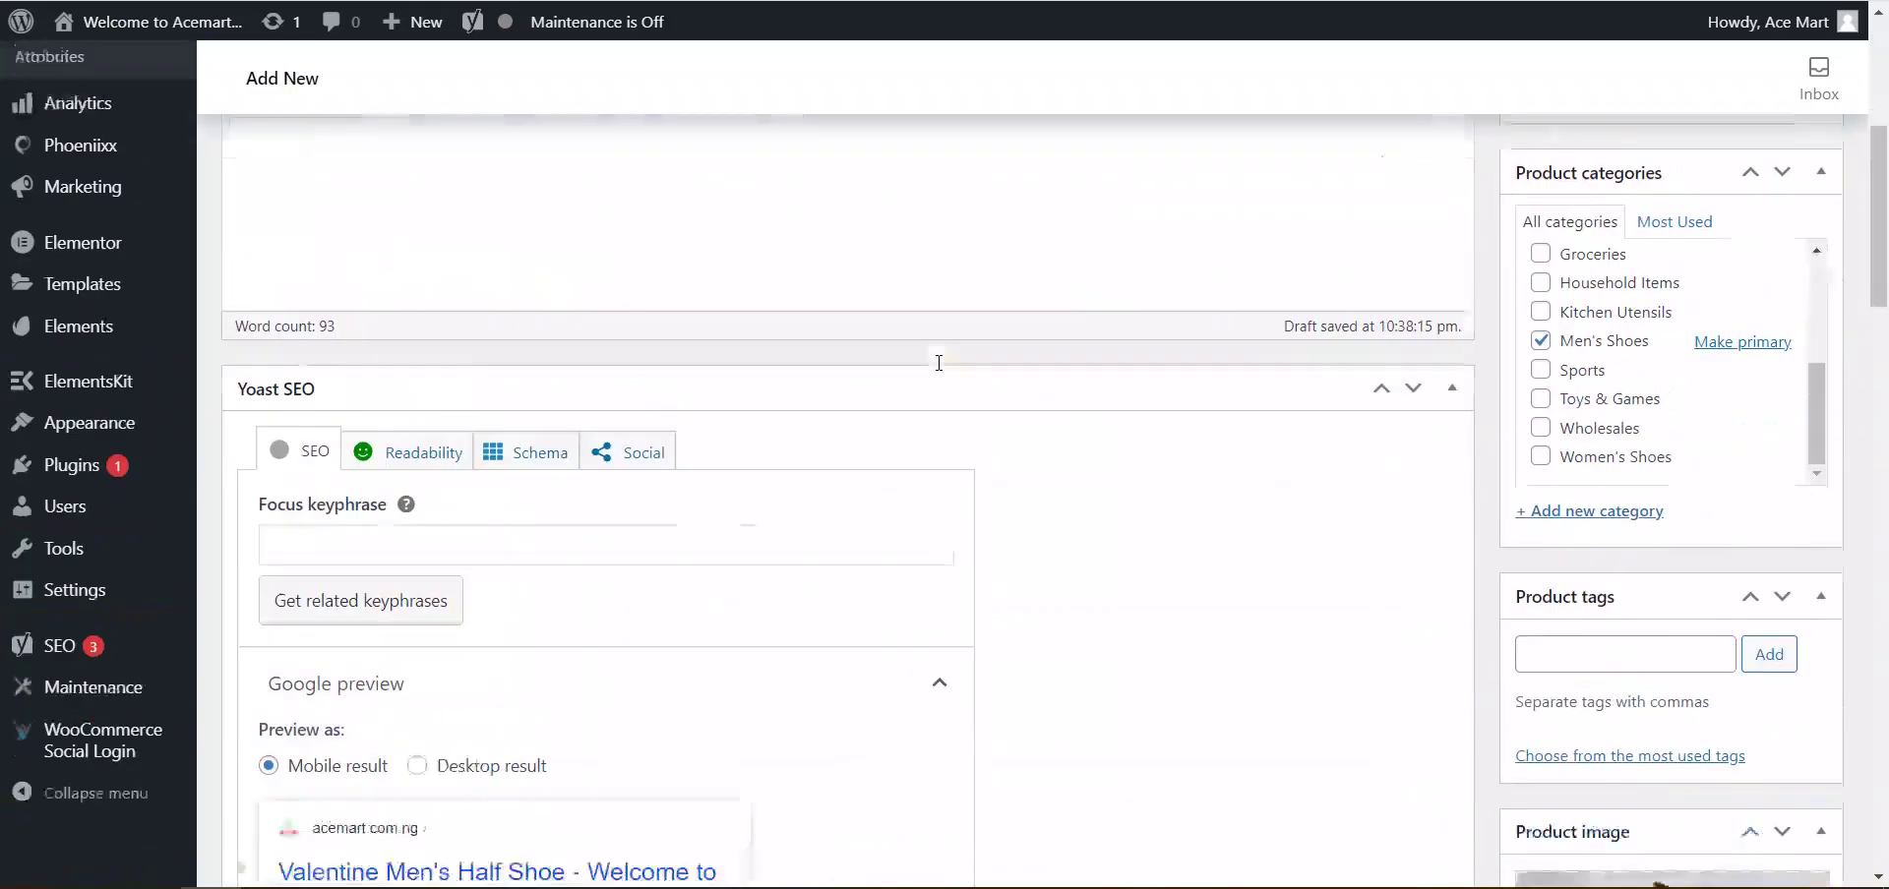
# Step: Save the variation changes and publish the Valentine Men's Half Shoe product
pyautogui.click(491, 288)
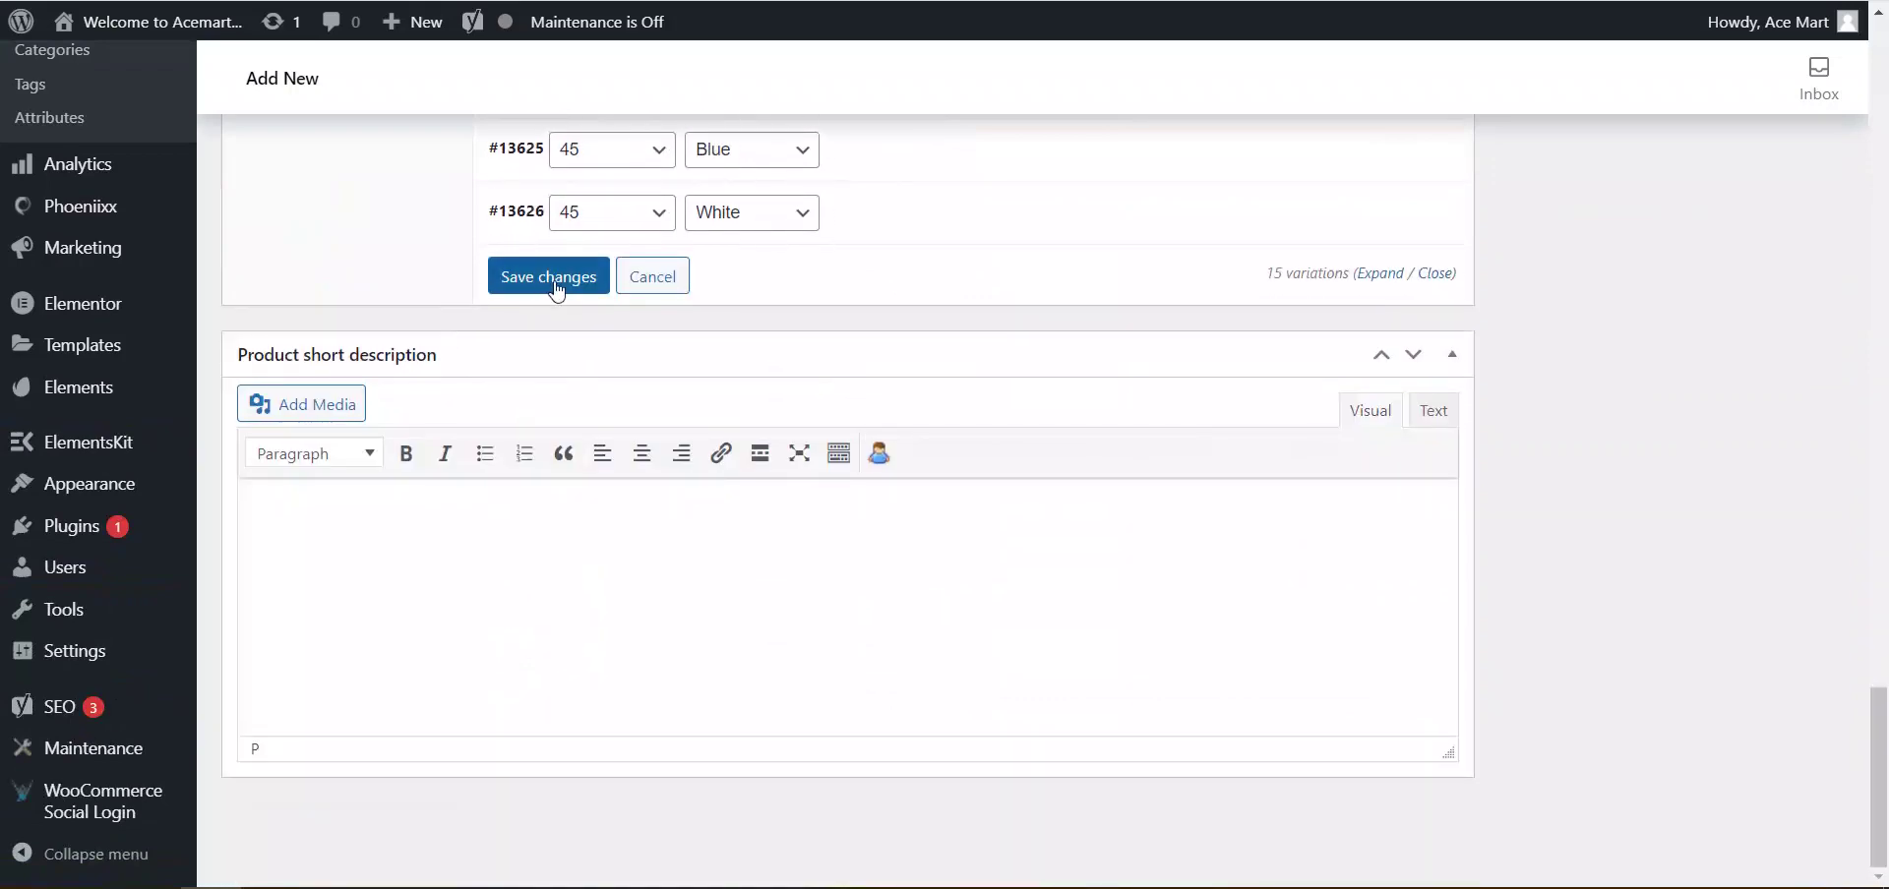
pyautogui.scroll(15, 819, 338)
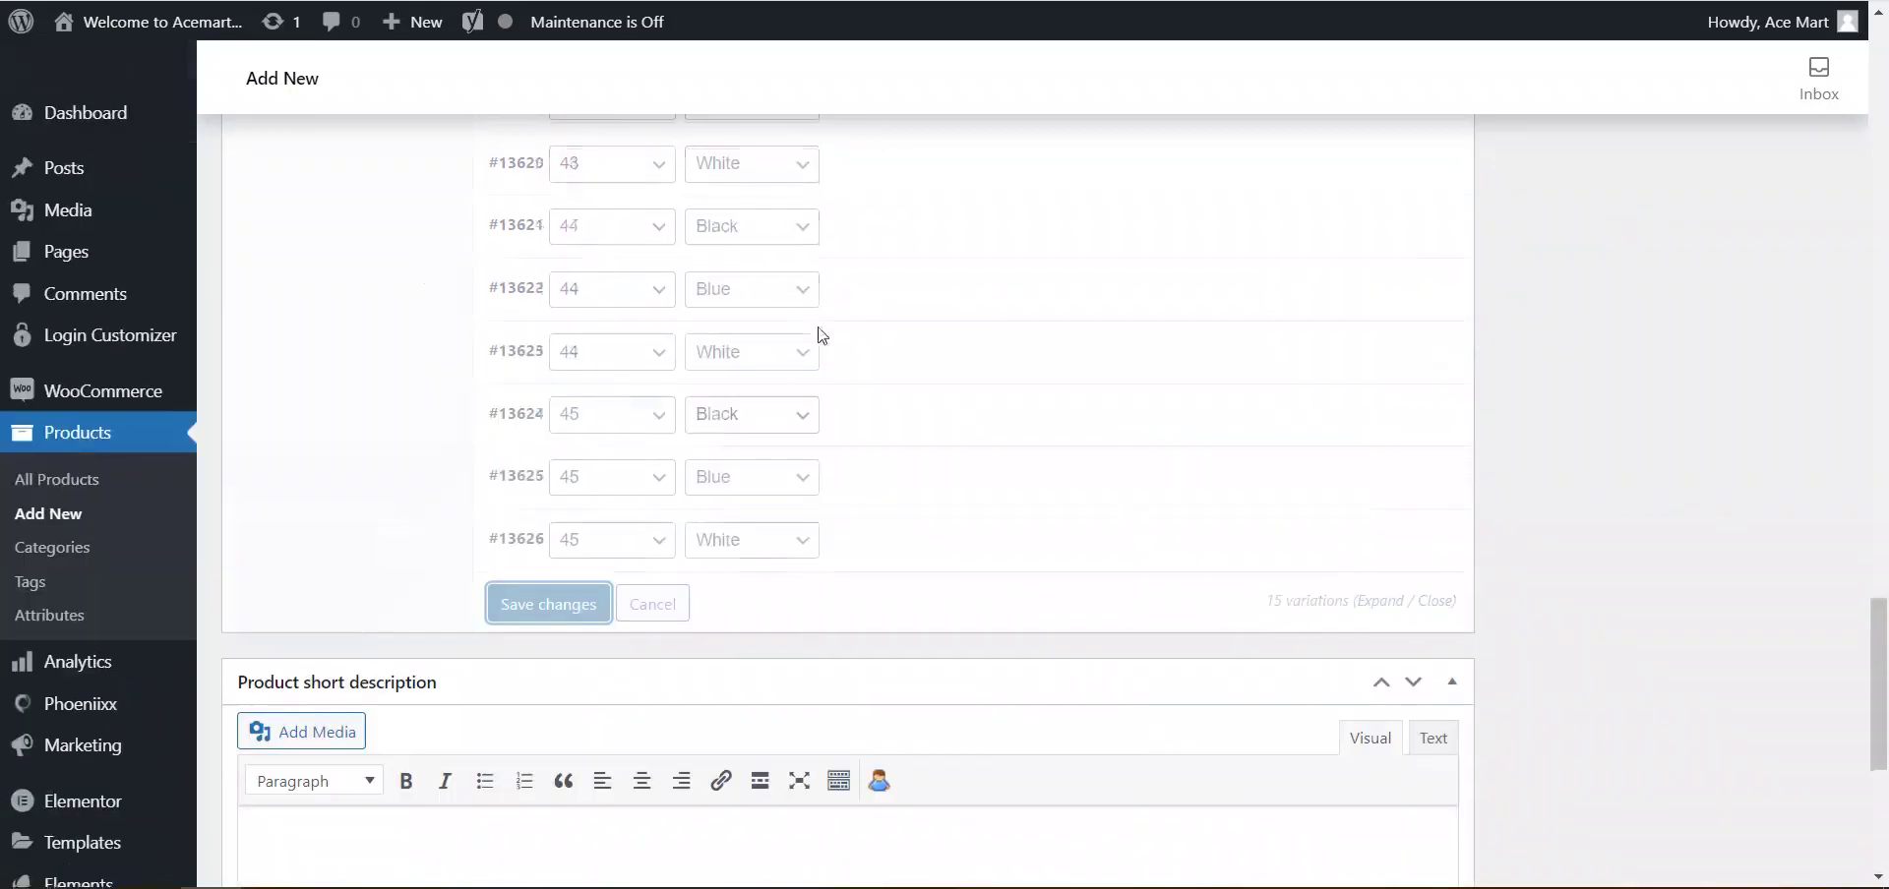
pyautogui.scroll(10, 1854, 580)
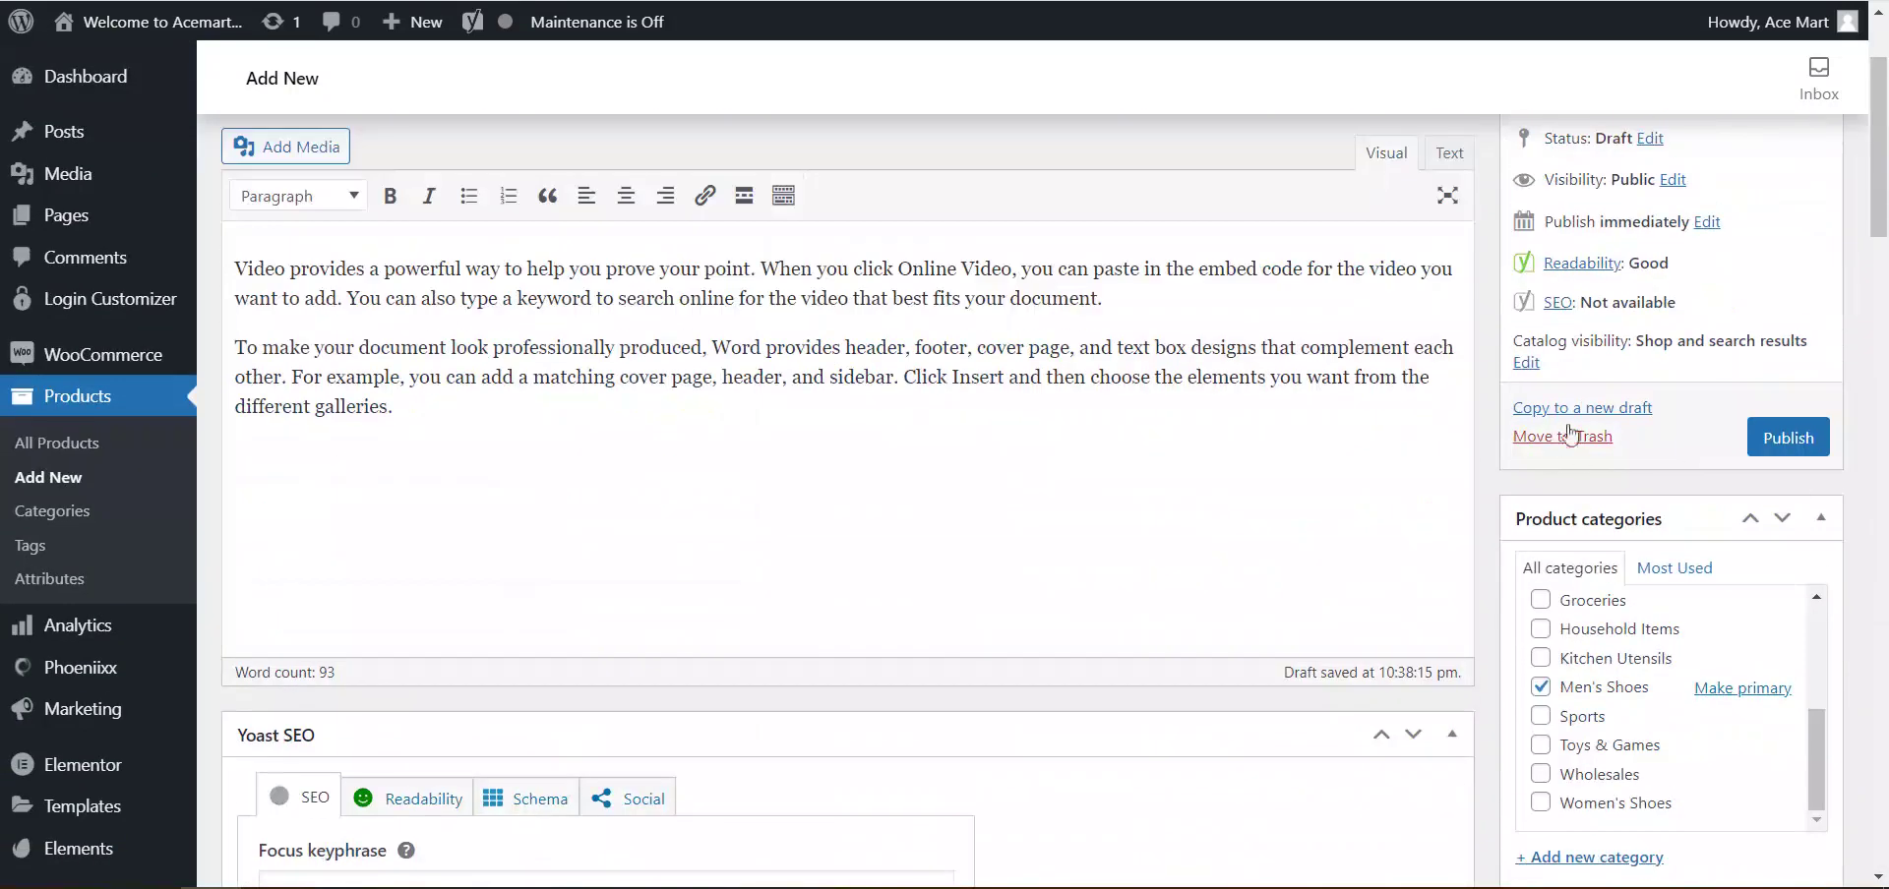
pyautogui.click(1760, 452)
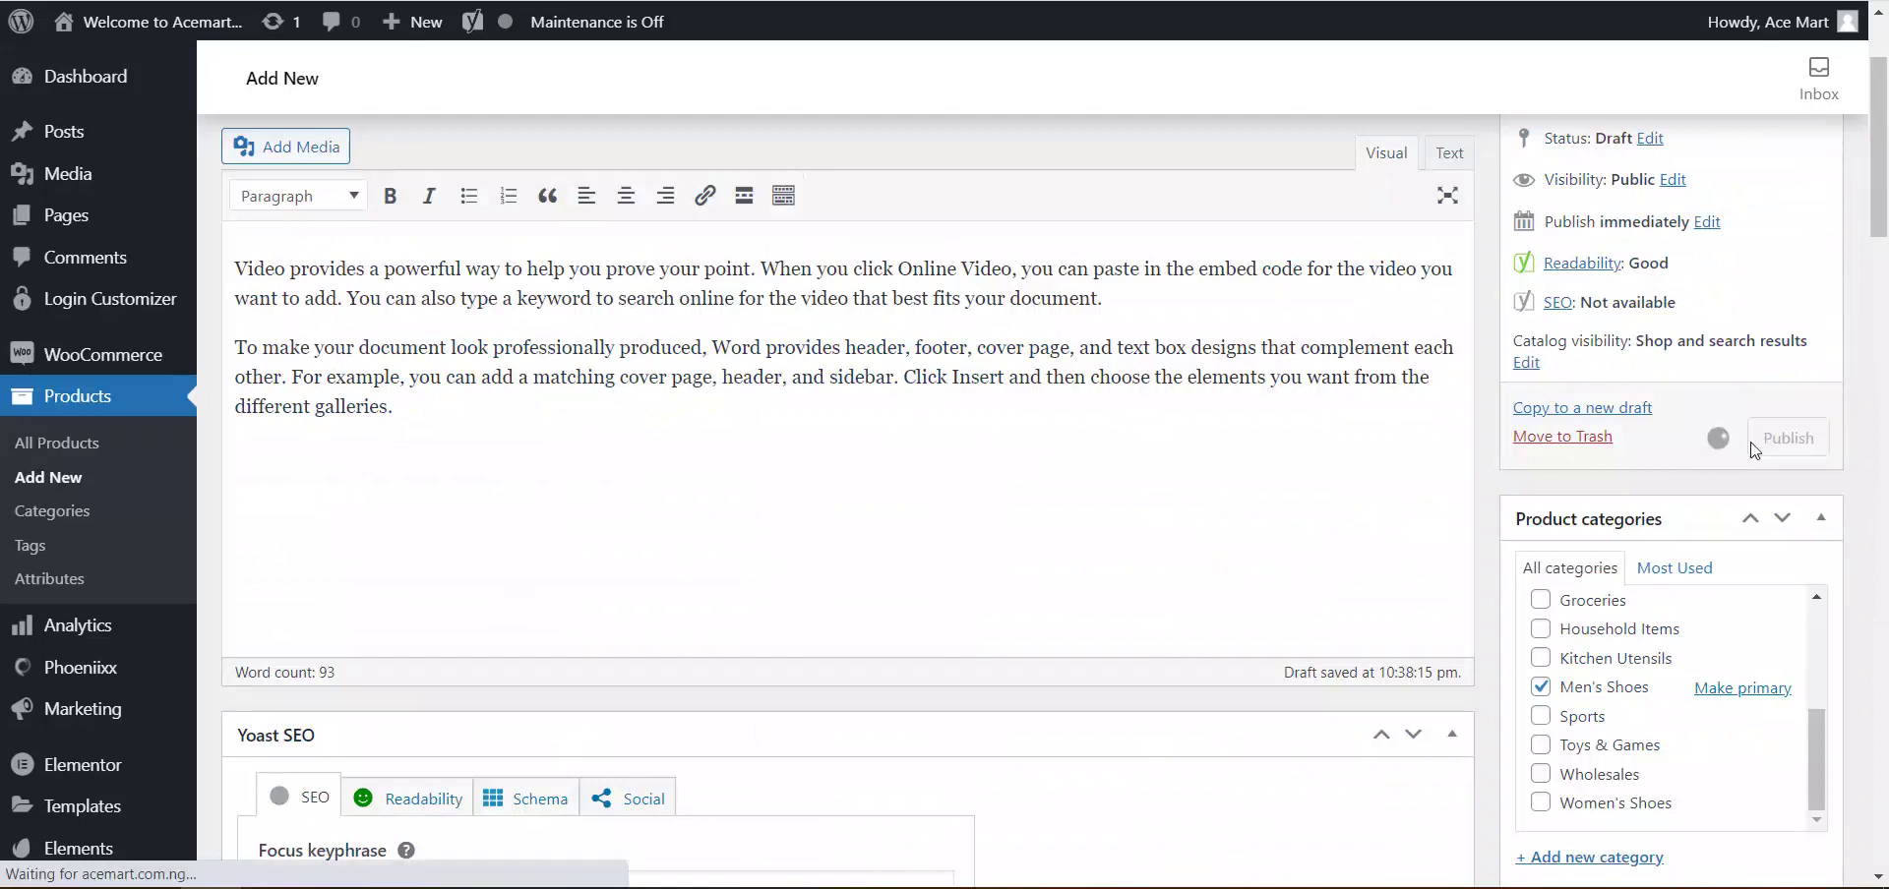
pyautogui.scroll(2, 1594, 388)
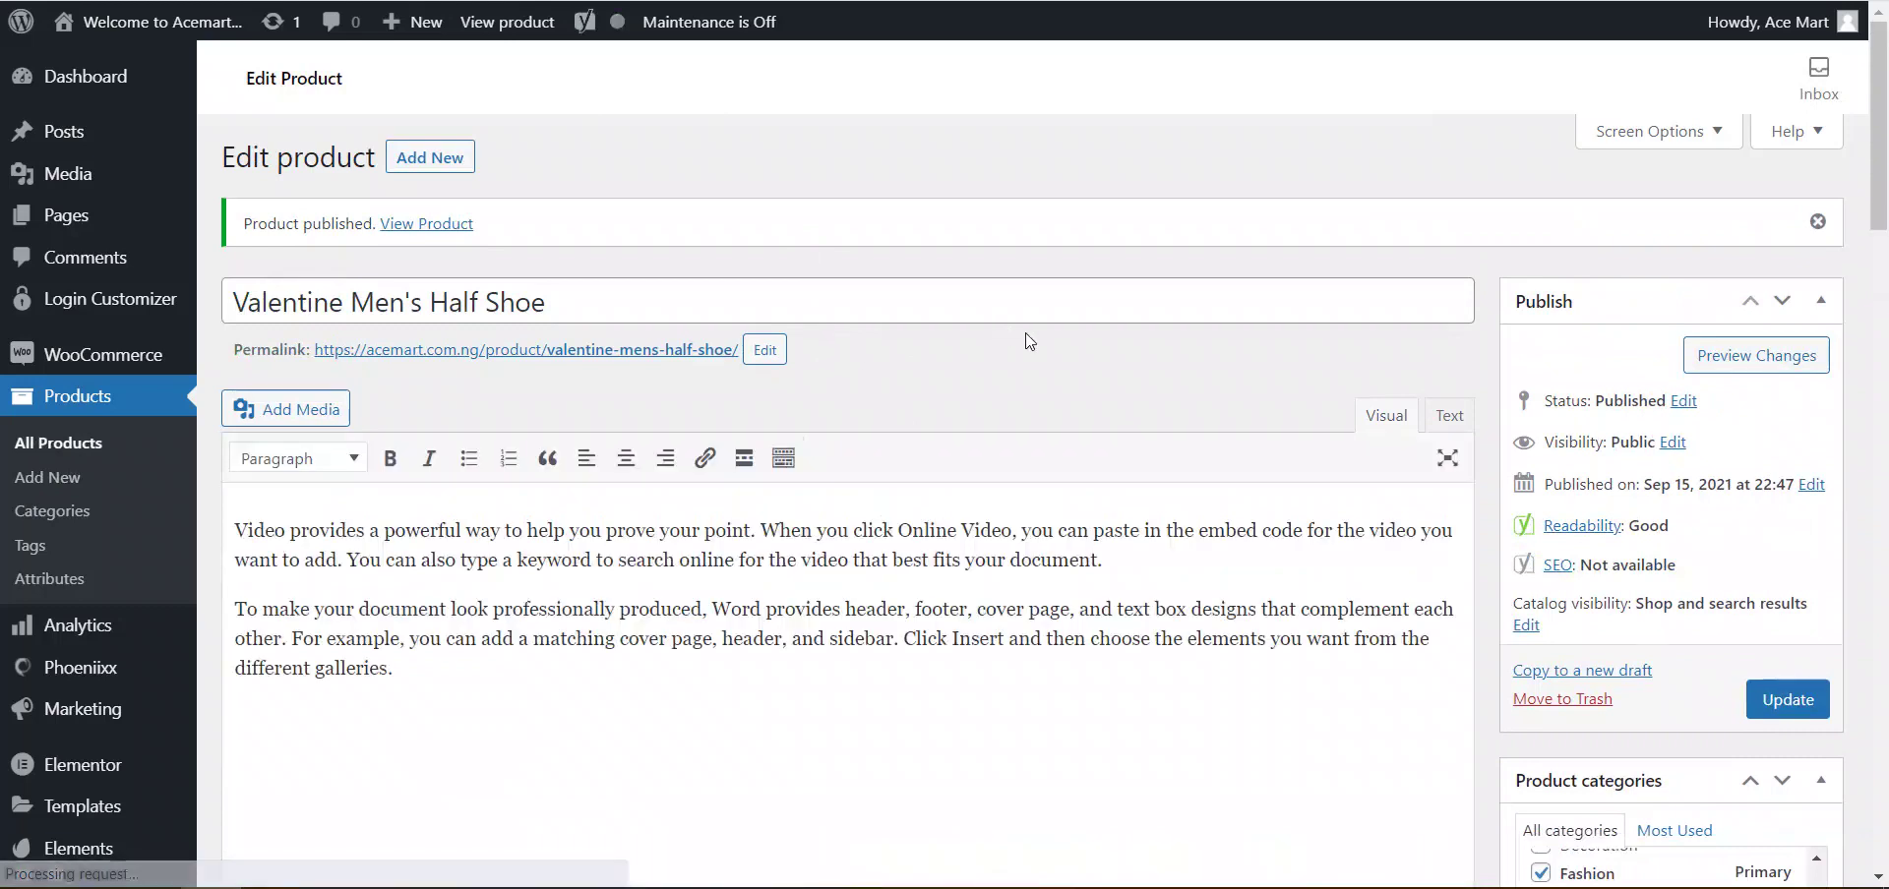
# Step: Open a new Firefox tab to visit the product's acemart.com.ng permalink
pyautogui.click(69, 445)
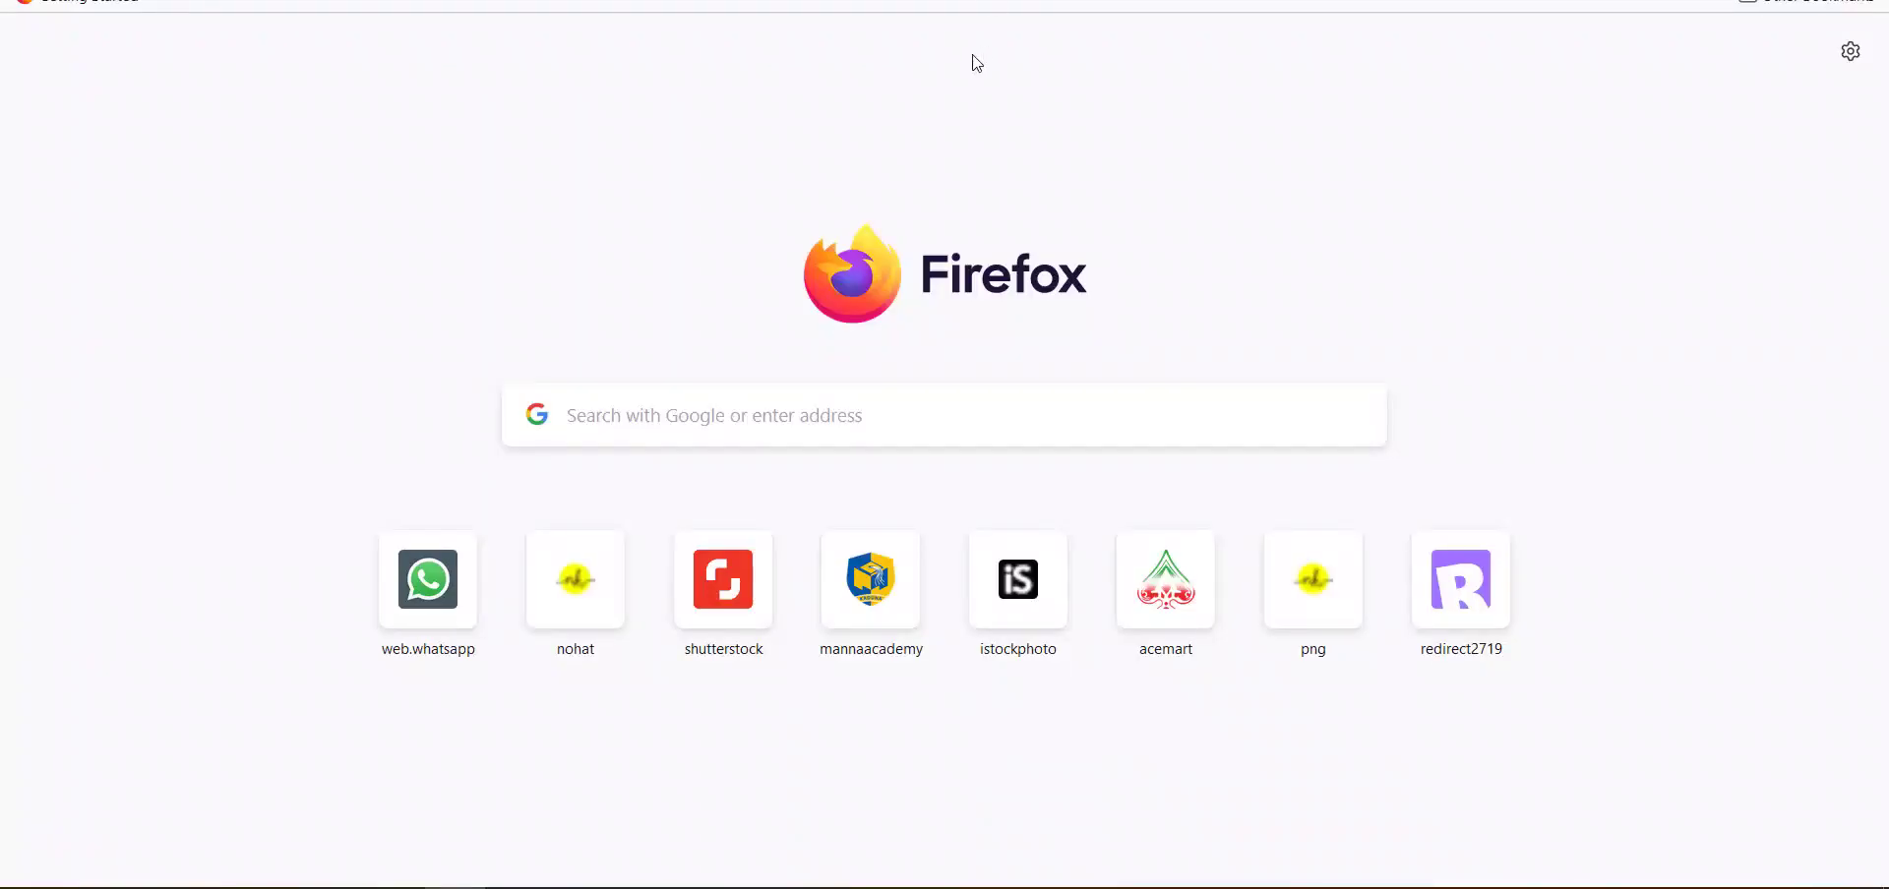
pyautogui.hotkey('ctrl', 'l')
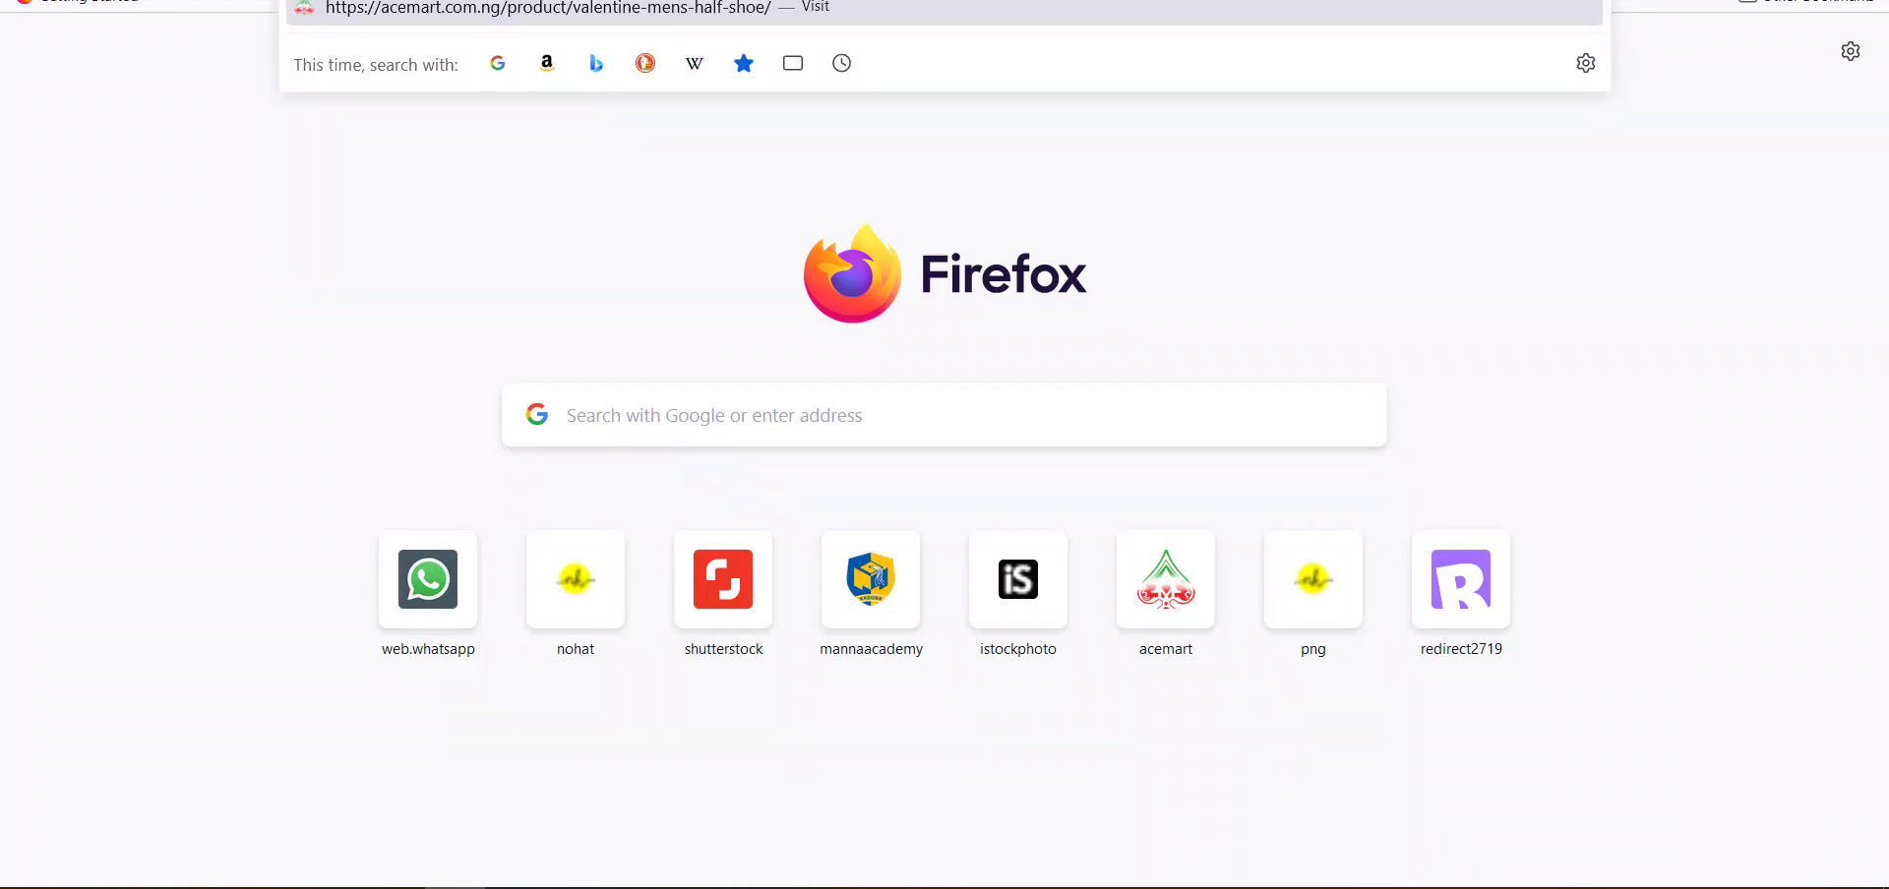
pyautogui.press('Escape')
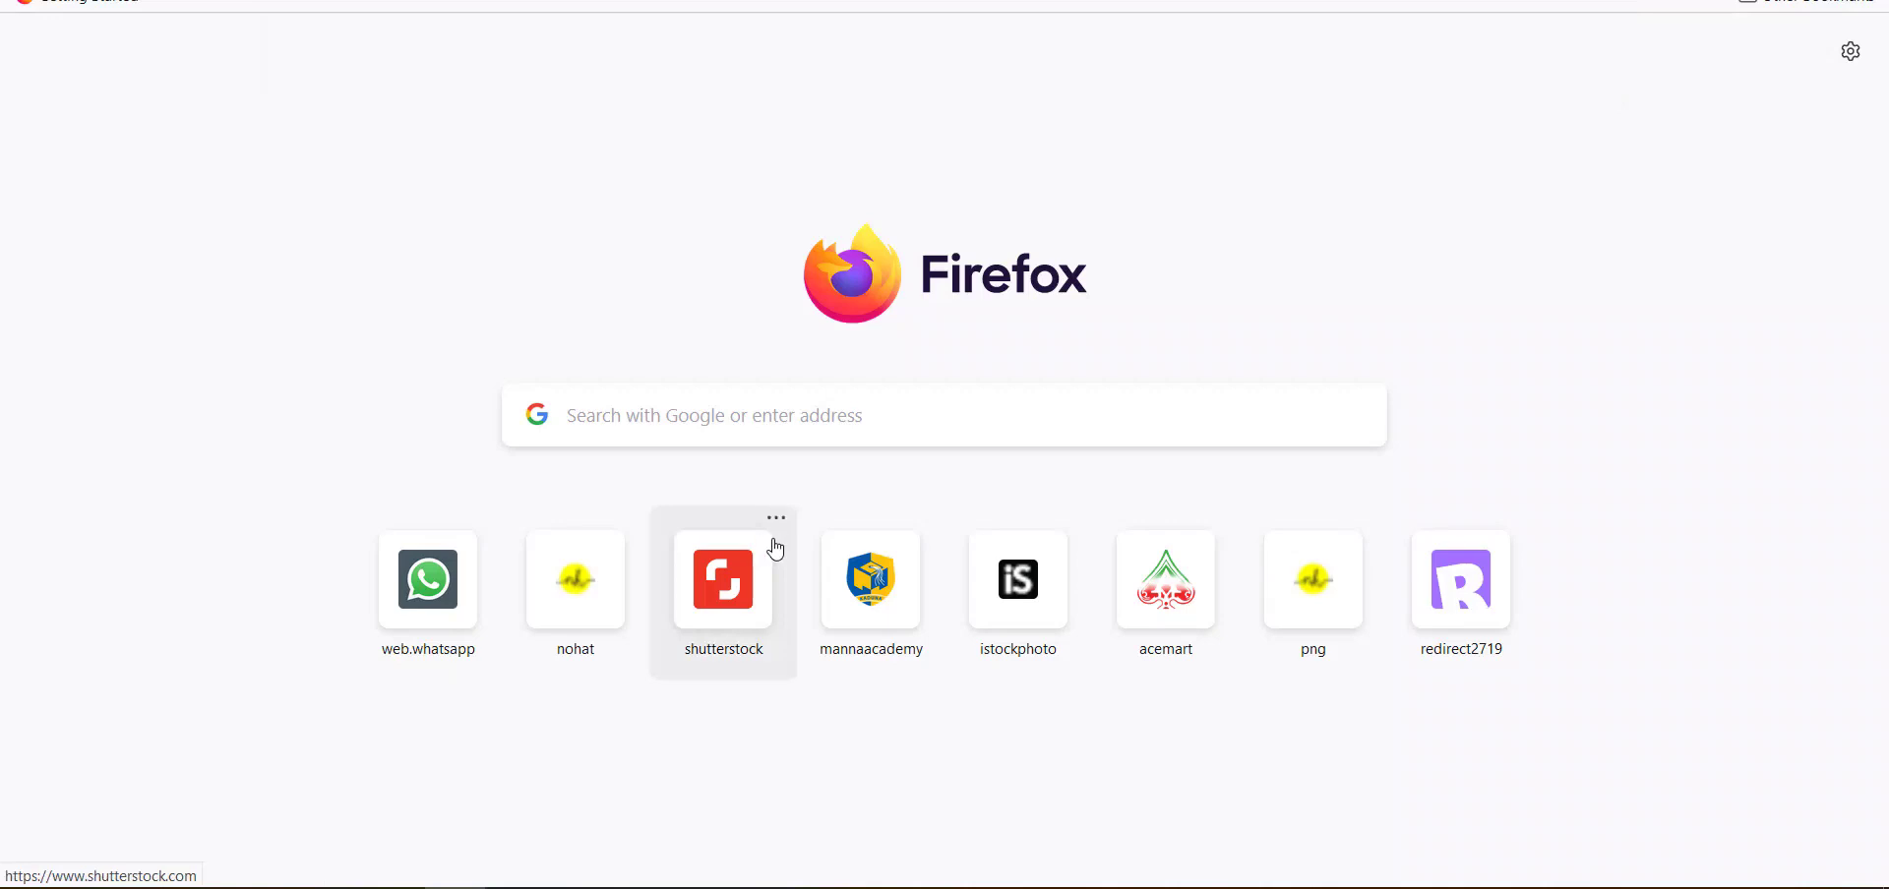
pyautogui.hotkey('alt', 'Left')
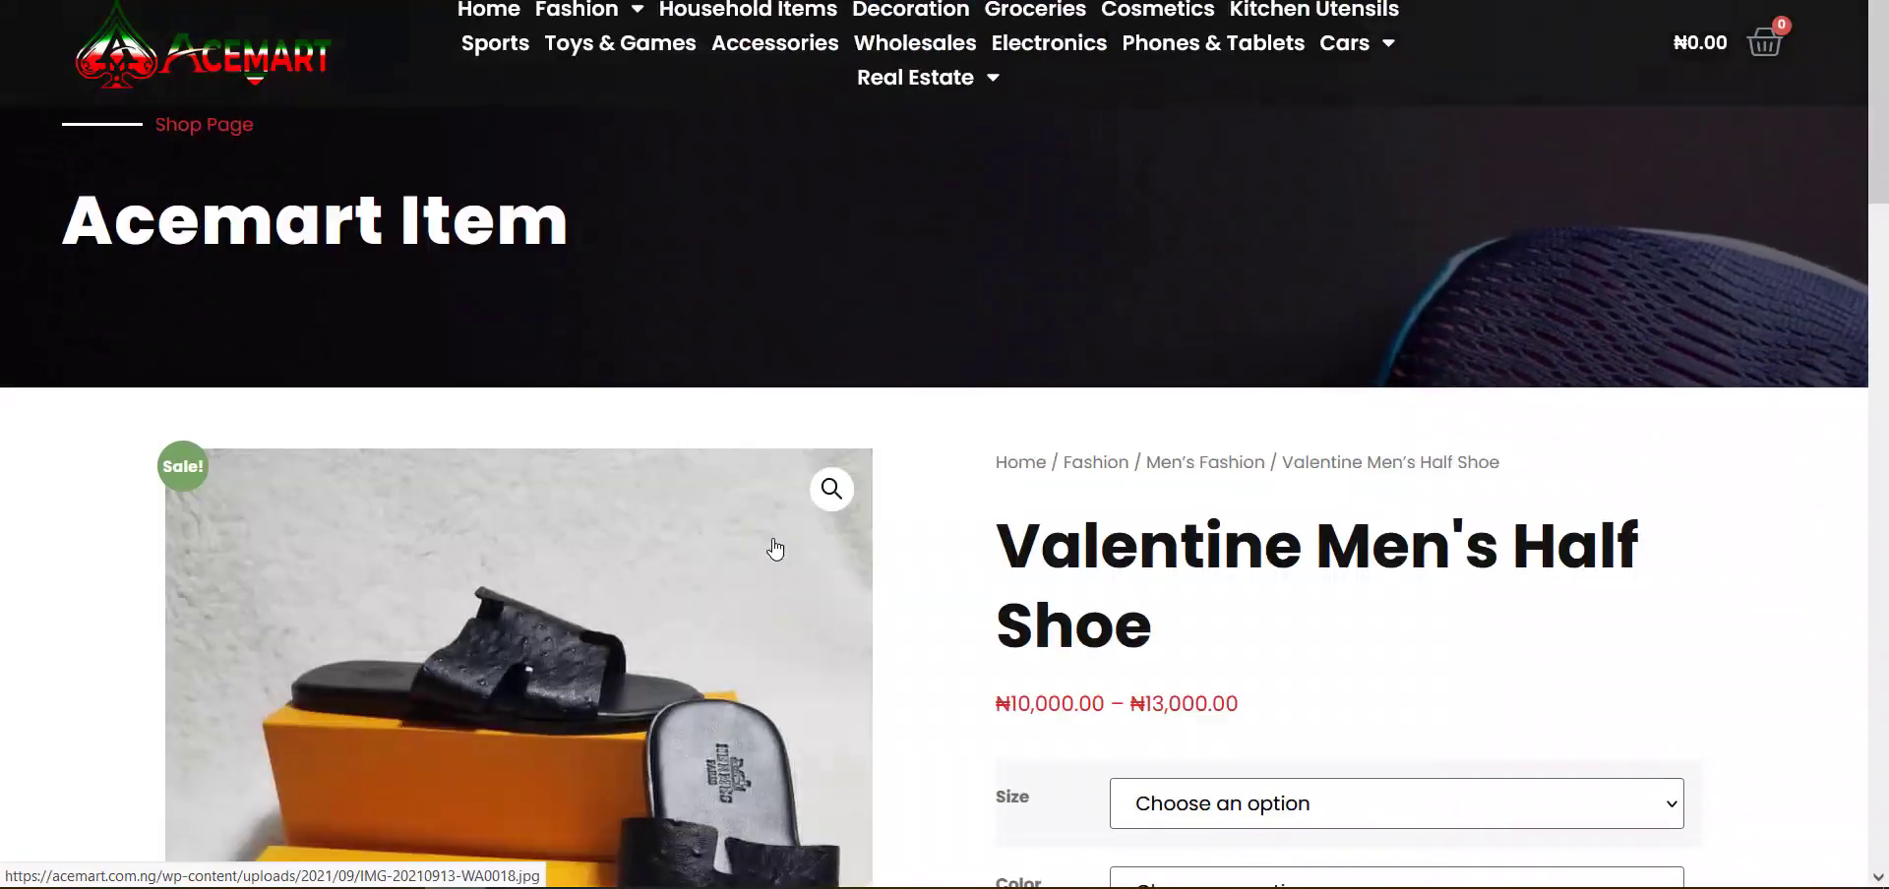
# Step: View each of the five gallery photos, ending on the blue shoe, and scroll through the page
pyautogui.scroll(-5, 970, 487)
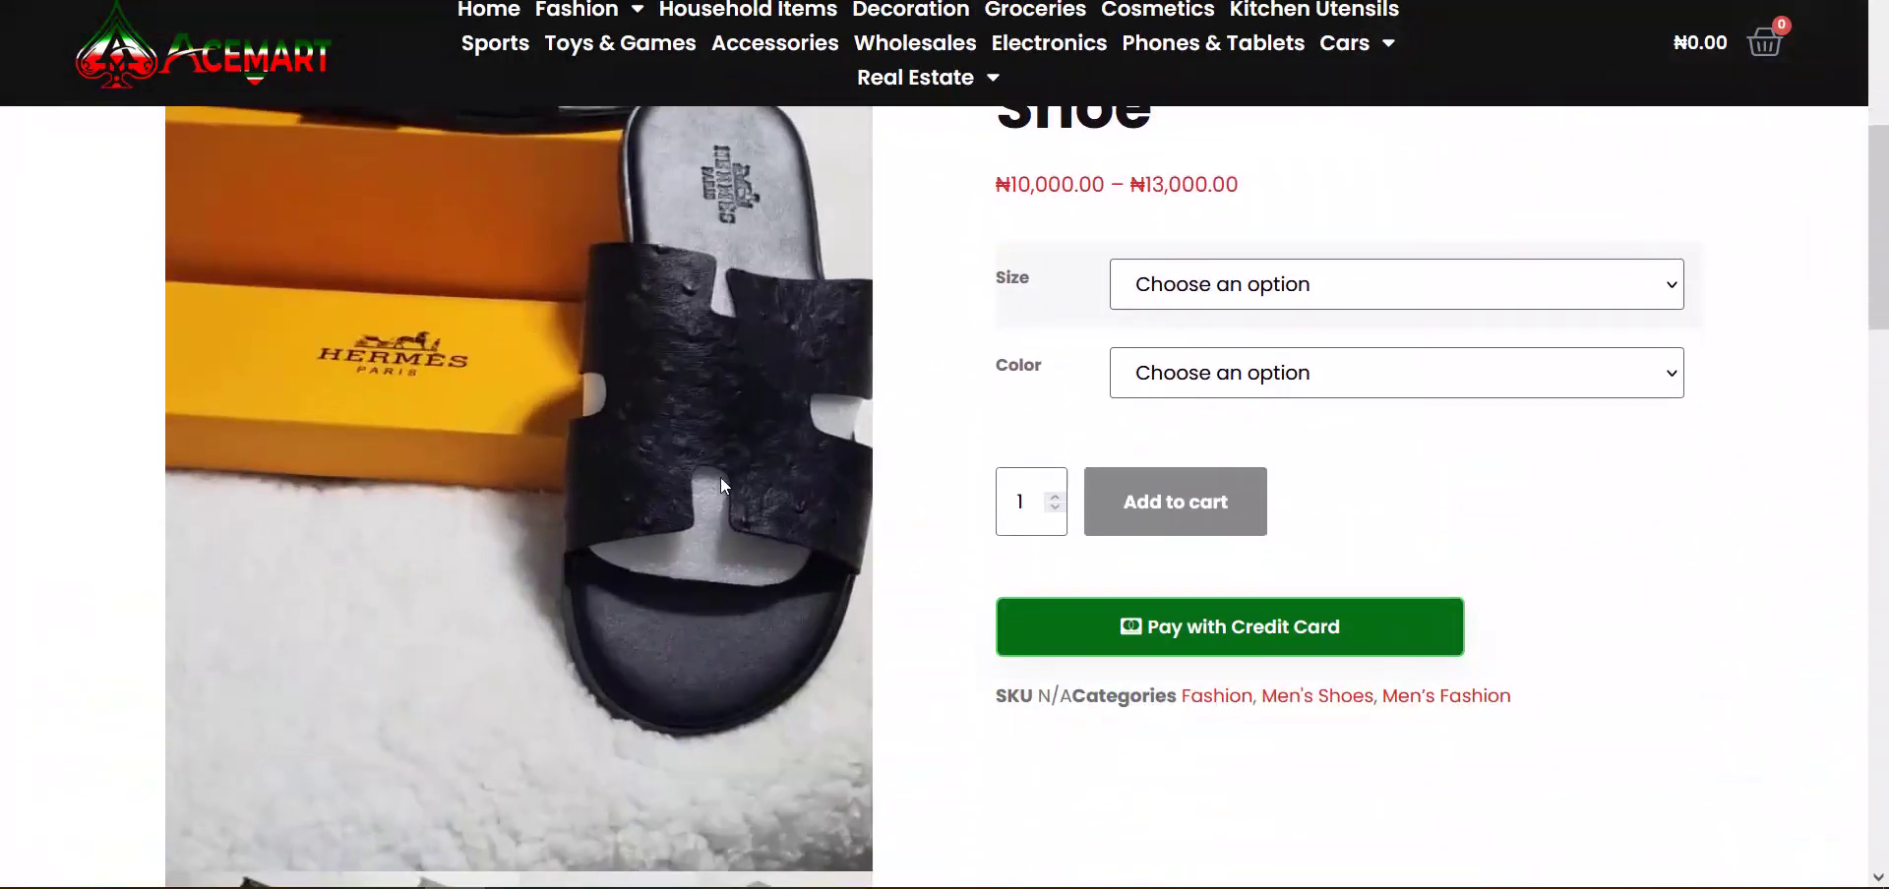
pyautogui.scroll(-3, 730, 600)
pyautogui.scroll(-2, 208, 785)
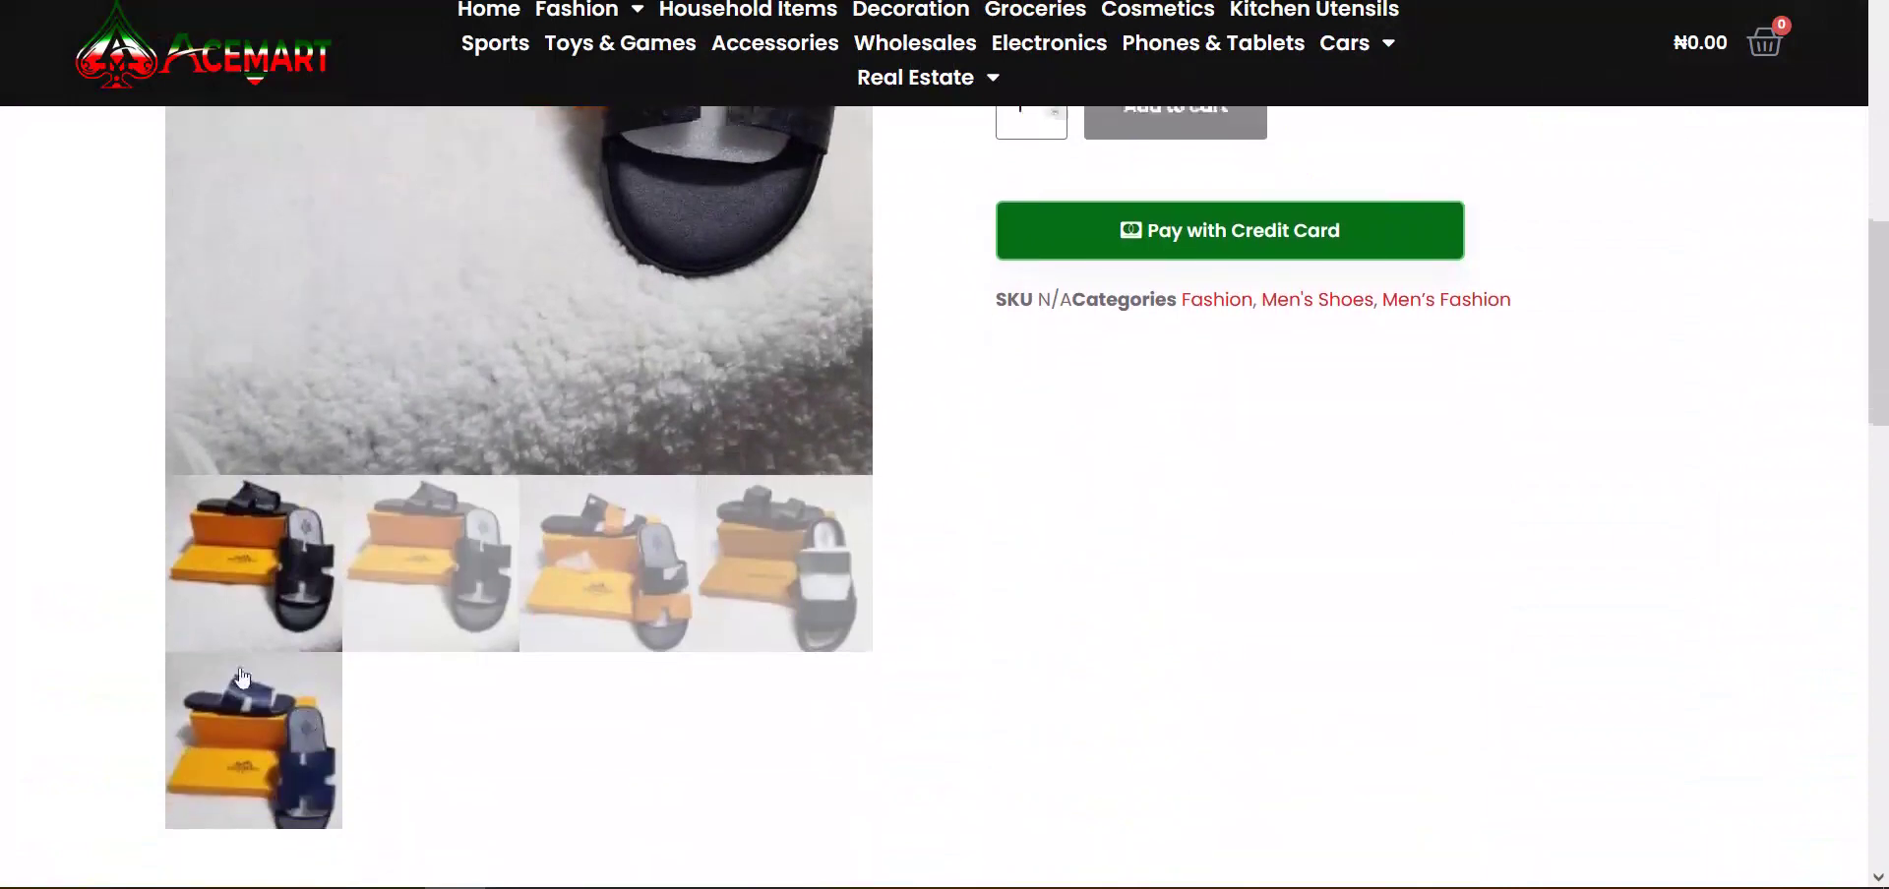
pyautogui.click(483, 544)
pyautogui.click(607, 526)
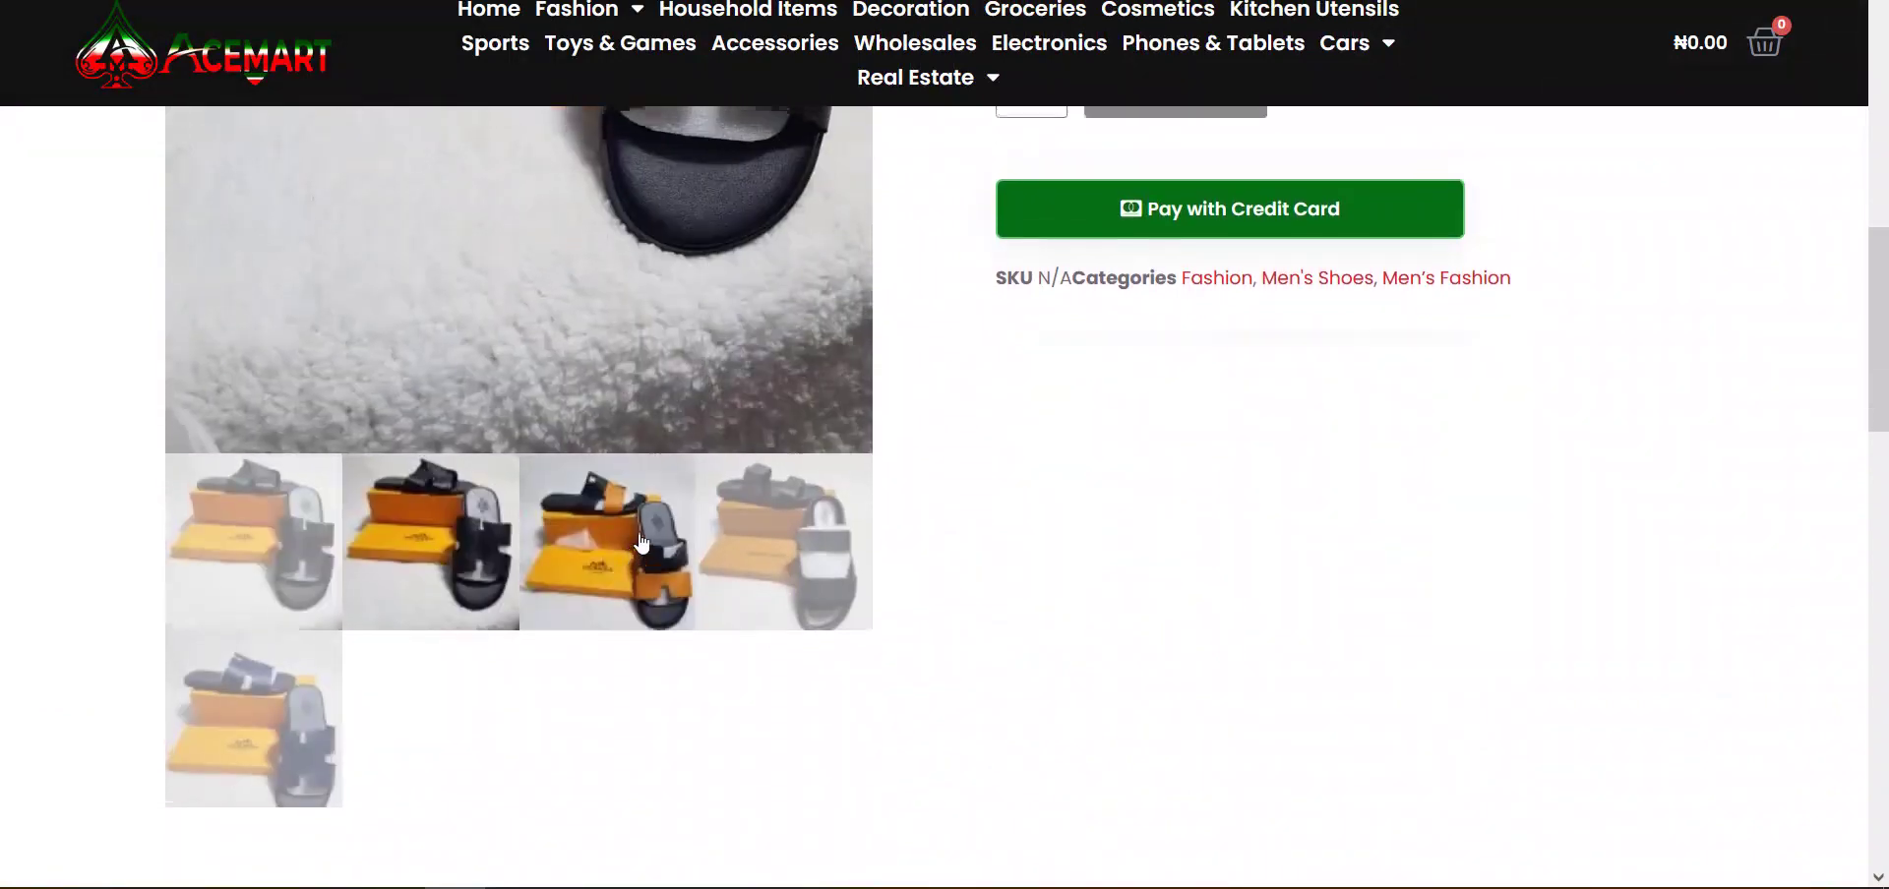
pyautogui.scroll(3, 822, 738)
pyautogui.click(821, 737)
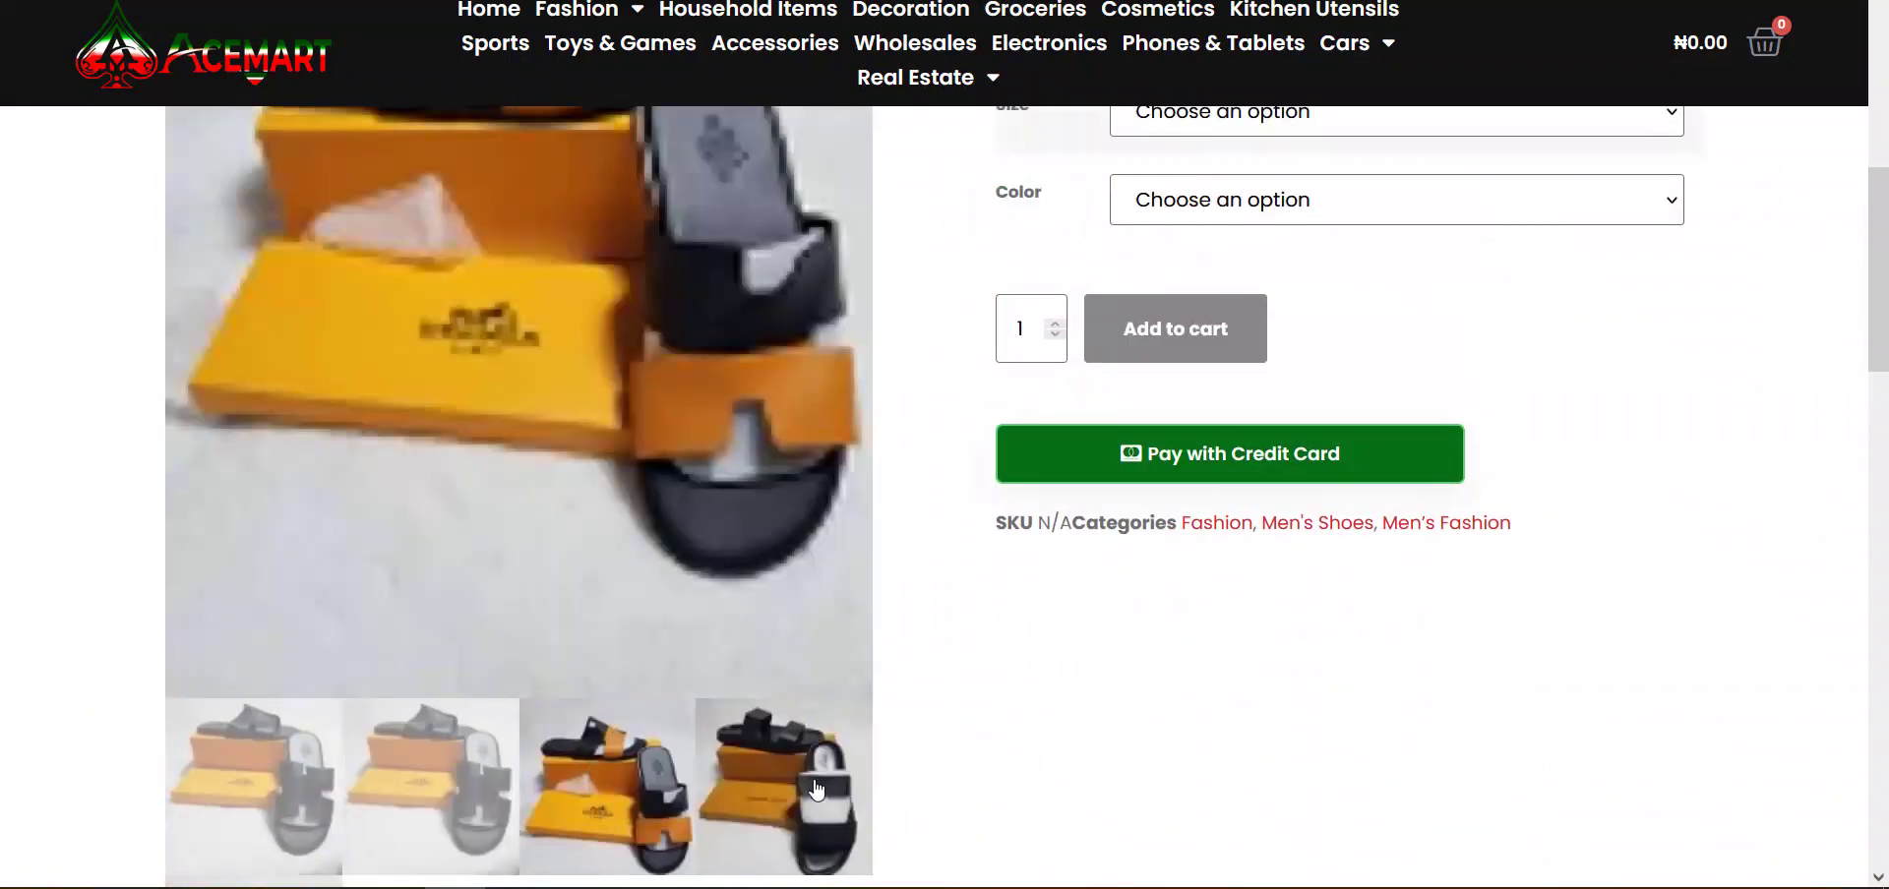
pyautogui.scroll(-3, 485, 688)
pyautogui.click(330, 733)
pyautogui.scroll(8, 438, 682)
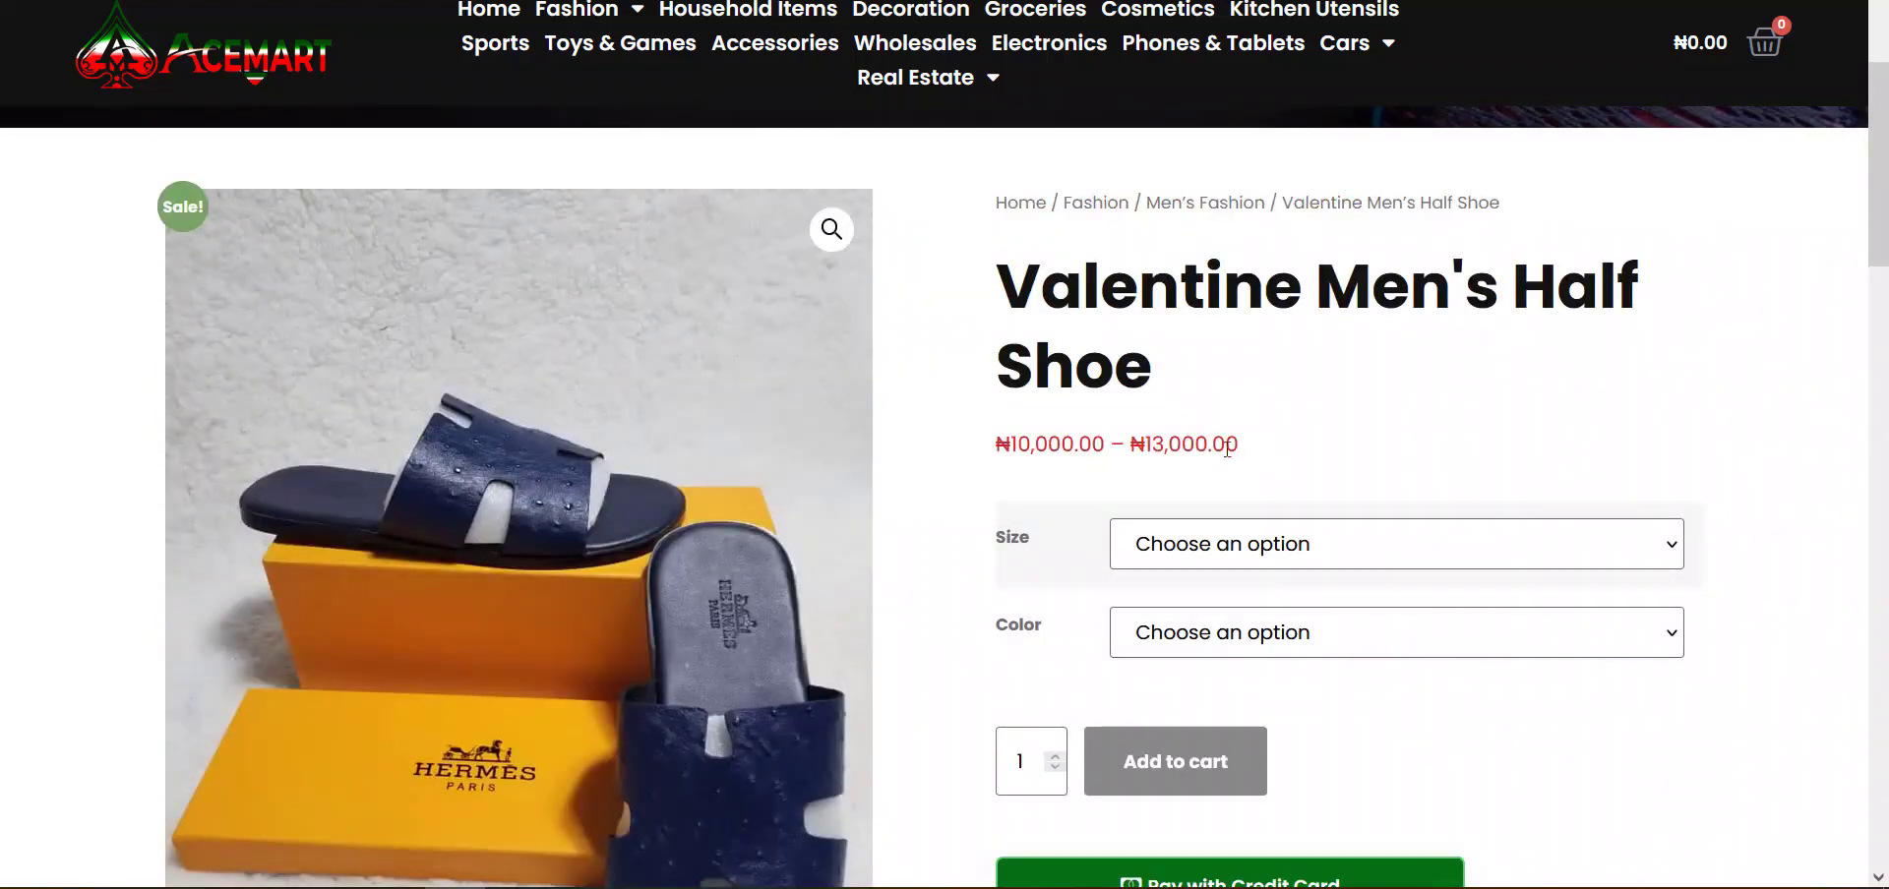
pyautogui.scroll(-12, 1227, 450)
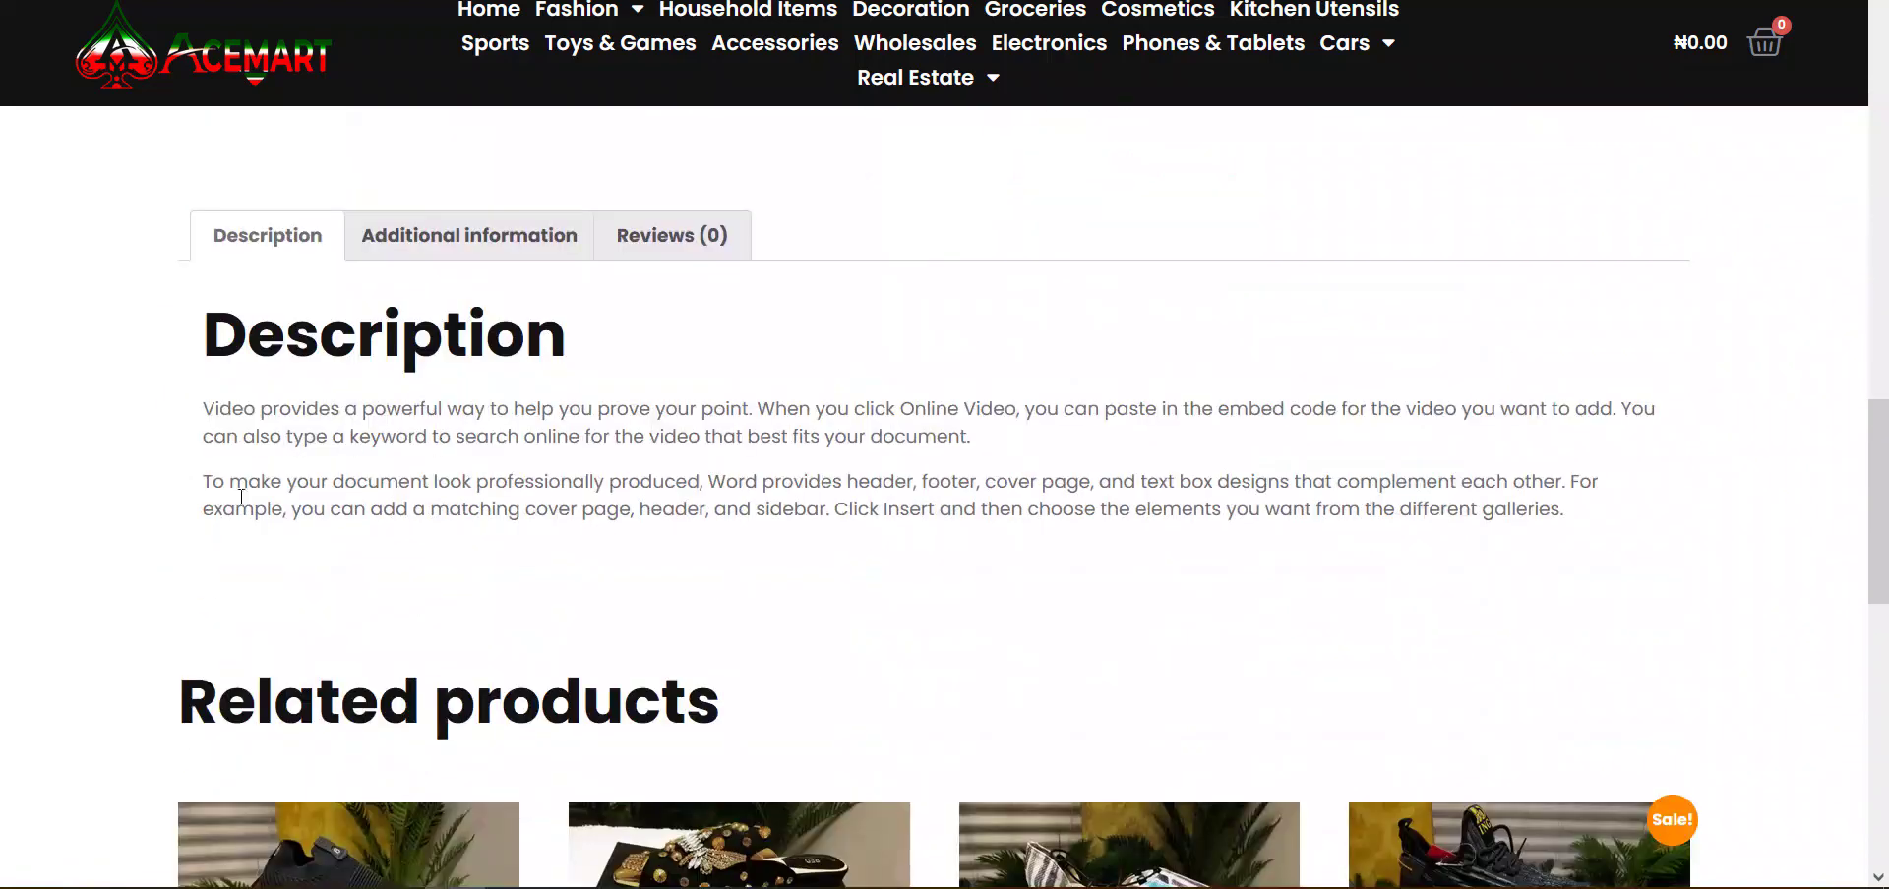
pyautogui.scroll(-5, 799, 477)
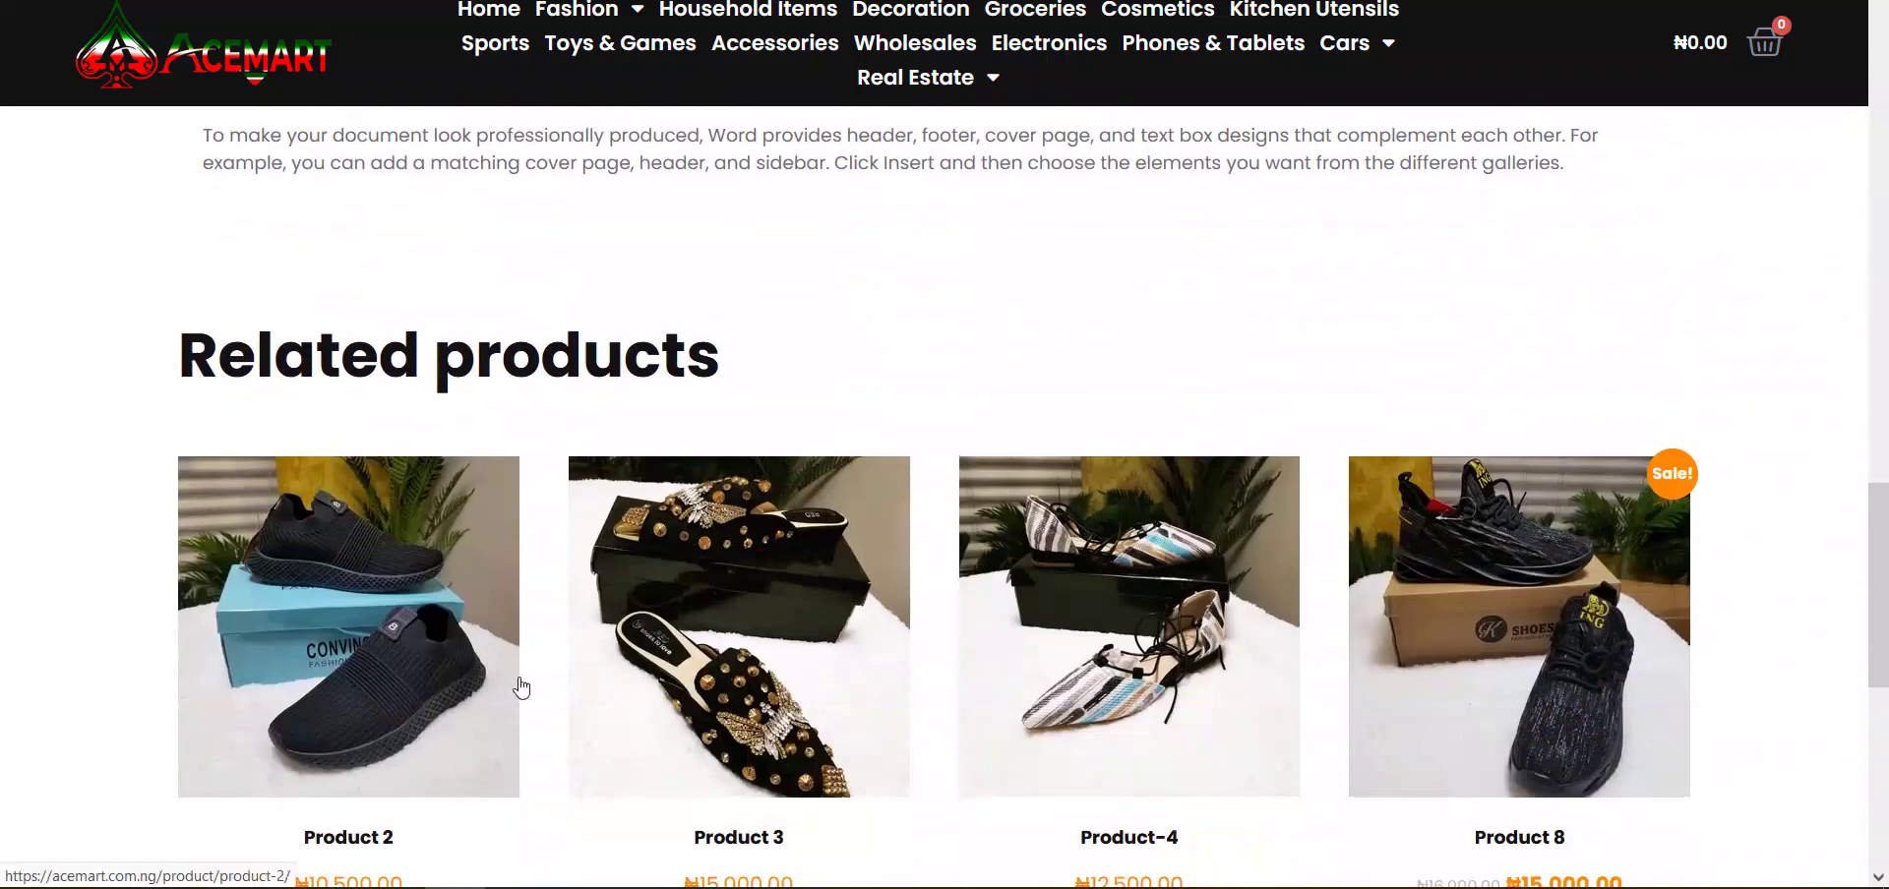
pyautogui.scroll(8, 1032, 593)
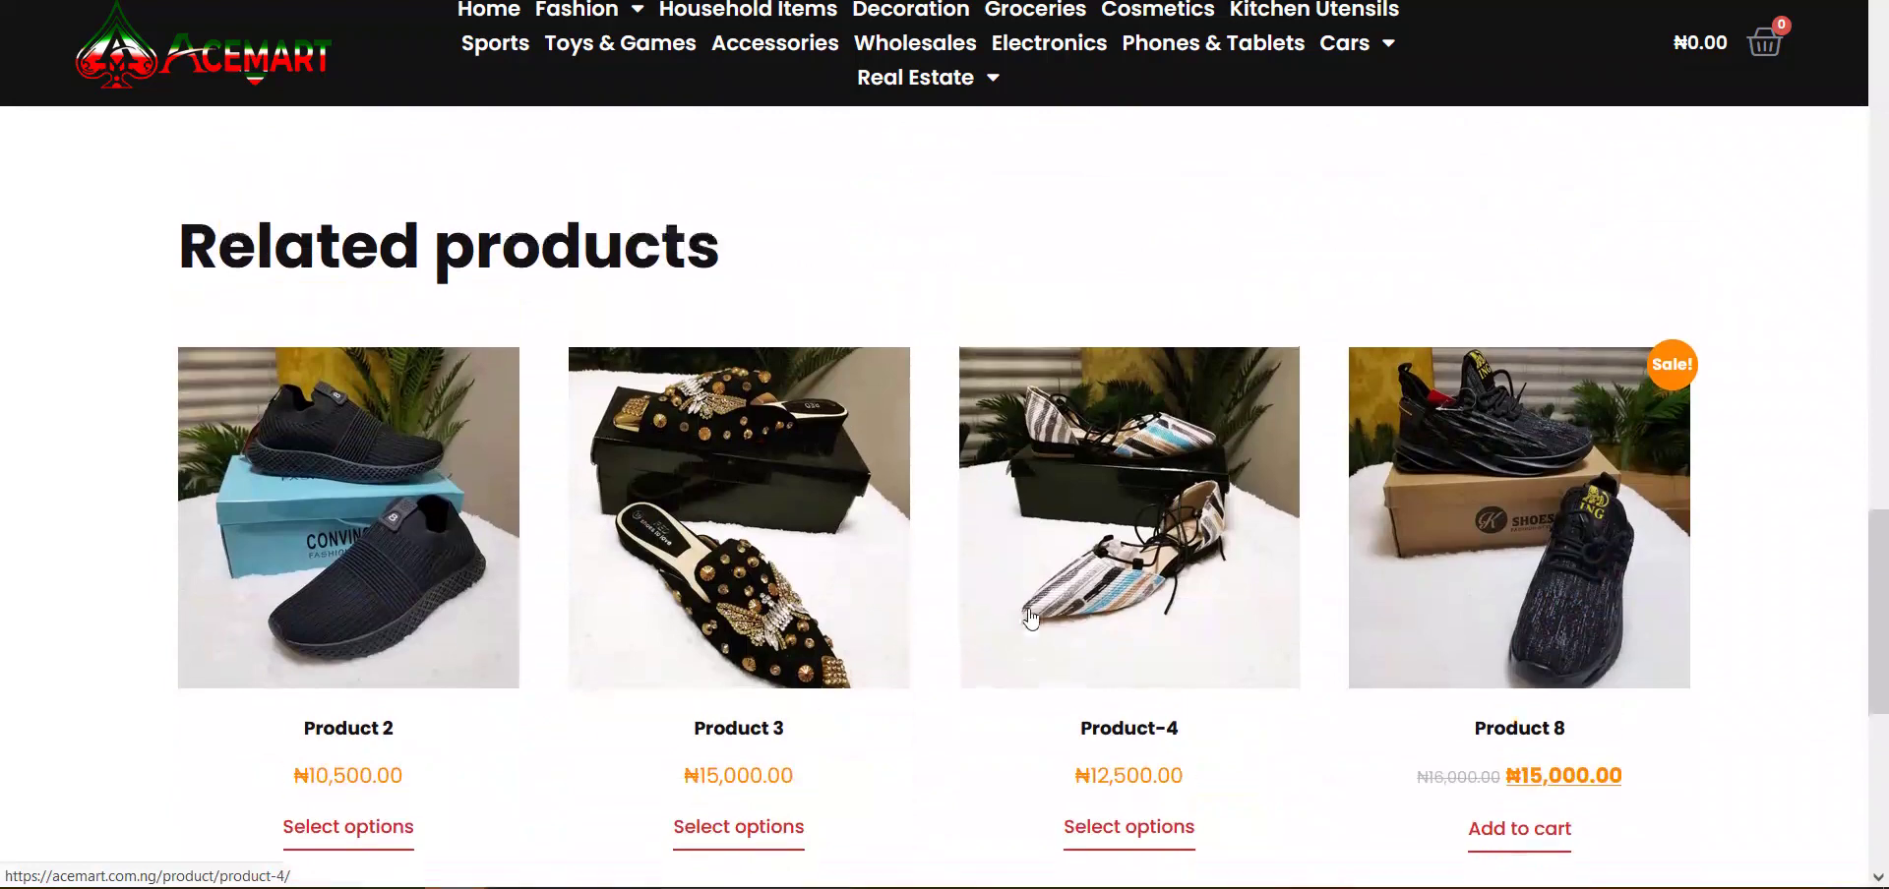
pyautogui.scroll(6, 1032, 593)
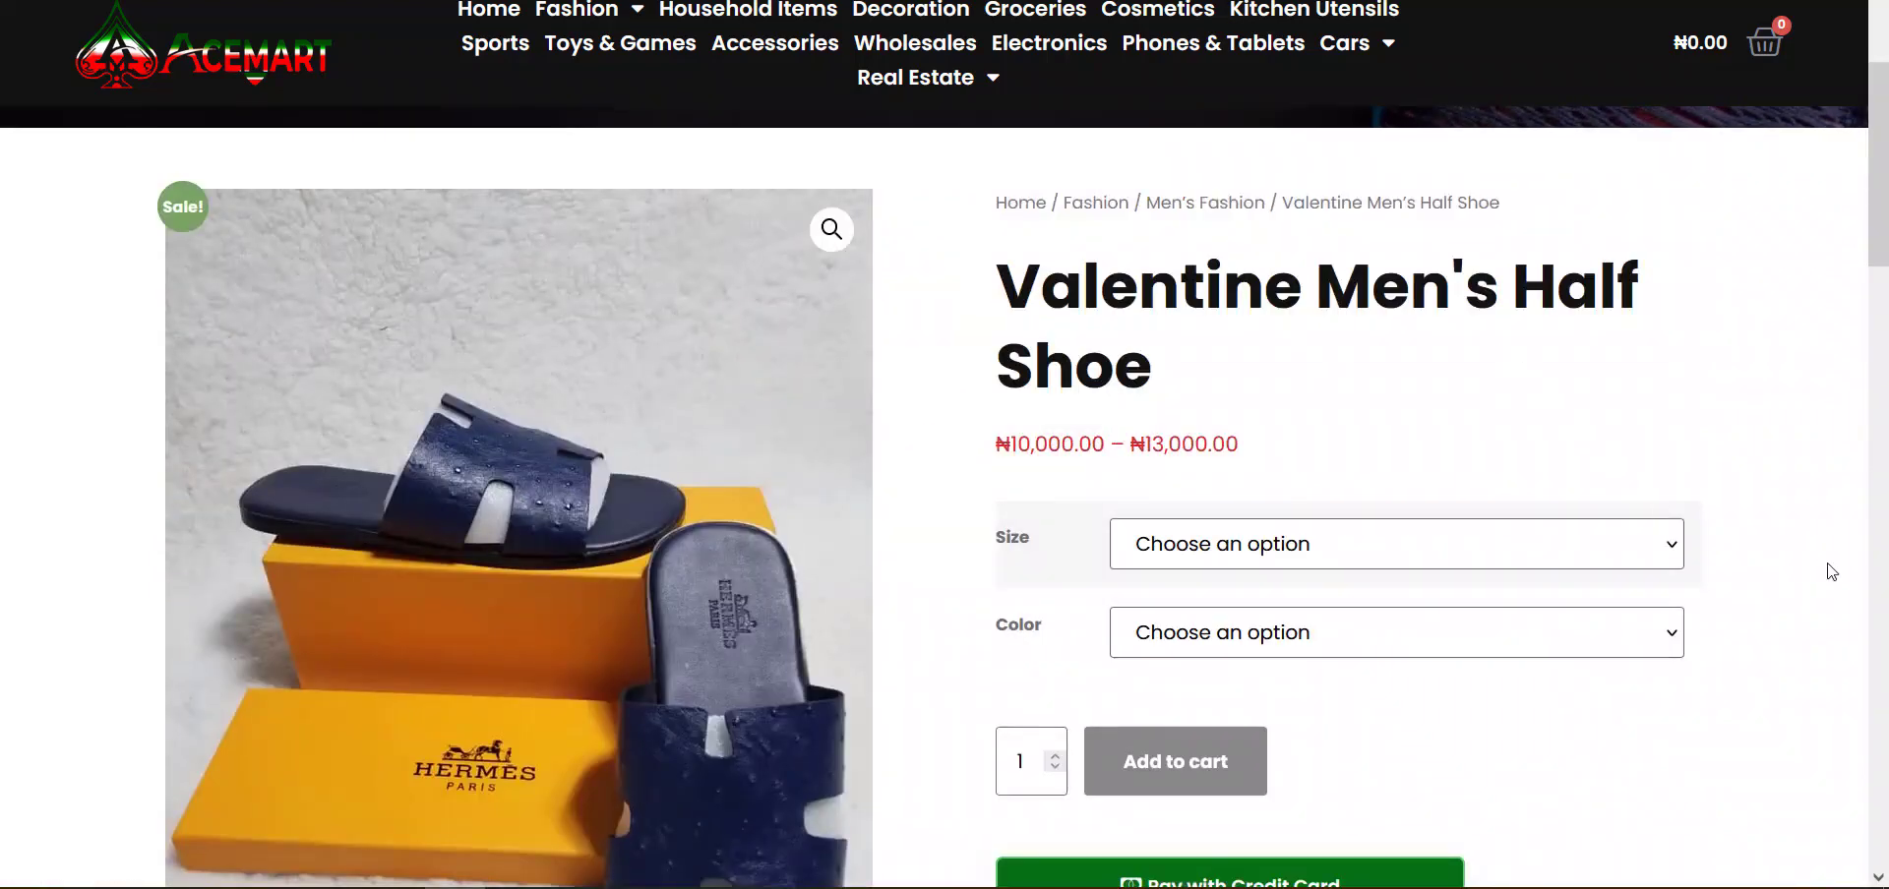
# Step: Select size 43 and colour Black for the shoe on the product page
pyautogui.click(1361, 536)
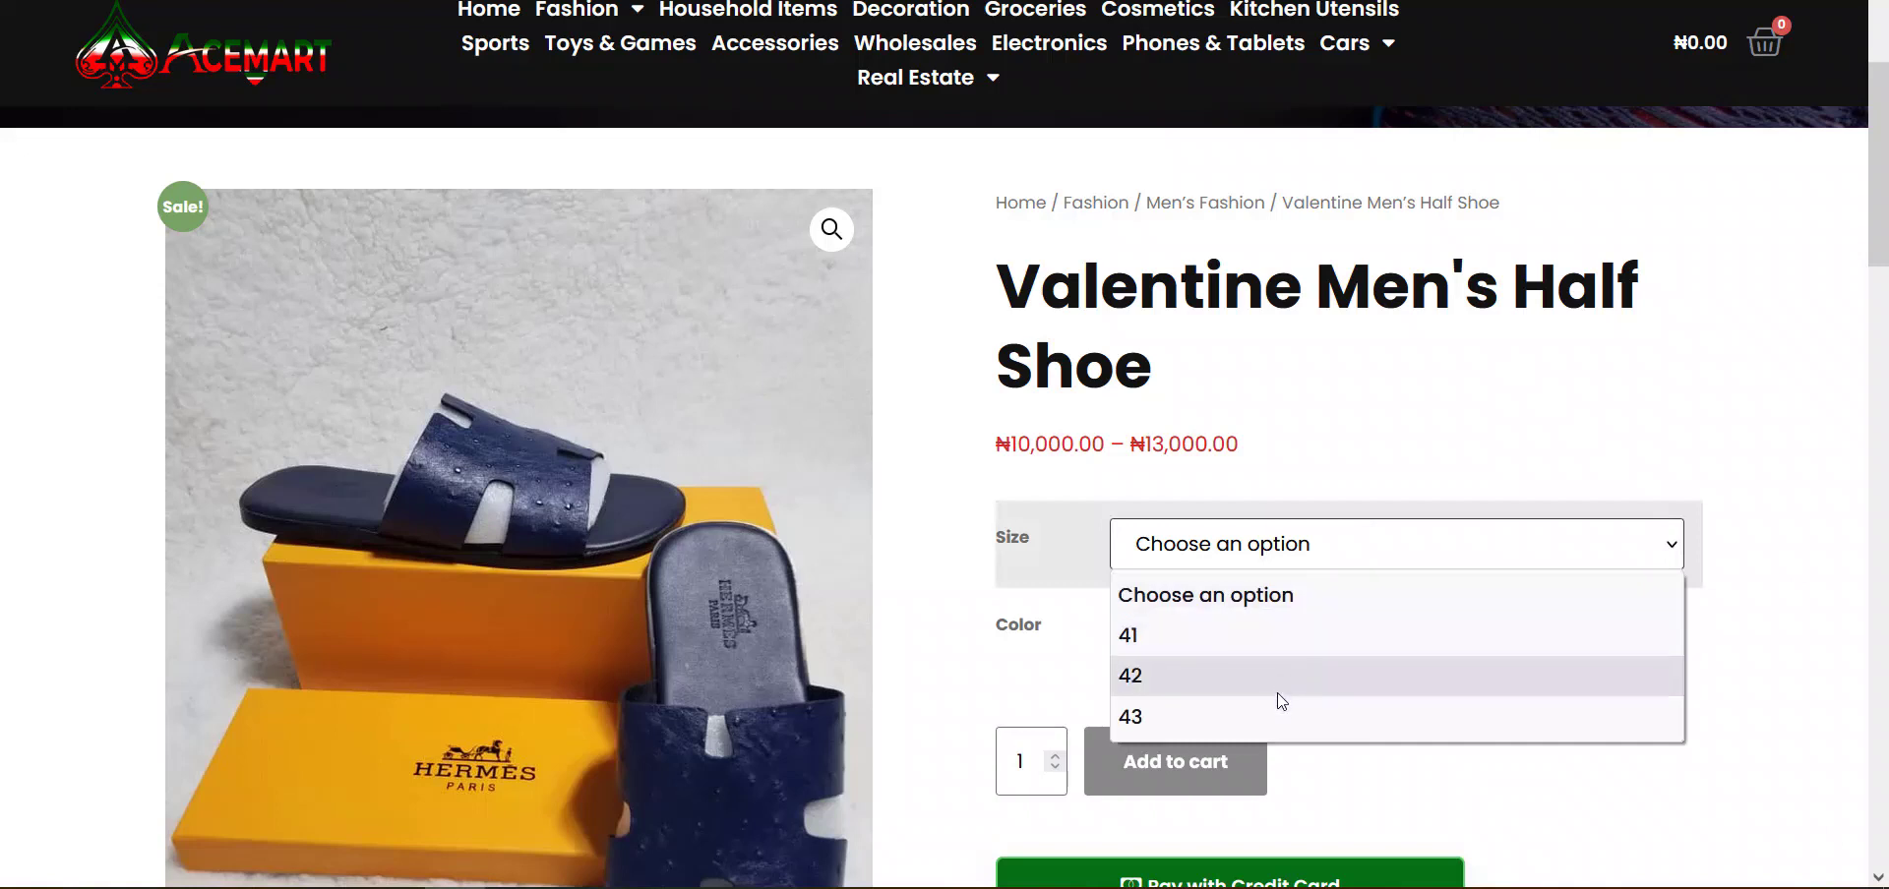
pyautogui.click(1273, 638)
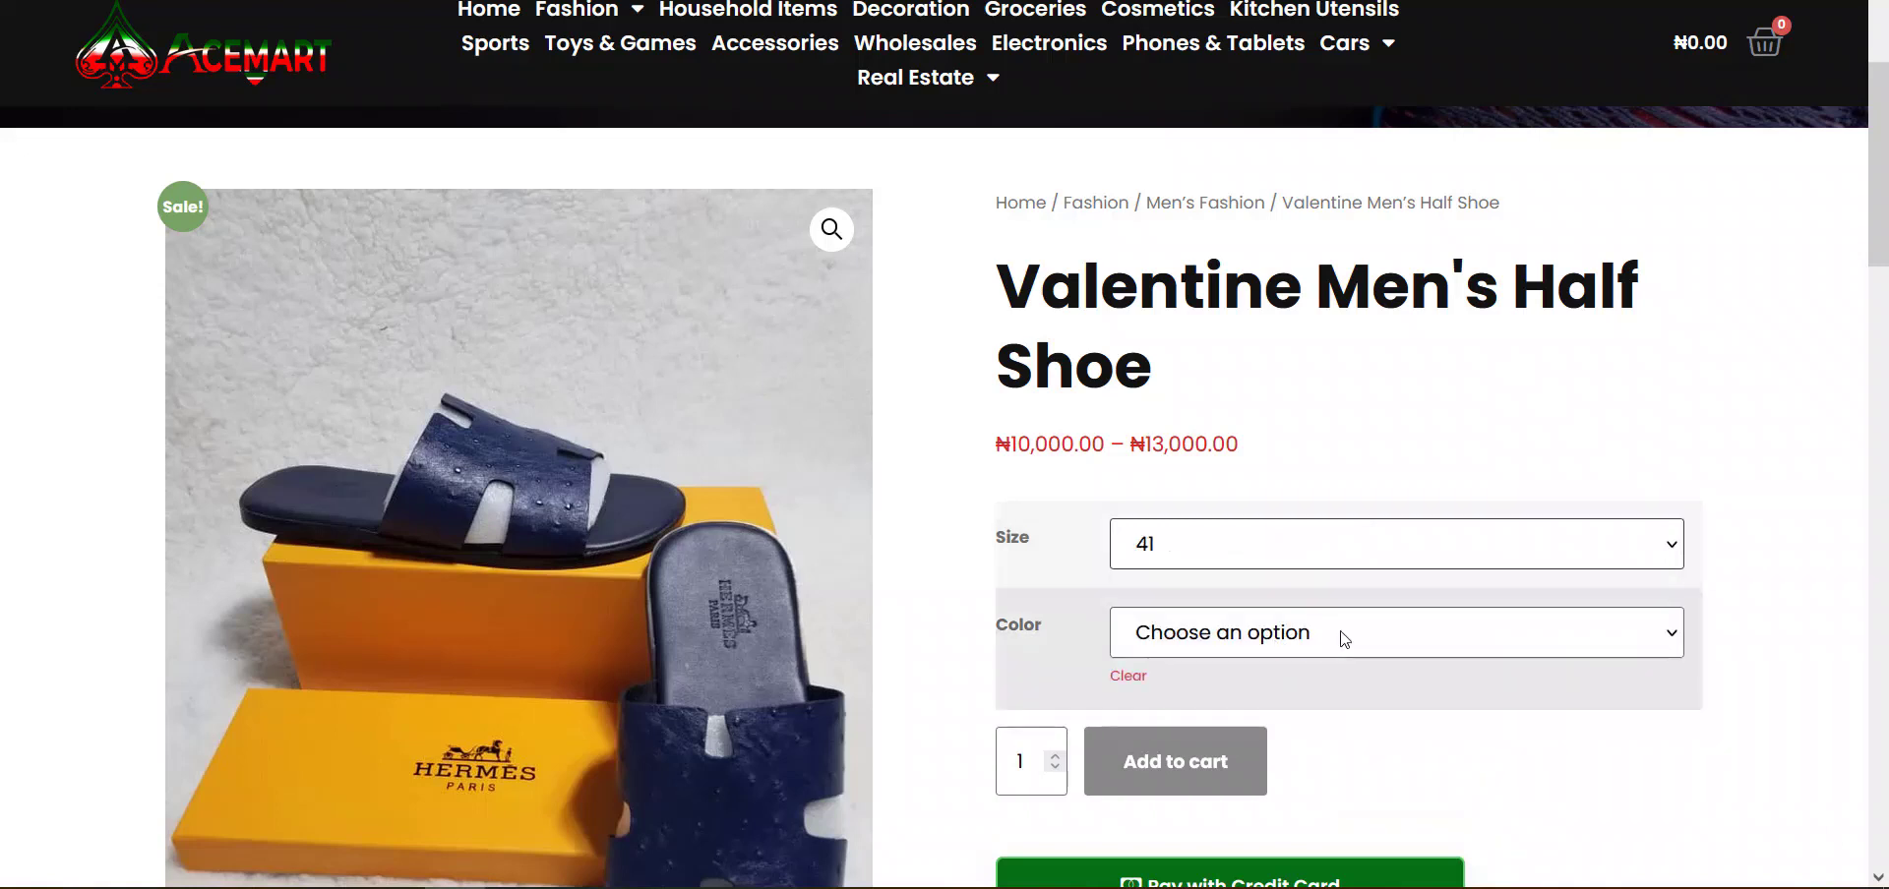
pyautogui.click(1344, 645)
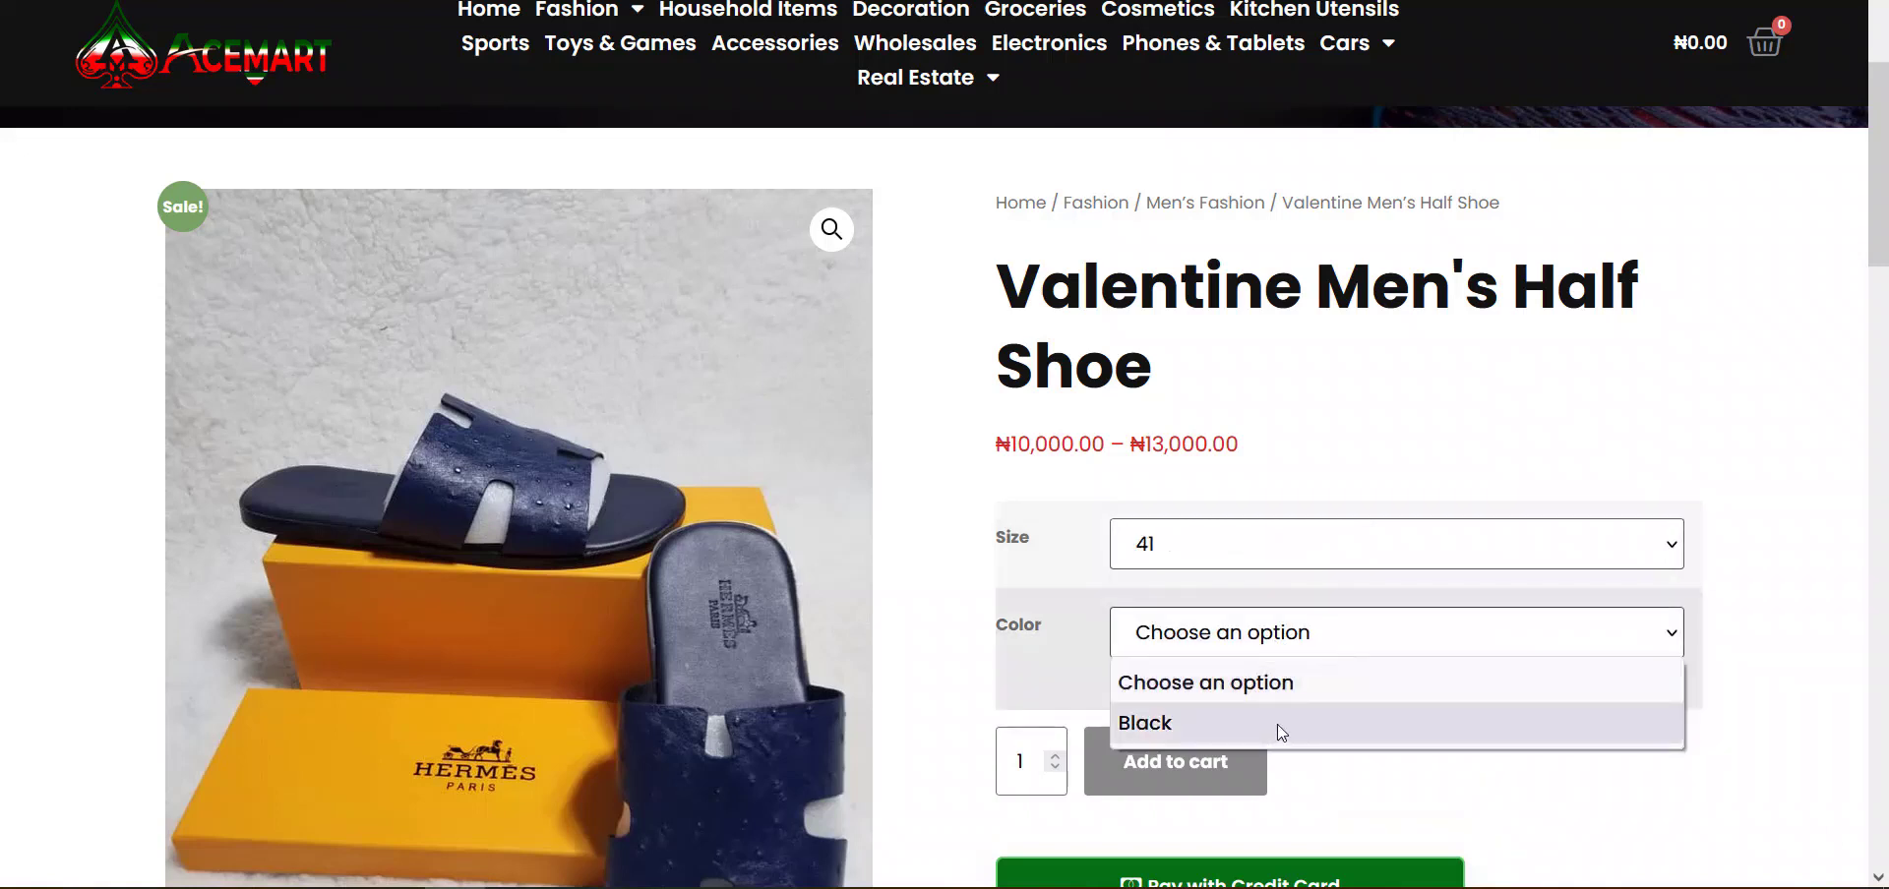
pyautogui.click(1277, 724)
pyautogui.scroll(-1, 1292, 716)
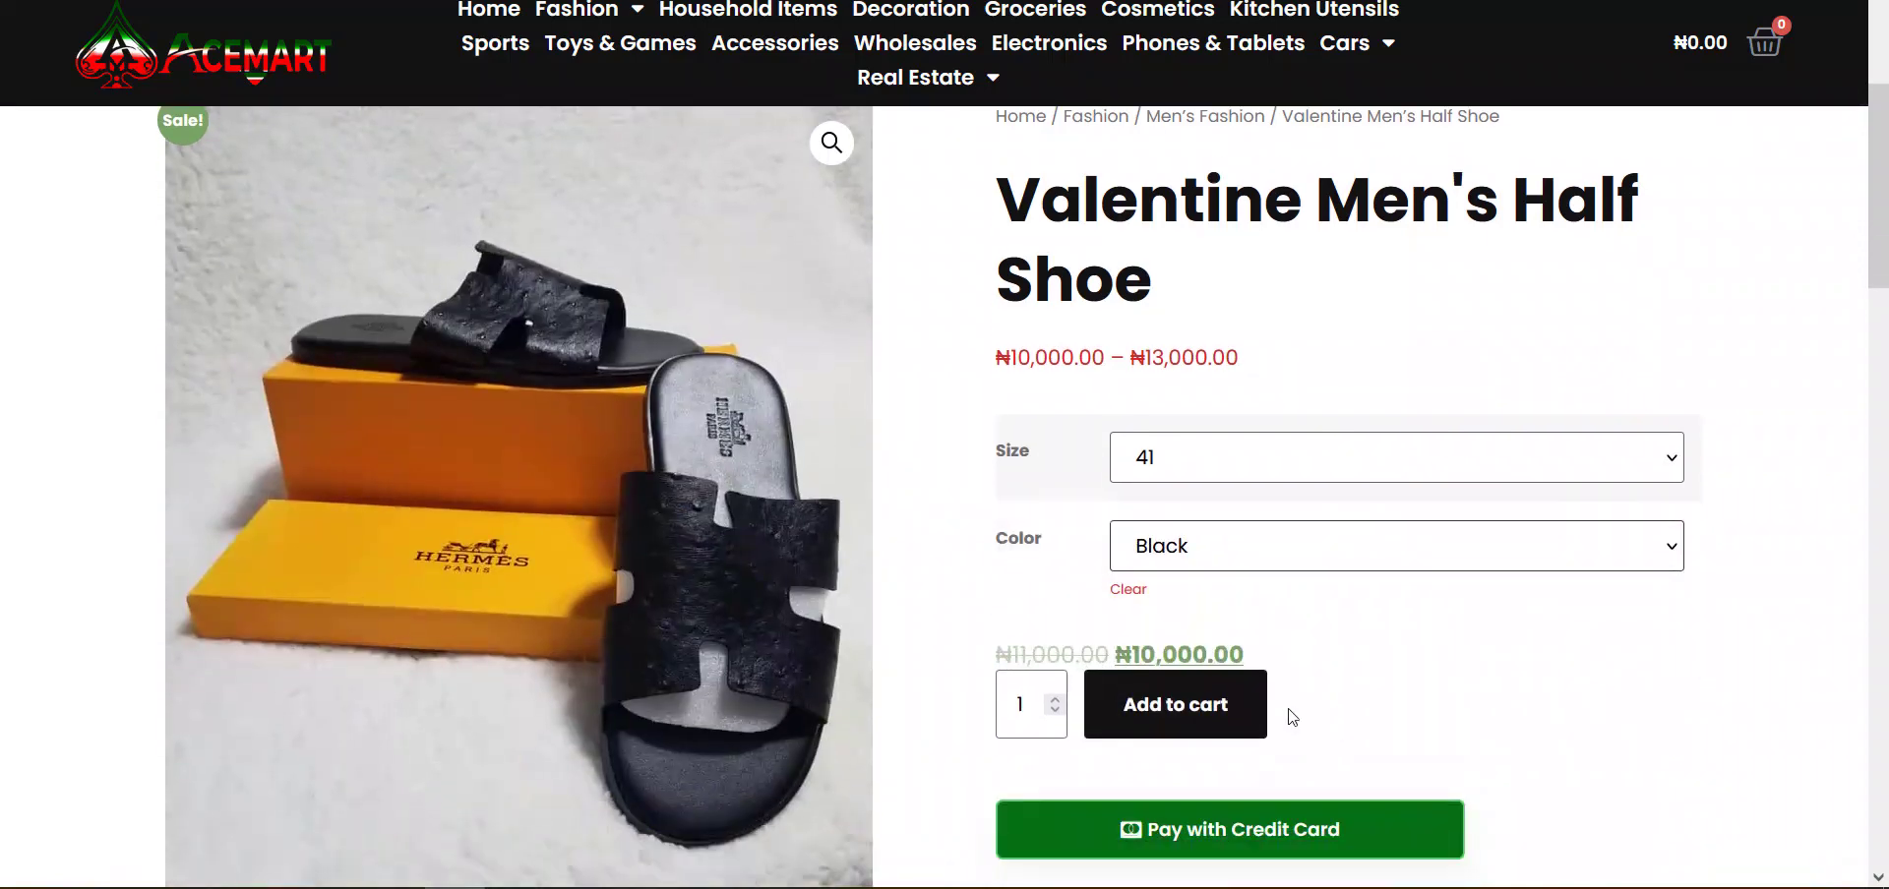
pyautogui.click(1320, 562)
pyautogui.click(1286, 473)
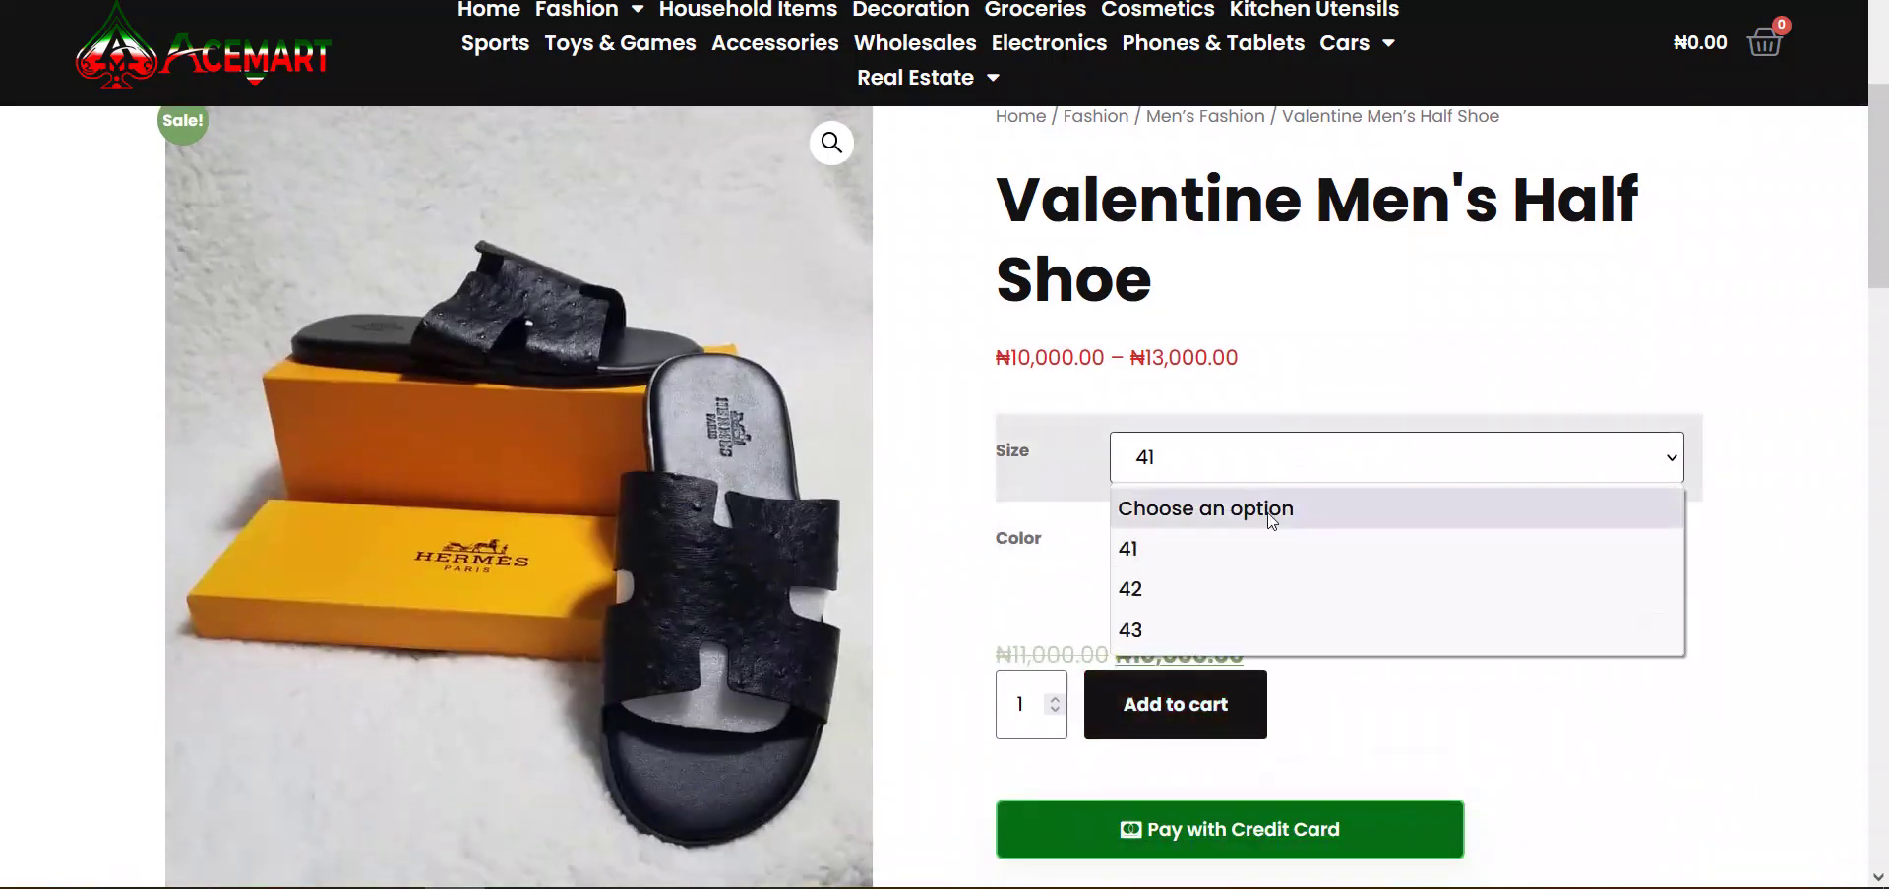
pyautogui.click(1218, 589)
pyautogui.click(1220, 457)
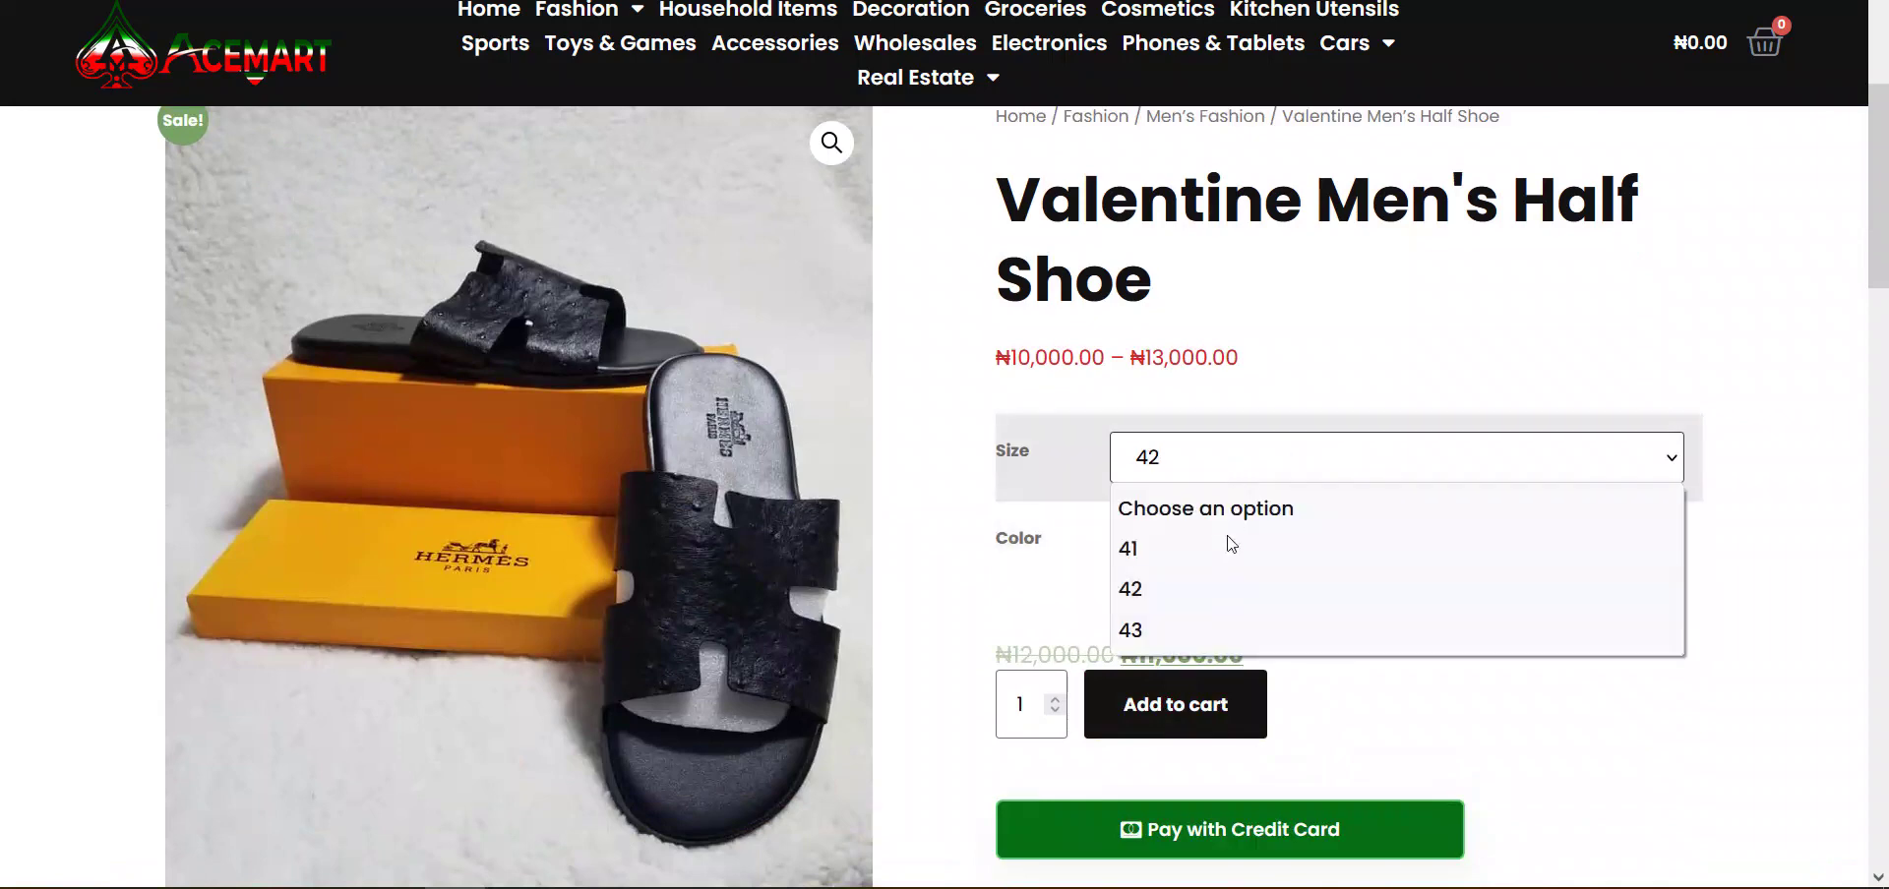
pyautogui.click(1210, 628)
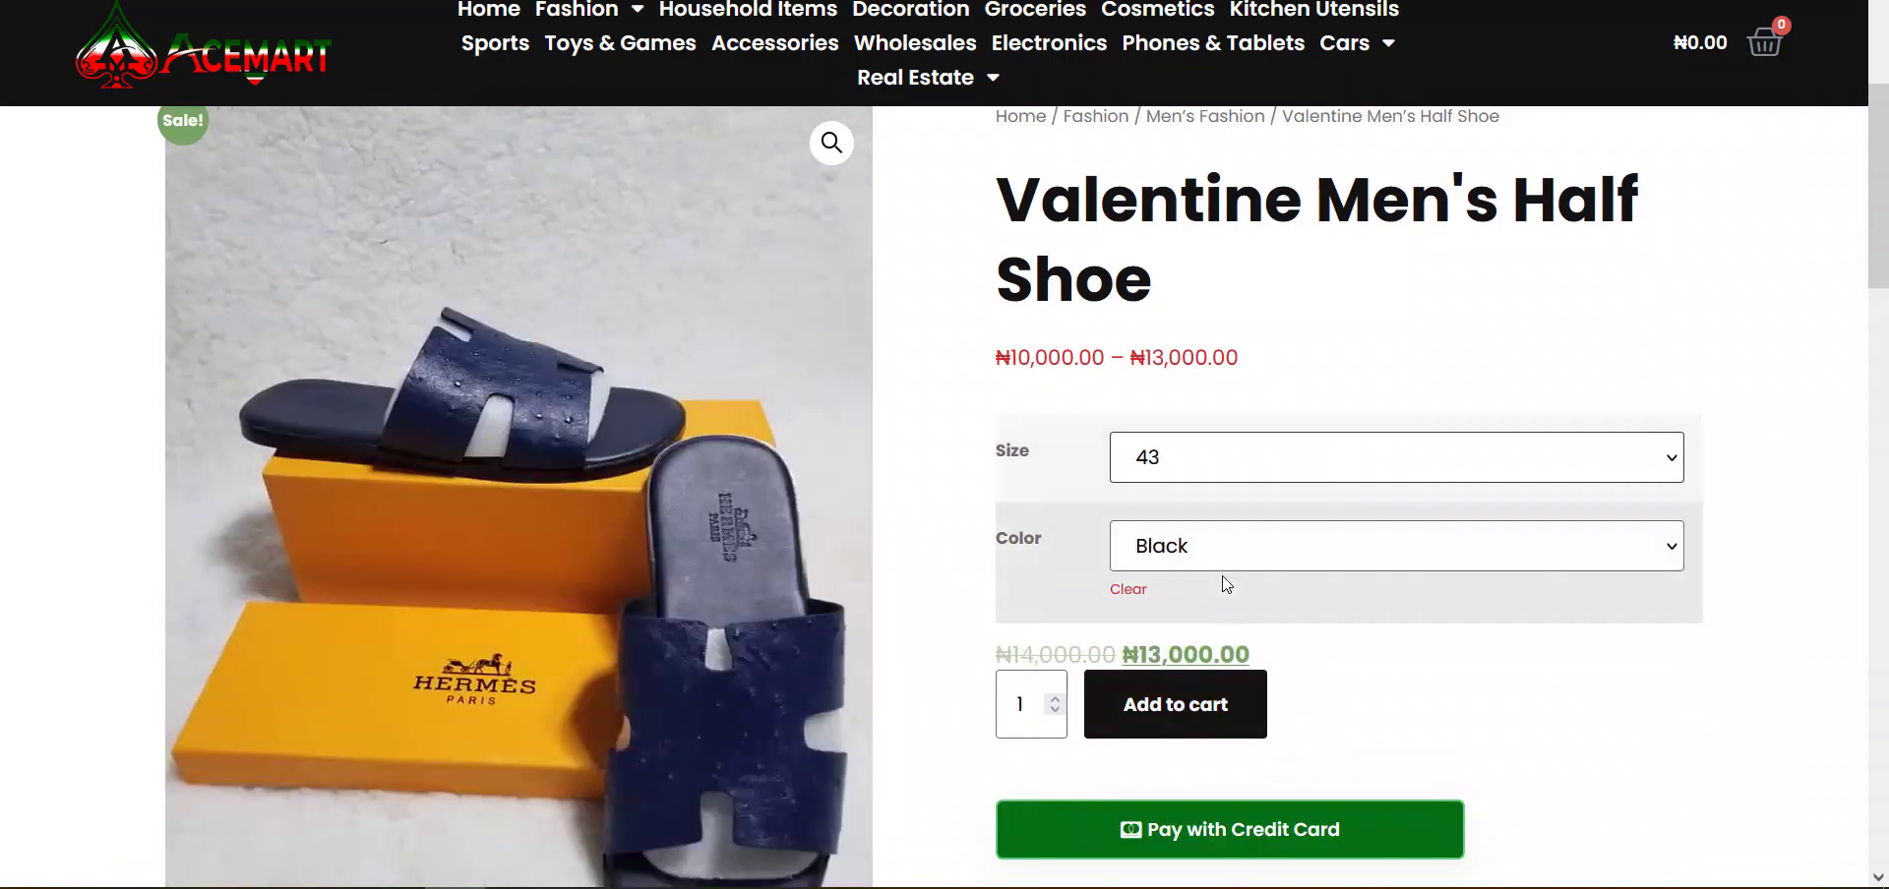
pyautogui.click(1229, 563)
pyautogui.click(1231, 561)
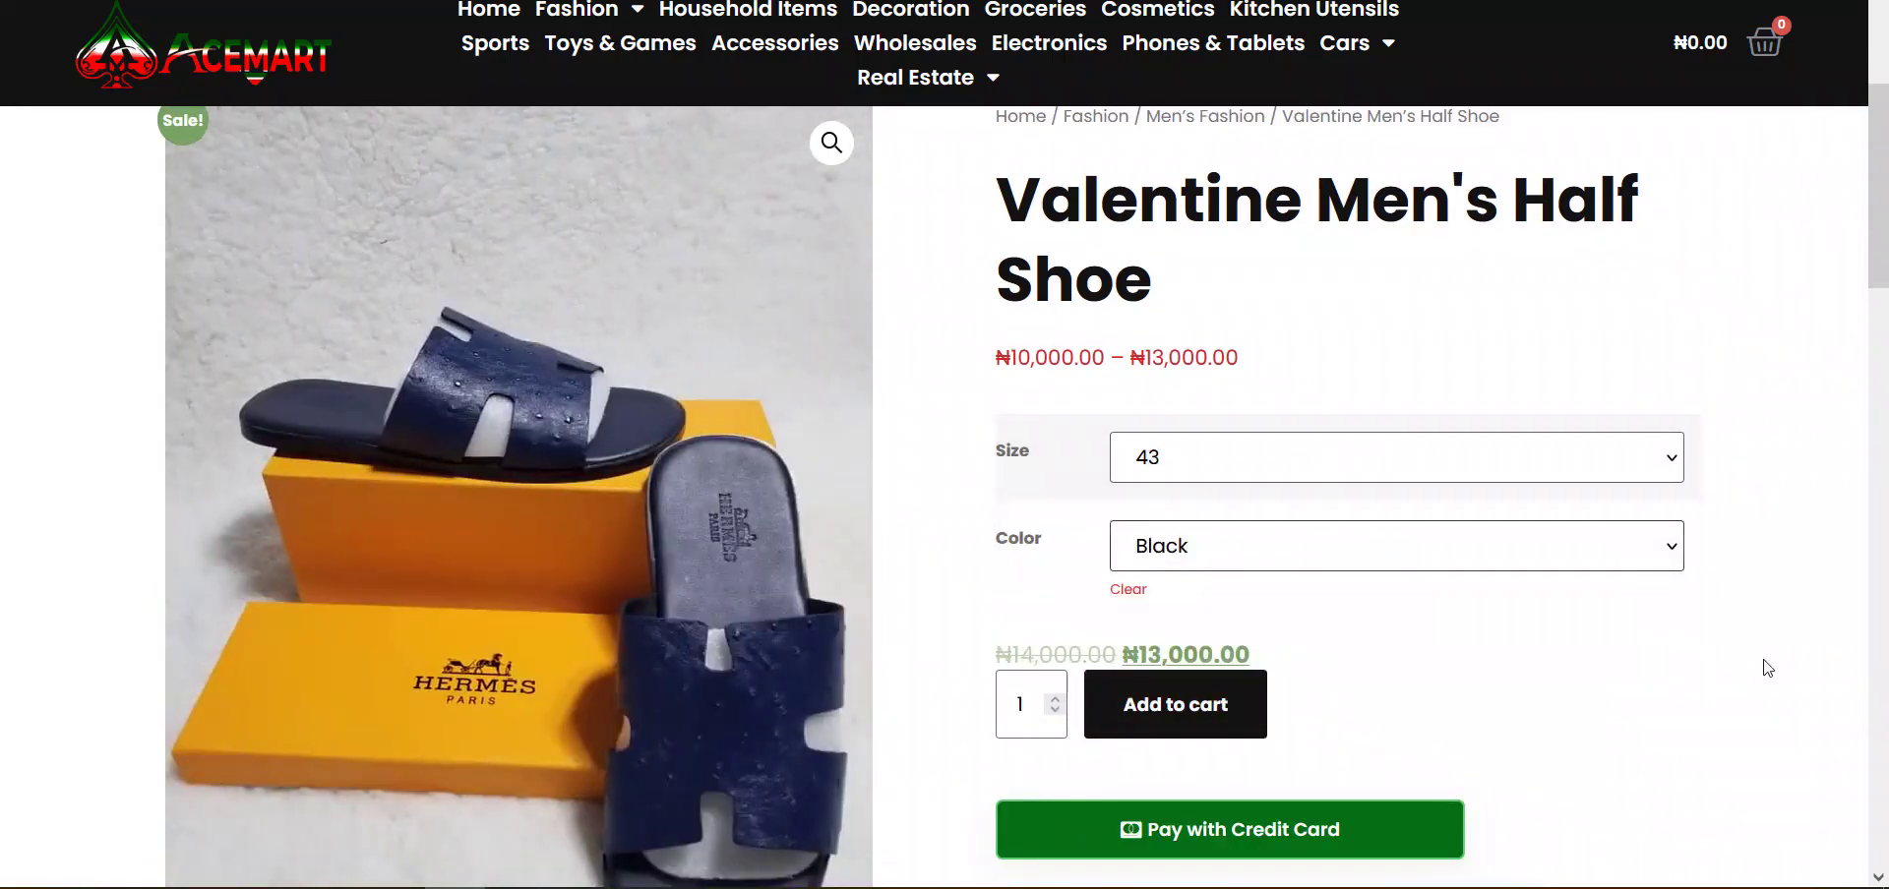
# Step: Add the size 43 Black shoe to the cart at ₦13,000.00
pyautogui.click(1204, 734)
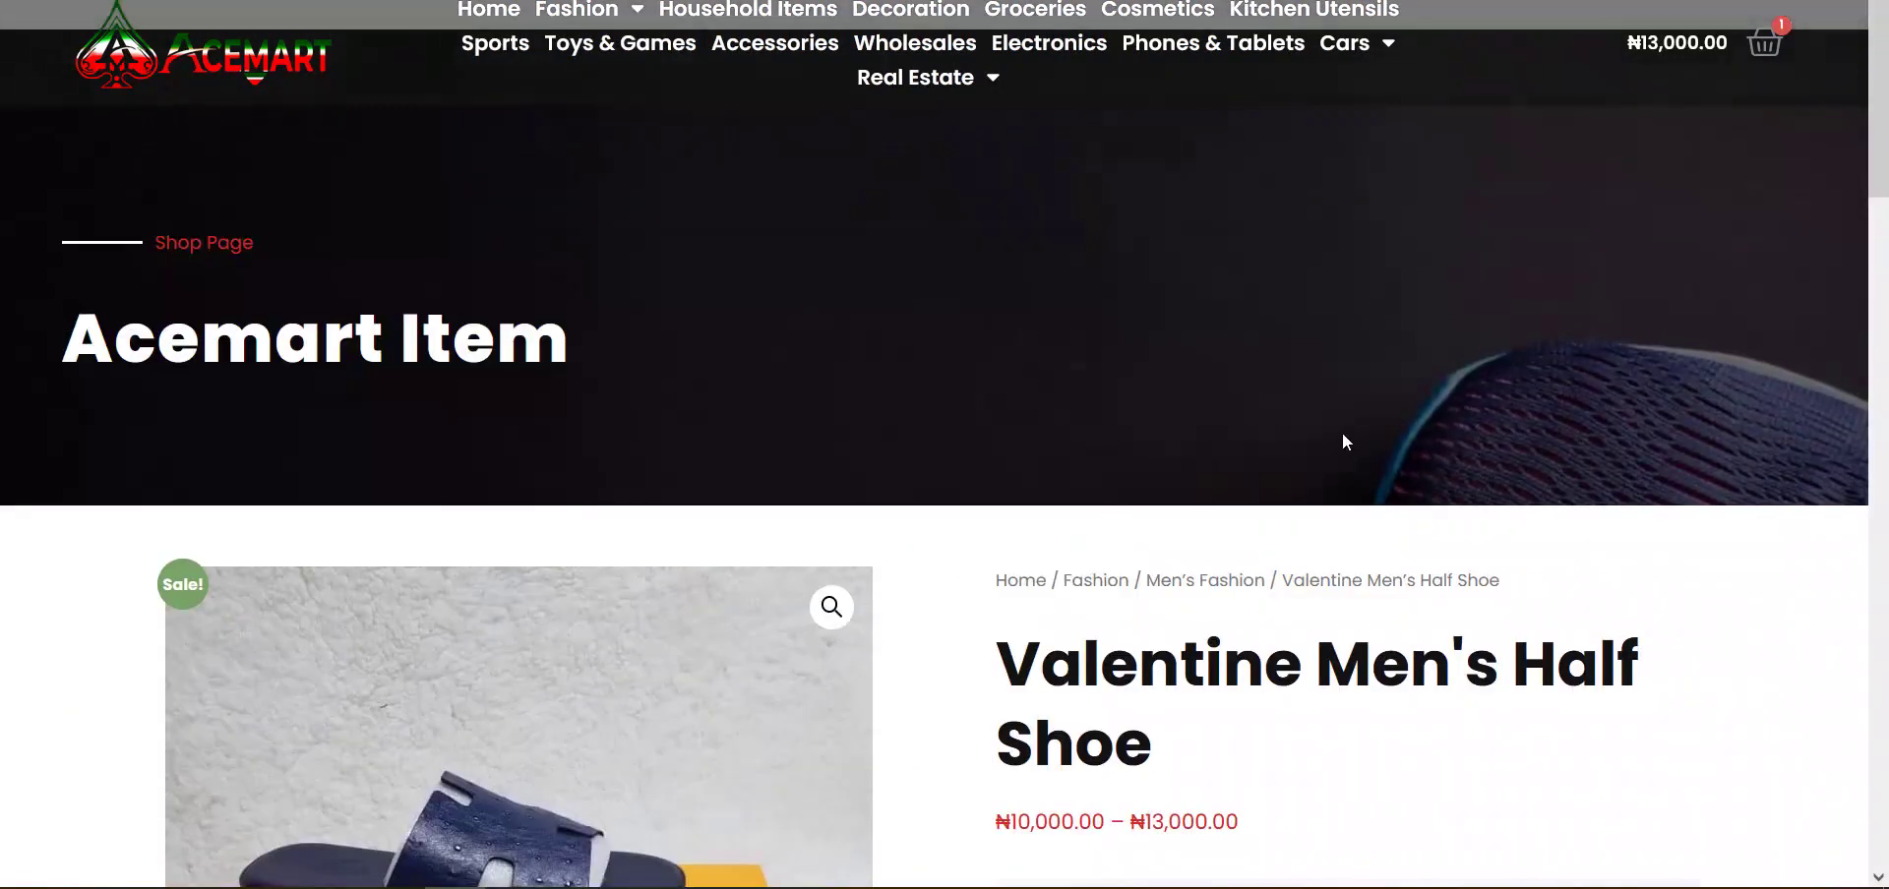
pyautogui.scroll(-1, 1354, 443)
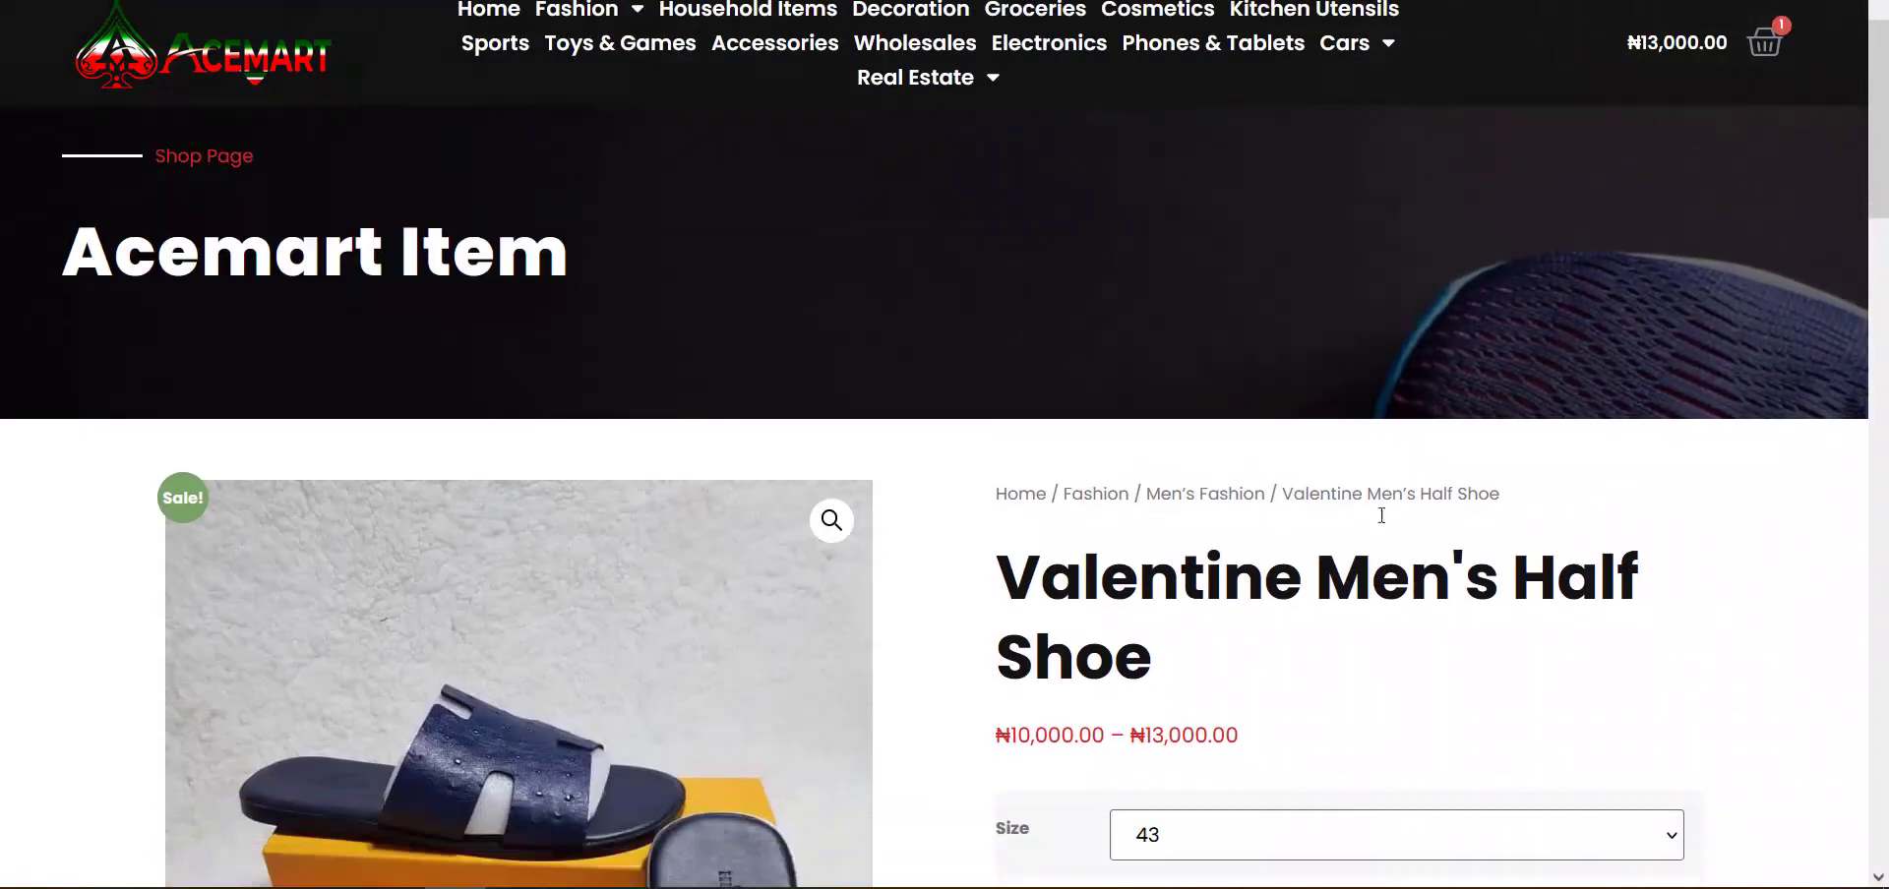
pyautogui.scroll(-3, 1382, 516)
pyautogui.scroll(3, 1434, 552)
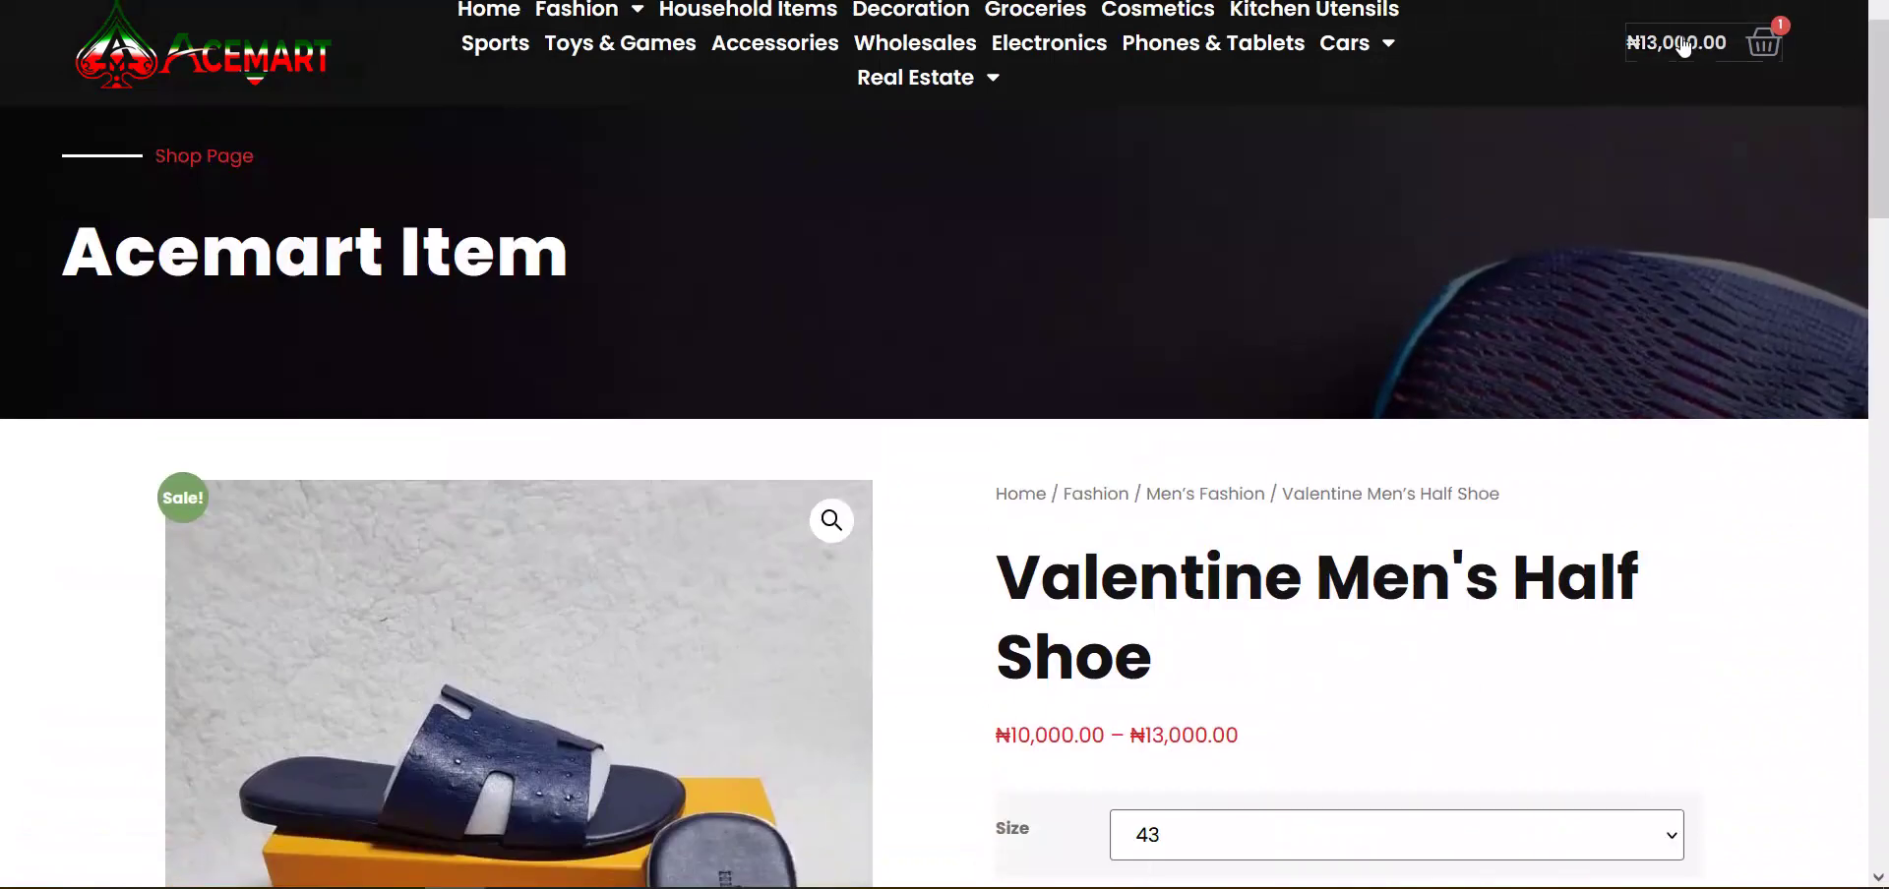
# Step: Go to checkout, review the ₦15,000.00 total with ₦2,000.00 flat-rate shipping, and place the order
pyautogui.click(1681, 49)
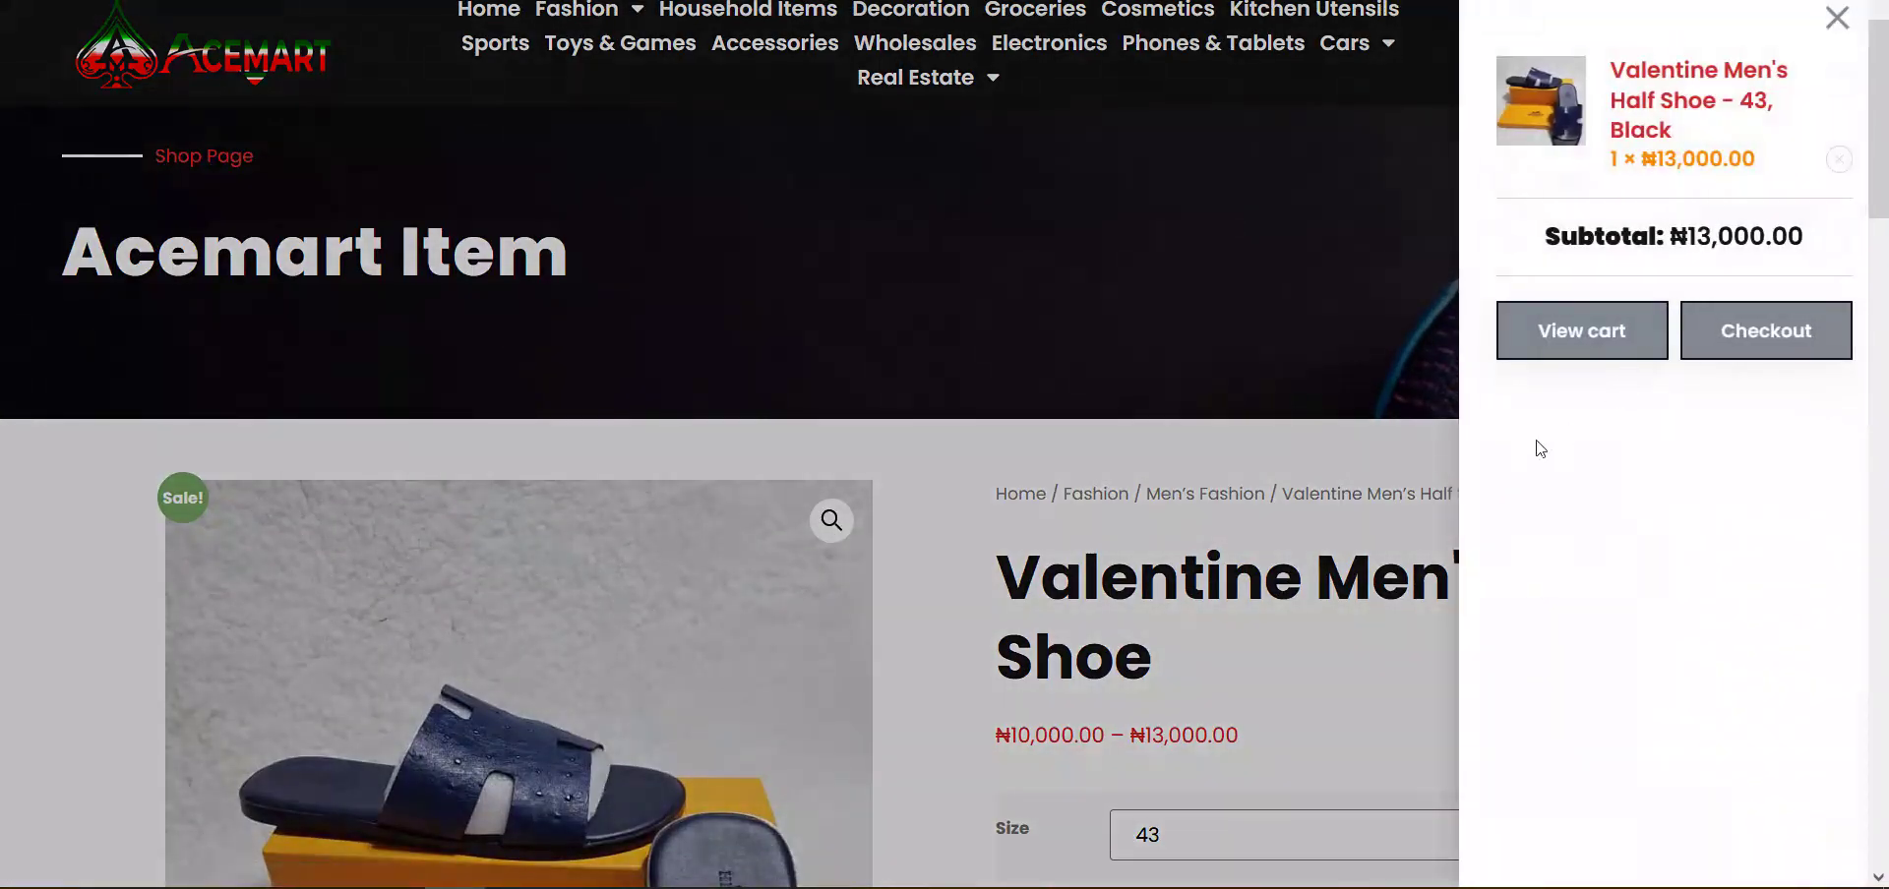
pyautogui.click(1748, 343)
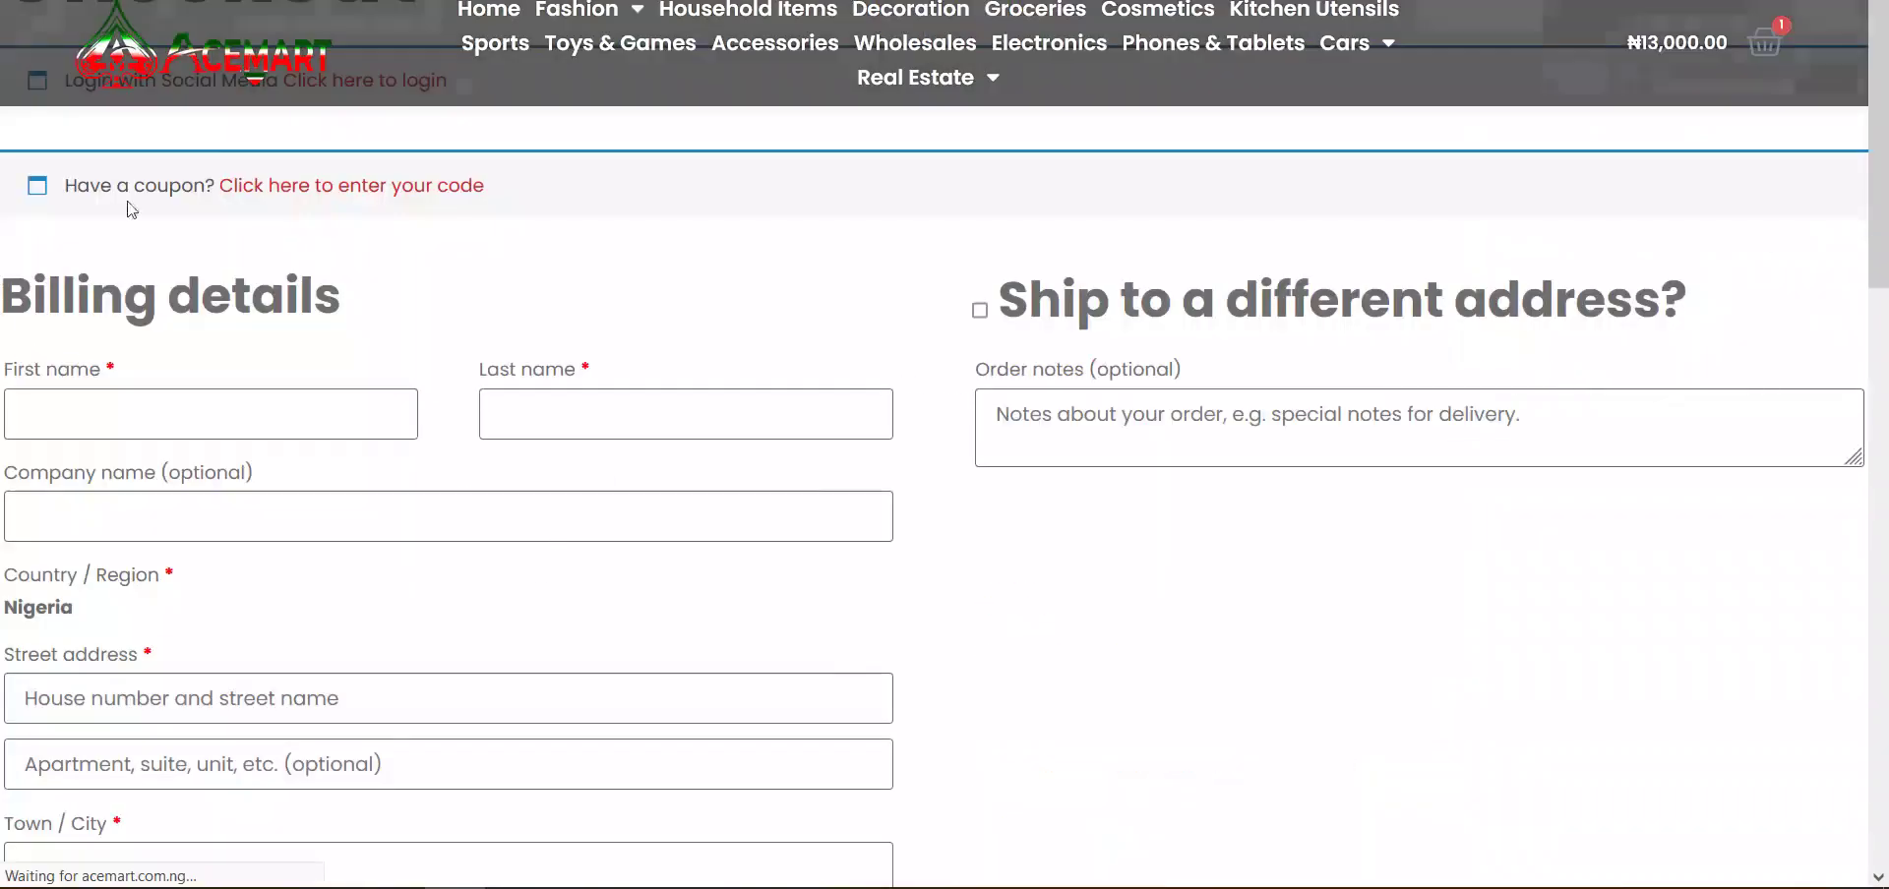
pyautogui.scroll(-1, 316, 356)
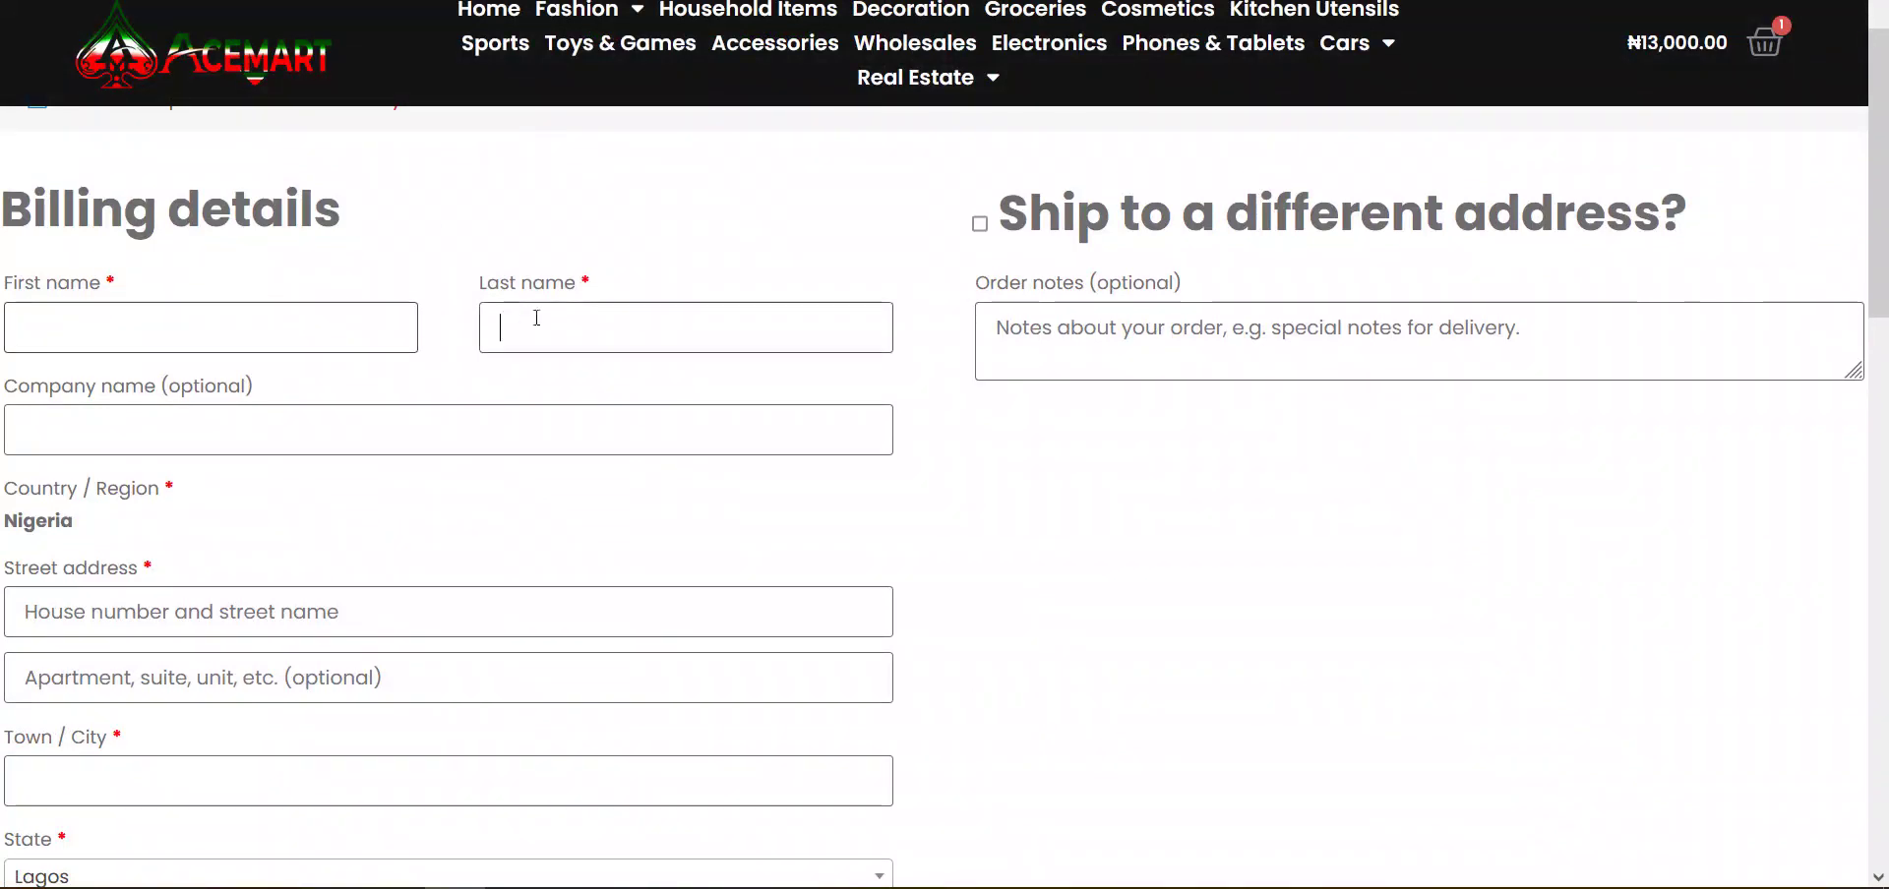
pyautogui.scroll(-2, 593, 401)
pyautogui.scroll(-7, 593, 402)
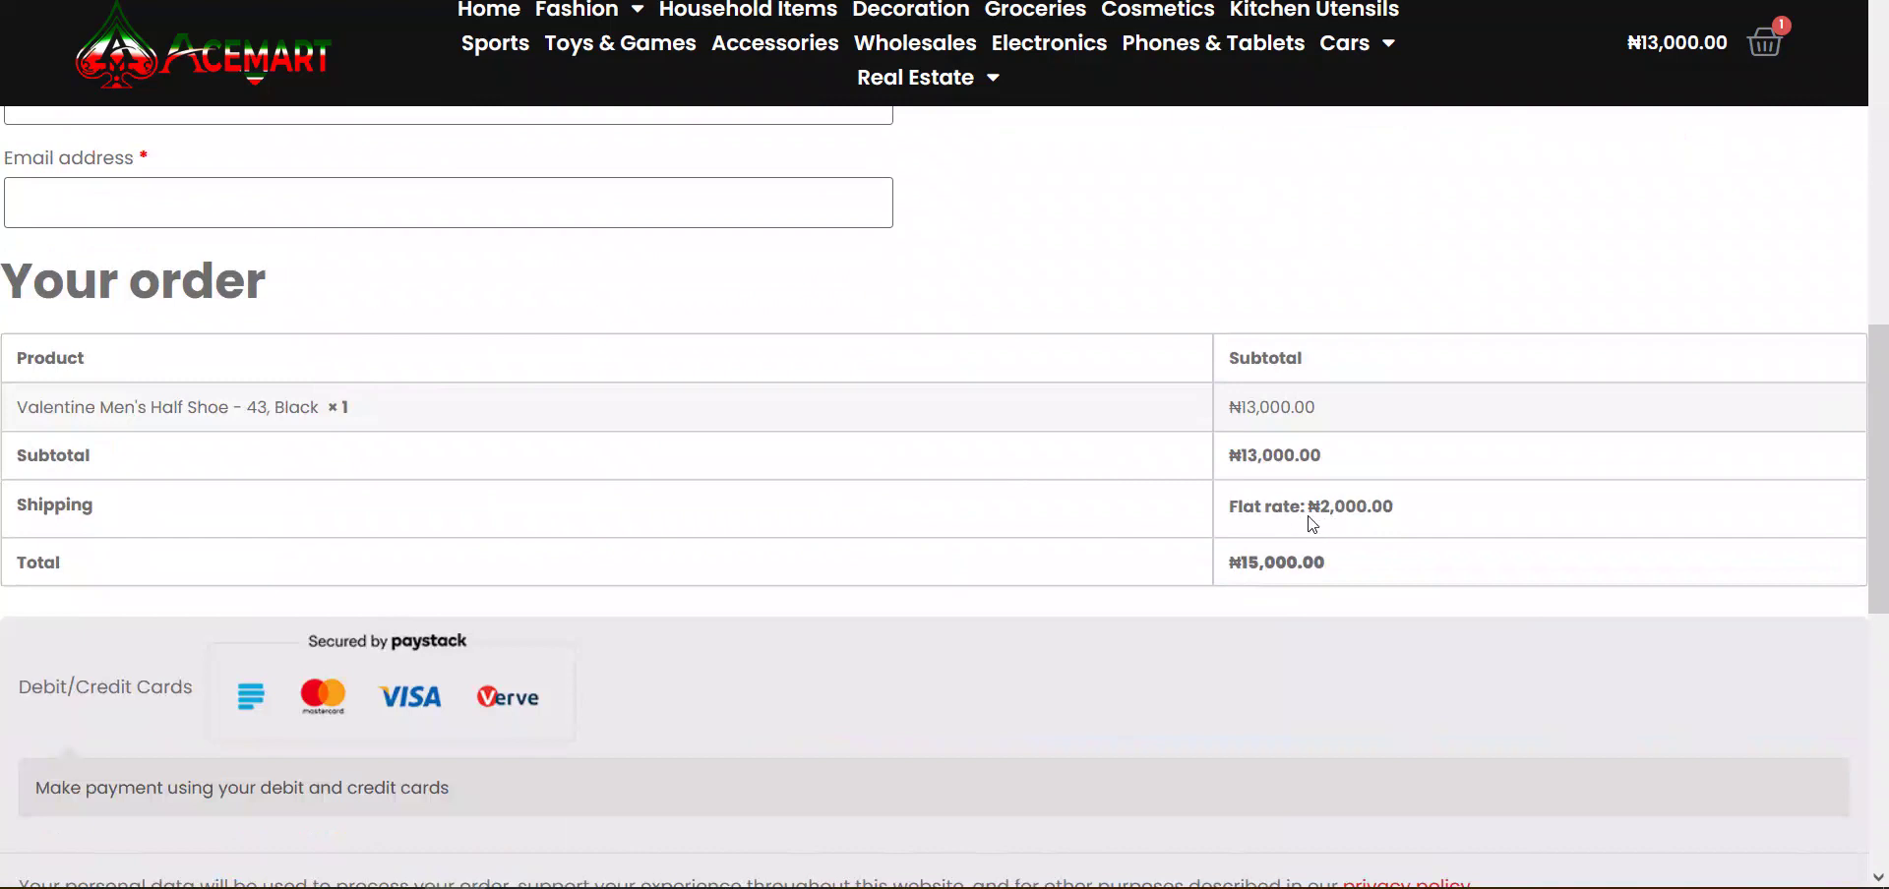
pyautogui.scroll(-3, 695, 733)
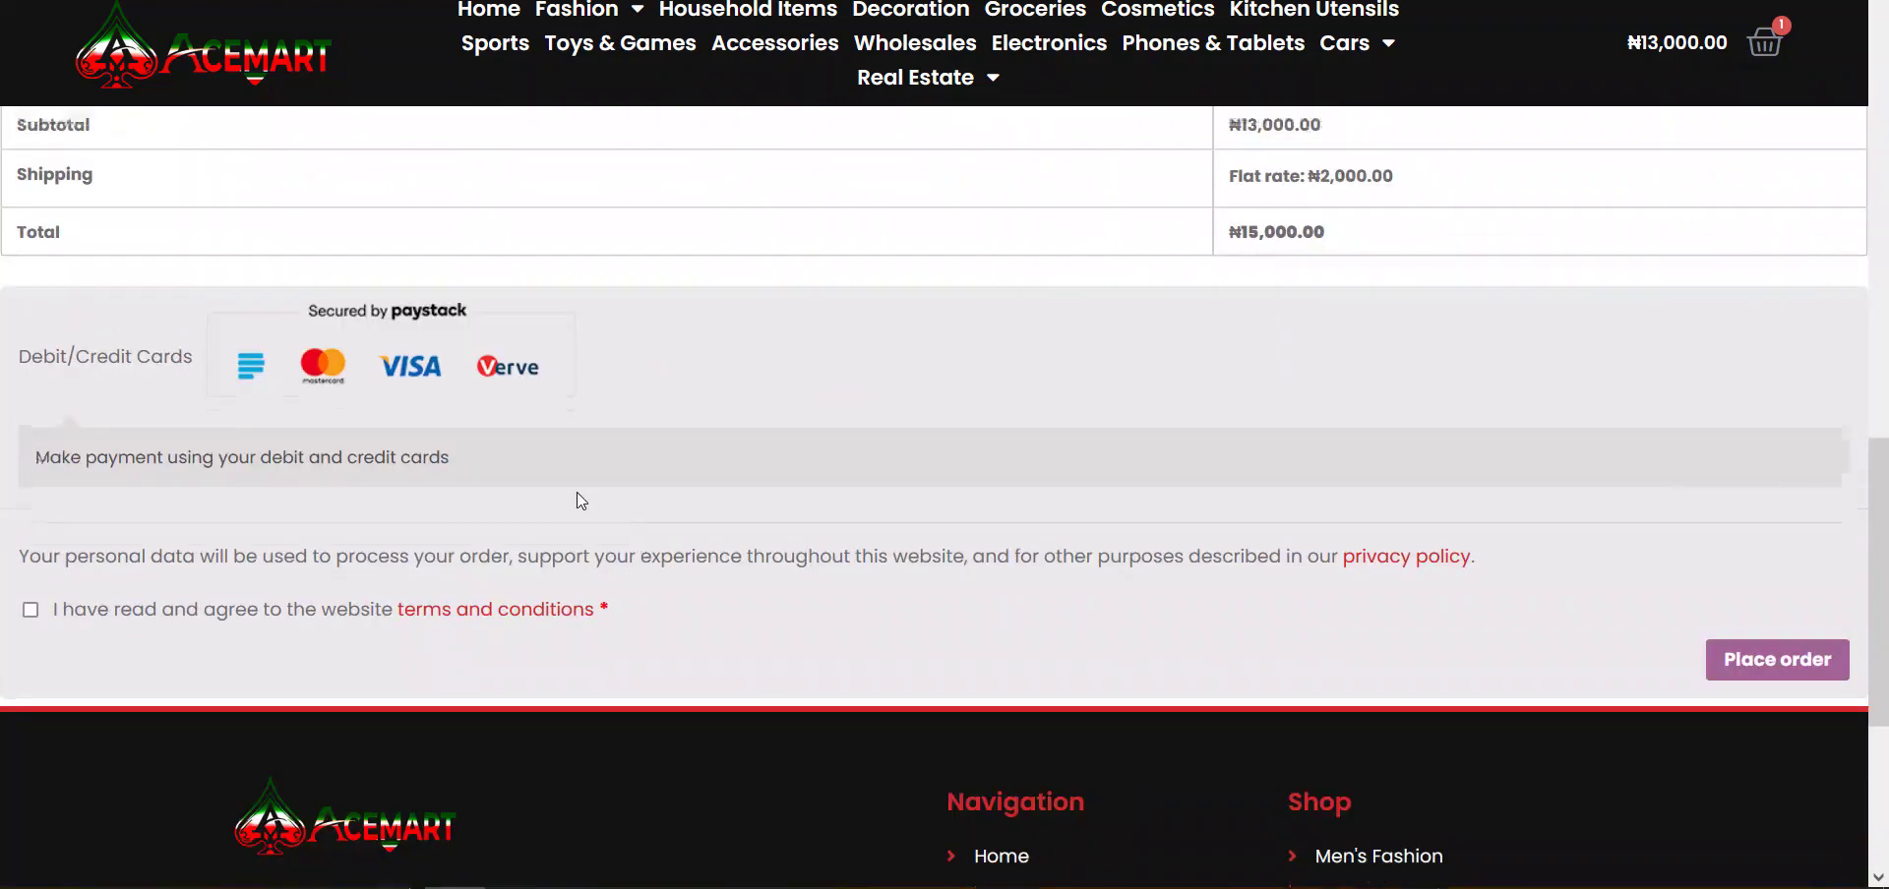
pyautogui.scroll(1, 577, 492)
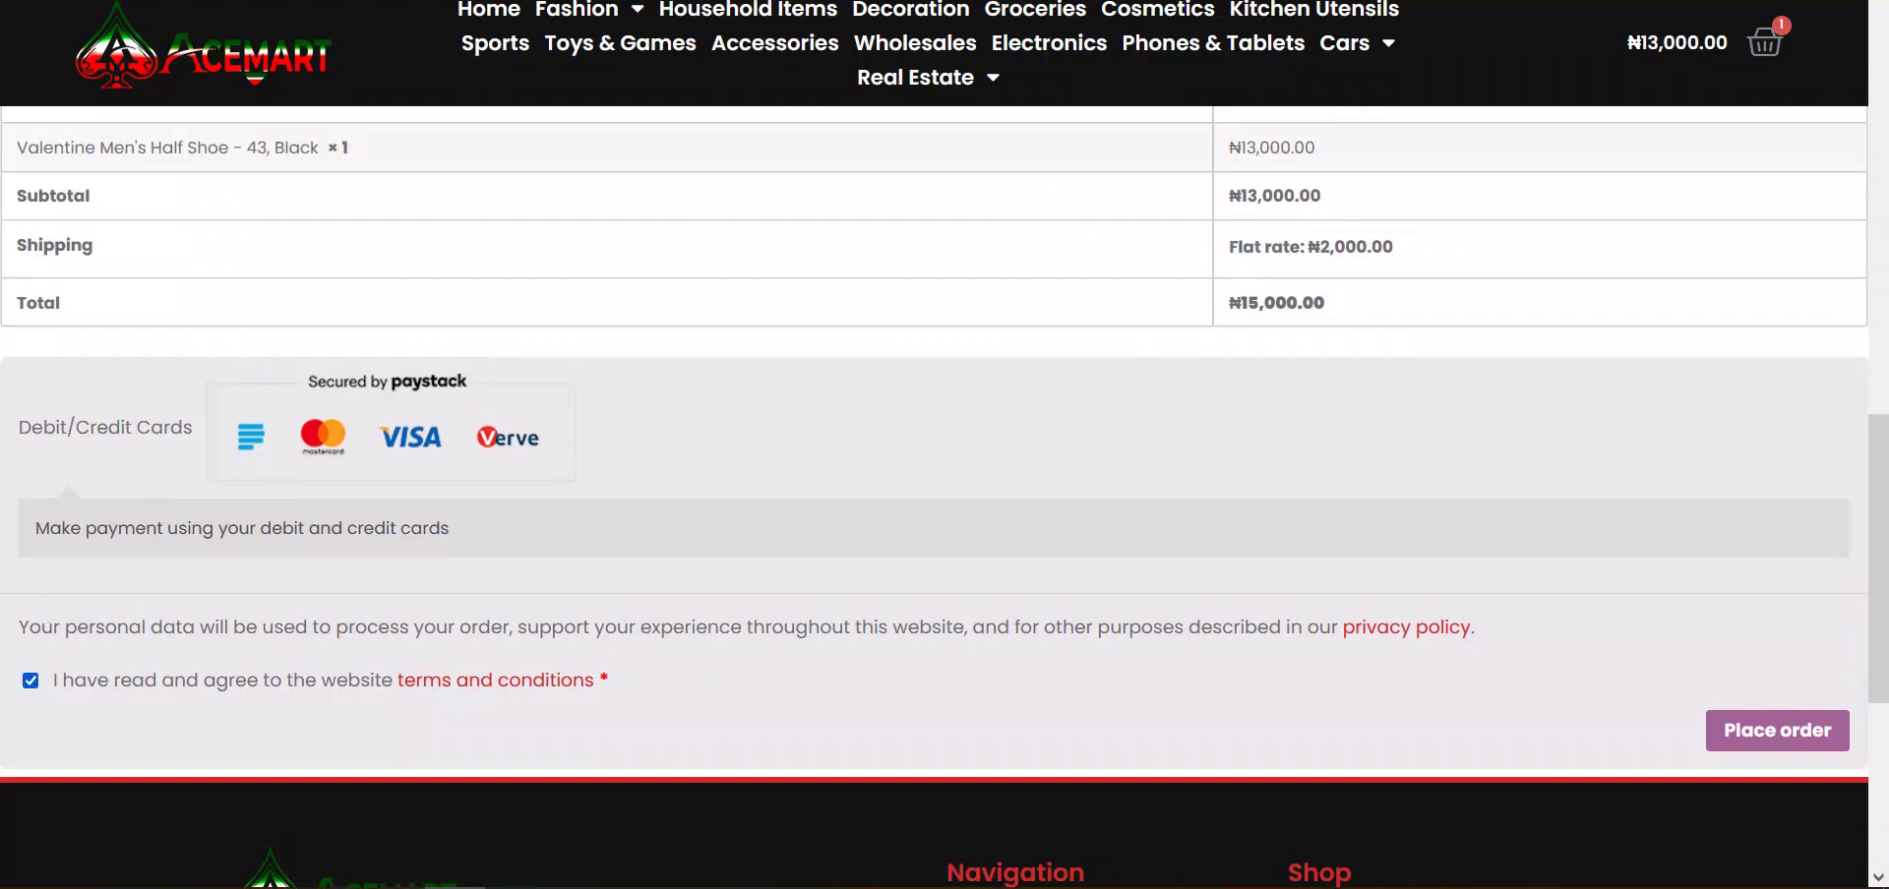
pyautogui.click(1798, 745)
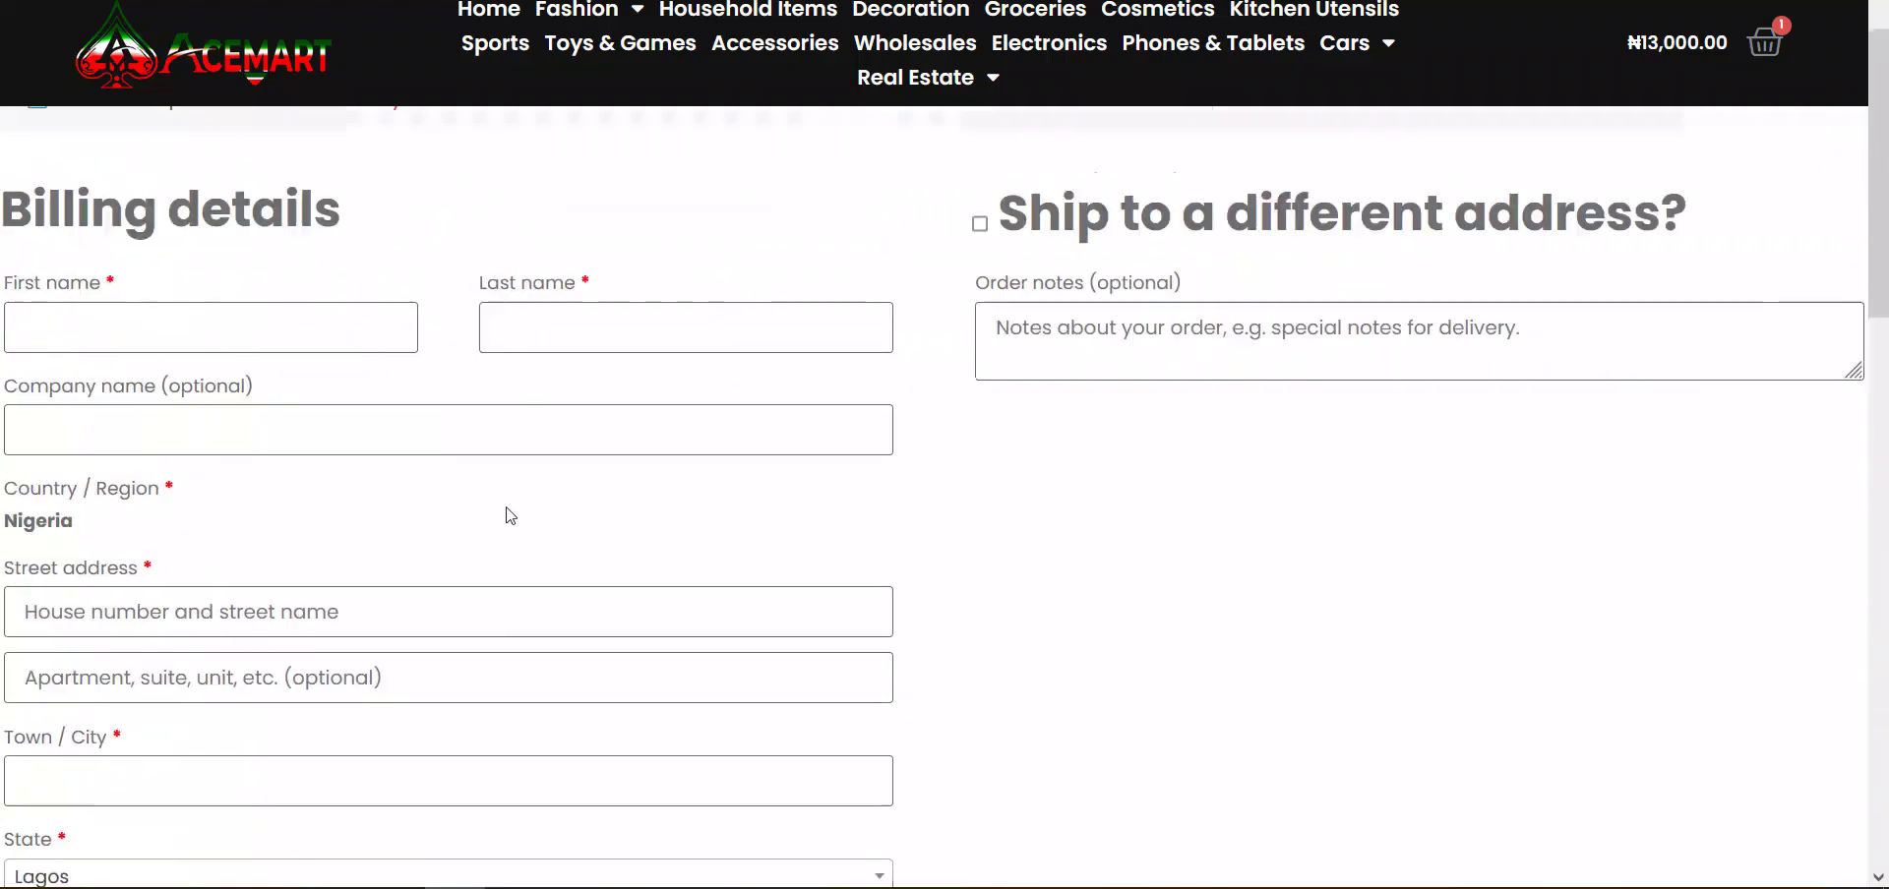
pyautogui.click(326, 400)
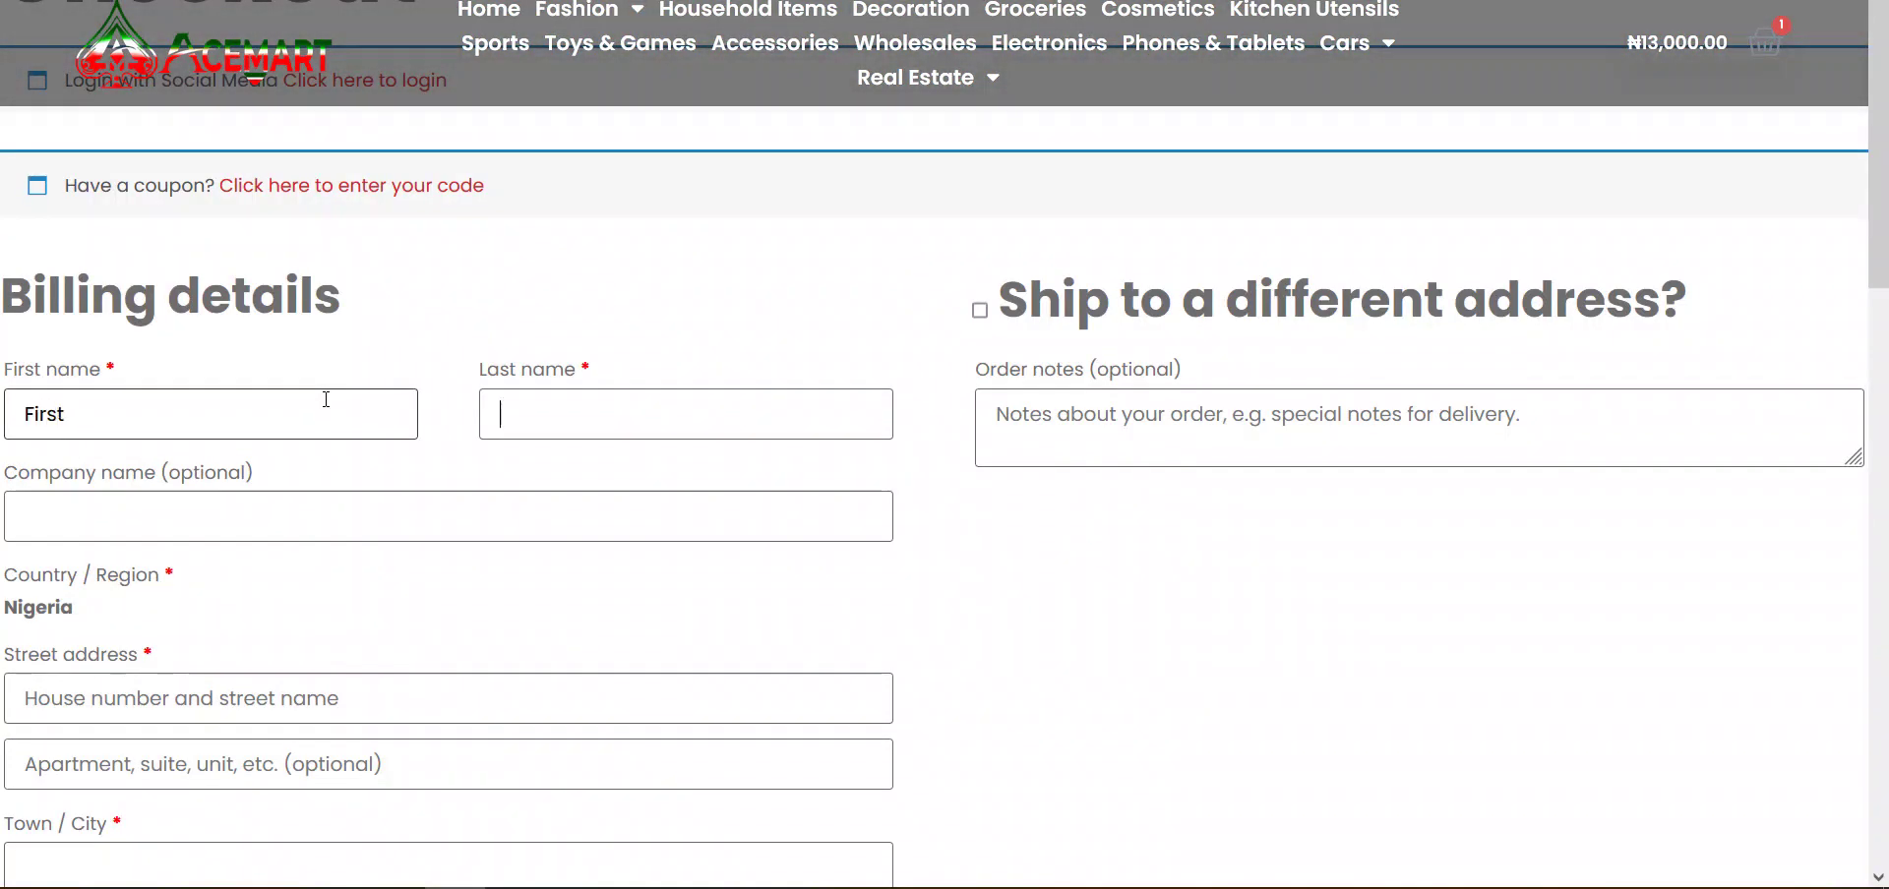
# Step: Enter the placeholder last name and street address in the billing form
pyautogui.write('N')
pyautogui.press('BackSpace')
pyautogui.write('Last')
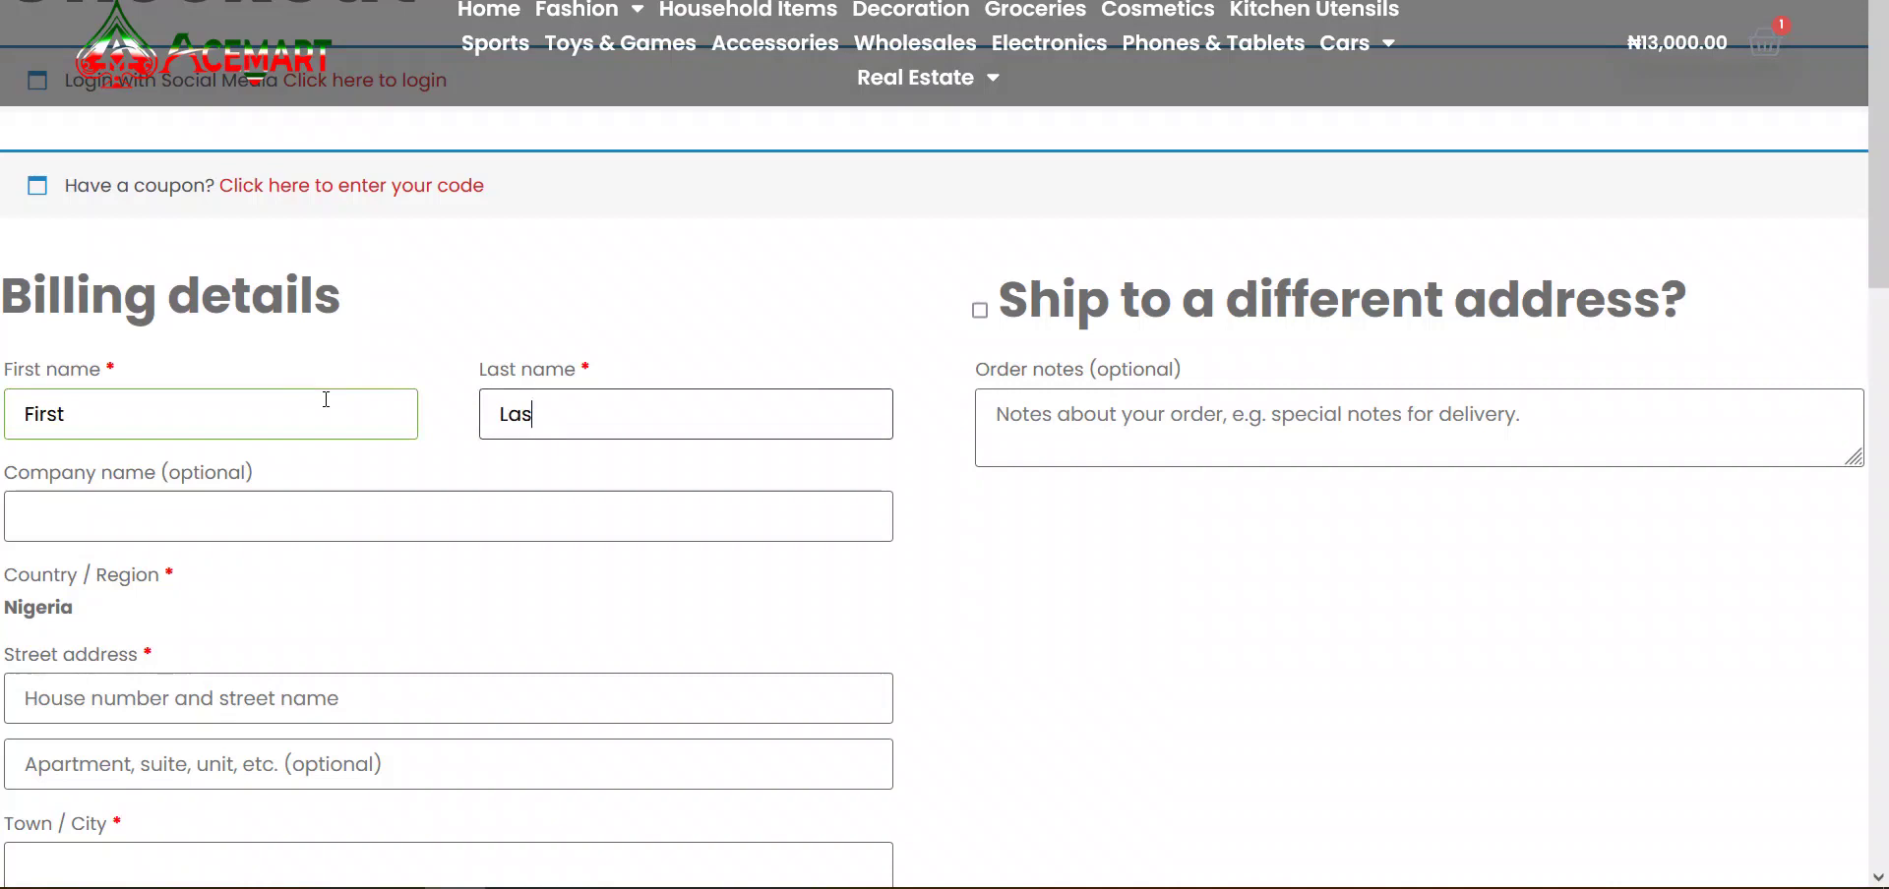
pyautogui.press('Tab')
pyautogui.press('Tab')
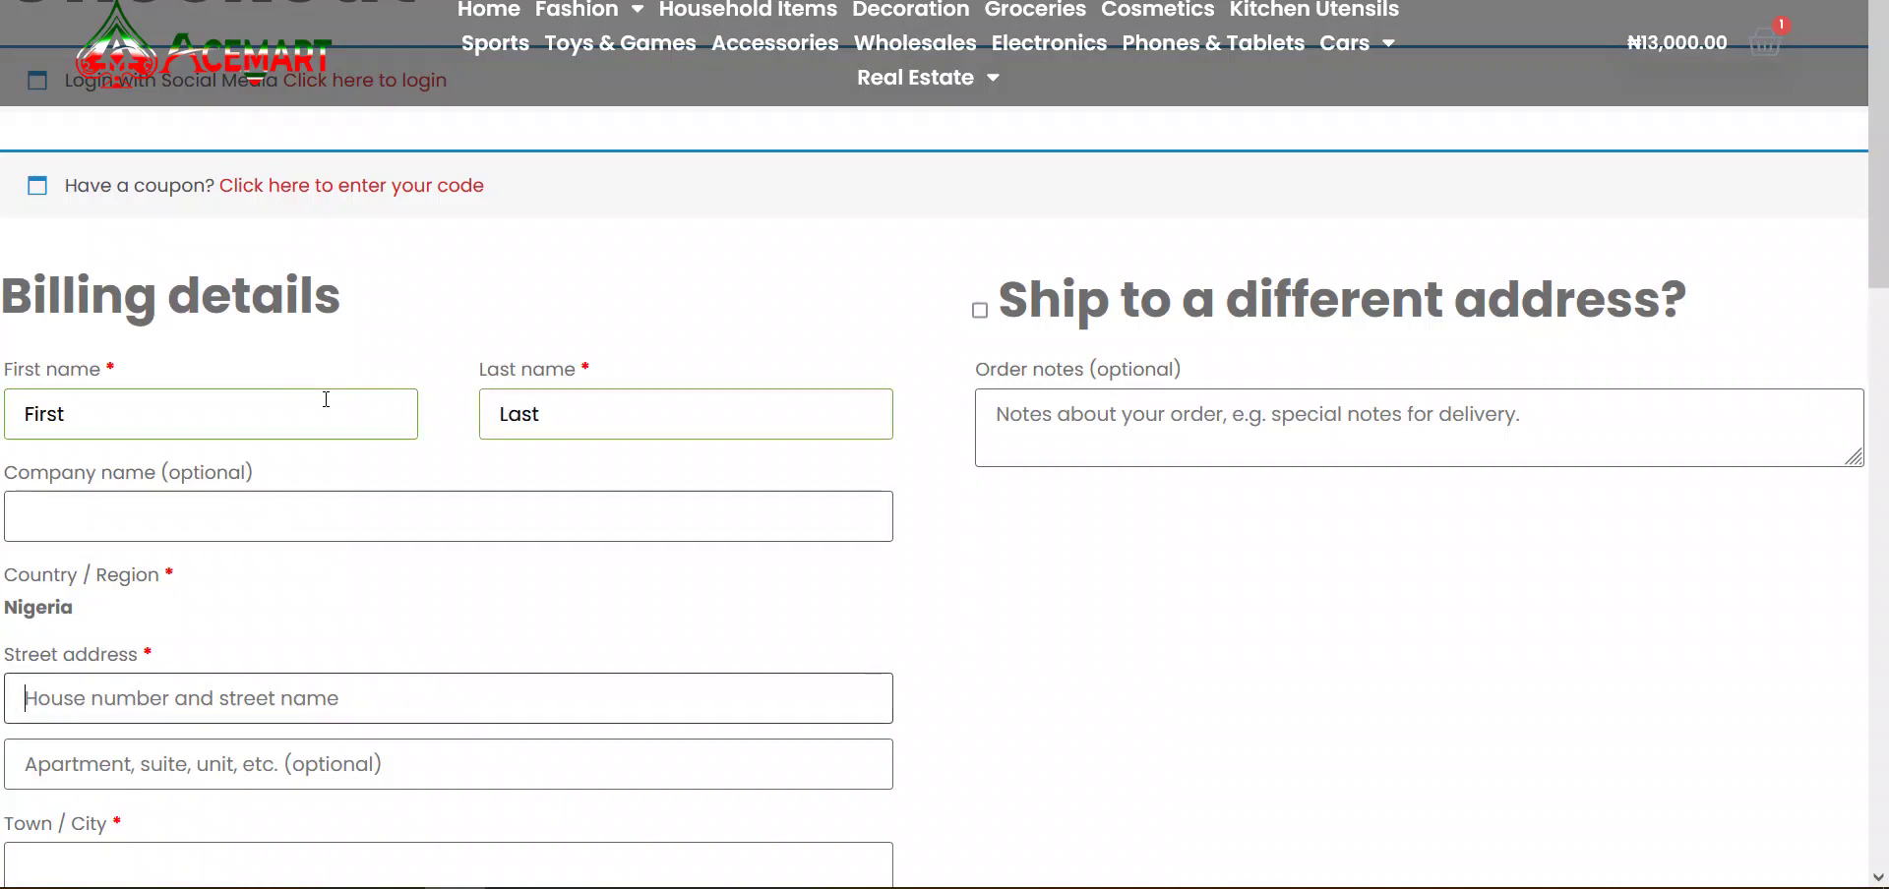
pyautogui.write('Stre')
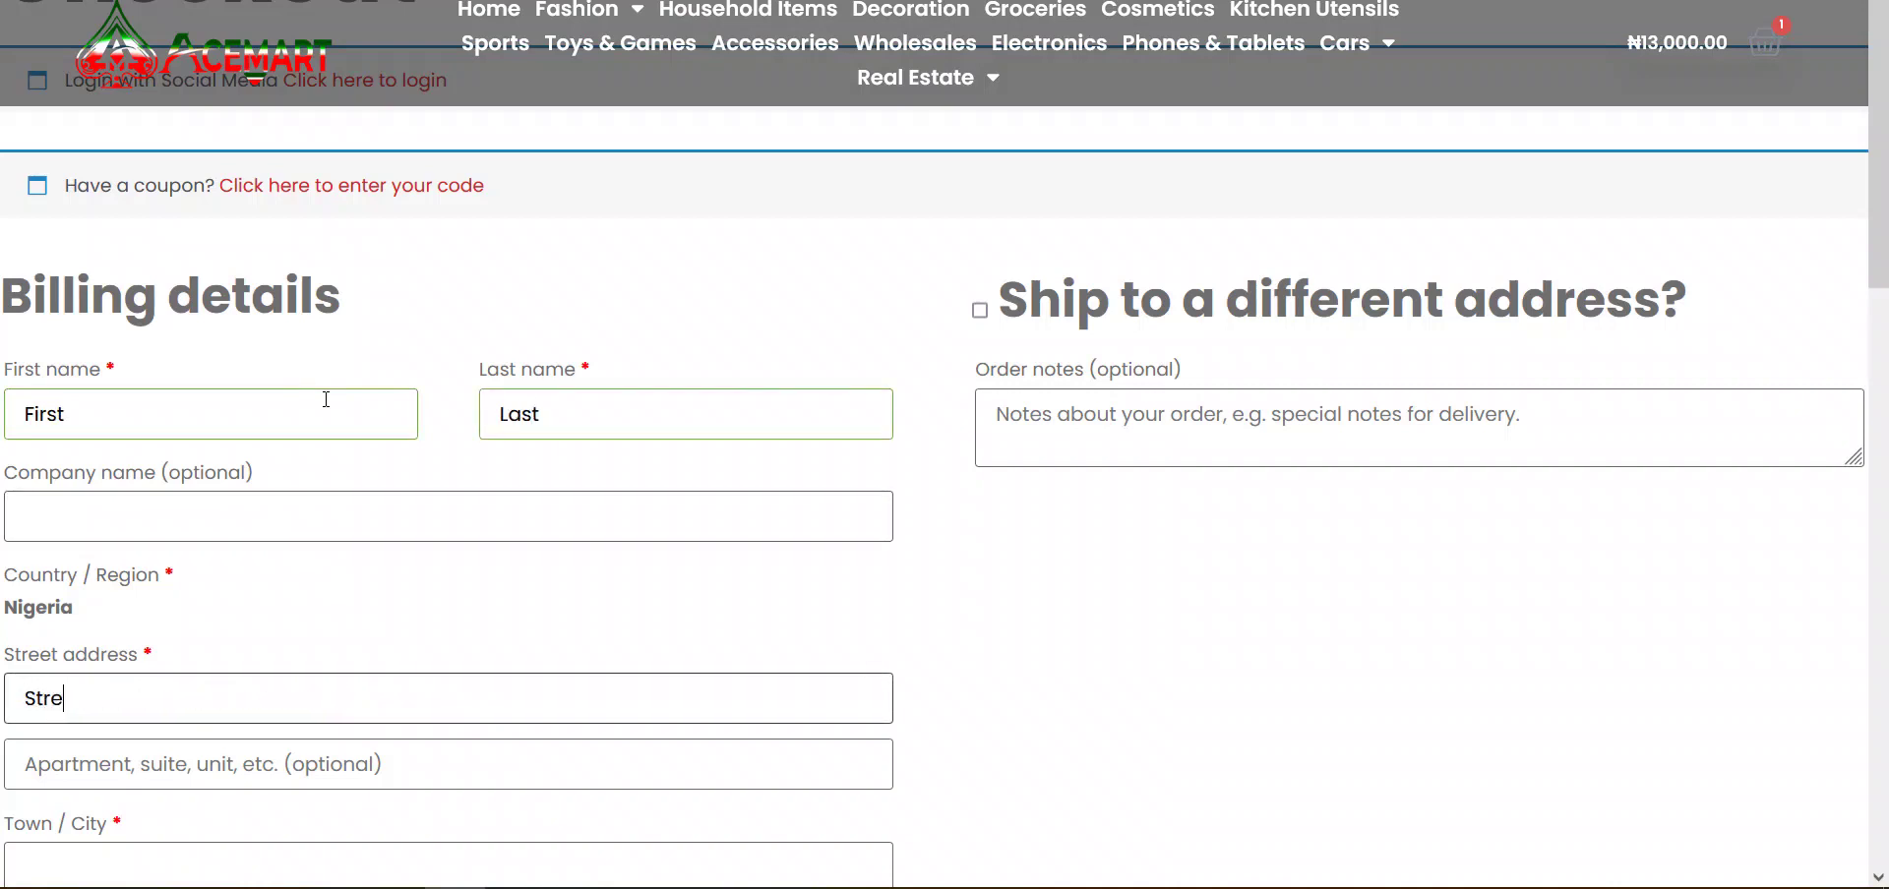
pyautogui.write('et Addres')
pyautogui.write('Apart')
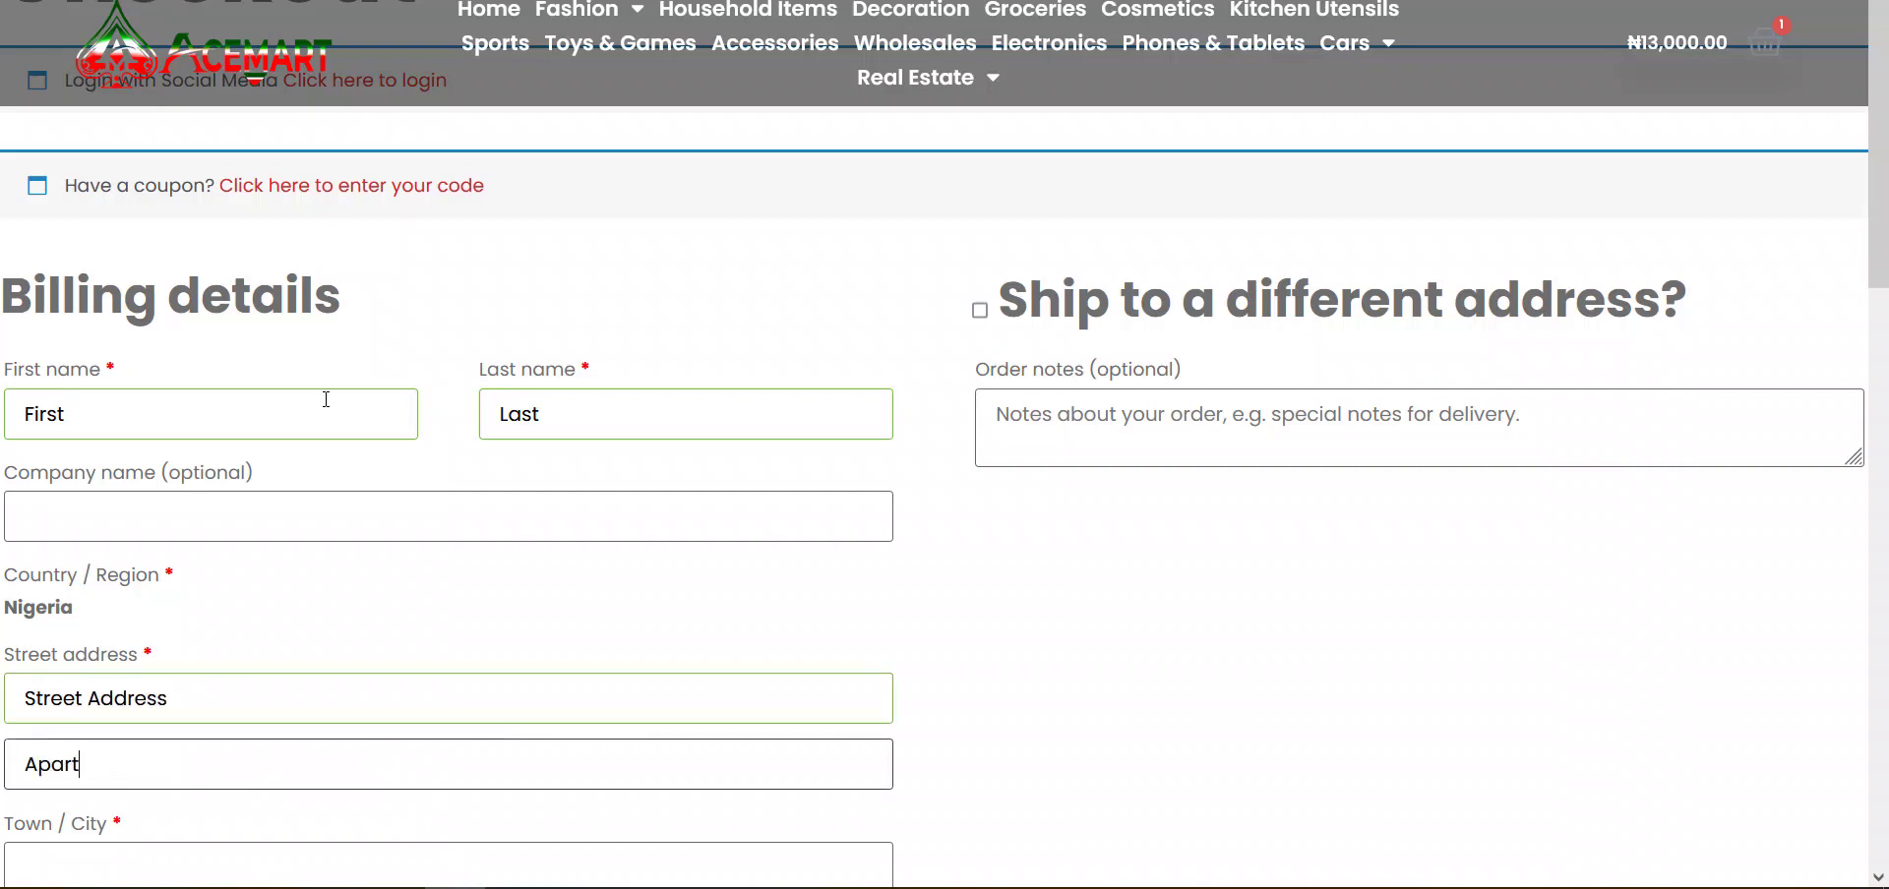
pyautogui.press('Tab')
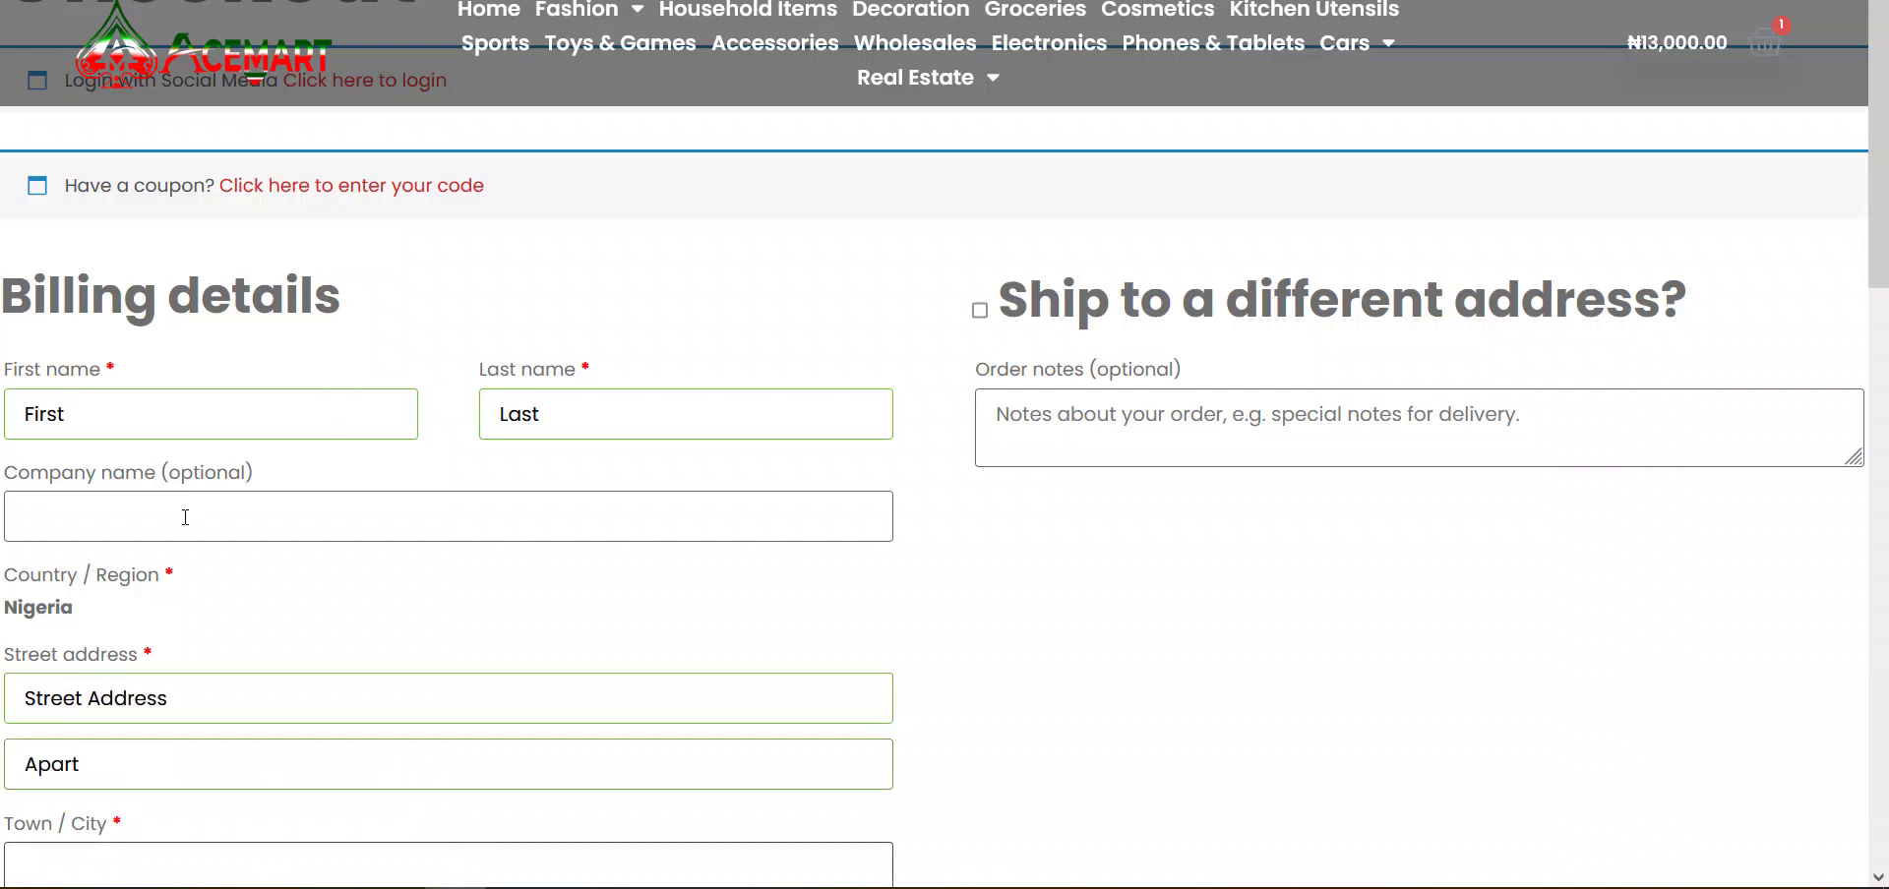
# Step: Set the town/city to Barnawa, replacing Ilupeju
pyautogui.scroll(-2, 185, 517)
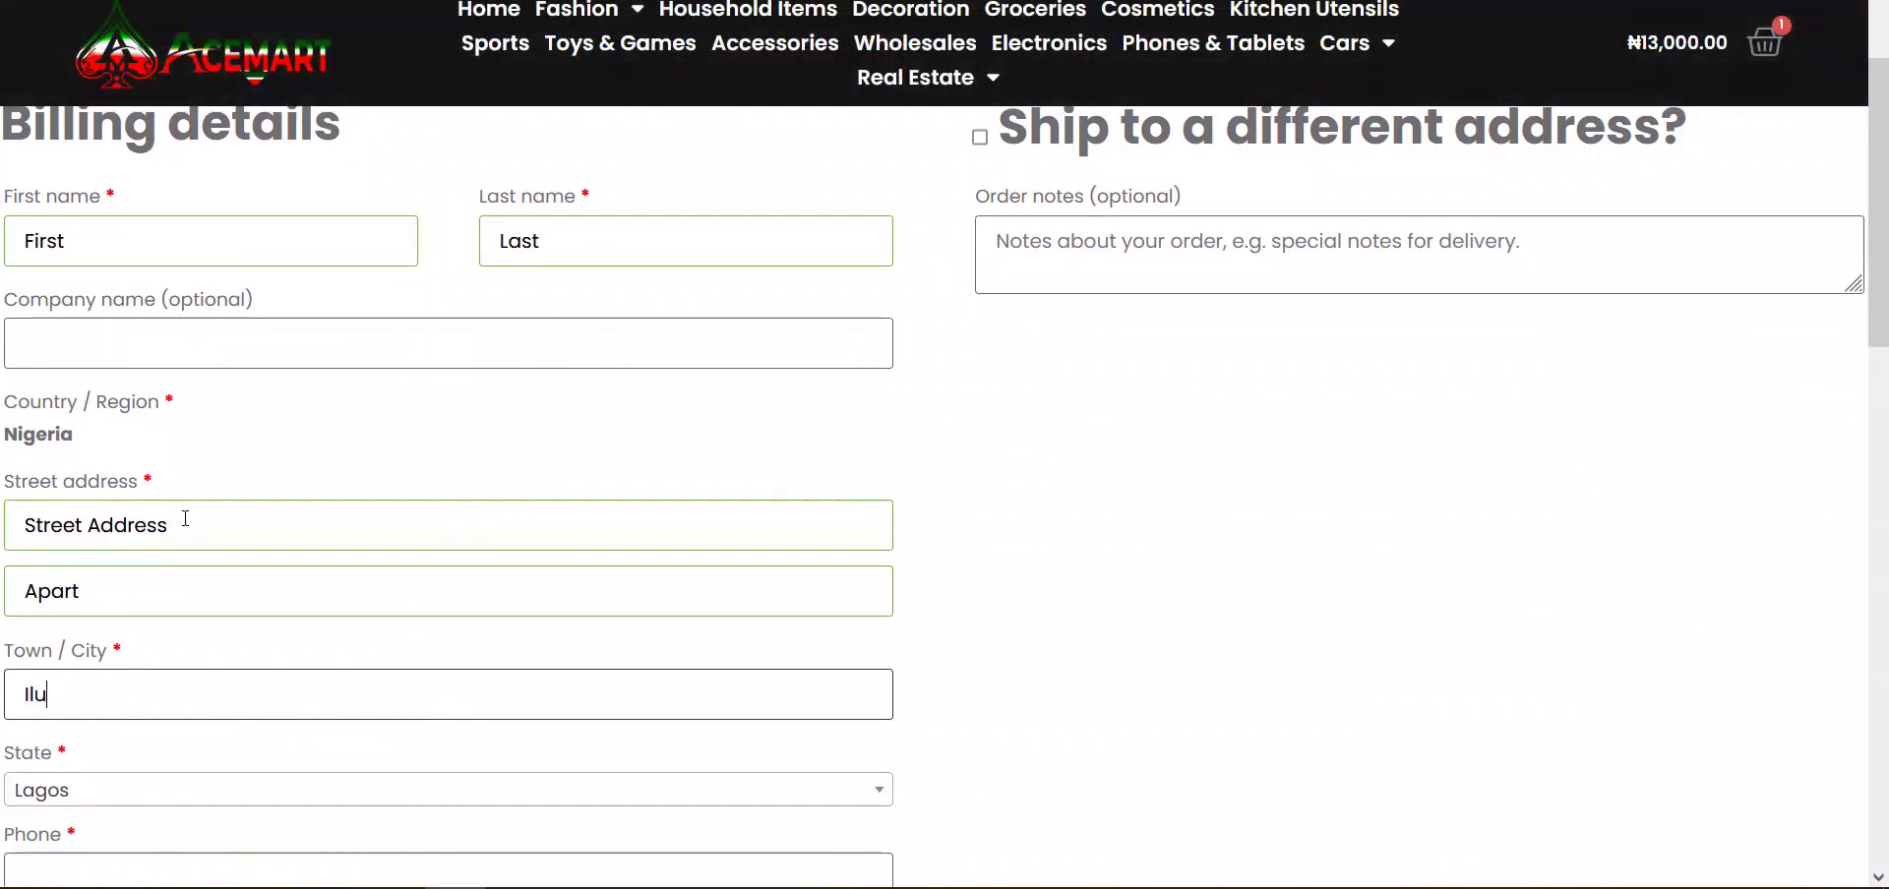
pyautogui.write('Ilupeju')
pyautogui.press('Tab')
pyautogui.press('Tab')
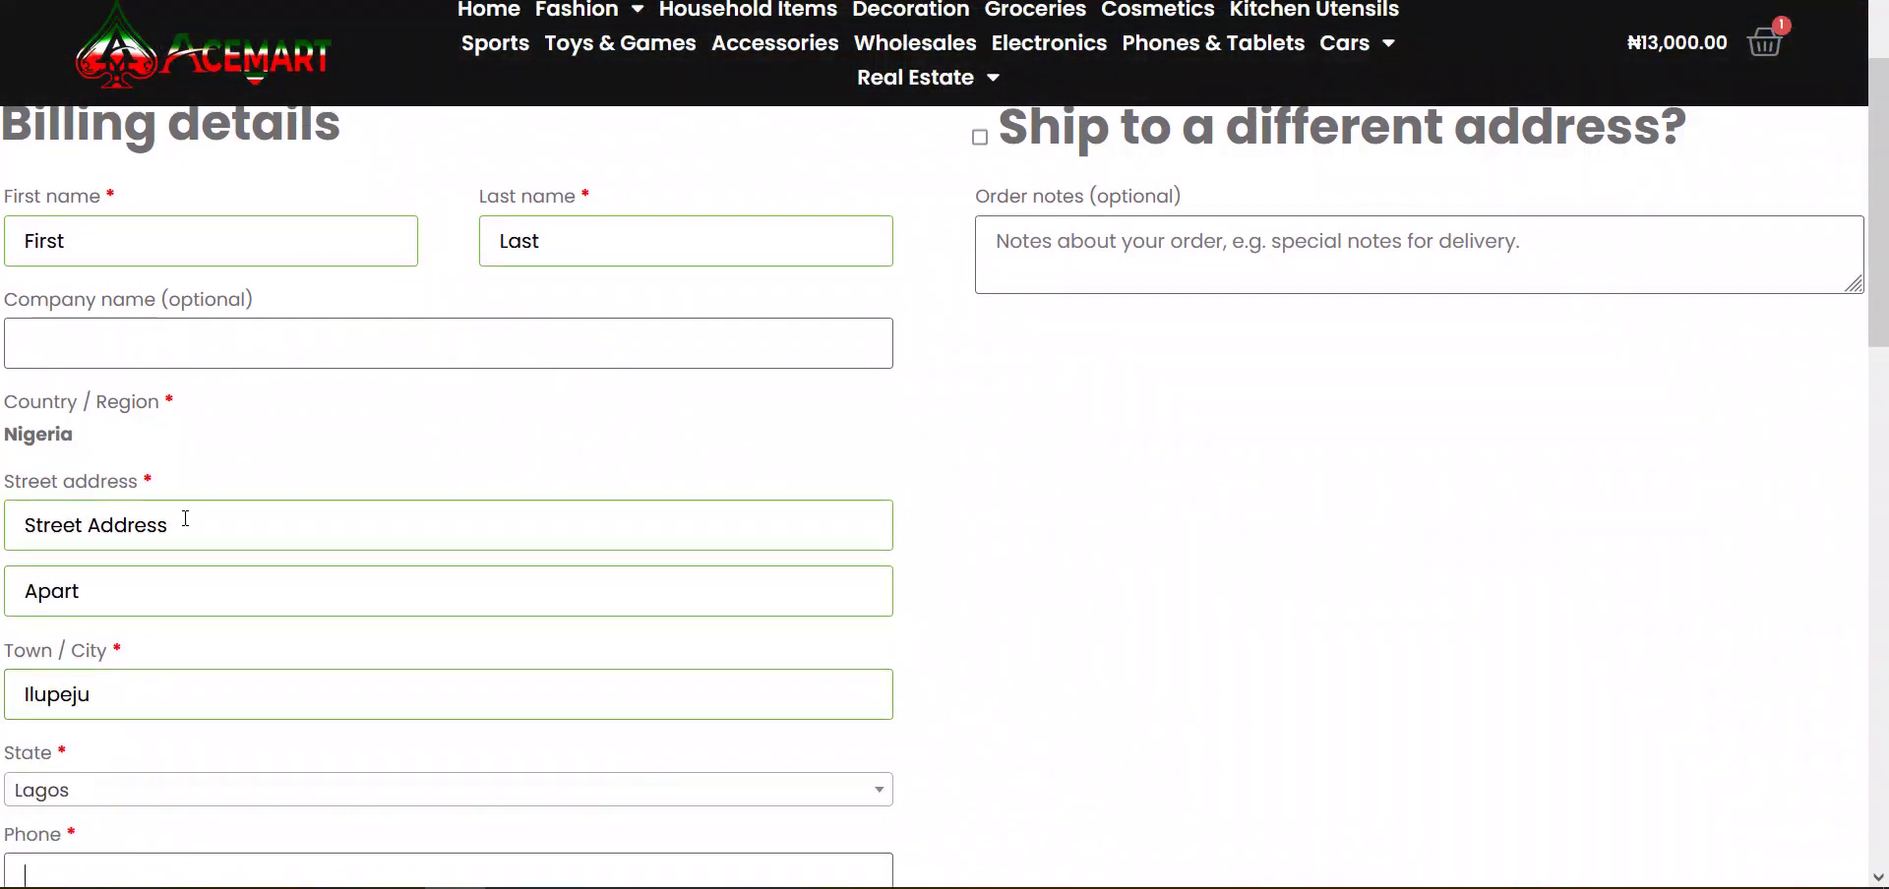
pyautogui.click(99, 695)
pyautogui.hotkey('ctrl', 'a')
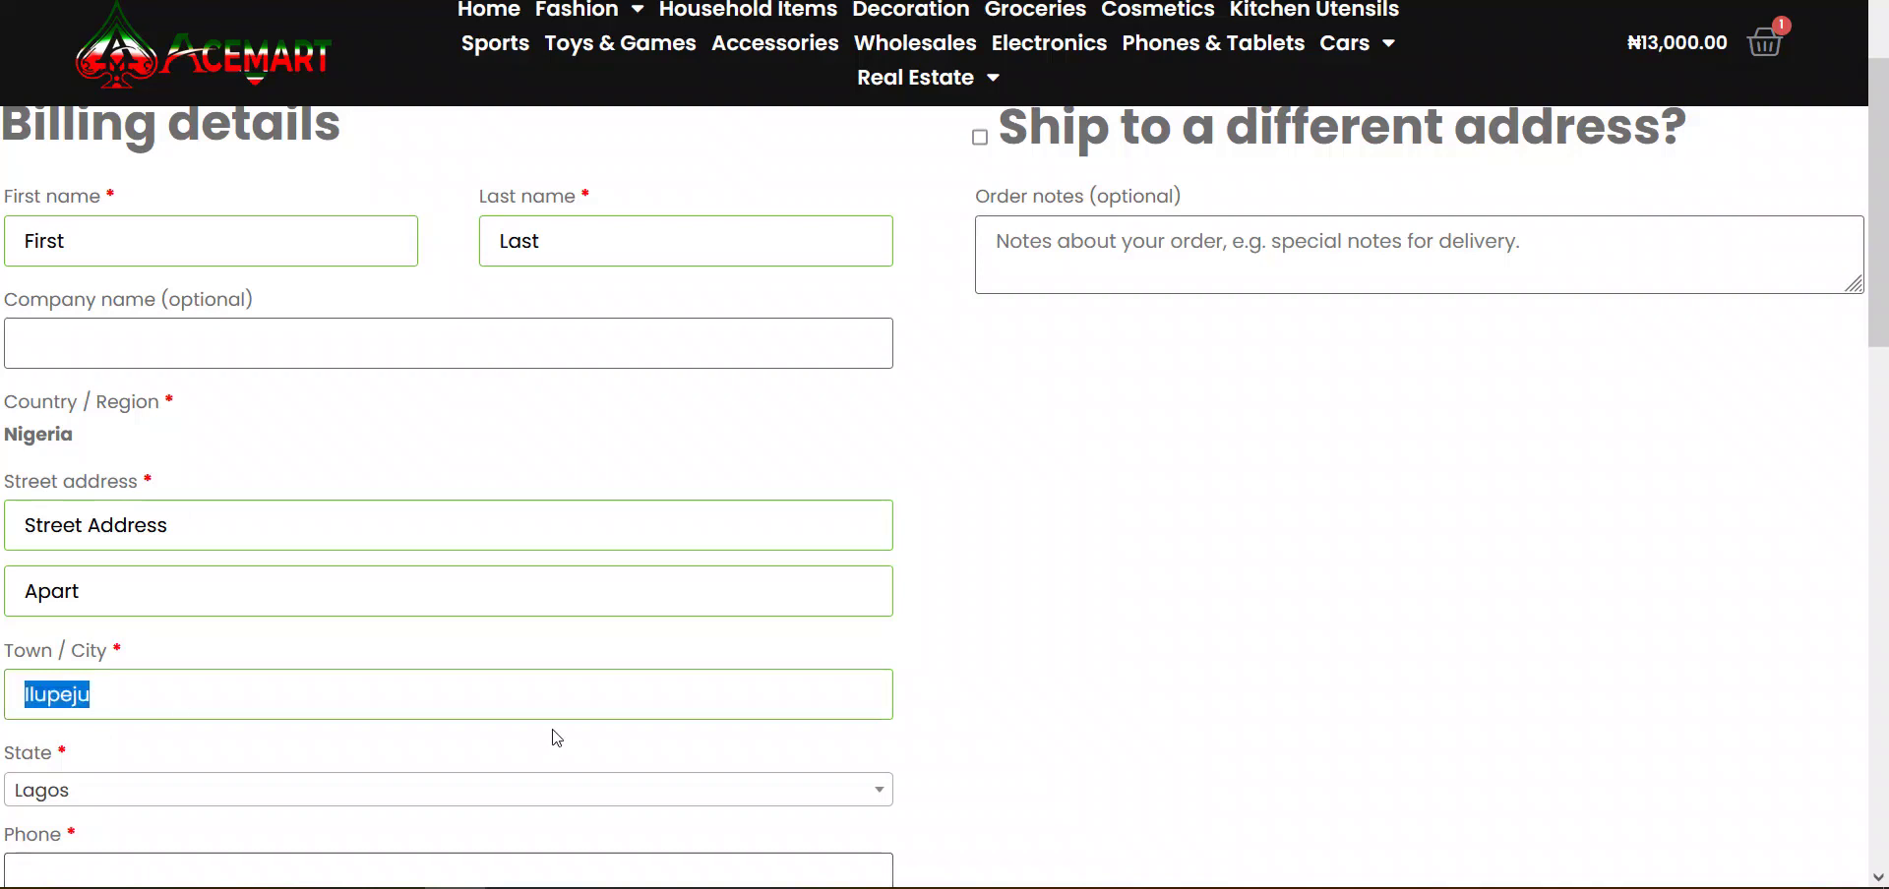
pyautogui.write('Barnawa')
pyautogui.press('Tab')
# Step: Choose Kaduna as the state and enter the billing phone number
pyautogui.press('Return')
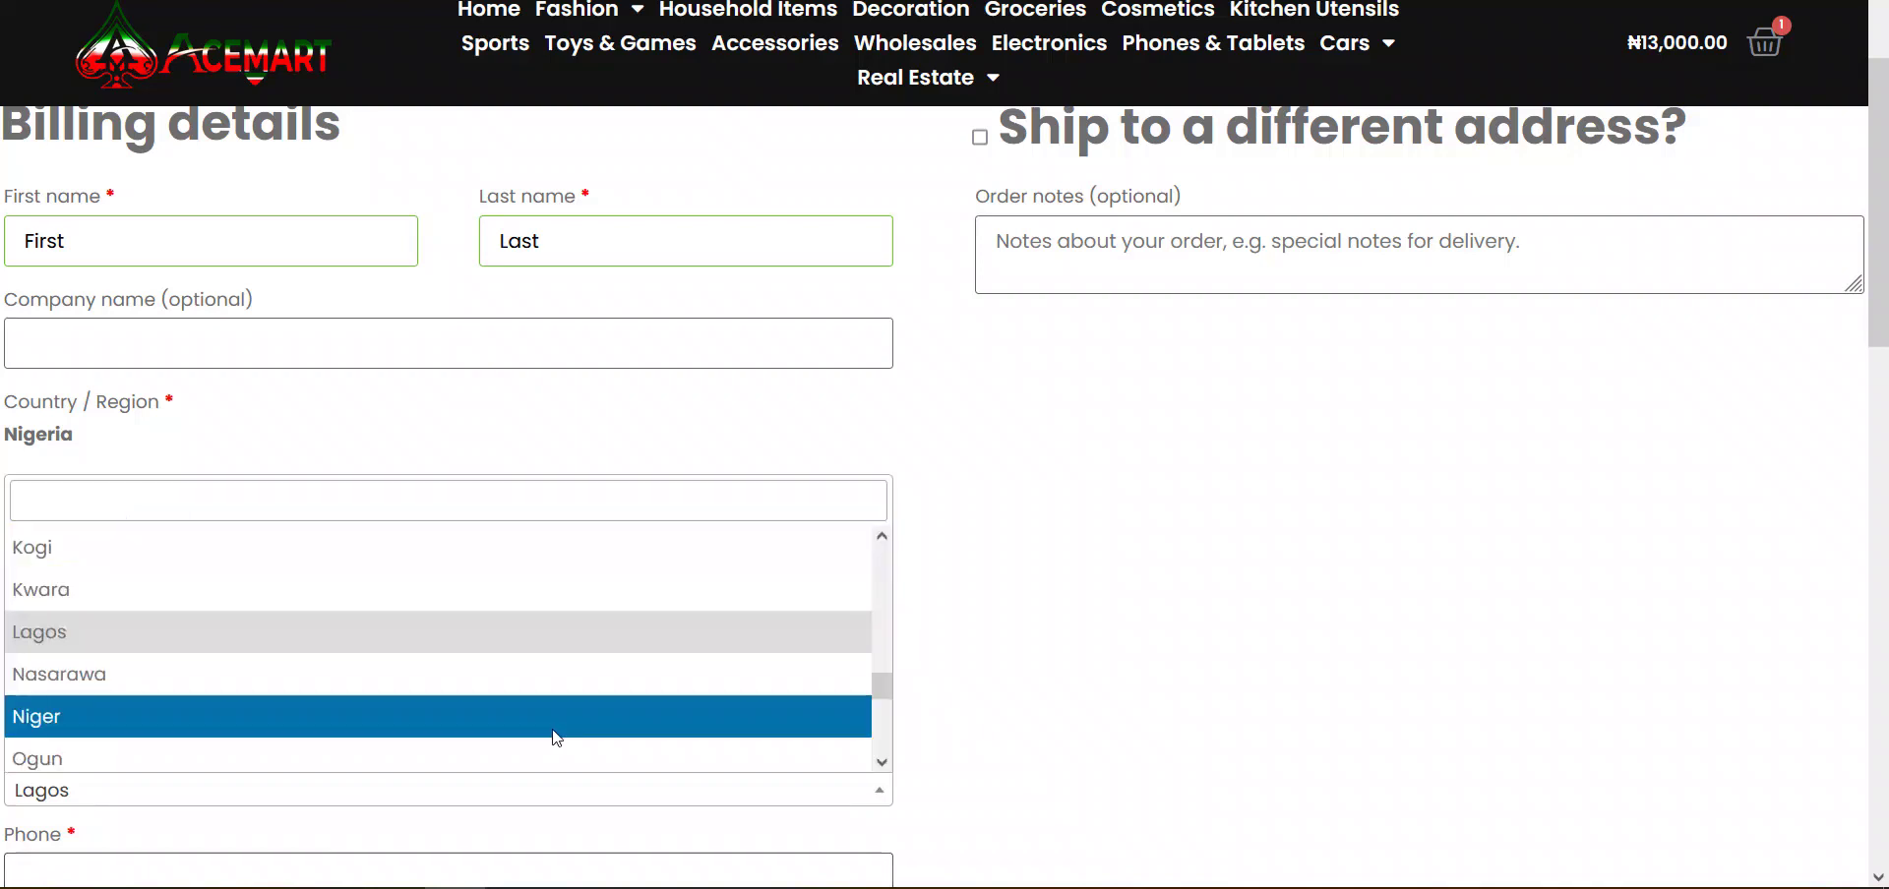
pyautogui.scroll(1, 492, 719)
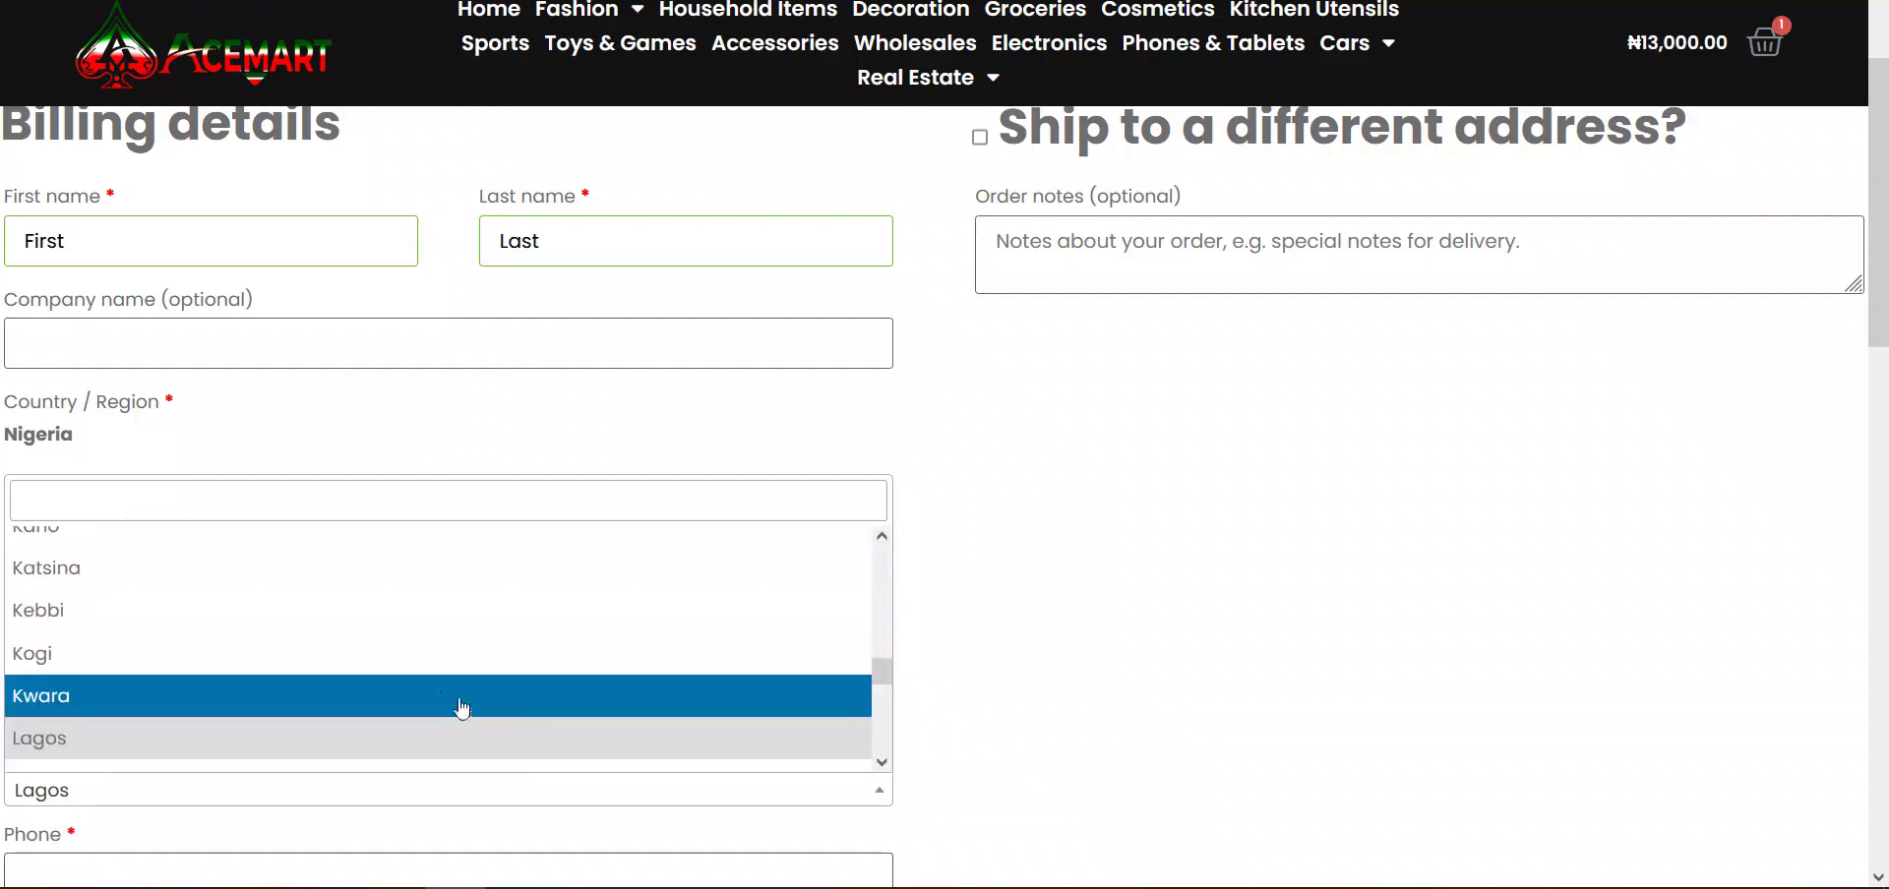
pyautogui.scroll(1, 187, 610)
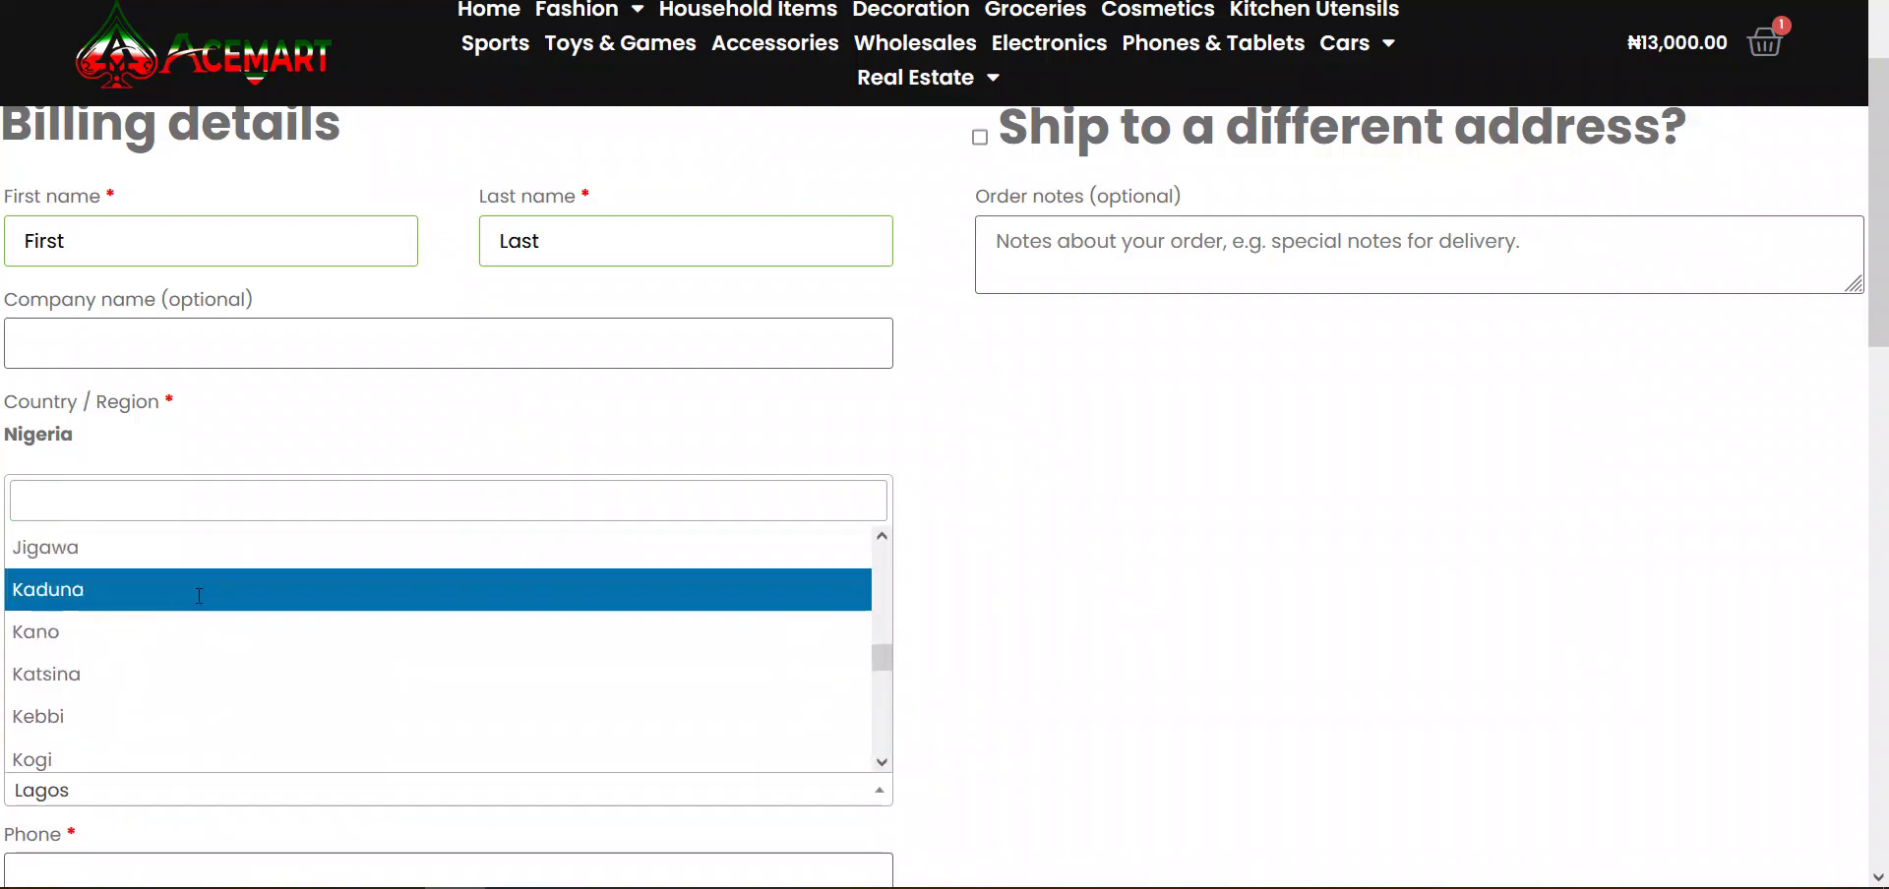
pyautogui.click(177, 590)
pyautogui.scroll(-1, 1186, 626)
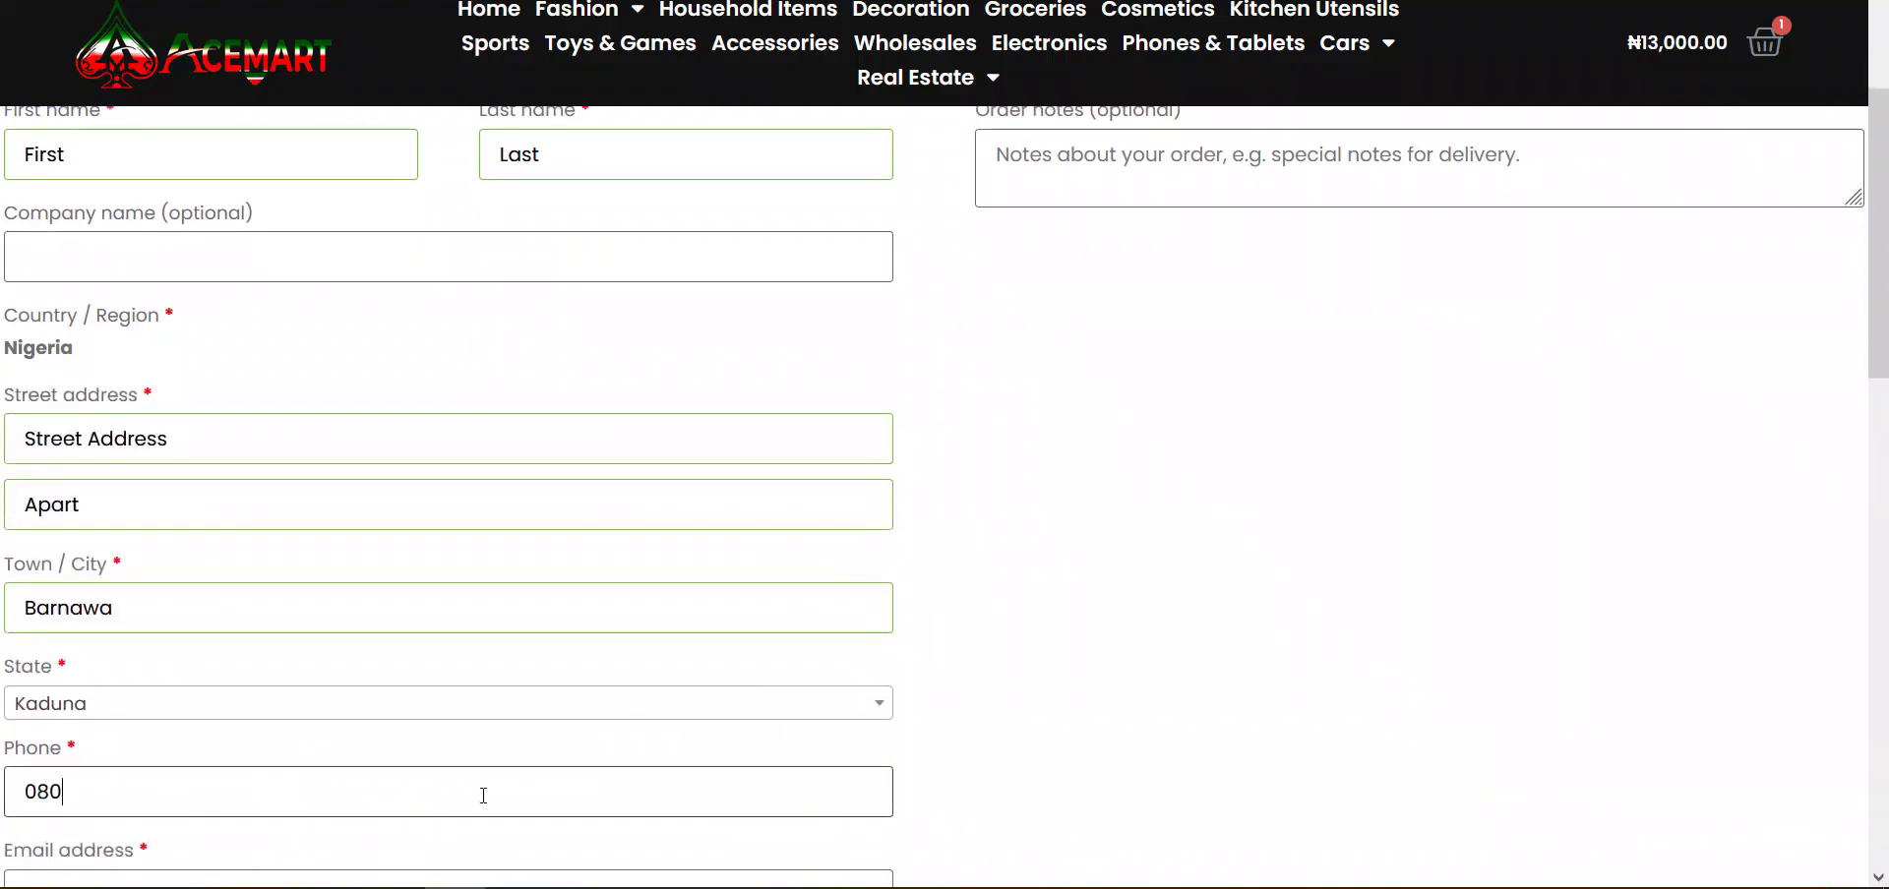
pyautogui.write('34455')
pyautogui.press('BackSpace')
pyautogui.press('BackSpace')
pyautogui.write('56789')
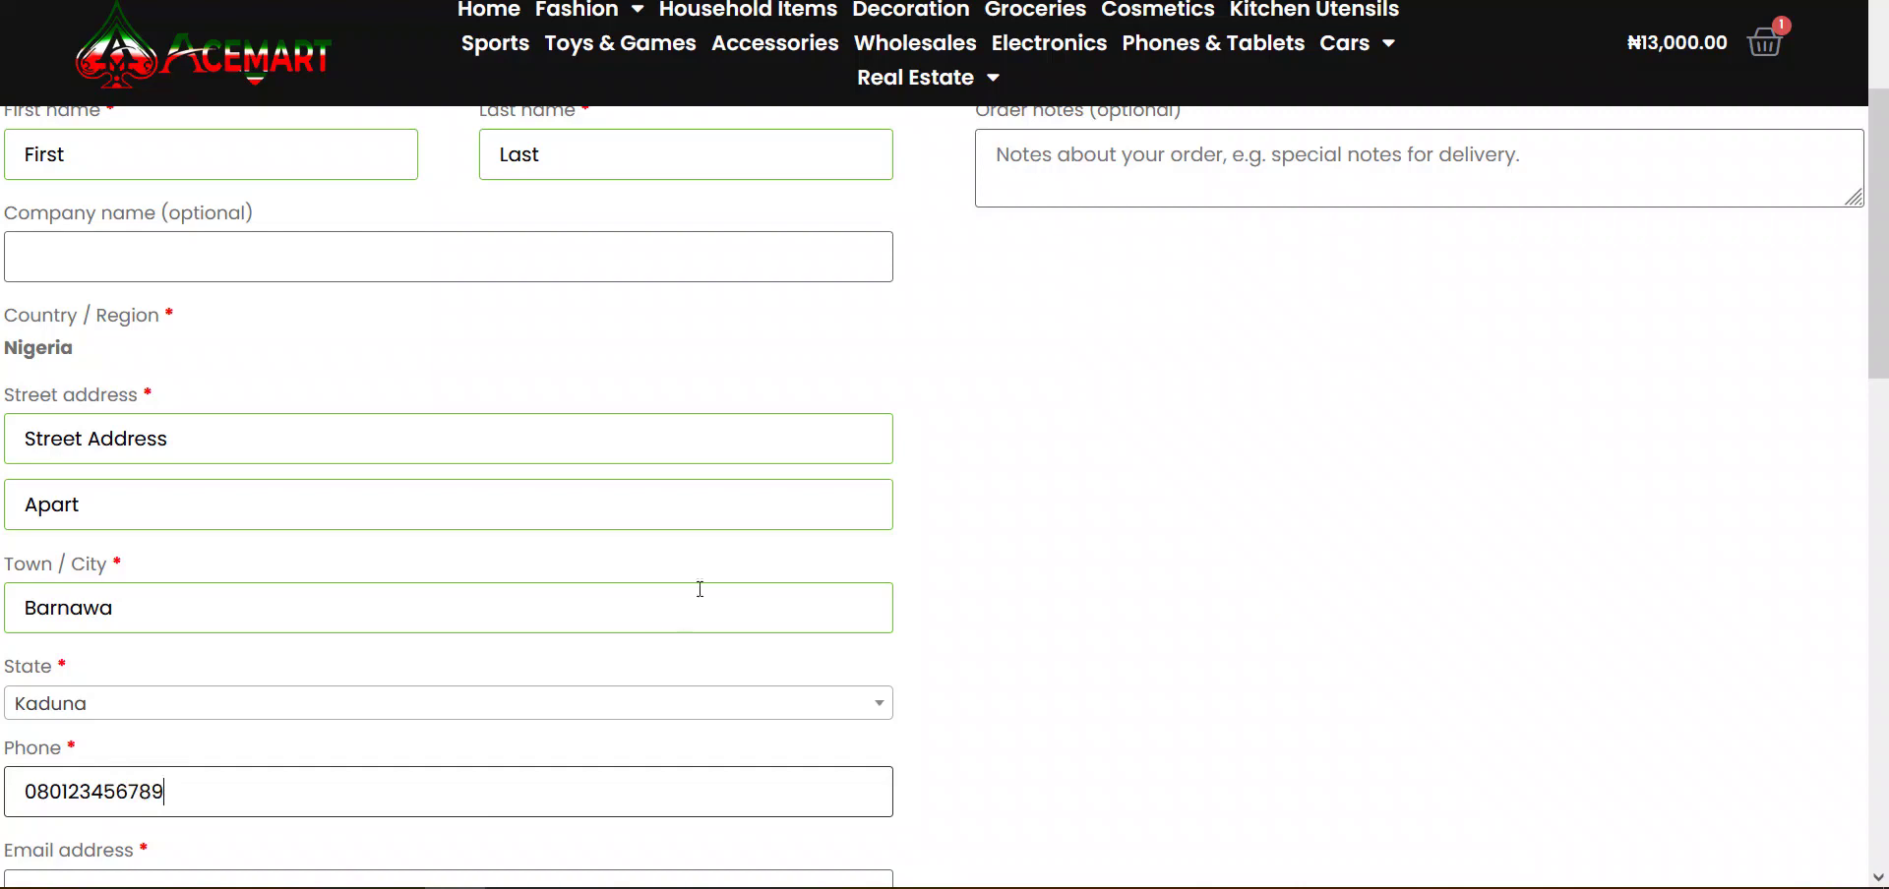
pyautogui.scroll(-2, 688, 581)
# Step: Complete the billing email address, then review the ₦13,000.00 order summary below it
pyautogui.click(217, 740)
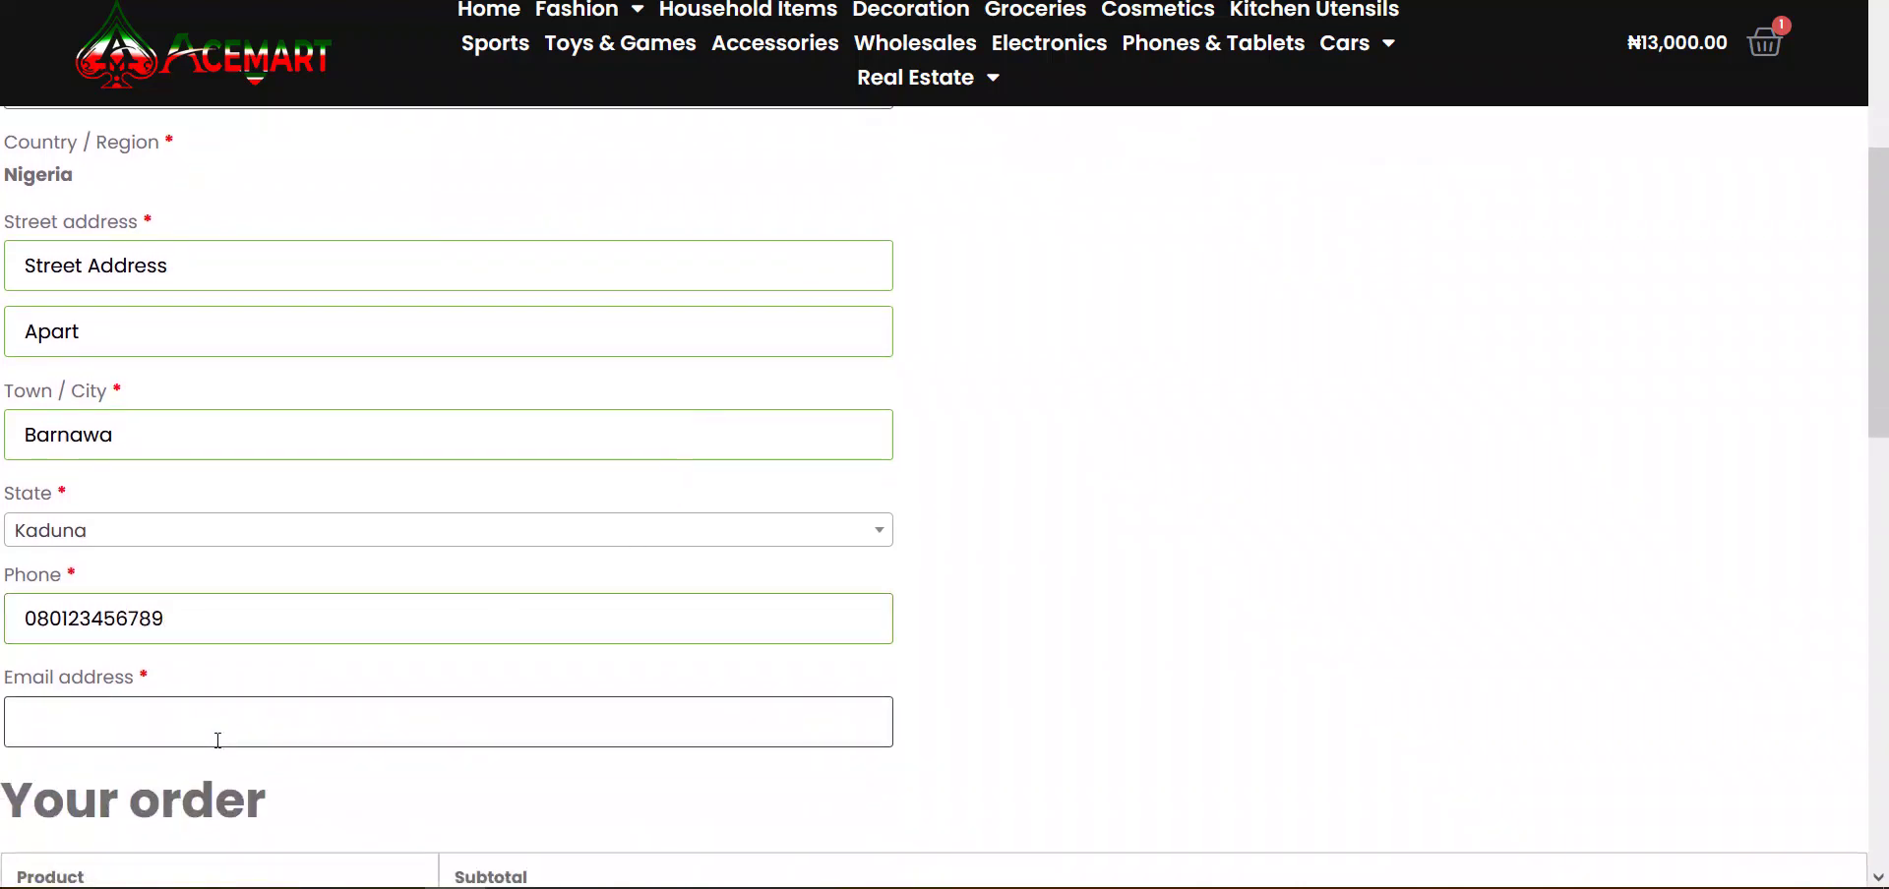
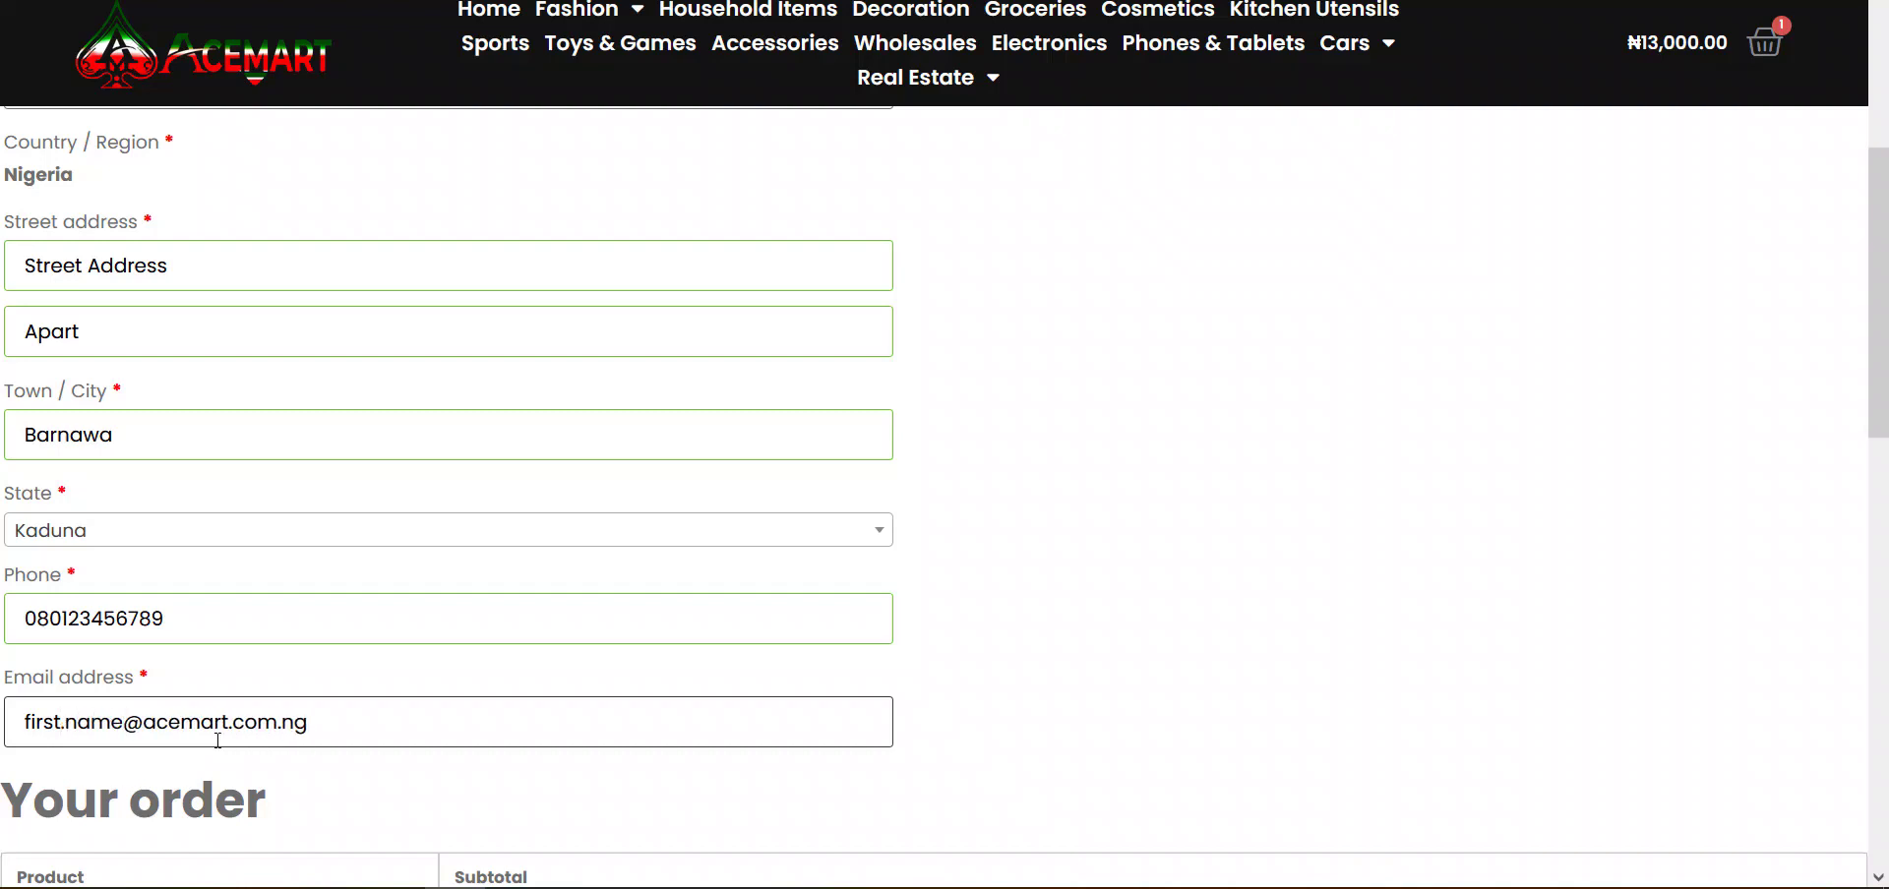
pyautogui.scroll(-6, 456, 506)
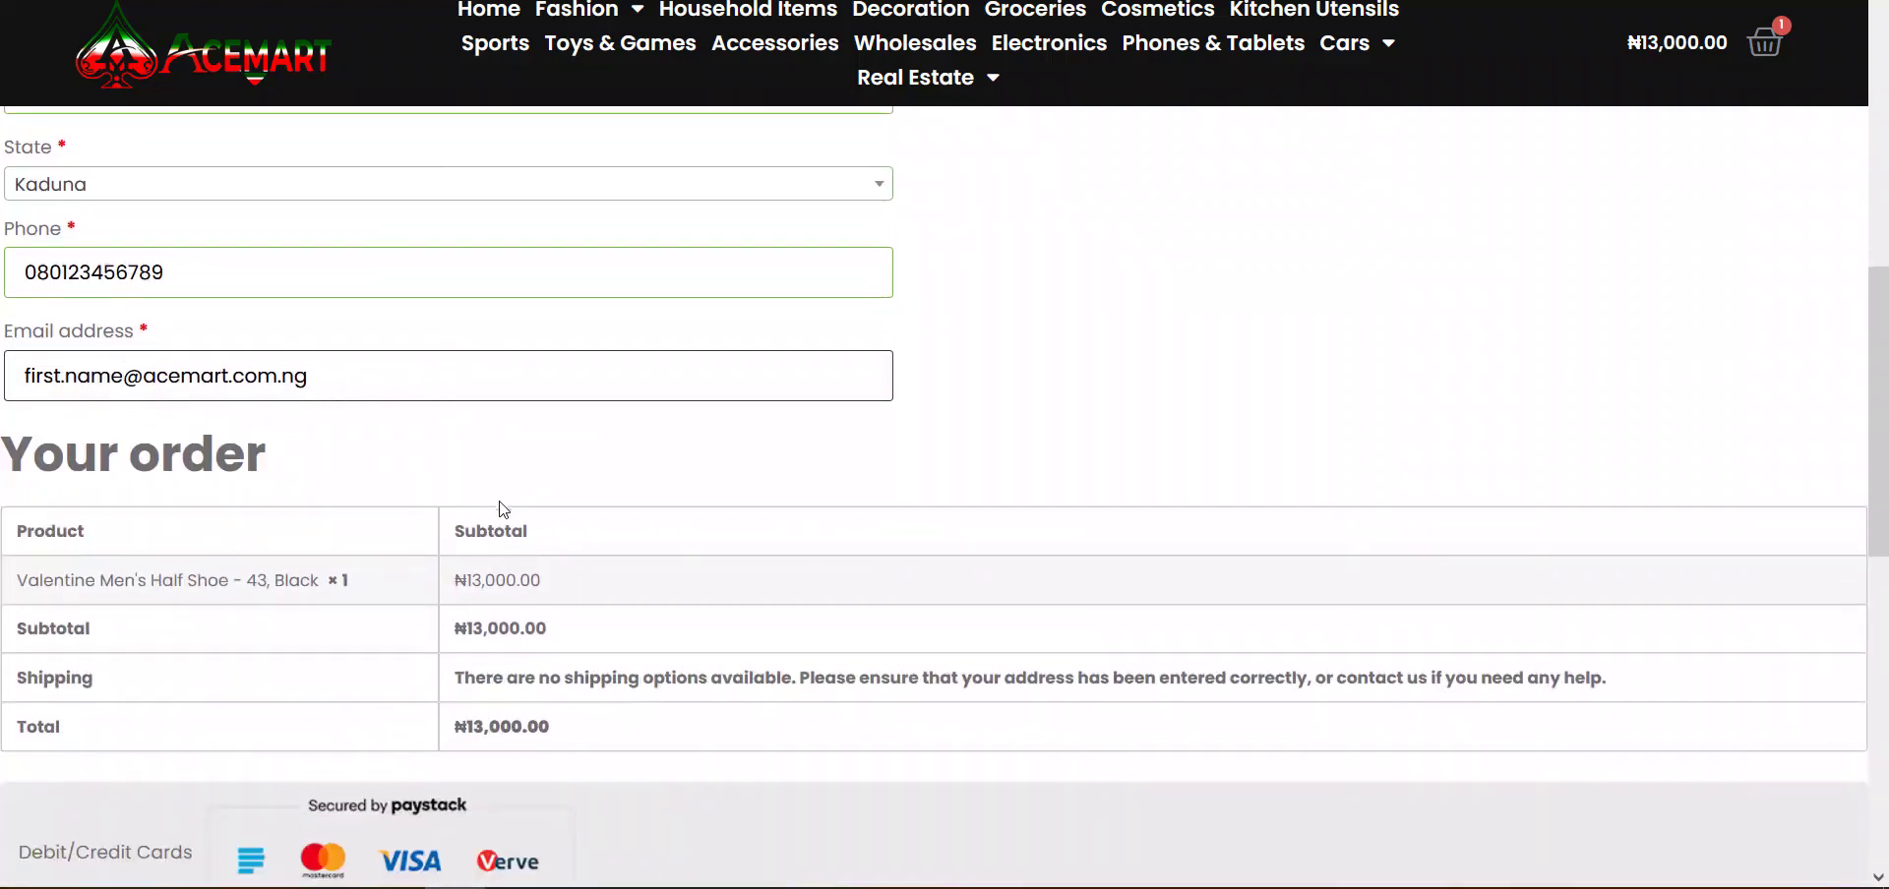
pyautogui.scroll(-2, 529, 537)
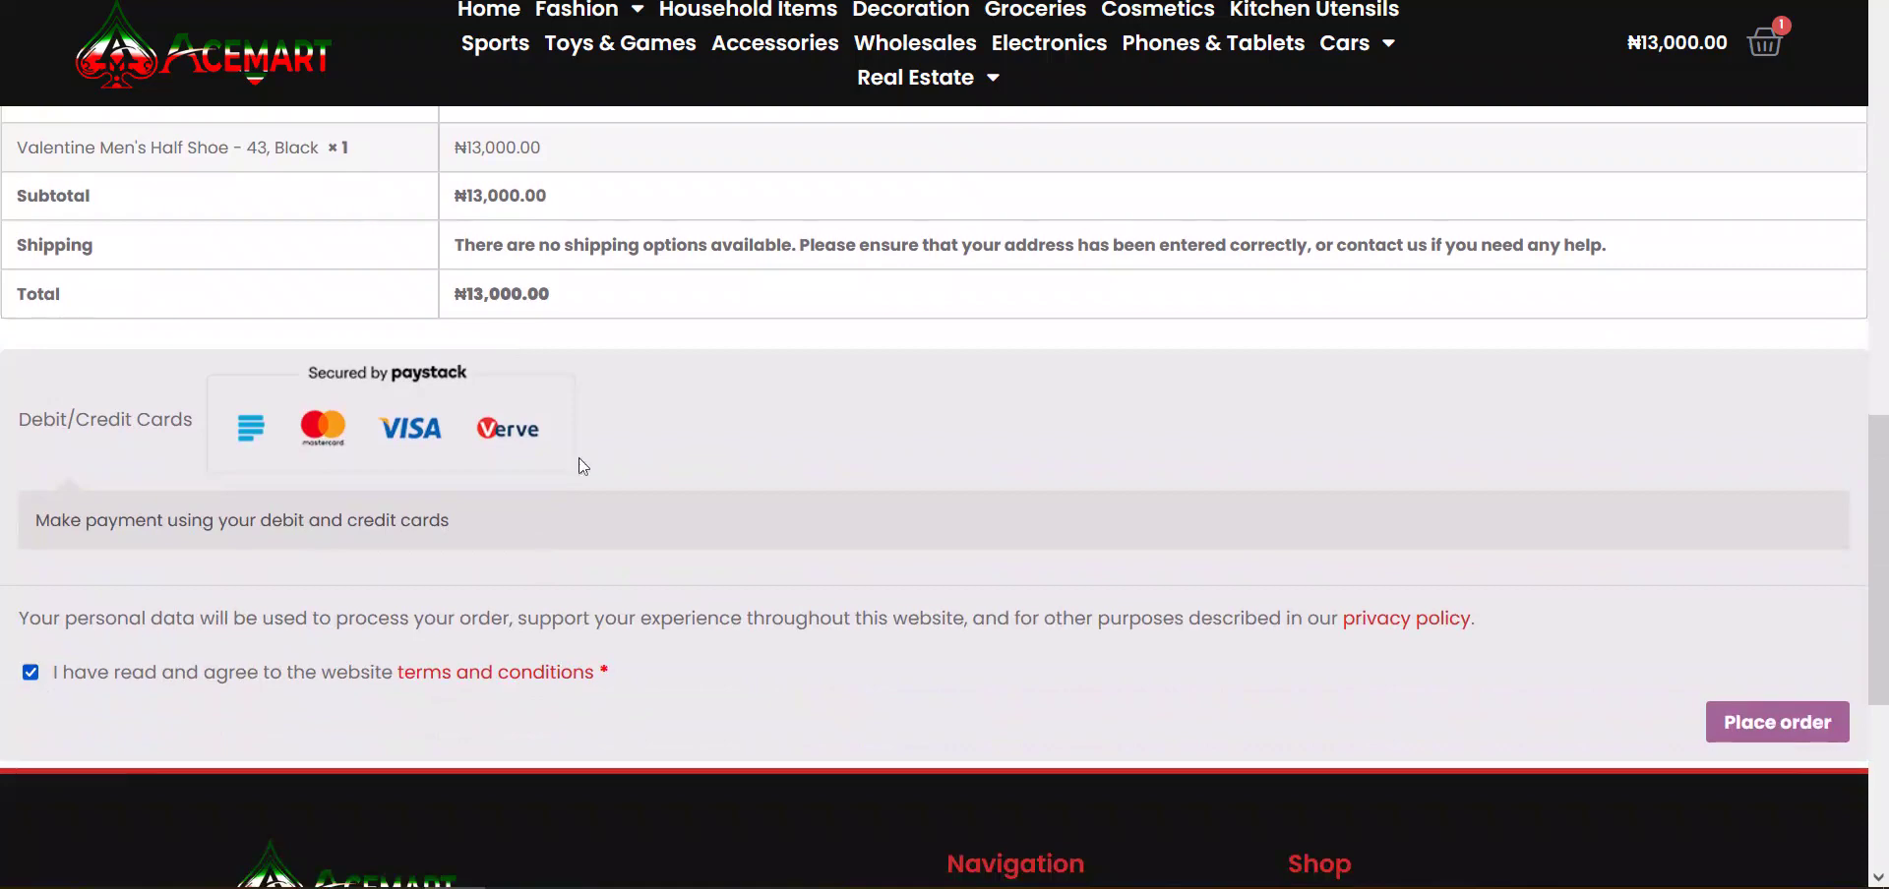
pyautogui.scroll(13, 610, 443)
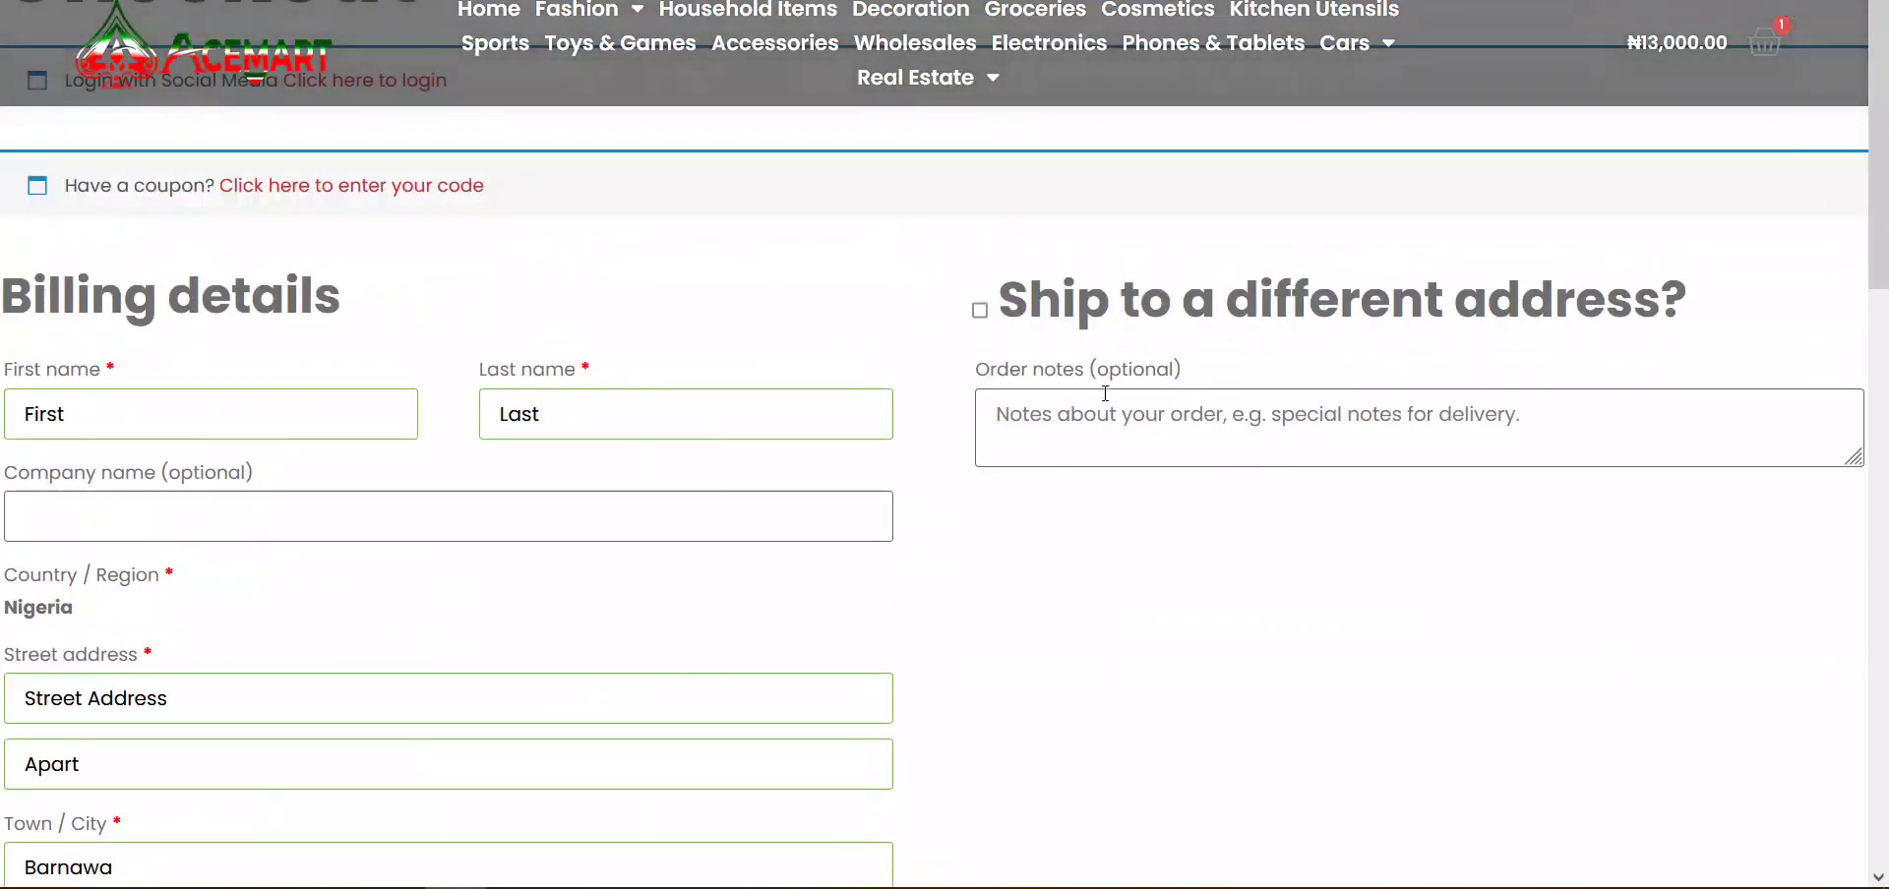
# Step: Write the order note asking for the correct materials for the shoe, or there'd be a problem
pyautogui.click(1060, 443)
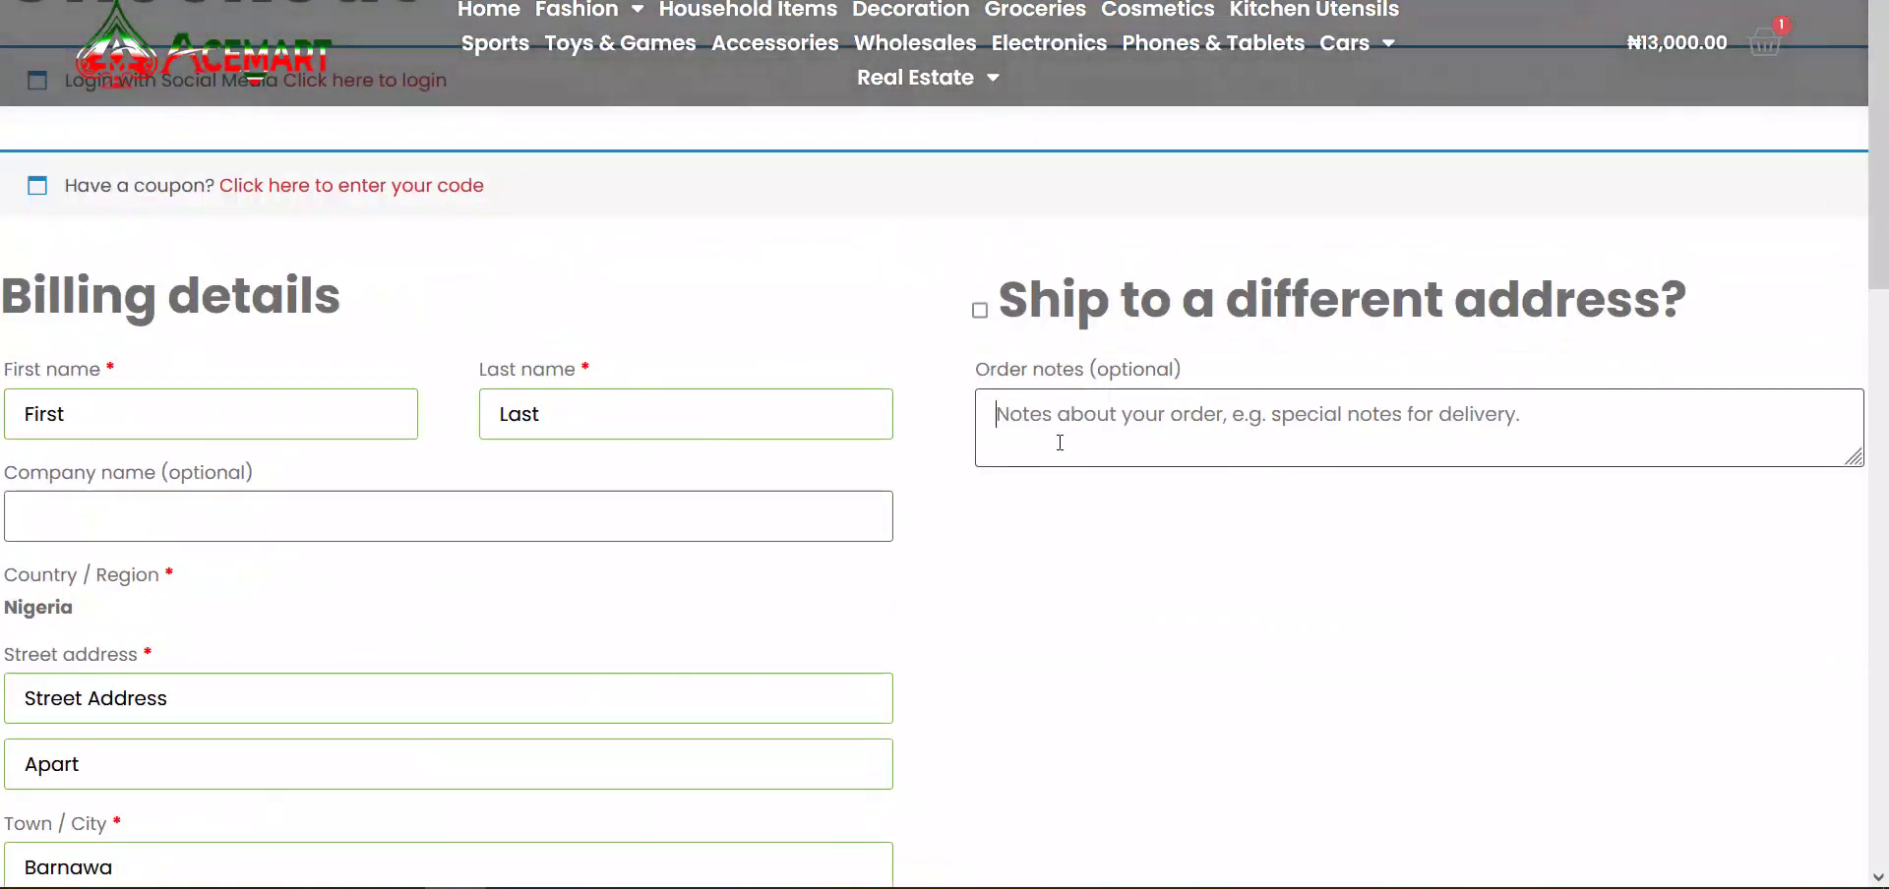
pyautogui.write('Please ensure, you')
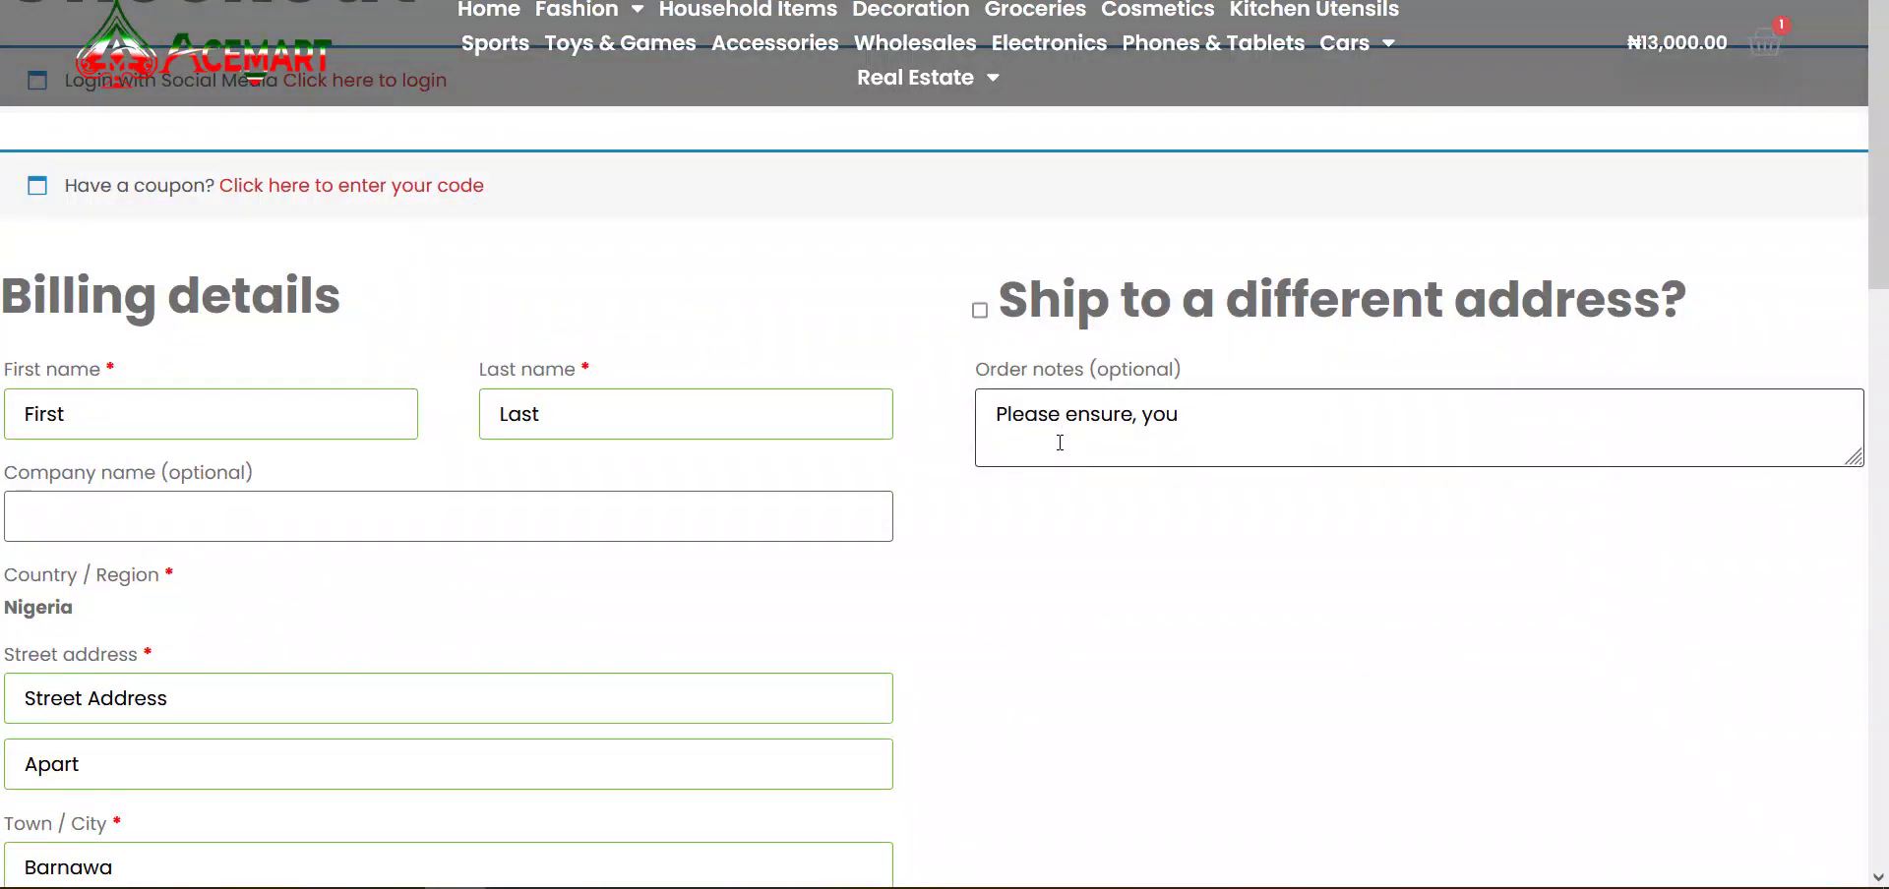
pyautogui.write('se the coore')
pyautogui.press('BackSpace')
pyautogui.press('BackSpace')
pyautogui.press('BackSpace')
pyautogui.write('rrect materials f')
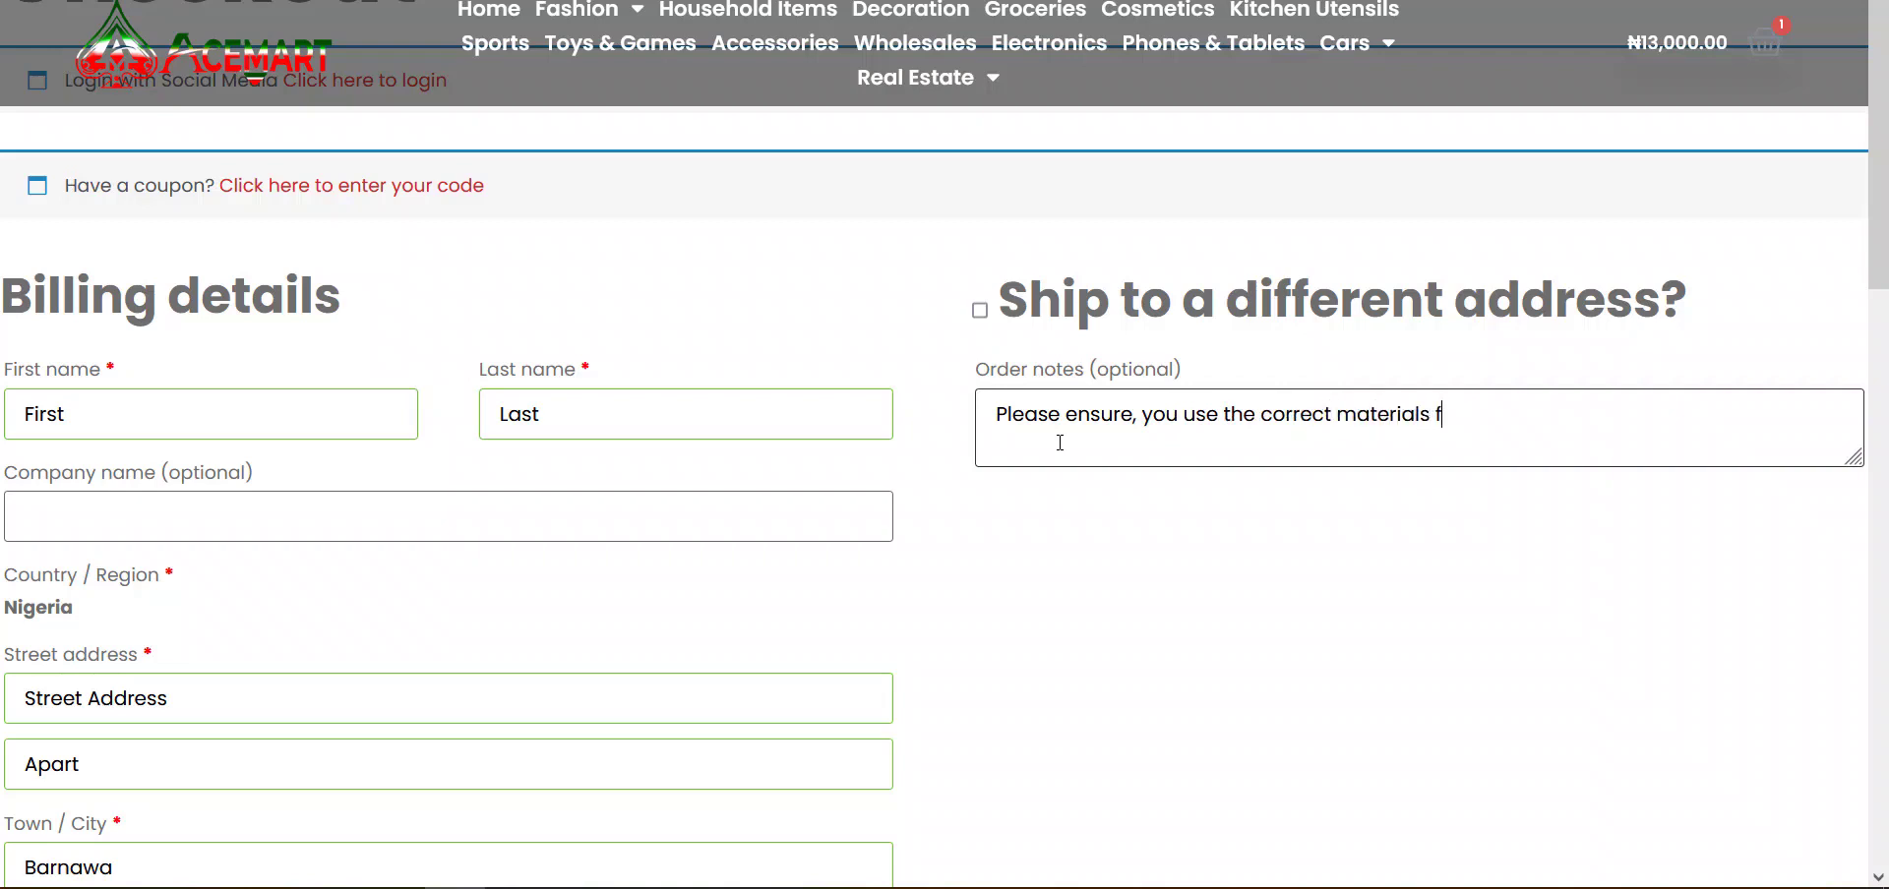
pyautogui.write('or my shoe, if now,')
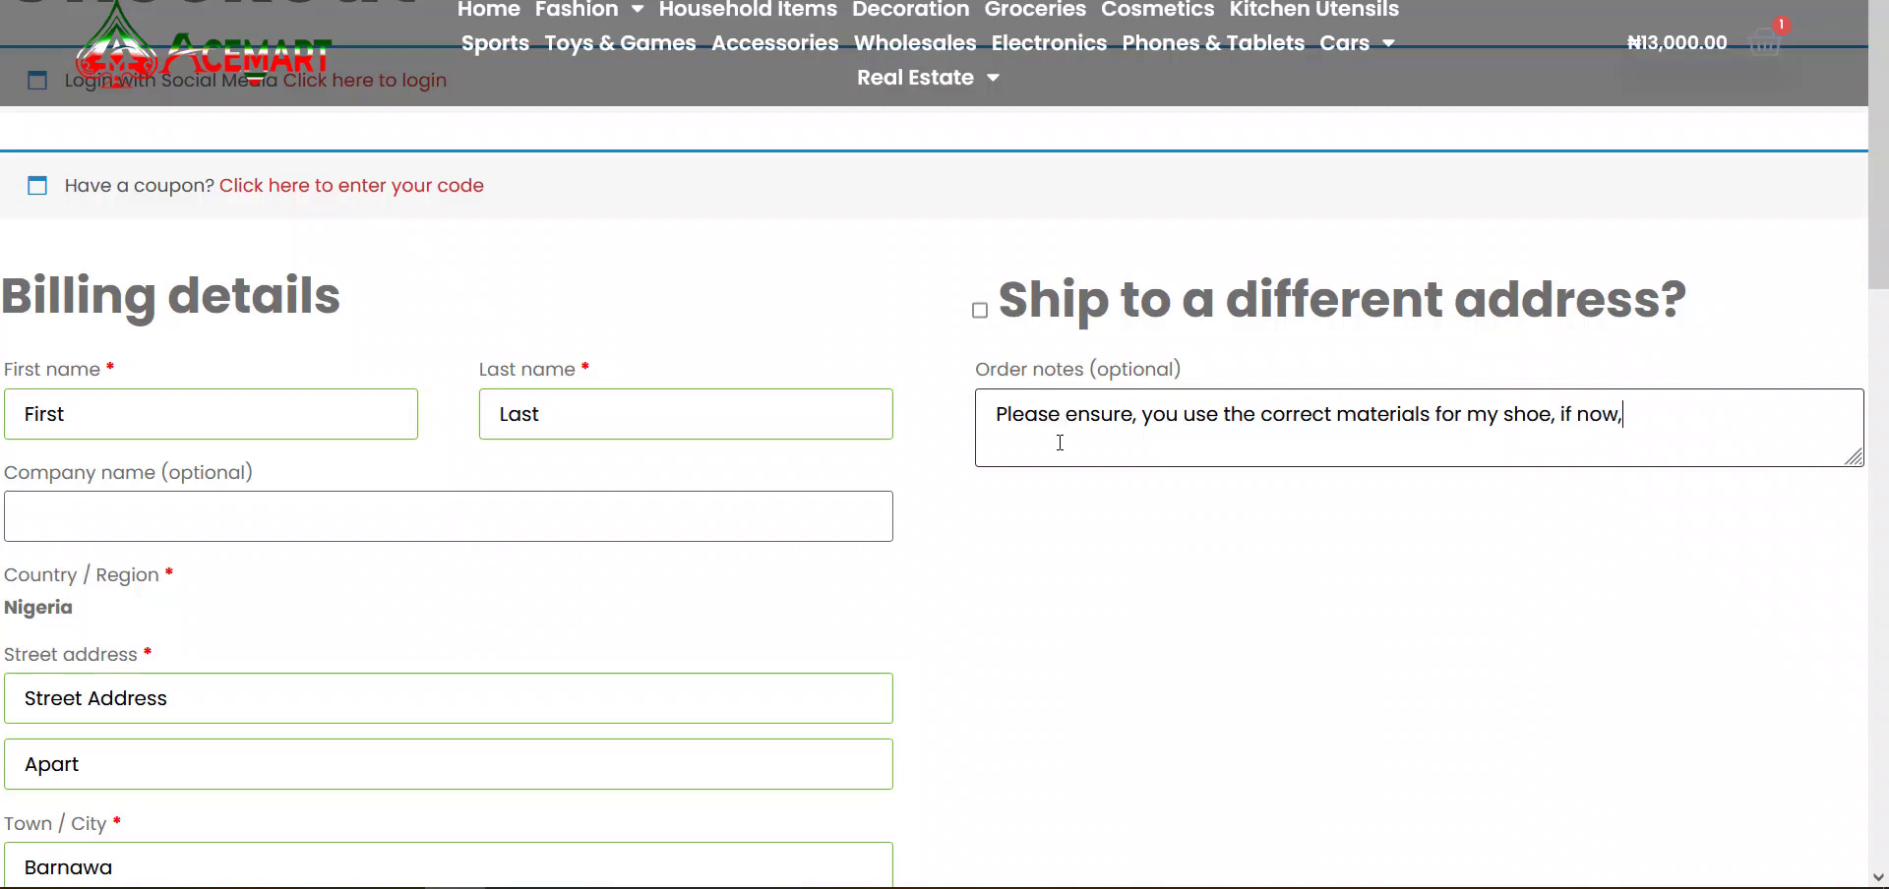
pyautogui.press('BackSpace')
pyautogui.press('BackSpace')
pyautogui.write("t, there'd be p")
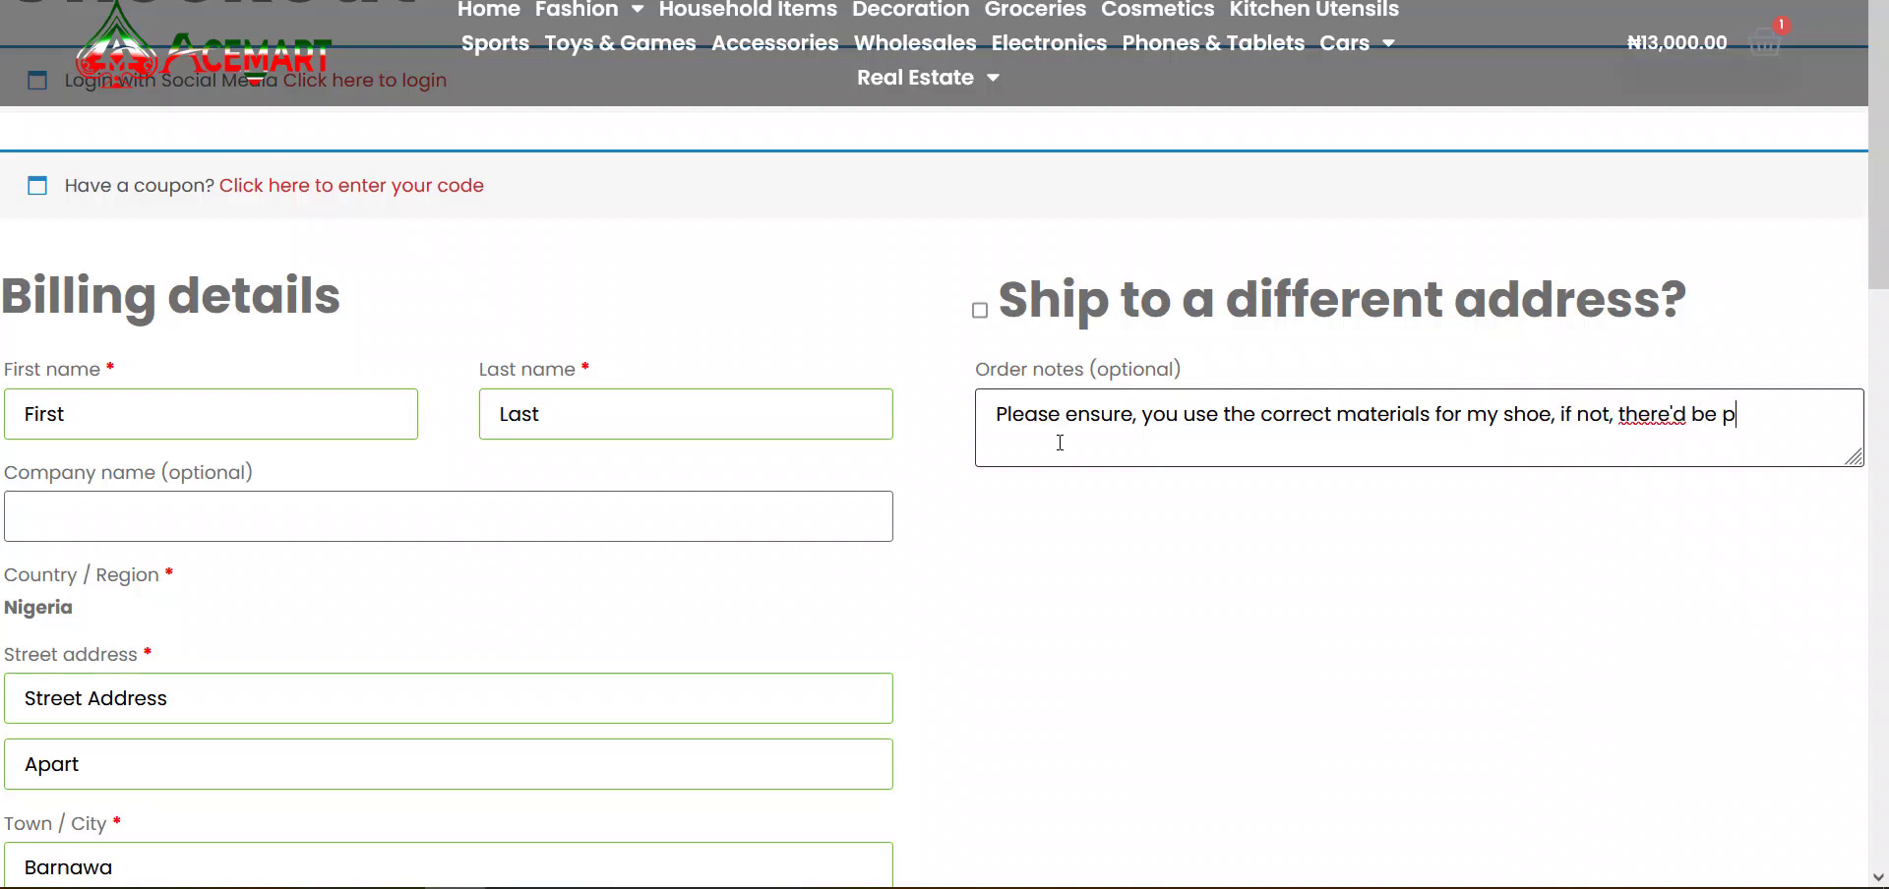
pyautogui.write('roblem.')
# Step: Try to place the order without a shipping method selected
pyautogui.scroll(-15, 1205, 442)
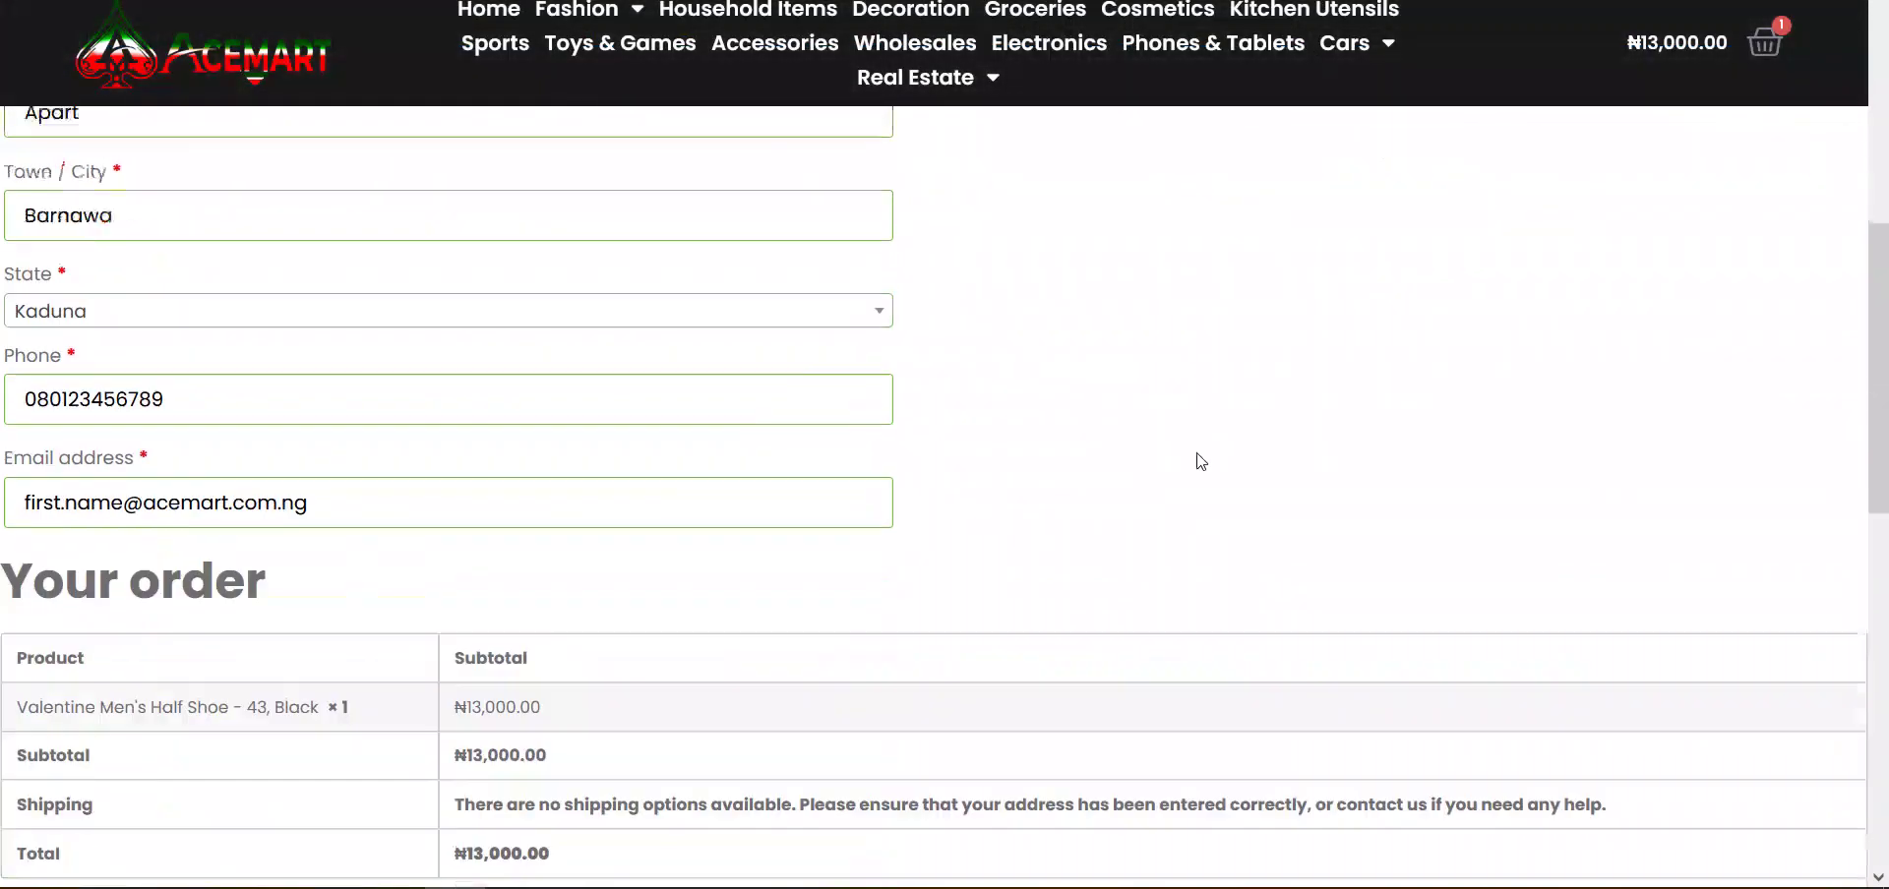
pyautogui.scroll(15, 1244, 586)
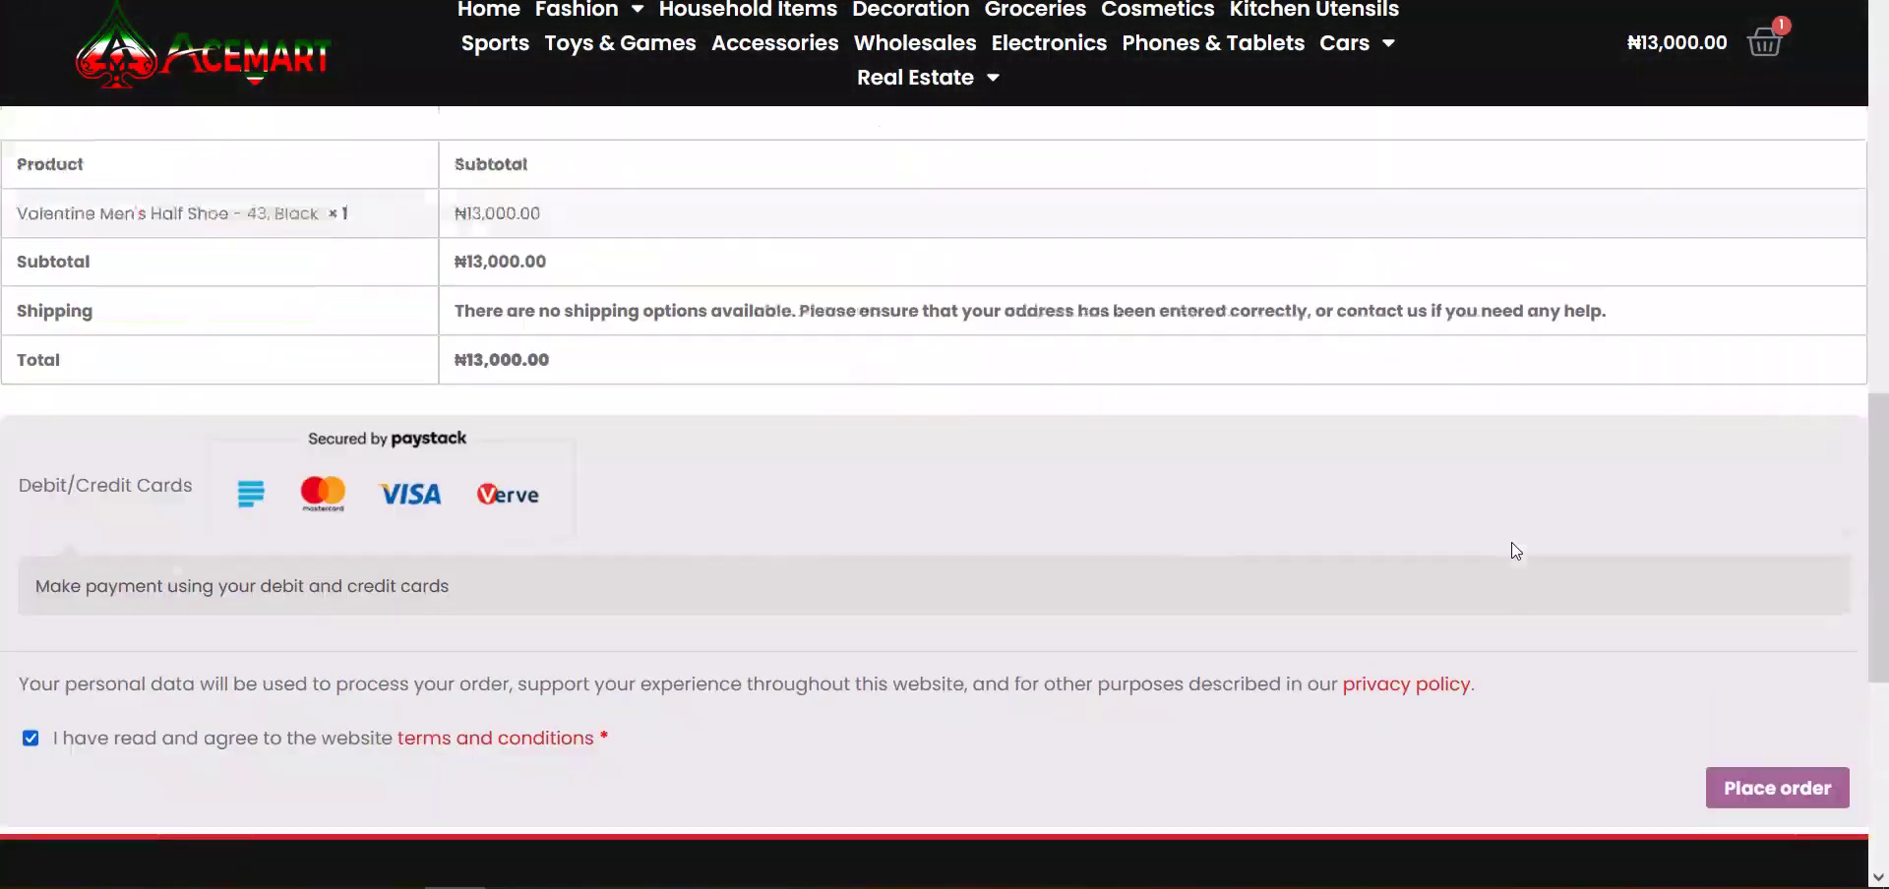
pyautogui.scroll(-7, 1361, 577)
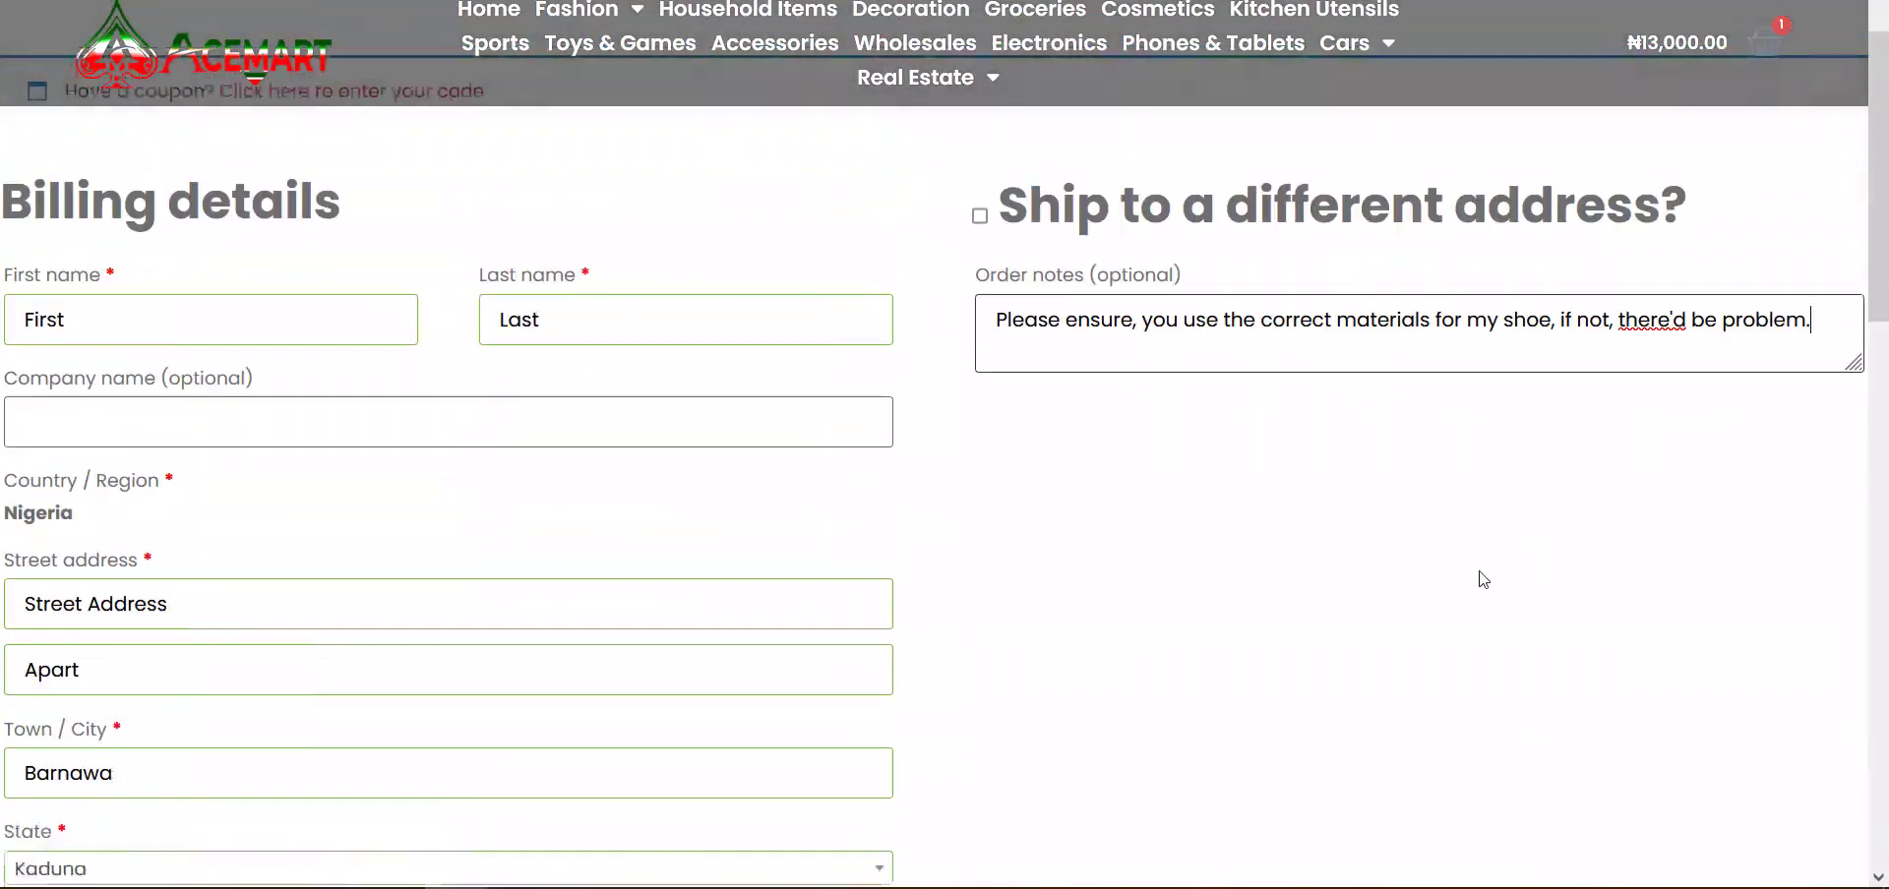
pyautogui.scroll(7, 3, 162)
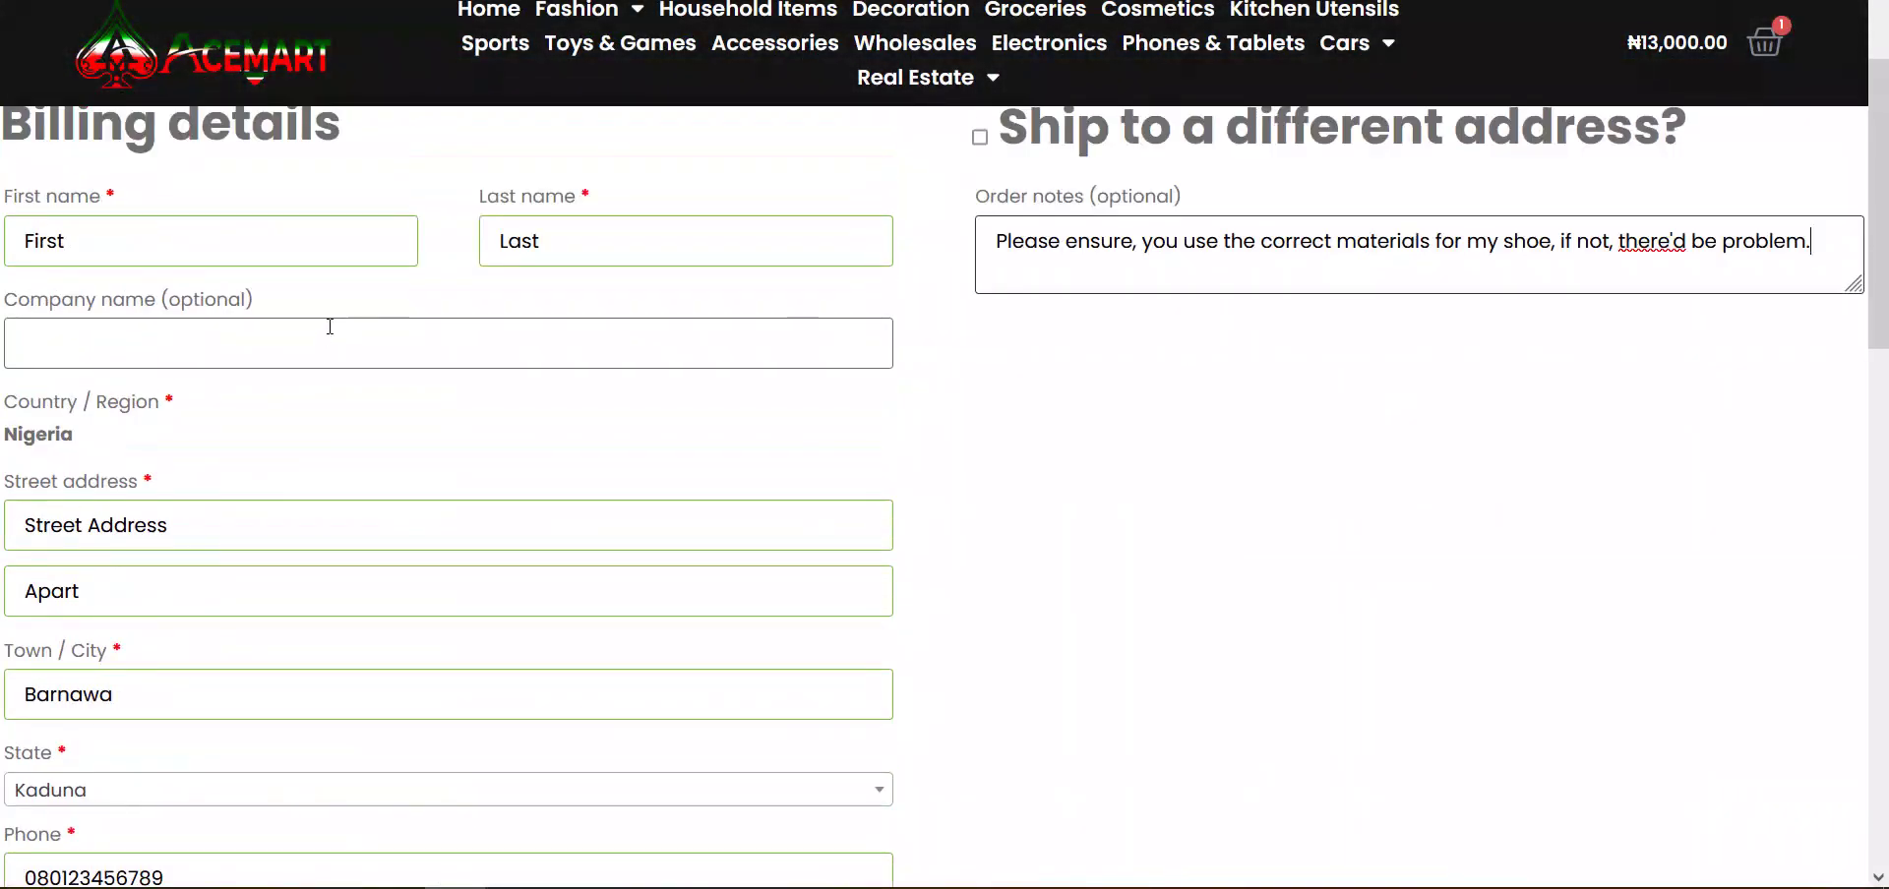
pyautogui.scroll(2, 330, 326)
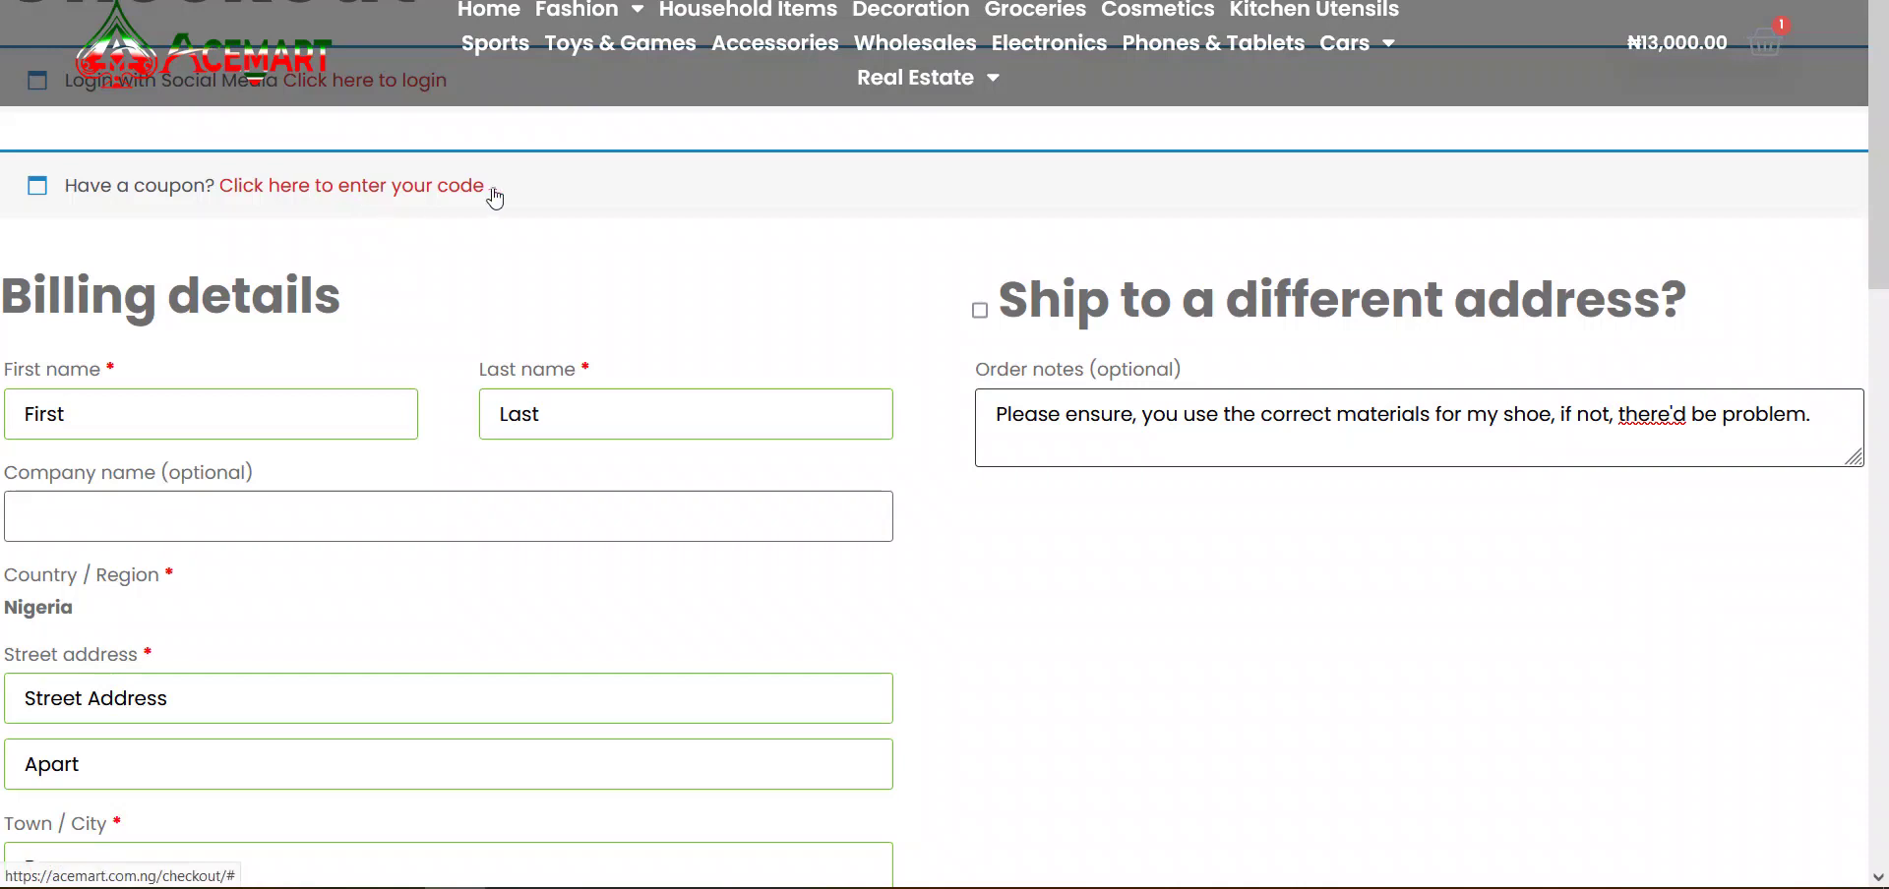
pyautogui.scroll(-5, 1180, 630)
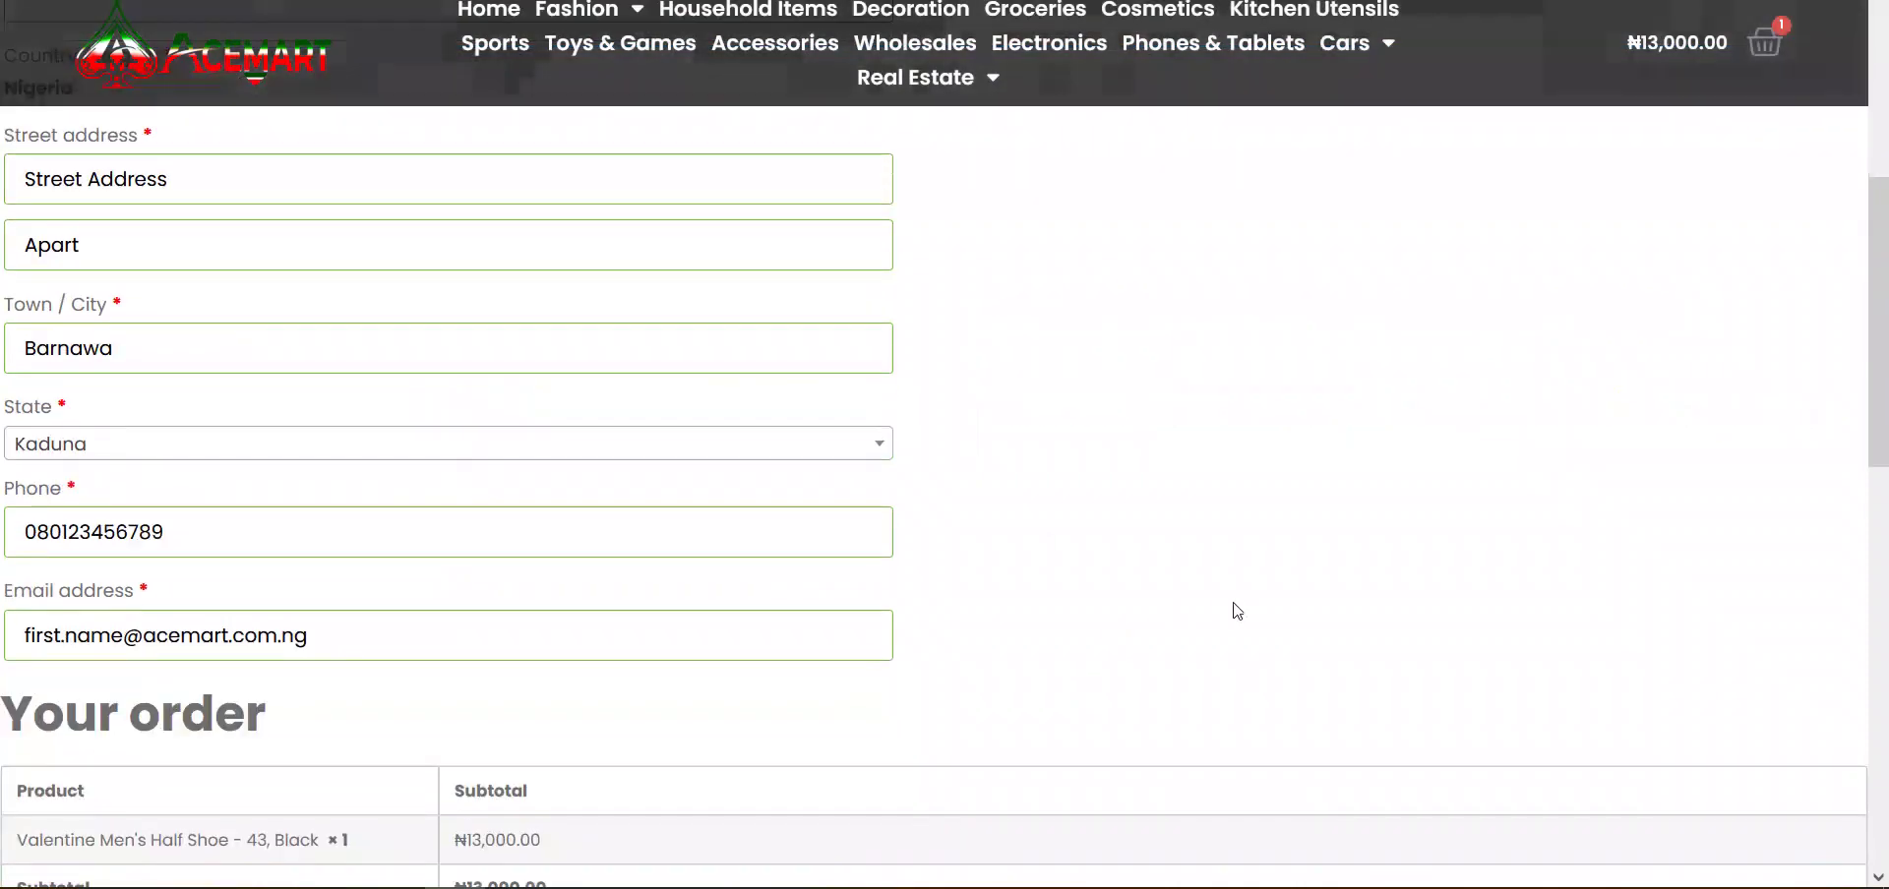
pyautogui.scroll(-9, 1236, 611)
pyautogui.click(1761, 553)
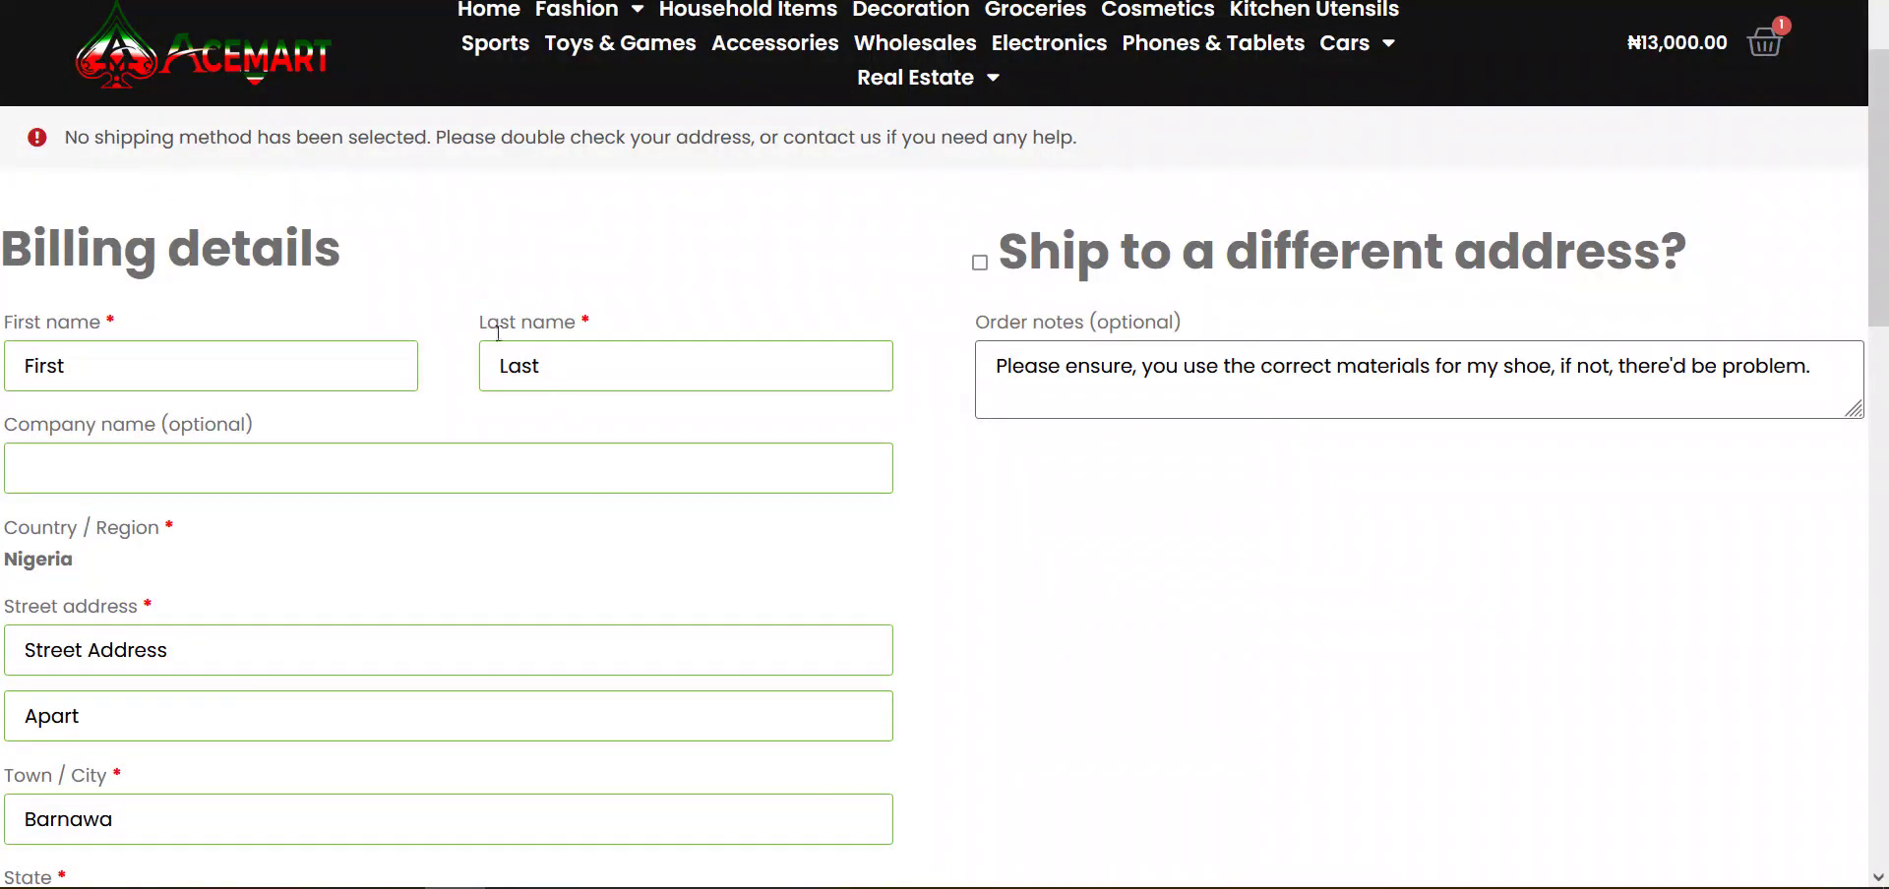
# Step: Scroll through the billing form to review it after the 'No shipping method has been selected' error
pyautogui.scroll(-9, 541, 295)
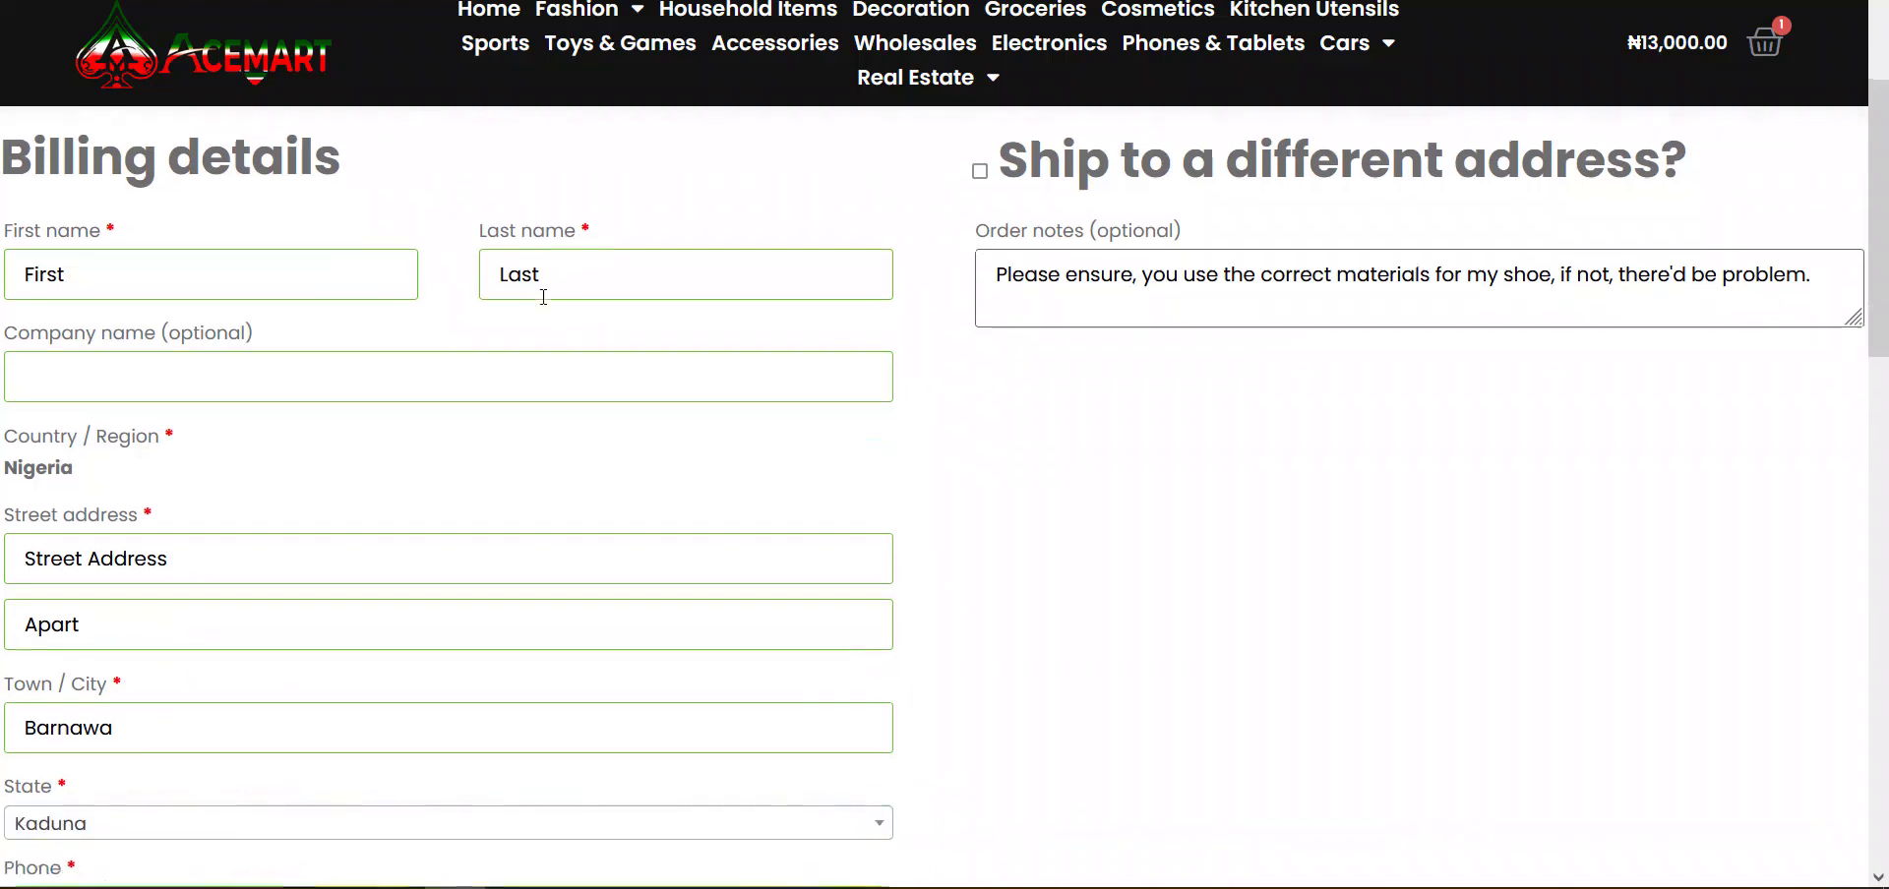
pyautogui.scroll(-1, 543, 297)
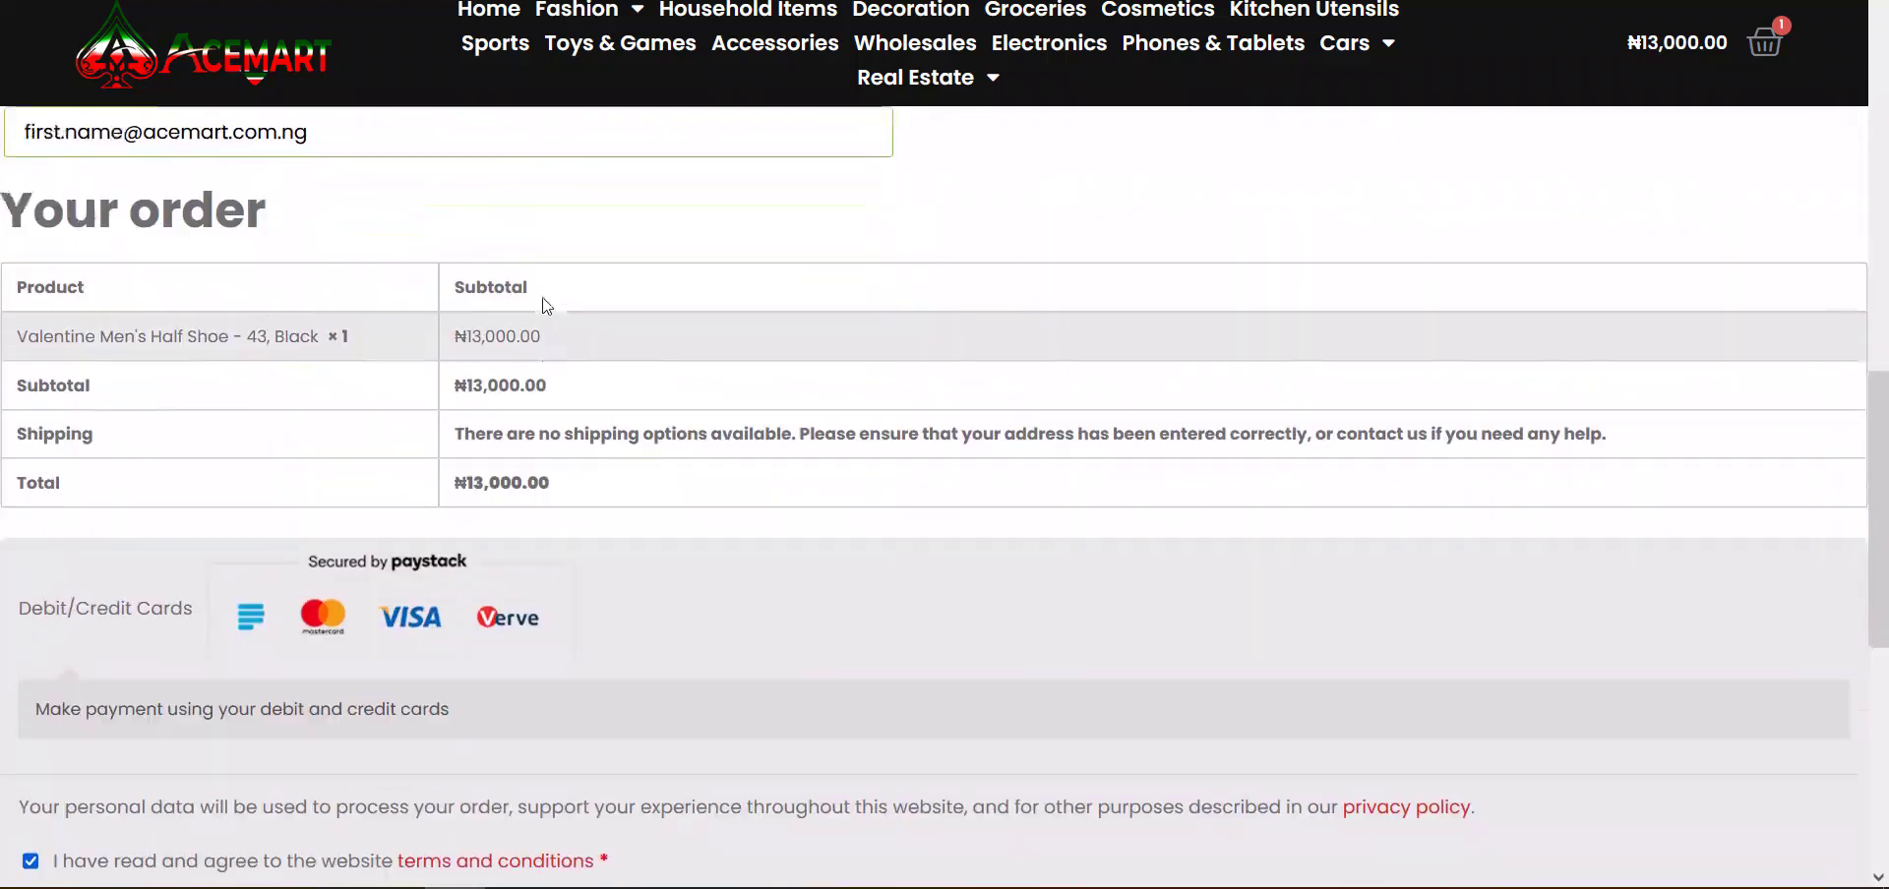
pyautogui.scroll(6, 543, 297)
pyautogui.scroll(1, 544, 298)
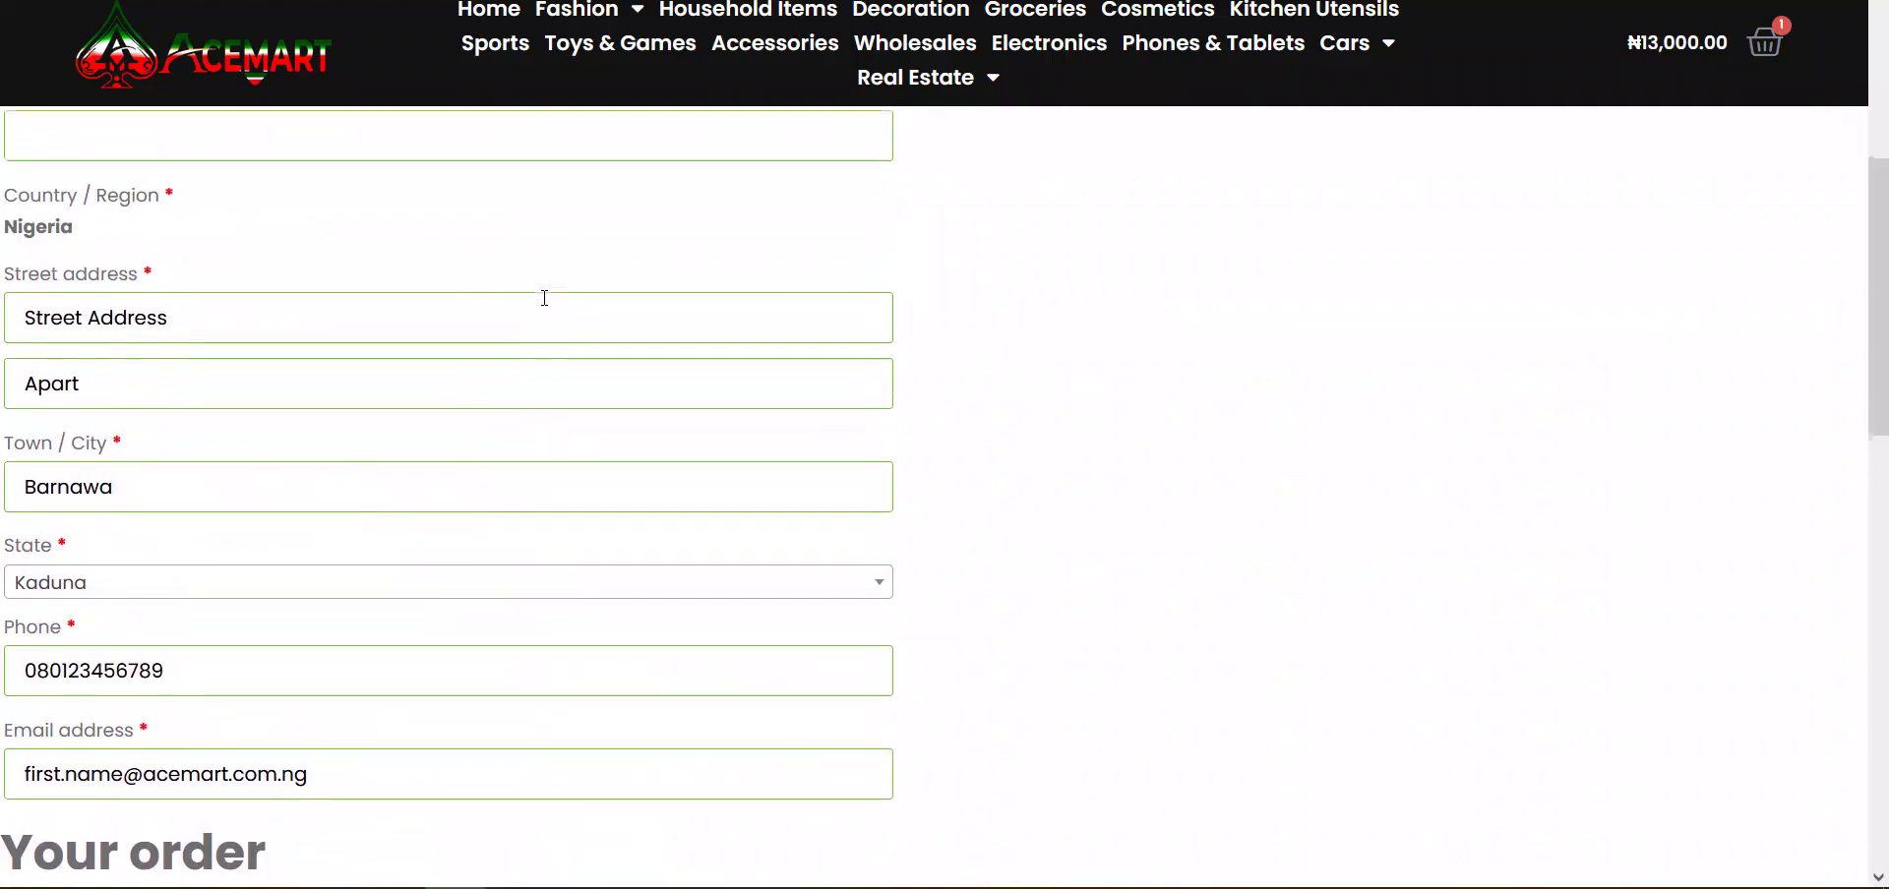
pyautogui.scroll(-7, 200, 444)
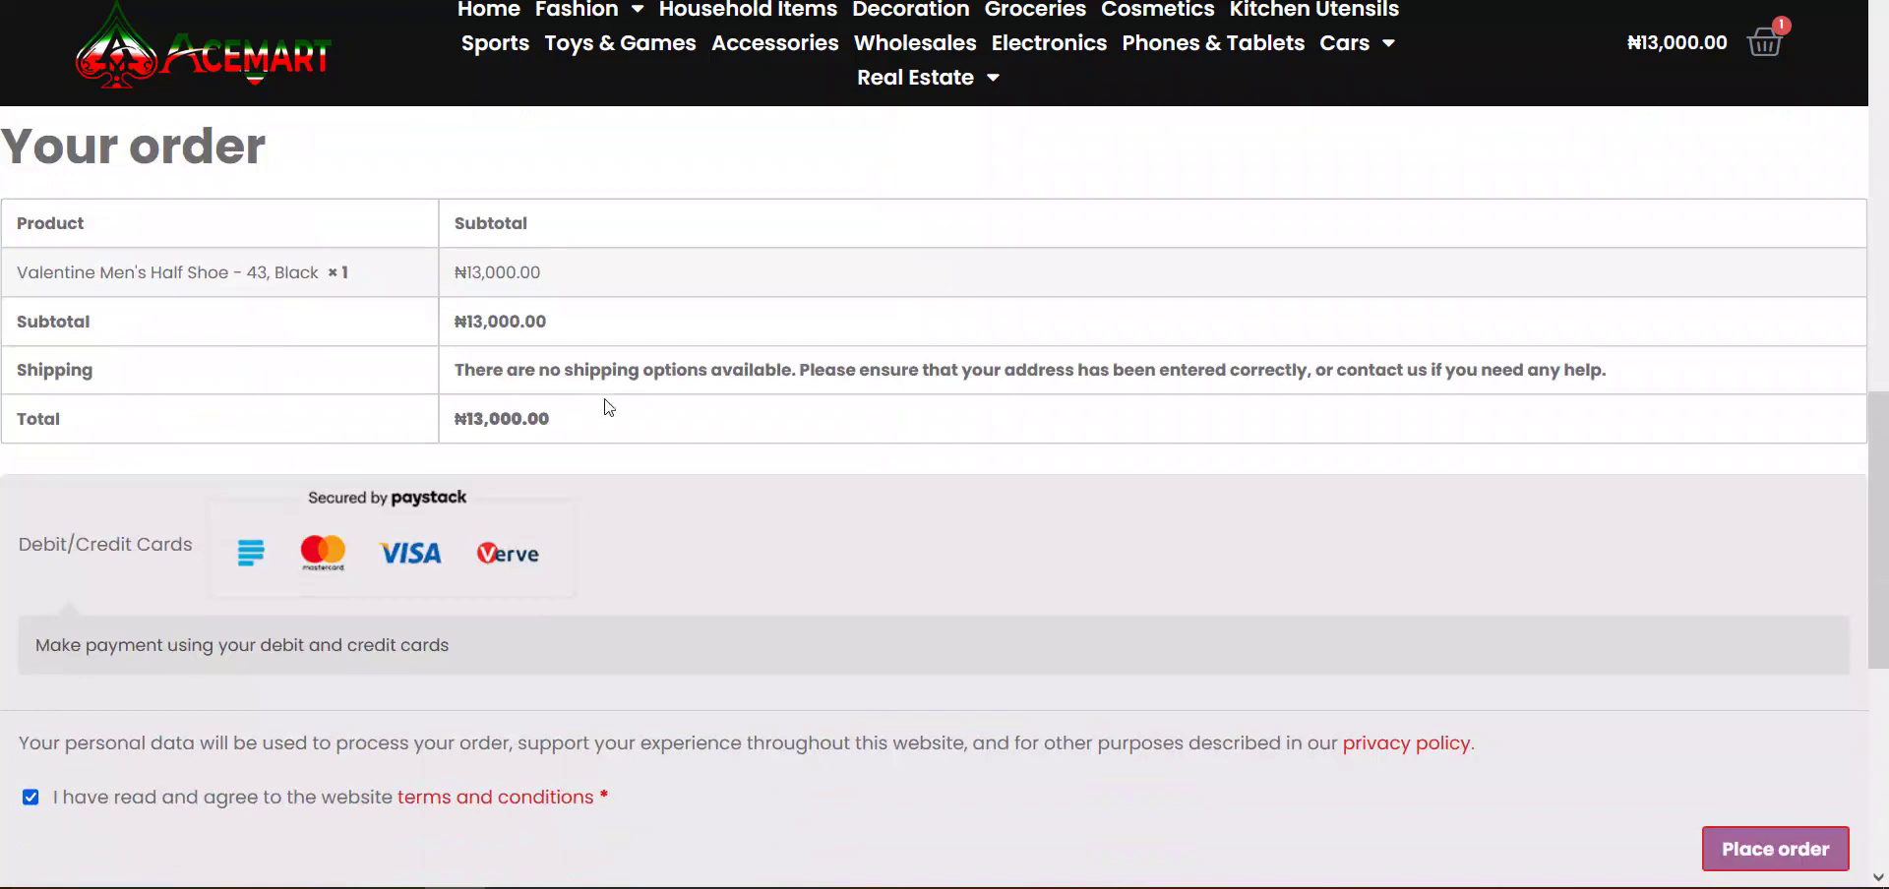
pyautogui.scroll(7, 384, 422)
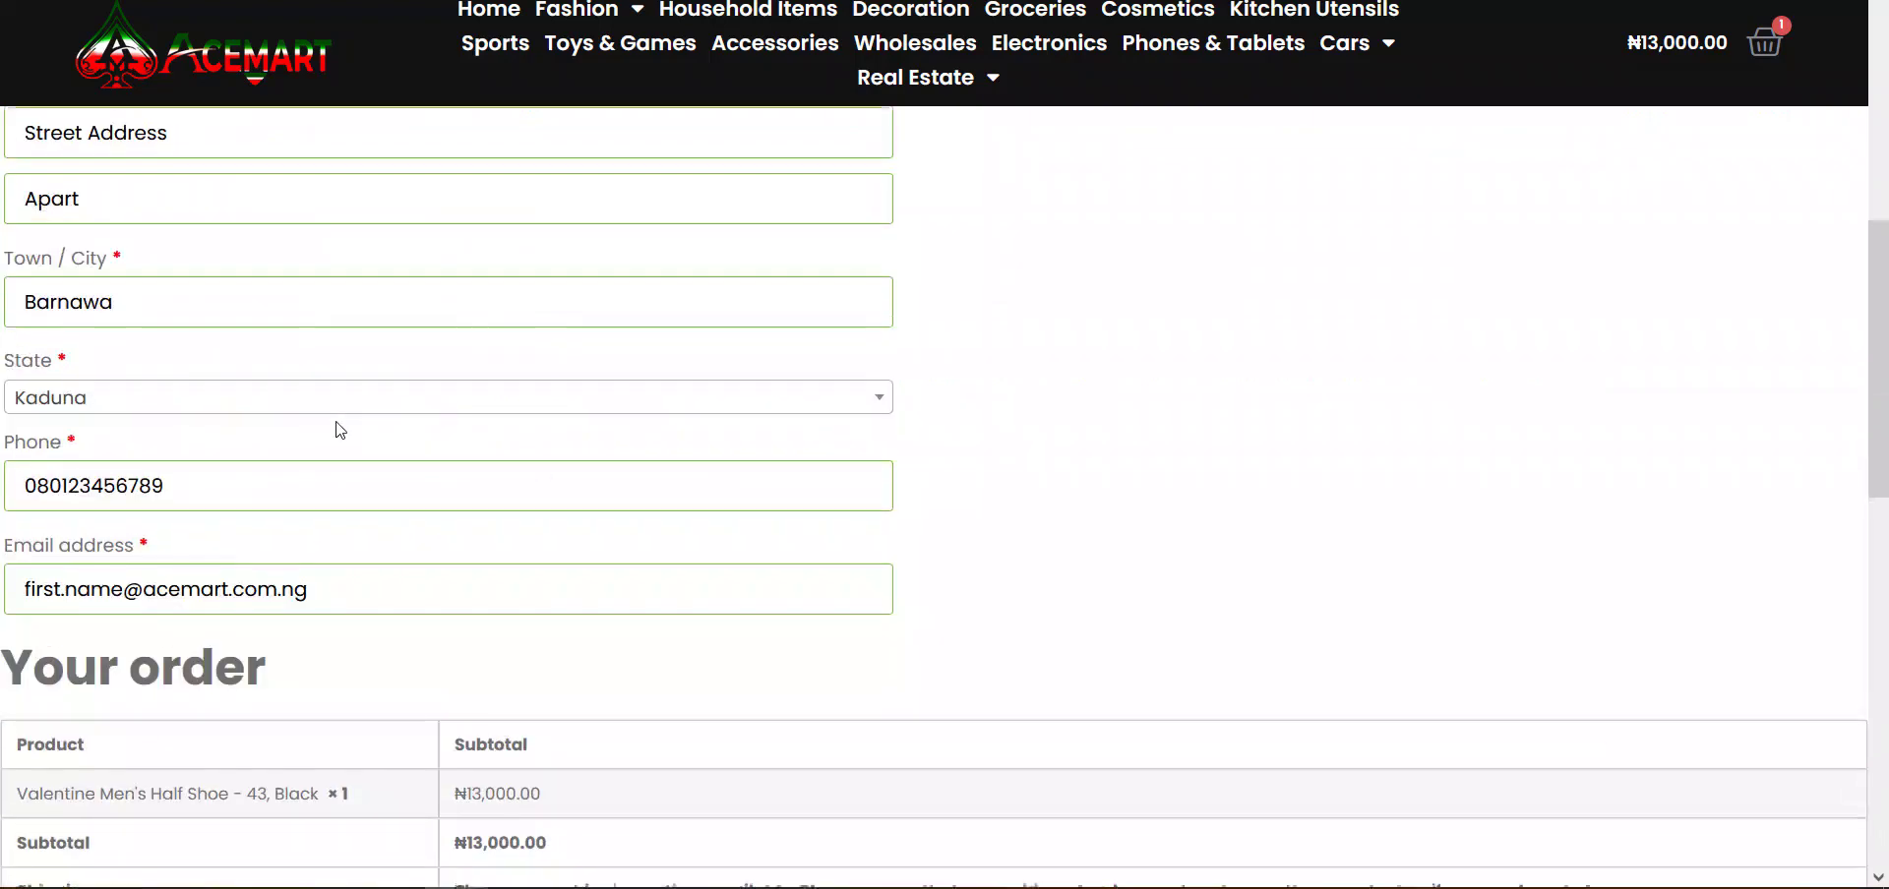
pyautogui.scroll(3, 338, 426)
pyautogui.scroll(-5, 337, 426)
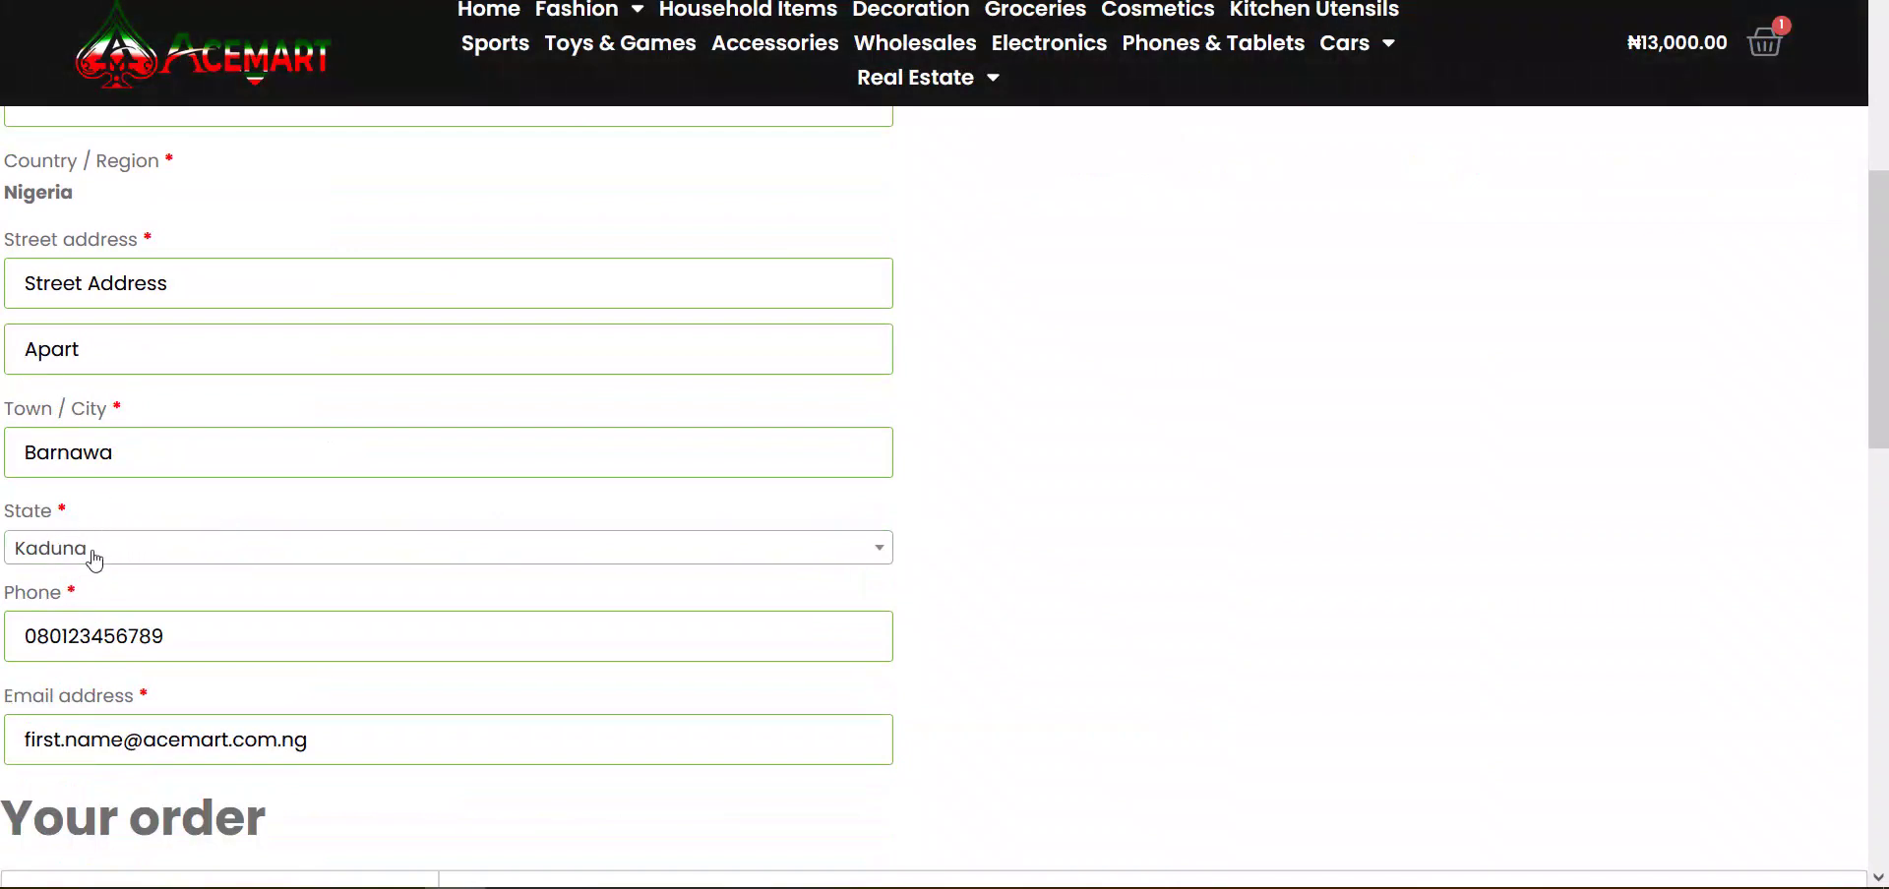
# Step: Change the billing state to Lagos and the town from Barnawa to Ikeja
pyautogui.click(88, 550)
pyautogui.scroll(-3, 173, 489)
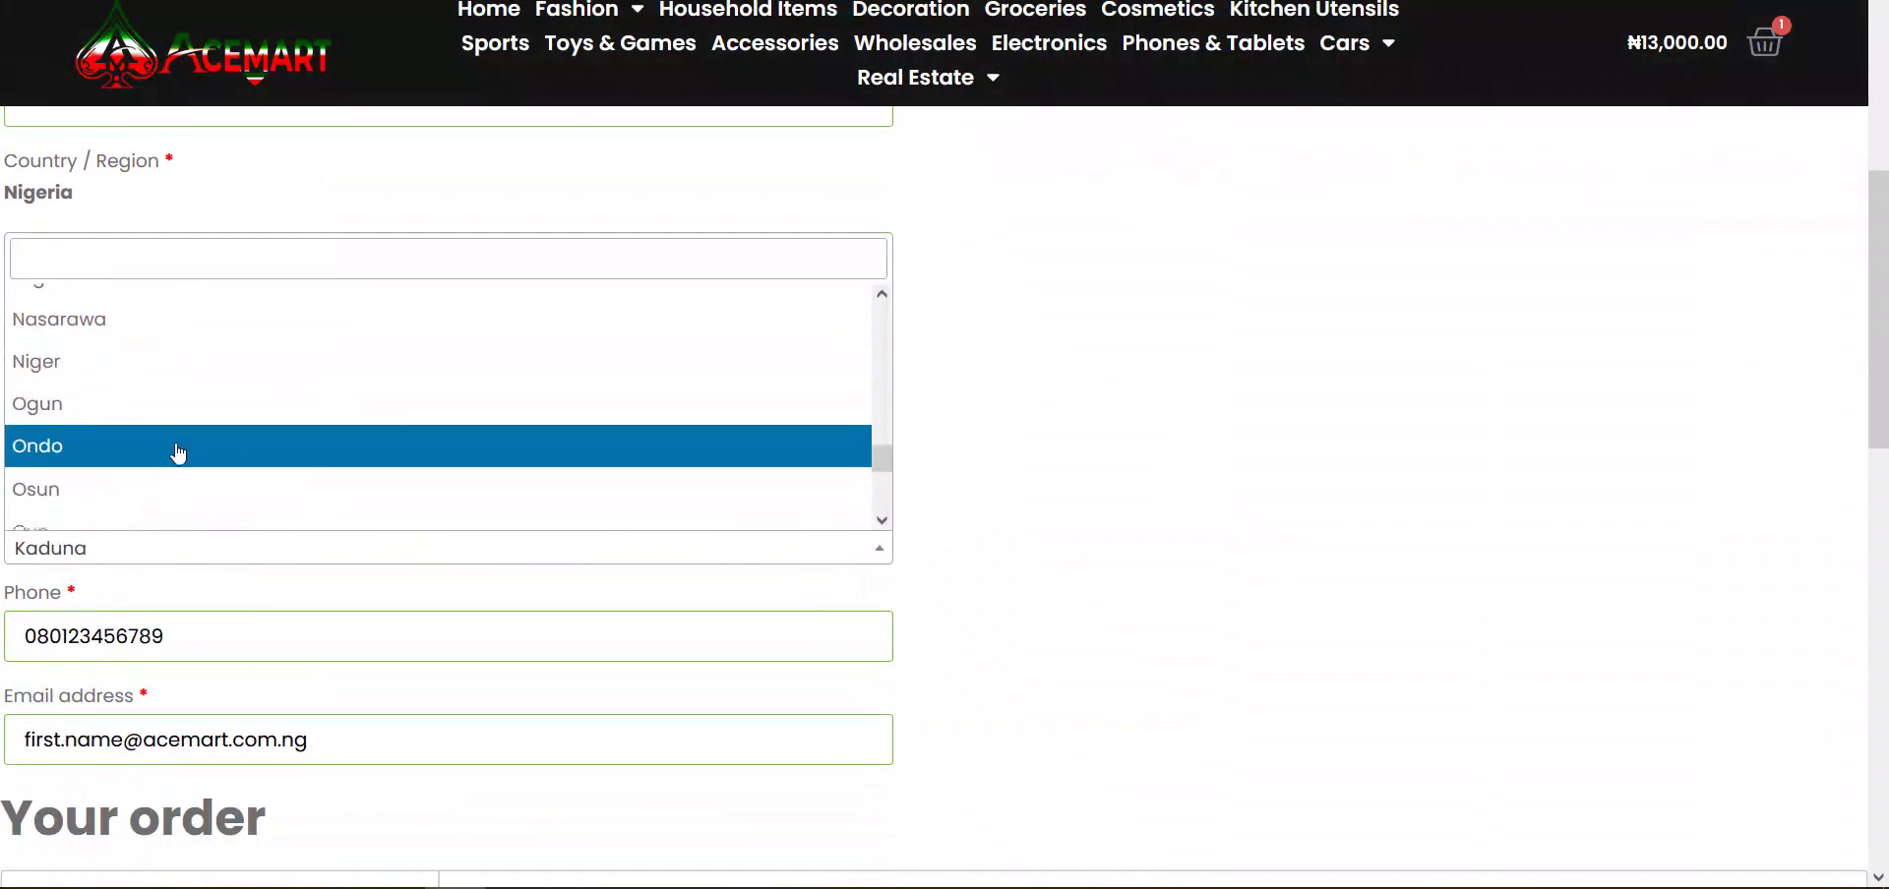
pyautogui.scroll(2, 177, 387)
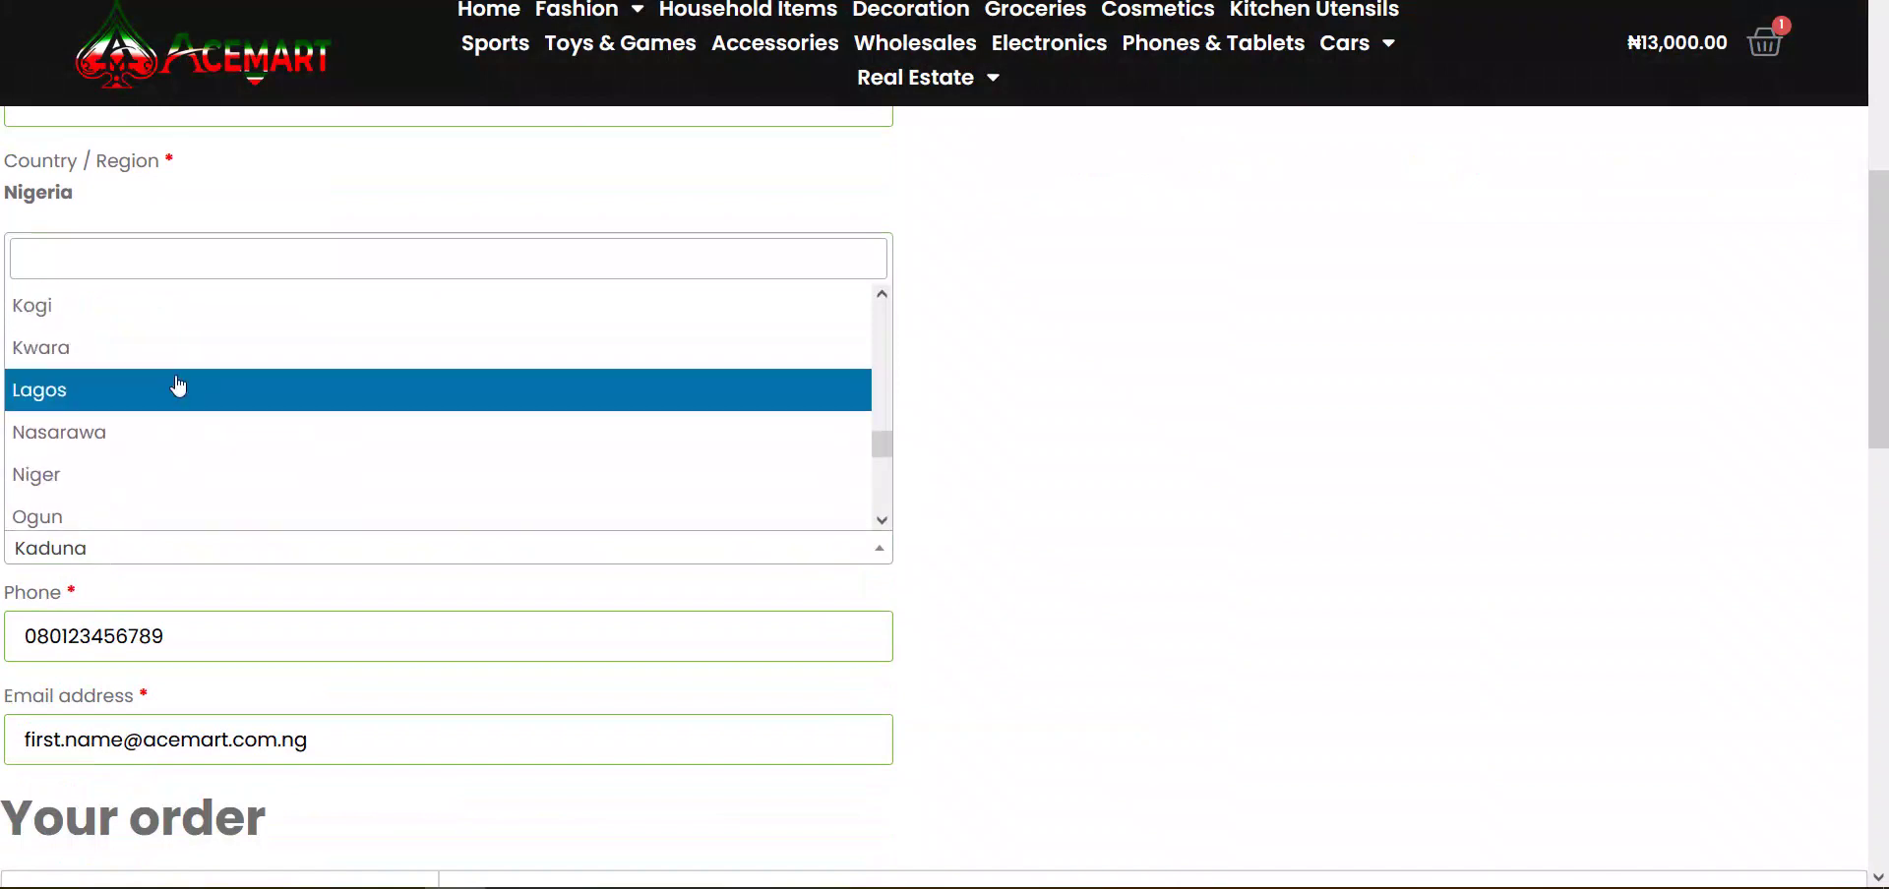
pyautogui.click(156, 394)
pyautogui.doubleClick(103, 452)
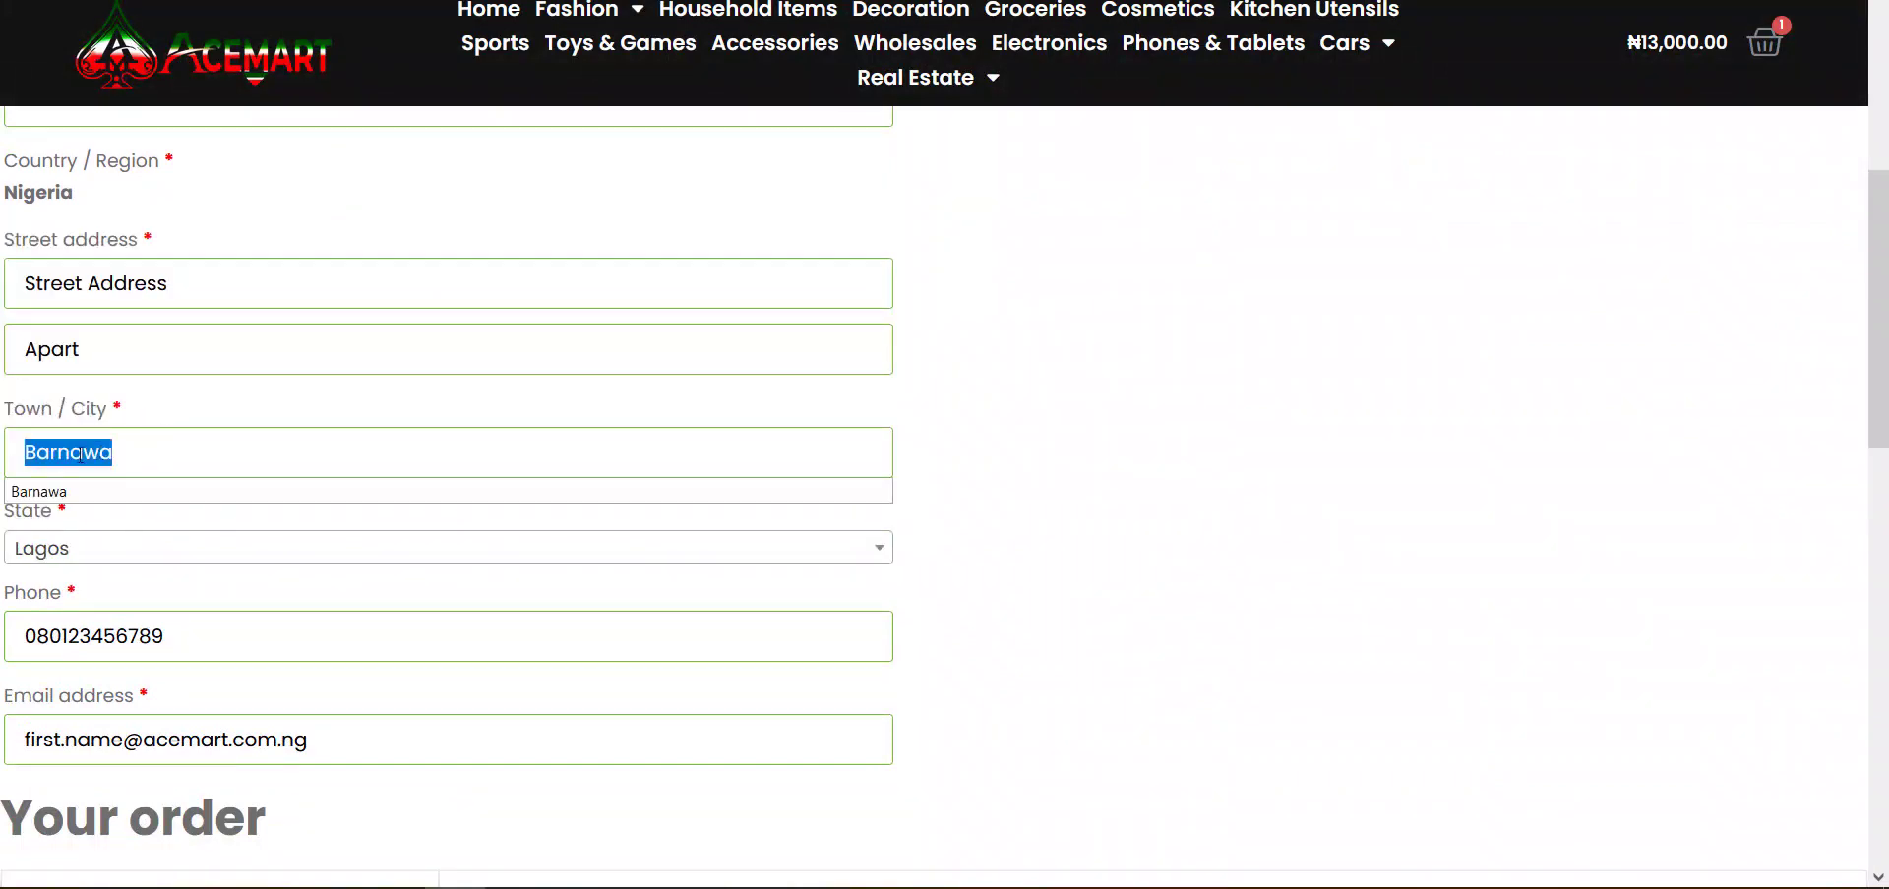
pyautogui.write('Ikeja')
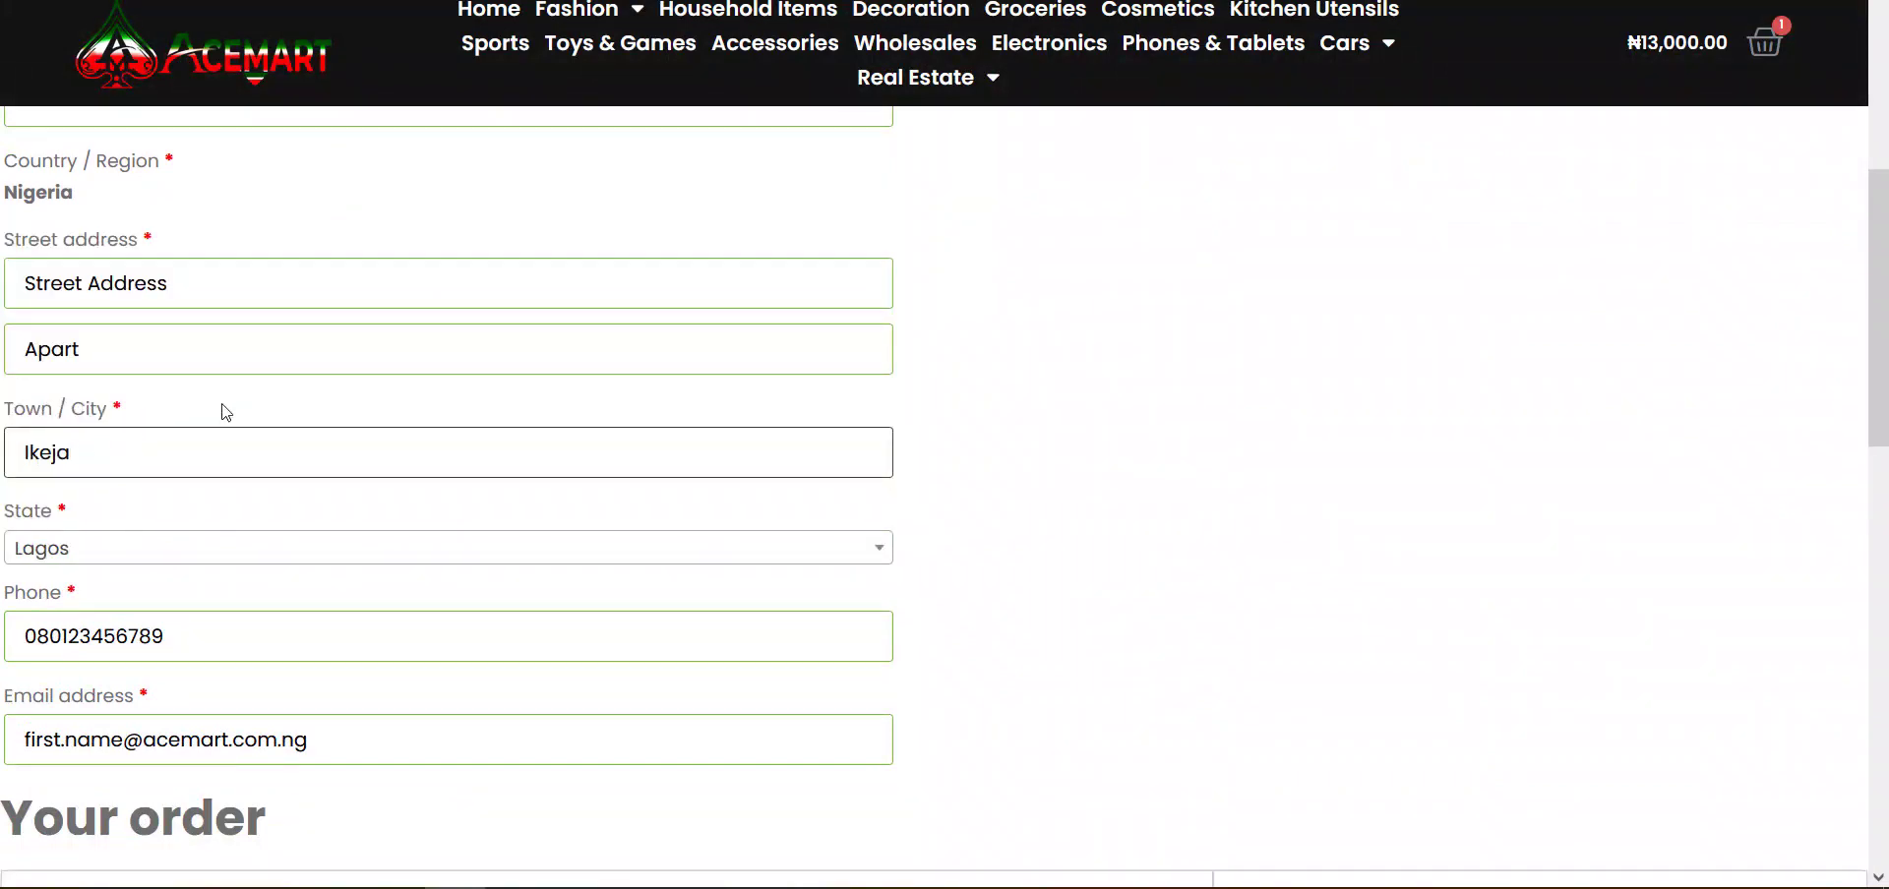
# Step: Place the ₦15,000.00 order with ₦2,000 flat-rate shipping
pyautogui.scroll(-9, 1227, 743)
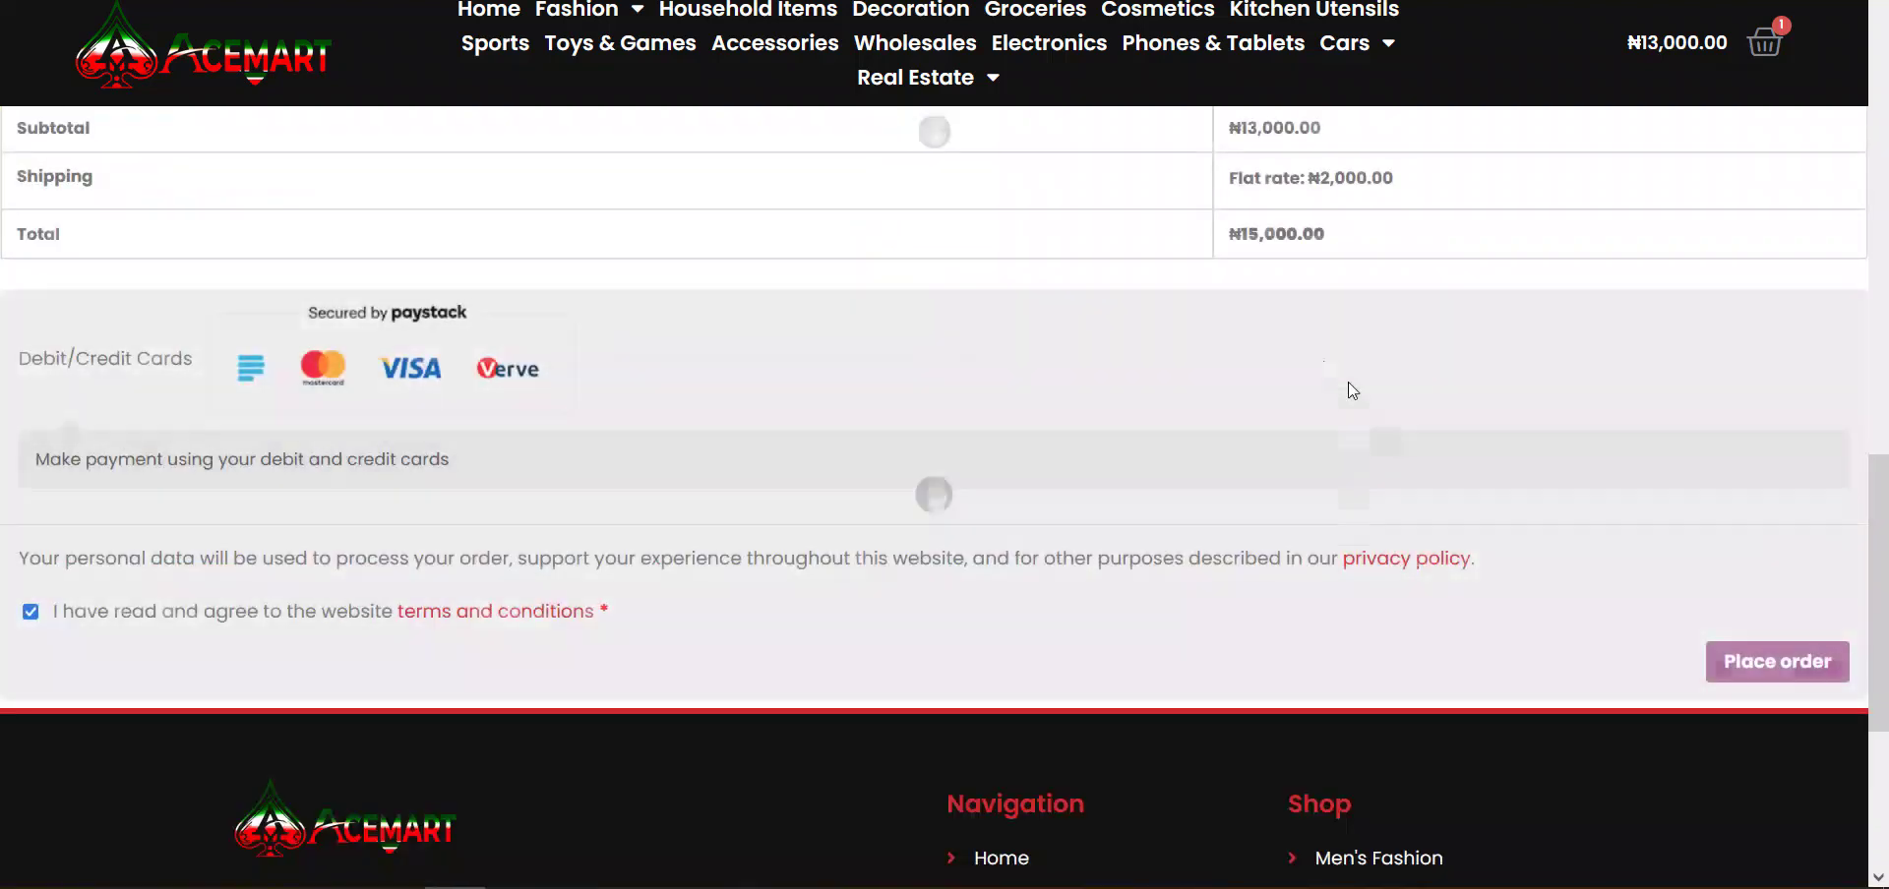
pyautogui.scroll(1, 1289, 315)
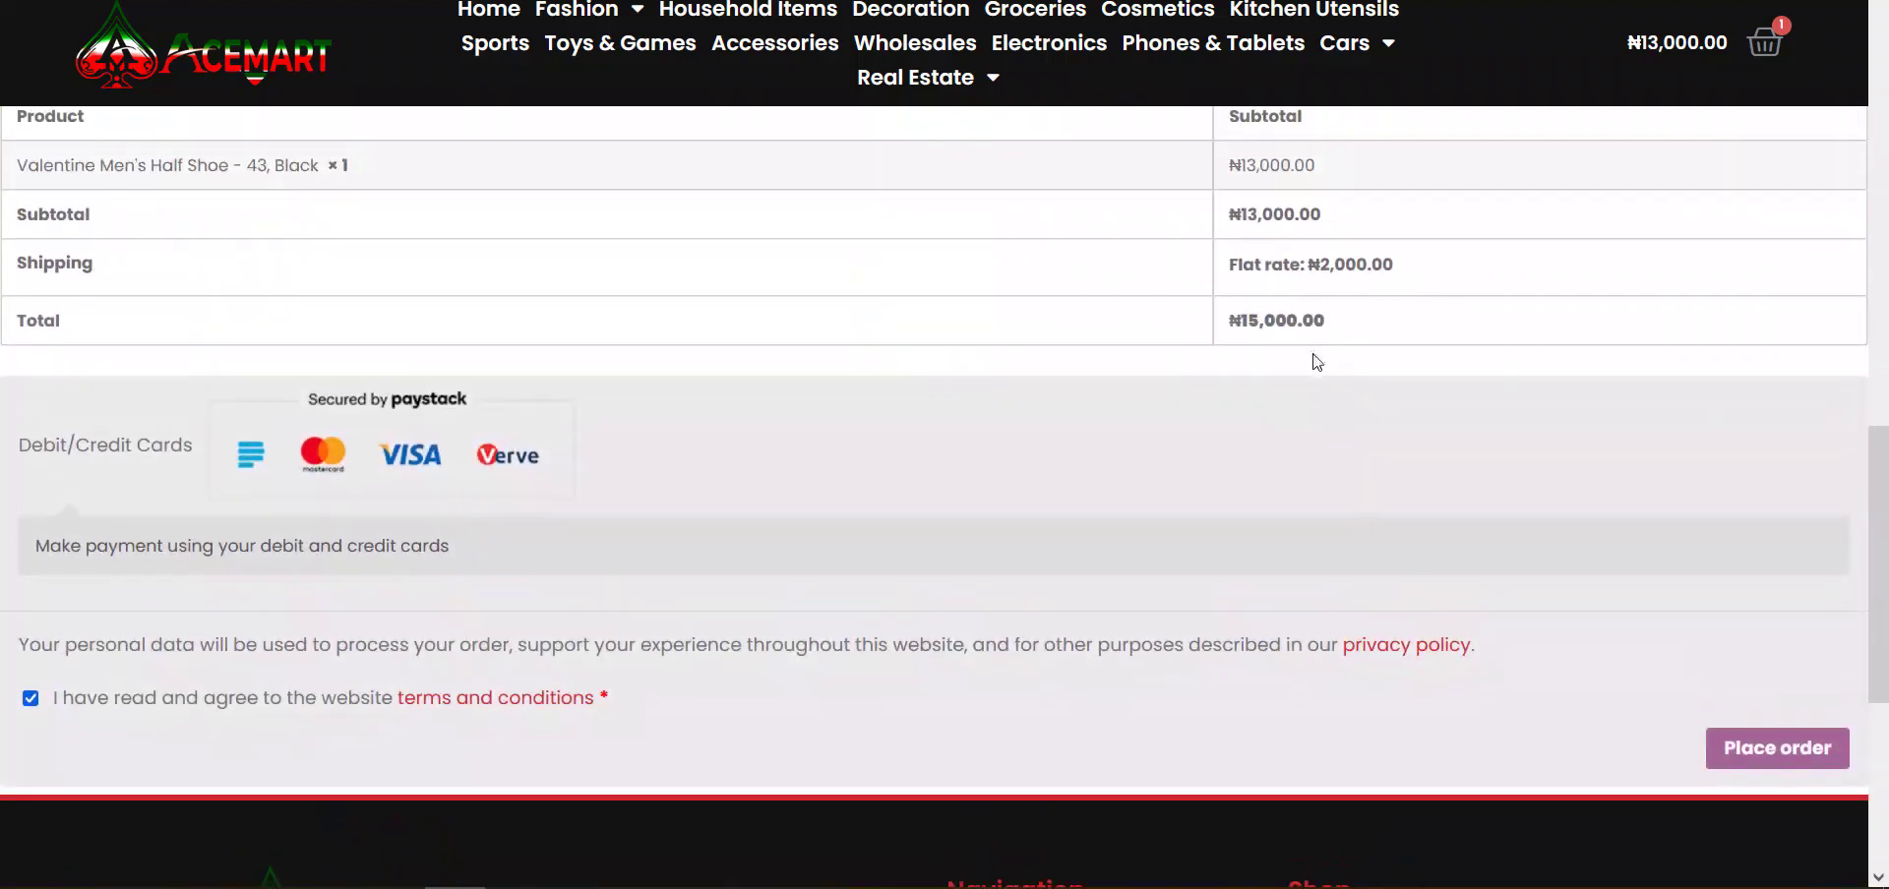
pyautogui.click(1757, 746)
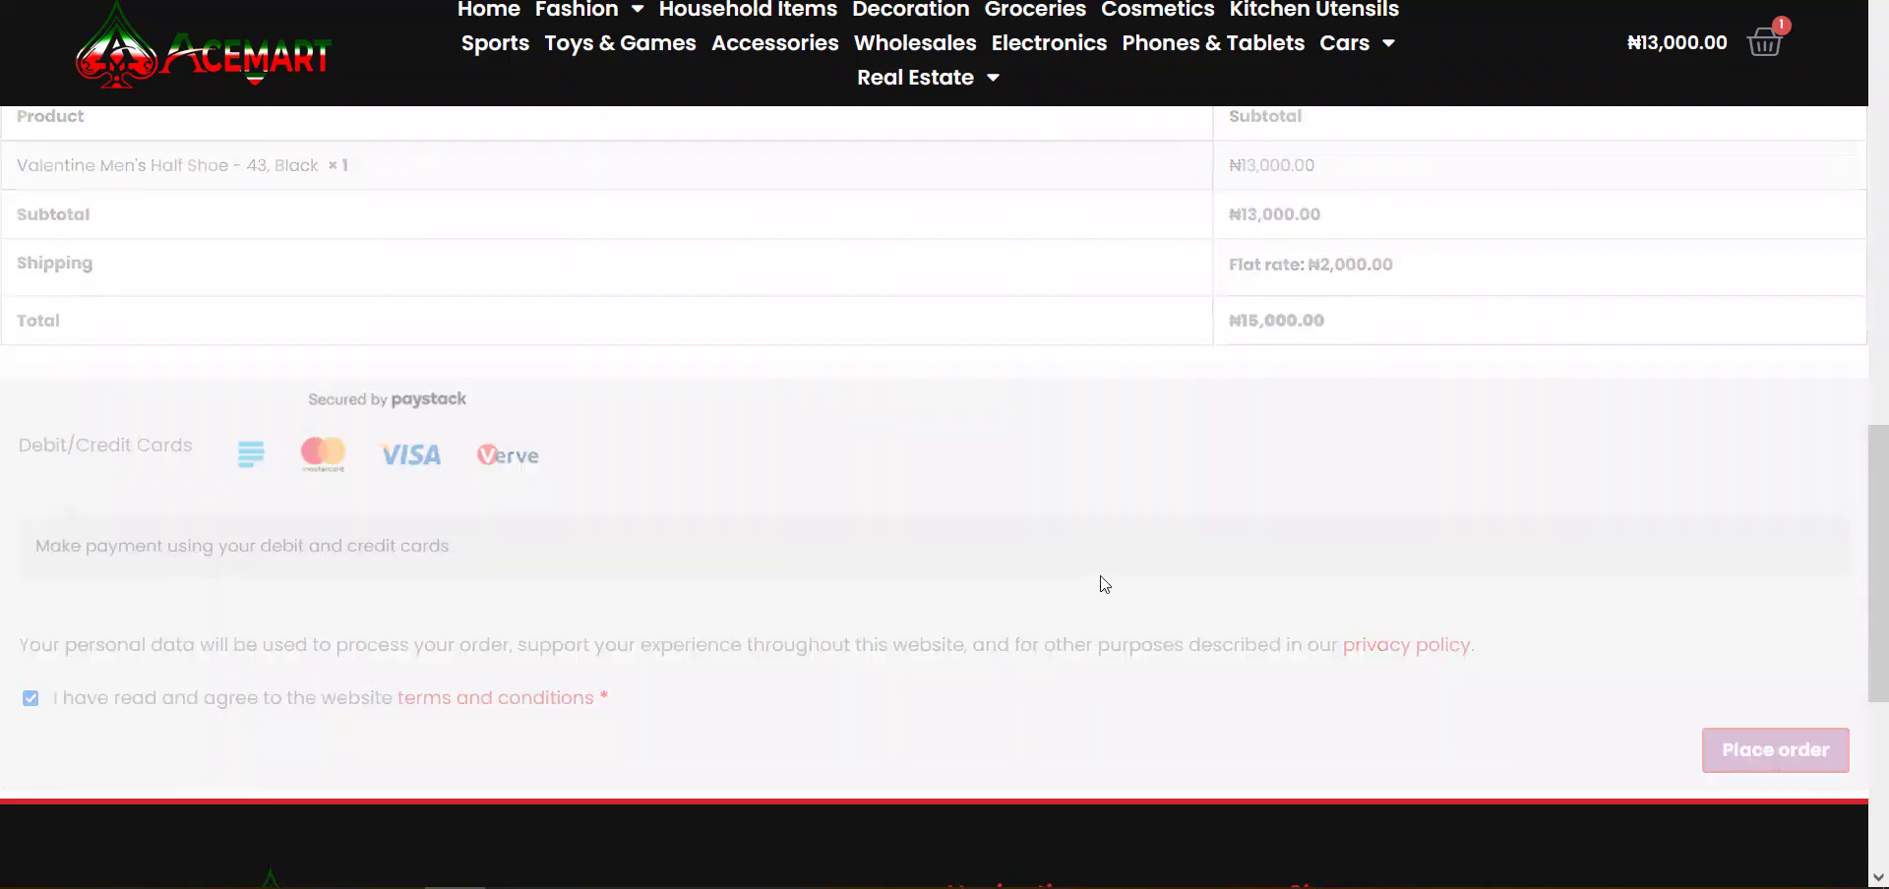
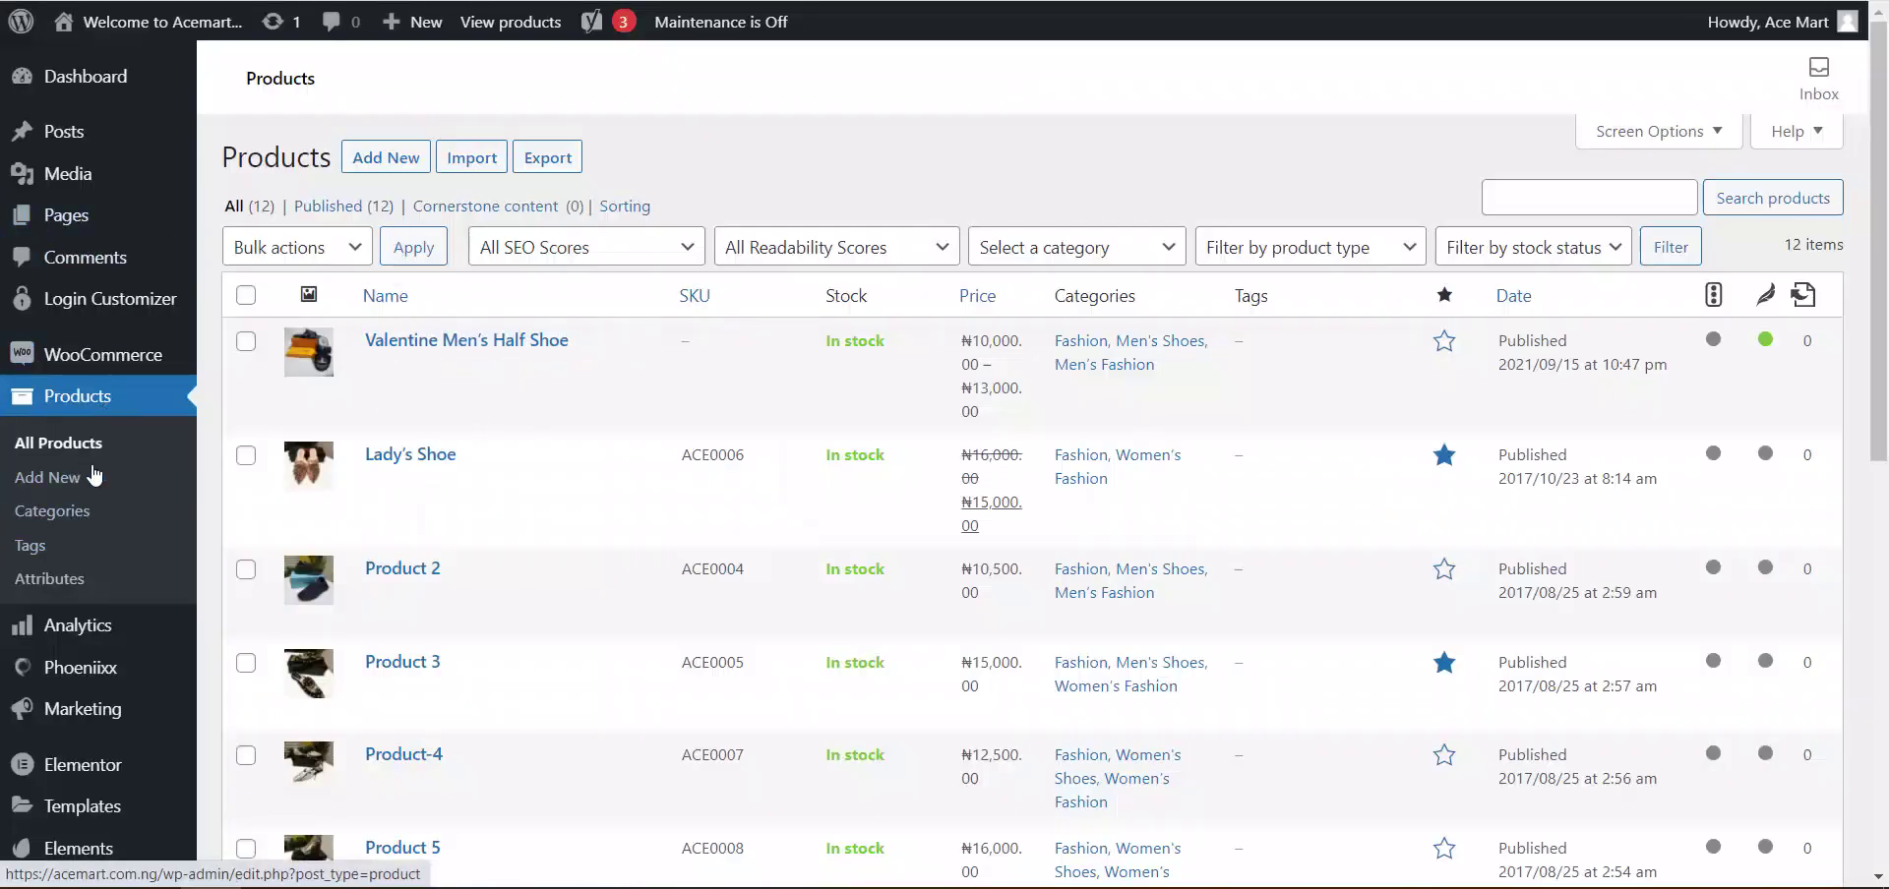
# Step: Trash the Valentine Men's Half Shoe product with the Move to Trash bulk action, leaving 11 products
pyautogui.moveTo(116, 361)
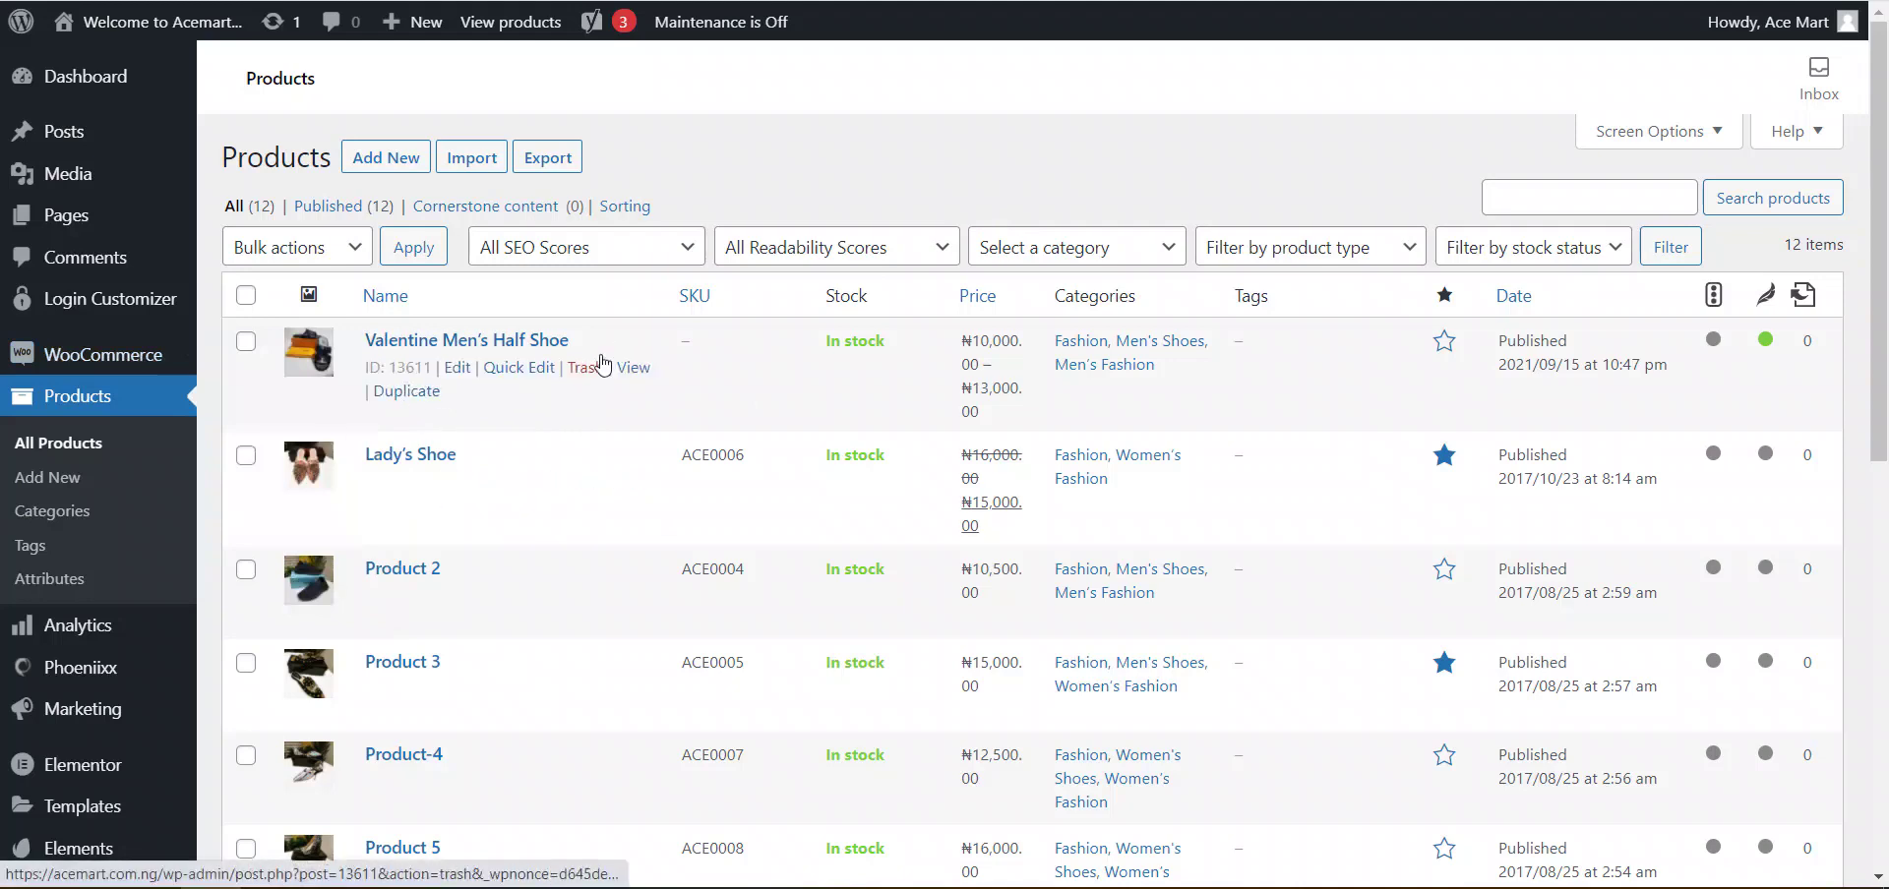
pyautogui.click(248, 344)
pyautogui.click(288, 259)
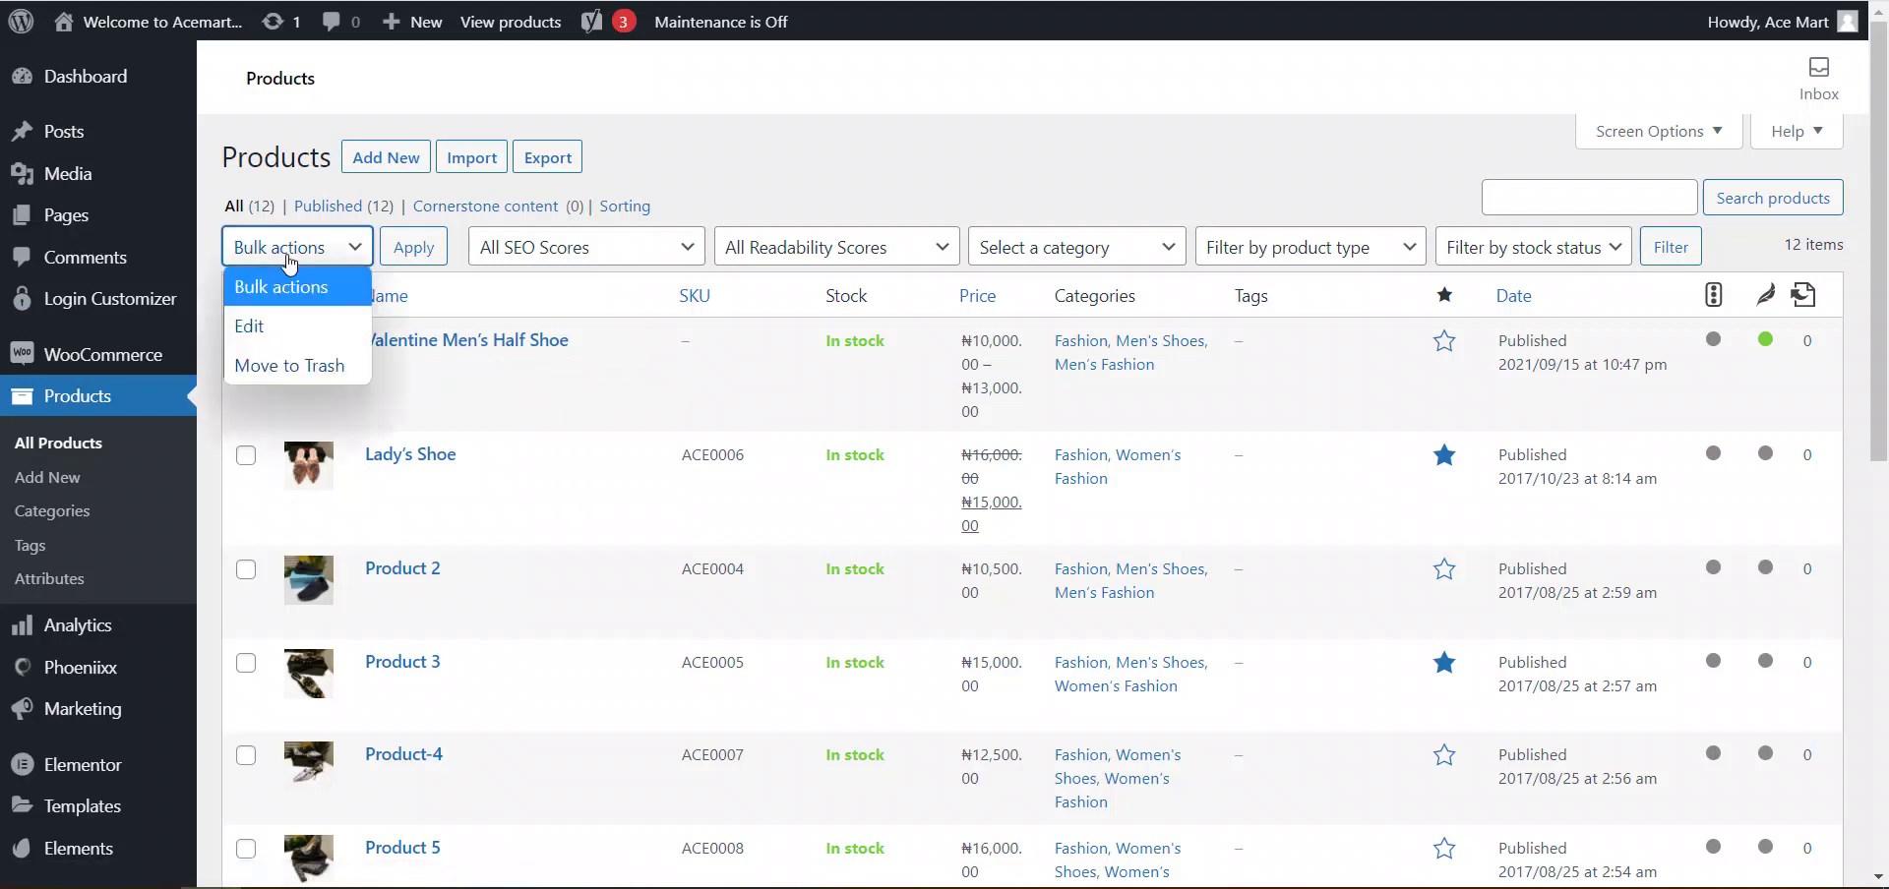
pyautogui.click(735, 158)
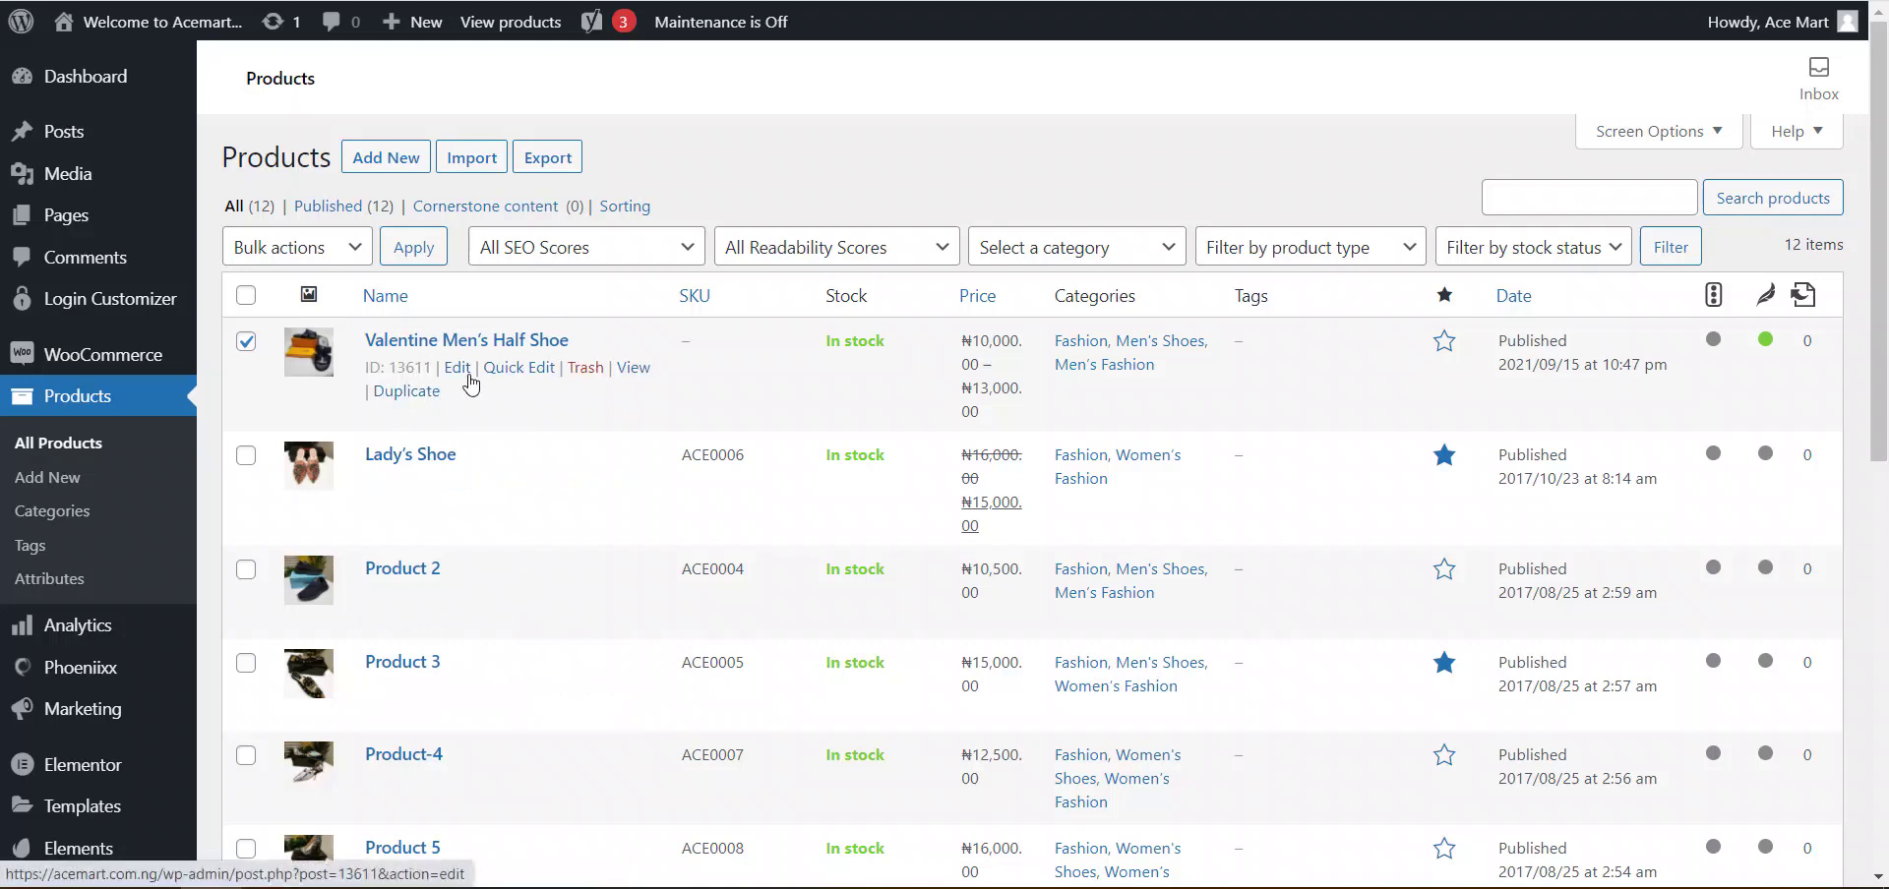
pyautogui.click(334, 250)
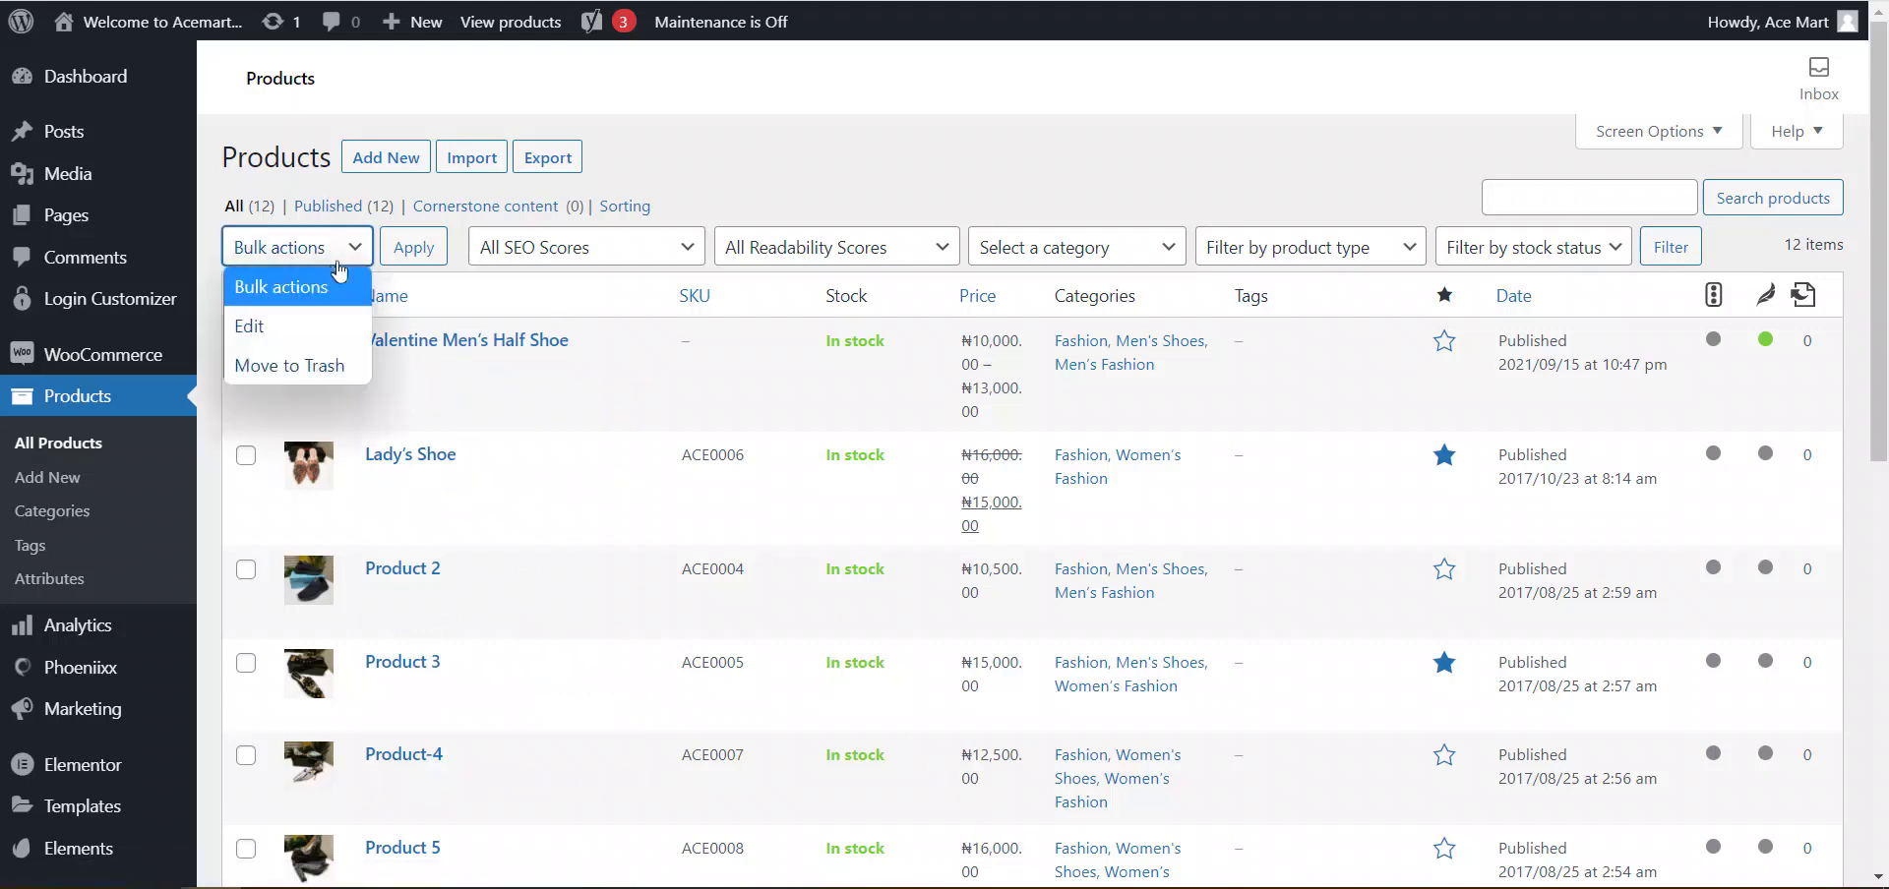
pyautogui.click(330, 364)
pyautogui.click(412, 258)
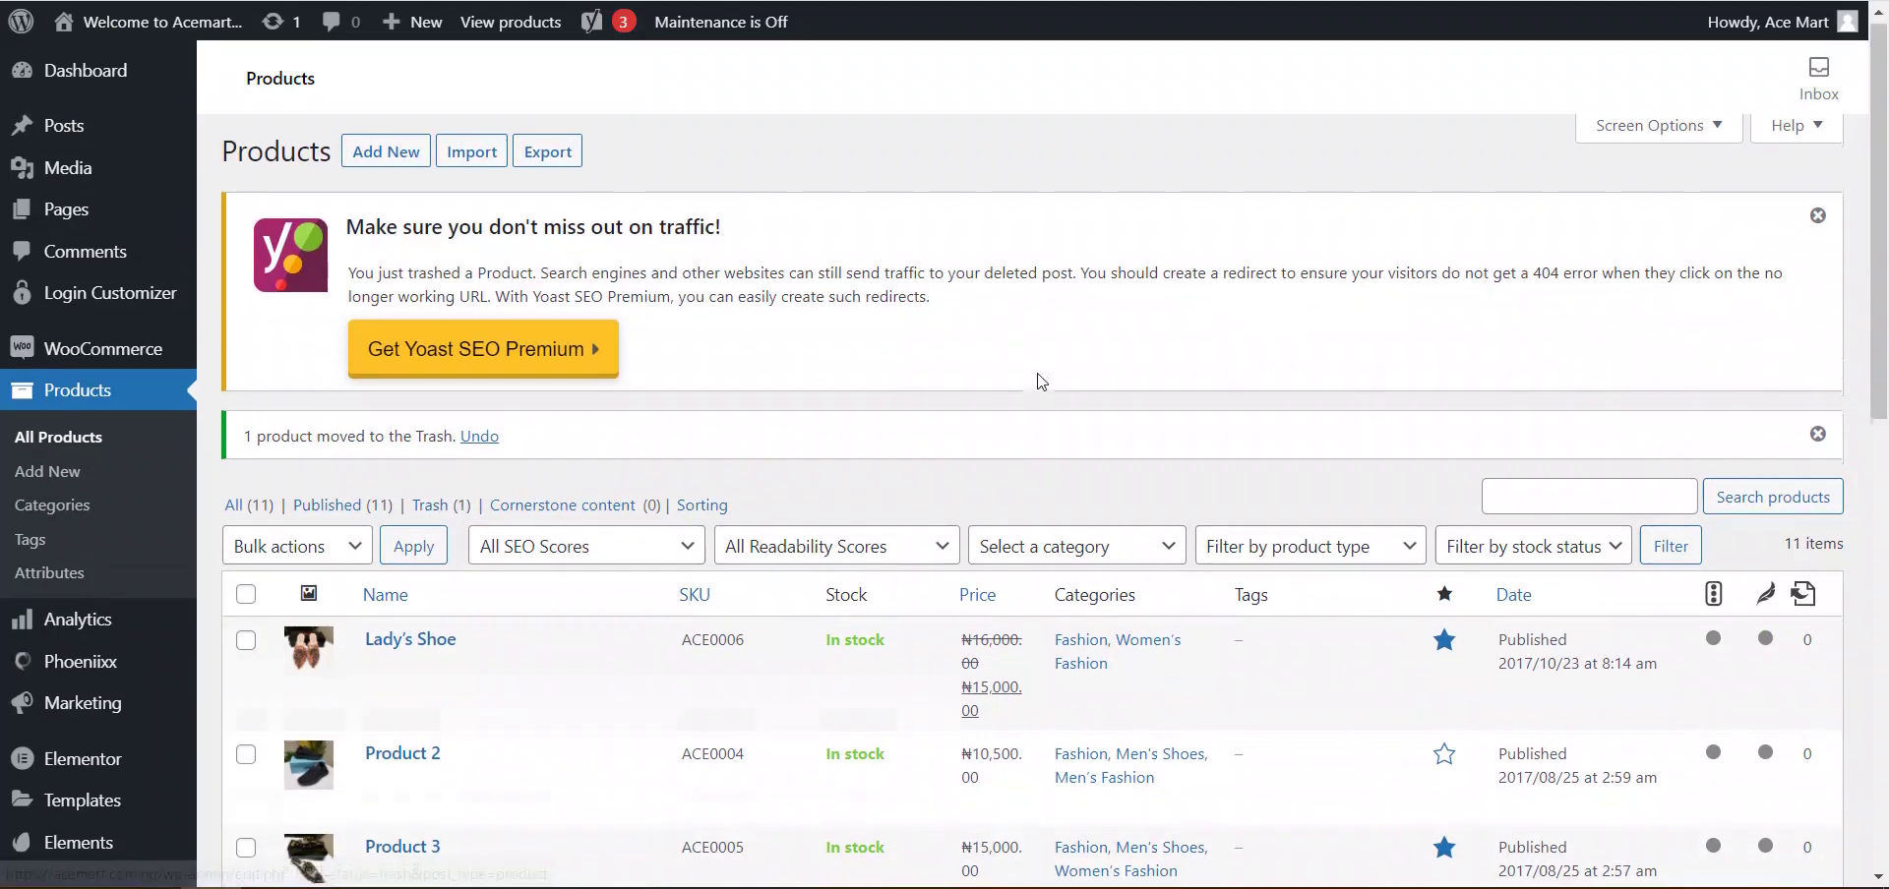
pyautogui.scroll(-7, 1041, 381)
pyautogui.scroll(5, 738, 337)
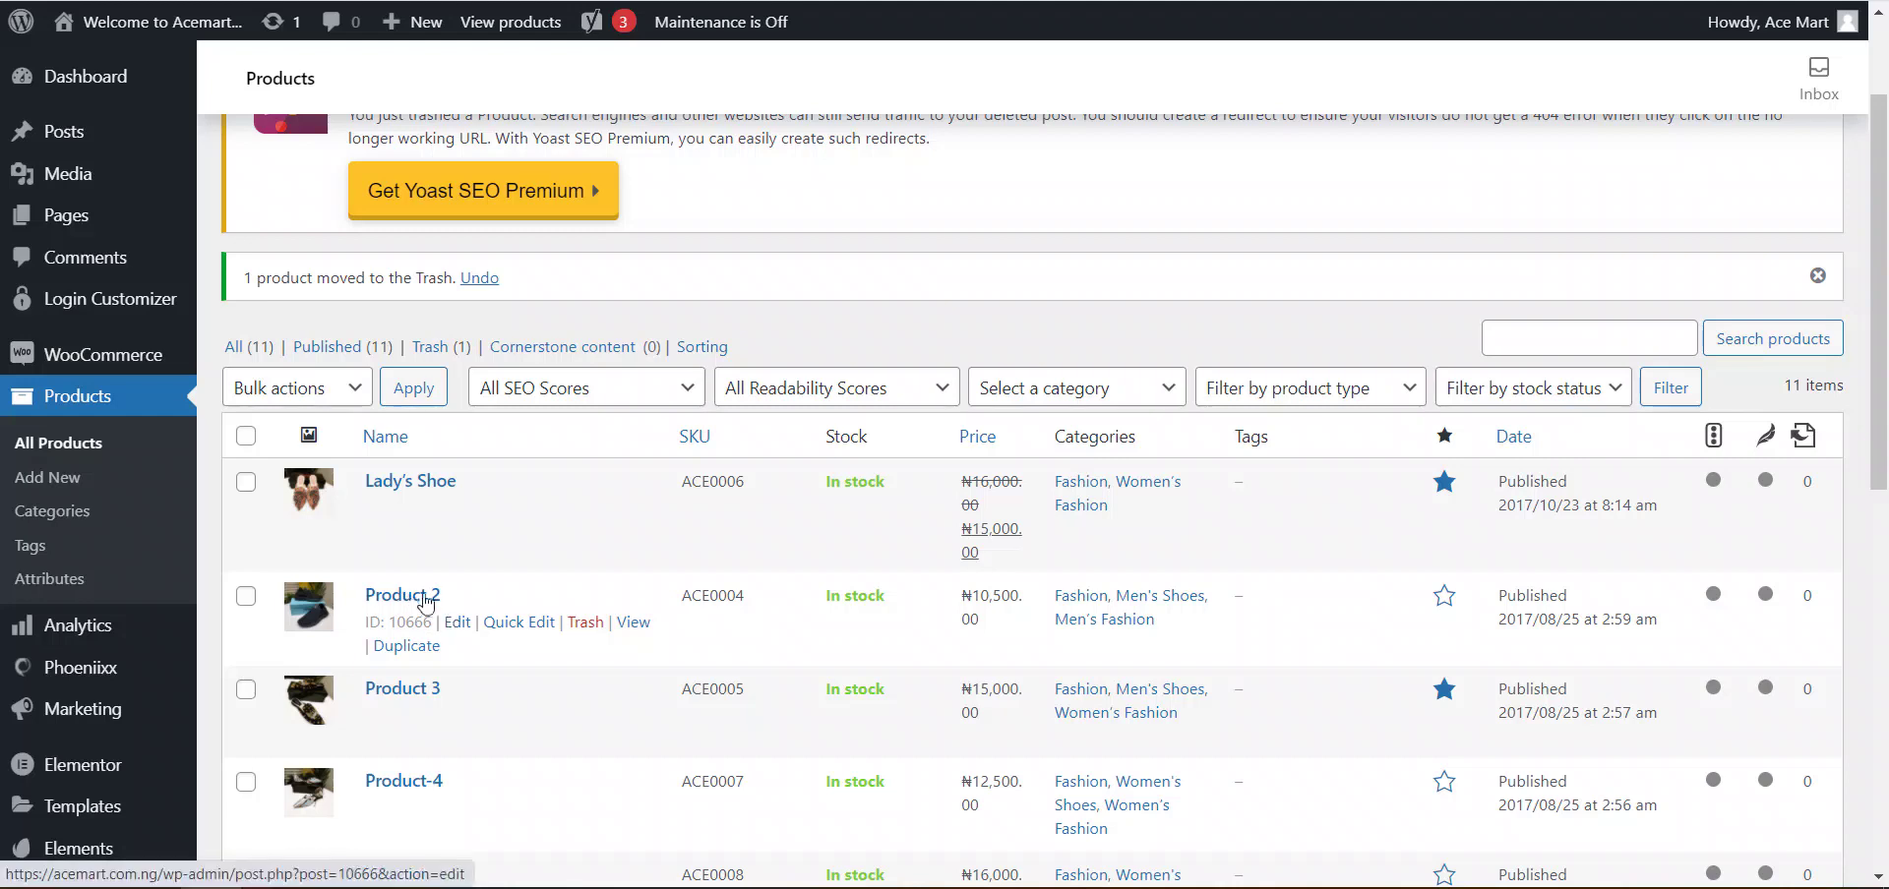
# Step: Open Product 2's edit page and scroll to its Product categories box
pyautogui.click(456, 621)
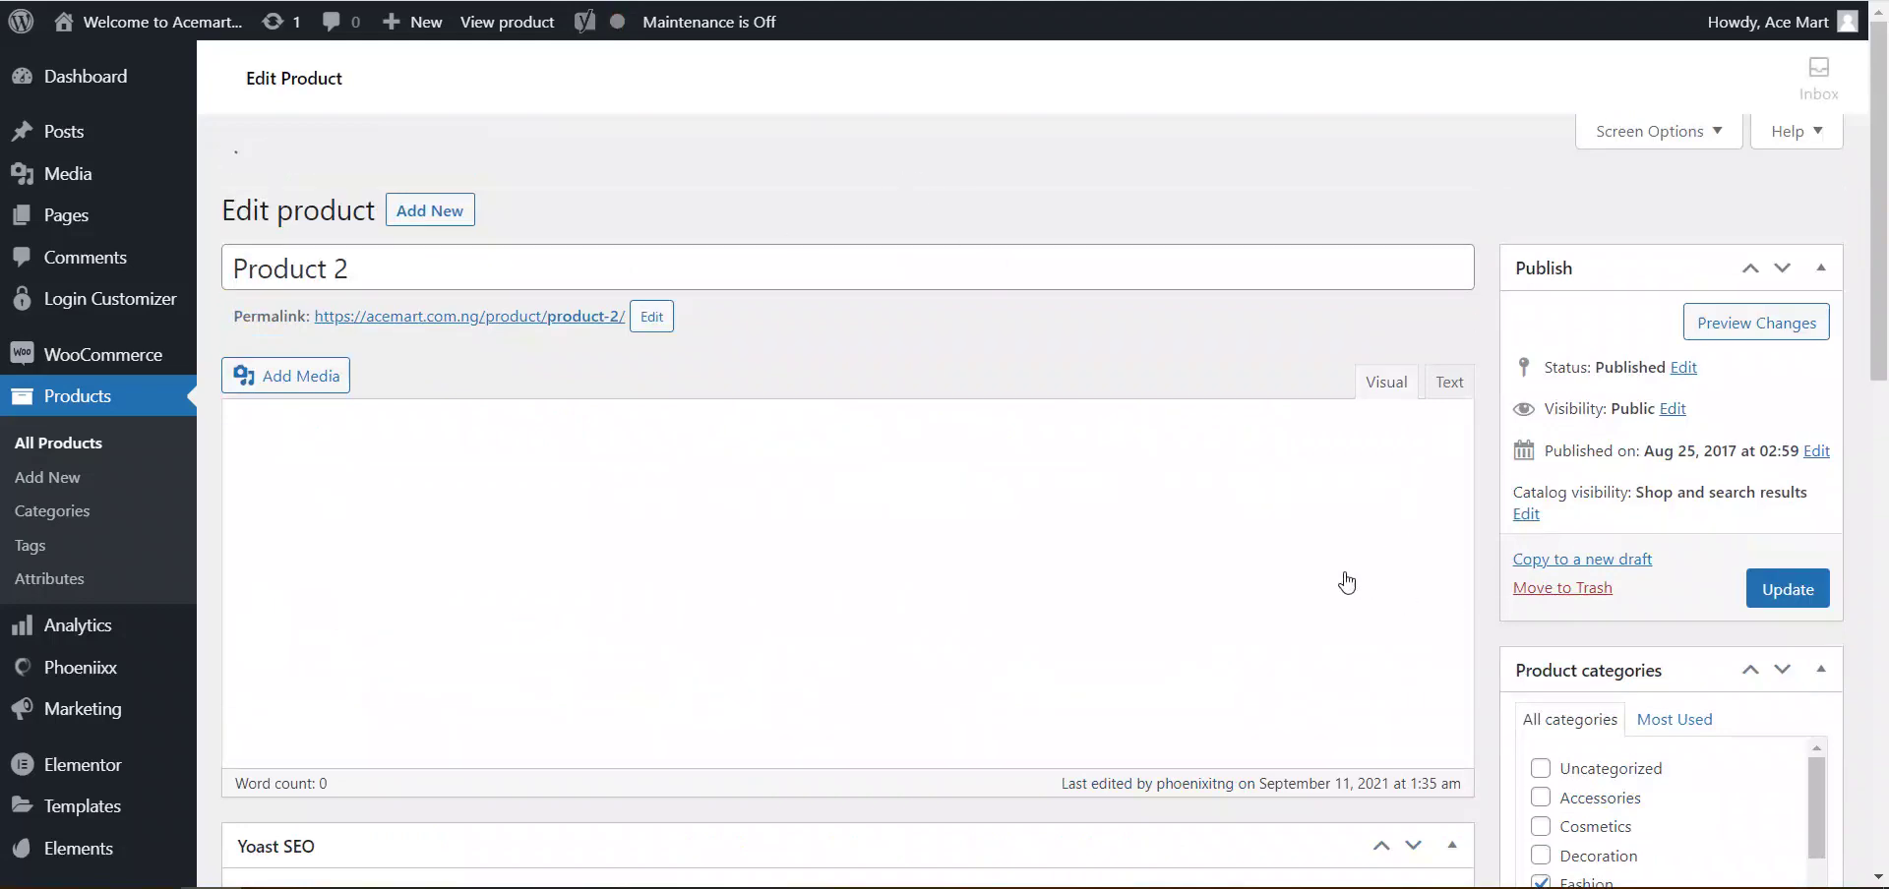
pyautogui.scroll(-2, 1426, 585)
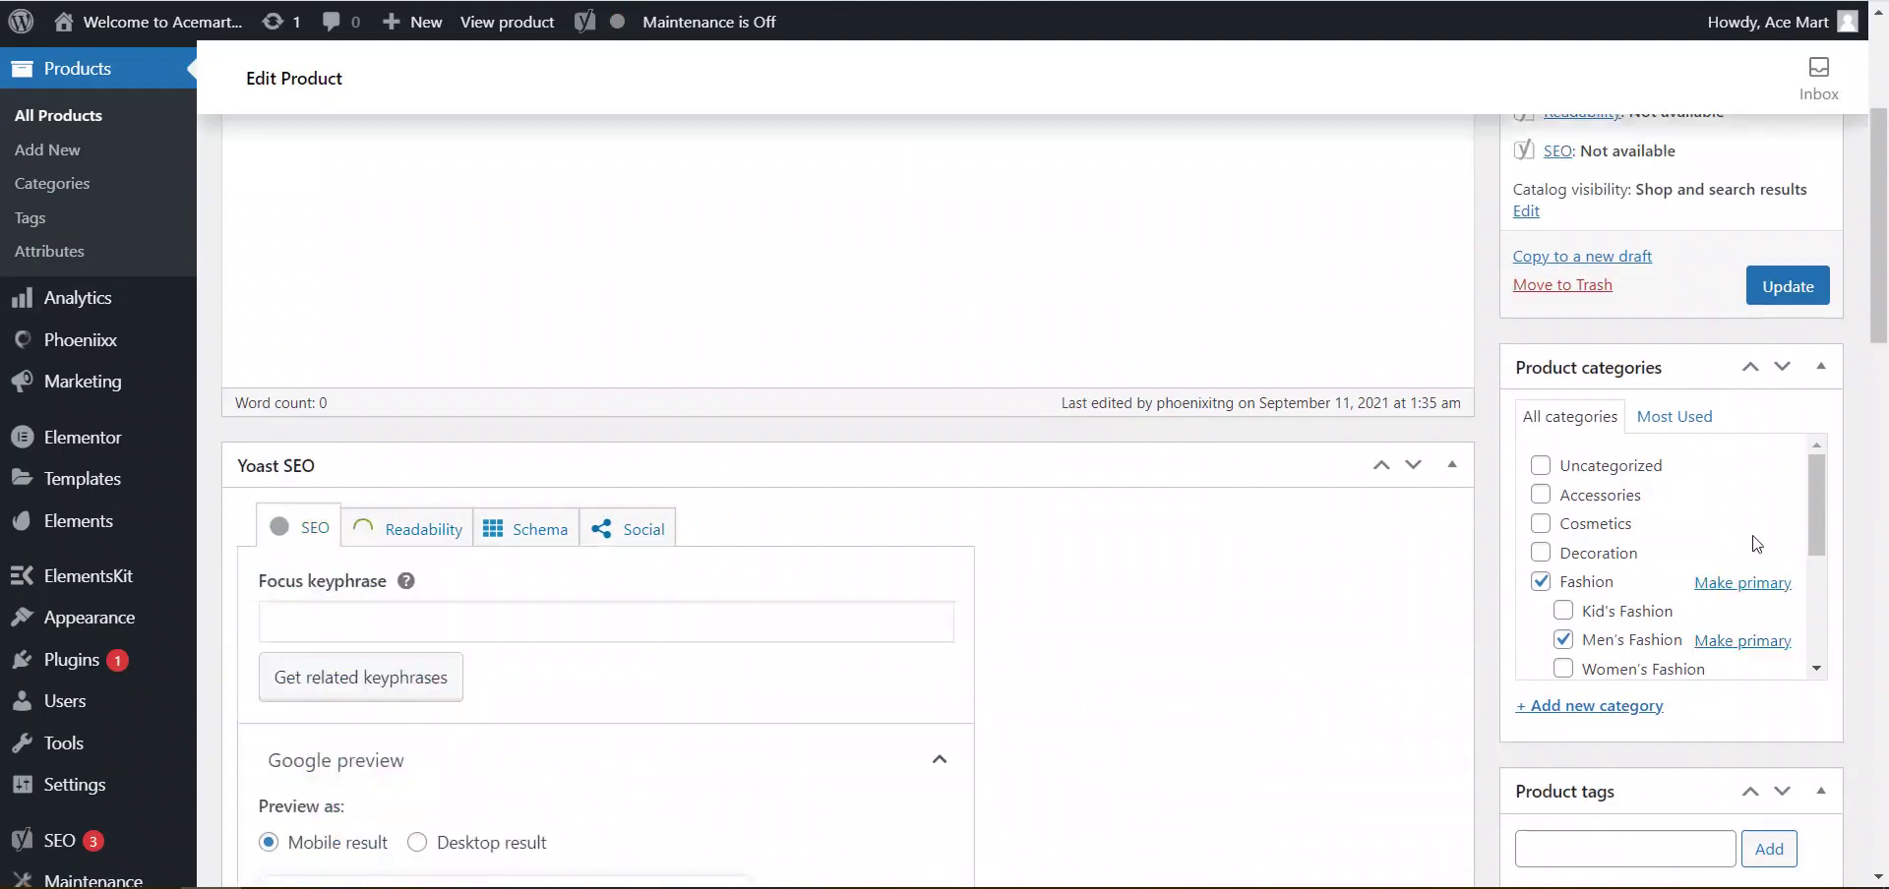
pyautogui.scroll(-5, 817, 482)
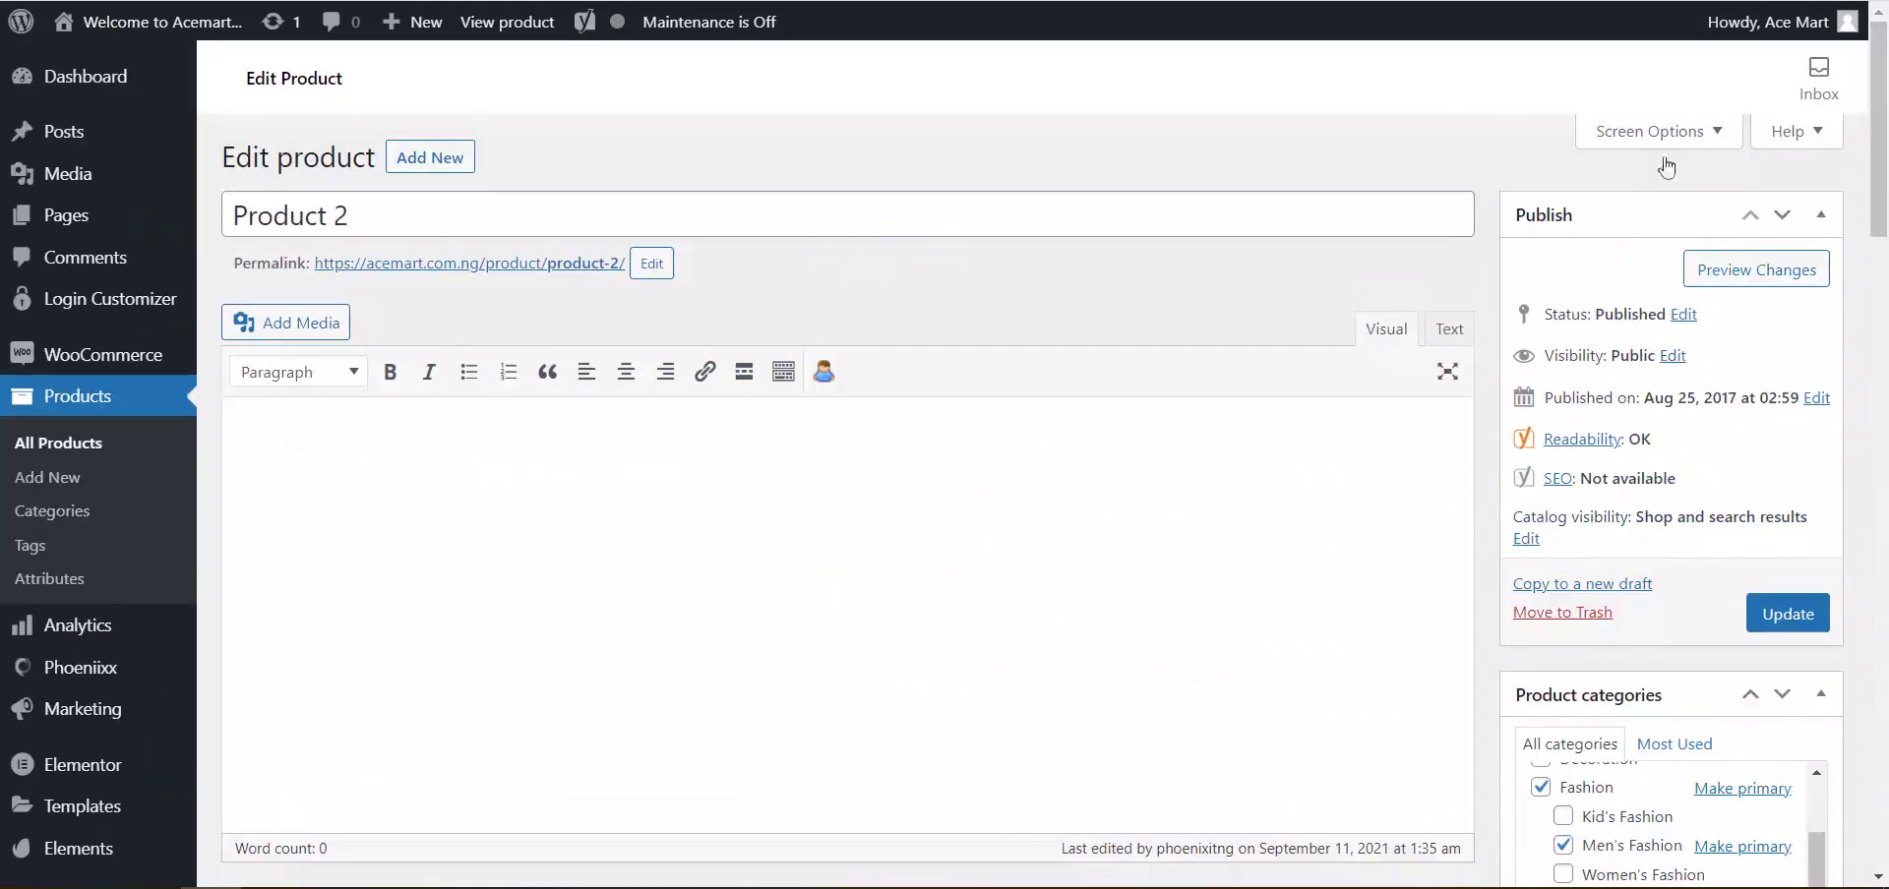
pyautogui.scroll(-3, 1758, 426)
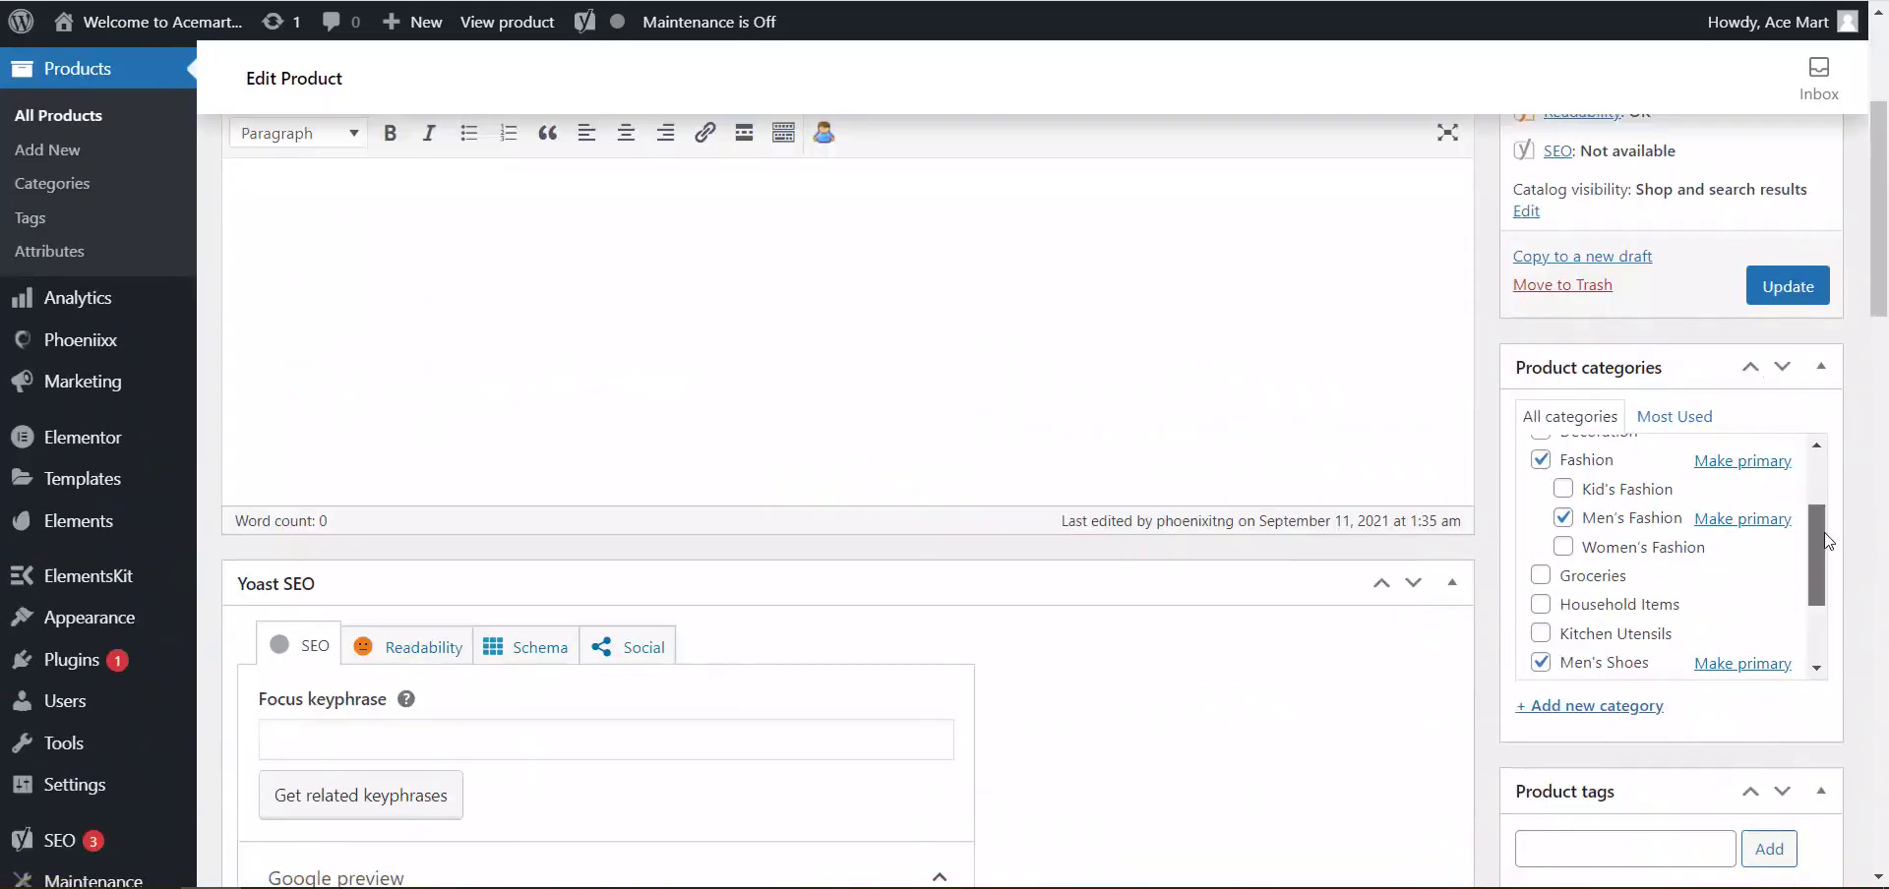
pyautogui.scroll(1, 1691, 568)
pyautogui.moveTo(1825, 539); pyautogui.dragTo(1820, 594)
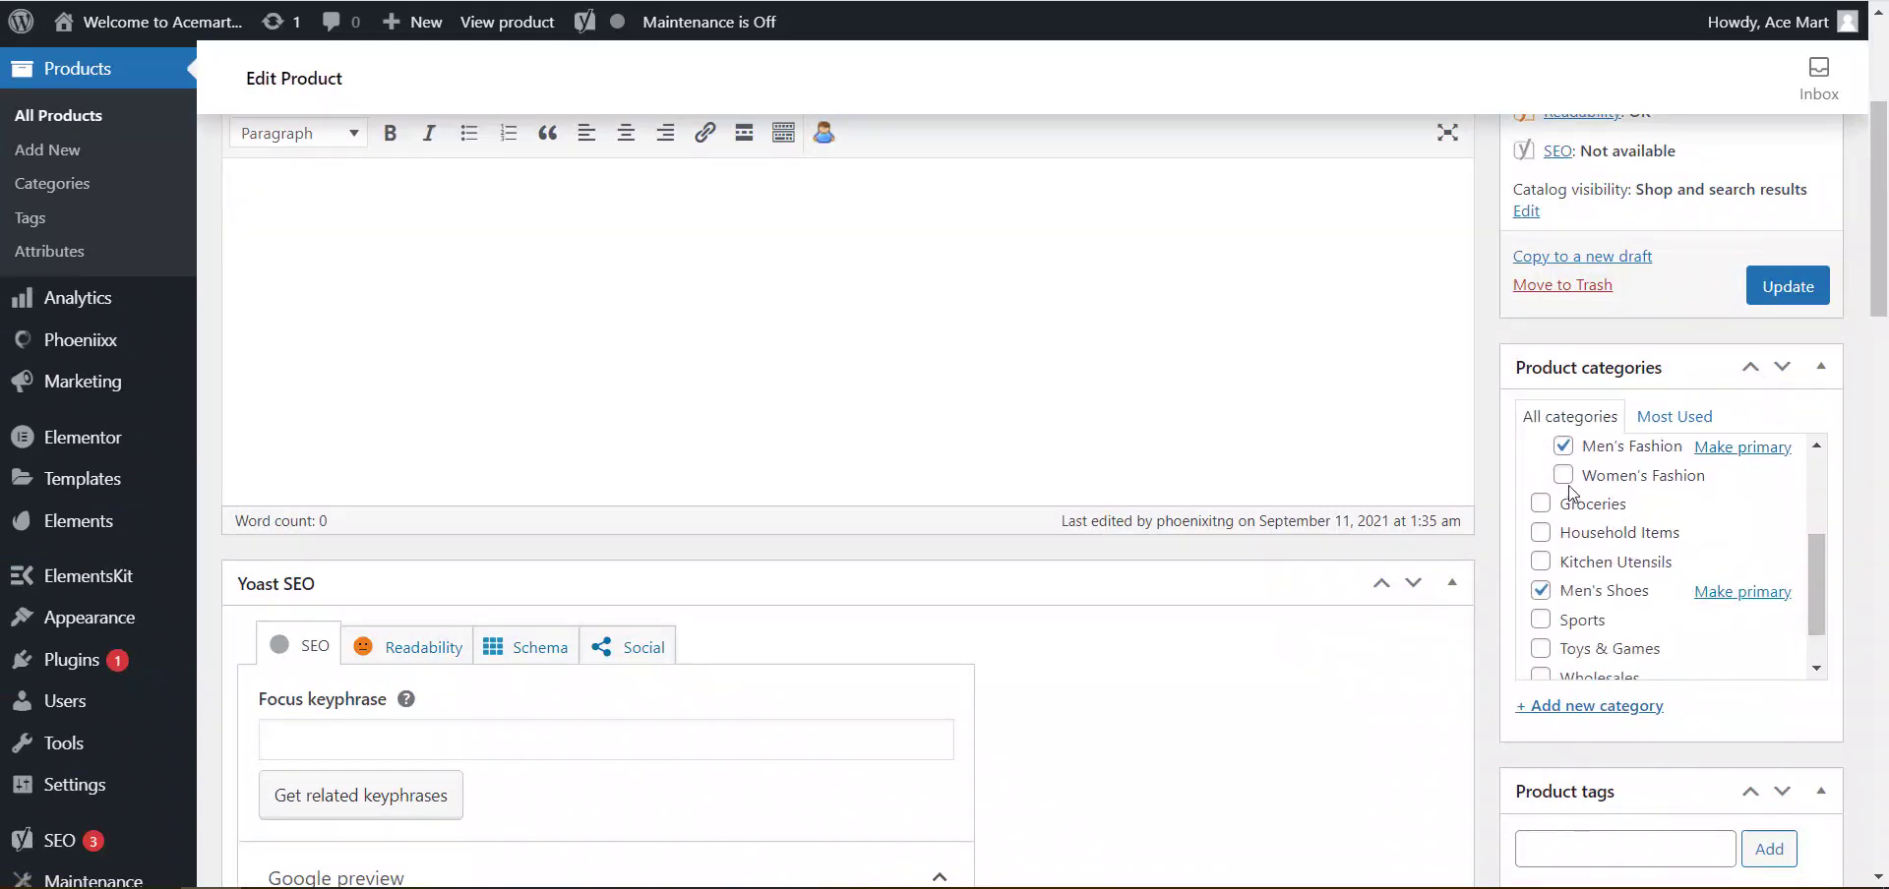
# Step: Swap Product 2's Men's Fashion and Men's Shoes categories for Women's Fashion and Women's Shoes
pyautogui.click(1563, 447)
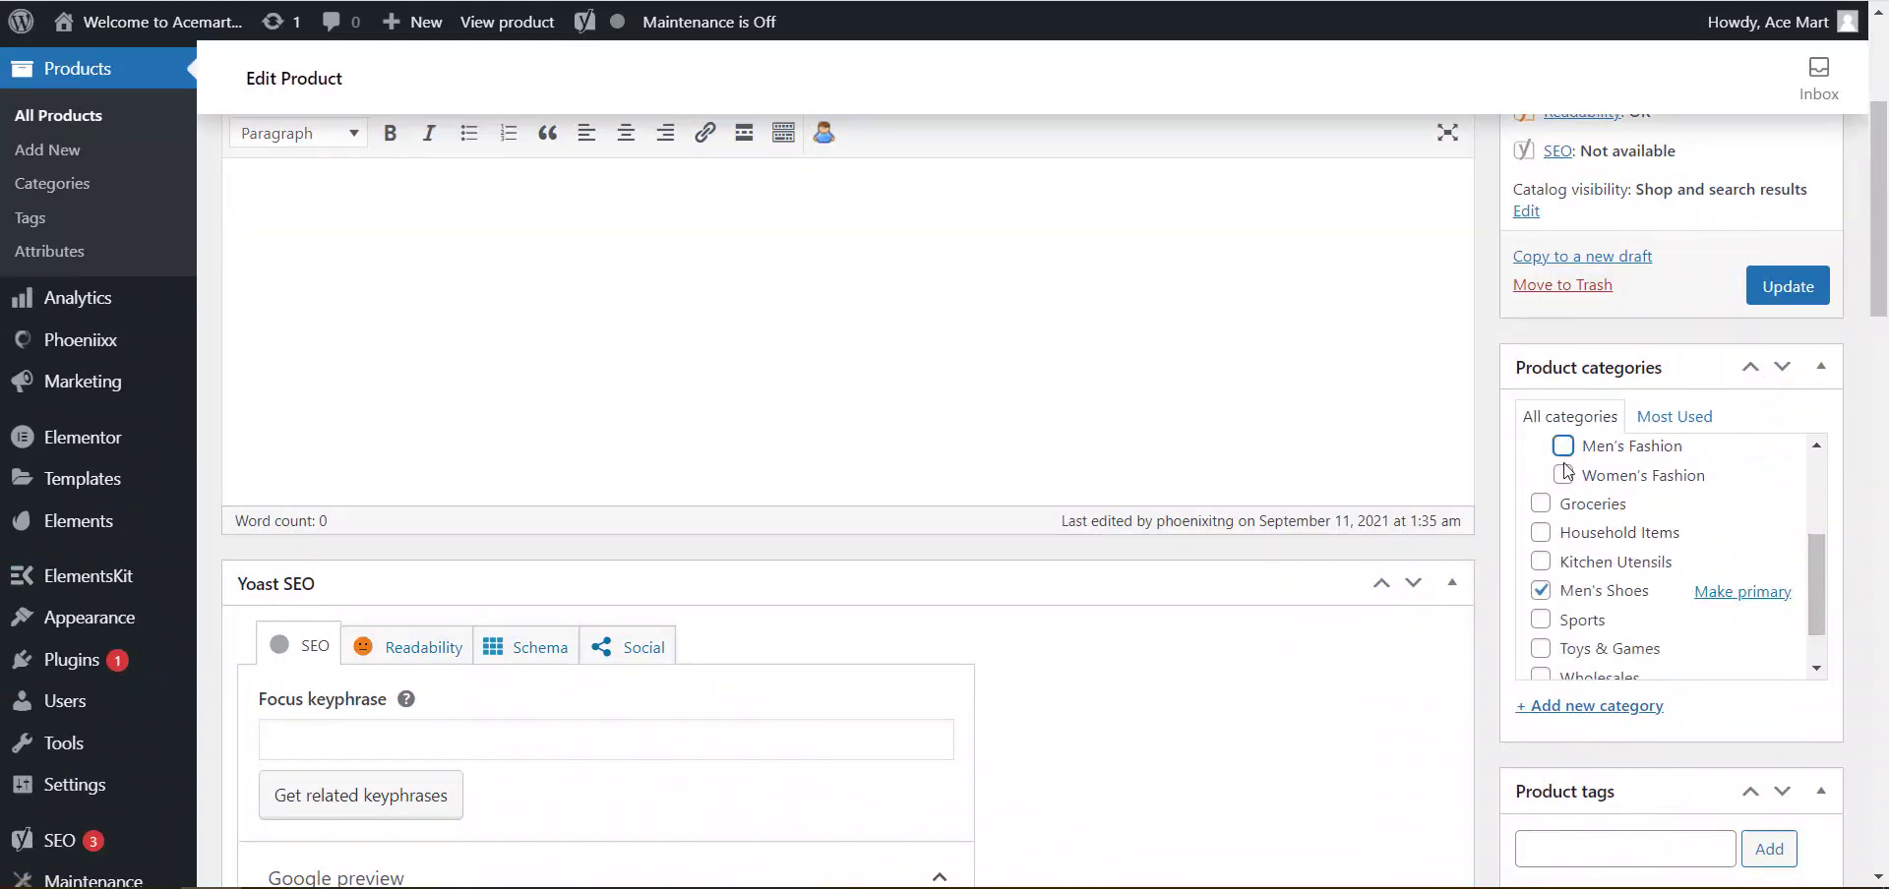
pyautogui.click(1564, 477)
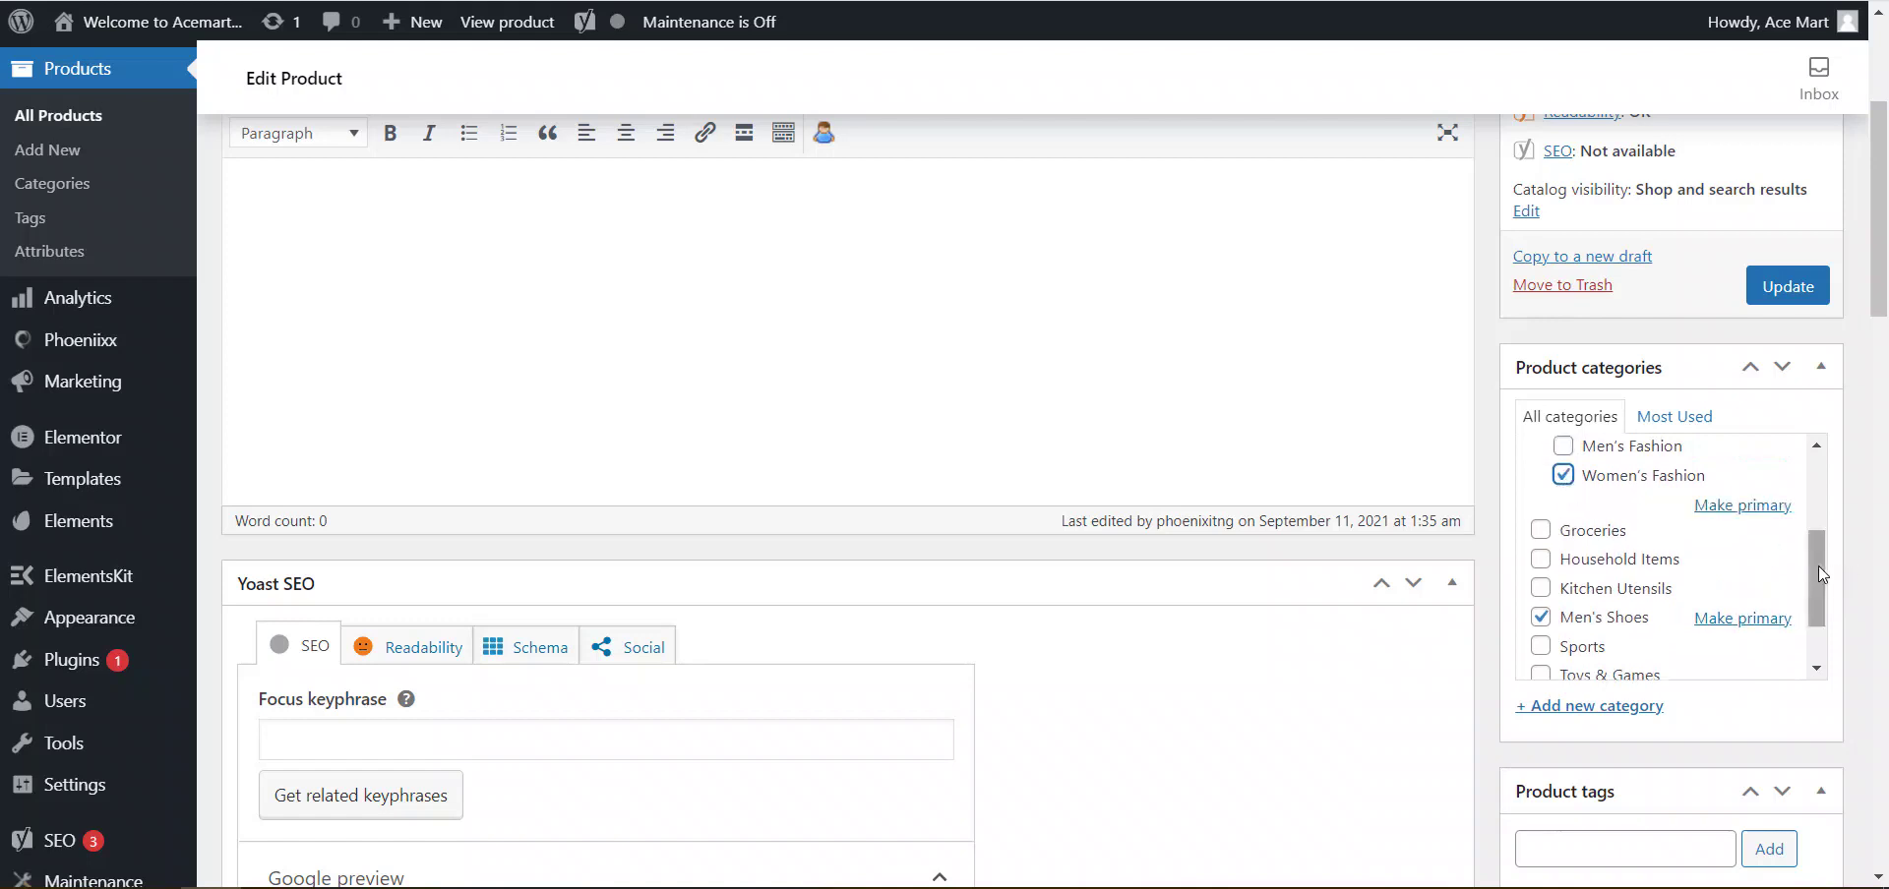
pyautogui.moveTo(1819, 568); pyautogui.dragTo(1816, 597)
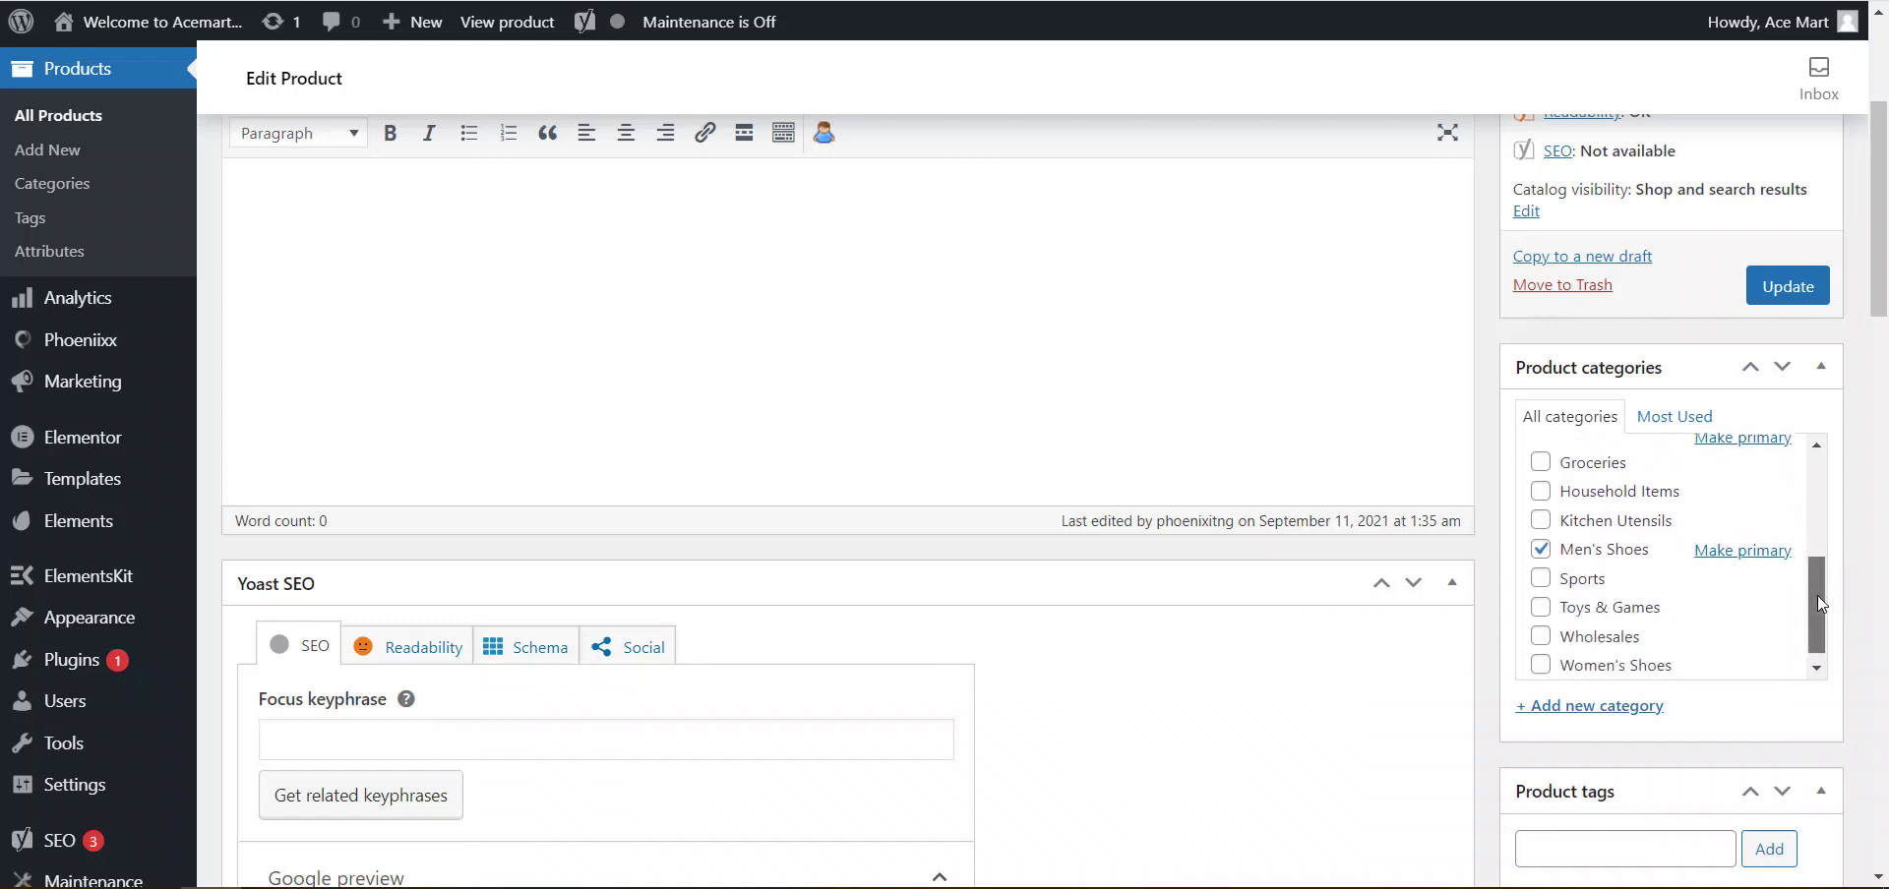
pyautogui.click(1540, 538)
pyautogui.click(1542, 652)
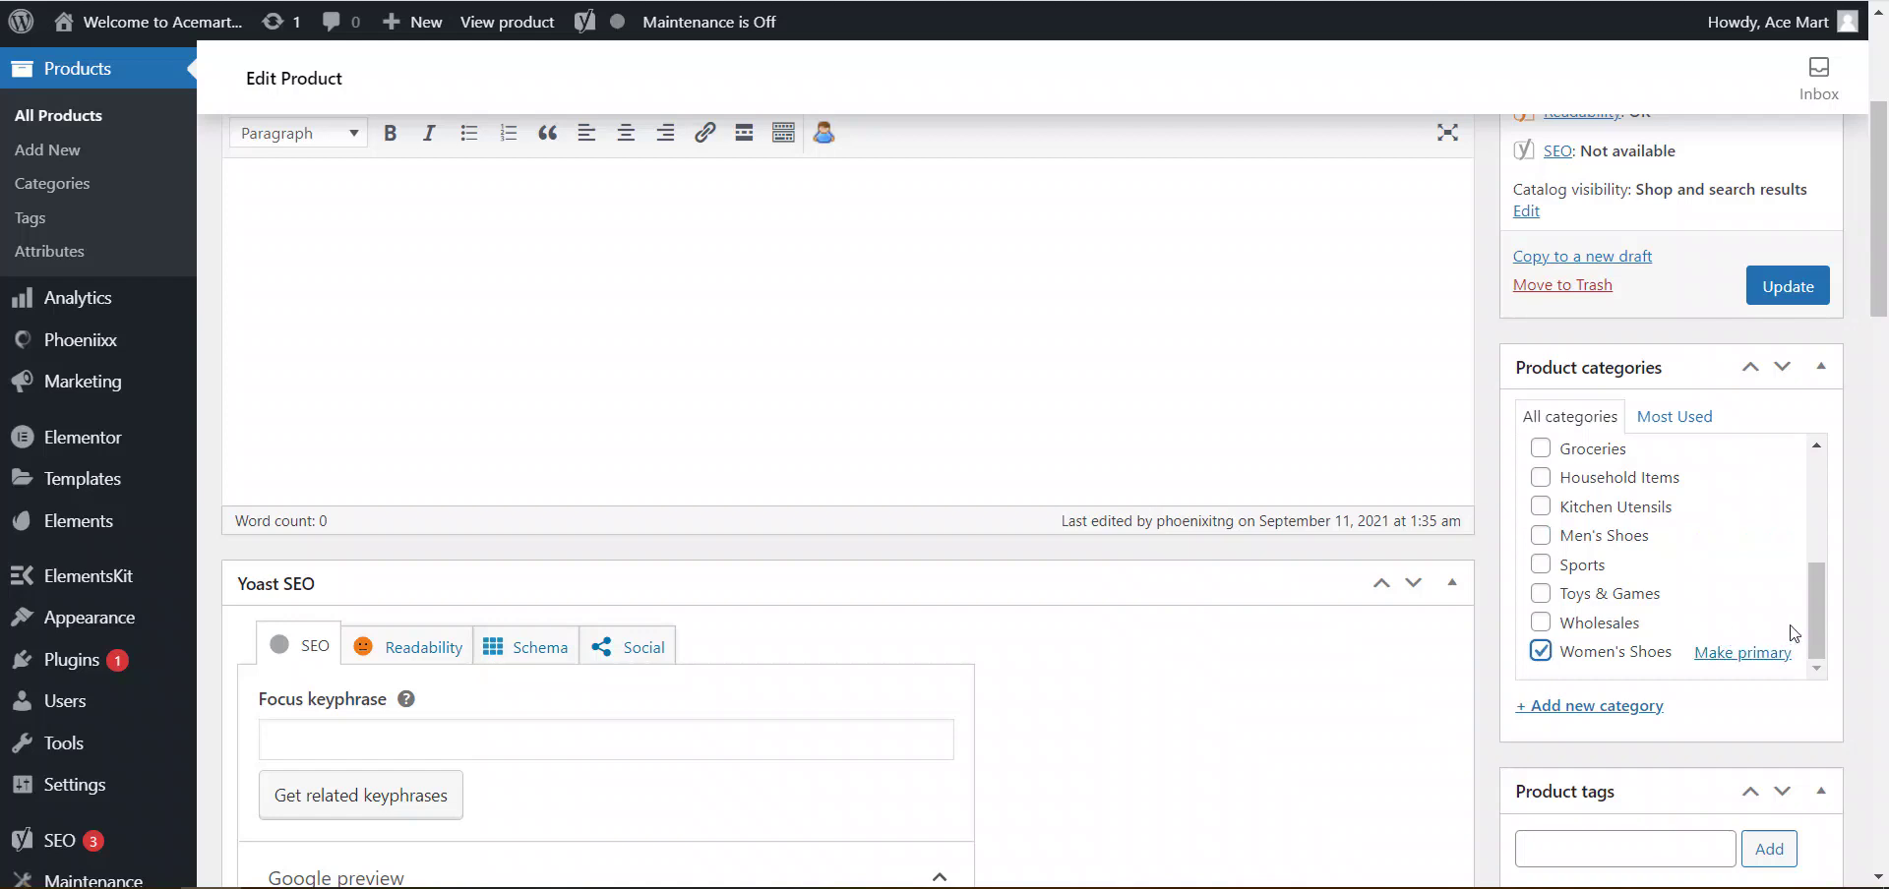
pyautogui.moveTo(1816, 630); pyautogui.dragTo(1826, 554)
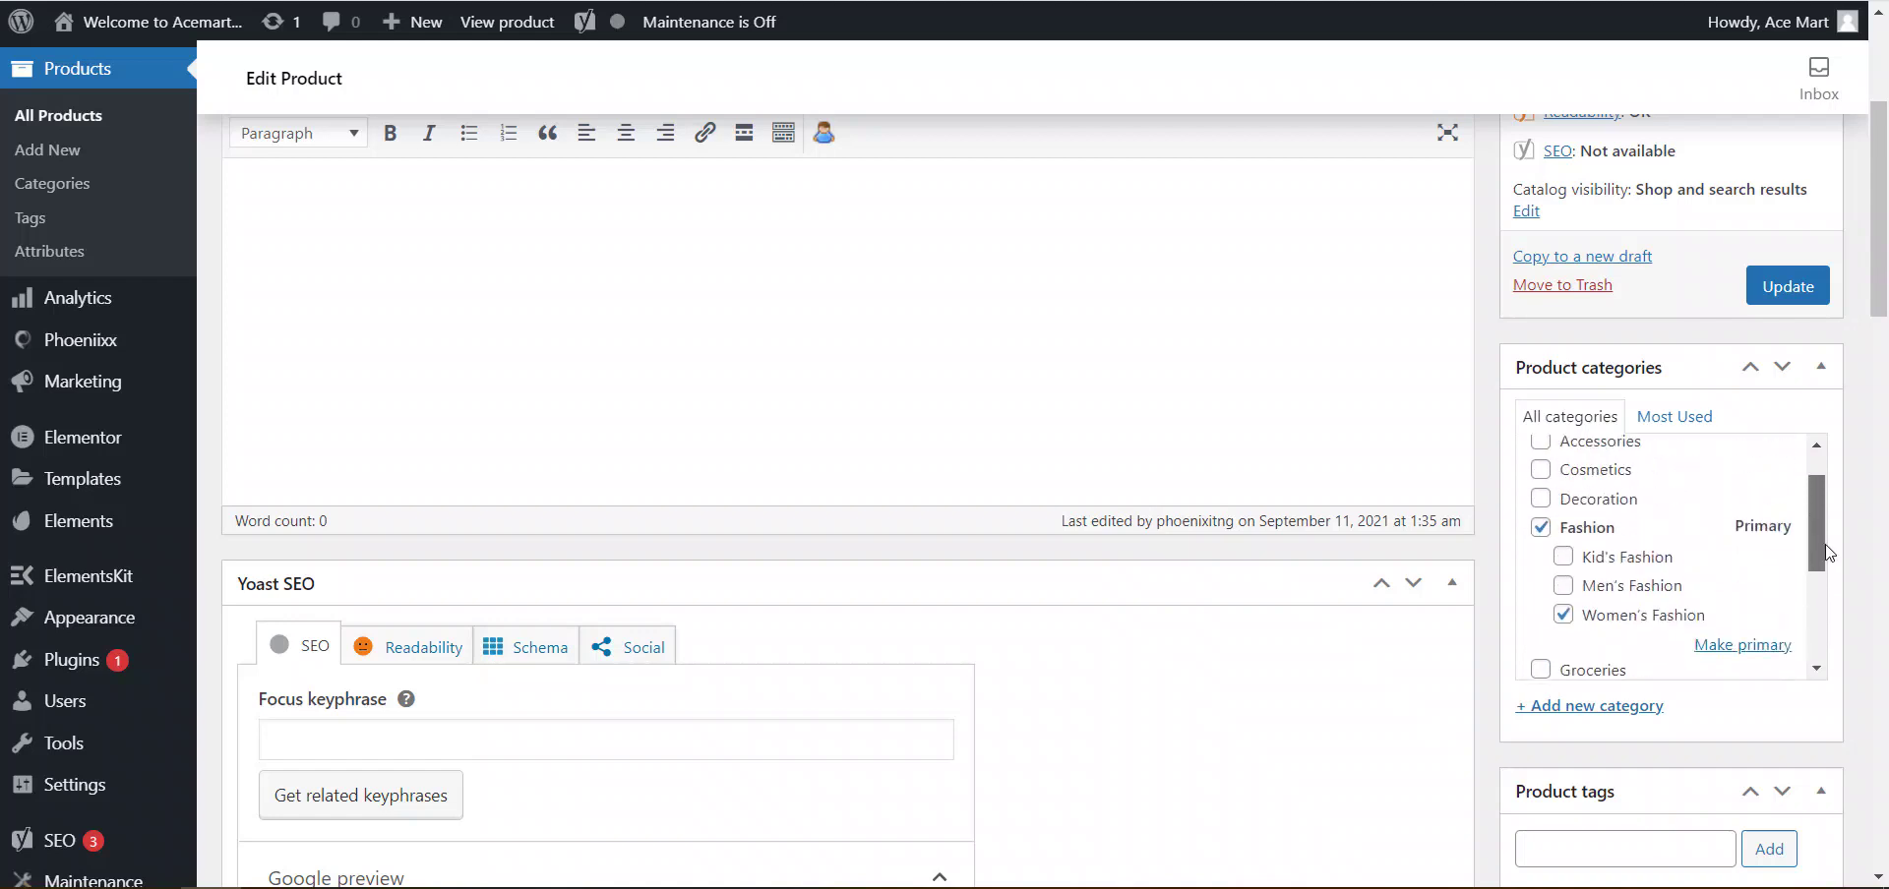
pyautogui.scroll(-2, 1822, 554)
pyautogui.scroll(-6, 1153, 433)
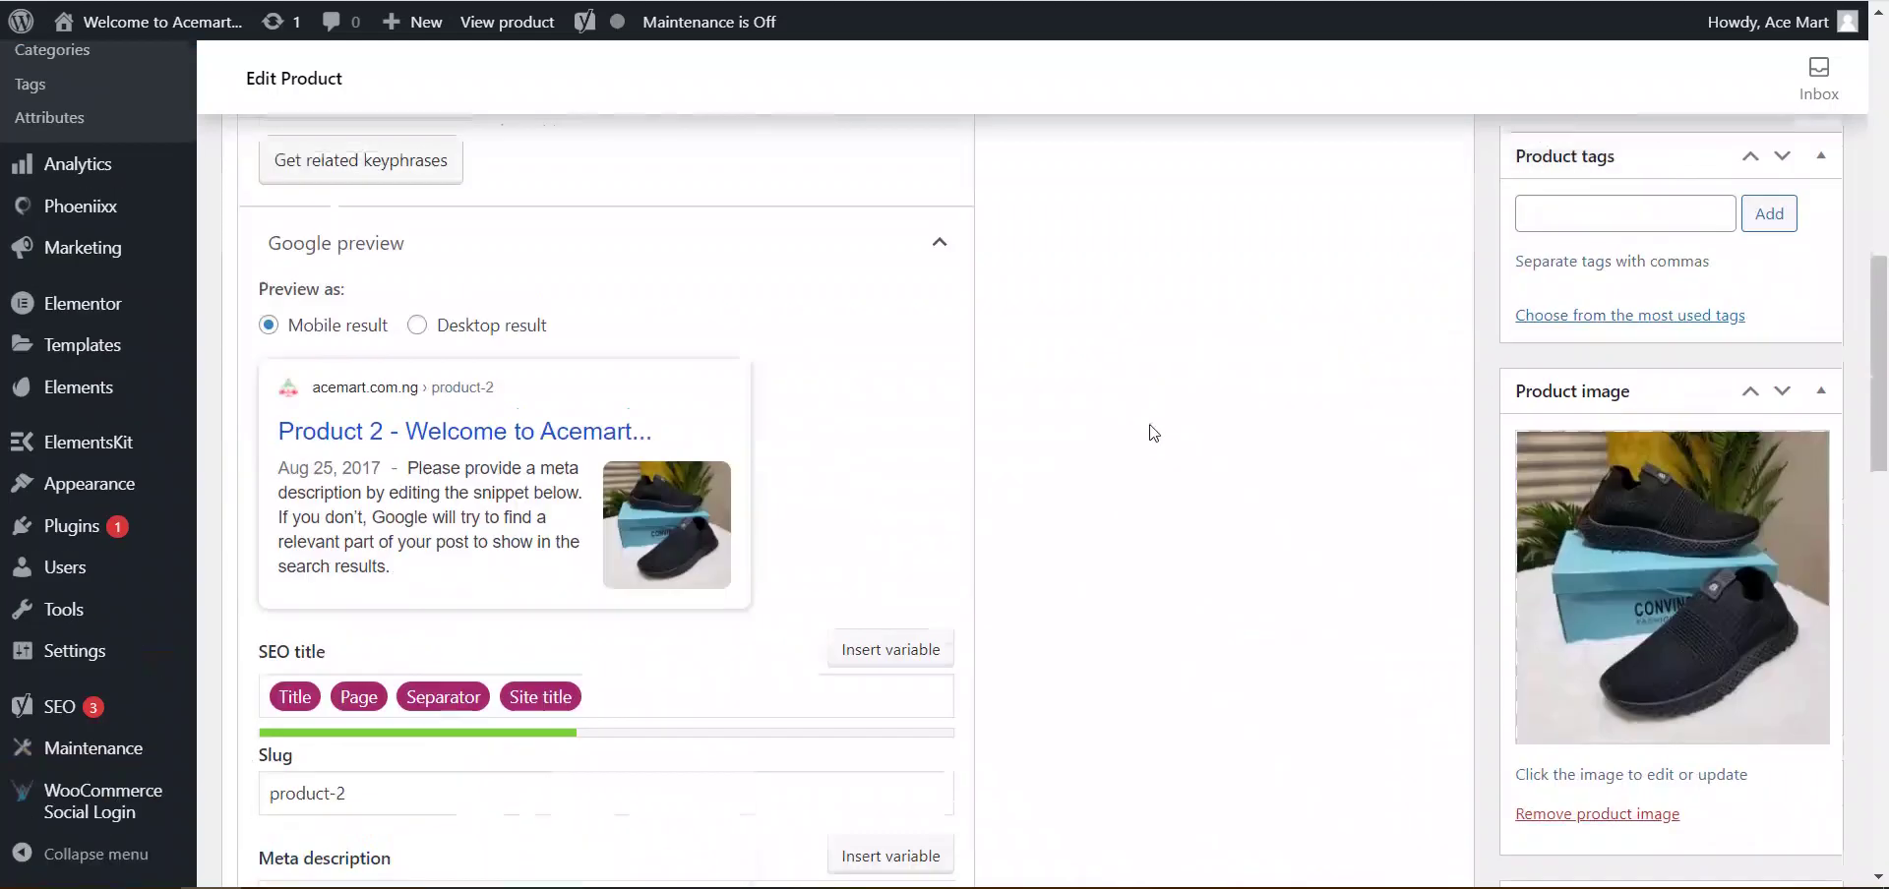
pyautogui.scroll(10, 1153, 433)
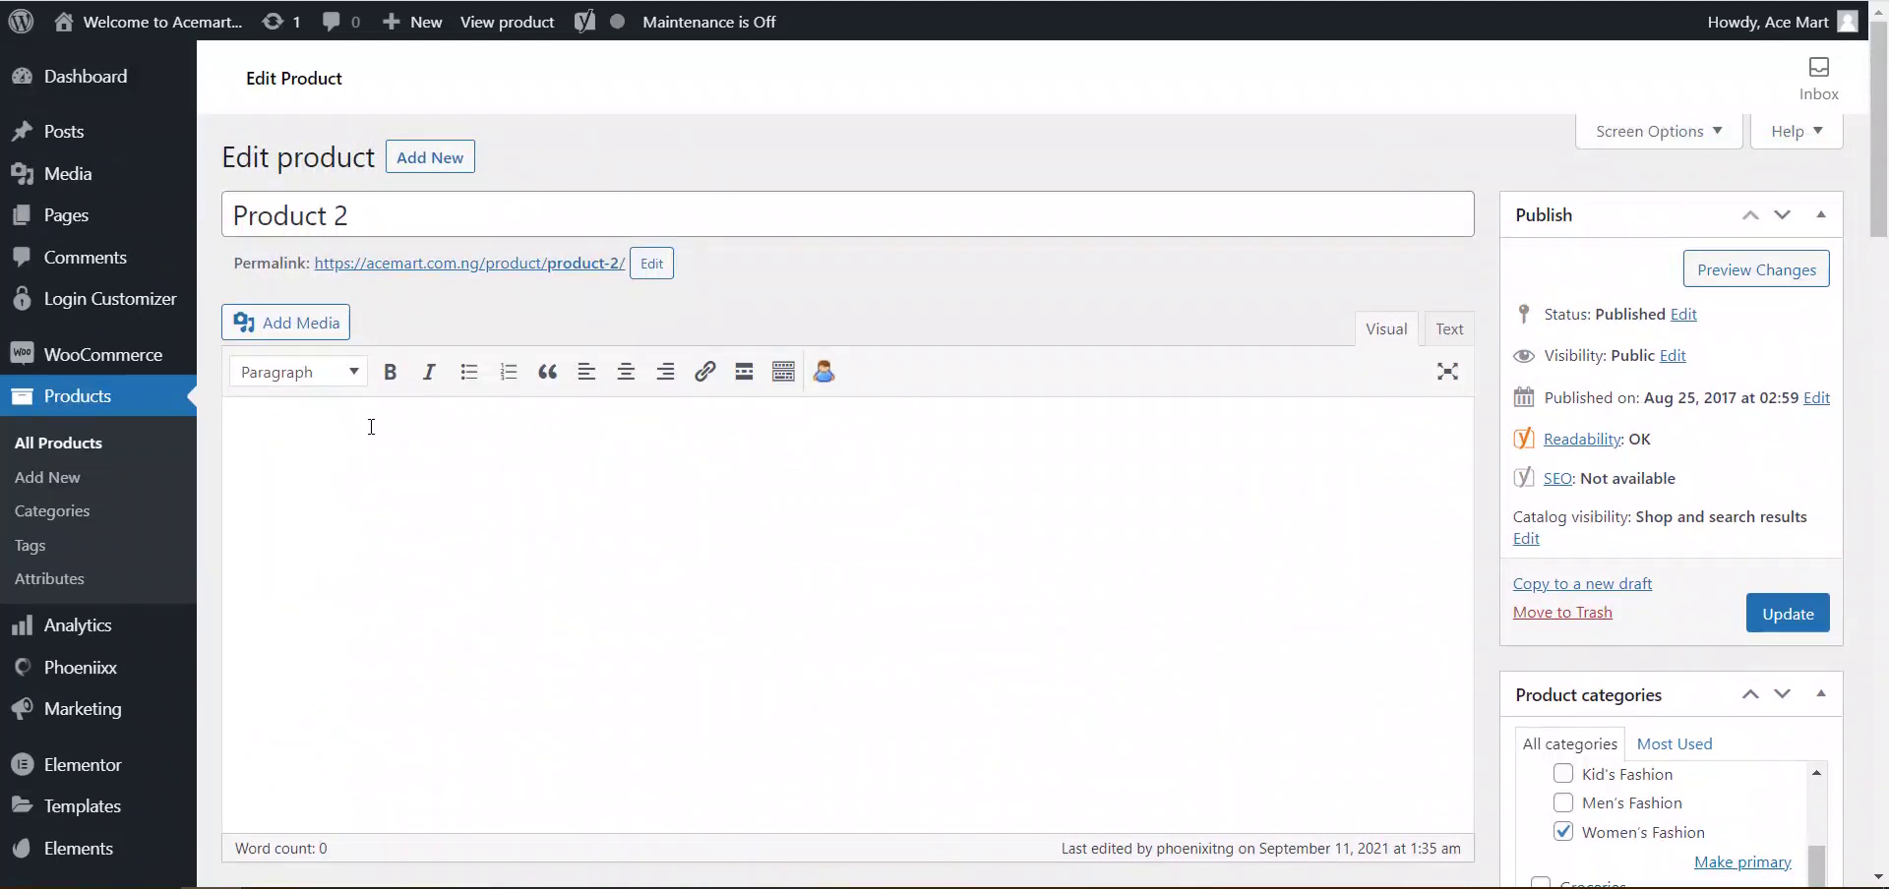
pyautogui.moveTo(380, 207); pyautogui.dragTo(148, 215)
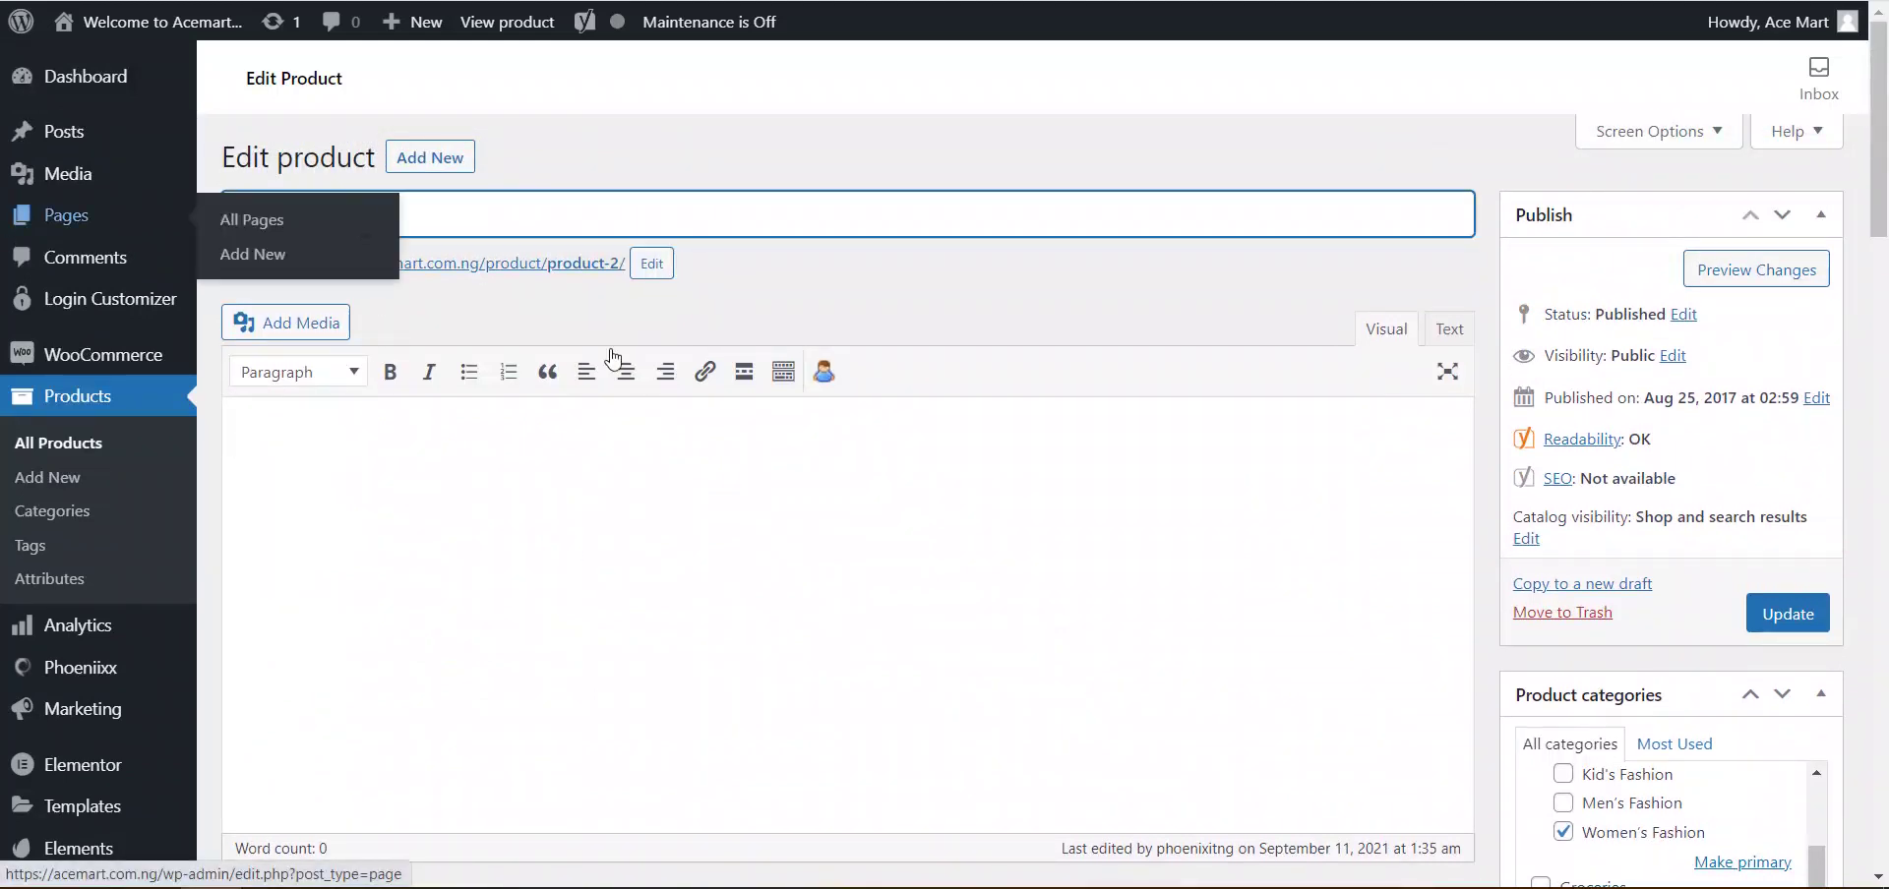
# Step: Retitle Product 2 'Black Men's Canvas' with slug black-men-canvas and paste a description paragraph
pyautogui.write('Black ')
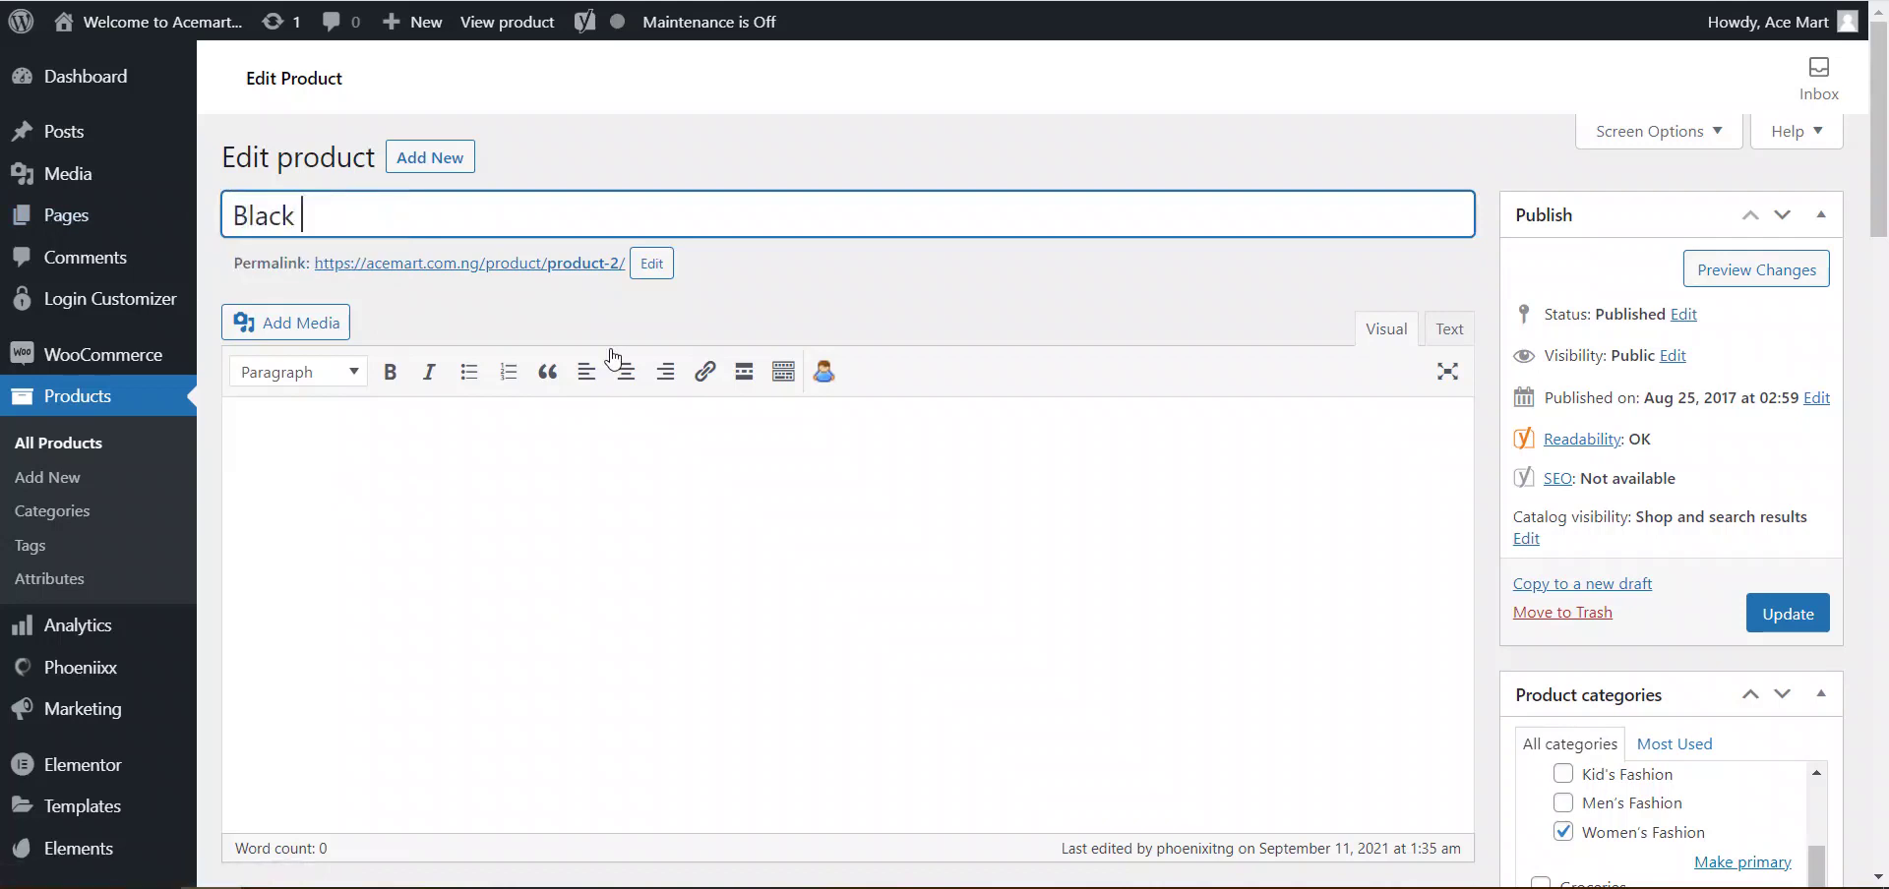
pyautogui.write("Men's Canvas")
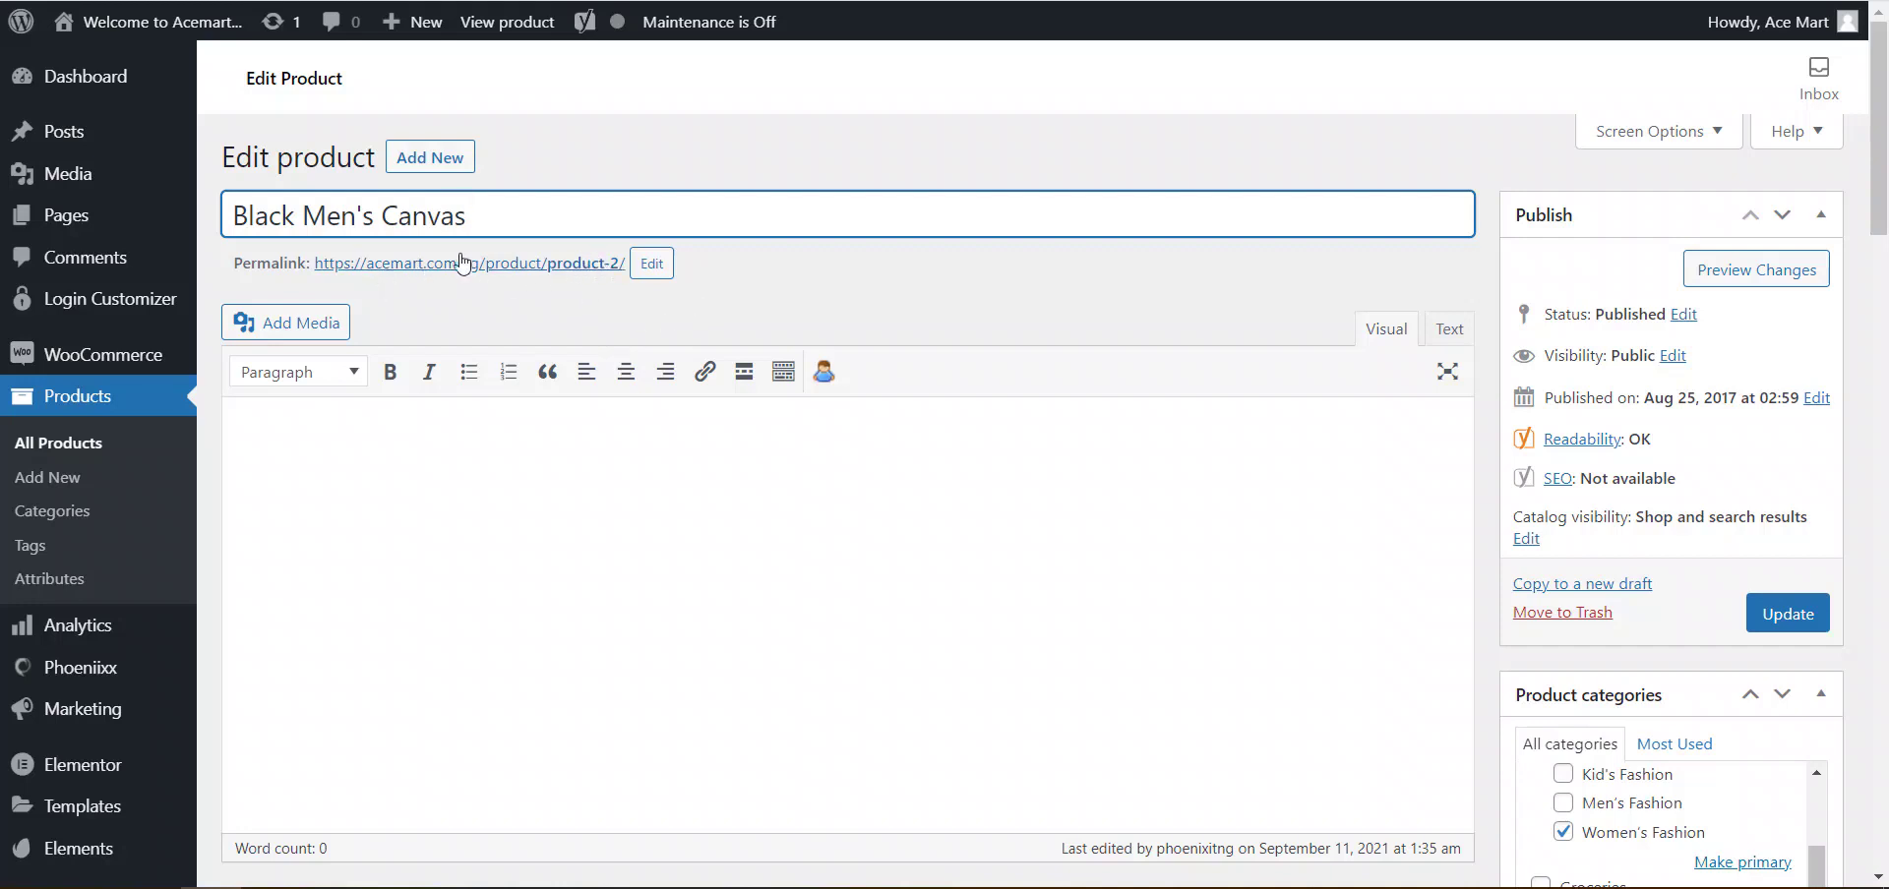
pyautogui.click(662, 271)
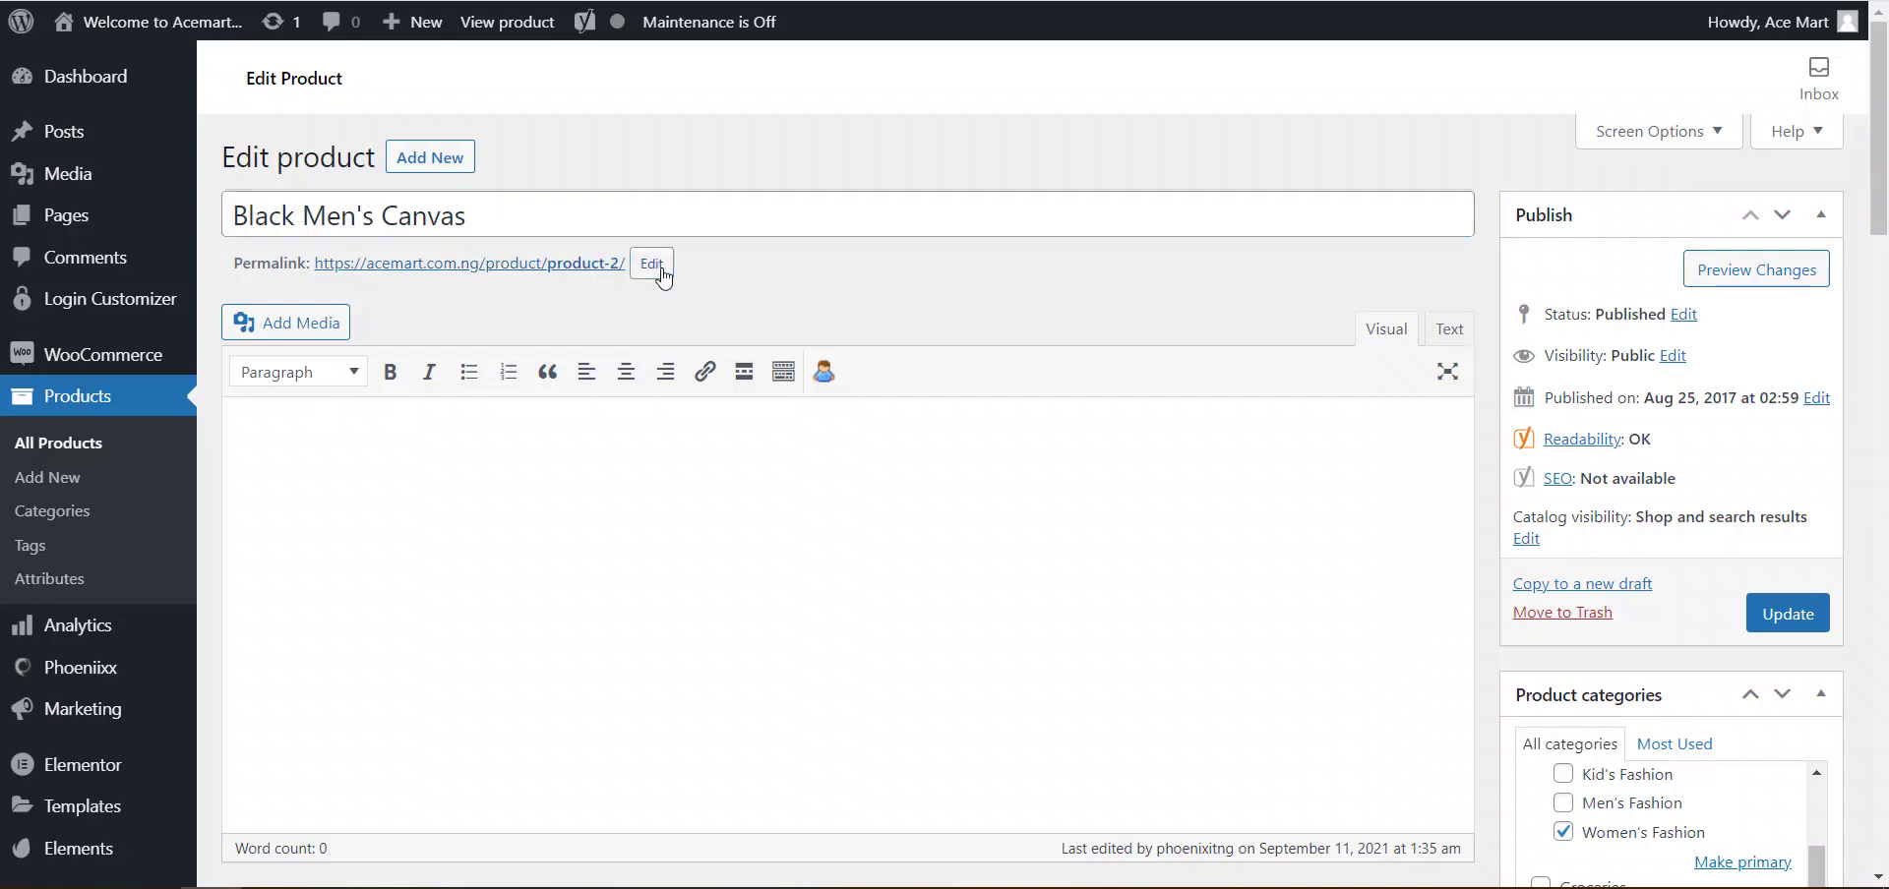
pyautogui.moveTo(627, 272); pyautogui.dragTo(450, 228)
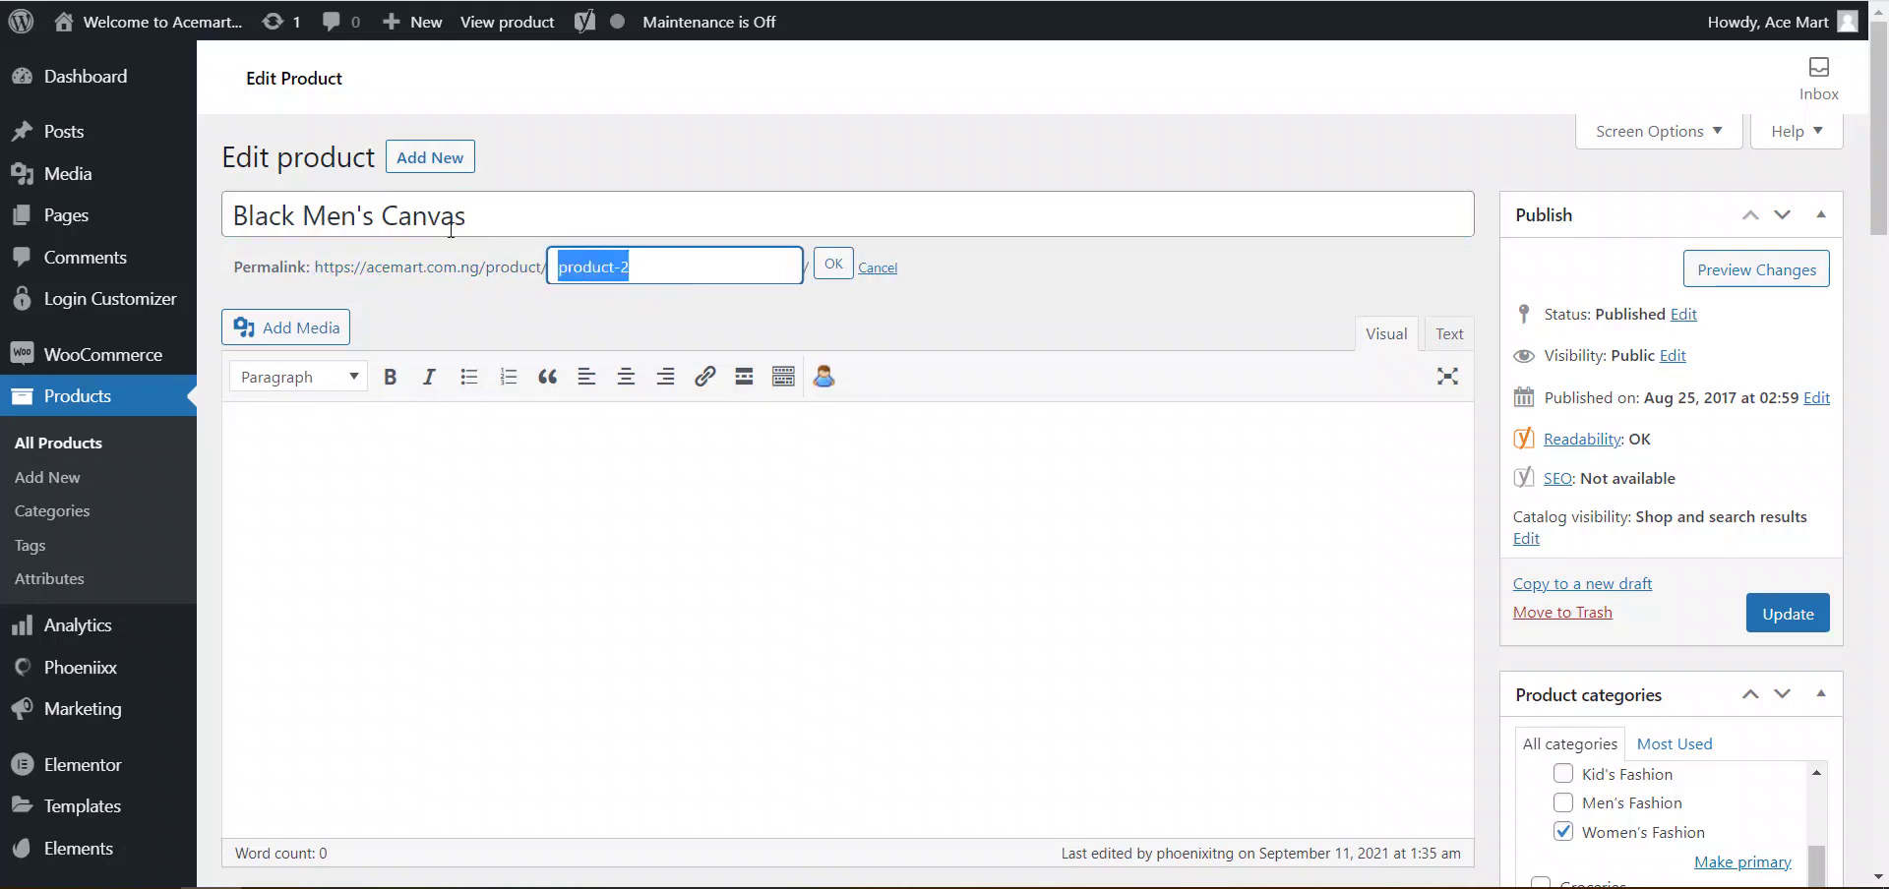
pyautogui.write('ba')
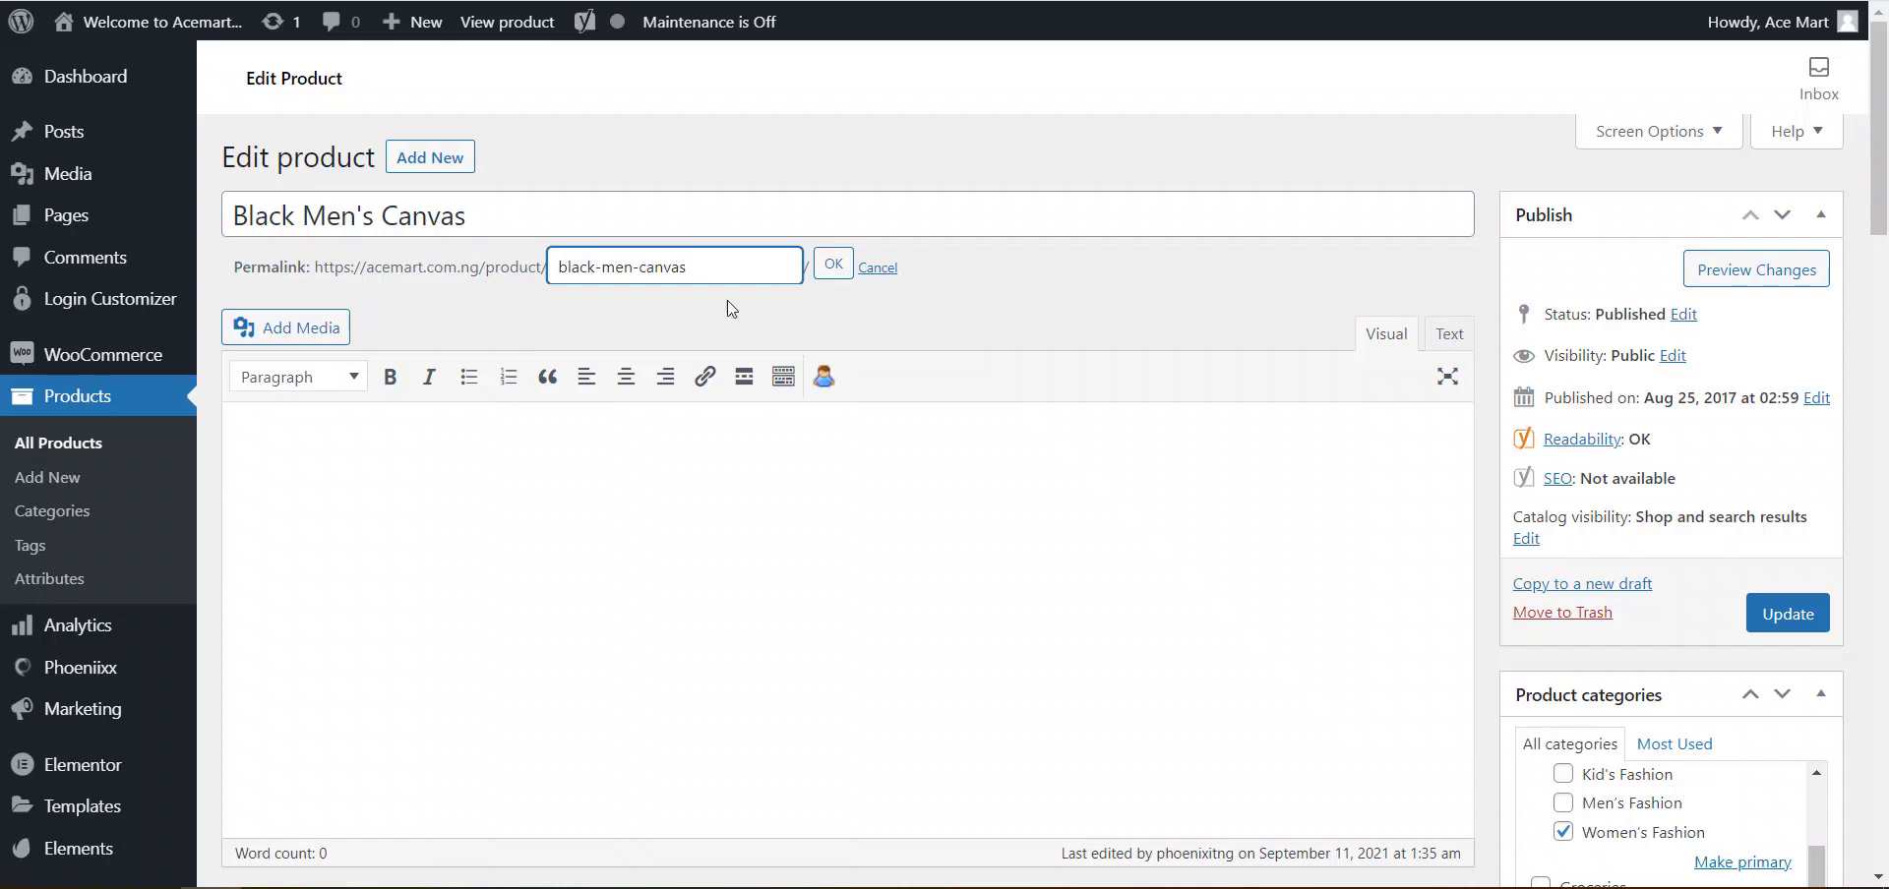
pyautogui.click(834, 269)
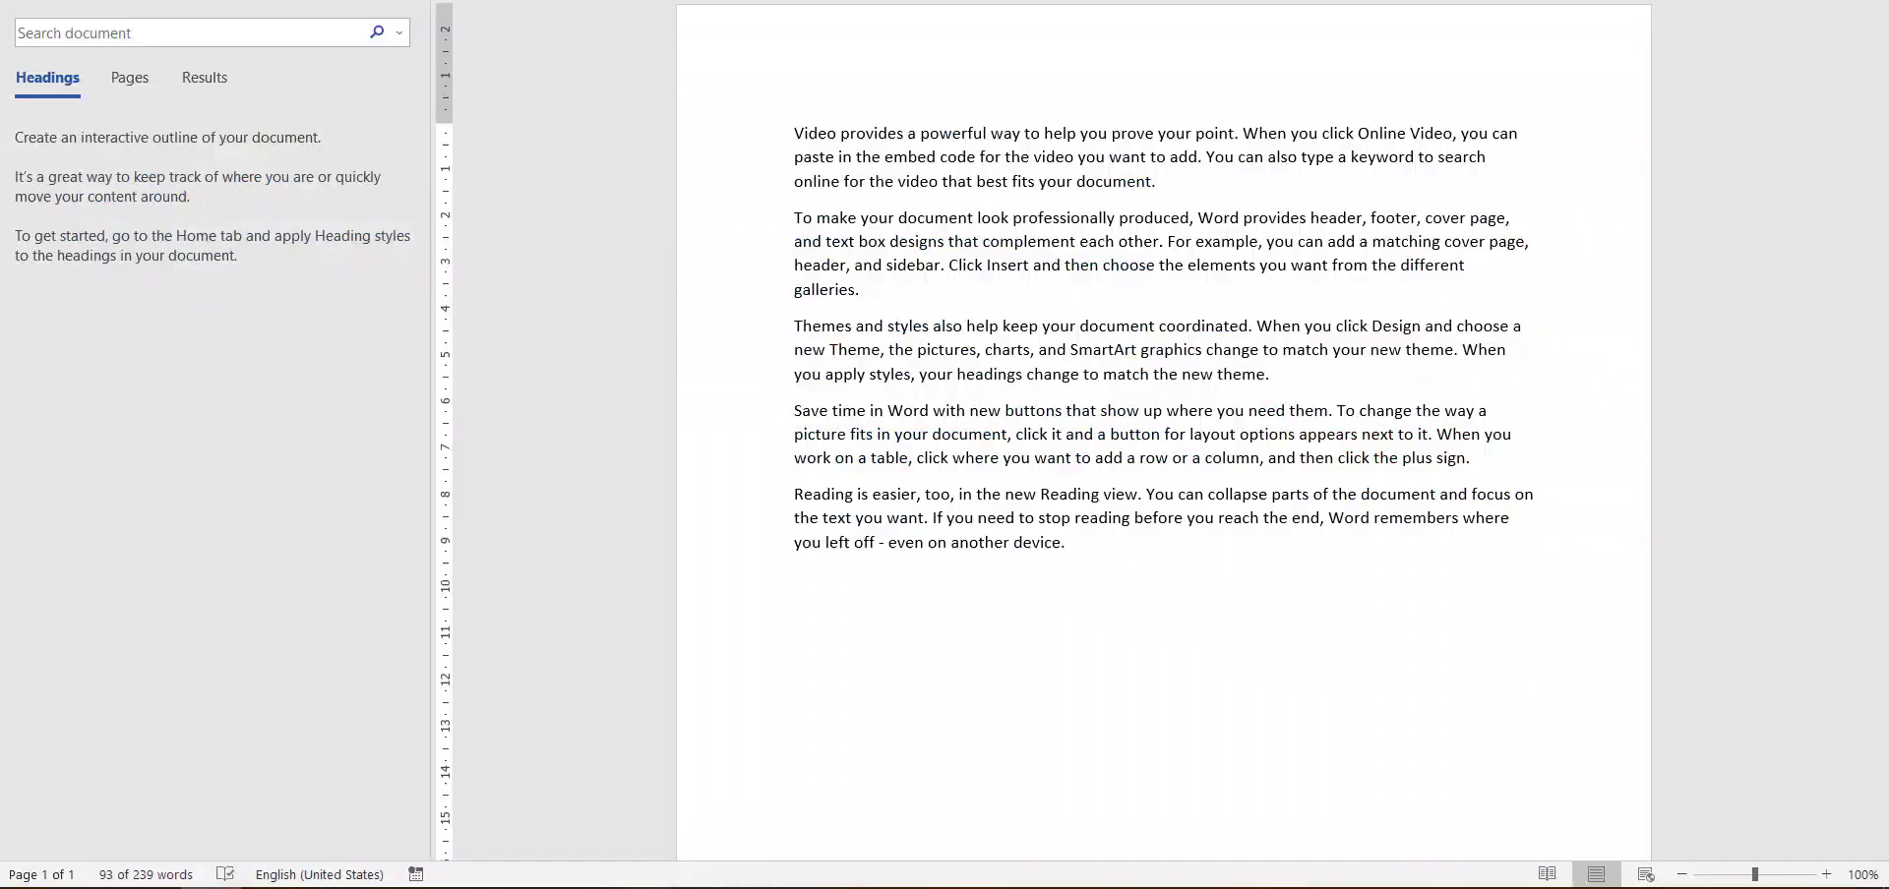
pyautogui.moveTo(795, 133); pyautogui.dragTo(1312, 389)
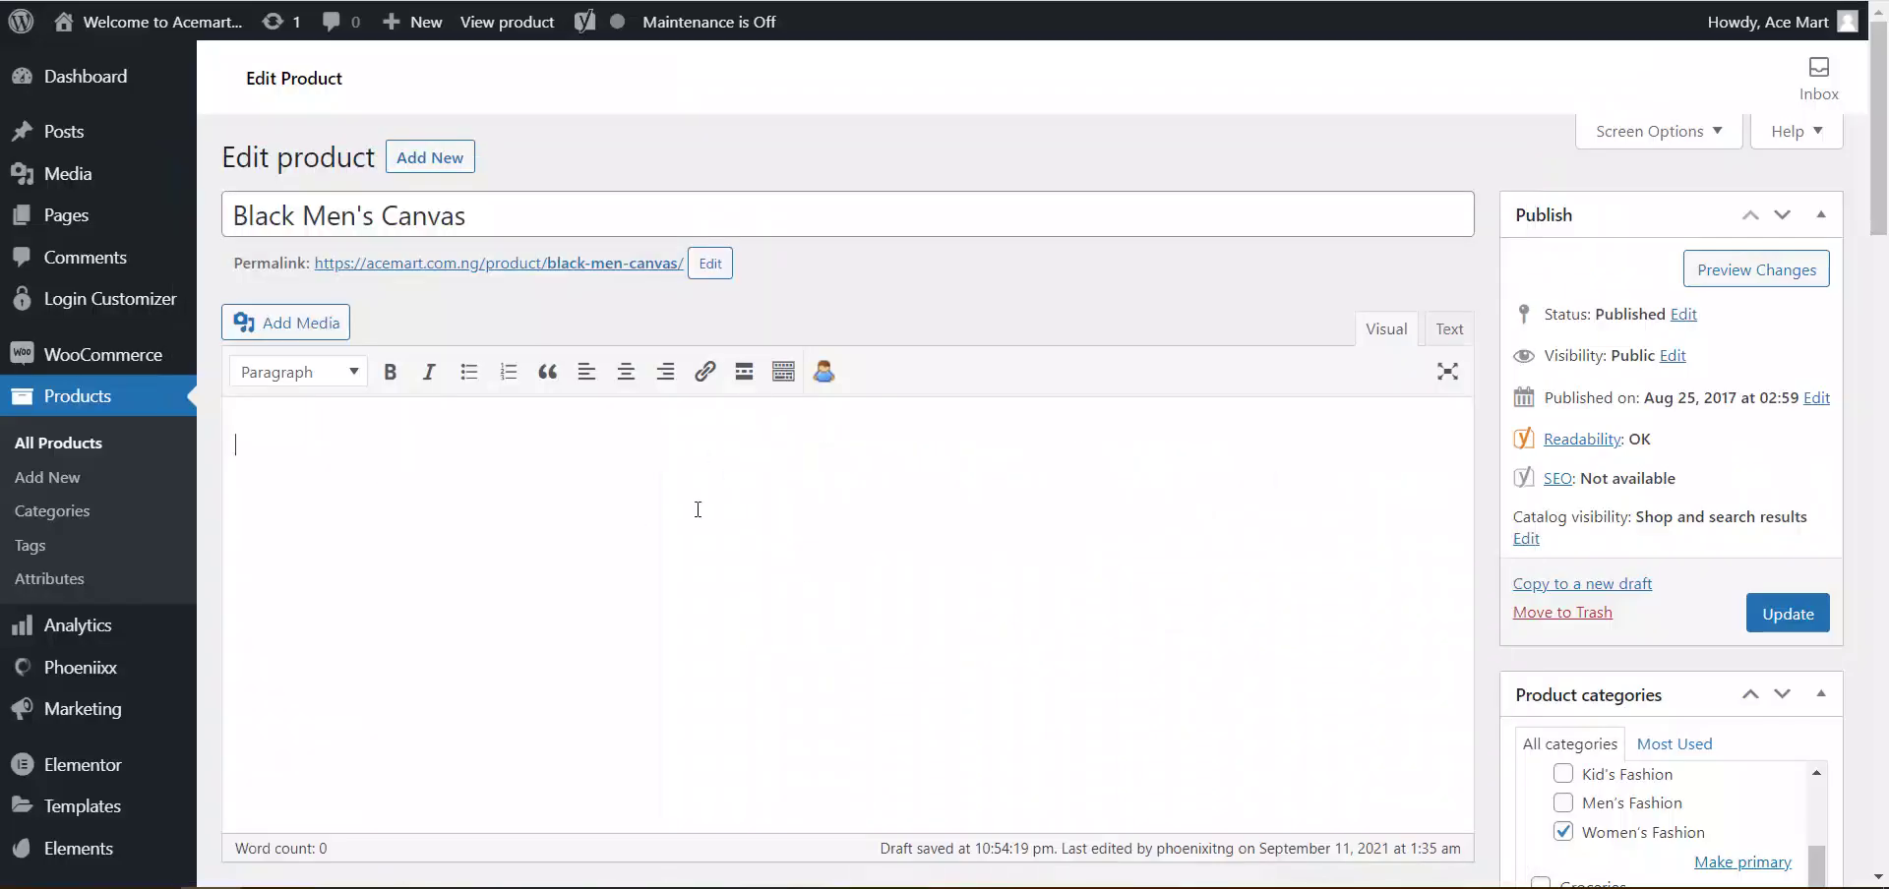
pyautogui.write('Themes and styles also help keep your document coordinated. When you click Design and choose a new Theme, the pictures, charts, and SmartArt graphics change to match your new theme. When you apply styles, your headings change to match the new theme.')
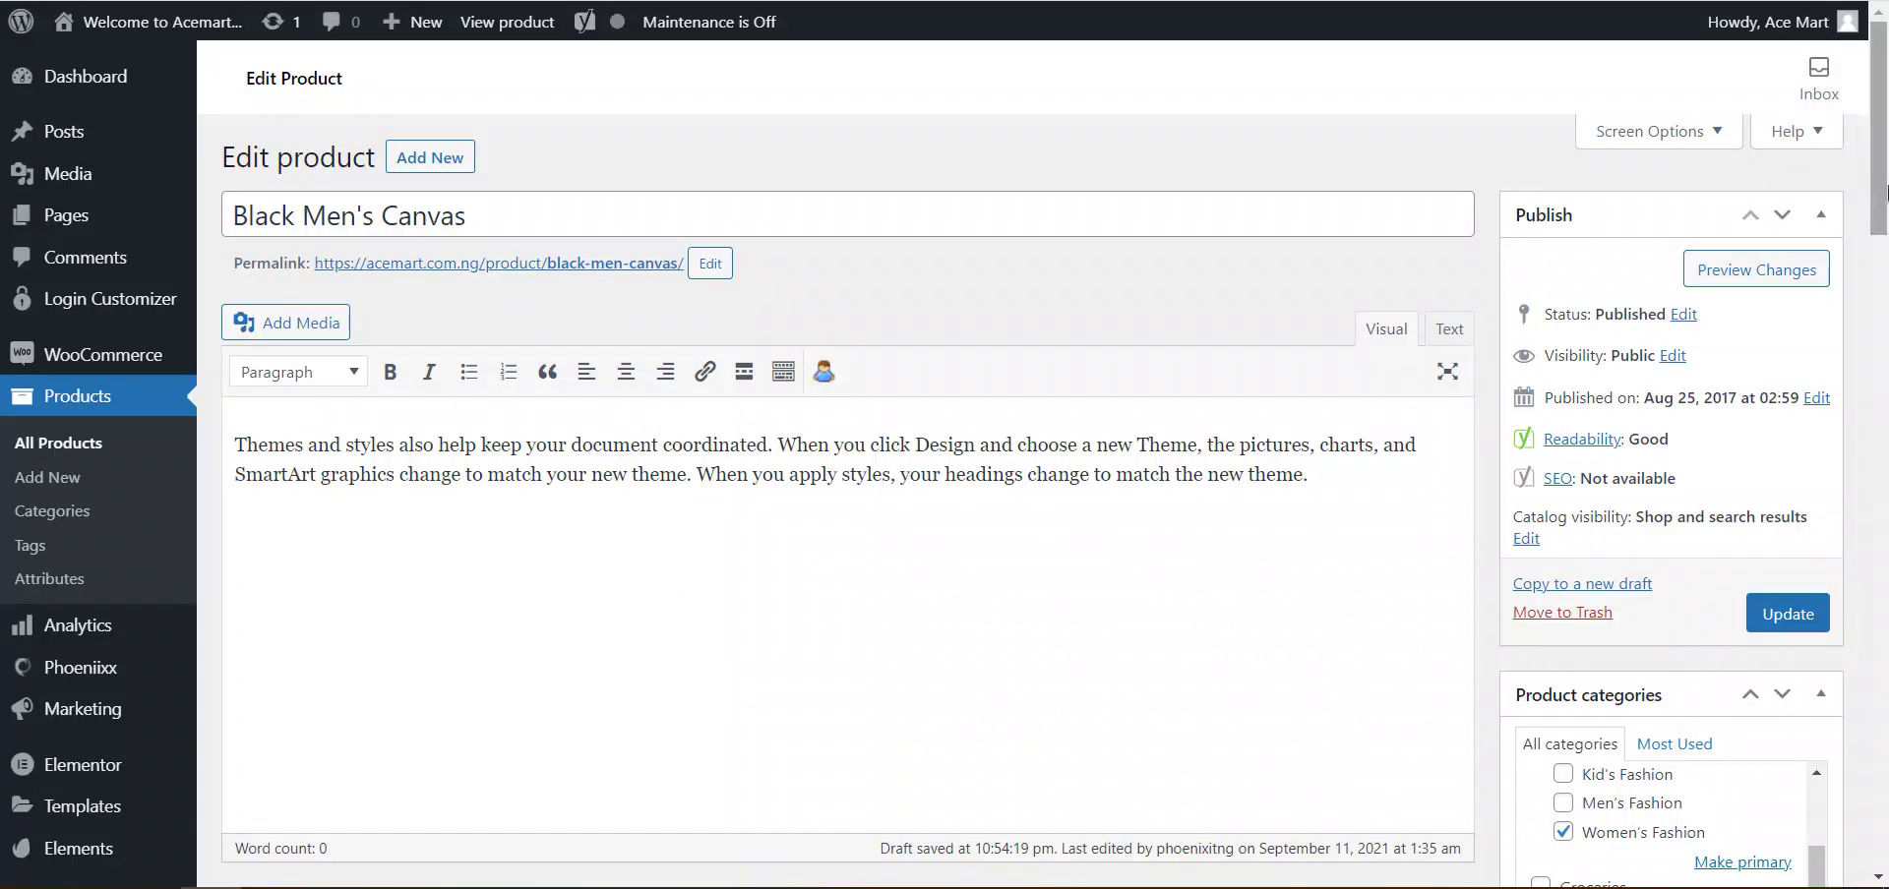
# Step: Look through the product data's Variations and Attributes settings
pyautogui.scroll(-1, 1888, 210)
pyautogui.moveTo(1887, 209); pyautogui.dragTo(1887, 631)
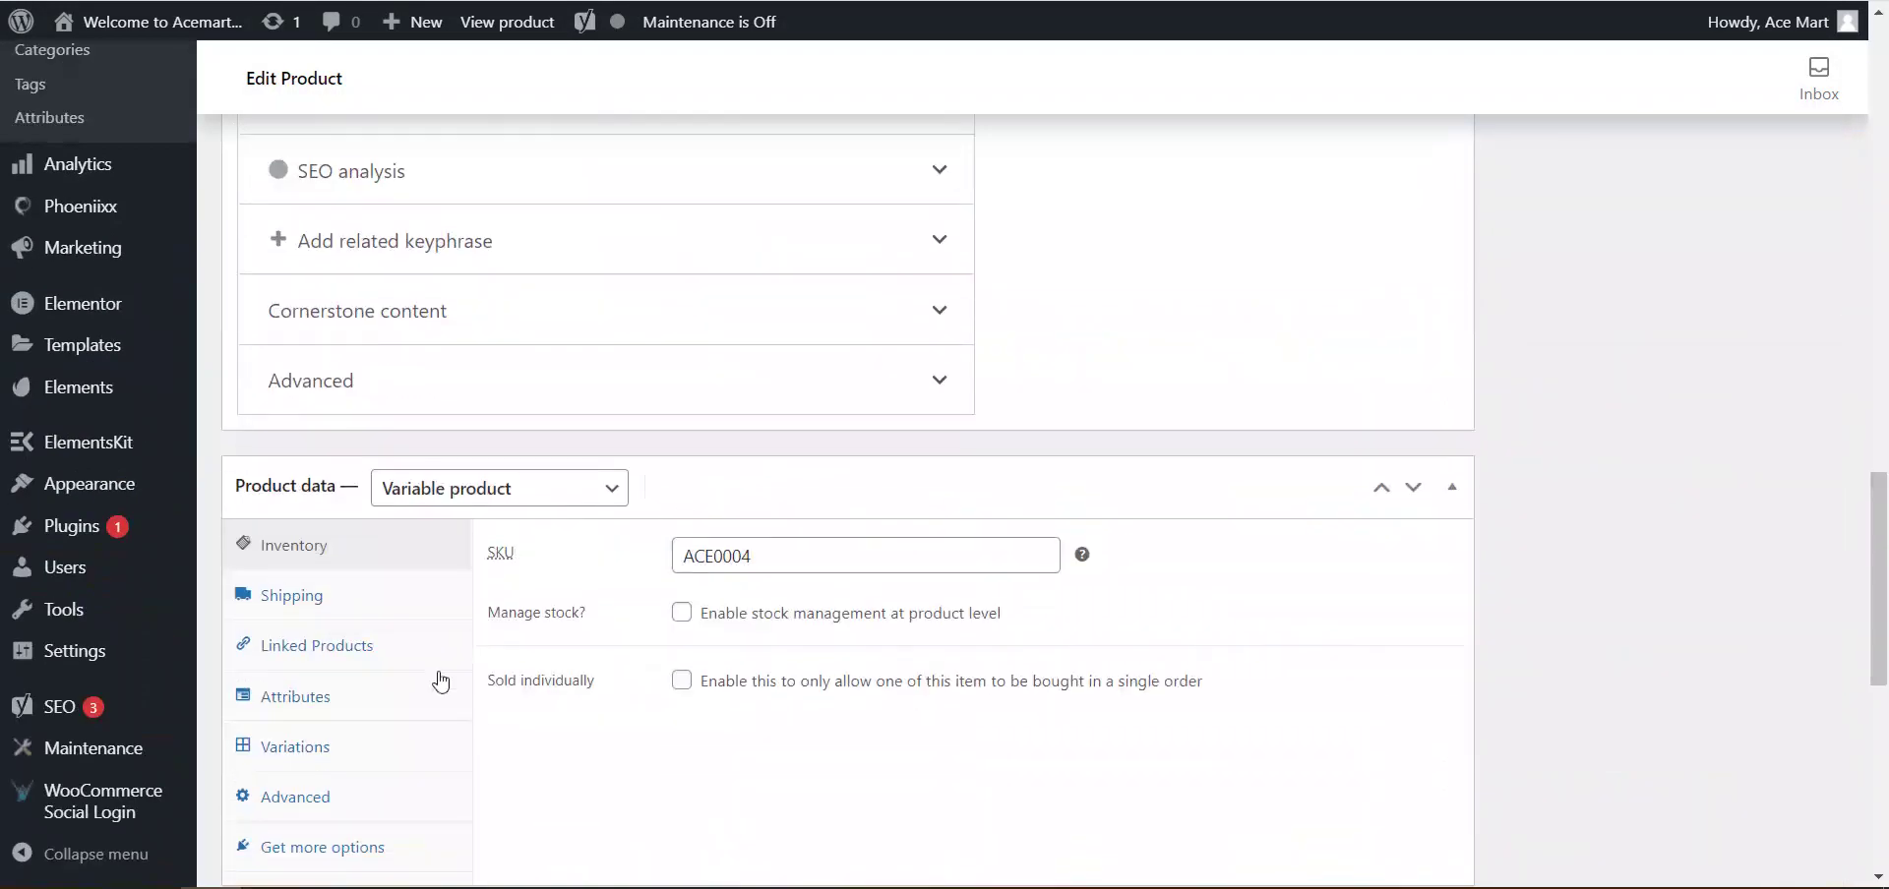
pyautogui.click(298, 748)
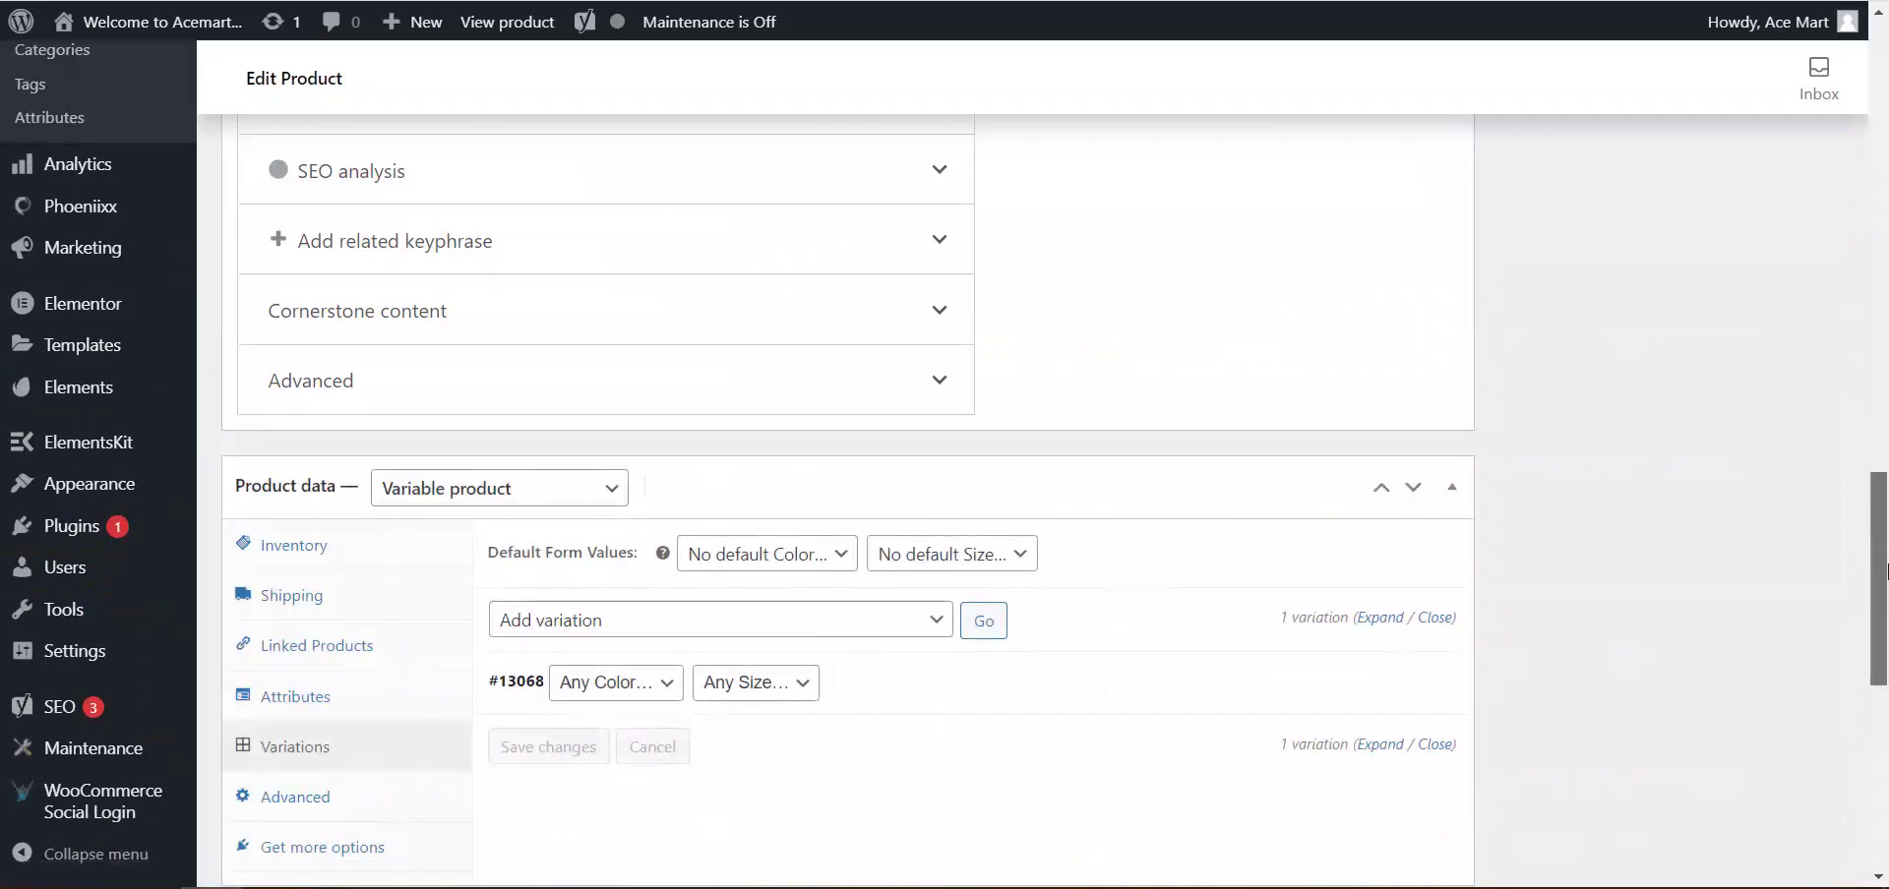
pyautogui.scroll(-2, 763, 485)
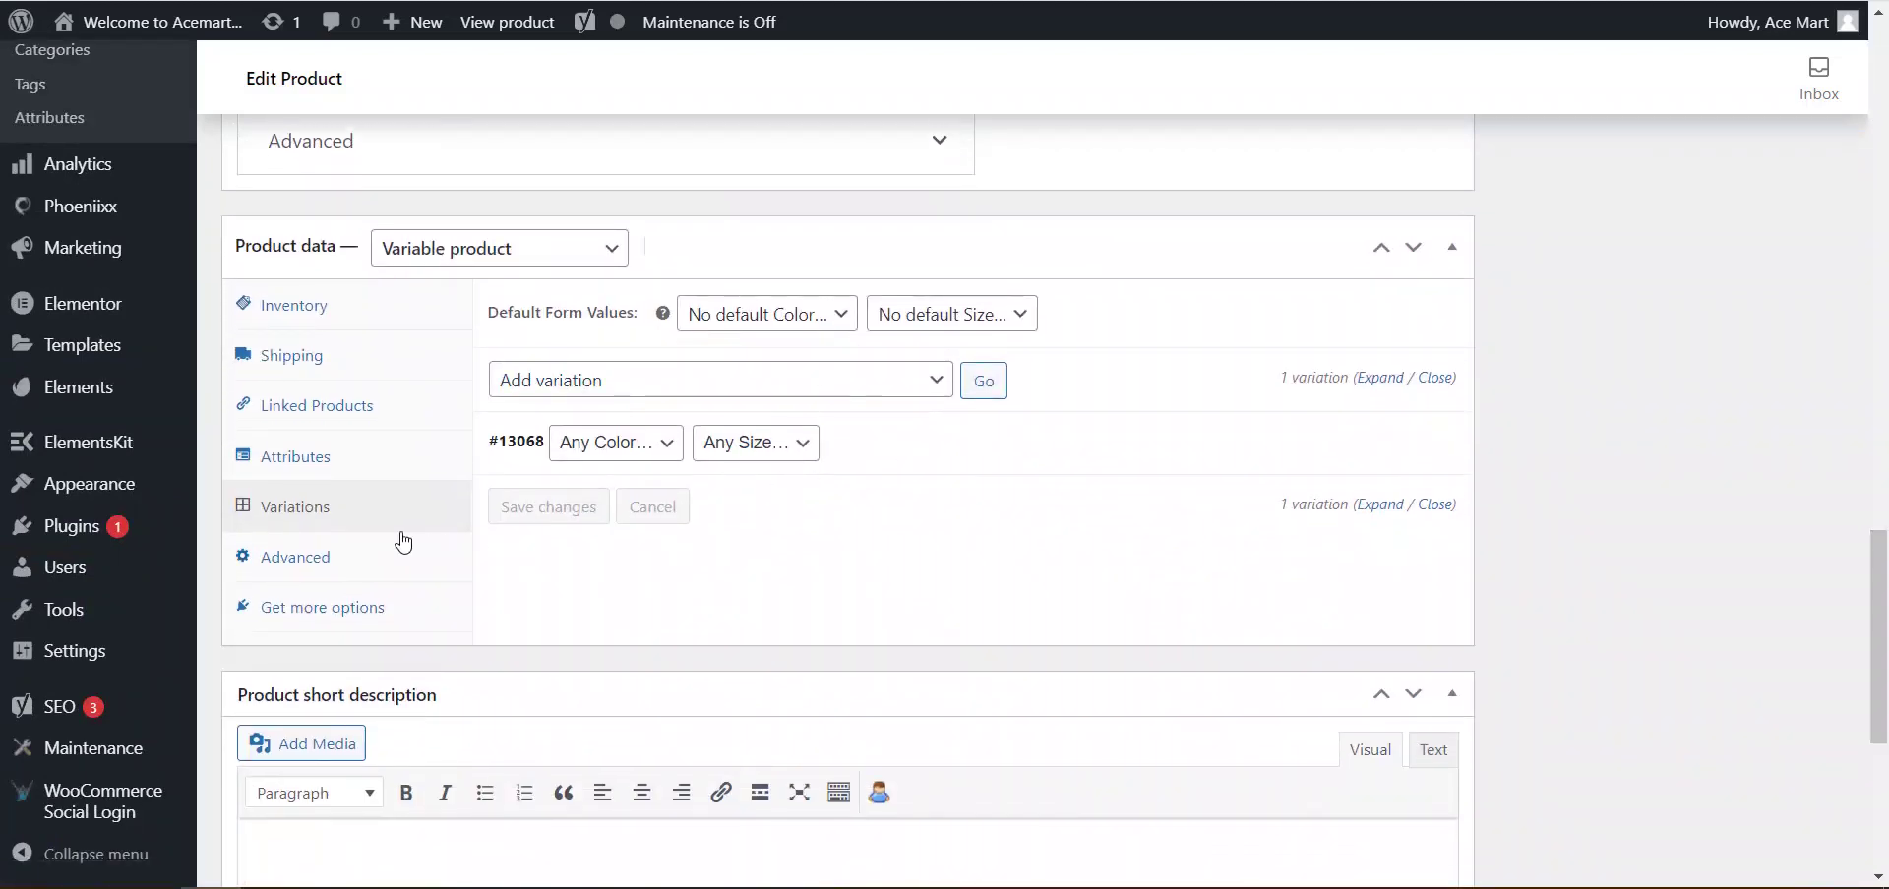
pyautogui.click(307, 460)
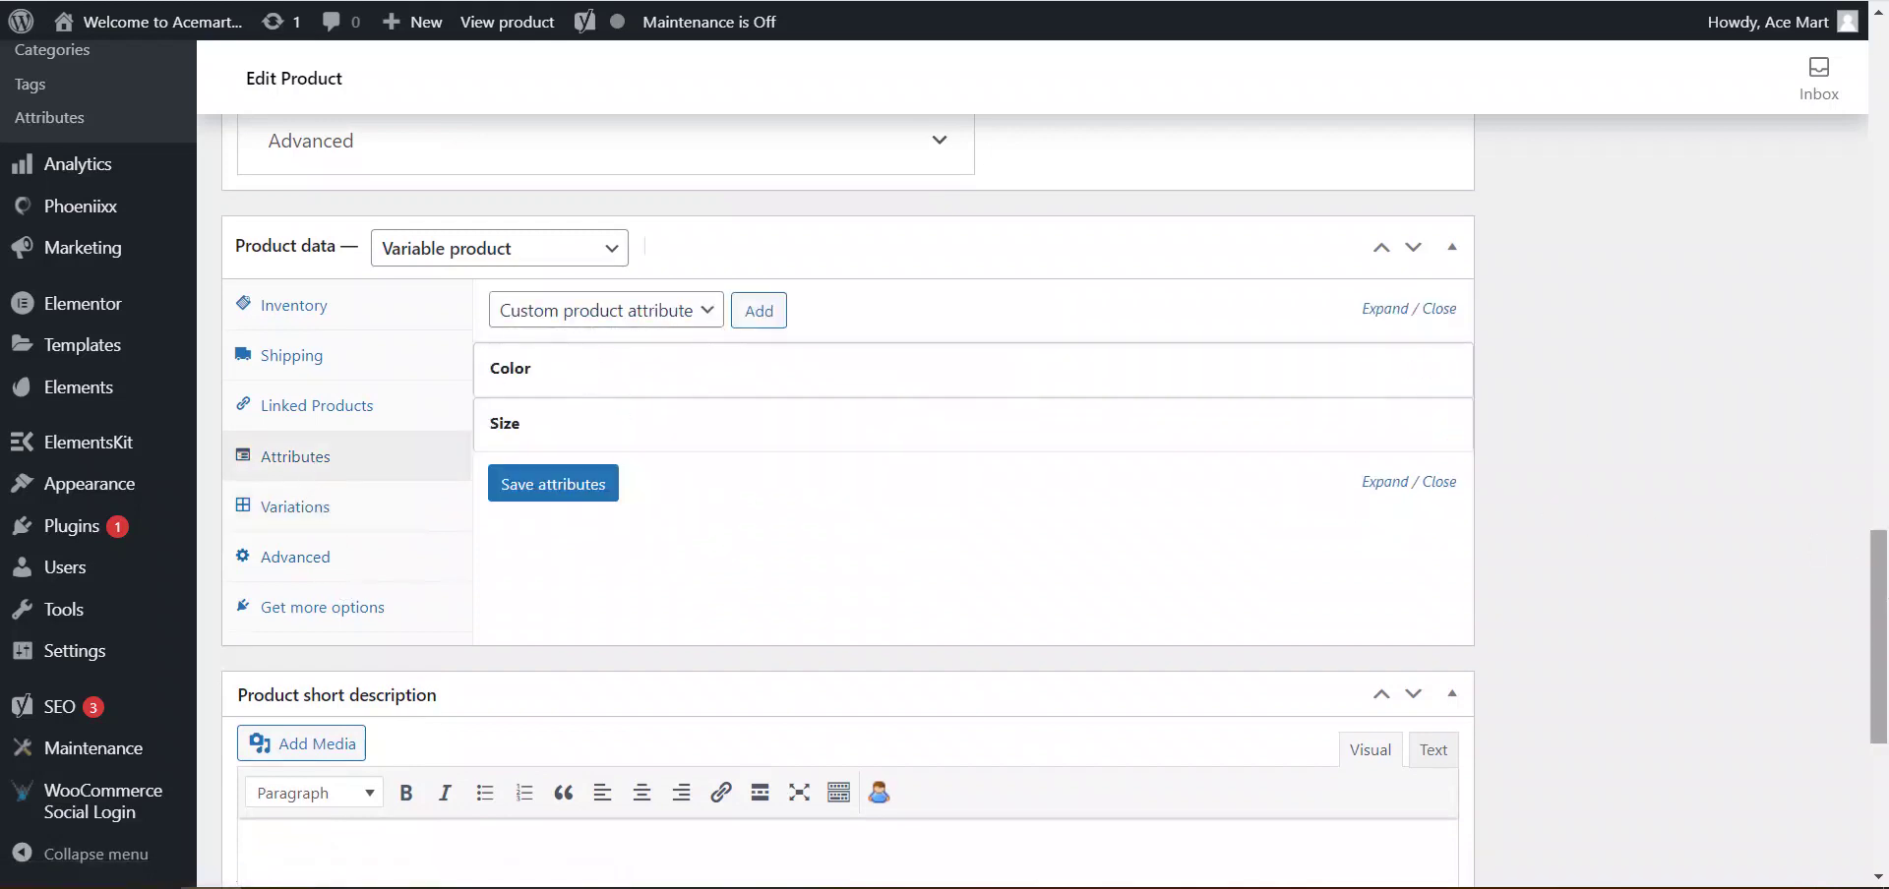
pyautogui.moveTo(1879, 593); pyautogui.dragTo(1883, 528)
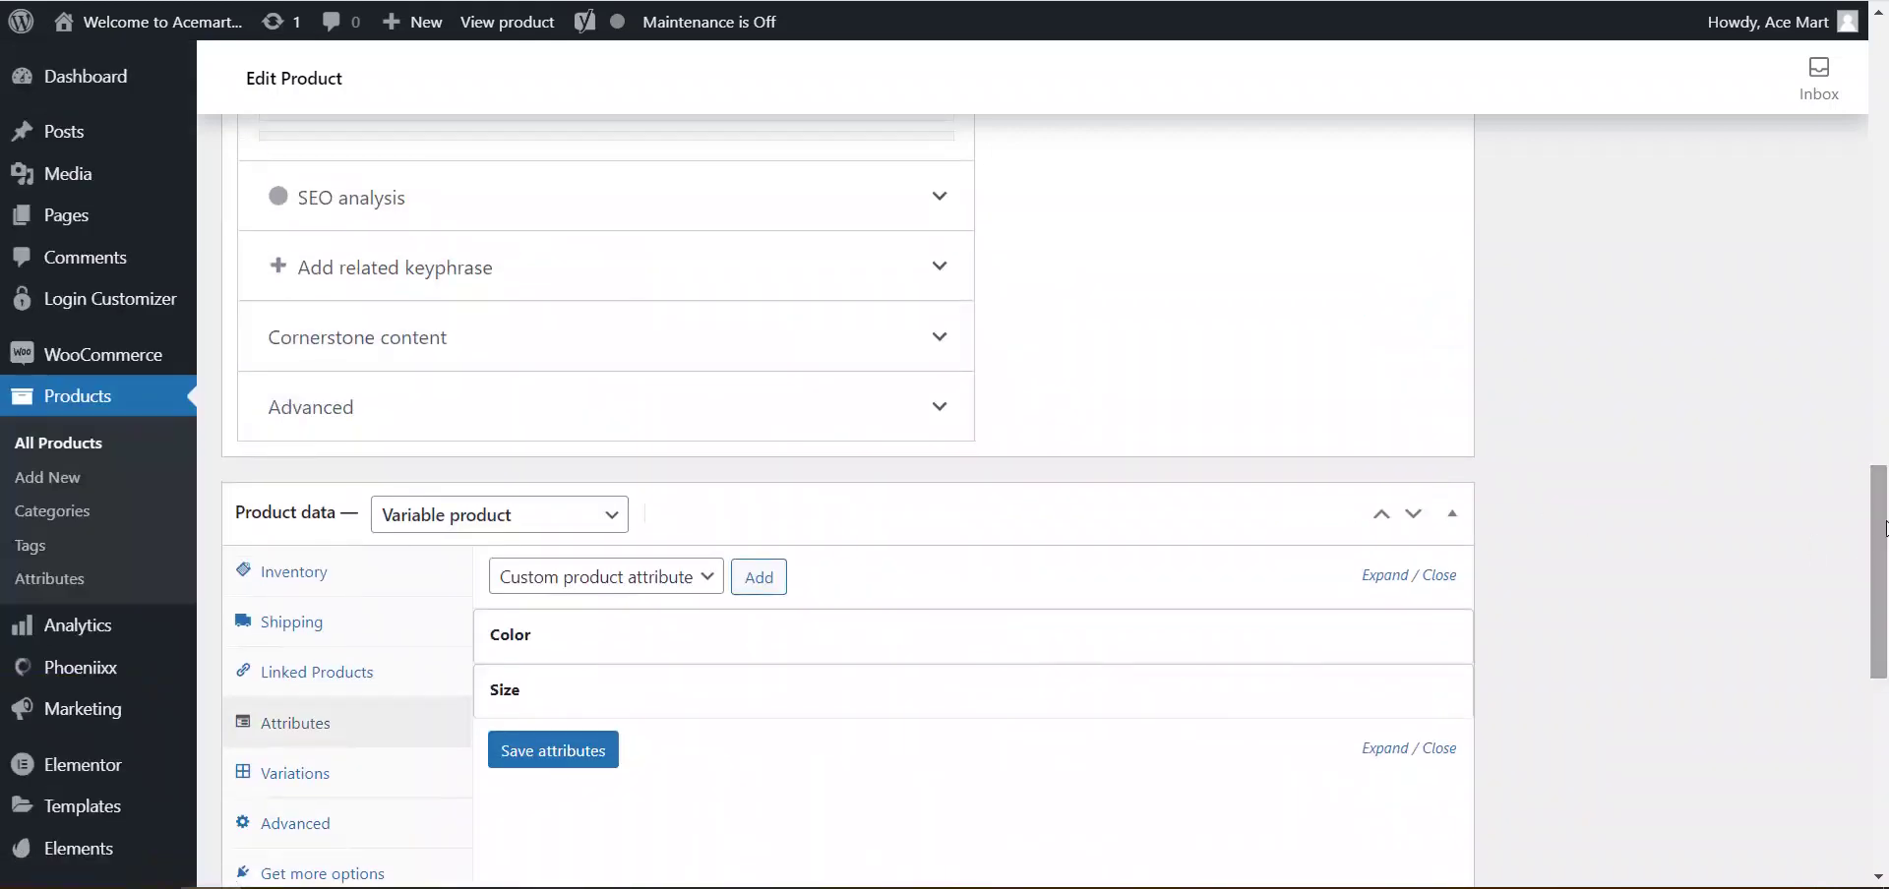
# Step: Make it a simple product with regular price 18000 and sale price 16000
pyautogui.click(605, 522)
pyautogui.click(466, 584)
pyautogui.click(761, 590)
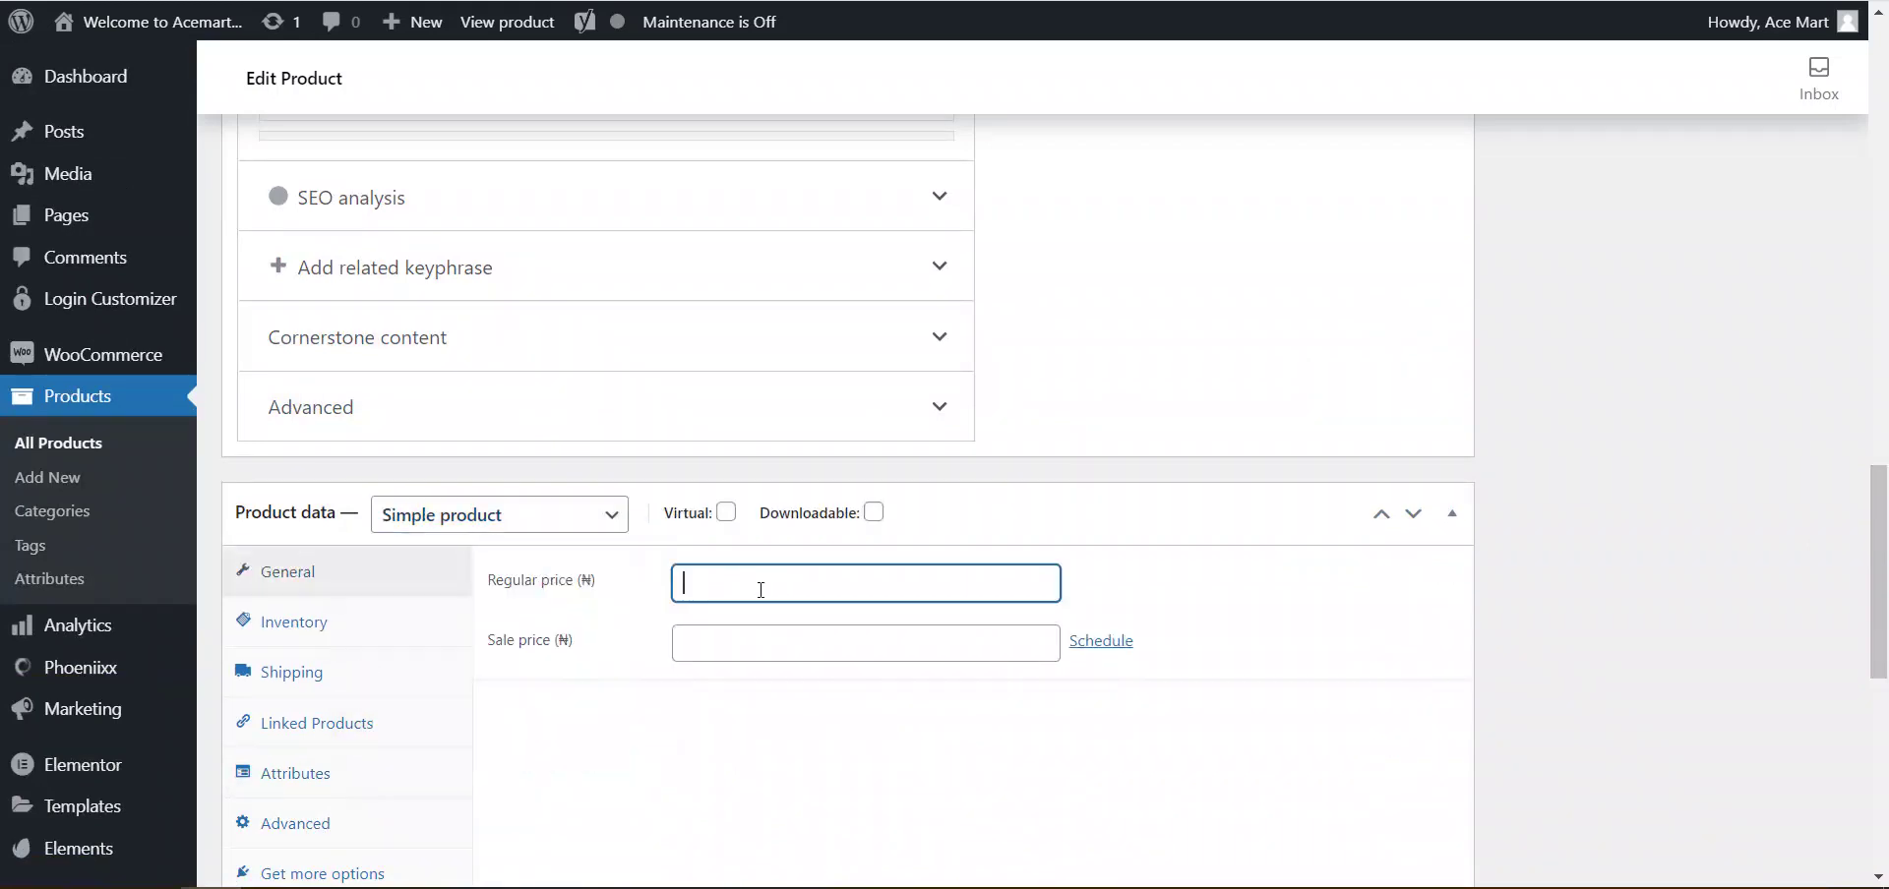
pyautogui.write('10000')
pyautogui.press('Tab')
pyautogui.write('1006000')
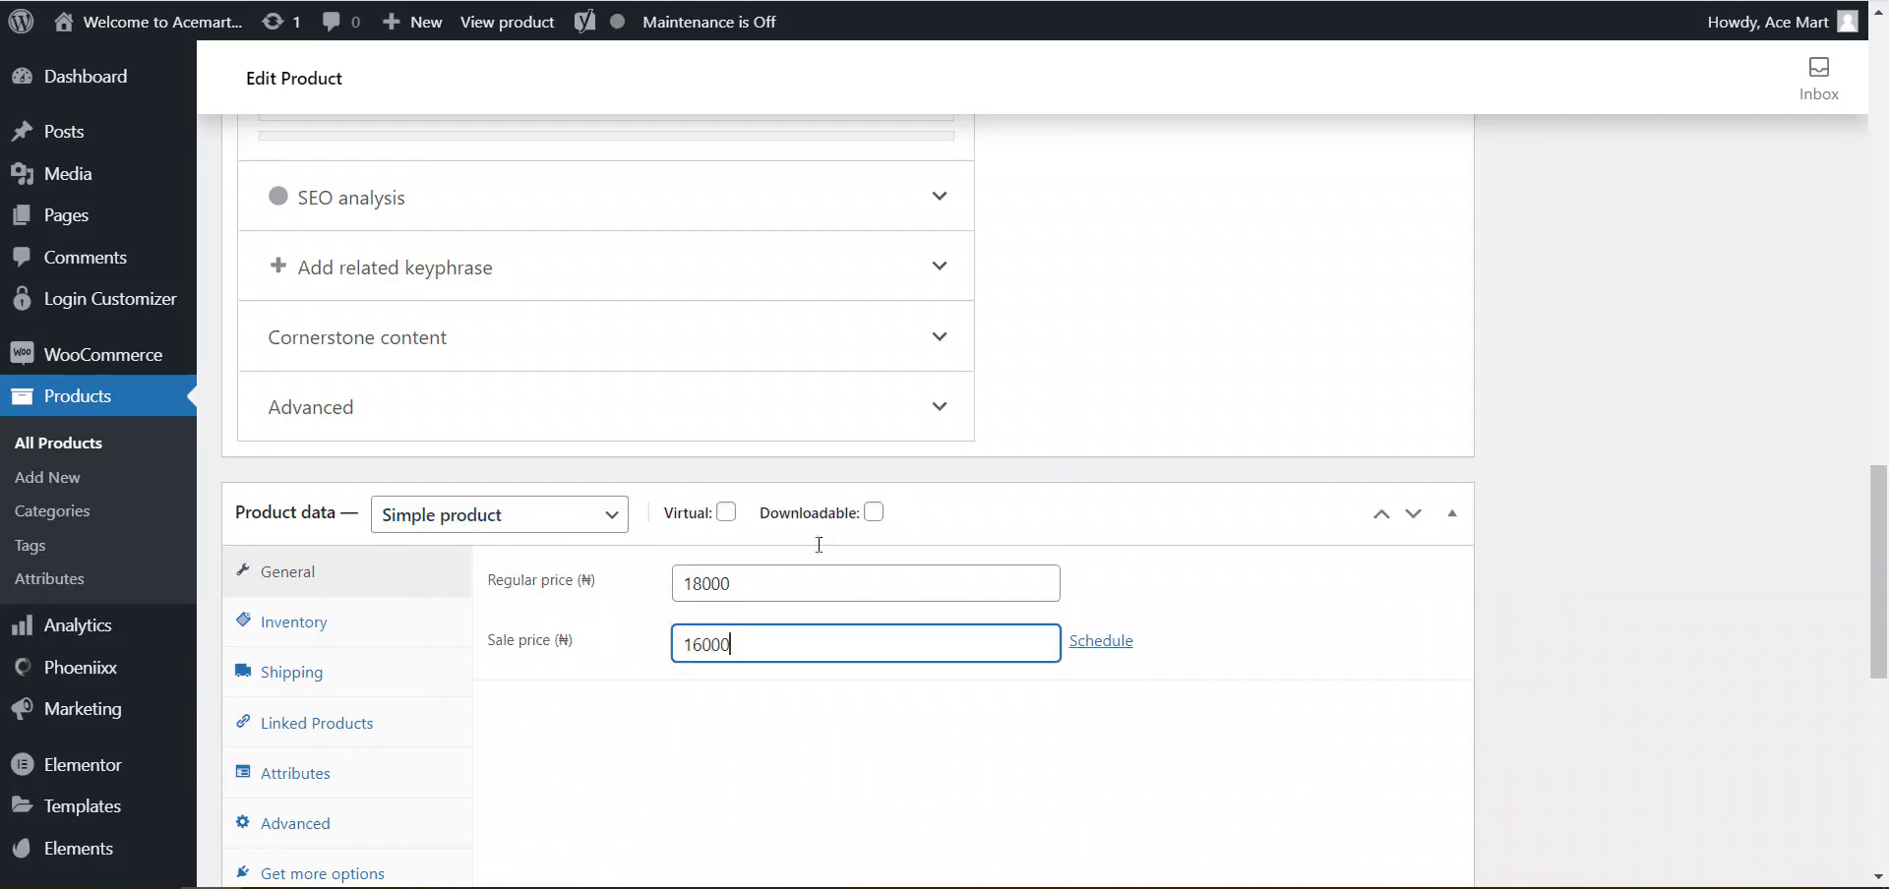
pyautogui.scroll(10, 1252, 548)
pyautogui.scroll(-5, 1353, 535)
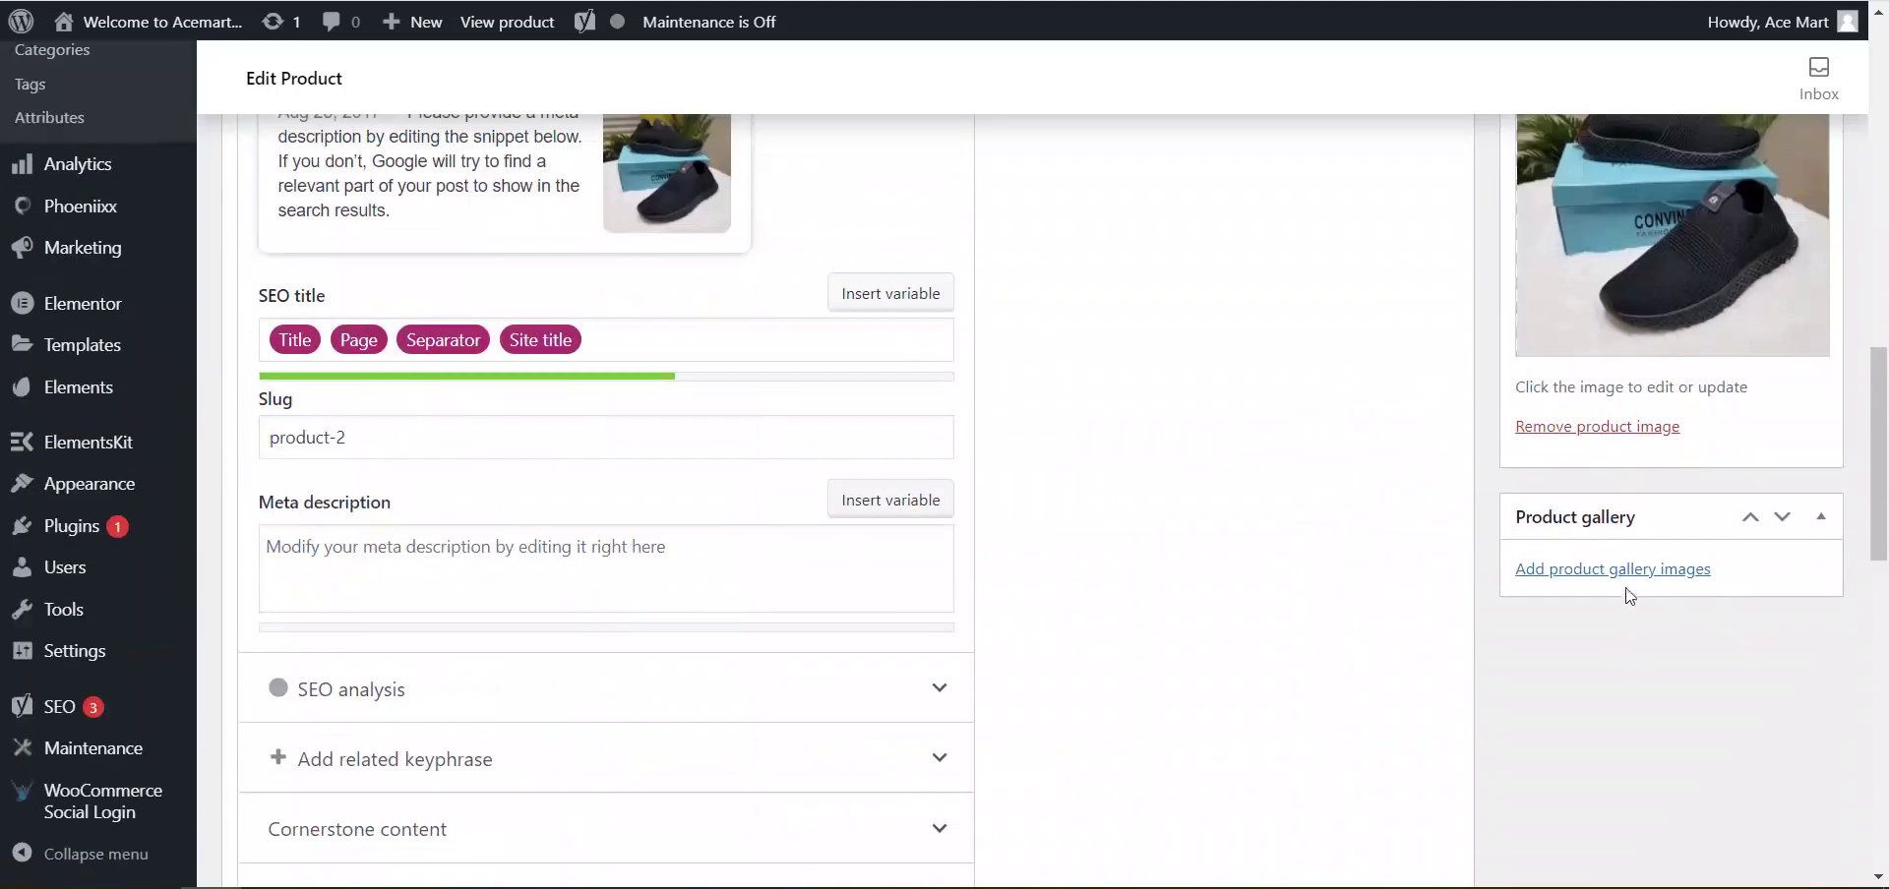
pyautogui.click(1641, 573)
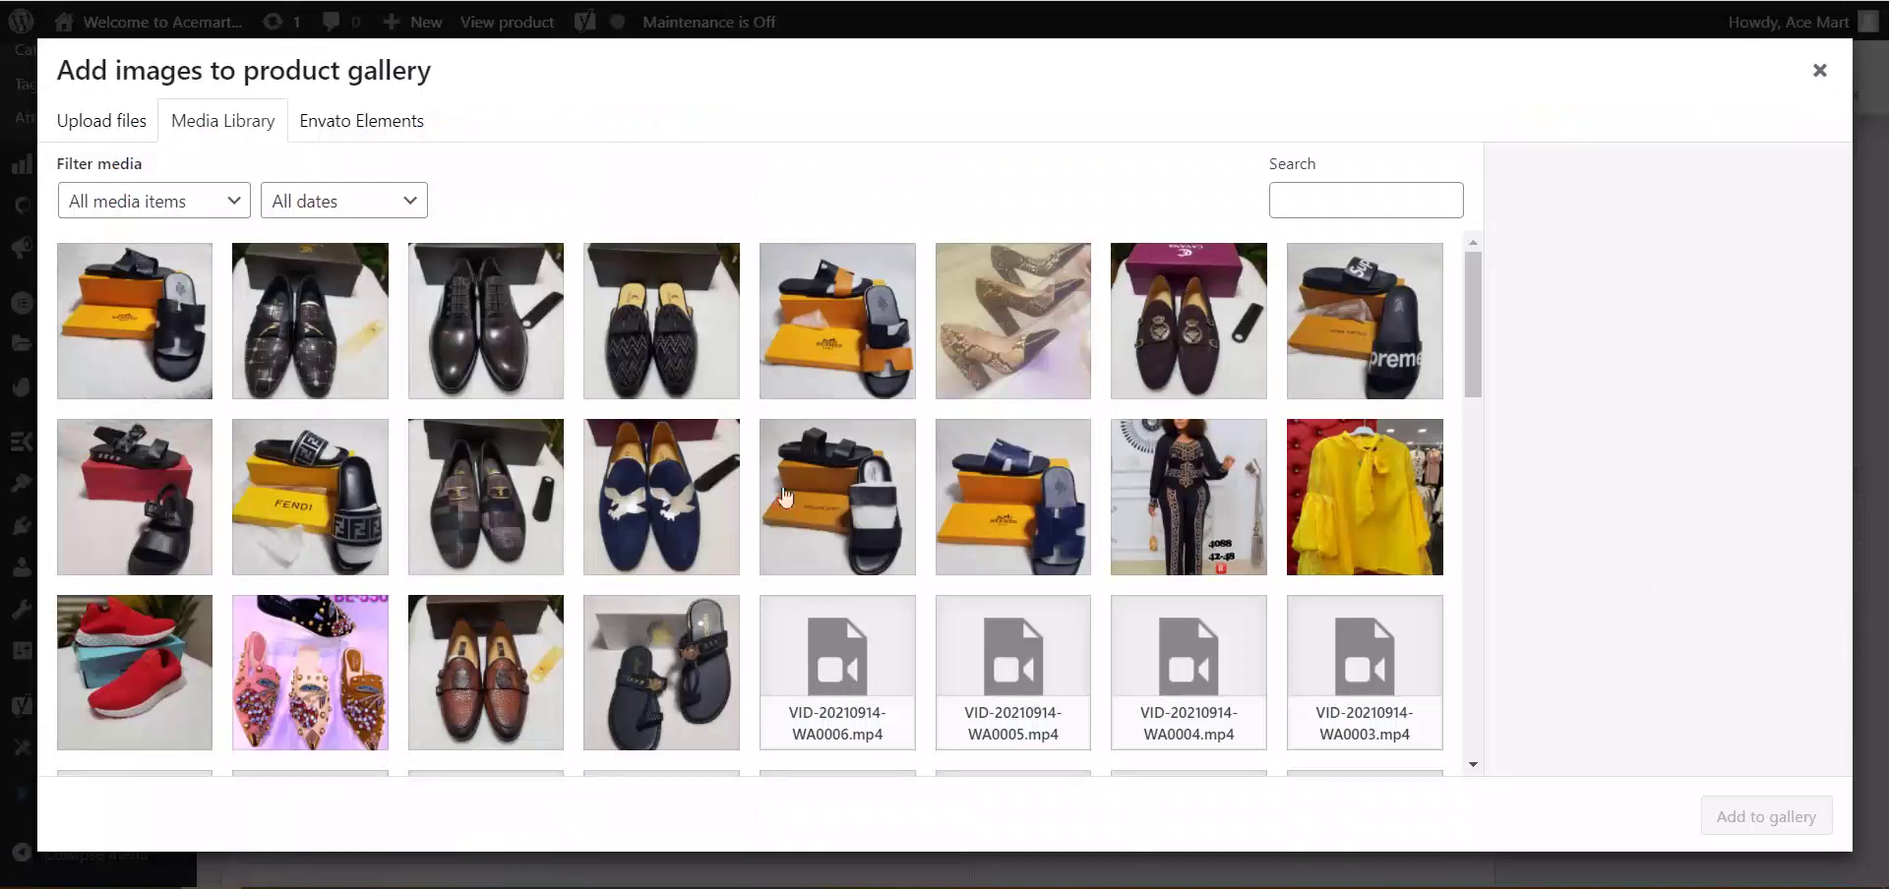
# Step: Add the red sneaker photo IMG-20210913-WA0027 to the Black Men's Canvas product gallery
pyautogui.scroll(-2, 889, 426)
pyautogui.click(160, 563)
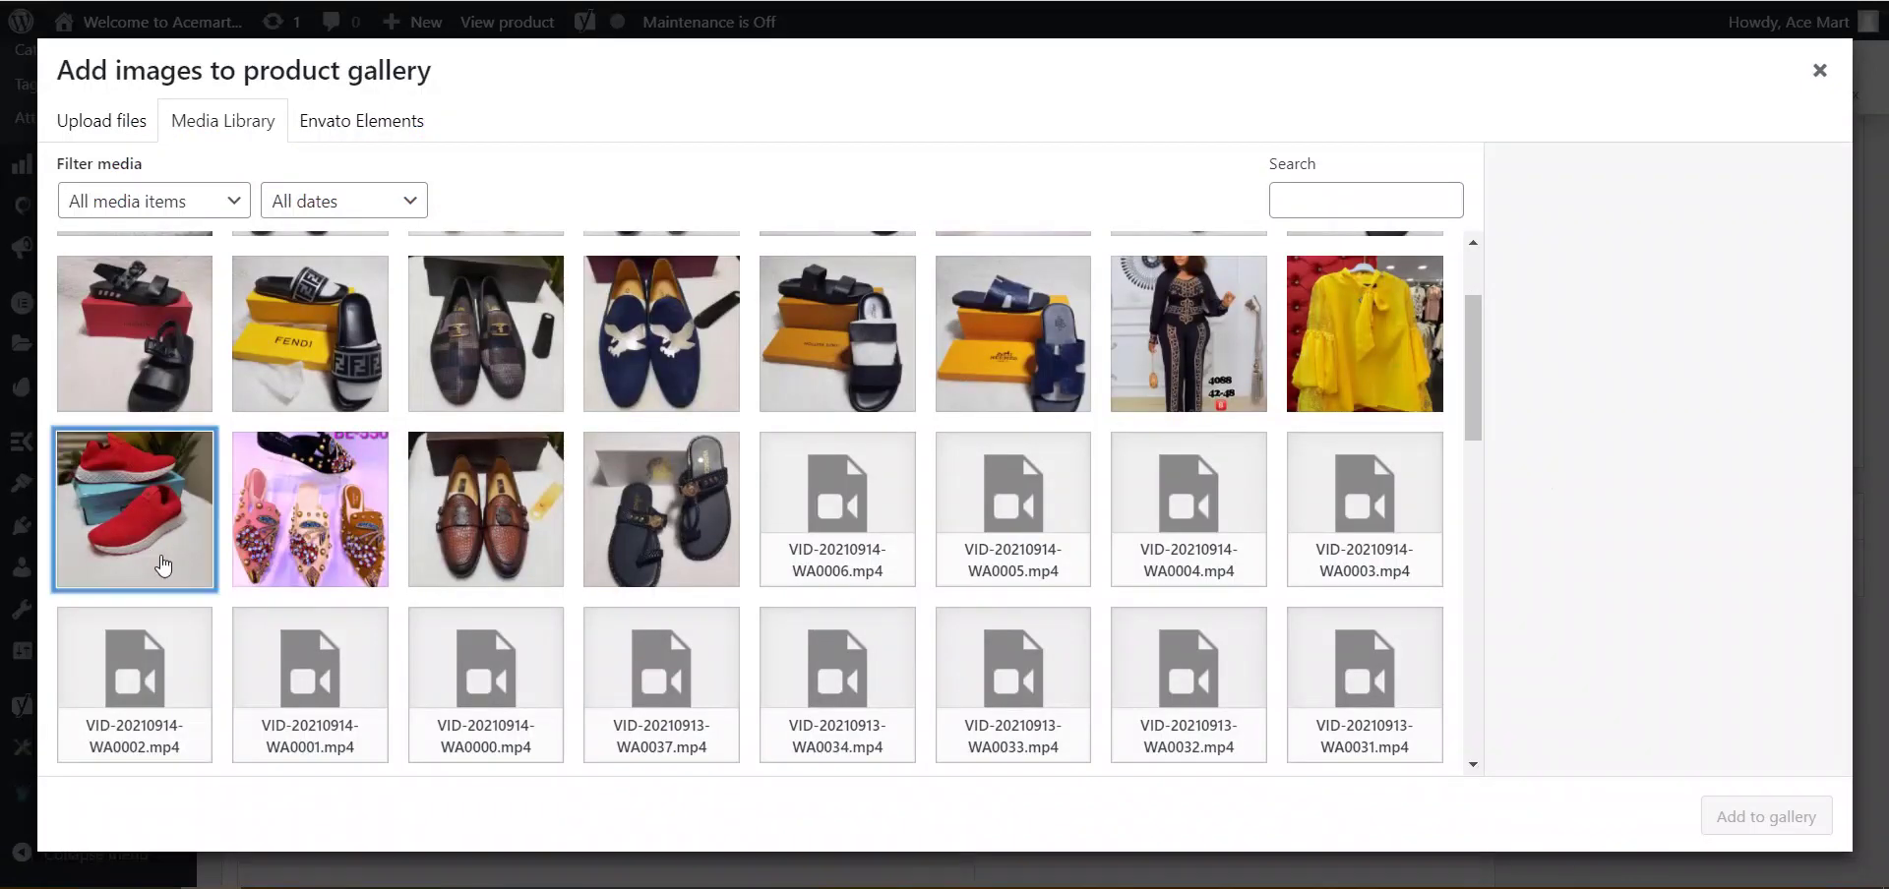
pyautogui.scroll(2, 568, 615)
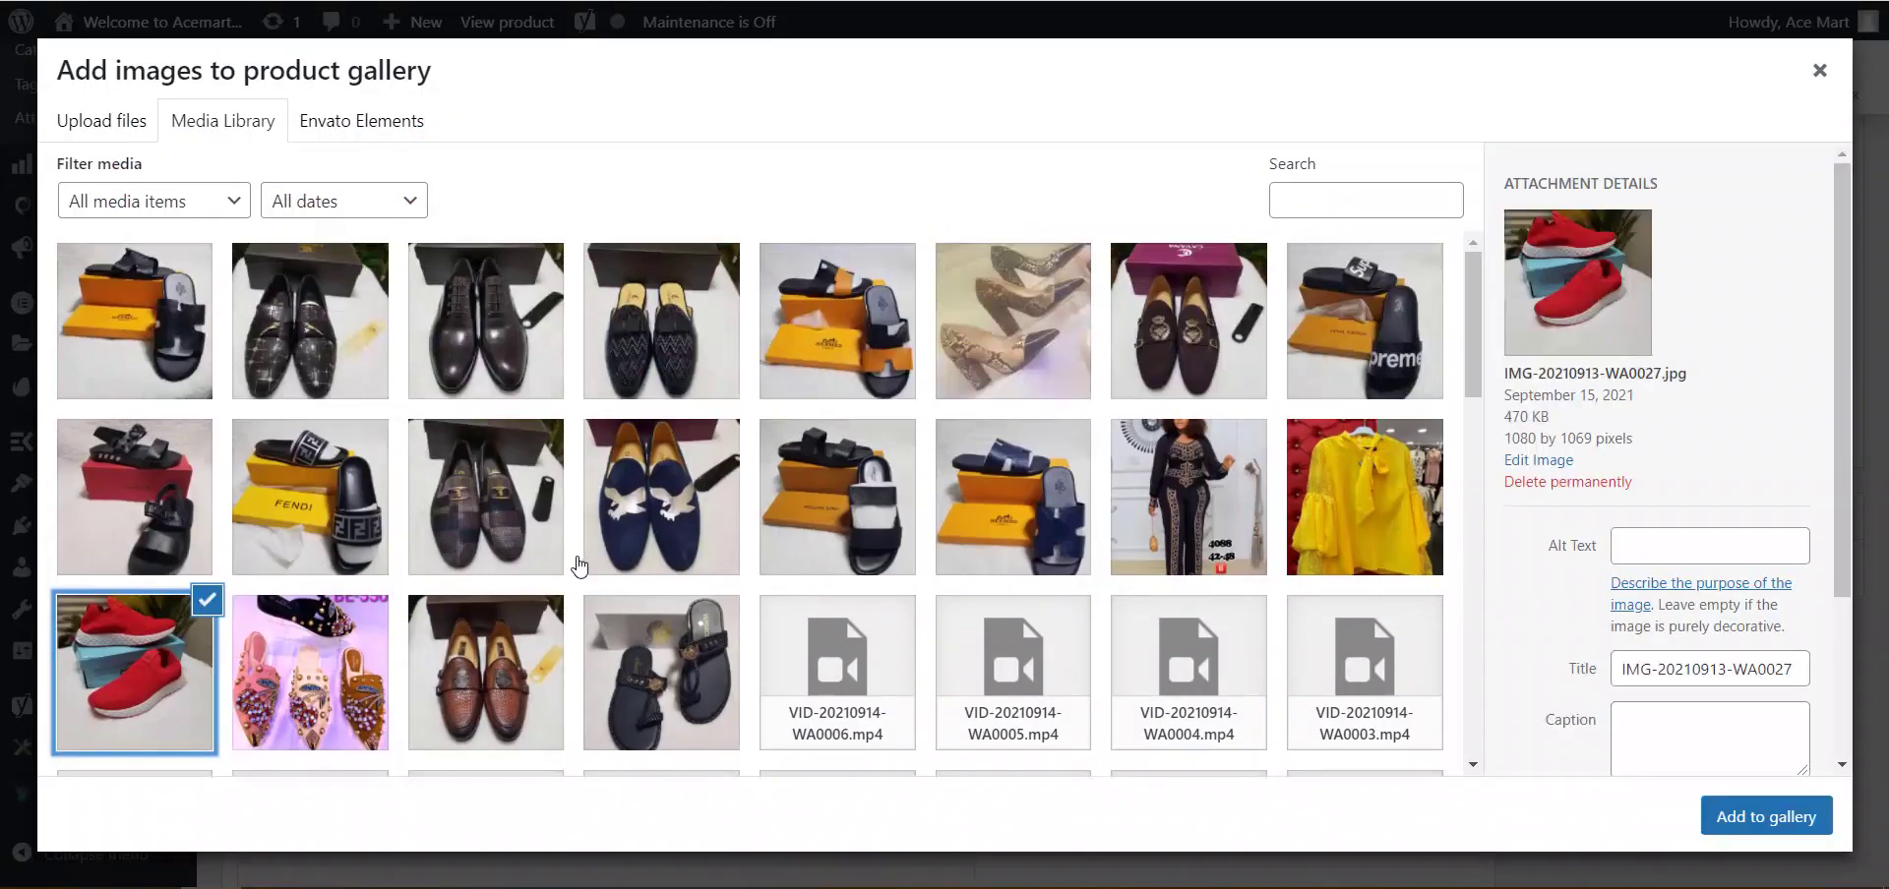
pyautogui.click(1766, 818)
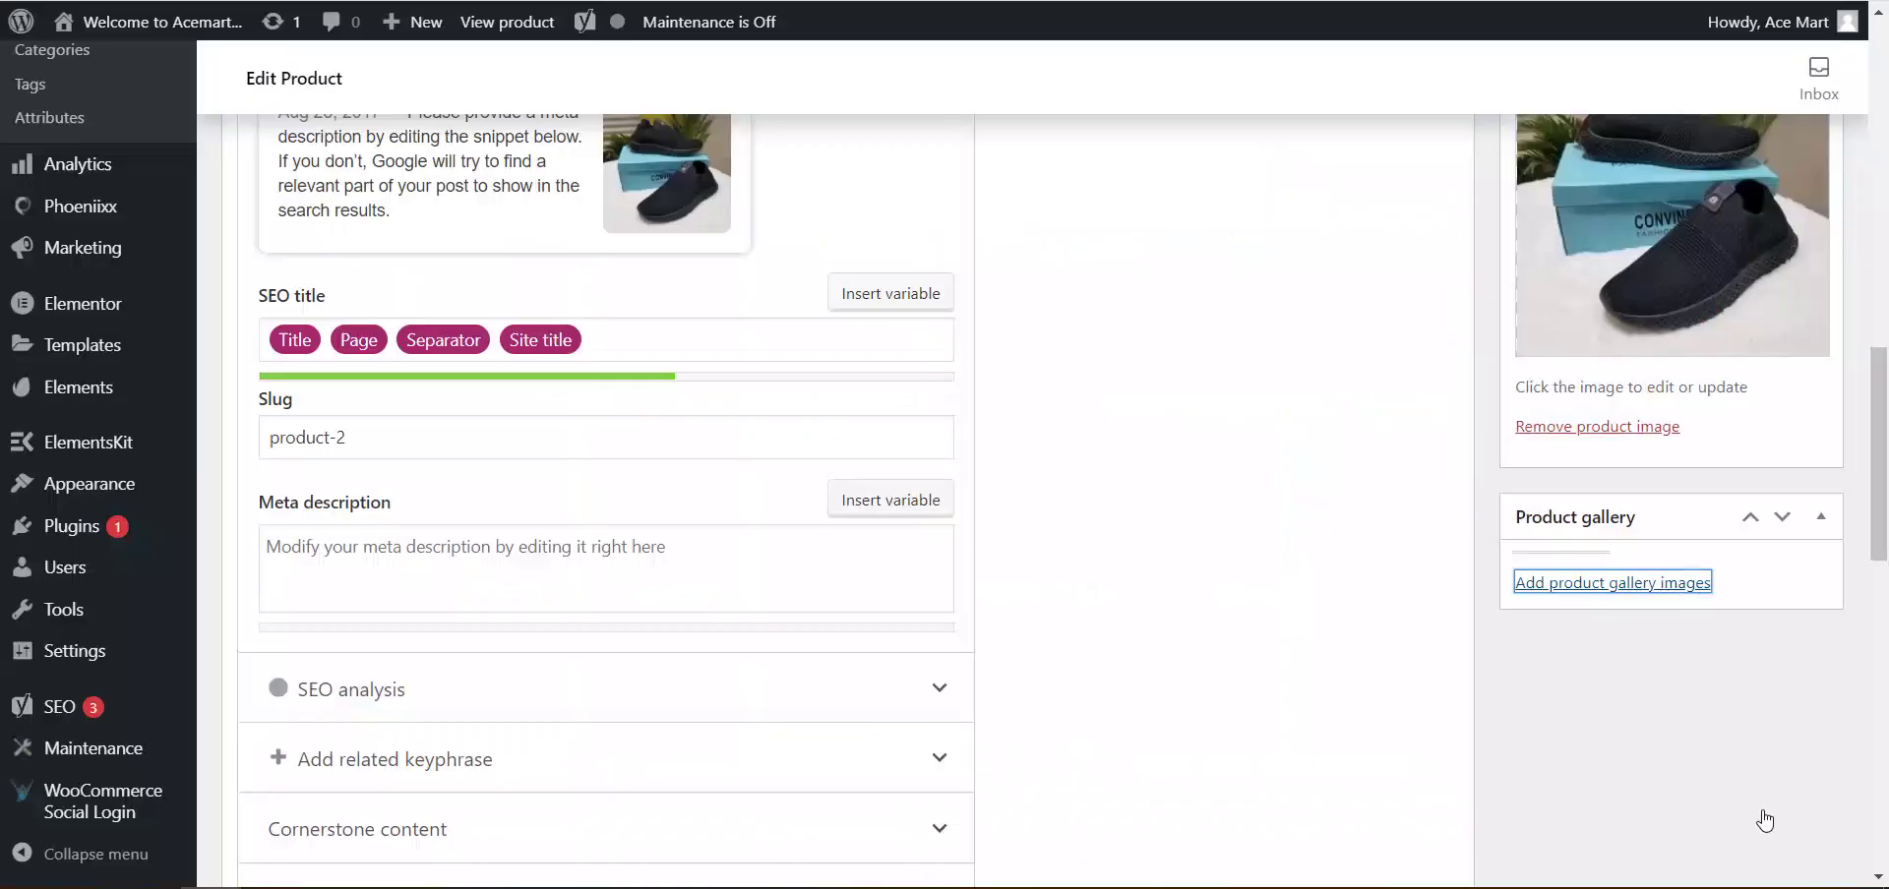
pyautogui.scroll(7, 1533, 543)
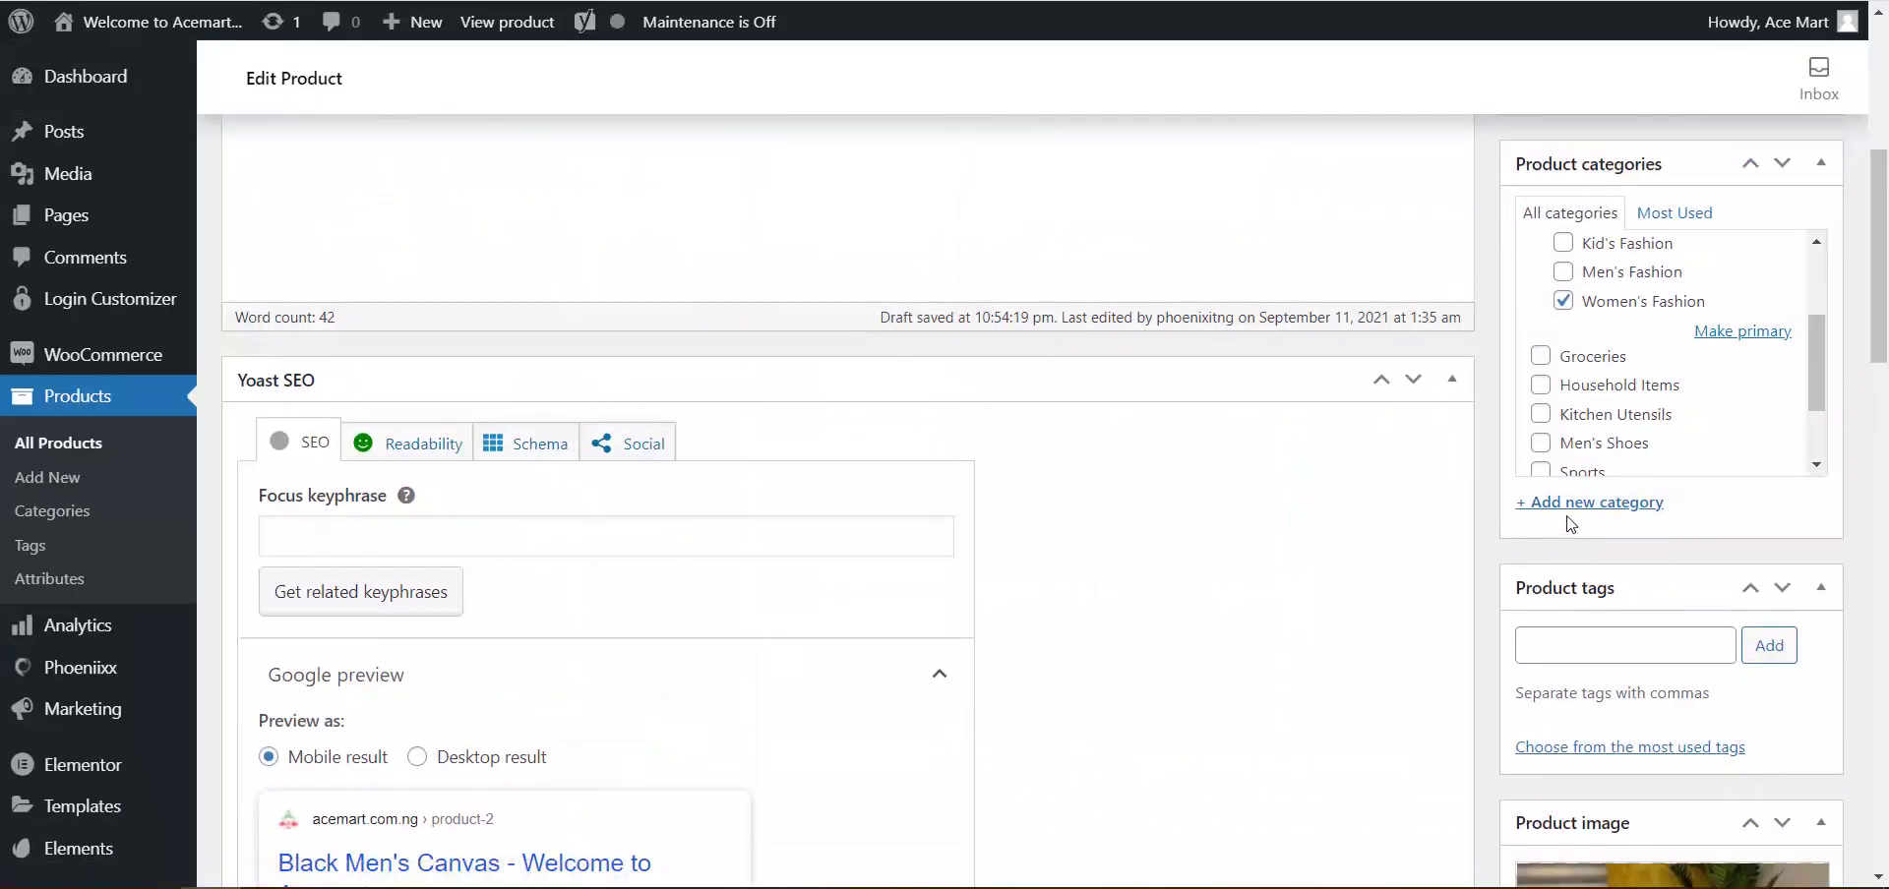
pyautogui.scroll(5, 1180, 630)
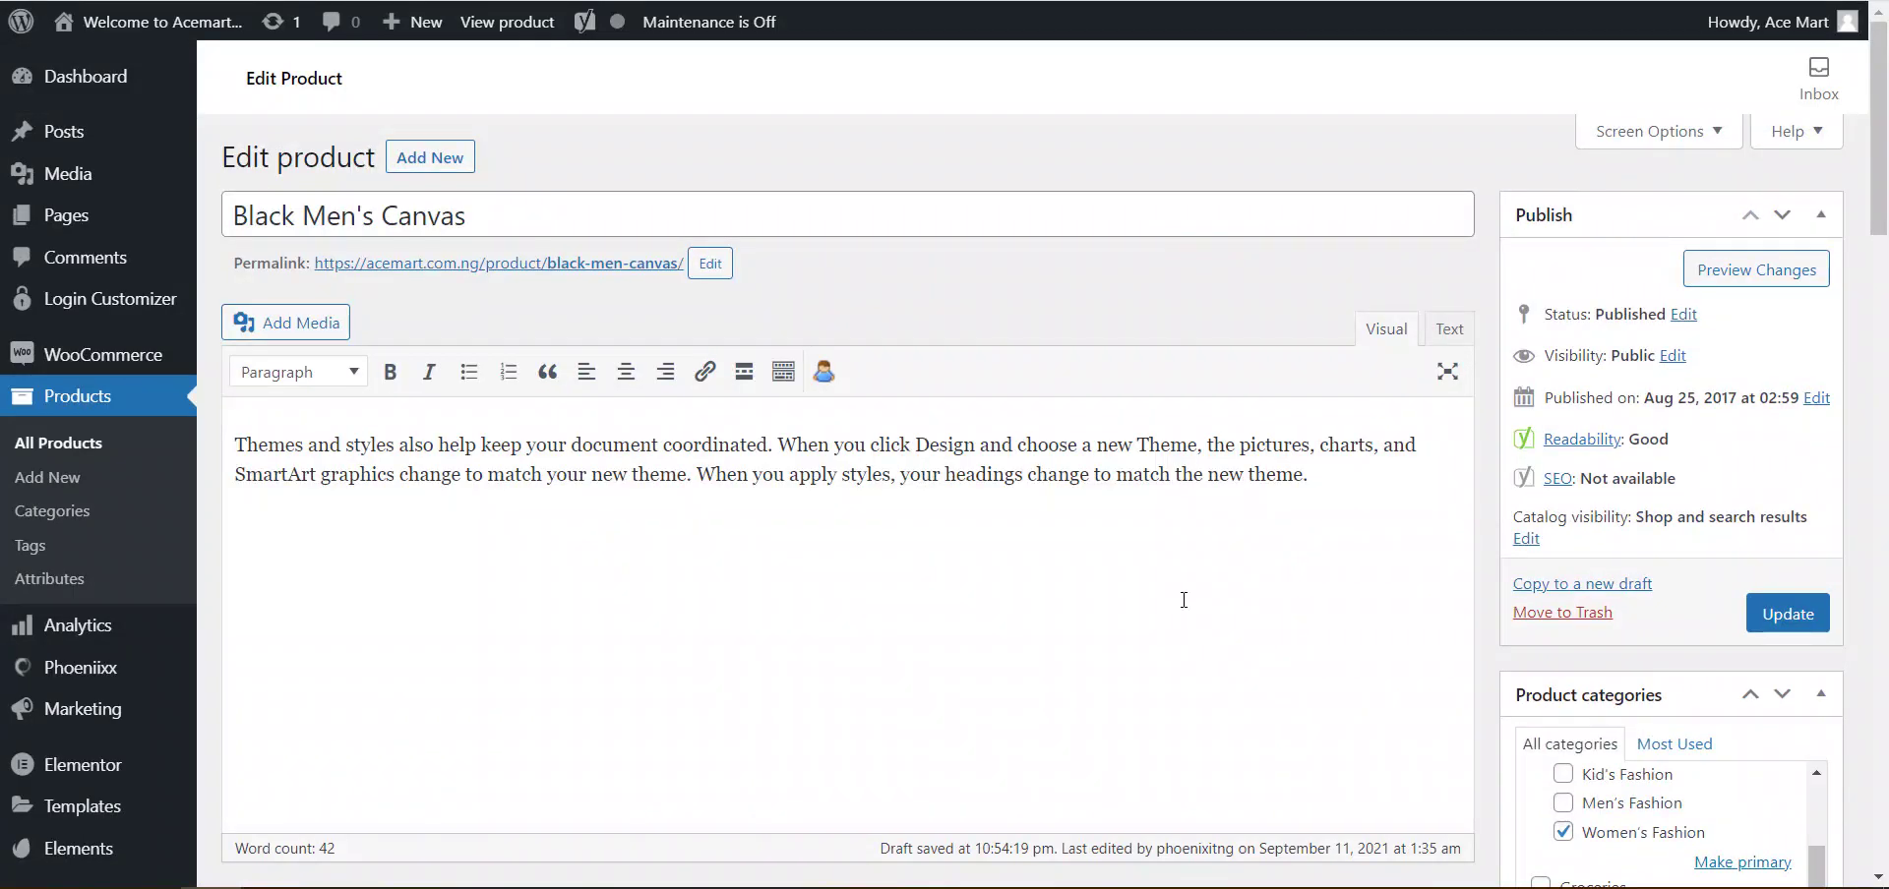
pyautogui.scroll(-10, 944, 482)
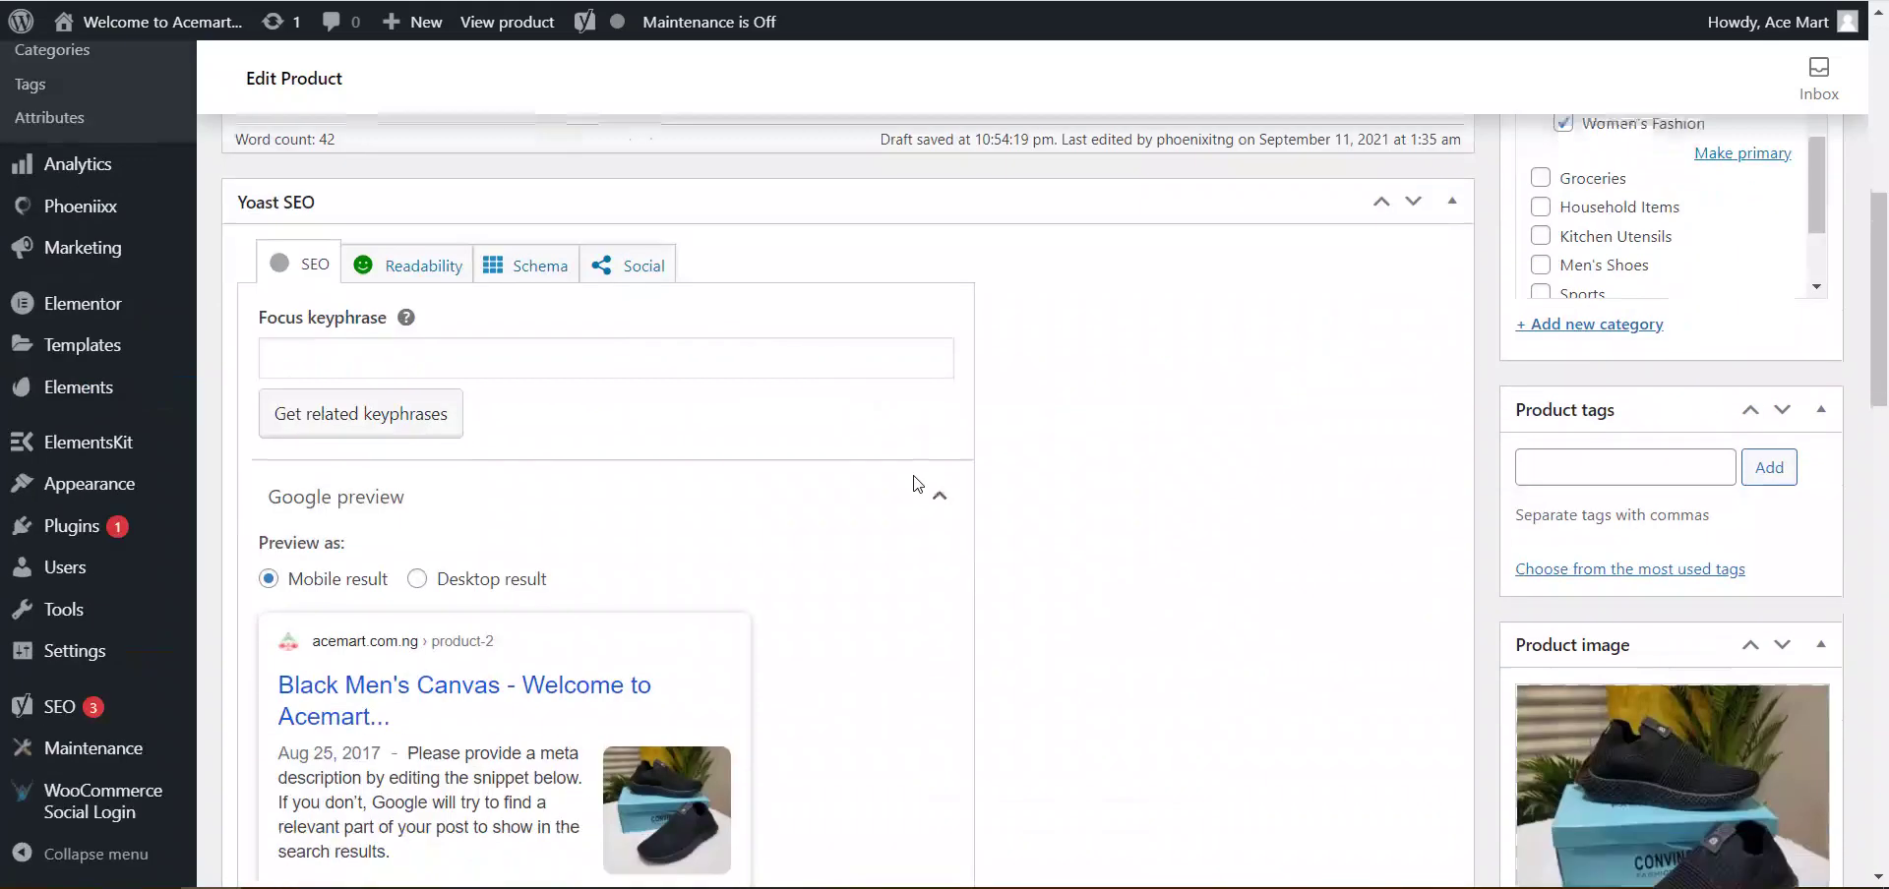
pyautogui.scroll(2, 624, 512)
pyautogui.scroll(5, 624, 482)
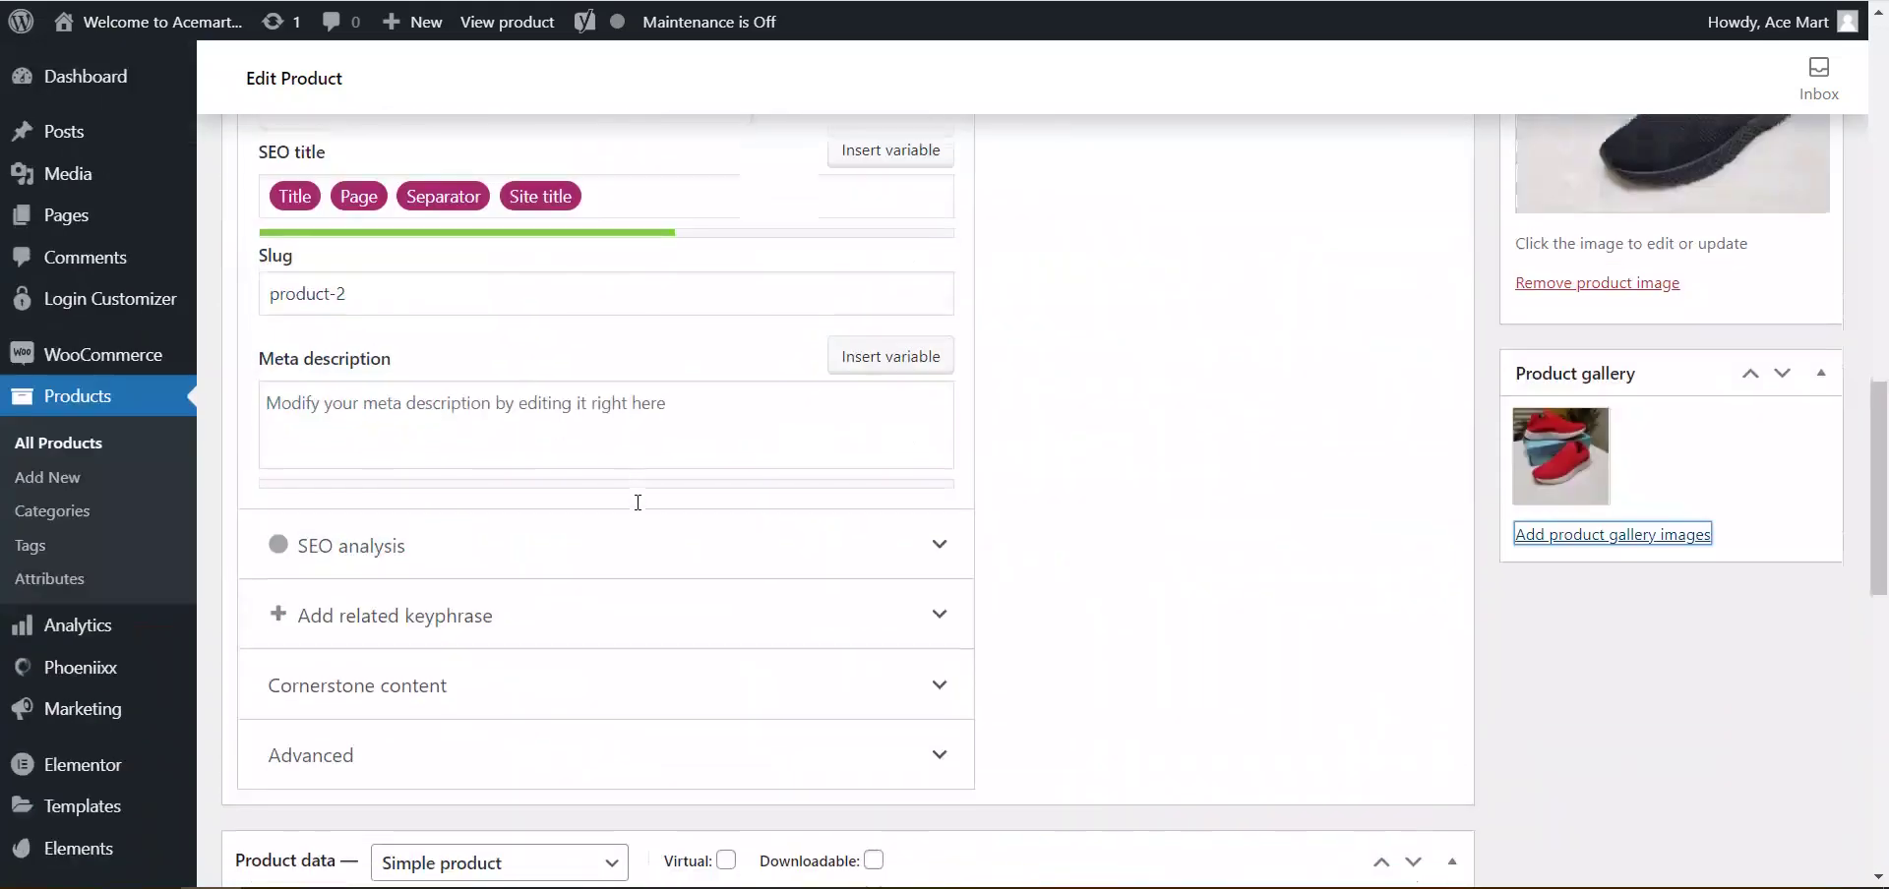
pyautogui.scroll(-5, 635, 393)
# Step: Set the product type back to Variable product and show its Variations in the relocated, expanded data box
pyautogui.click(430, 226)
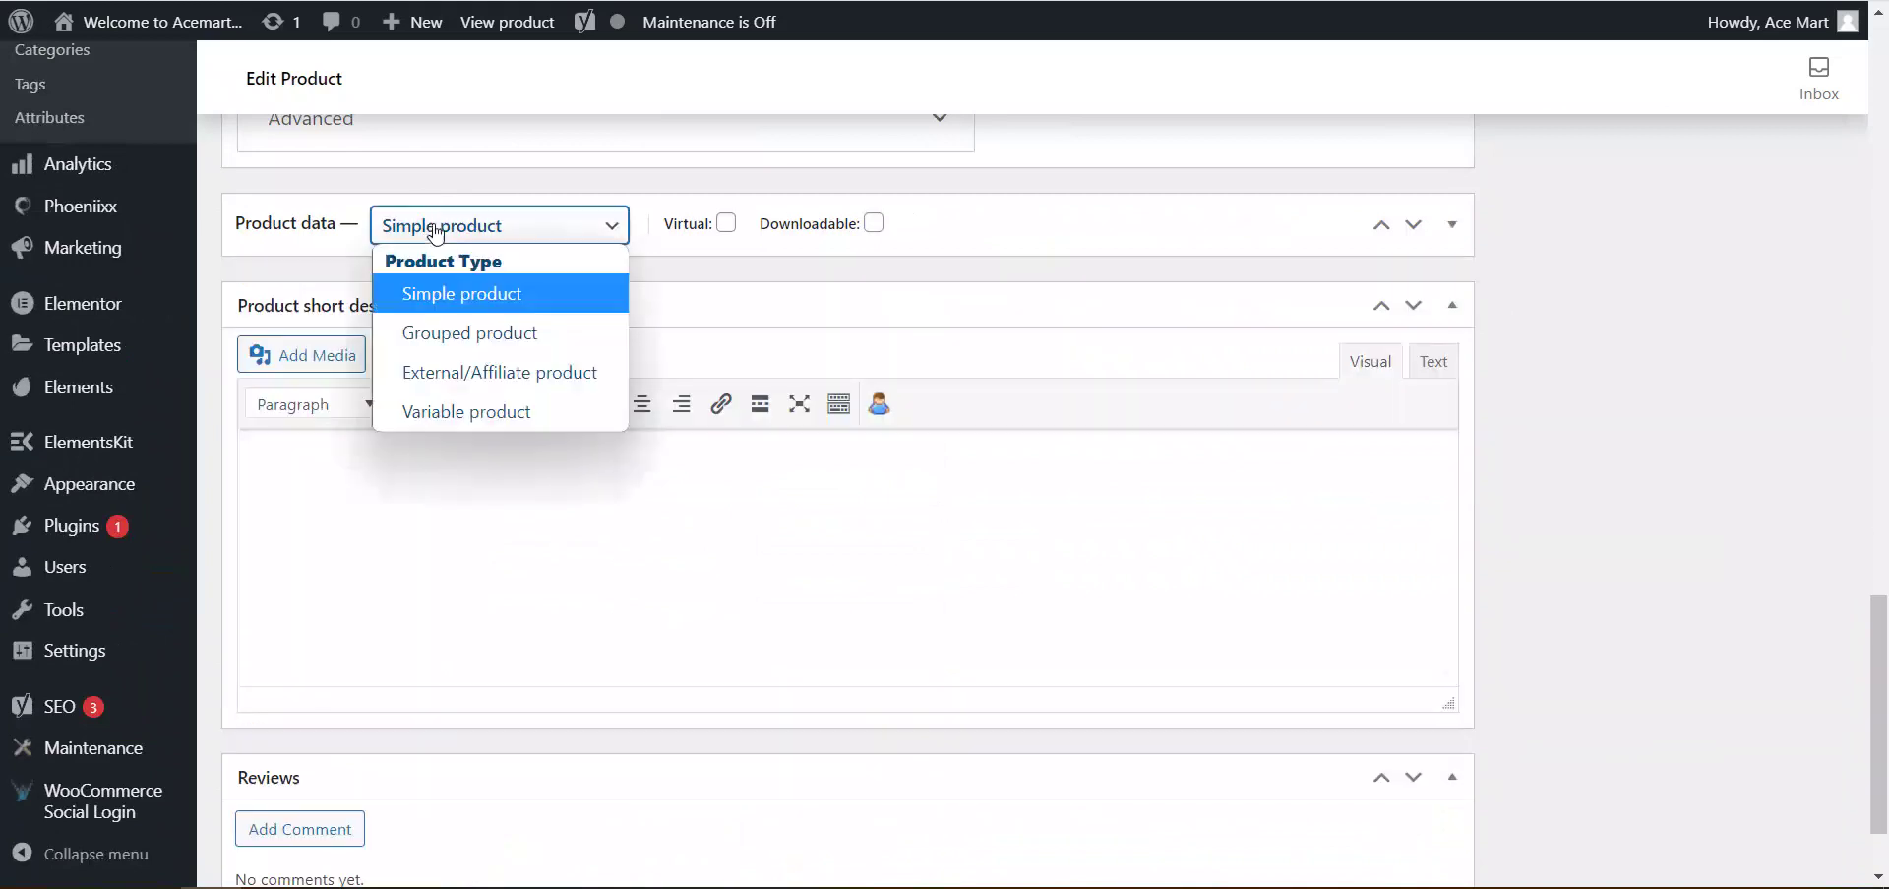
pyautogui.click(472, 417)
pyautogui.scroll(-2, 725, 472)
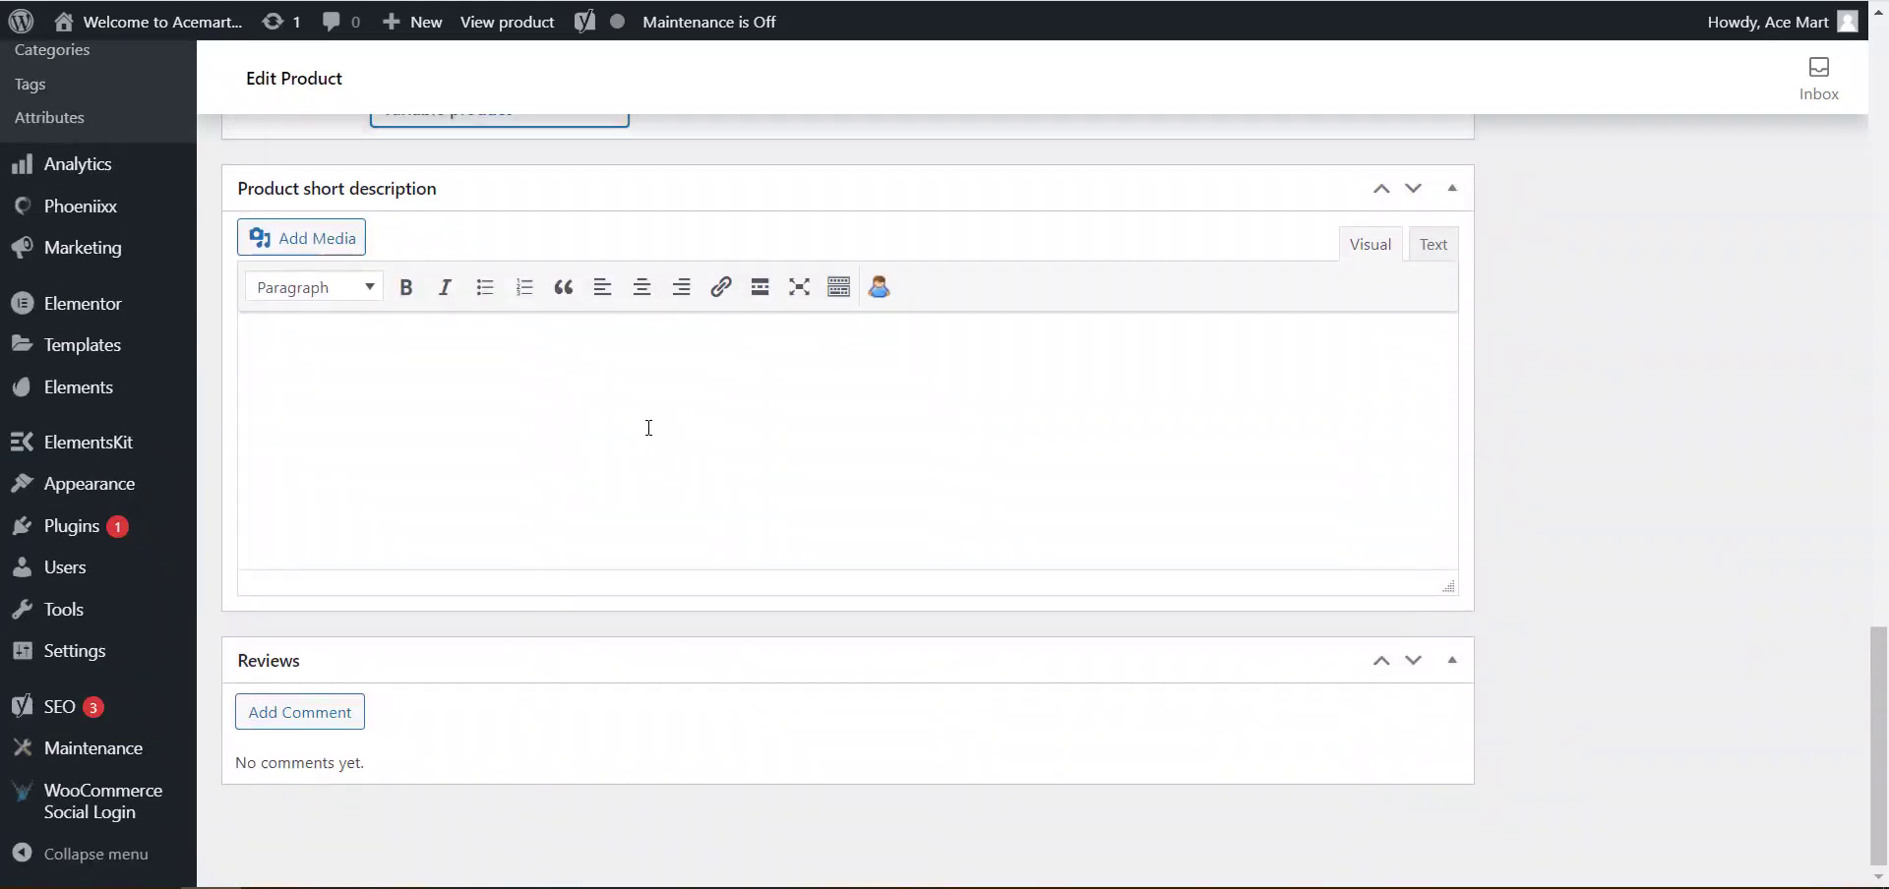
pyautogui.scroll(5, 610, 492)
pyautogui.click(1413, 594)
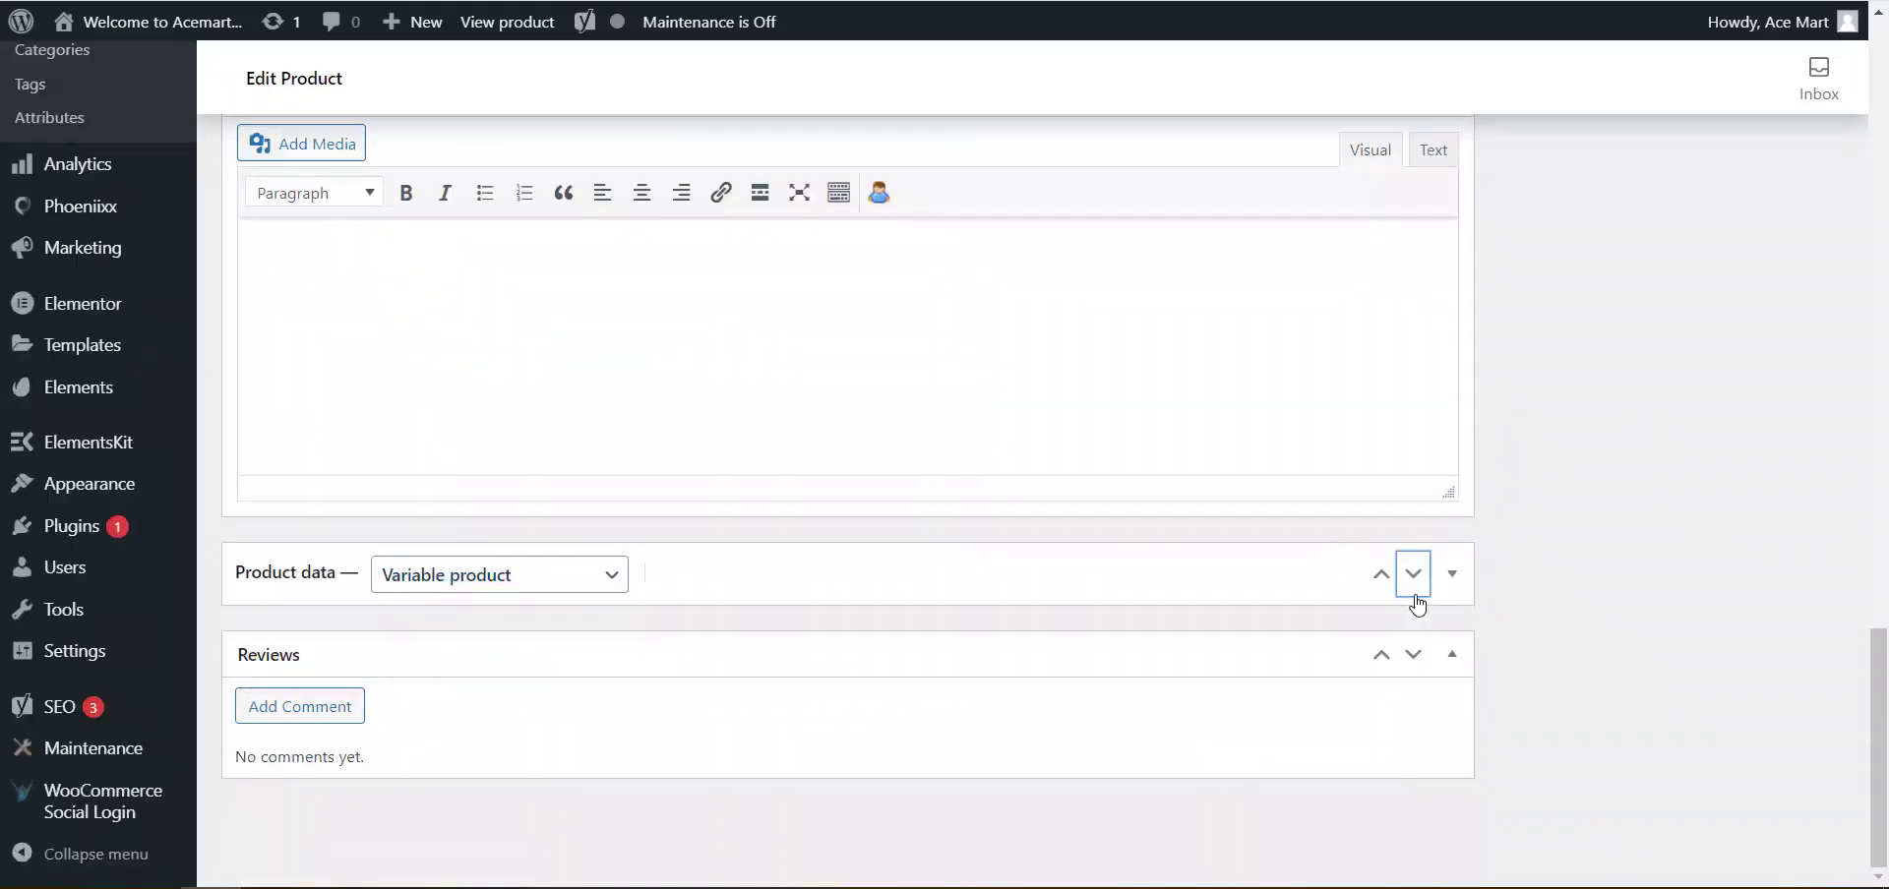
pyautogui.click(1452, 592)
pyautogui.scroll(-3, 1118, 586)
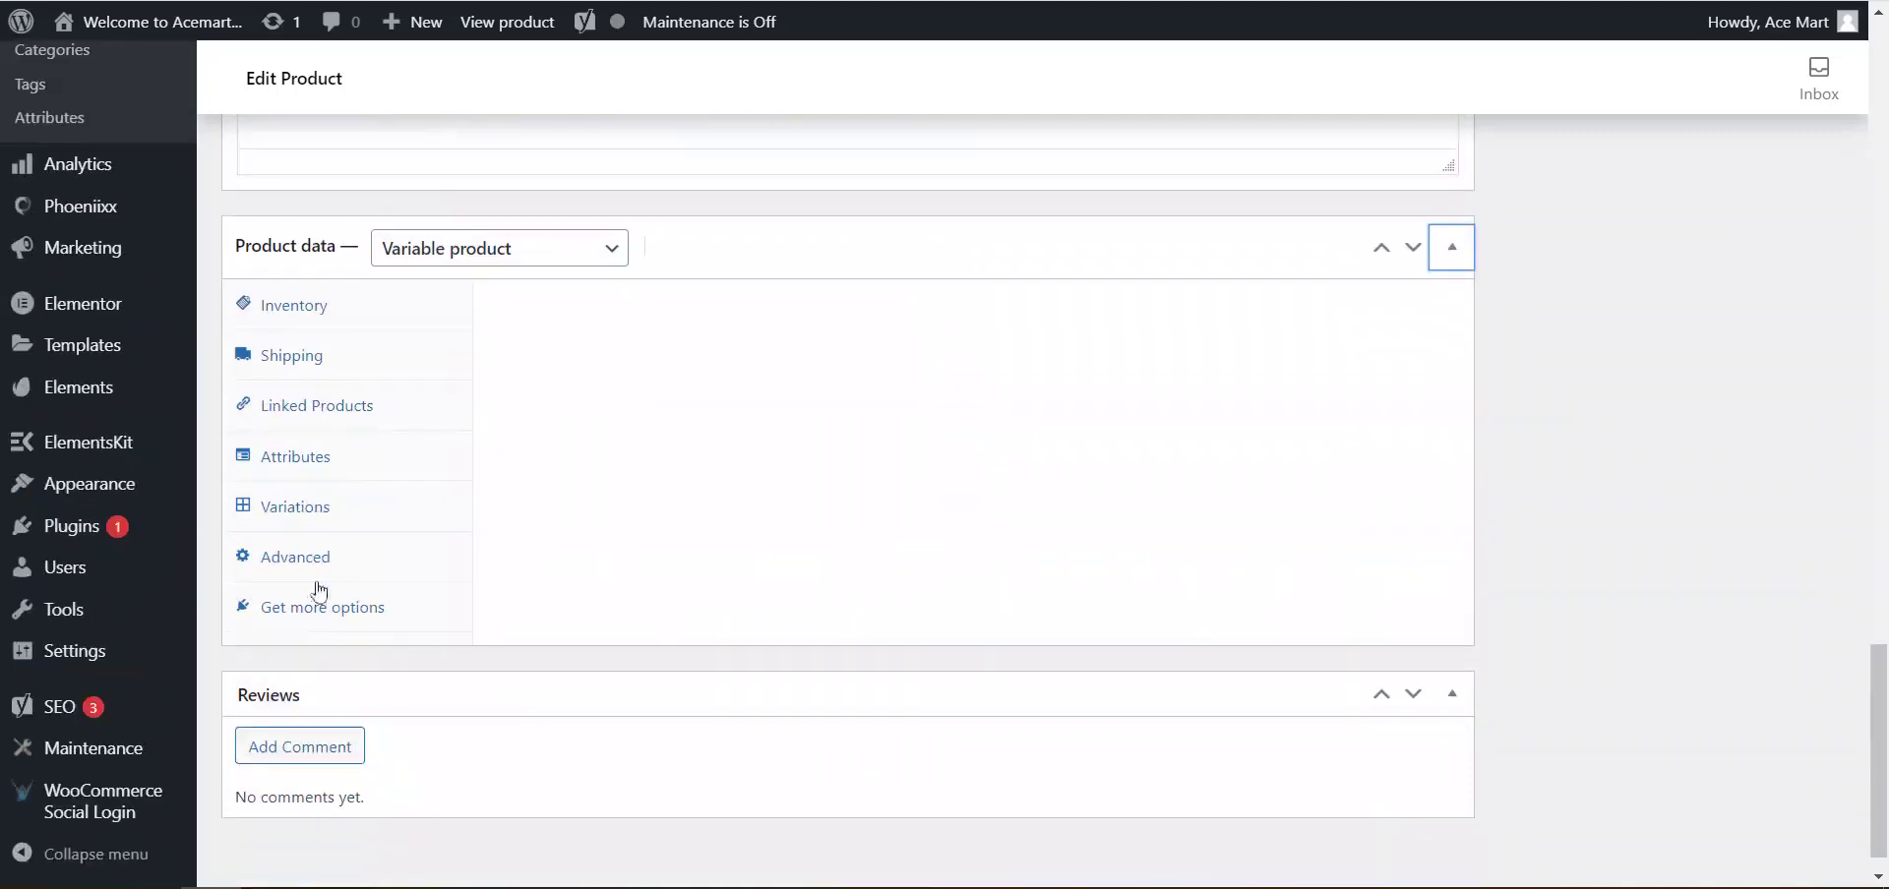
pyautogui.click(315, 516)
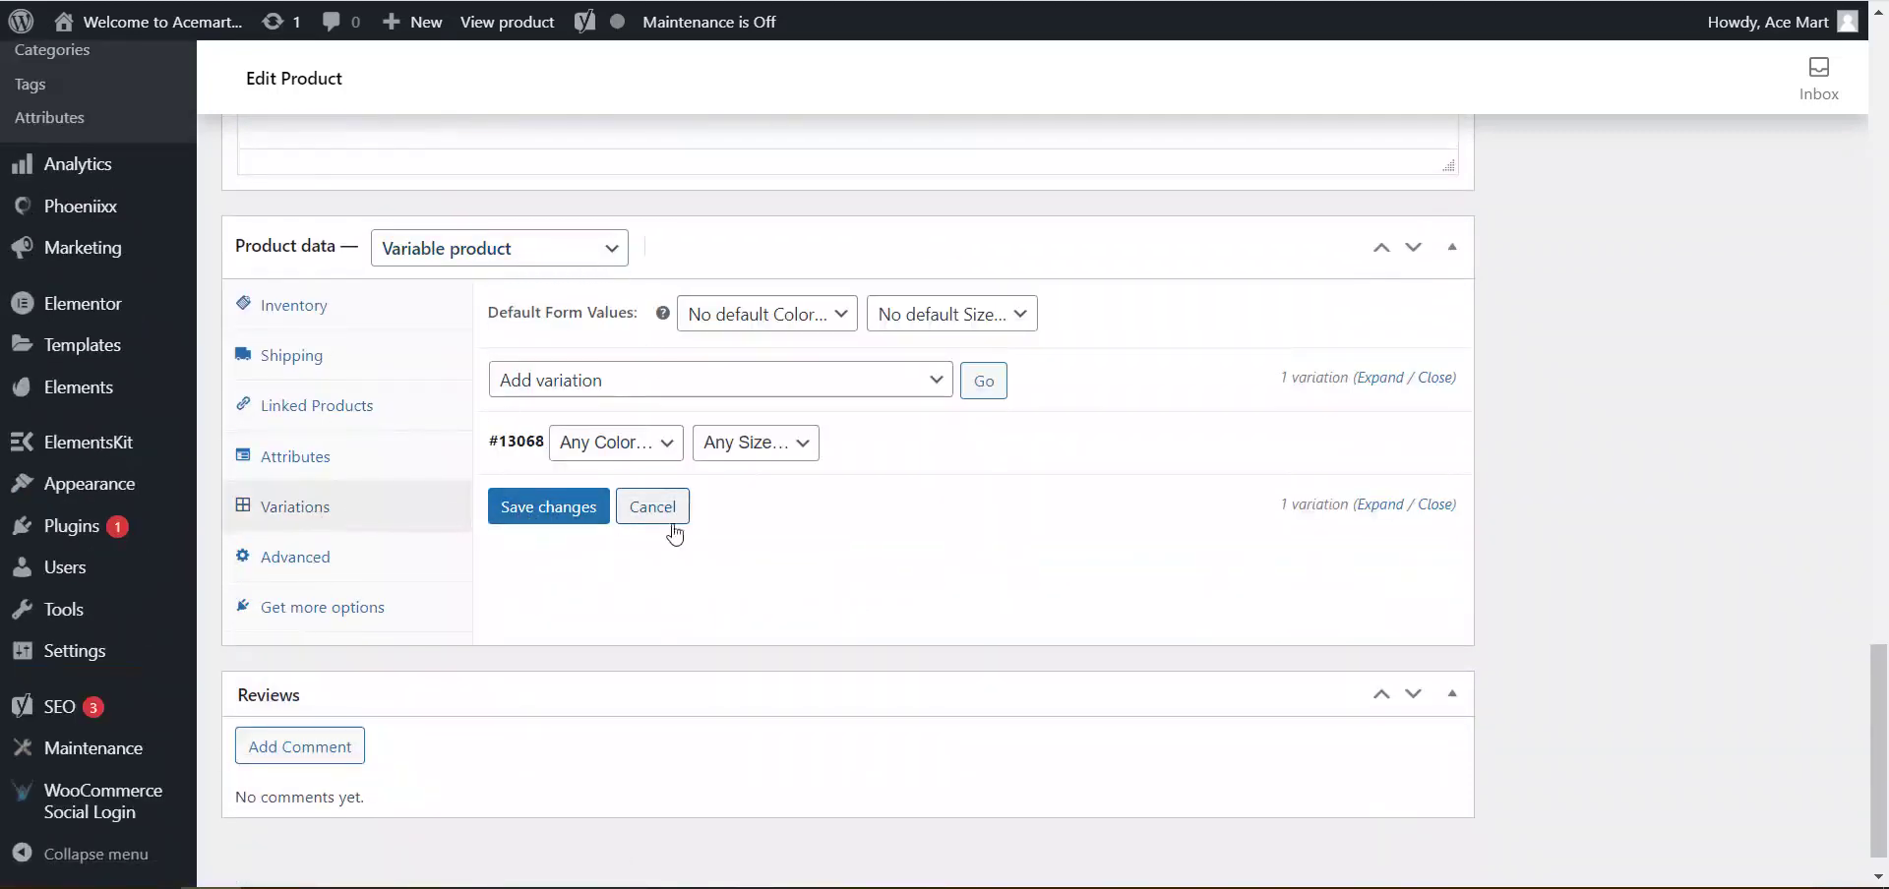
# Step: Leave the product editor without saving and return to the All Products list
pyautogui.scroll(10, 675, 522)
pyautogui.scroll(10, 675, 523)
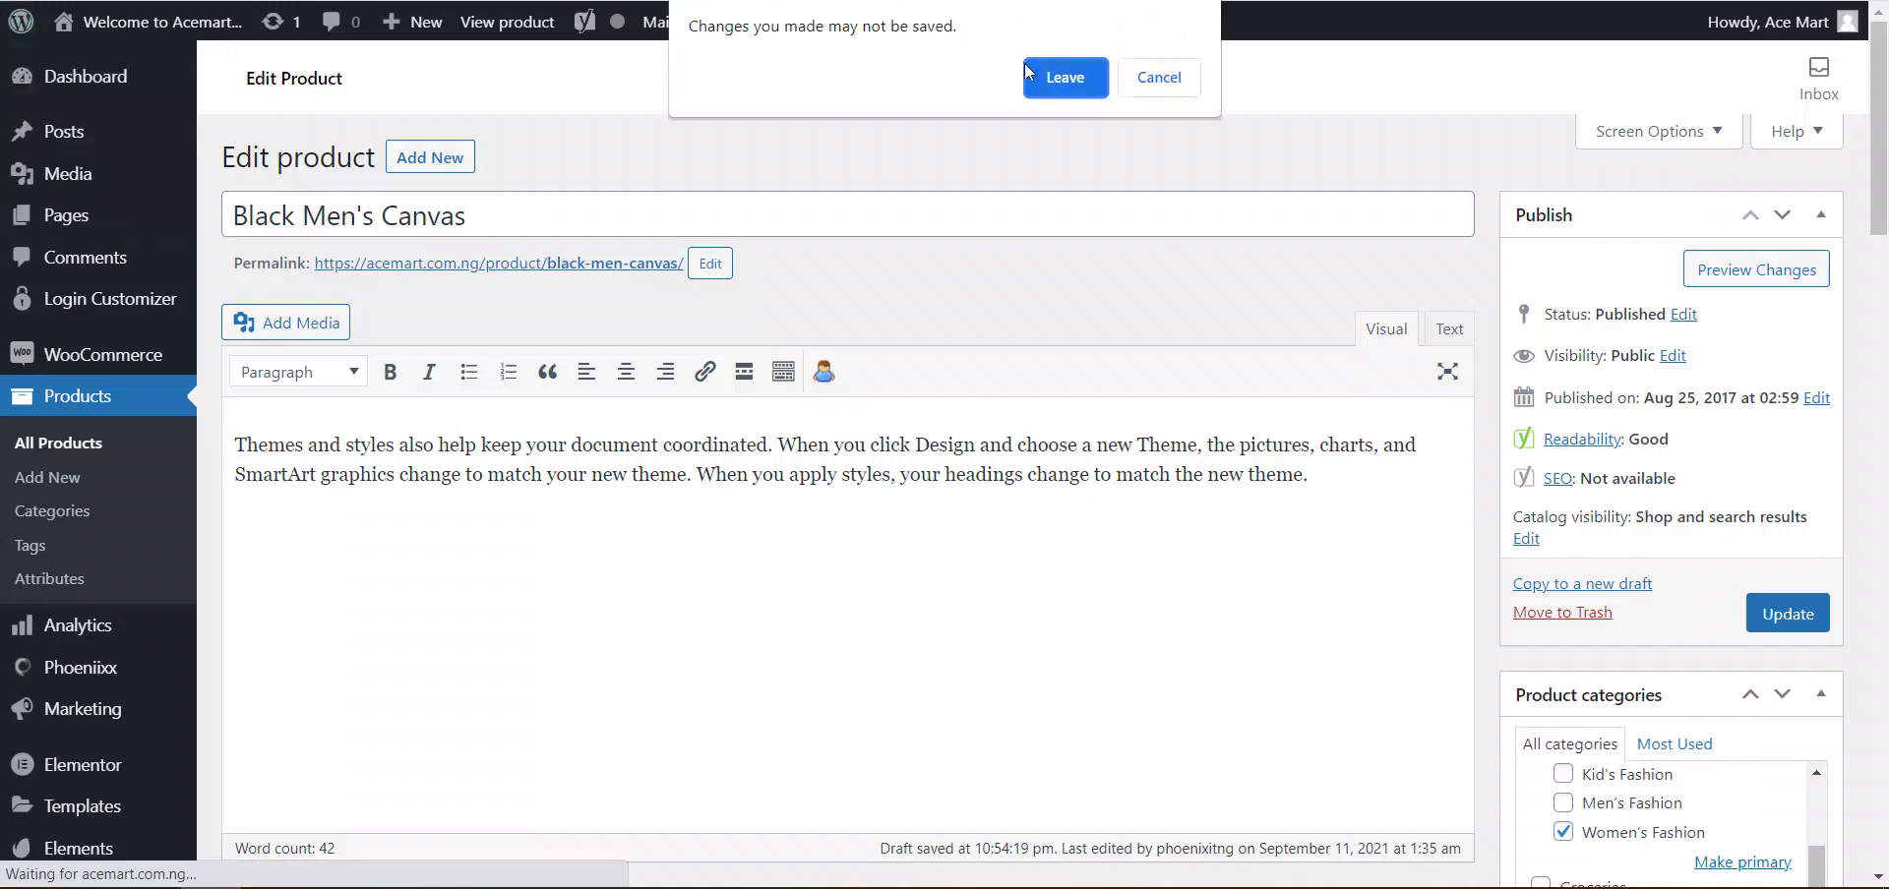
pyautogui.click(1064, 79)
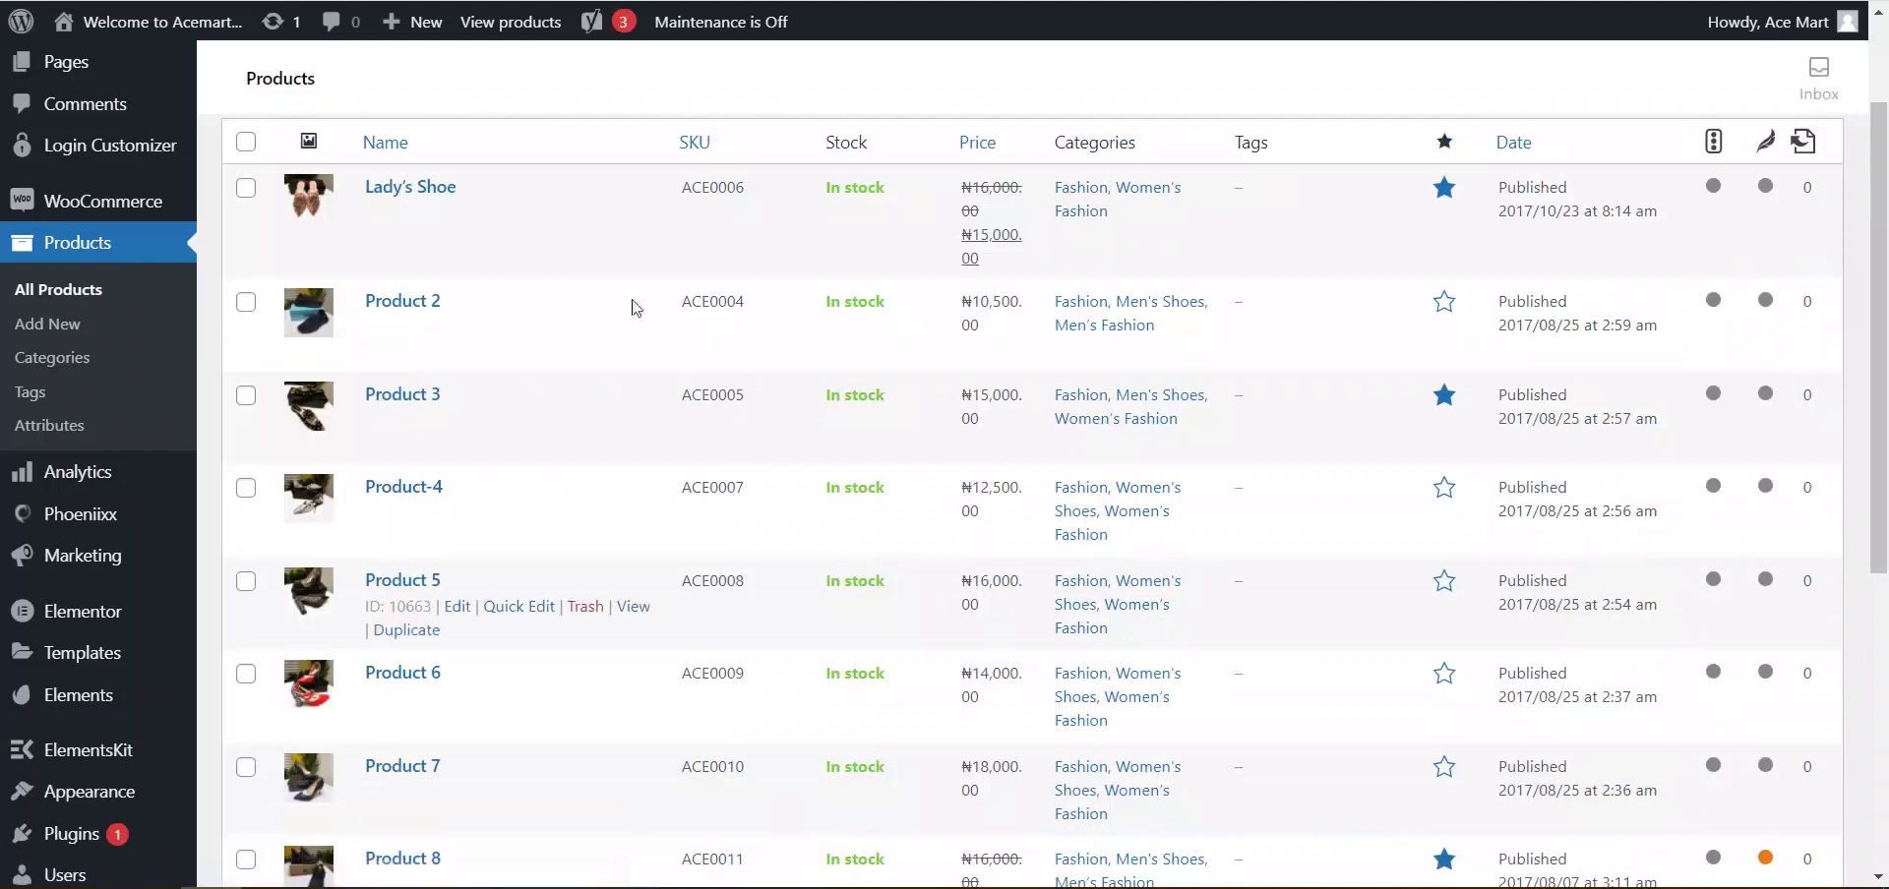
# Step: Open the Product categories page and look over the existing categories
pyautogui.click(57, 360)
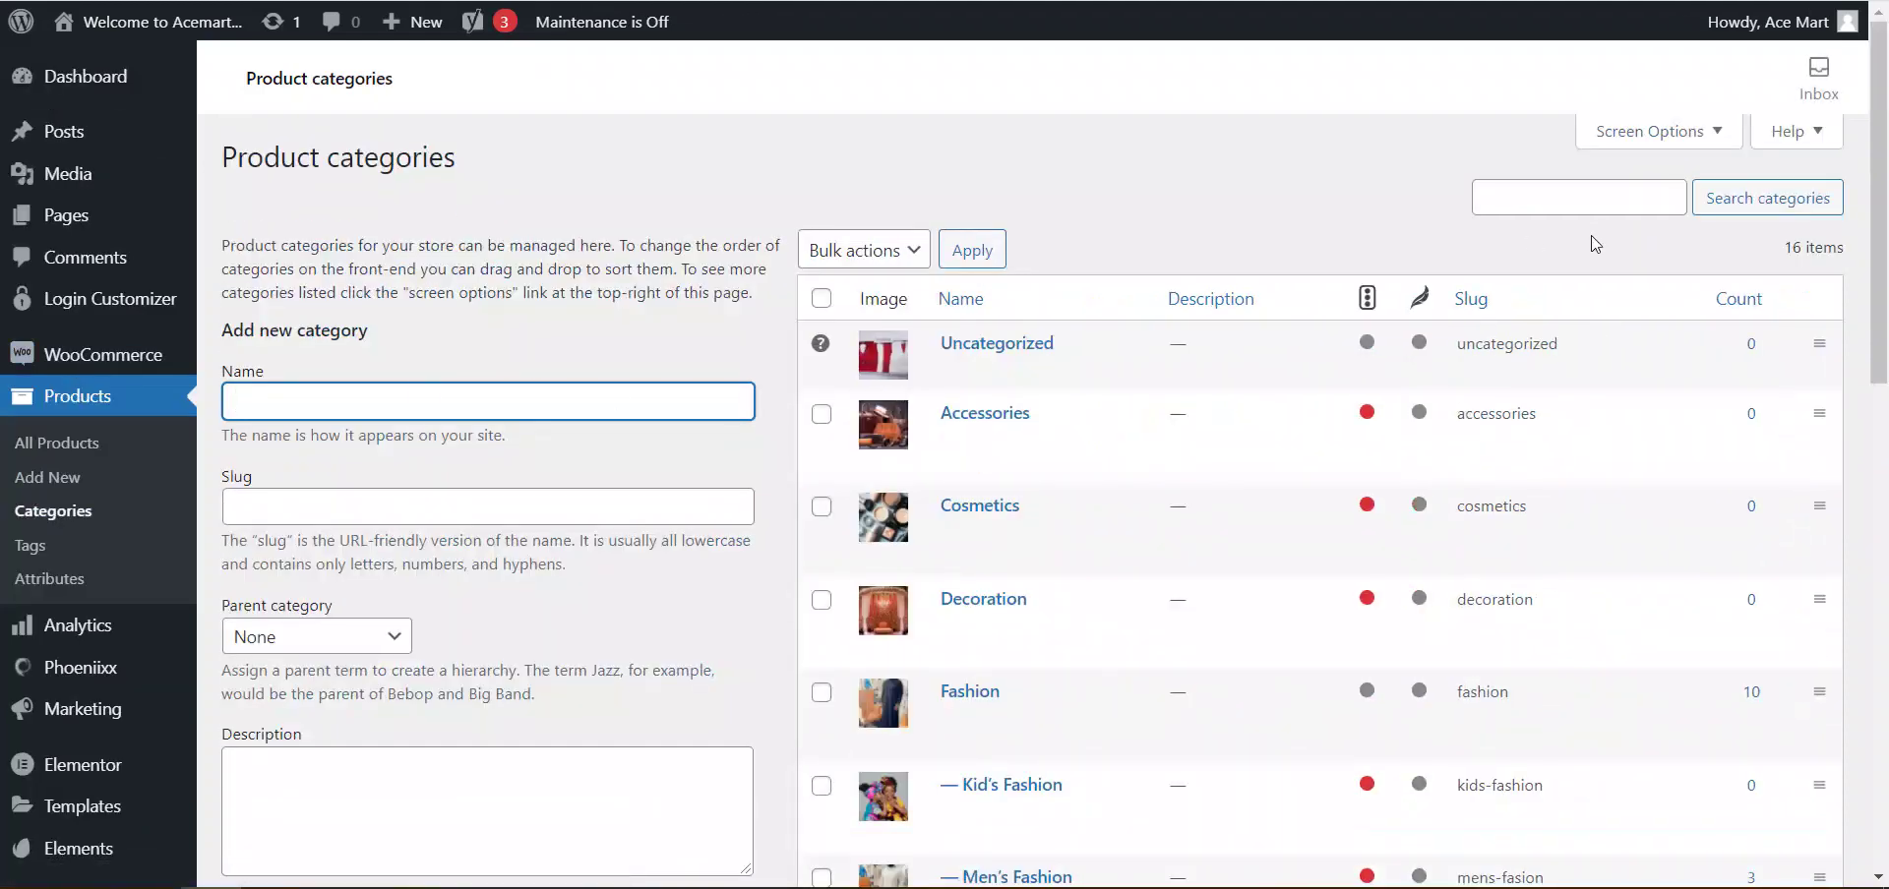
pyautogui.scroll(-9, 1138, 423)
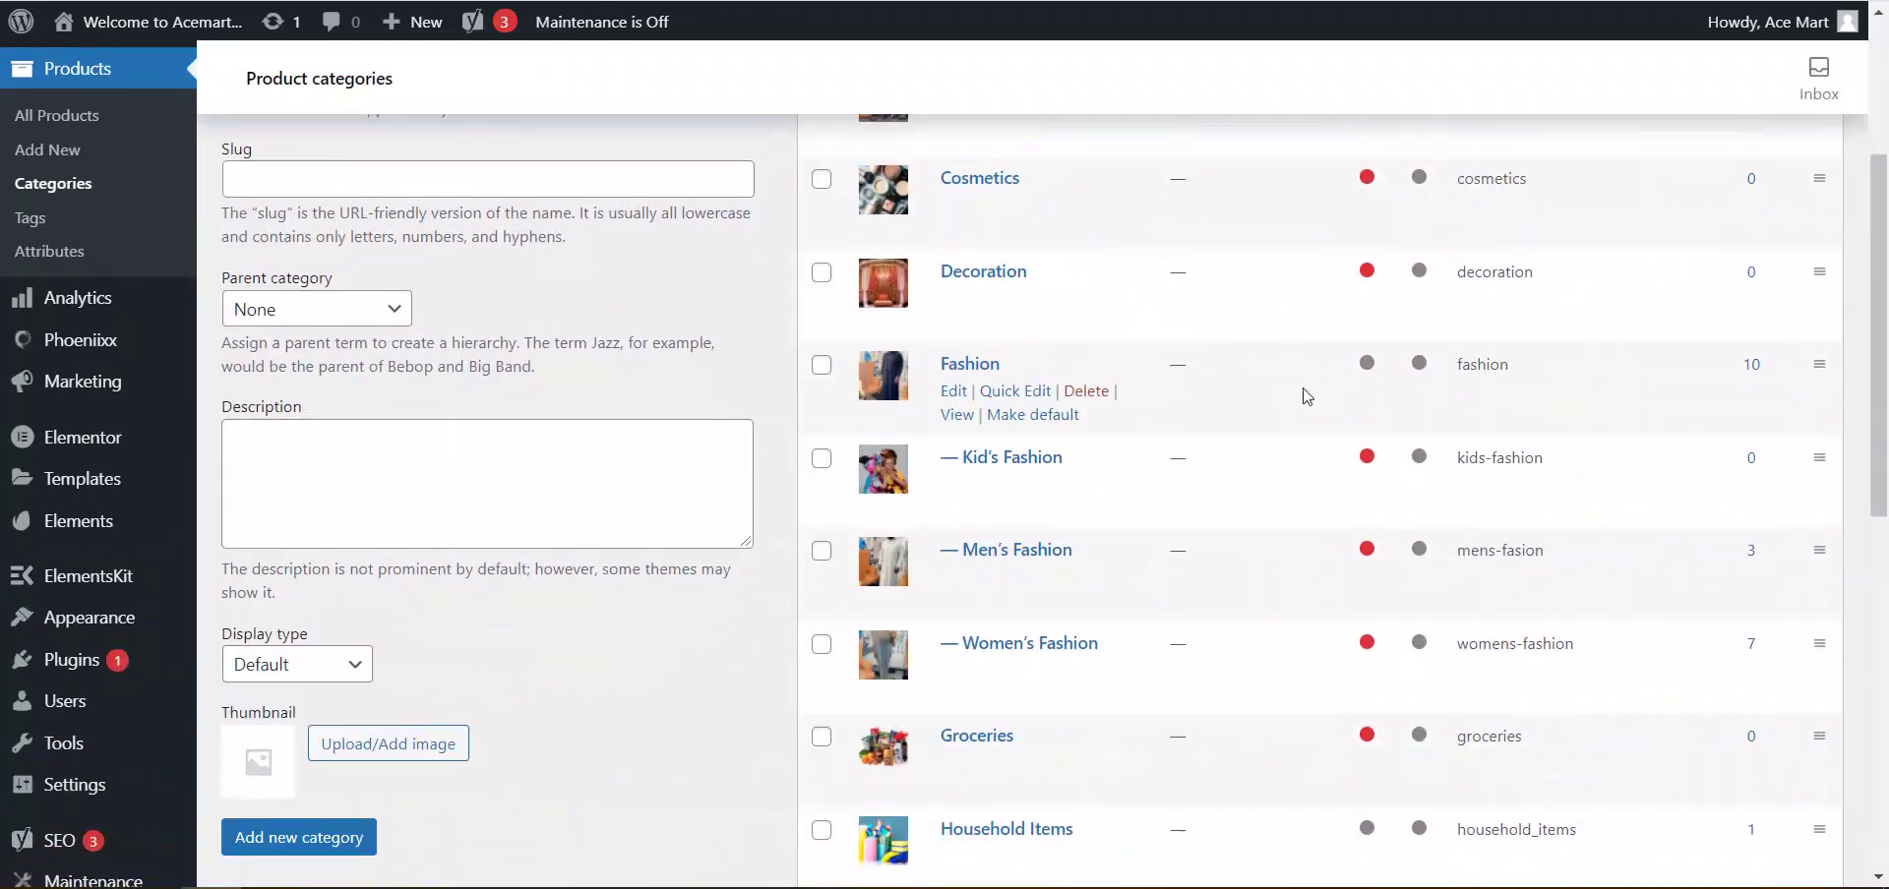
pyautogui.scroll(-3, 1129, 437)
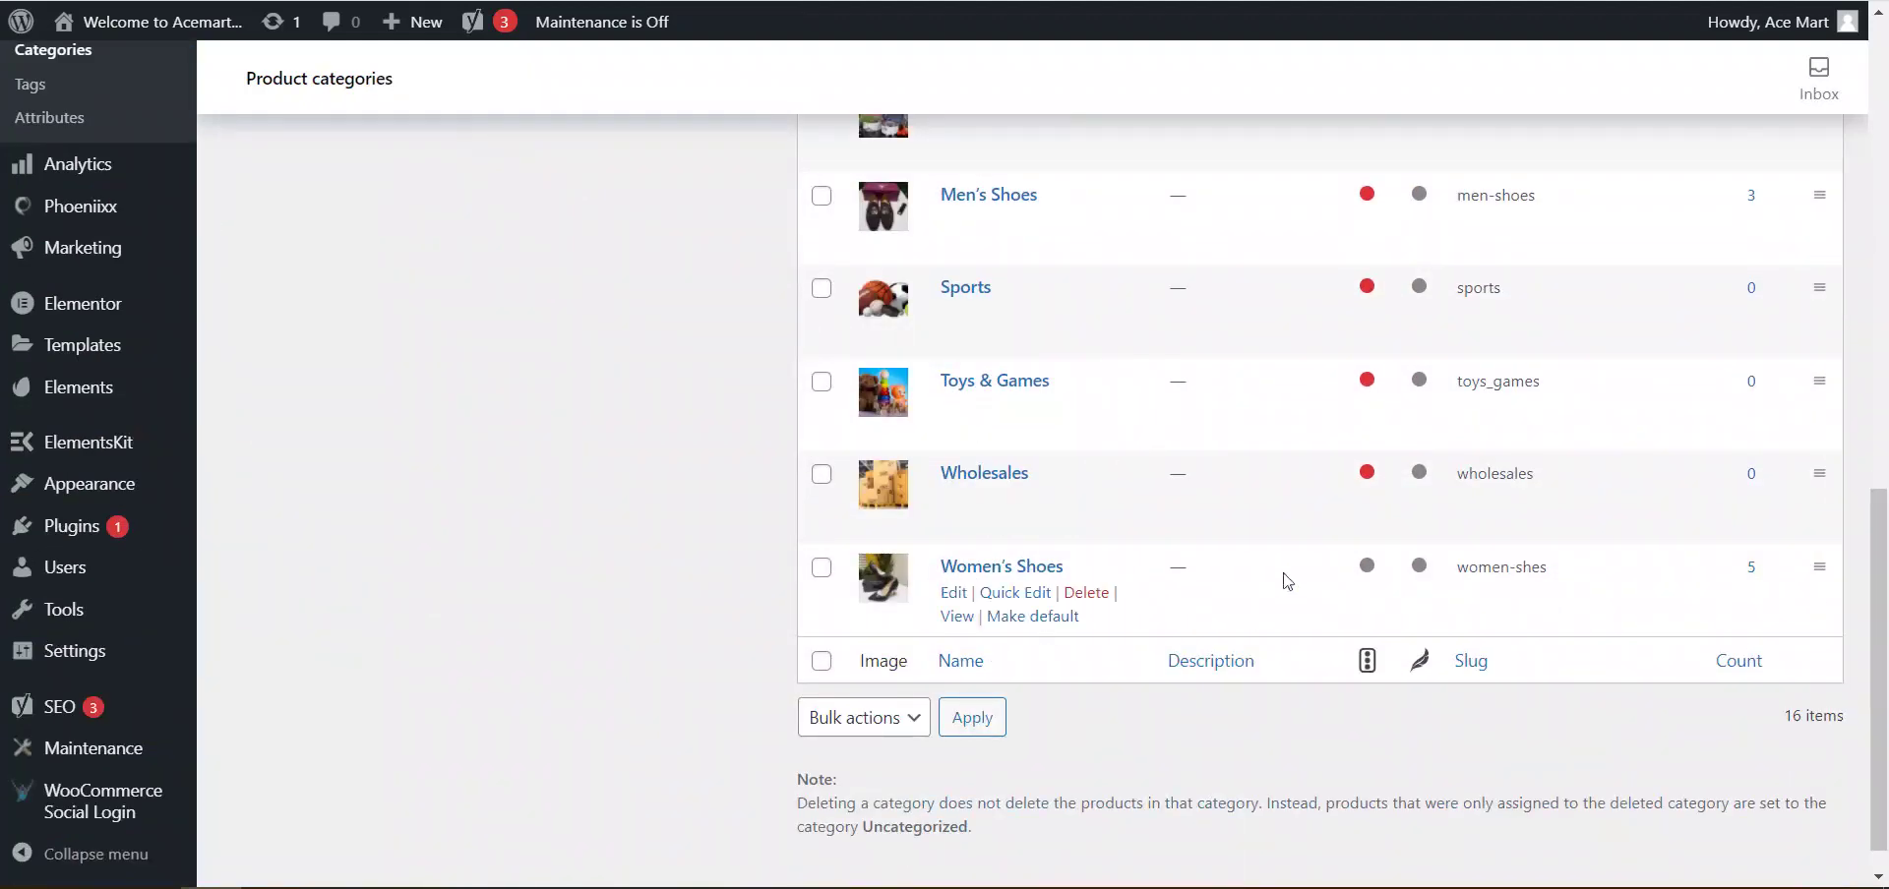
pyautogui.scroll(12, 1420, 349)
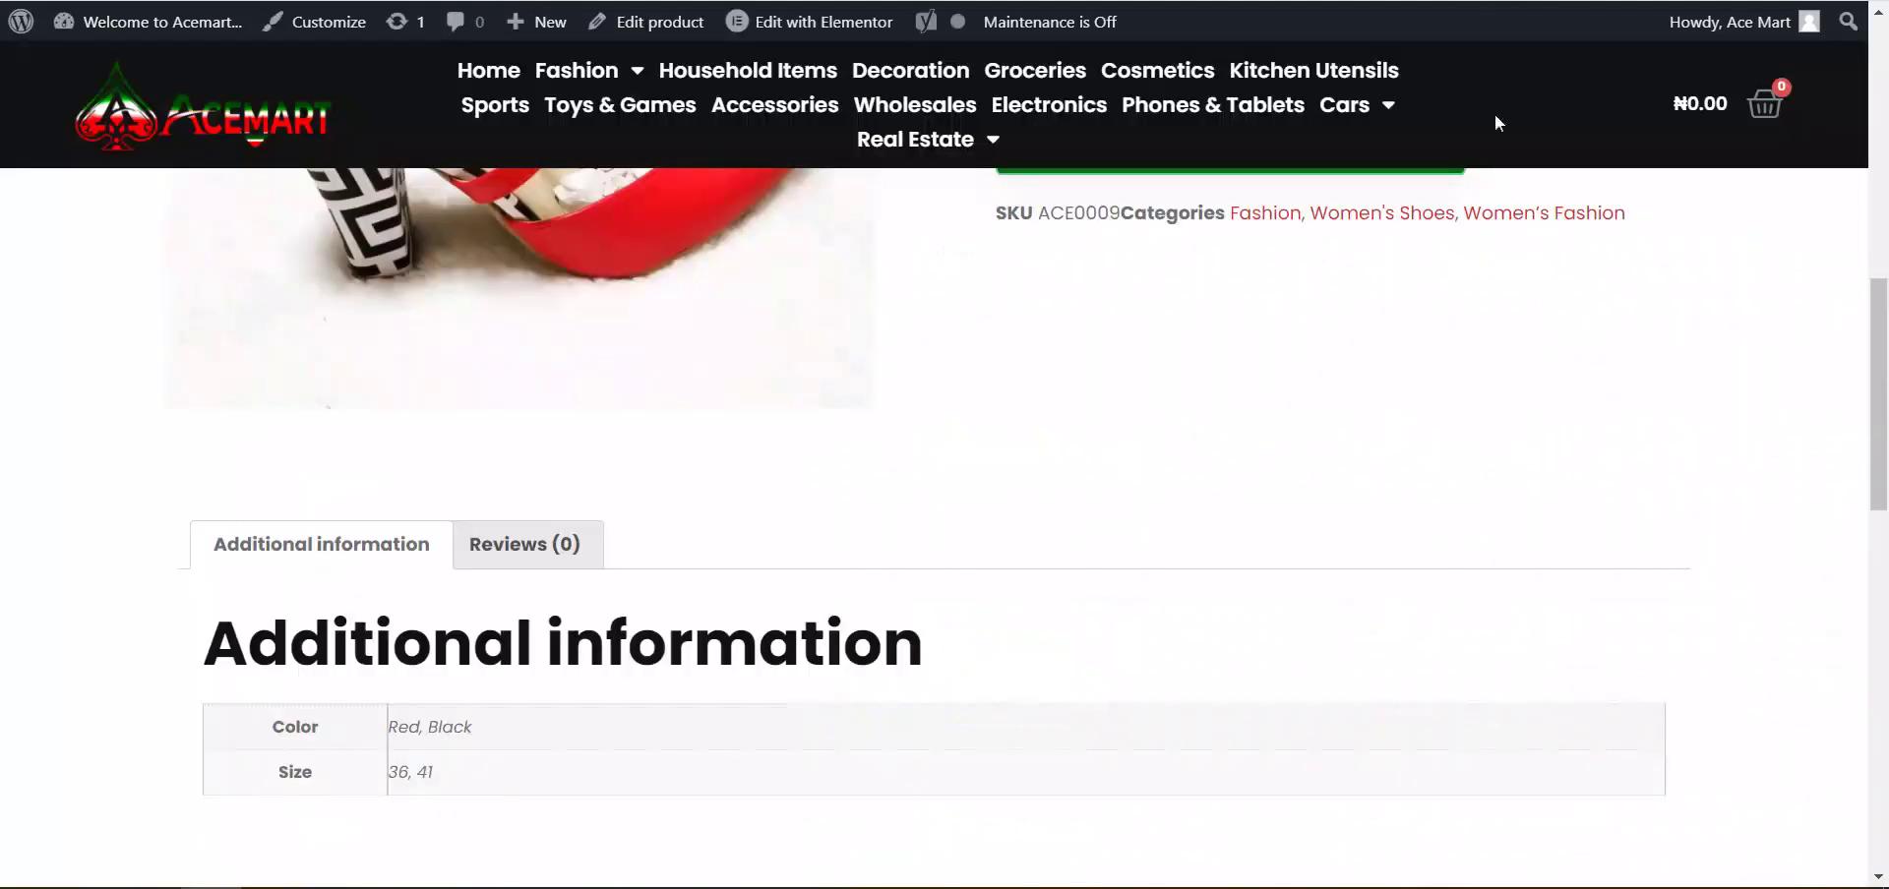
pyautogui.scroll(10, 1086, 420)
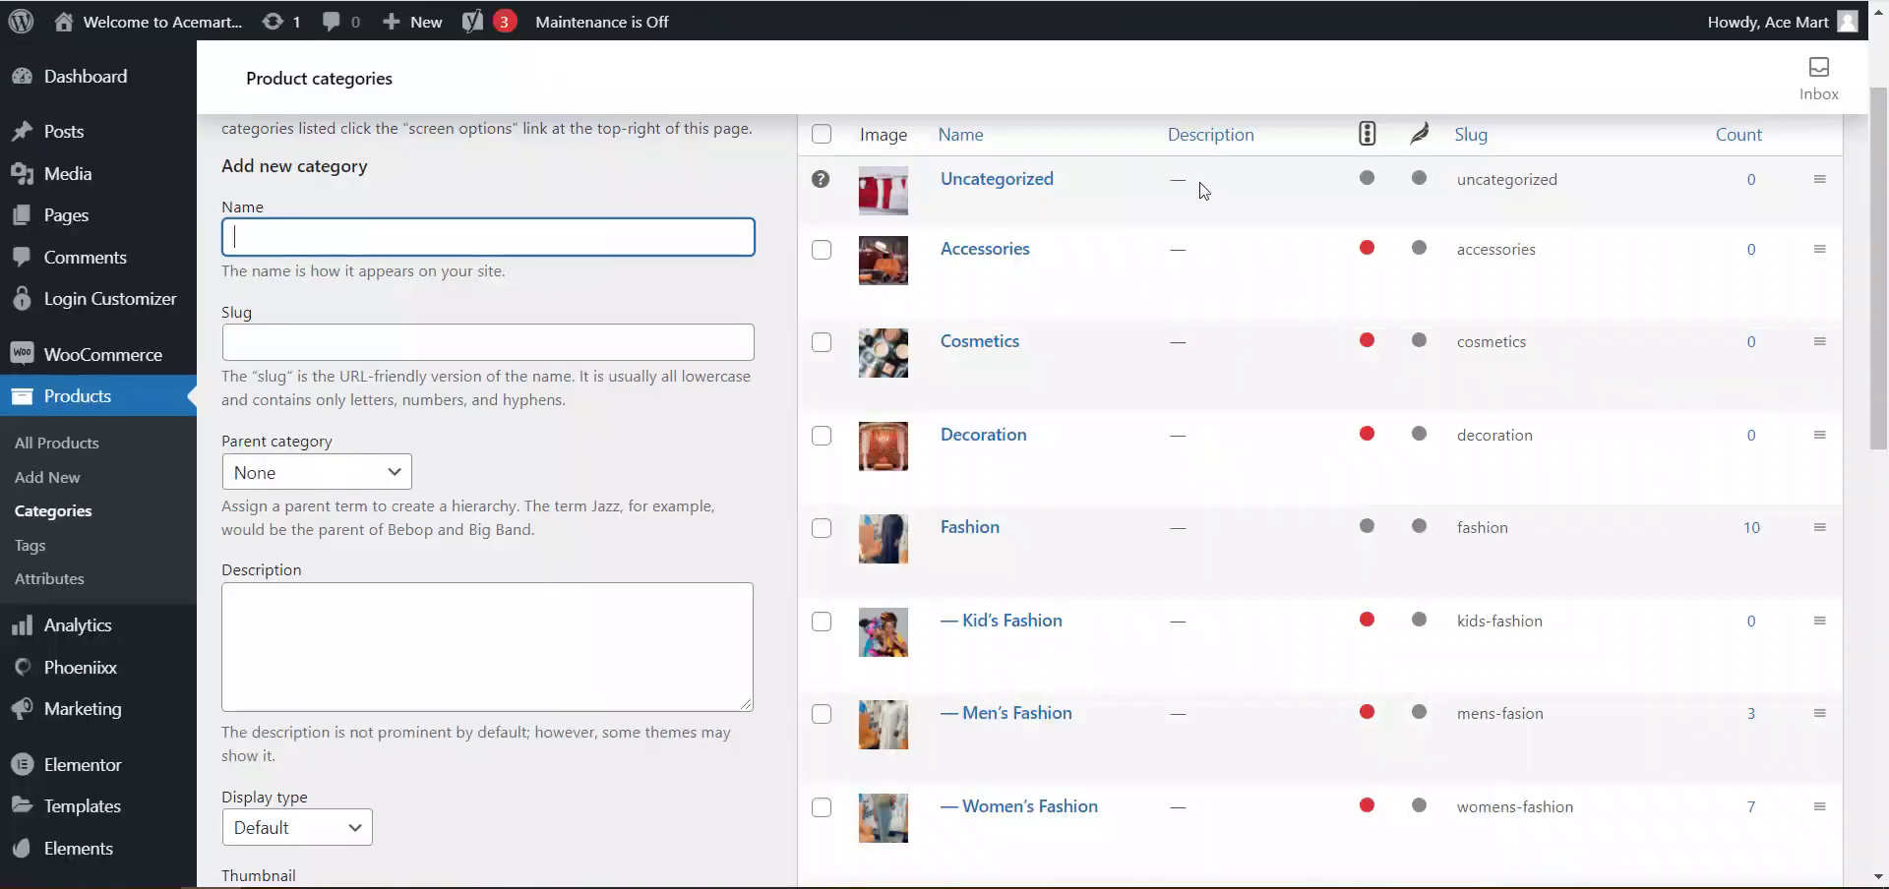
pyautogui.scroll(-10, 1191, 292)
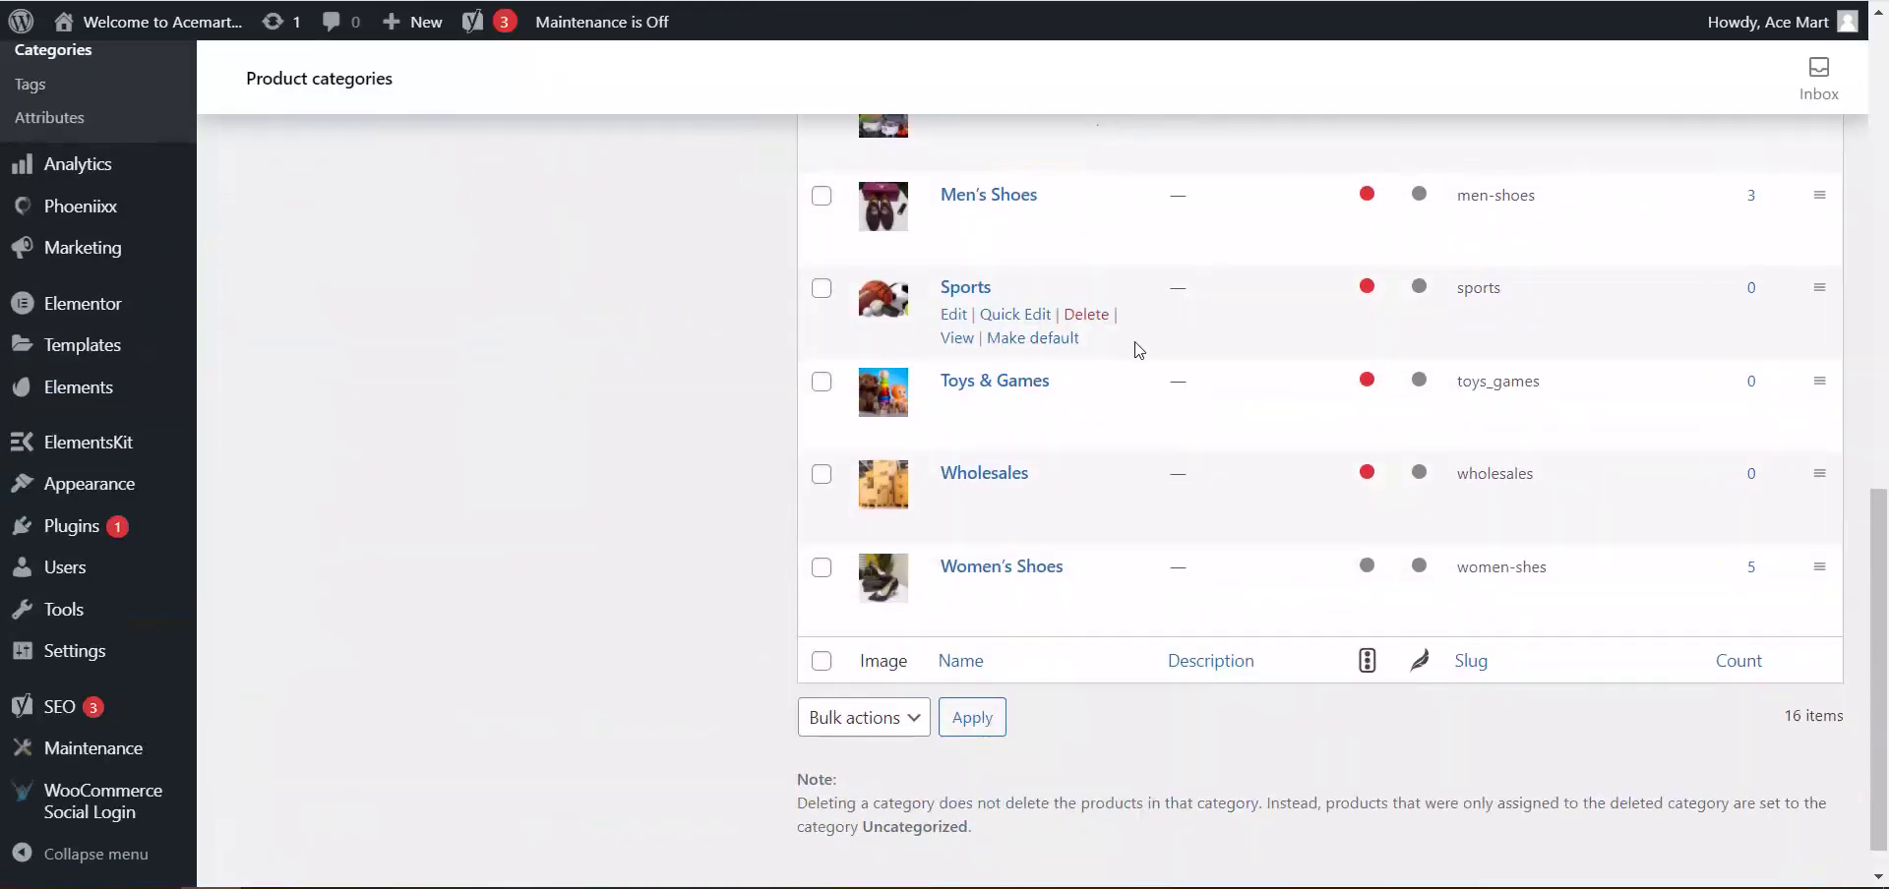
pyautogui.scroll(2, 1141, 344)
pyautogui.scroll(5, 1137, 349)
pyautogui.scroll(-6, 1135, 345)
pyautogui.scroll(12, 1332, 380)
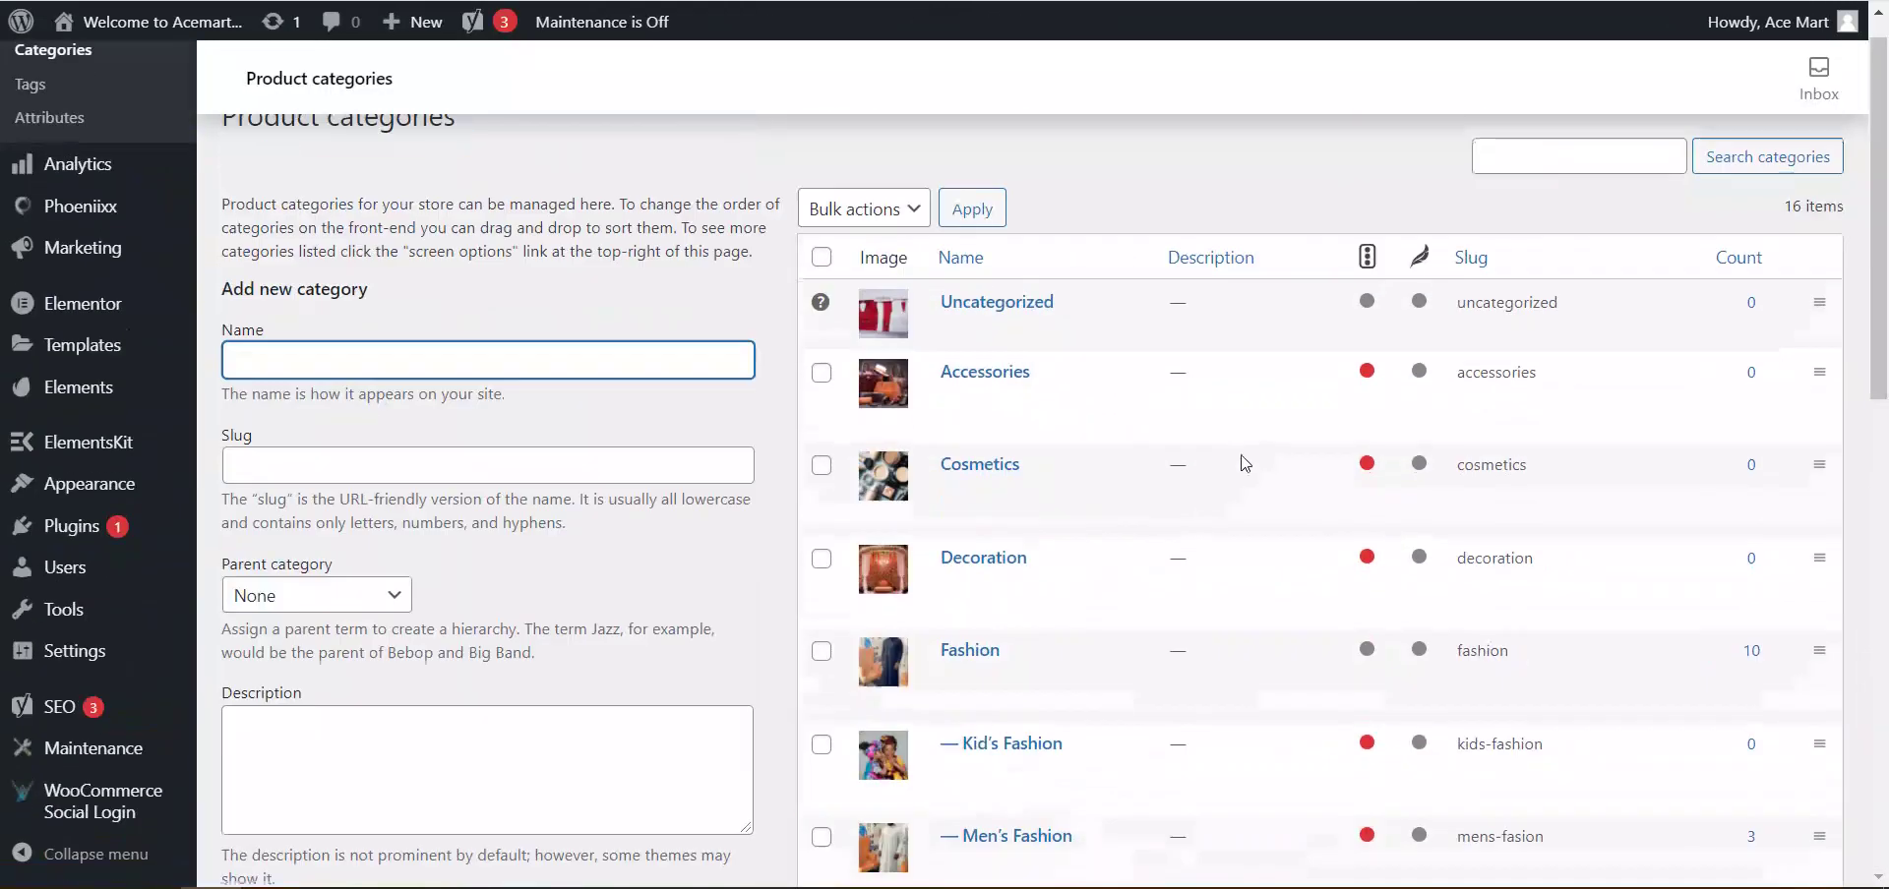
pyautogui.scroll(-5, 1100, 358)
pyautogui.scroll(-3, 1088, 434)
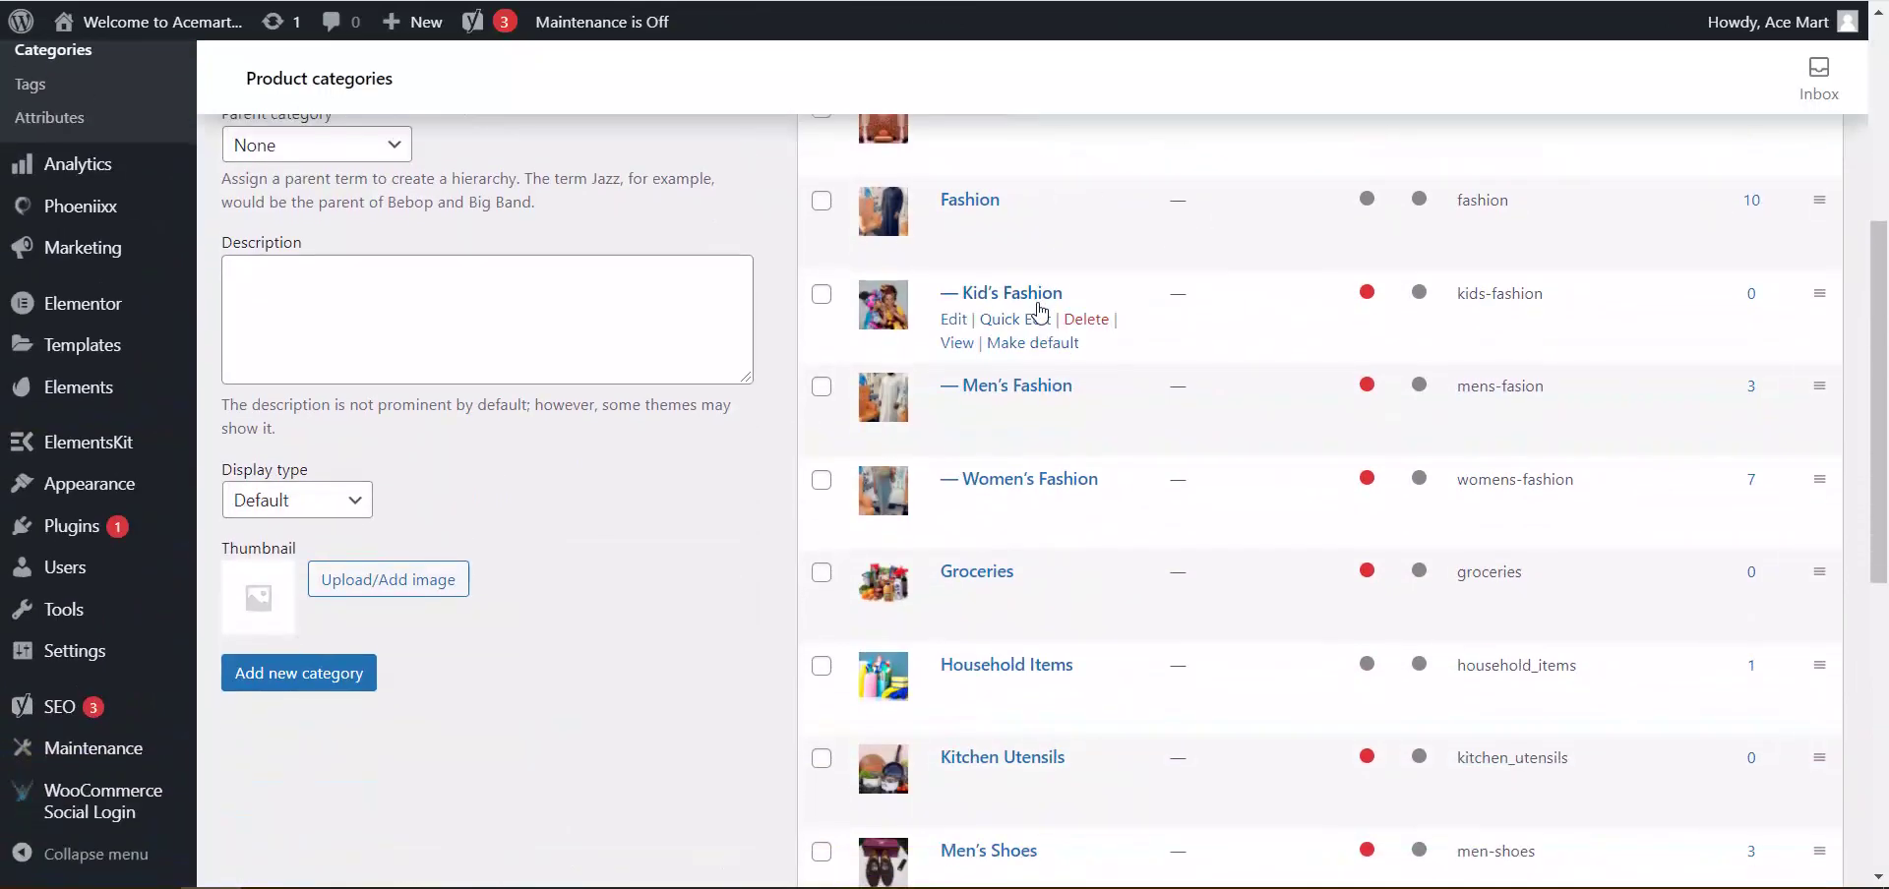
pyautogui.scroll(-7, 1038, 360)
pyautogui.scroll(13, 498, 371)
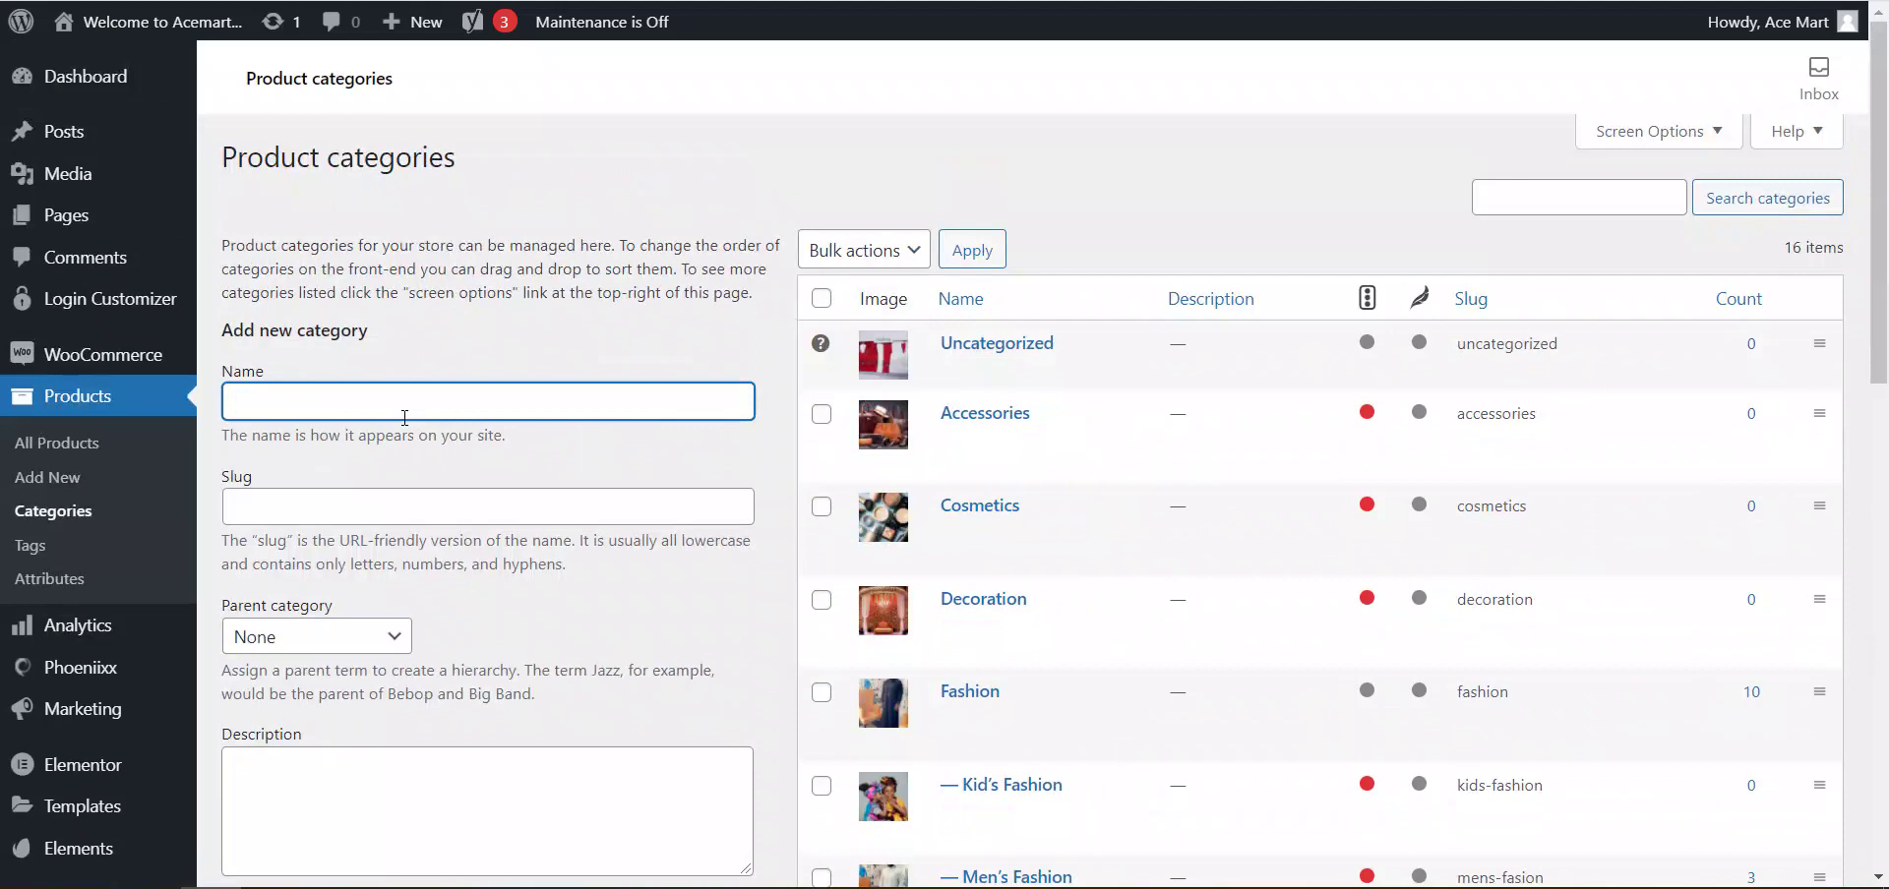
# Step: Draft a Phones & Tablets category with slug phones-tablets, then go to Google Images
pyautogui.write('Phones & Tablets')
pyautogui.press('Tab')
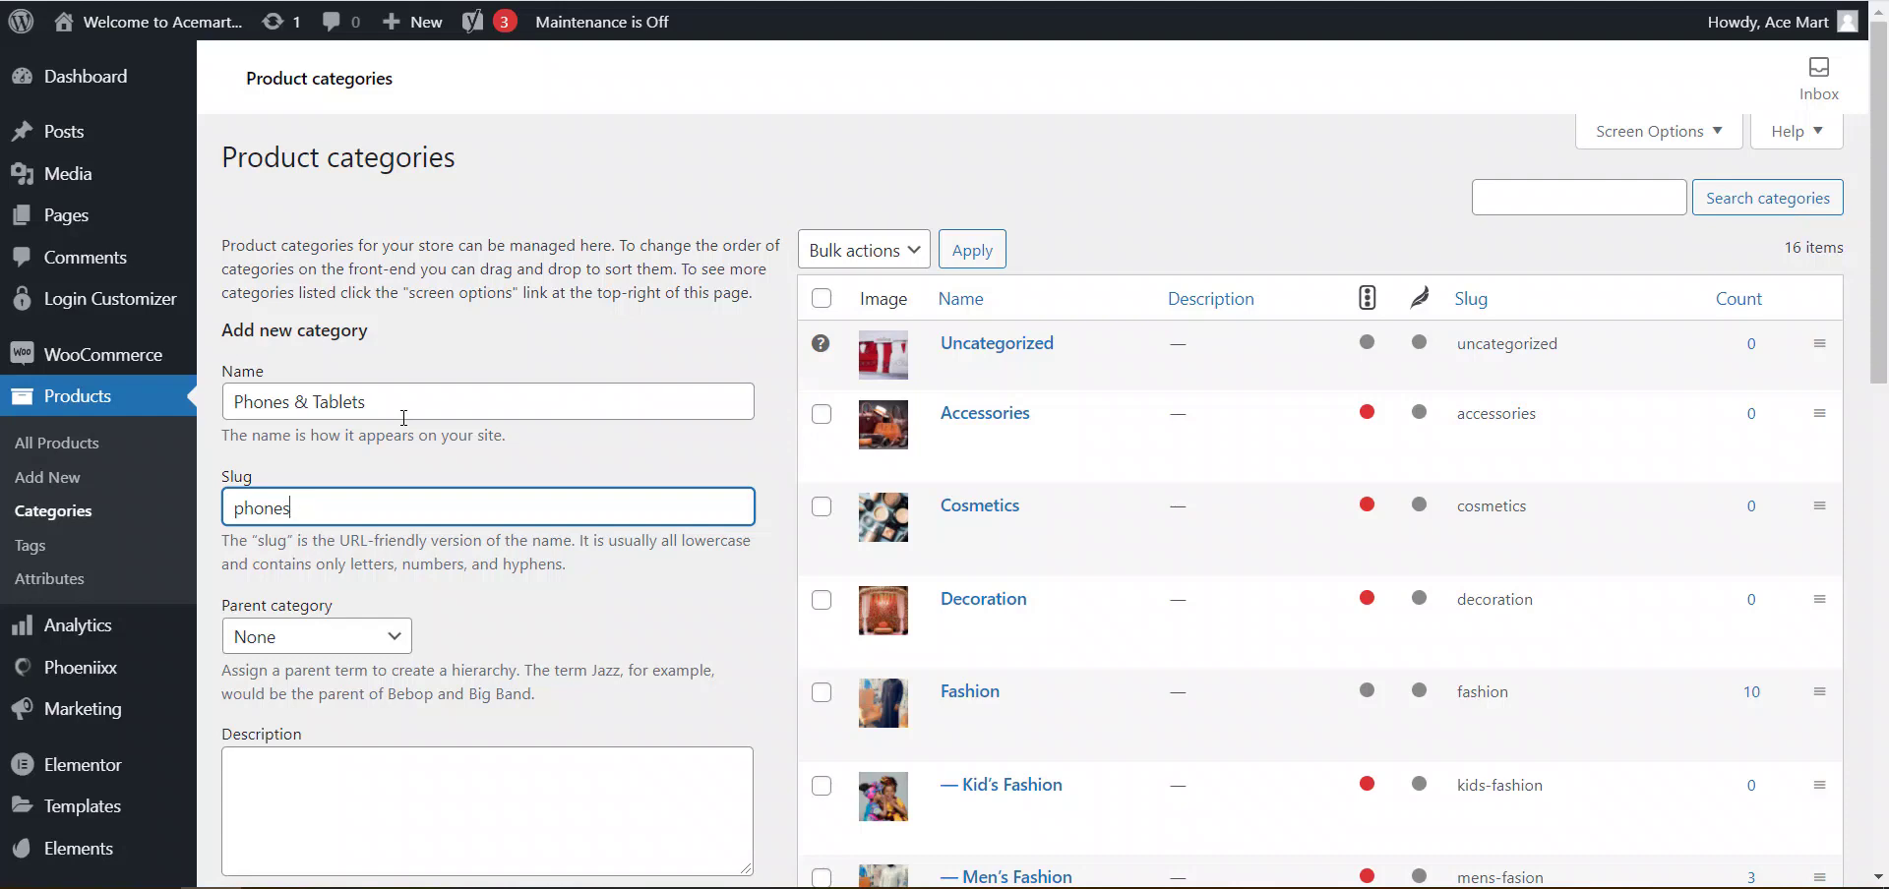
pyautogui.write('phones-tablets')
pyautogui.press('Tab')
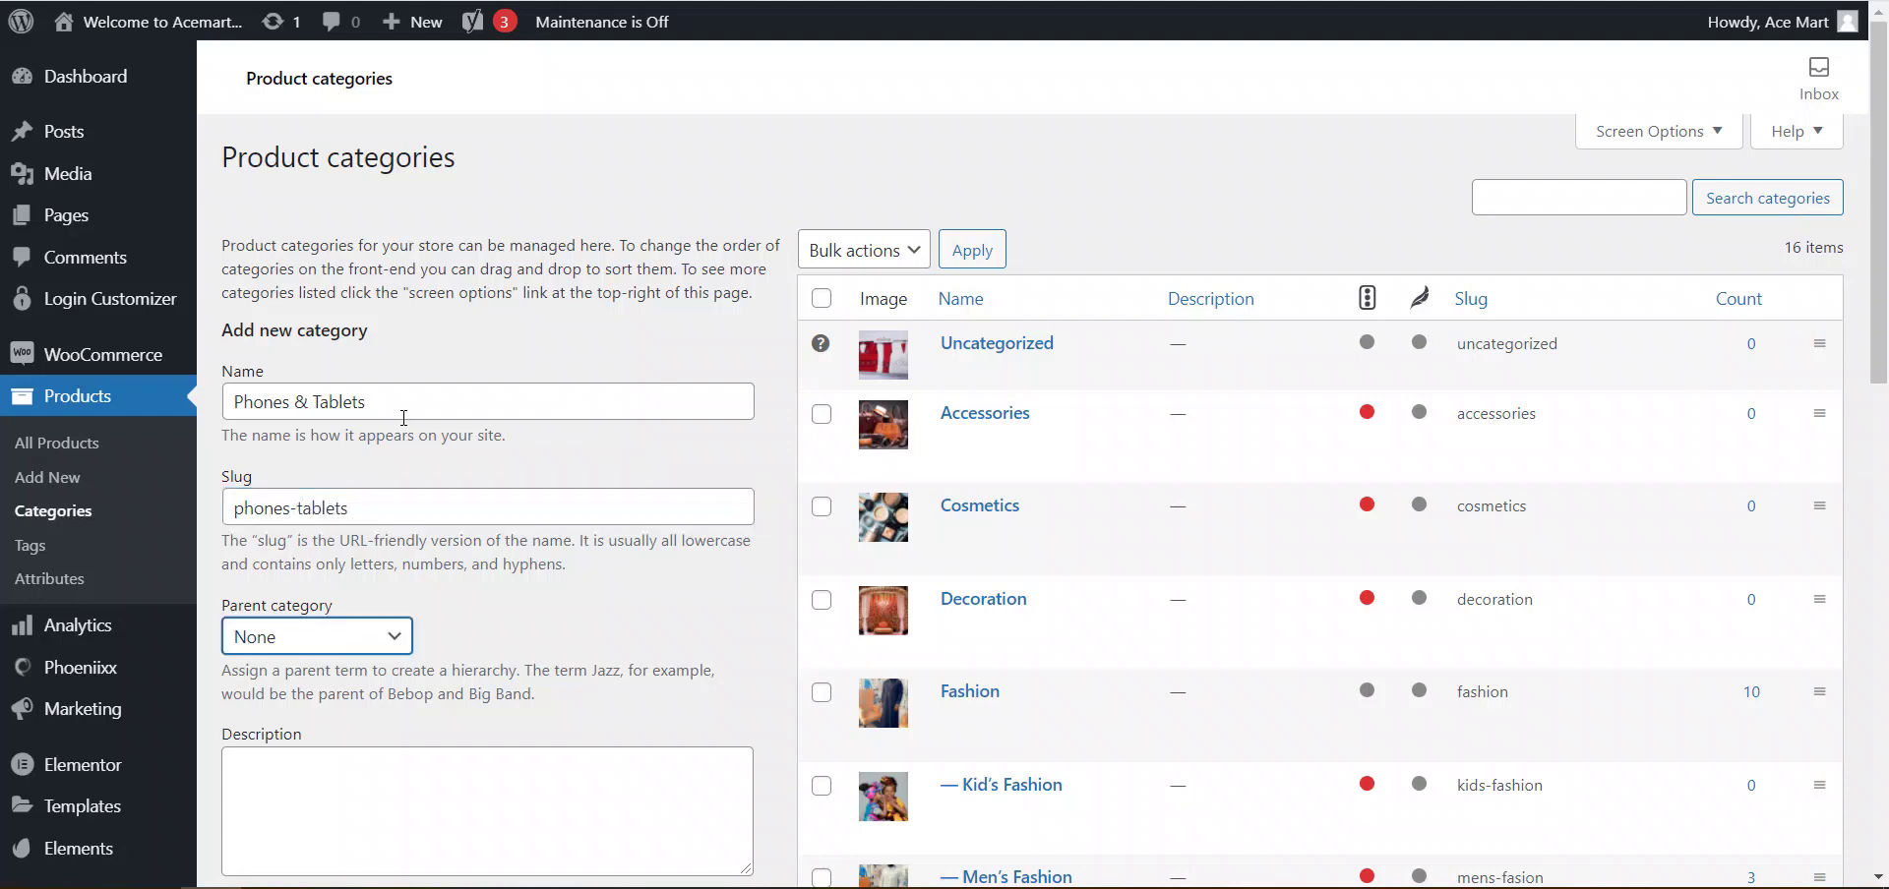
pyautogui.scroll(-5, 429, 439)
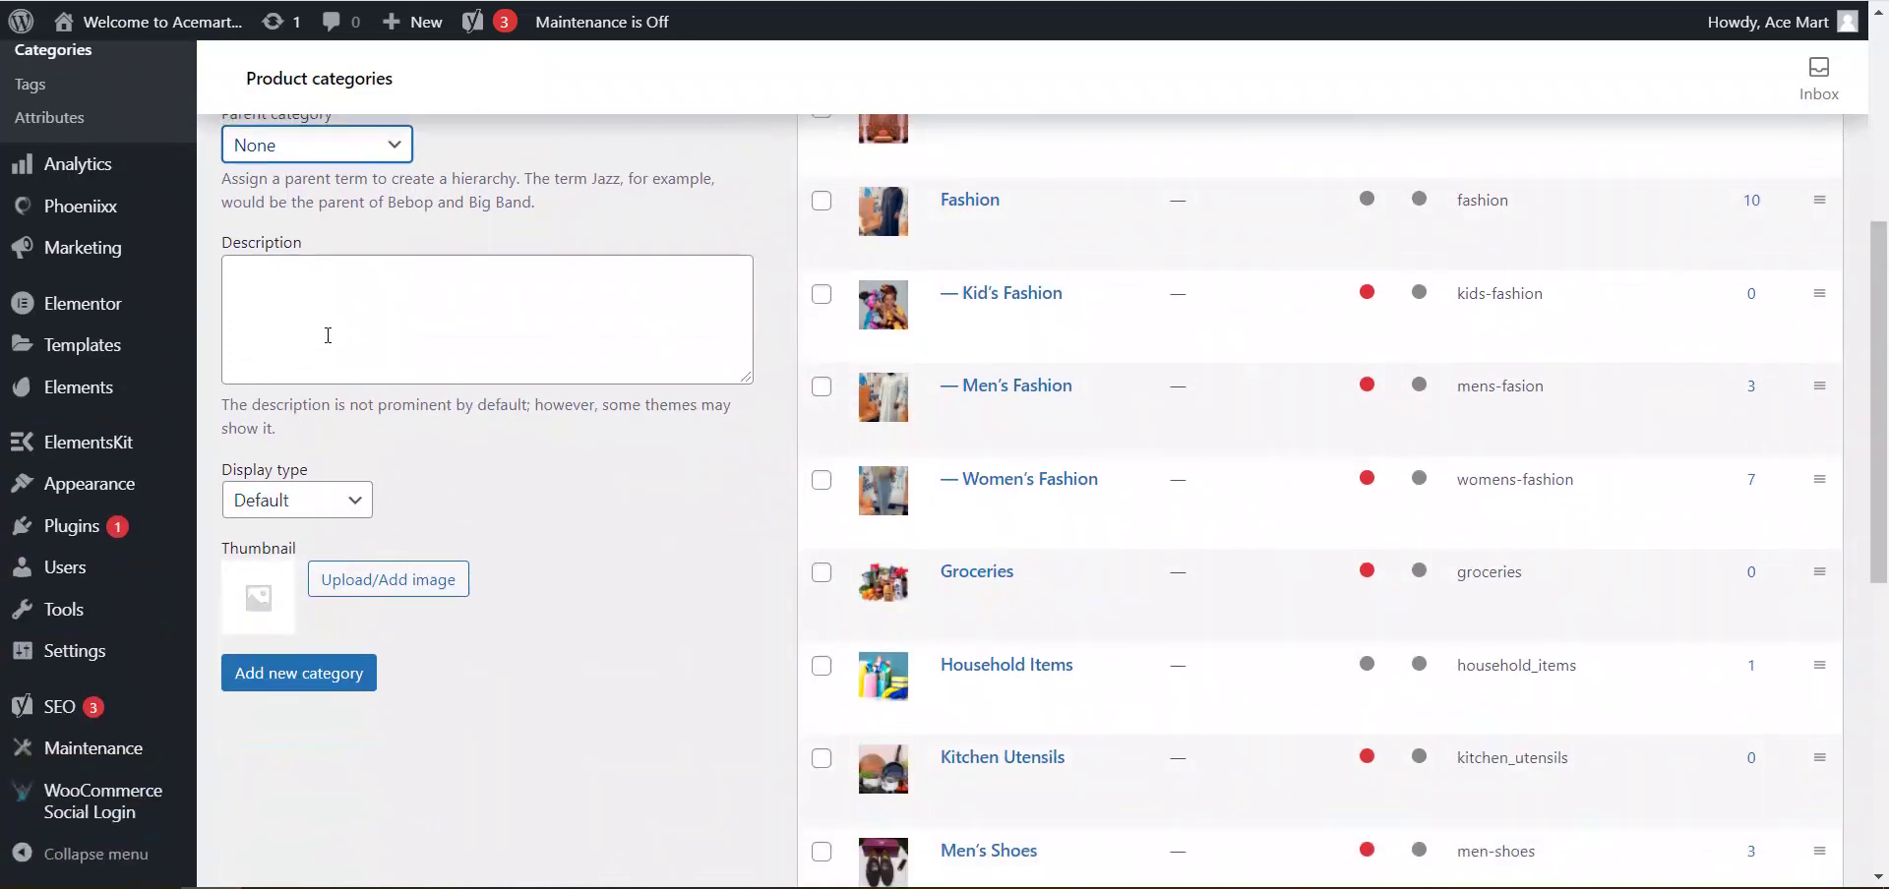
pyautogui.scroll(-2, 327, 335)
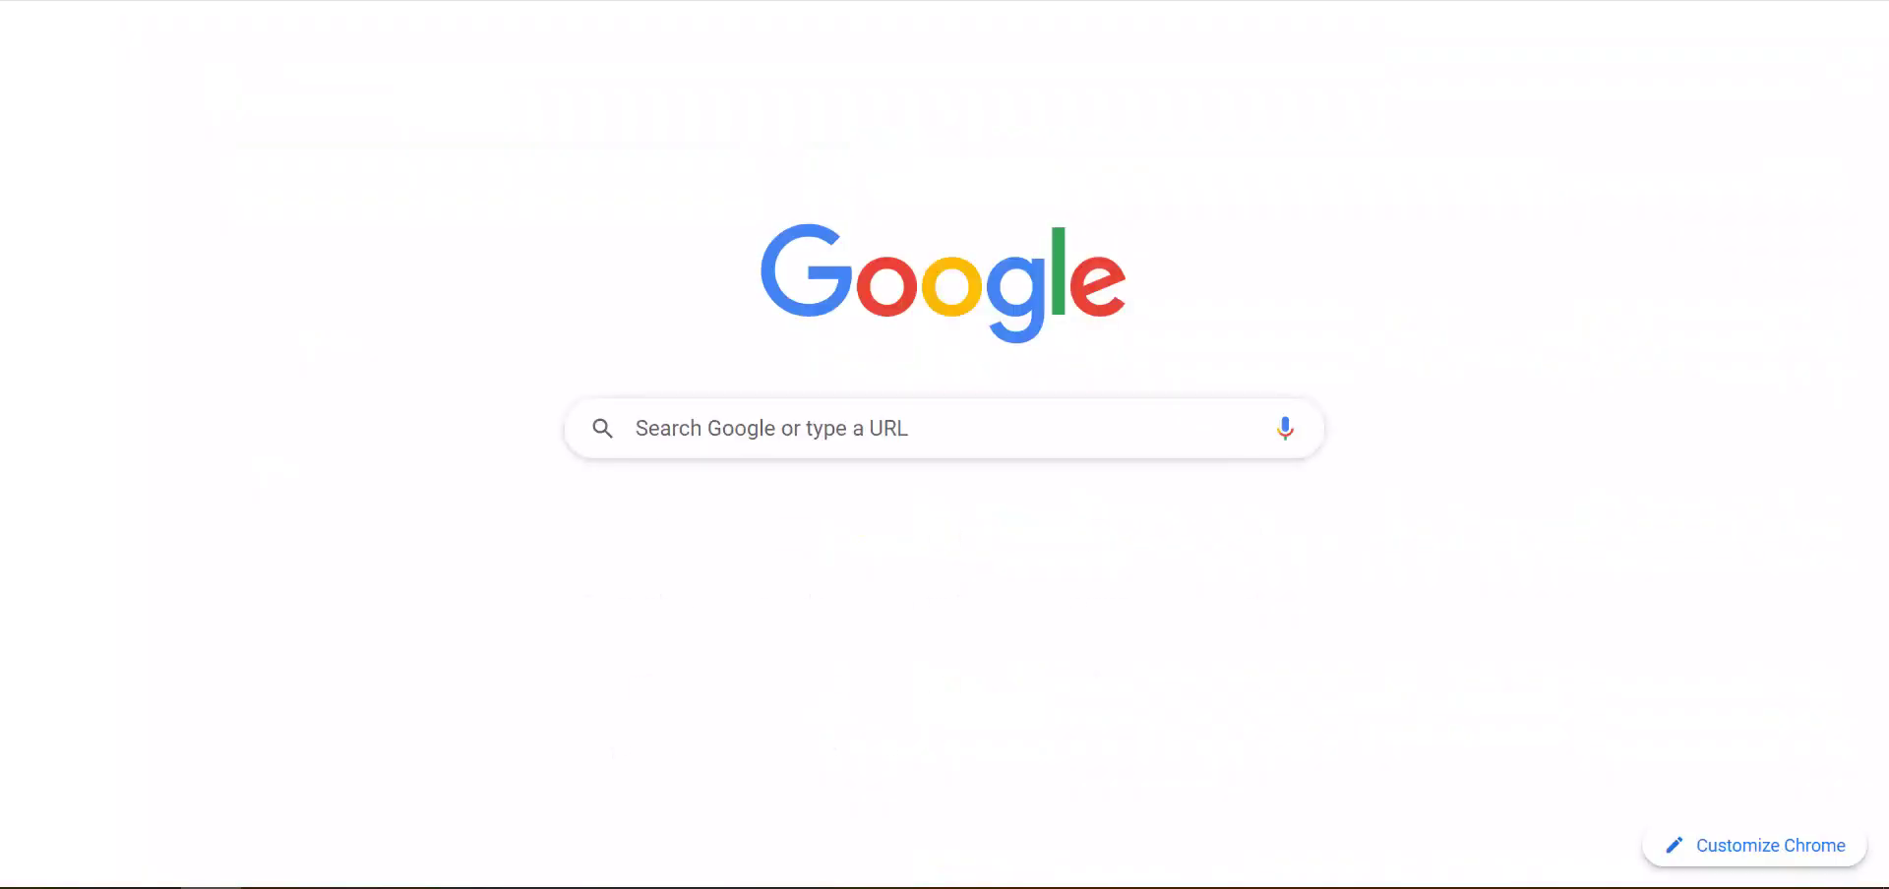
pyautogui.write('images')
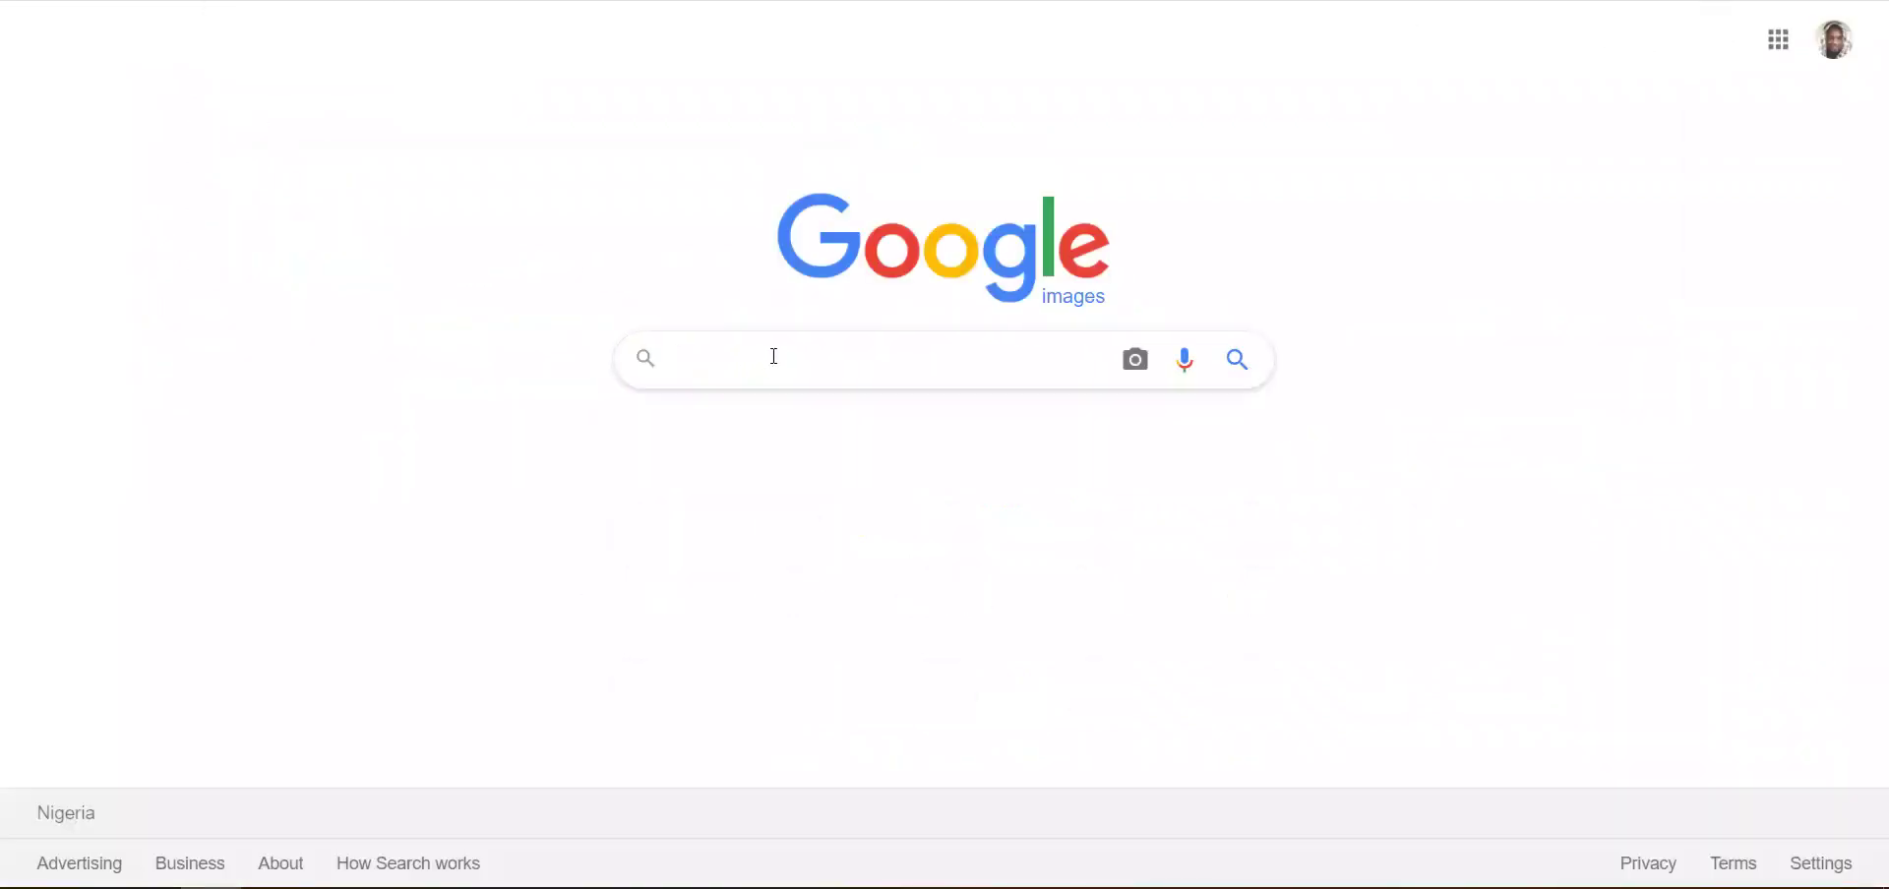
# Step: Search Google Images for 'phones & tablets png'
pyautogui.click(773, 356)
pyautogui.write('pn')
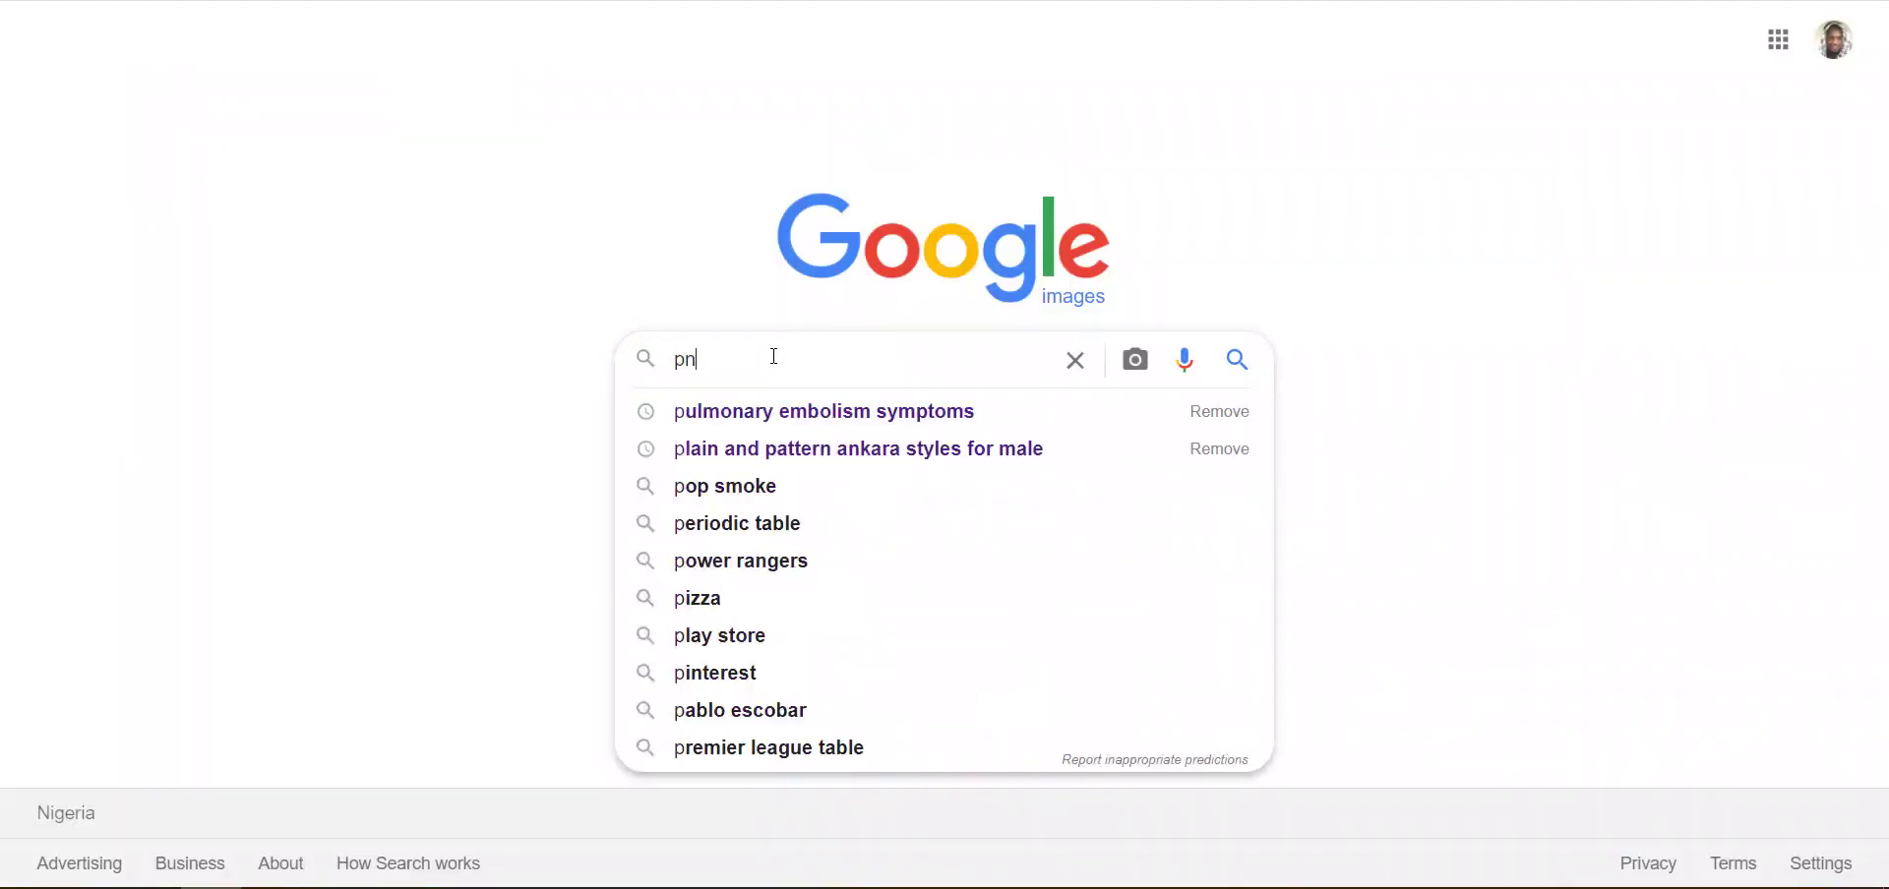
pyautogui.write('ones & tablets png')
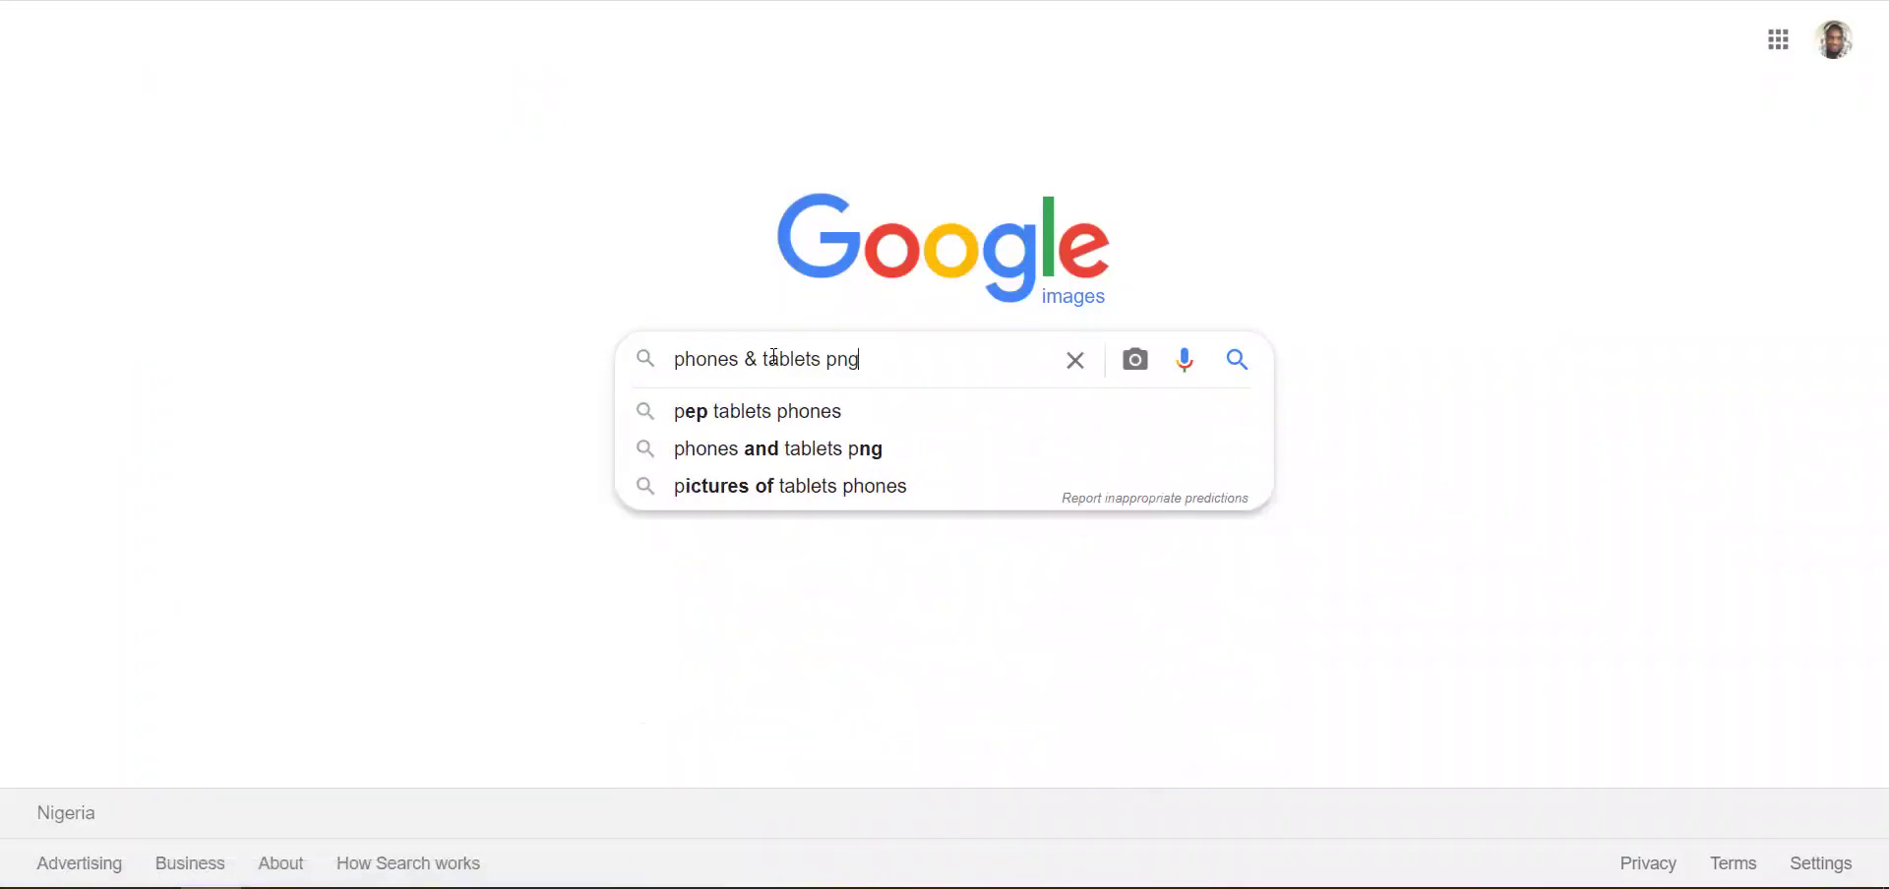
pyautogui.press('Return')
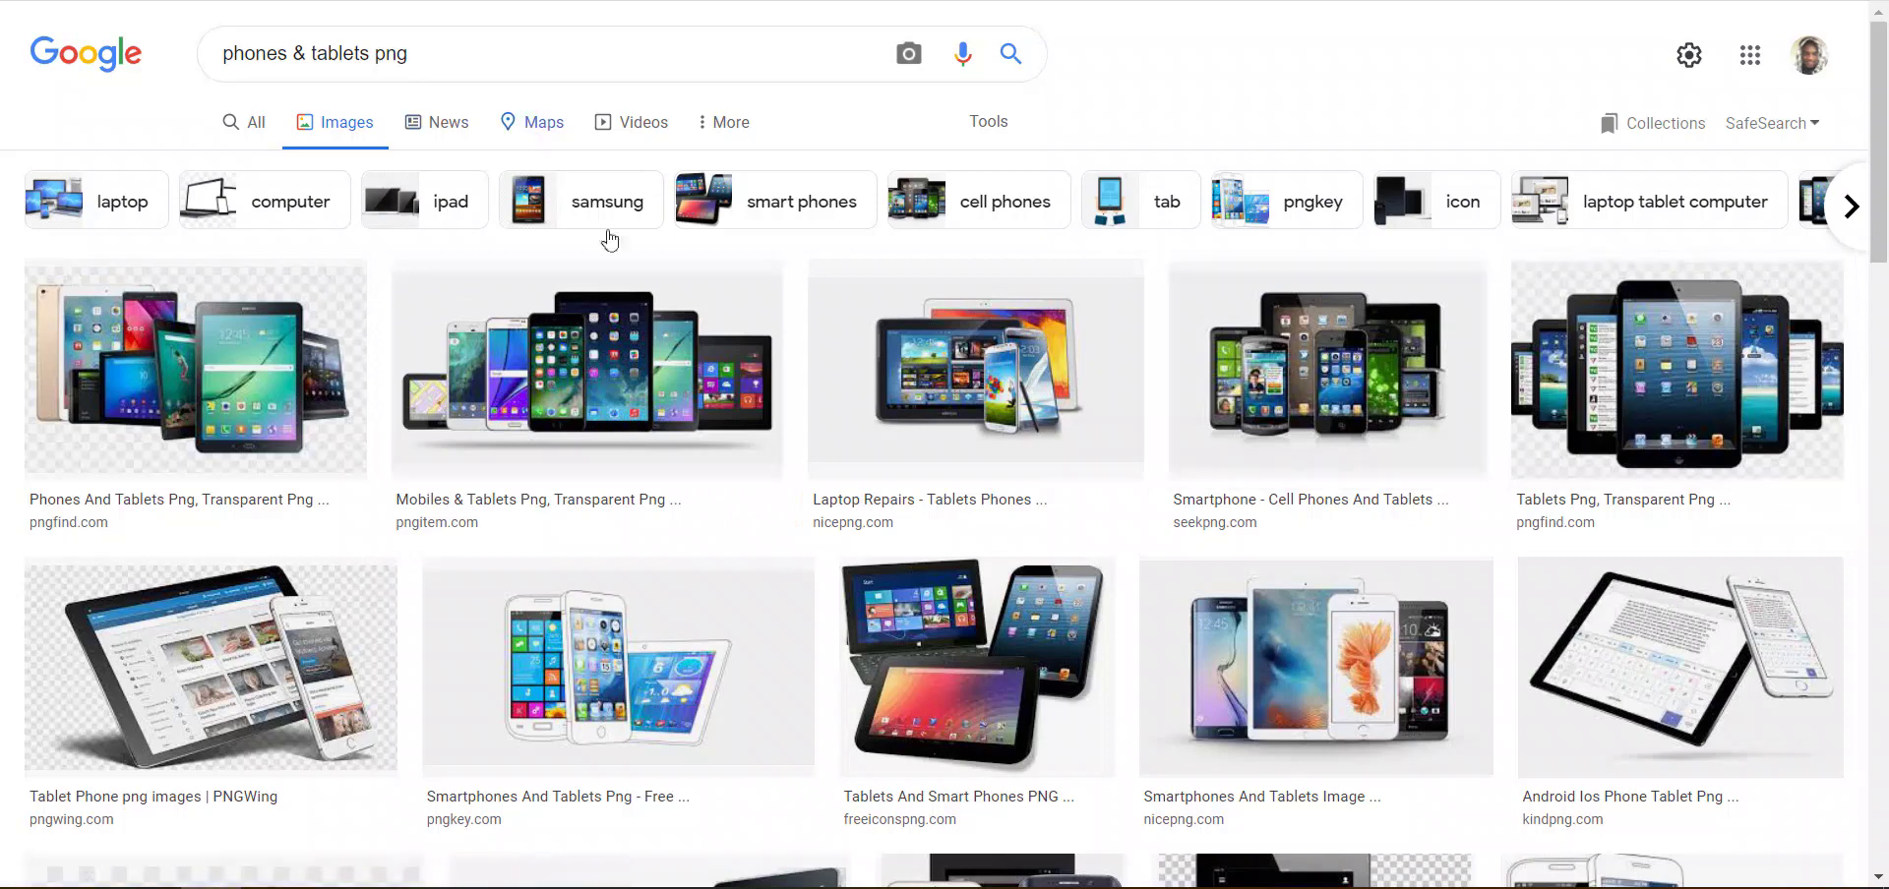
# Step: Filter the results by Usage Rights to Creative Commons licensed images
pyautogui.click(739, 128)
pyautogui.click(989, 123)
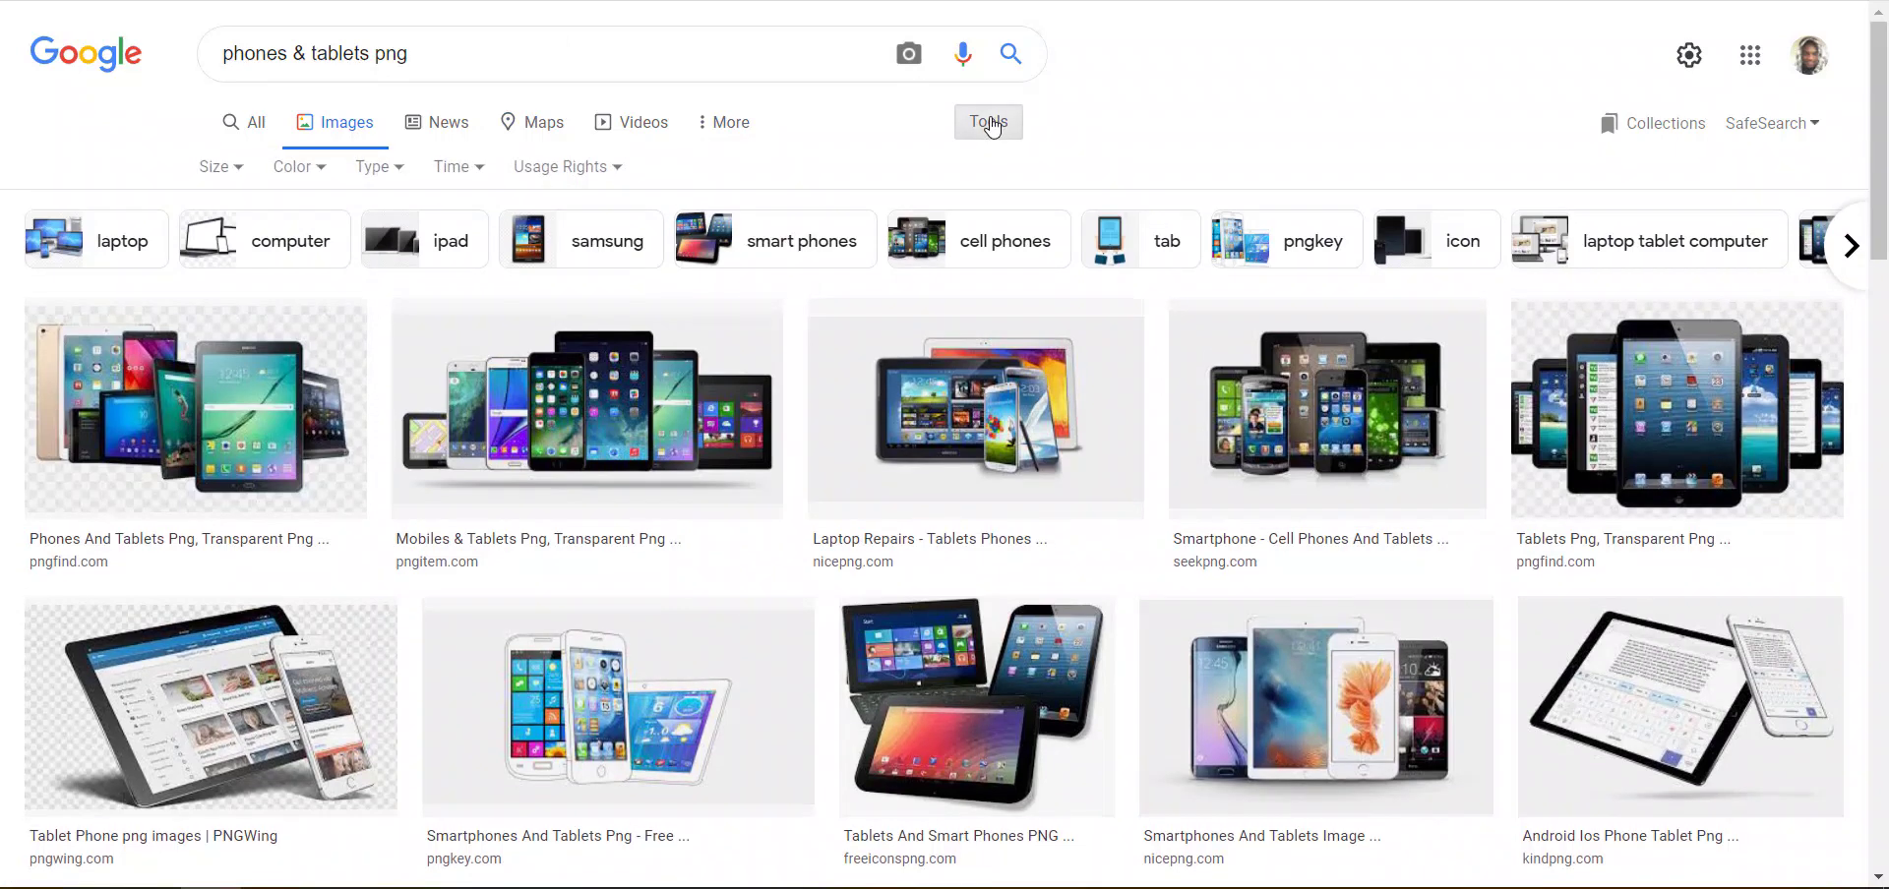
pyautogui.click(603, 170)
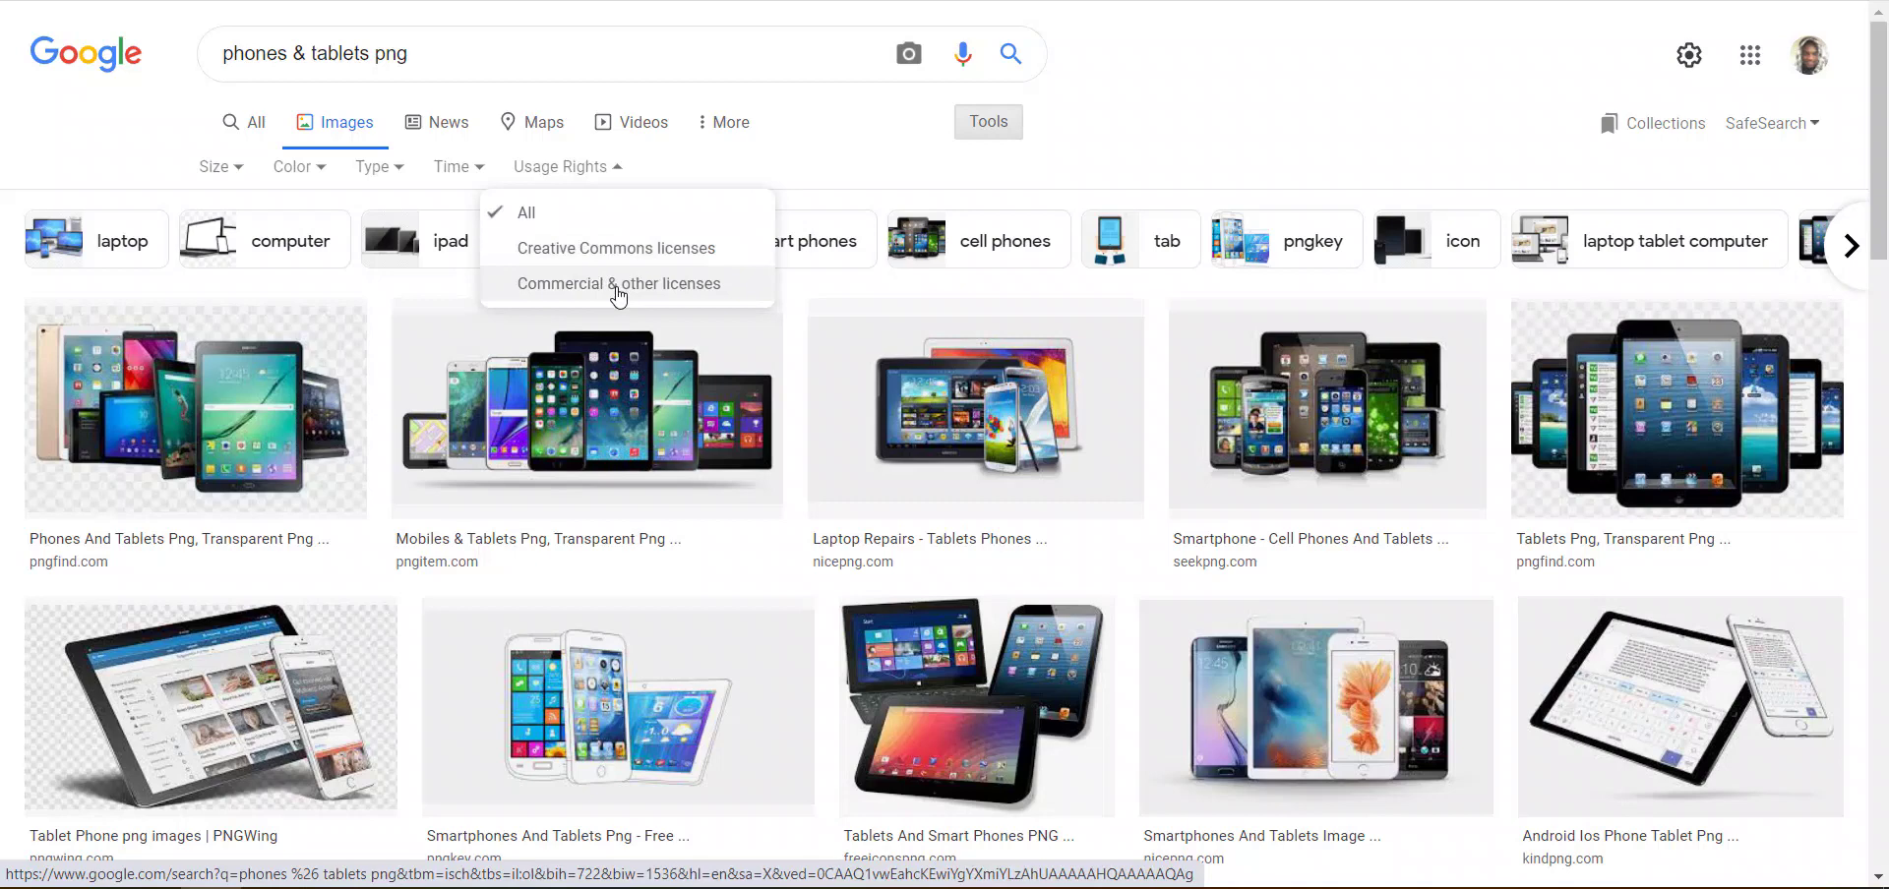
pyautogui.click(624, 254)
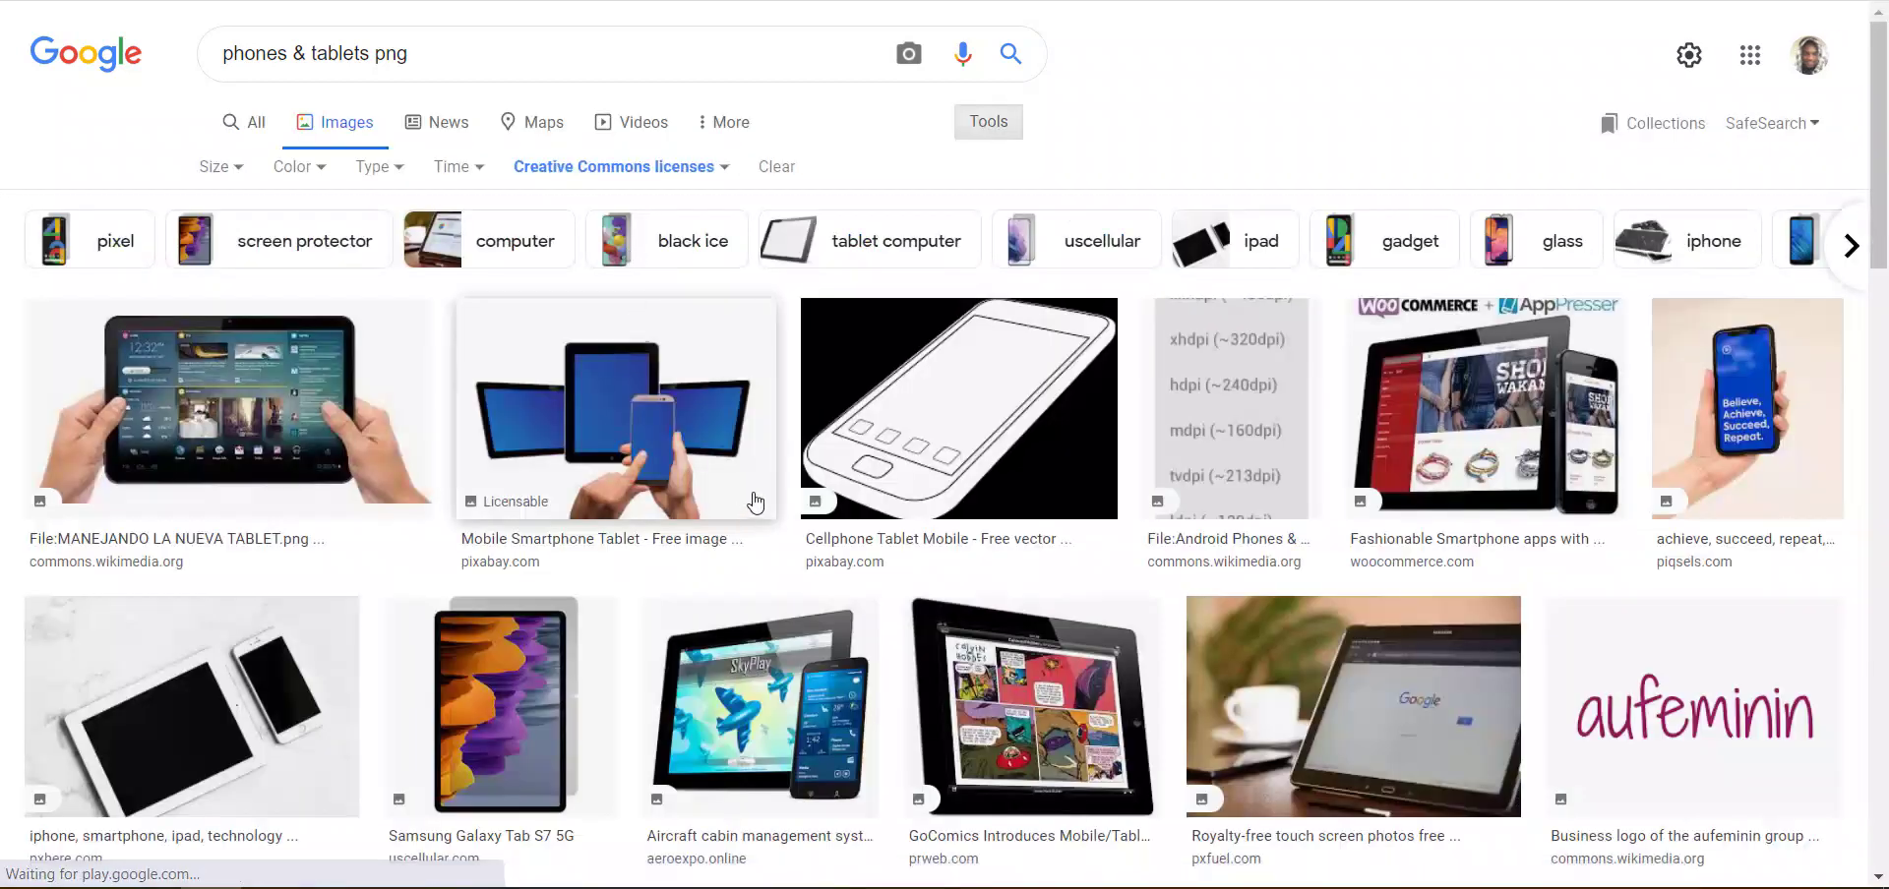
# Step: Try the commercial licenses filter, clear it, and preview the Phones And Tablets PNG image
pyautogui.click(658, 175)
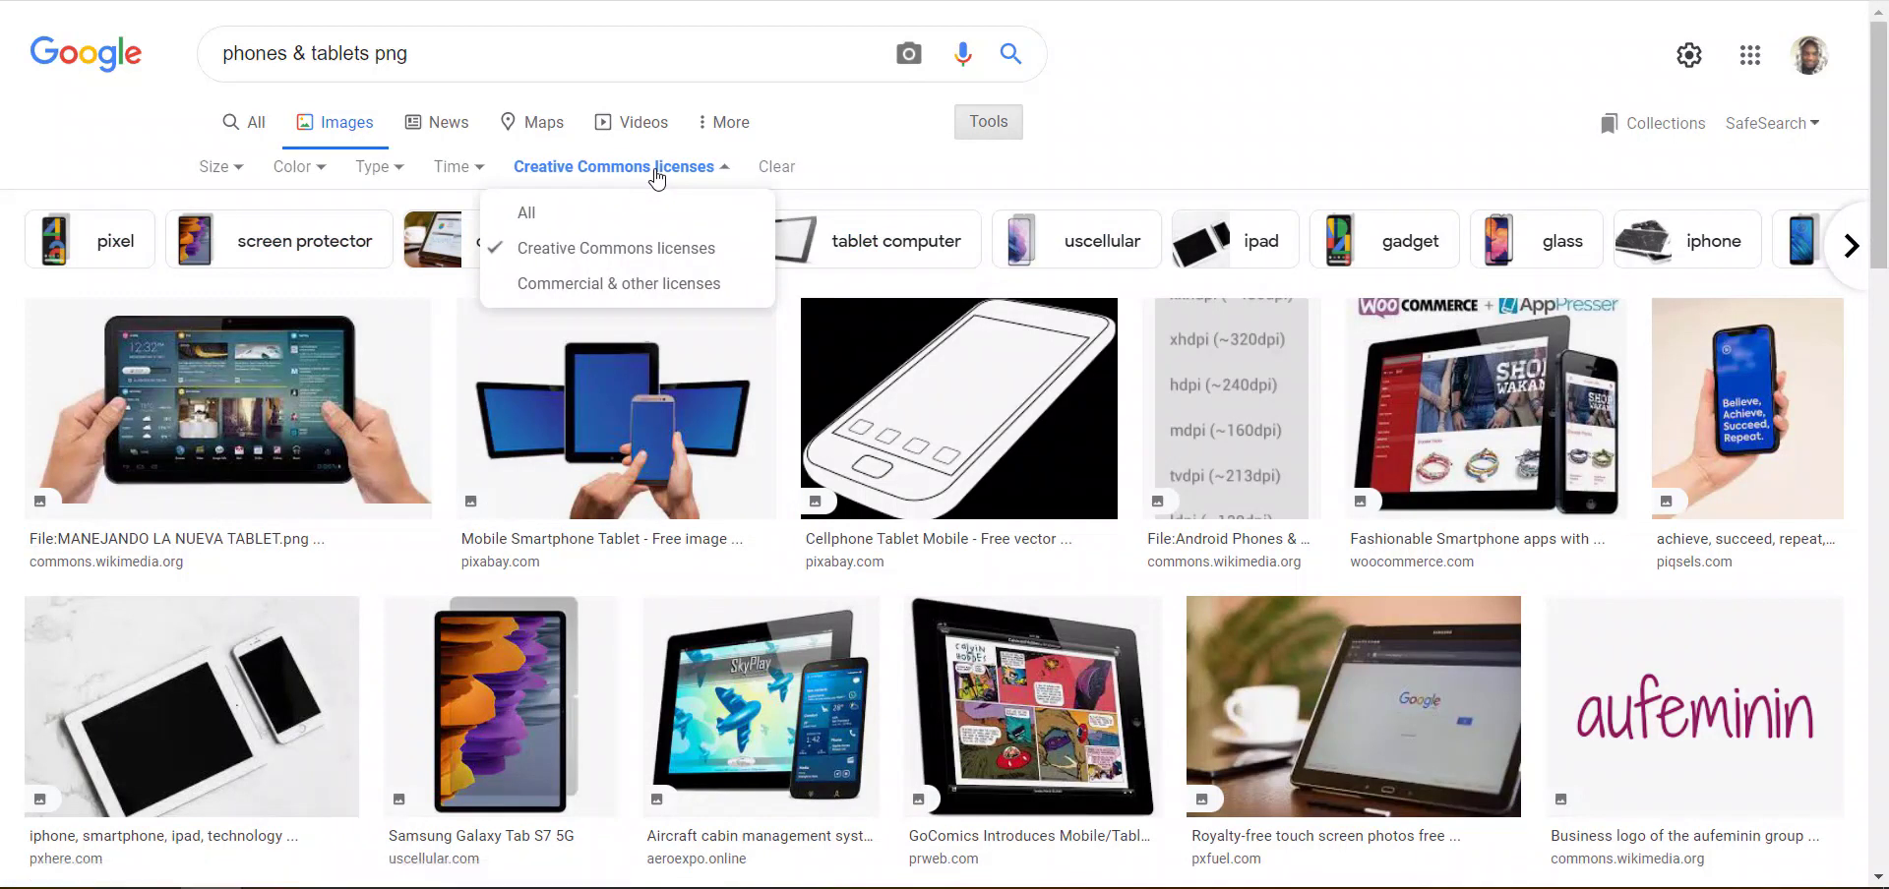
pyautogui.click(388, 177)
pyautogui.click(389, 172)
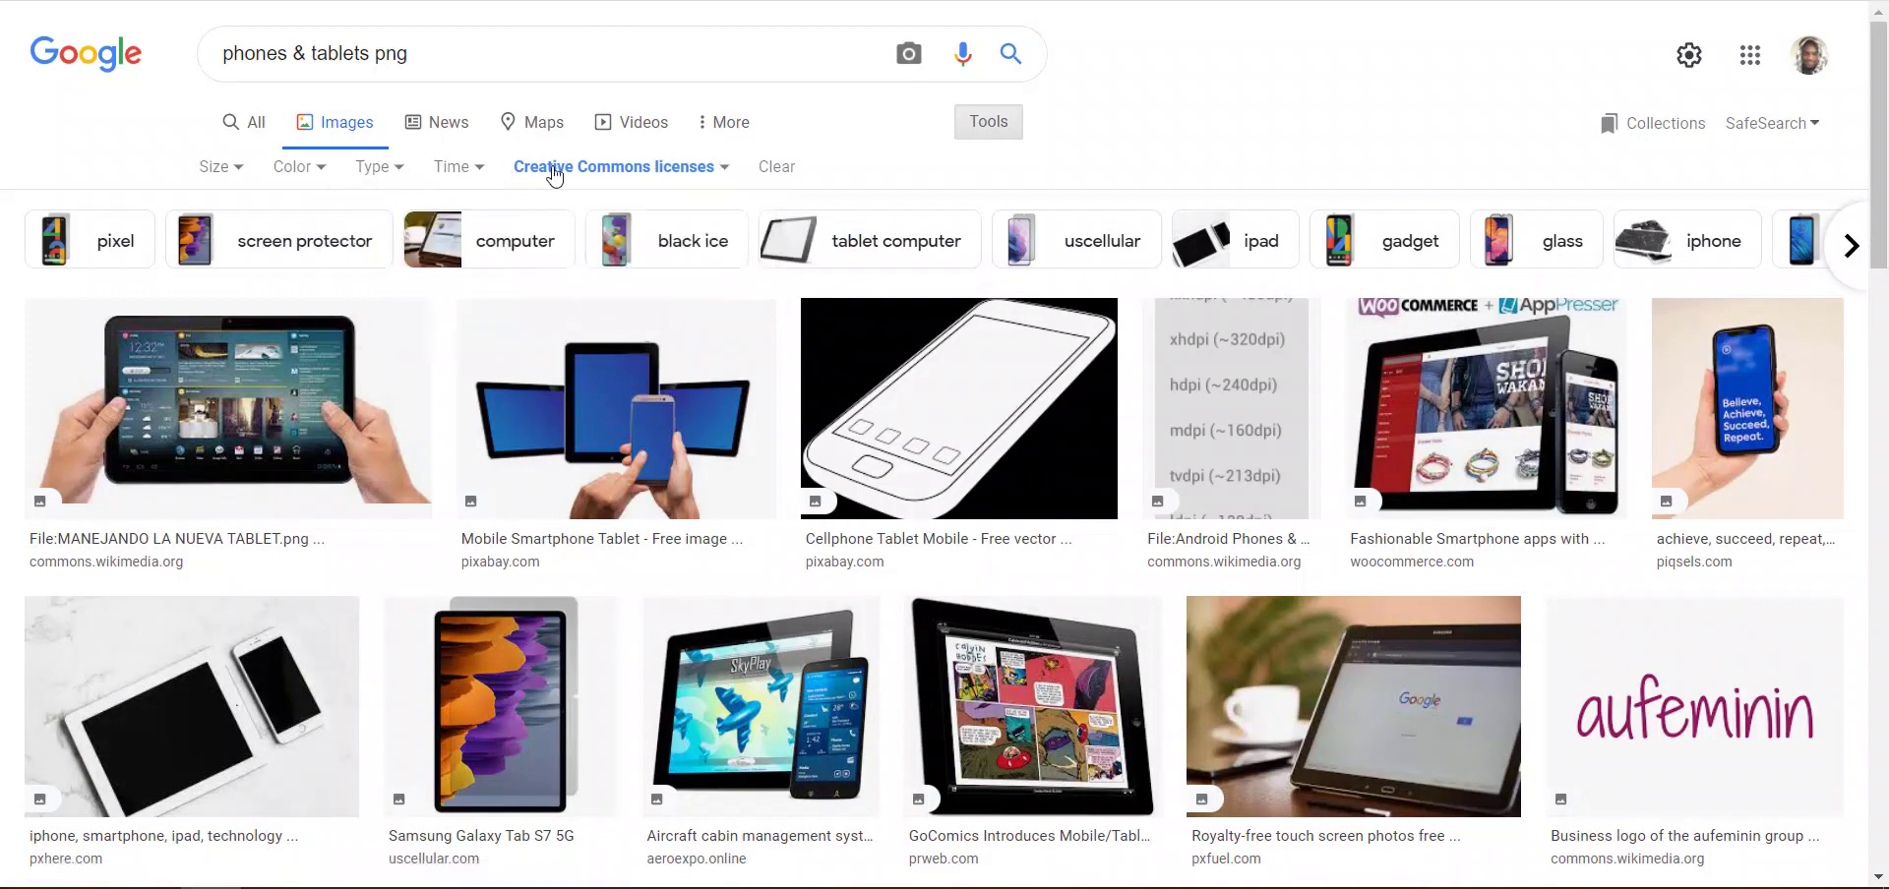
pyautogui.click(580, 167)
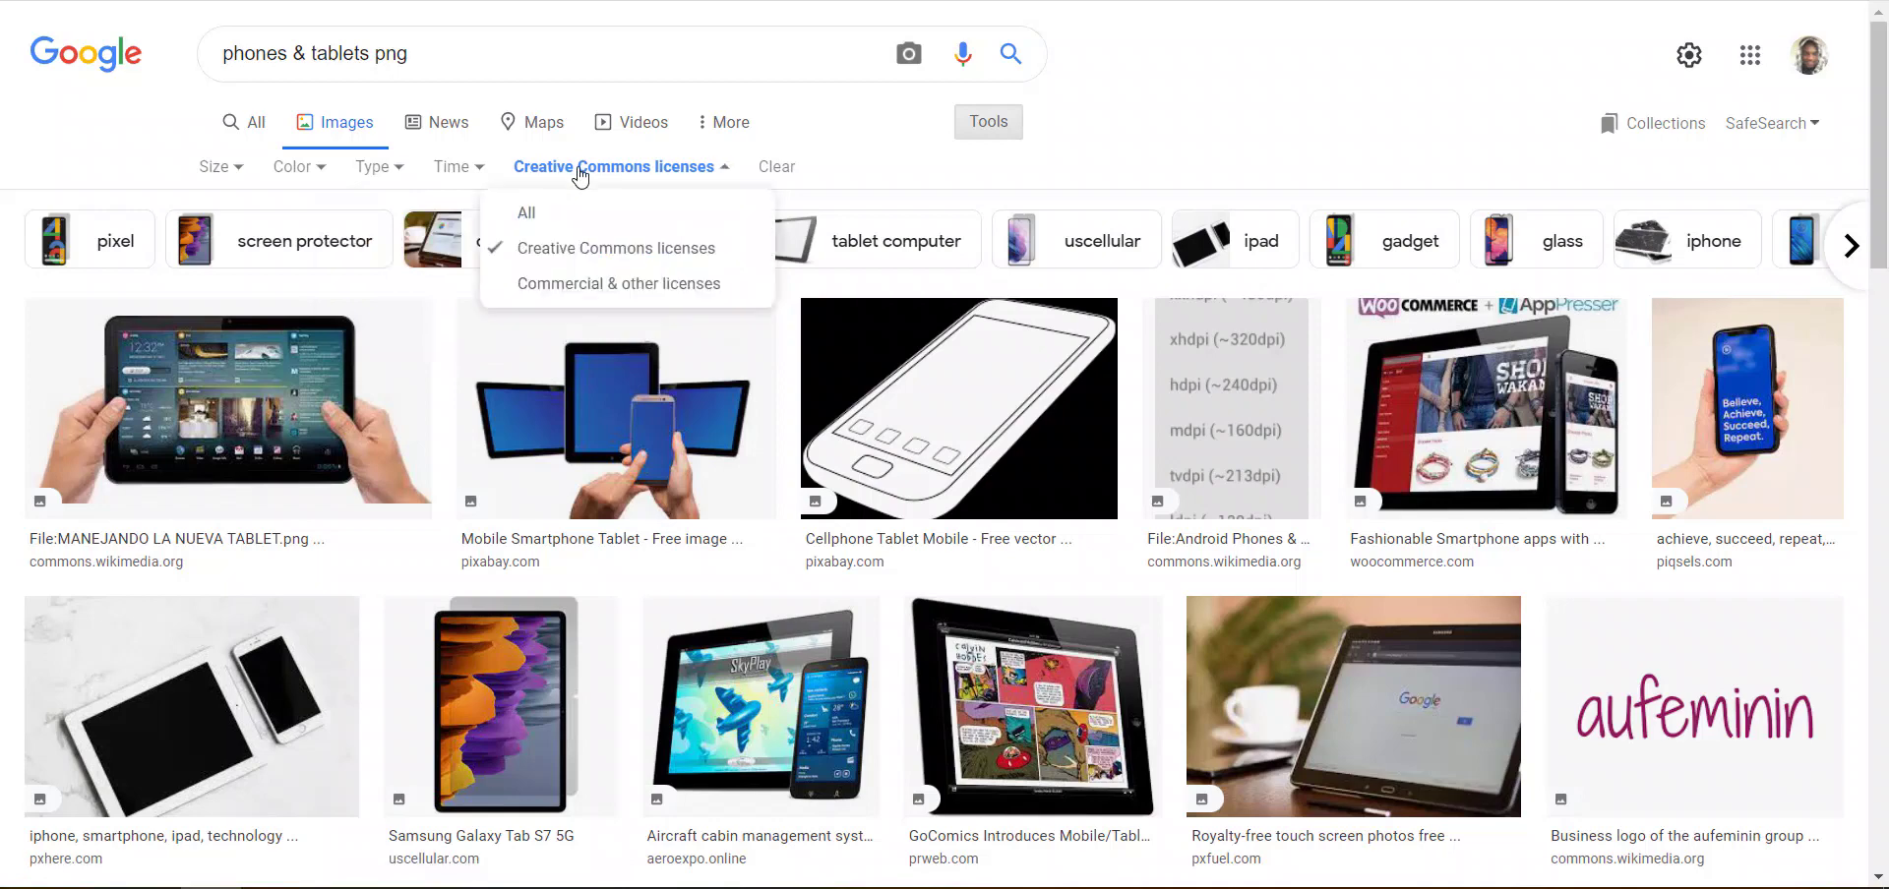
pyautogui.click(581, 282)
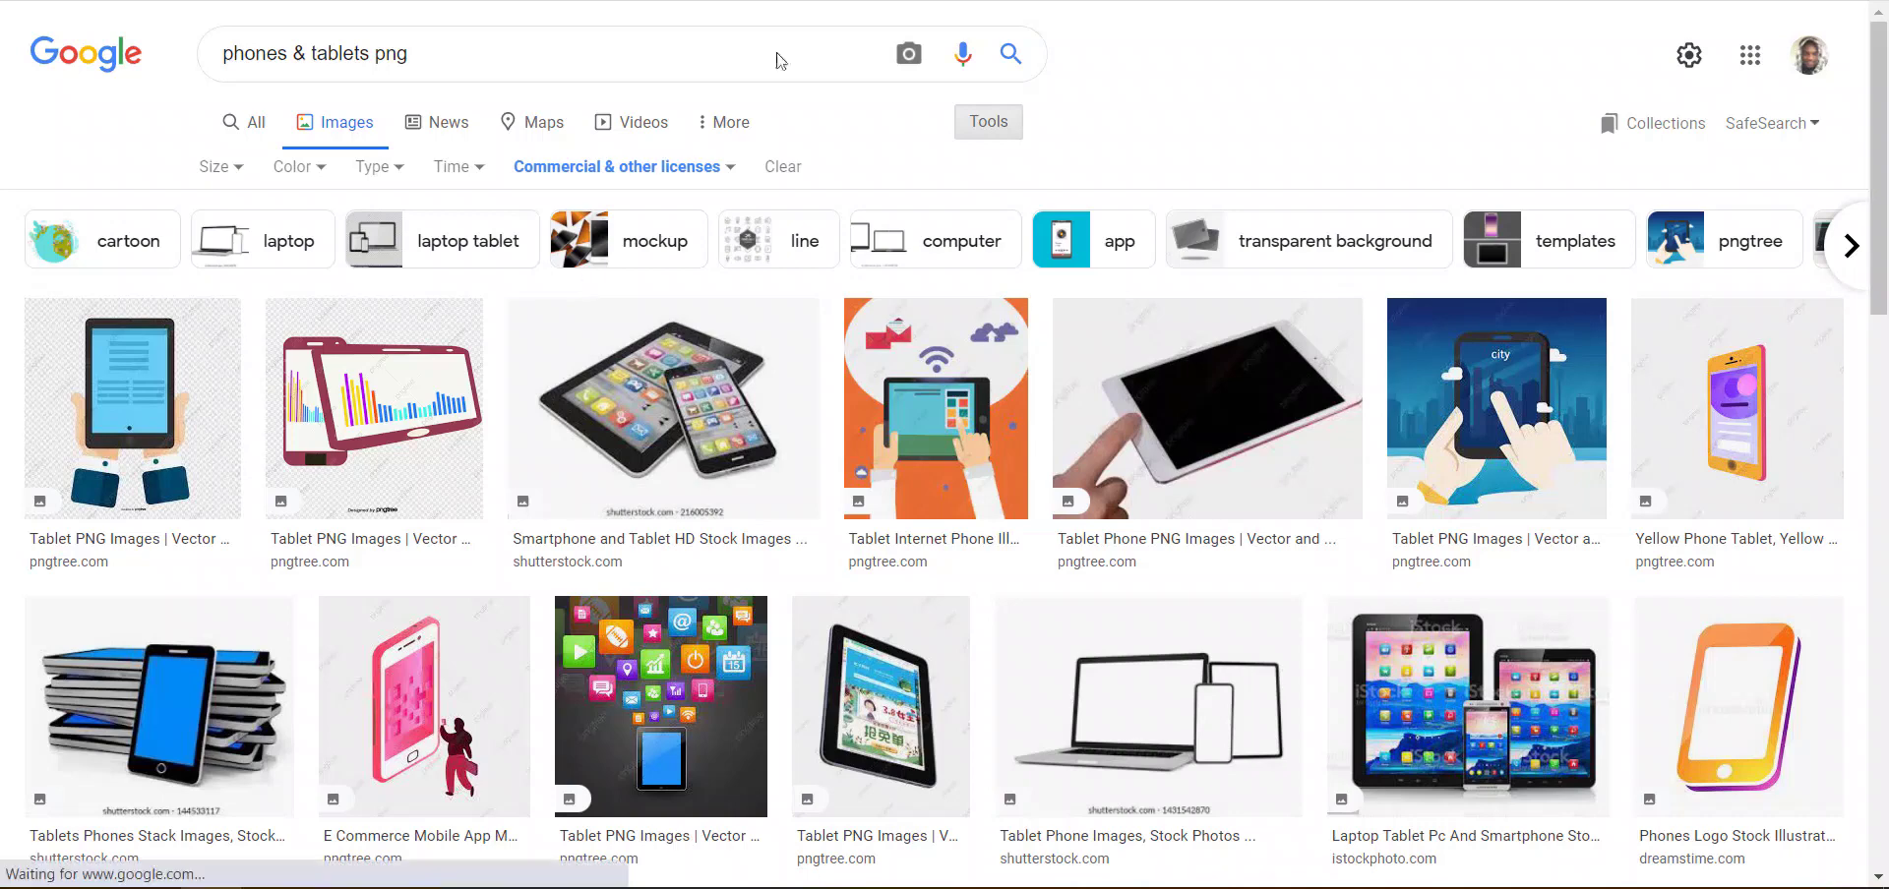
pyautogui.click(645, 176)
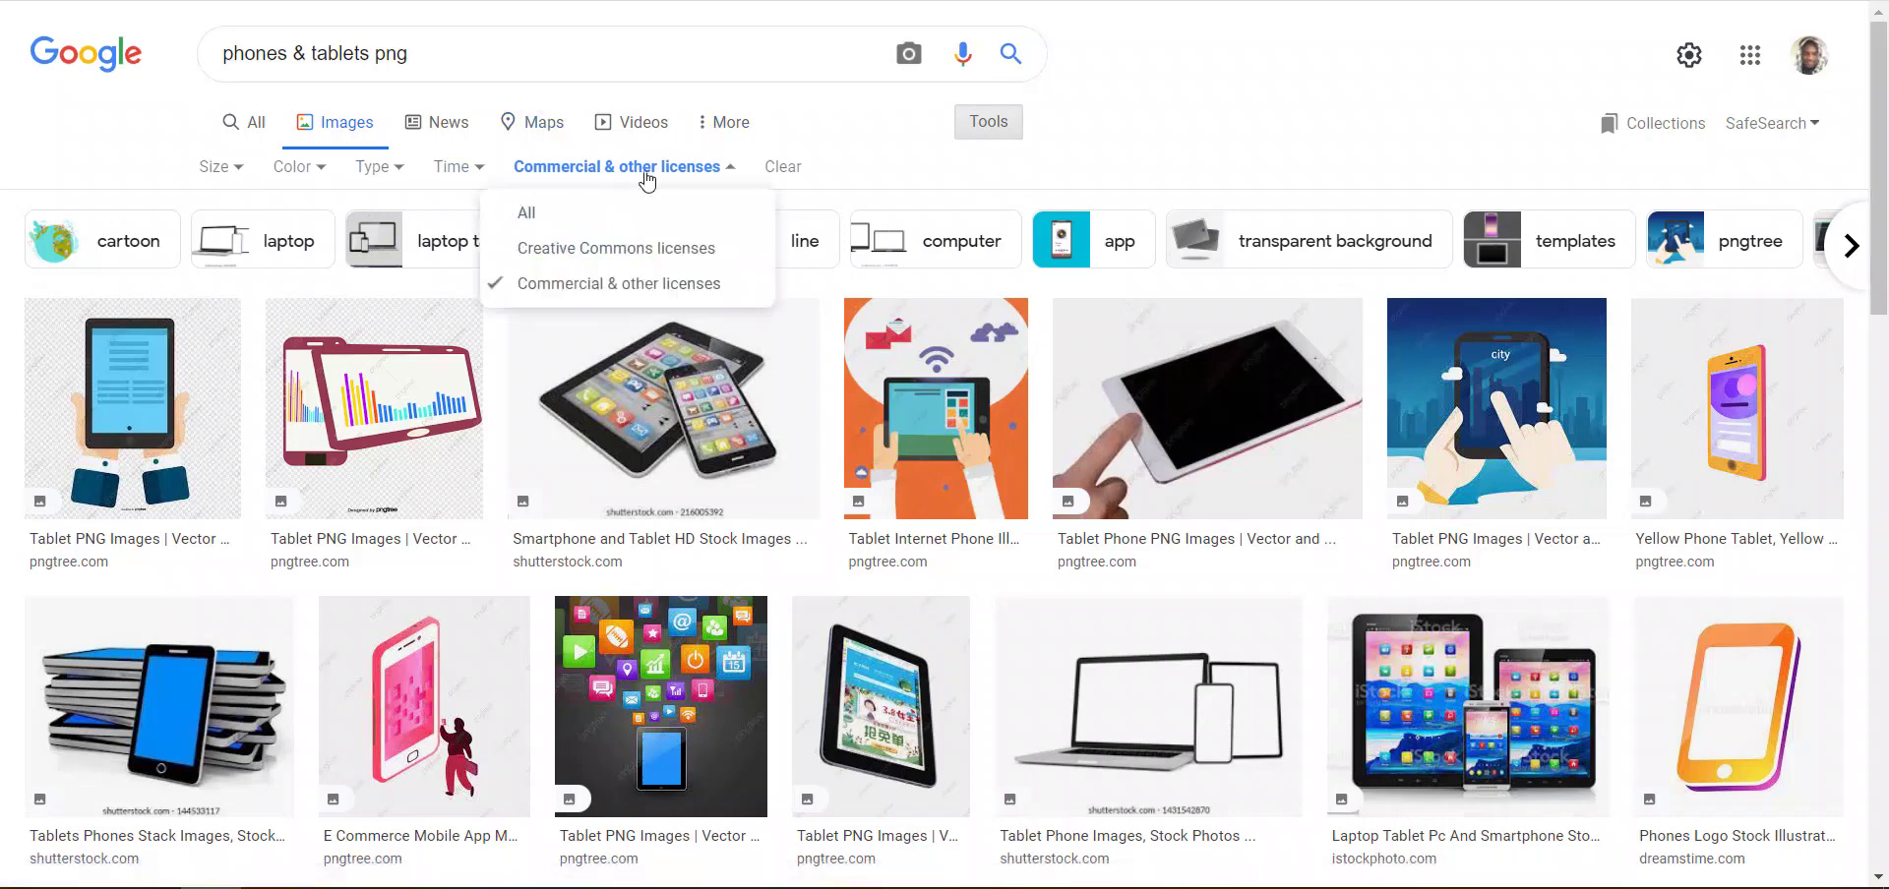
pyautogui.click(784, 169)
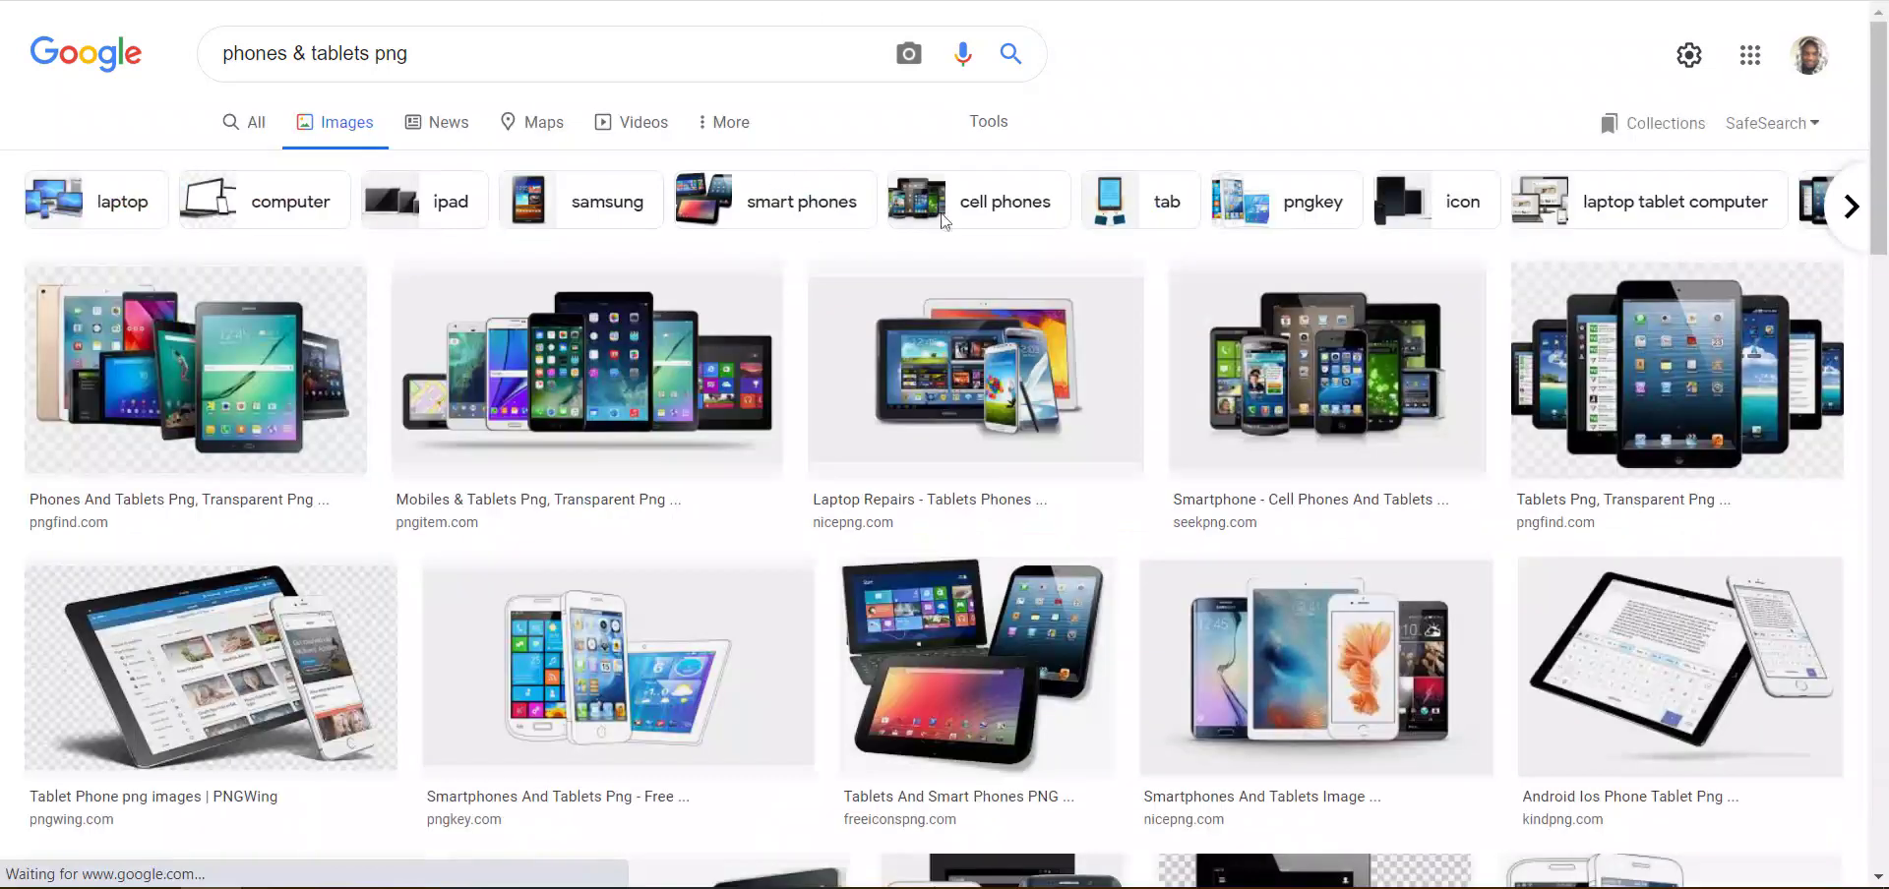
pyautogui.click(1651, 367)
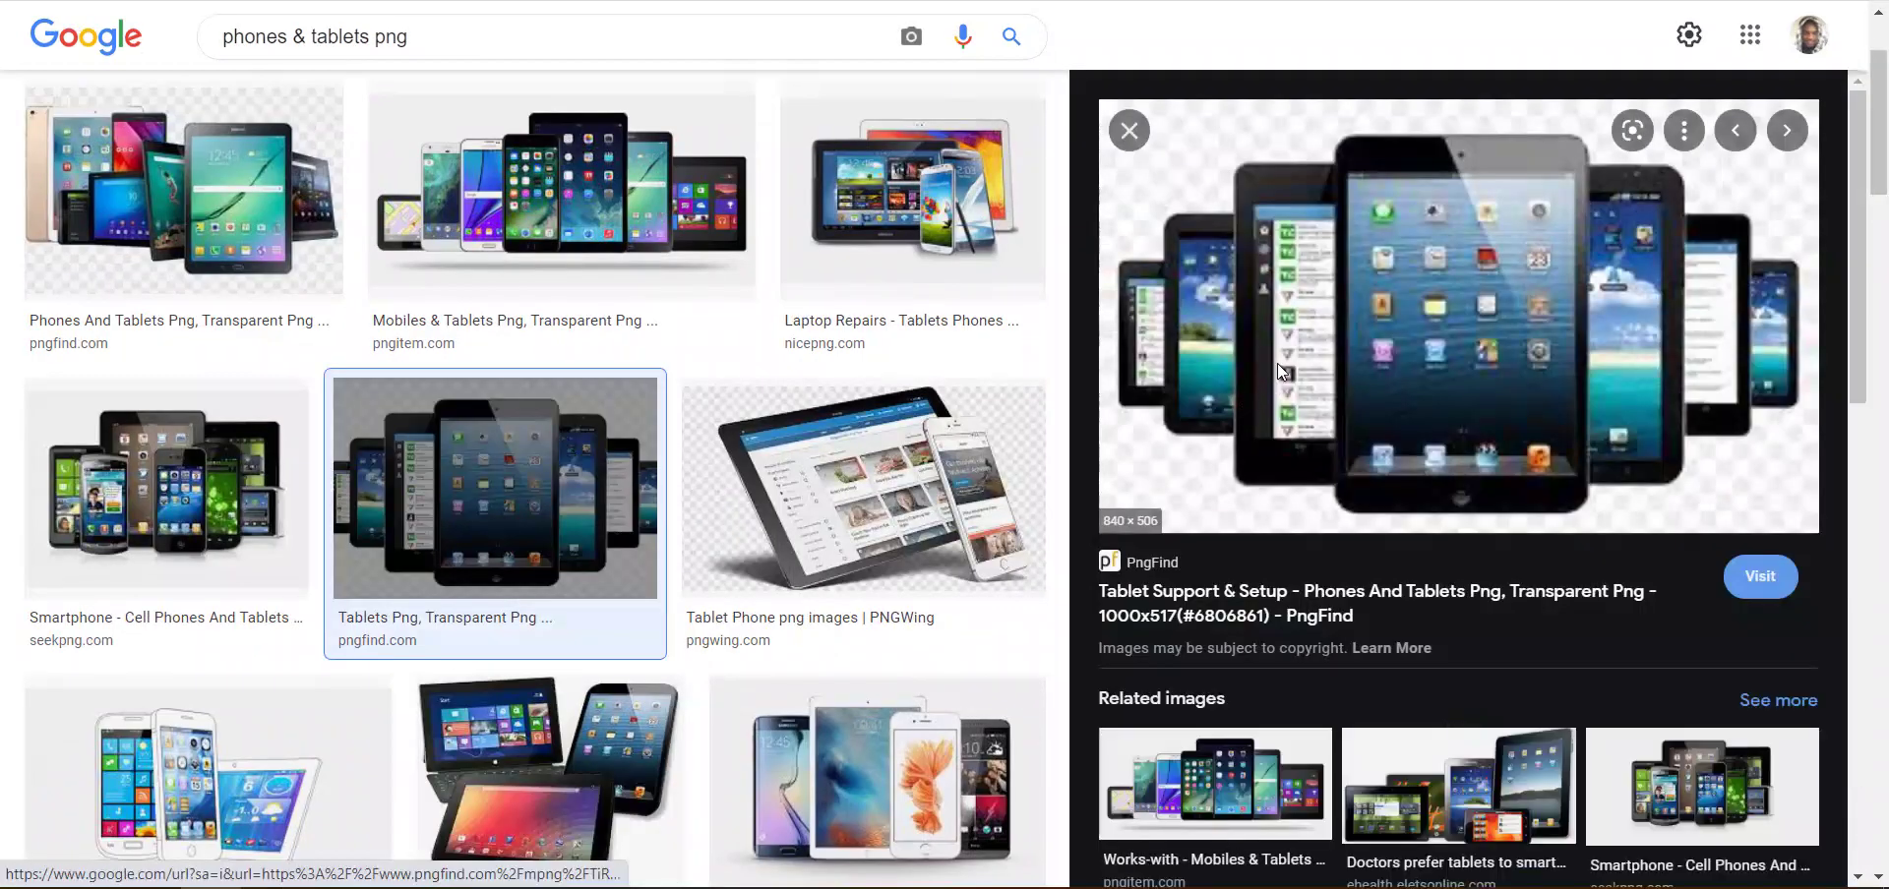
pyautogui.click(313, 199)
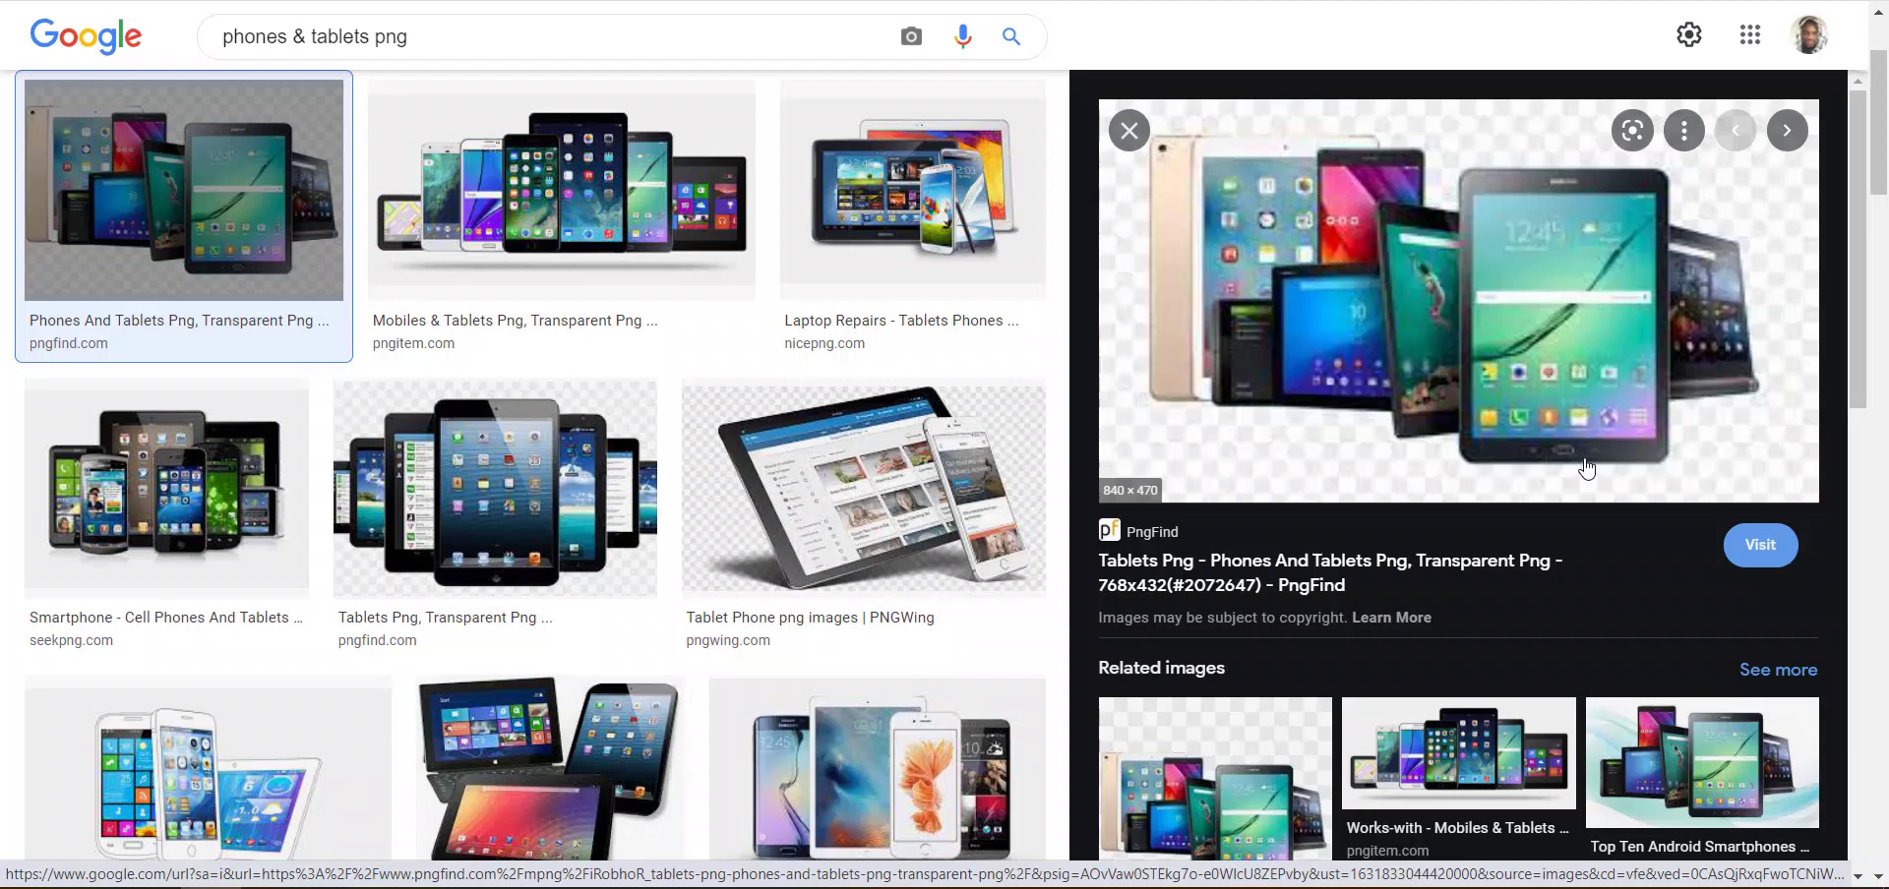
# Step: Save the previewed image as Phone_Tabs.png in acemart.com > New Images and return to WordPress
pyautogui.rightClick(1429, 308)
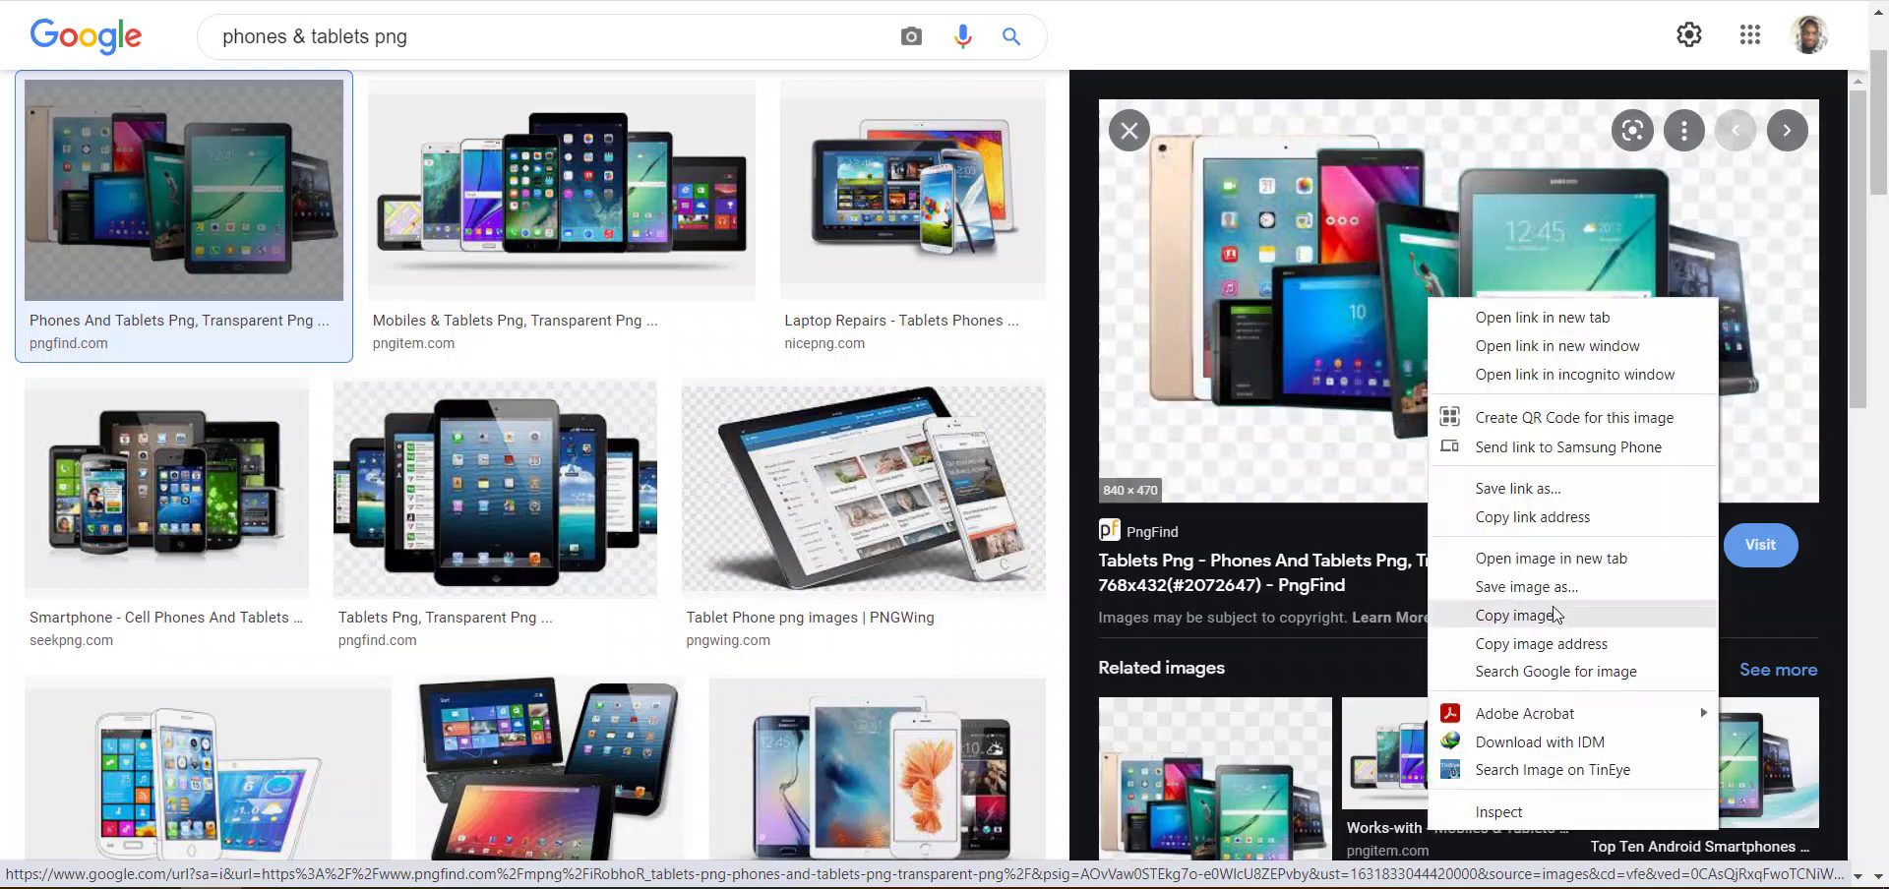
pyautogui.click(1552, 594)
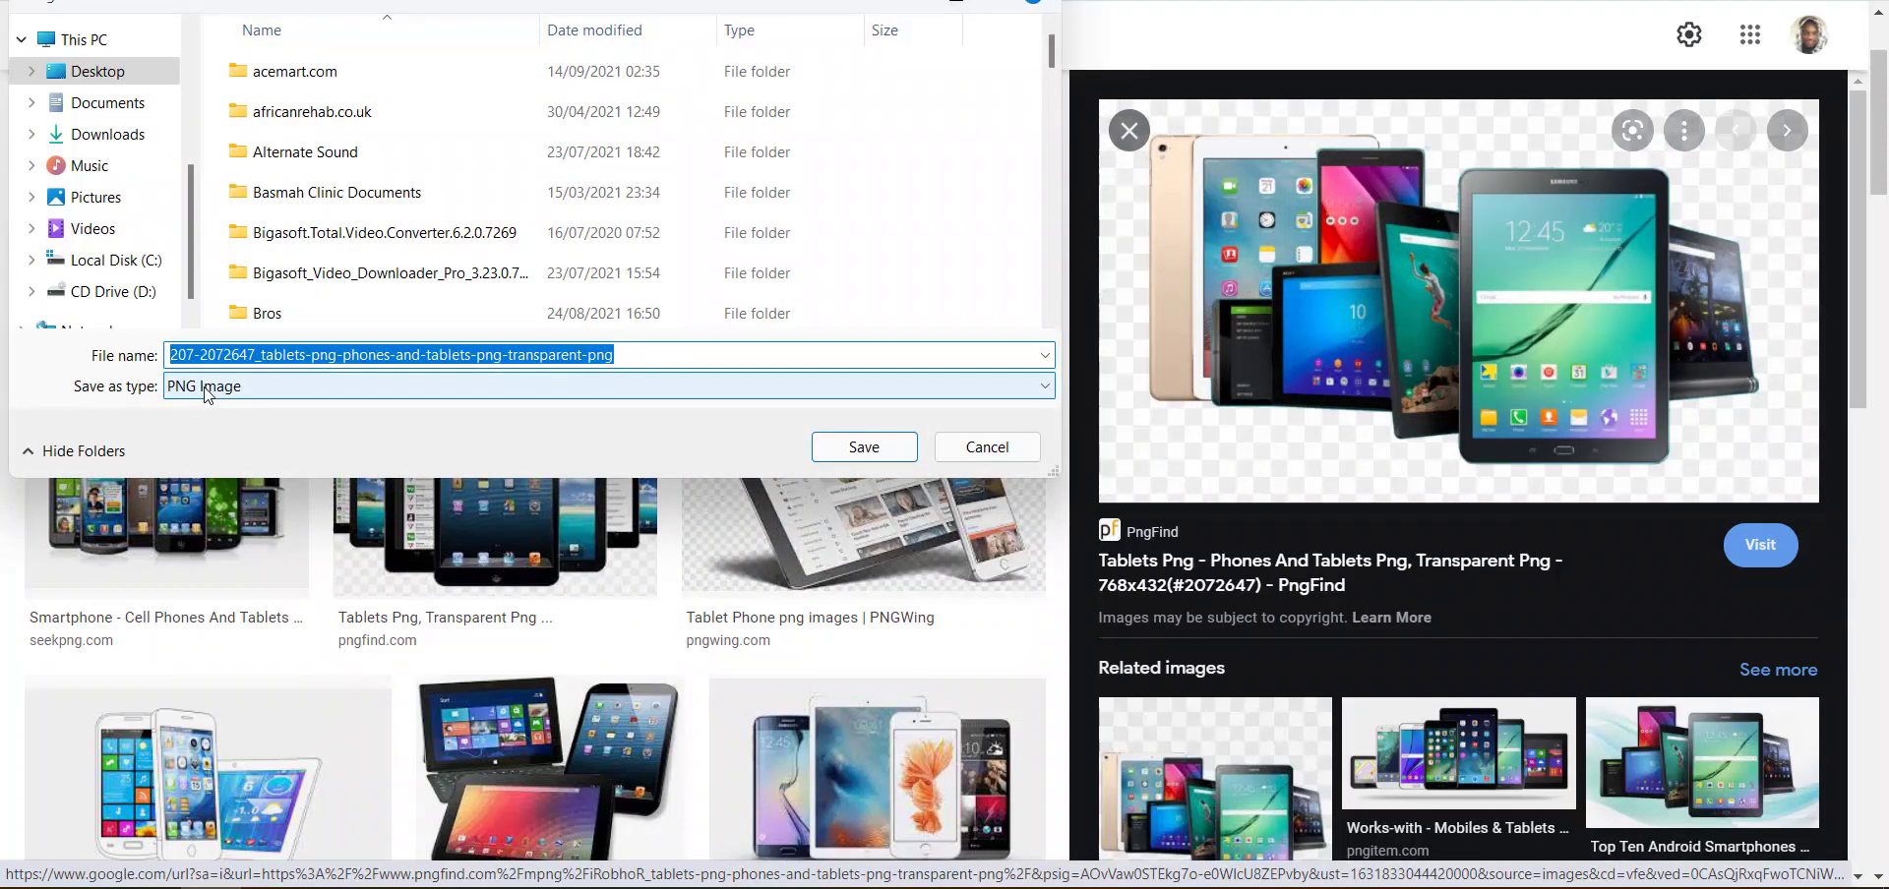
pyautogui.write('Phone_Tabs')
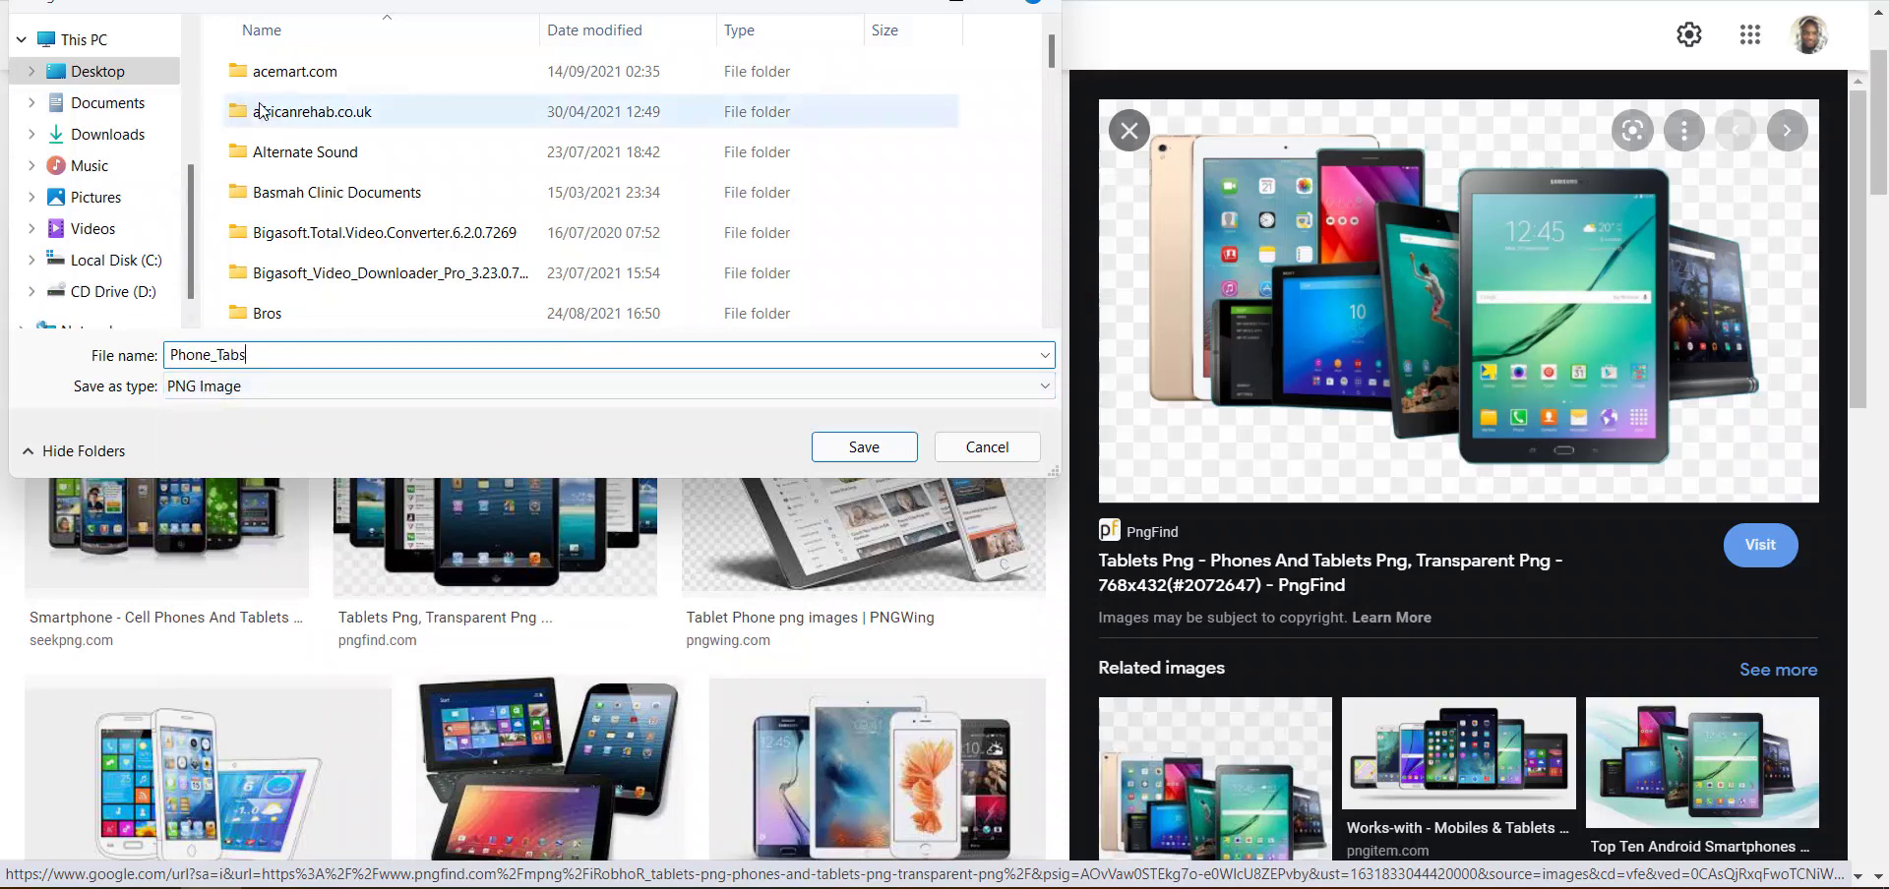
pyautogui.click(297, 83)
pyautogui.doubleClick(297, 83)
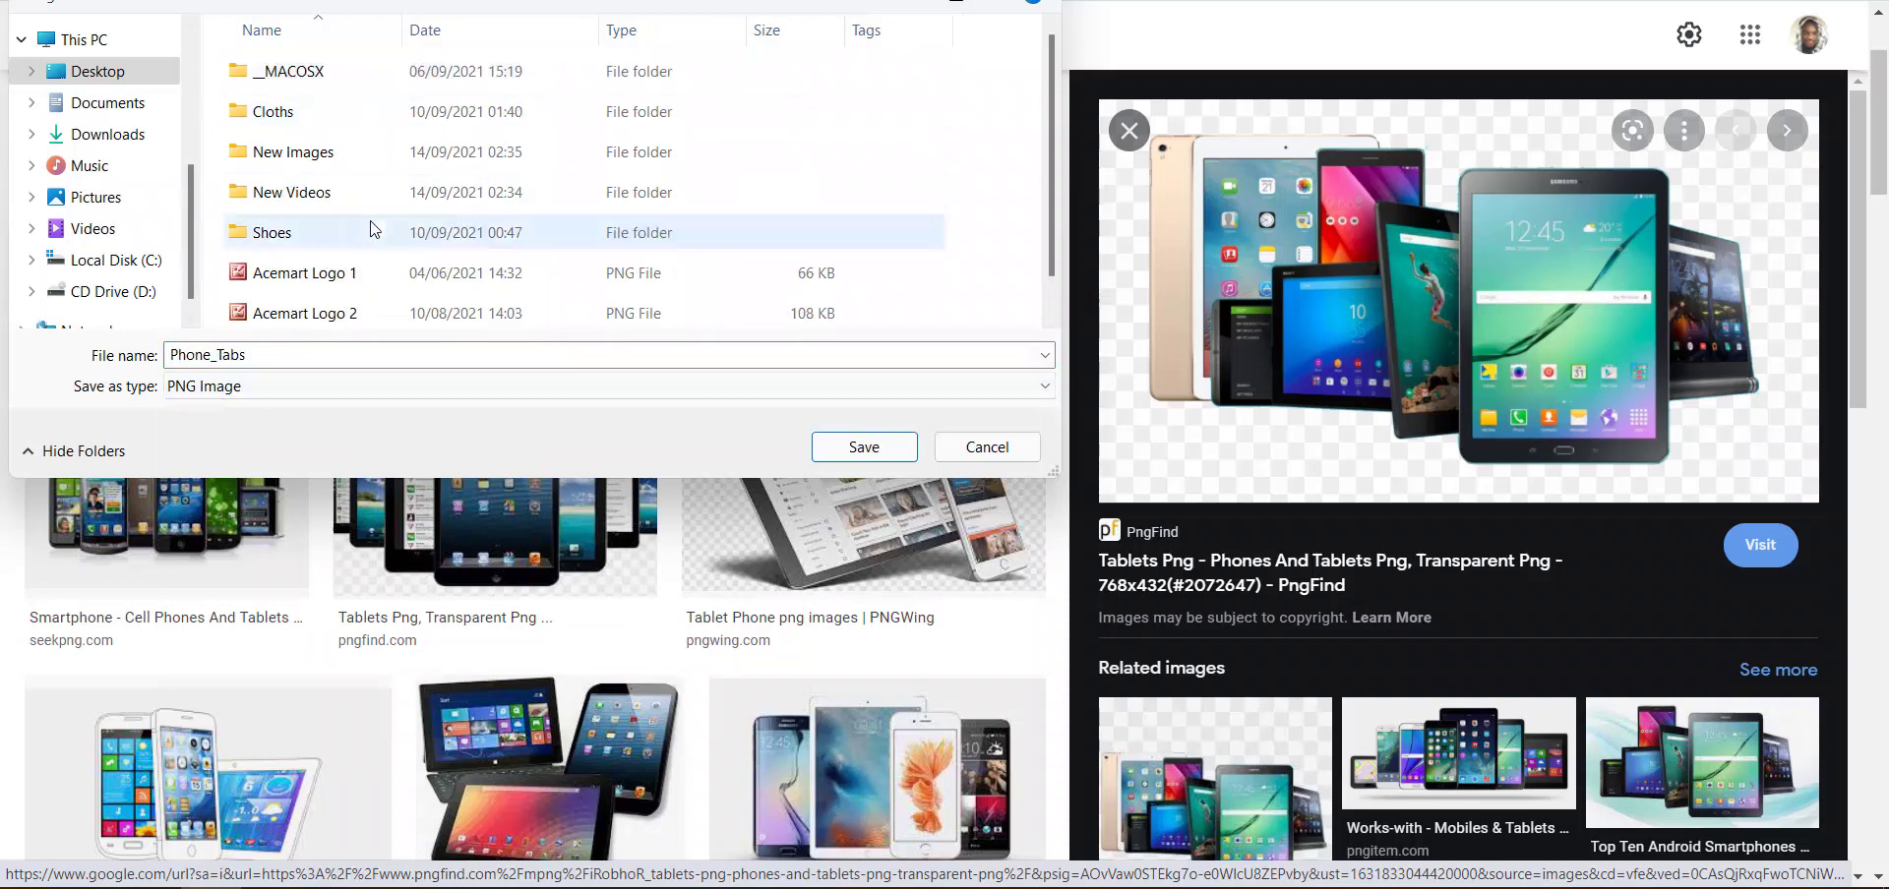
pyautogui.doubleClick(294, 157)
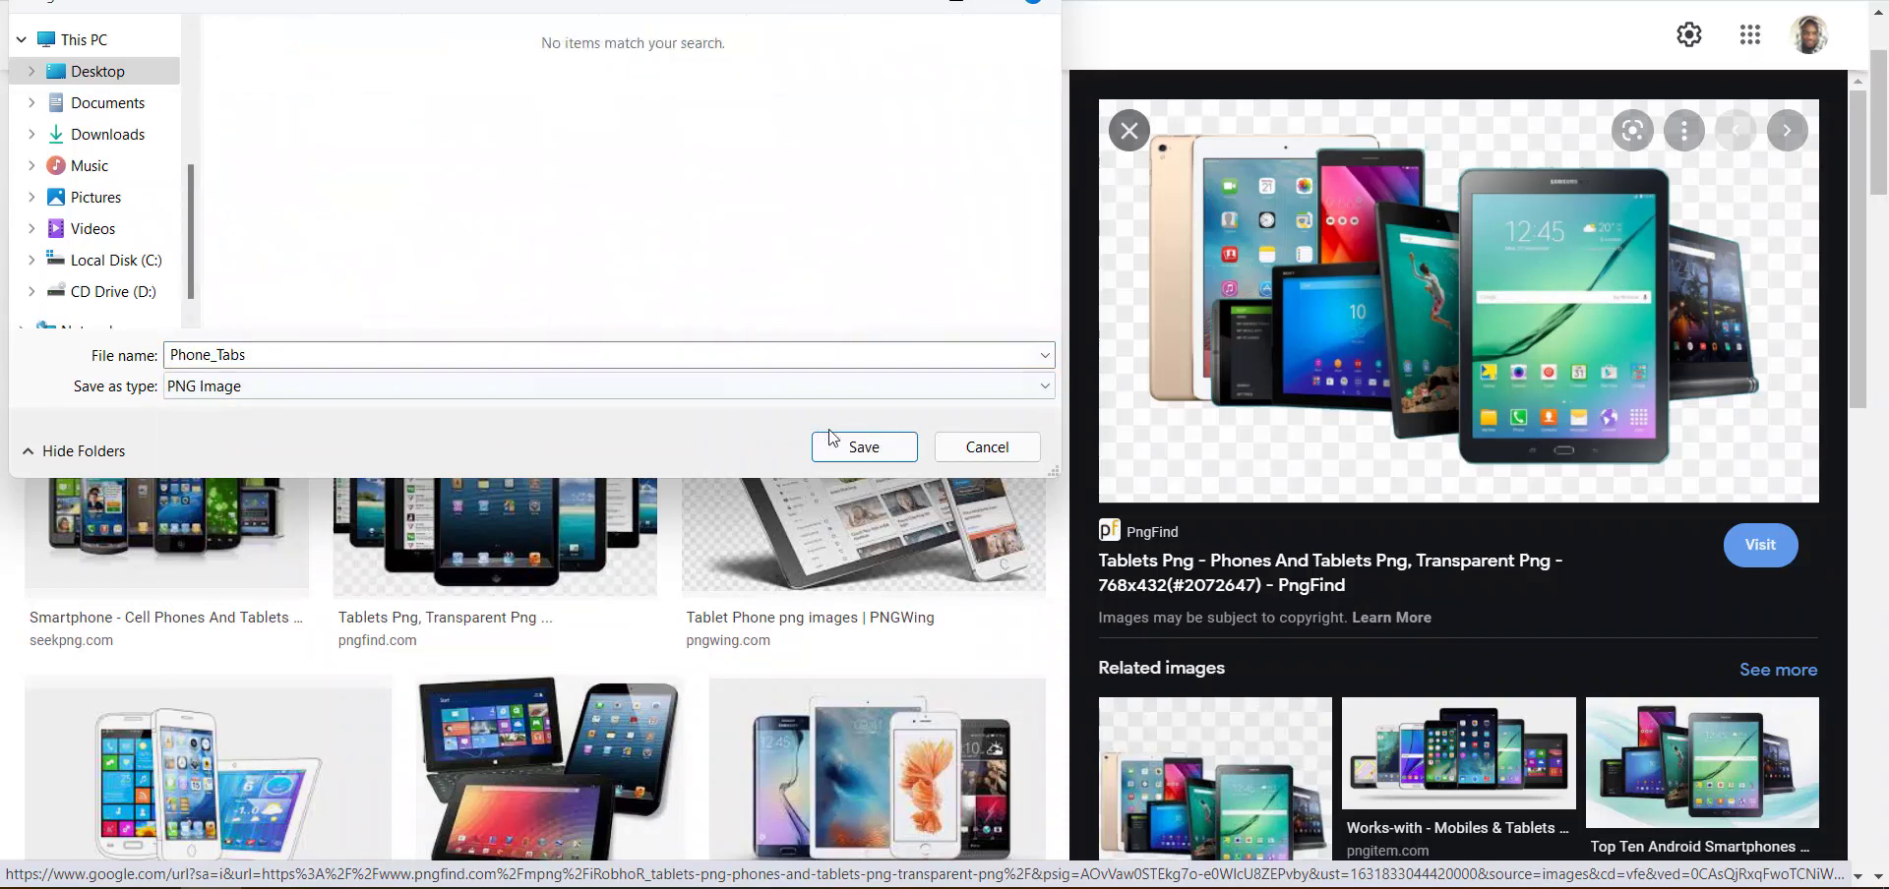
pyautogui.click(834, 438)
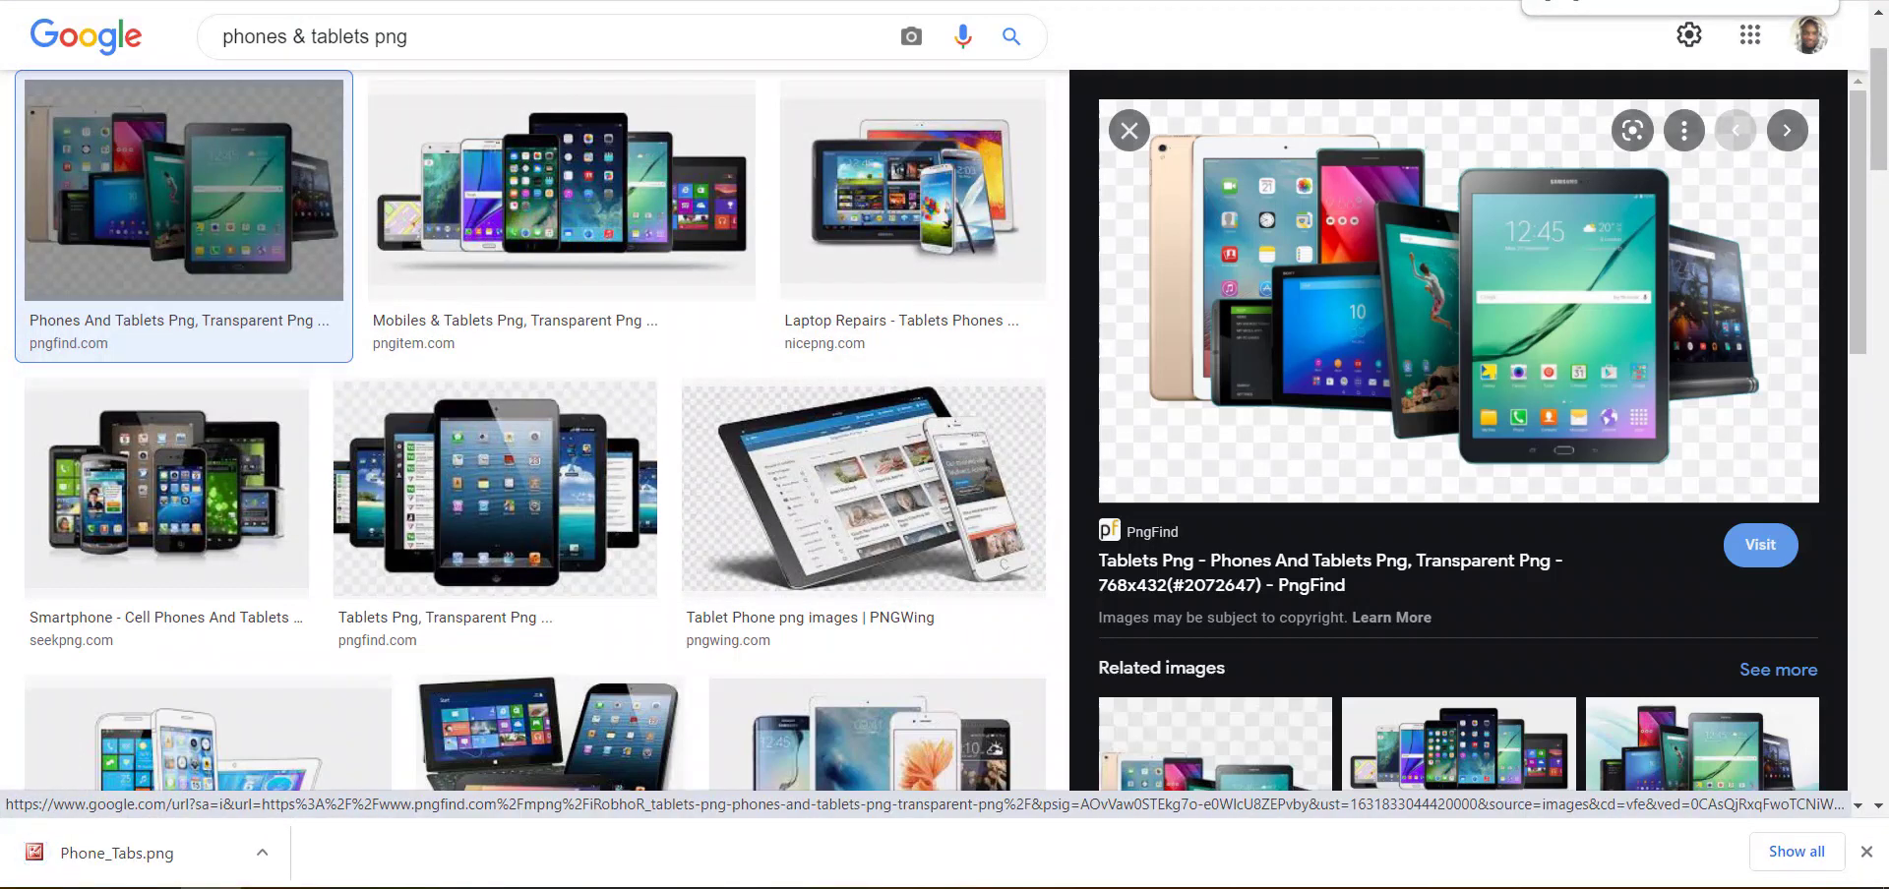
pyautogui.hotkey('ctrl', 'Tab')
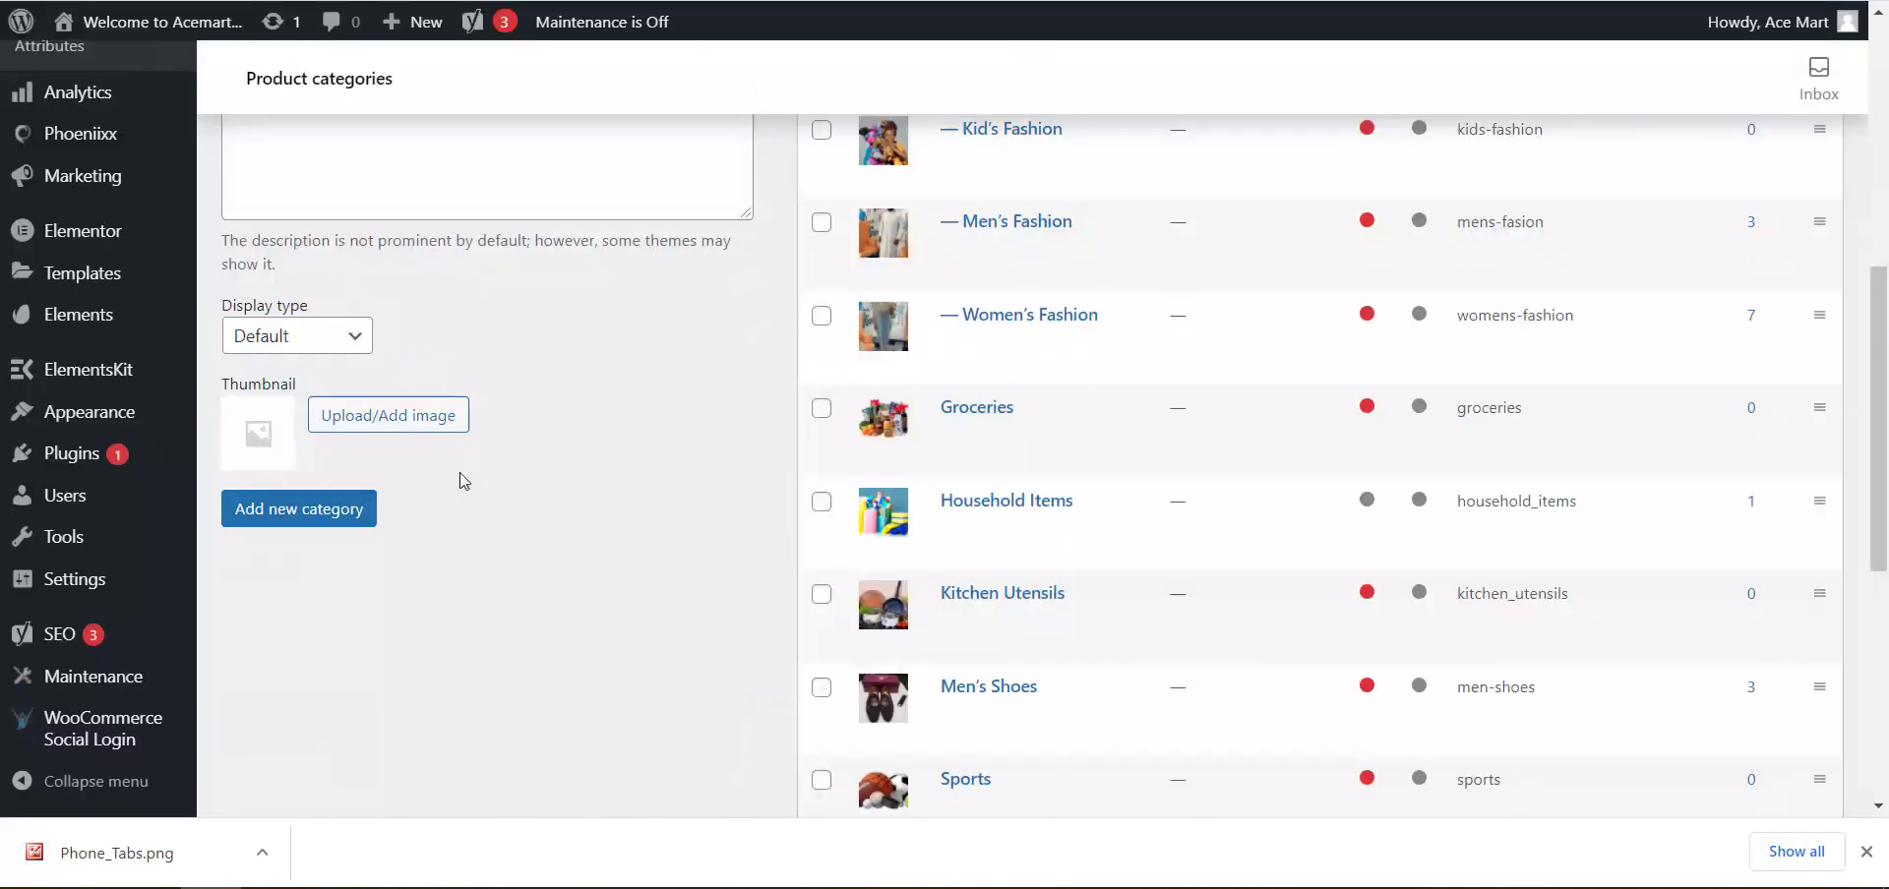
# Step: Upload Phone_Tabs.jpg from the New Images folder and use it as the category thumbnail
pyautogui.click(394, 414)
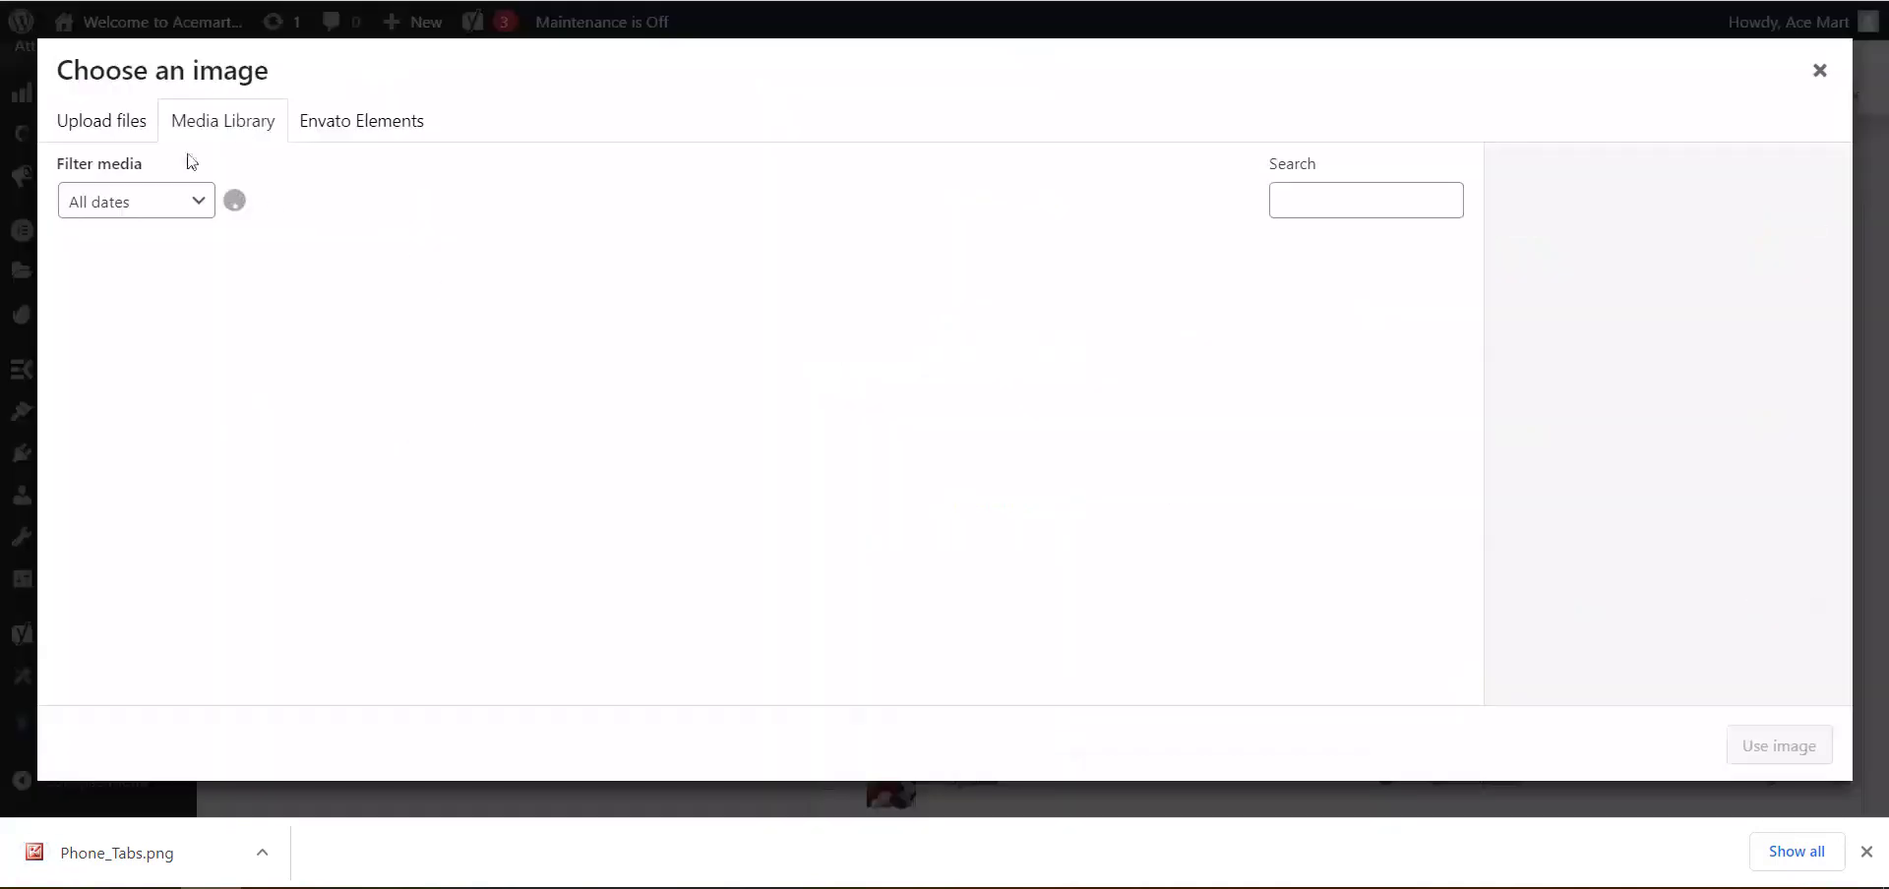
pyautogui.click(123, 126)
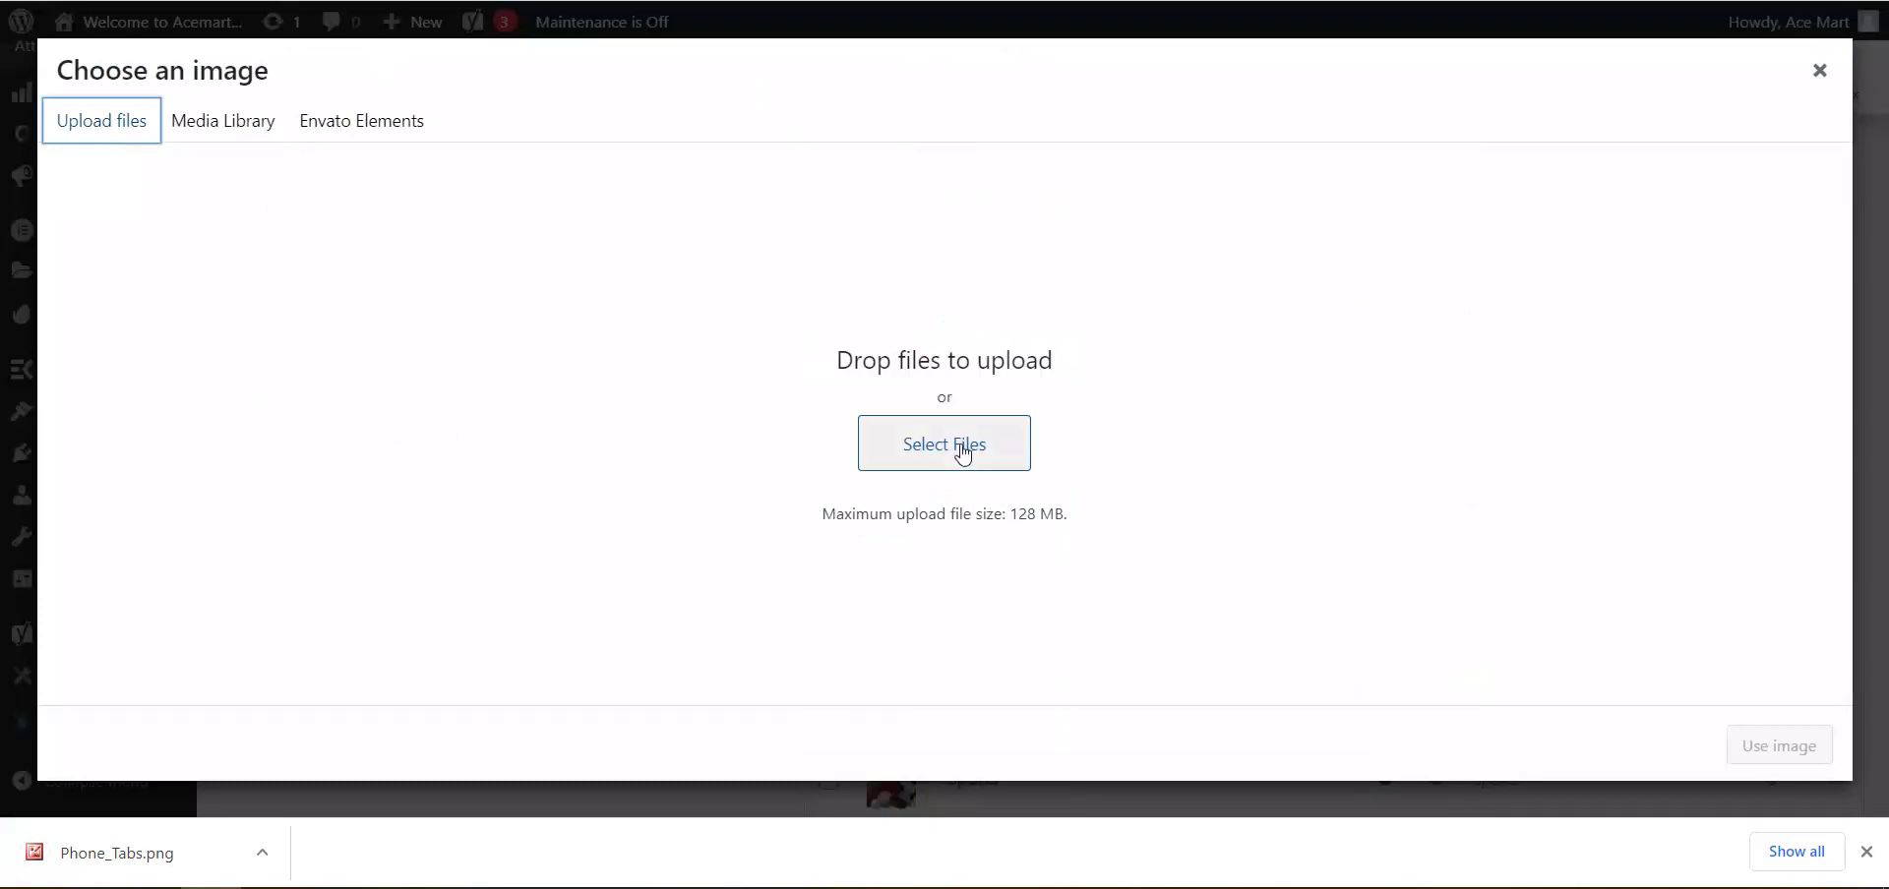
pyautogui.click(963, 453)
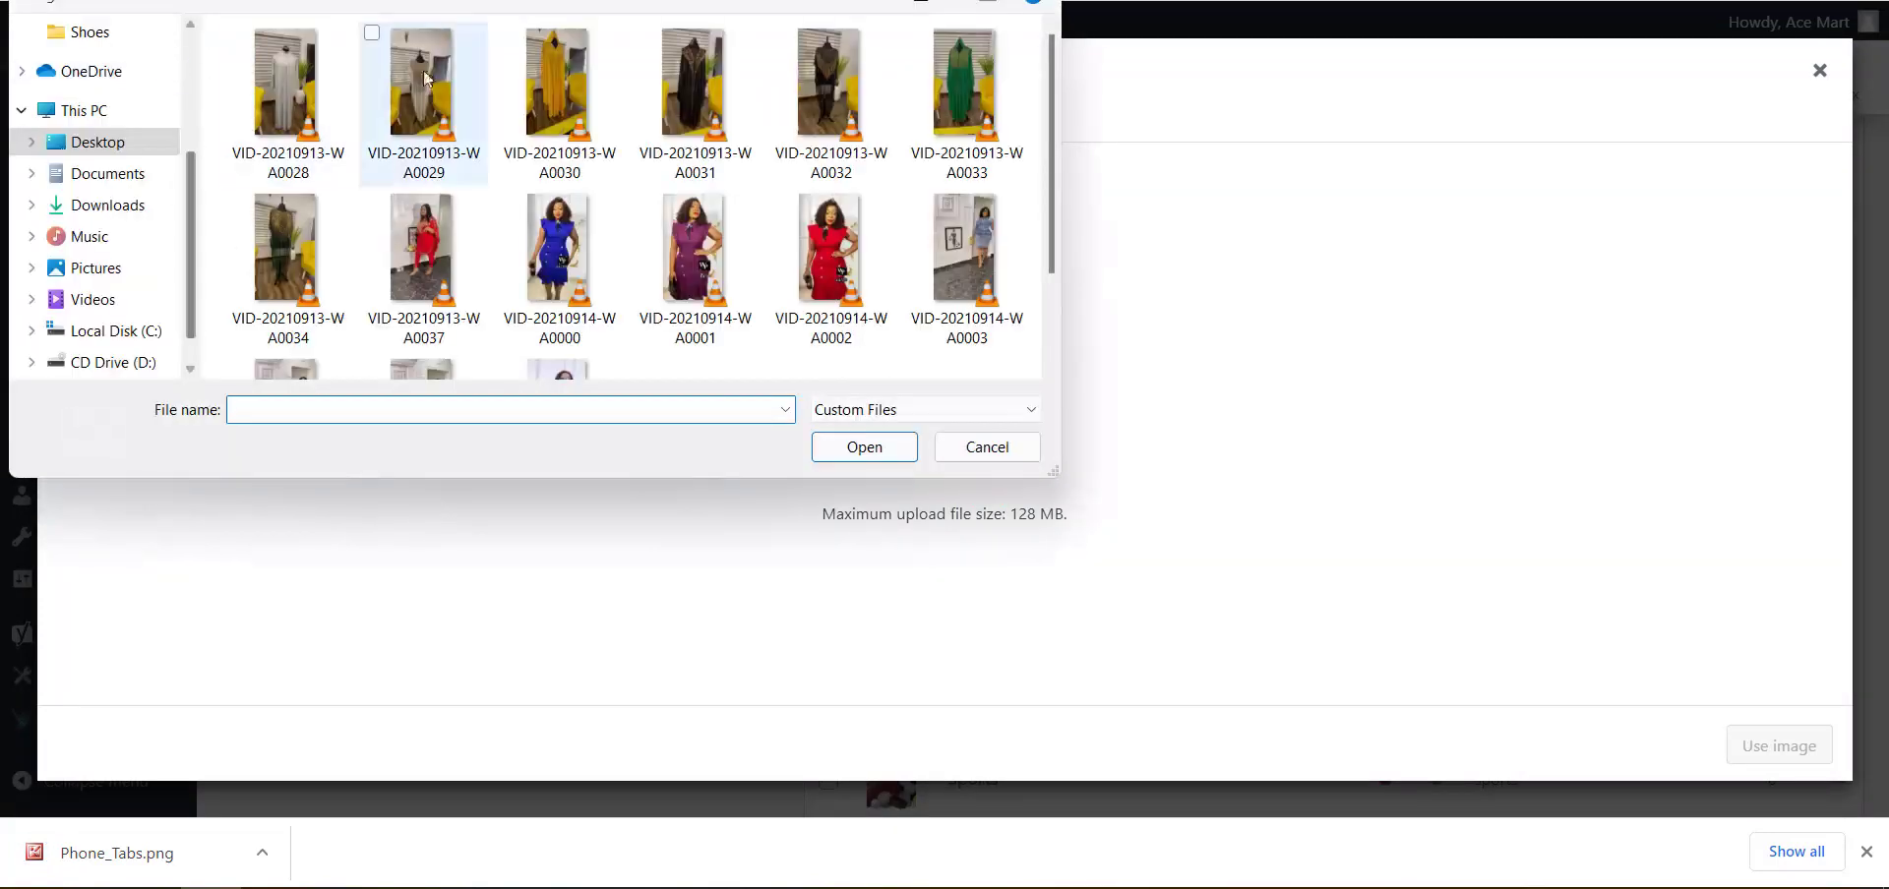
pyautogui.press('BackSpace')
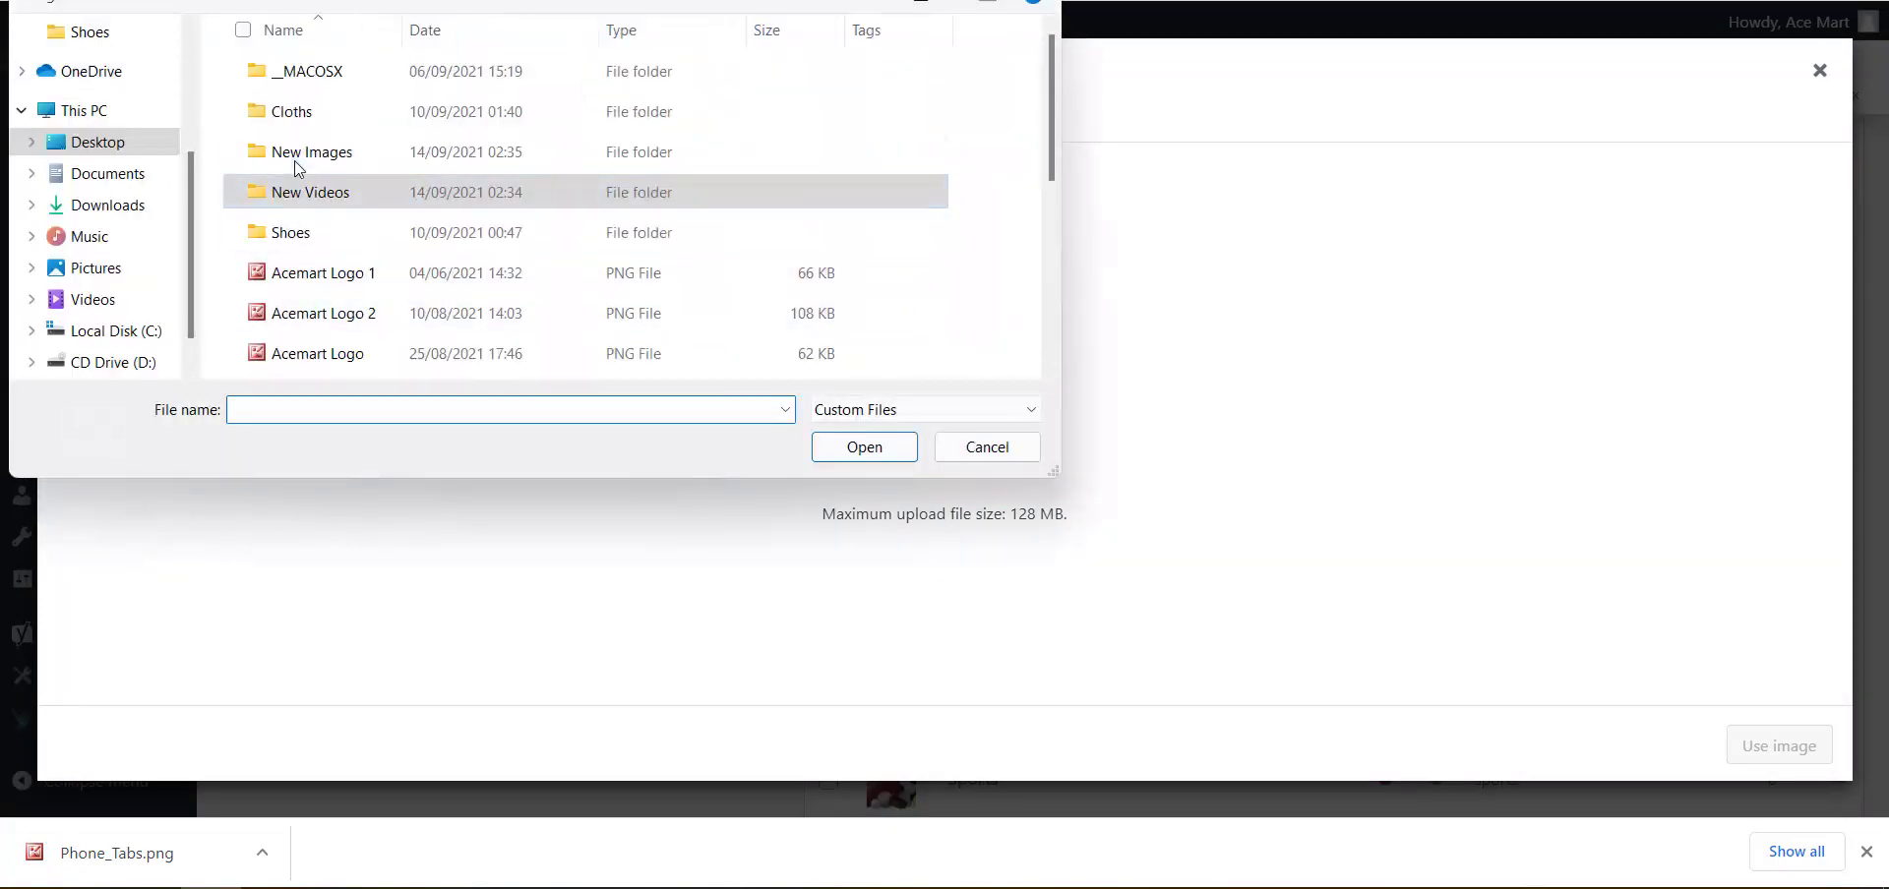
pyautogui.doubleClick(295, 168)
pyautogui.scroll(-5, 611, 304)
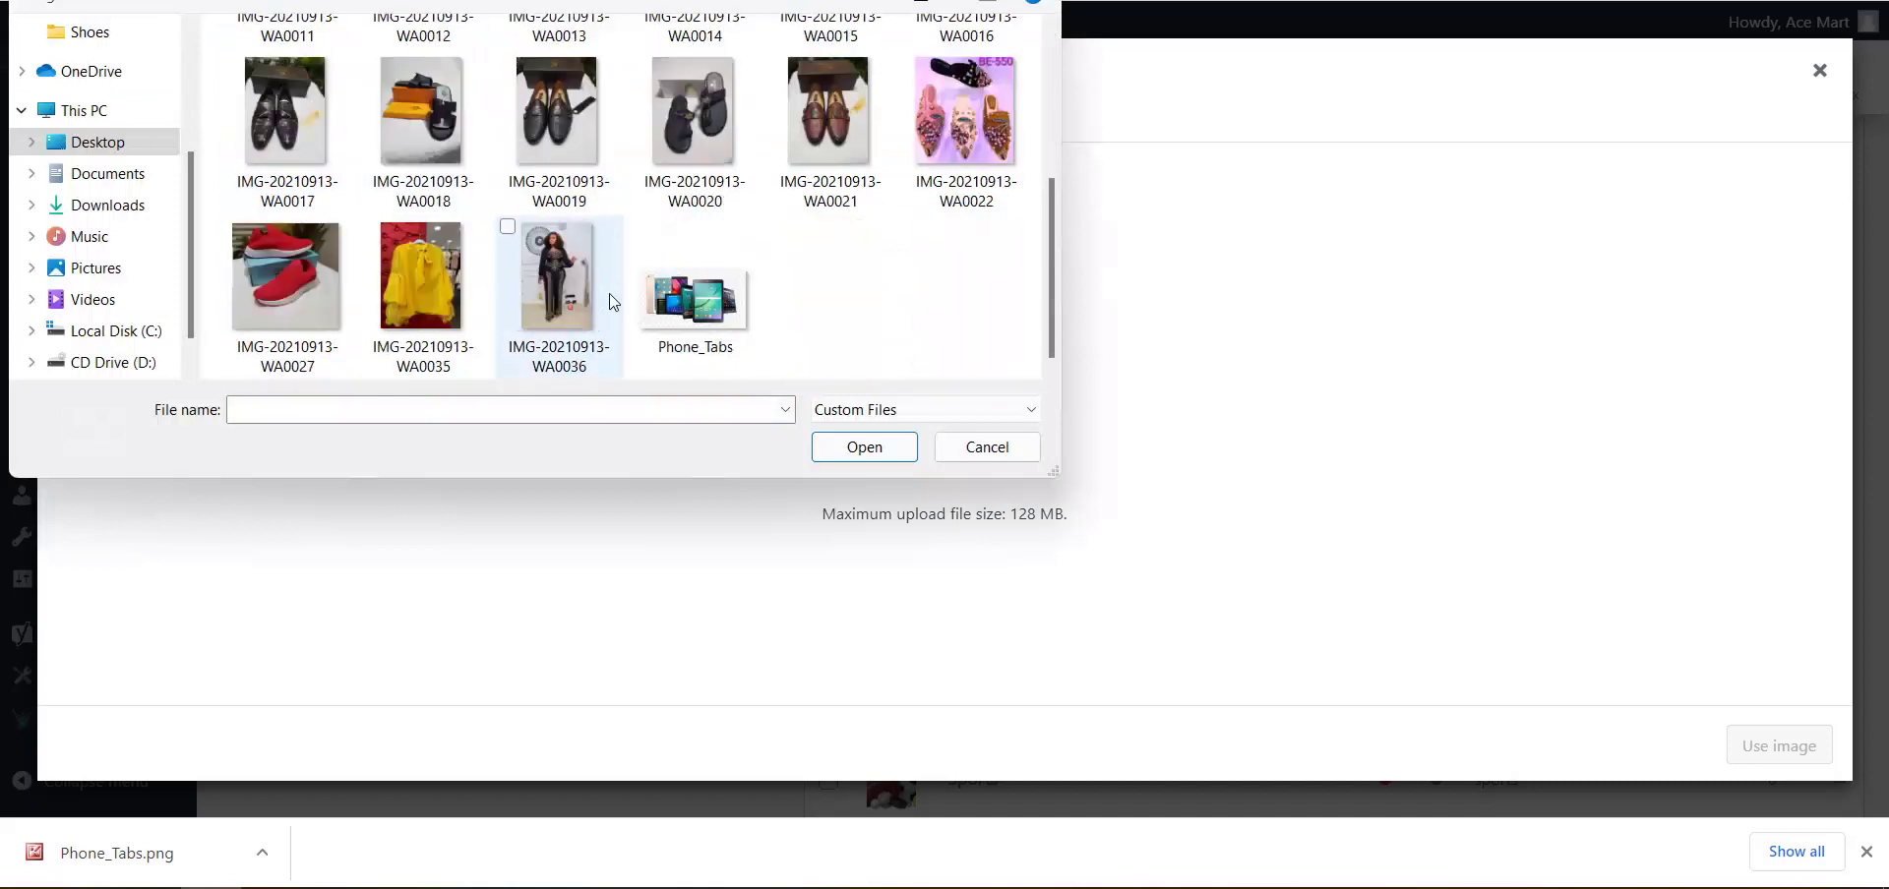
pyautogui.click(706, 305)
pyautogui.click(897, 459)
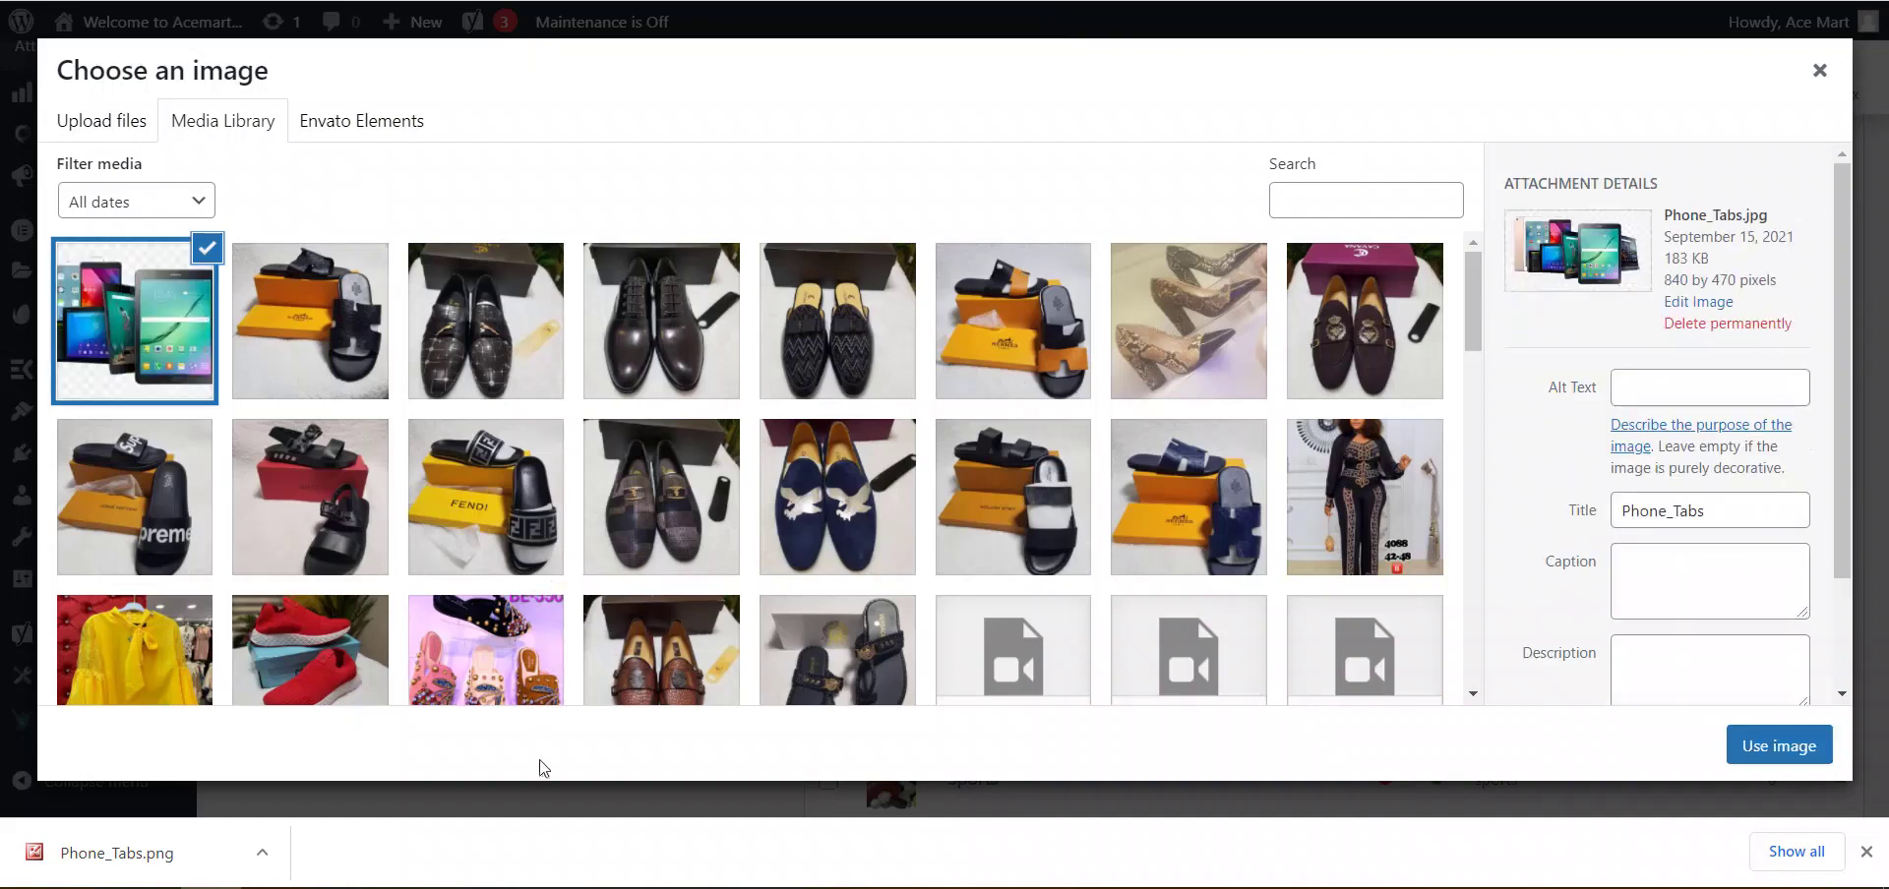
pyautogui.click(1781, 749)
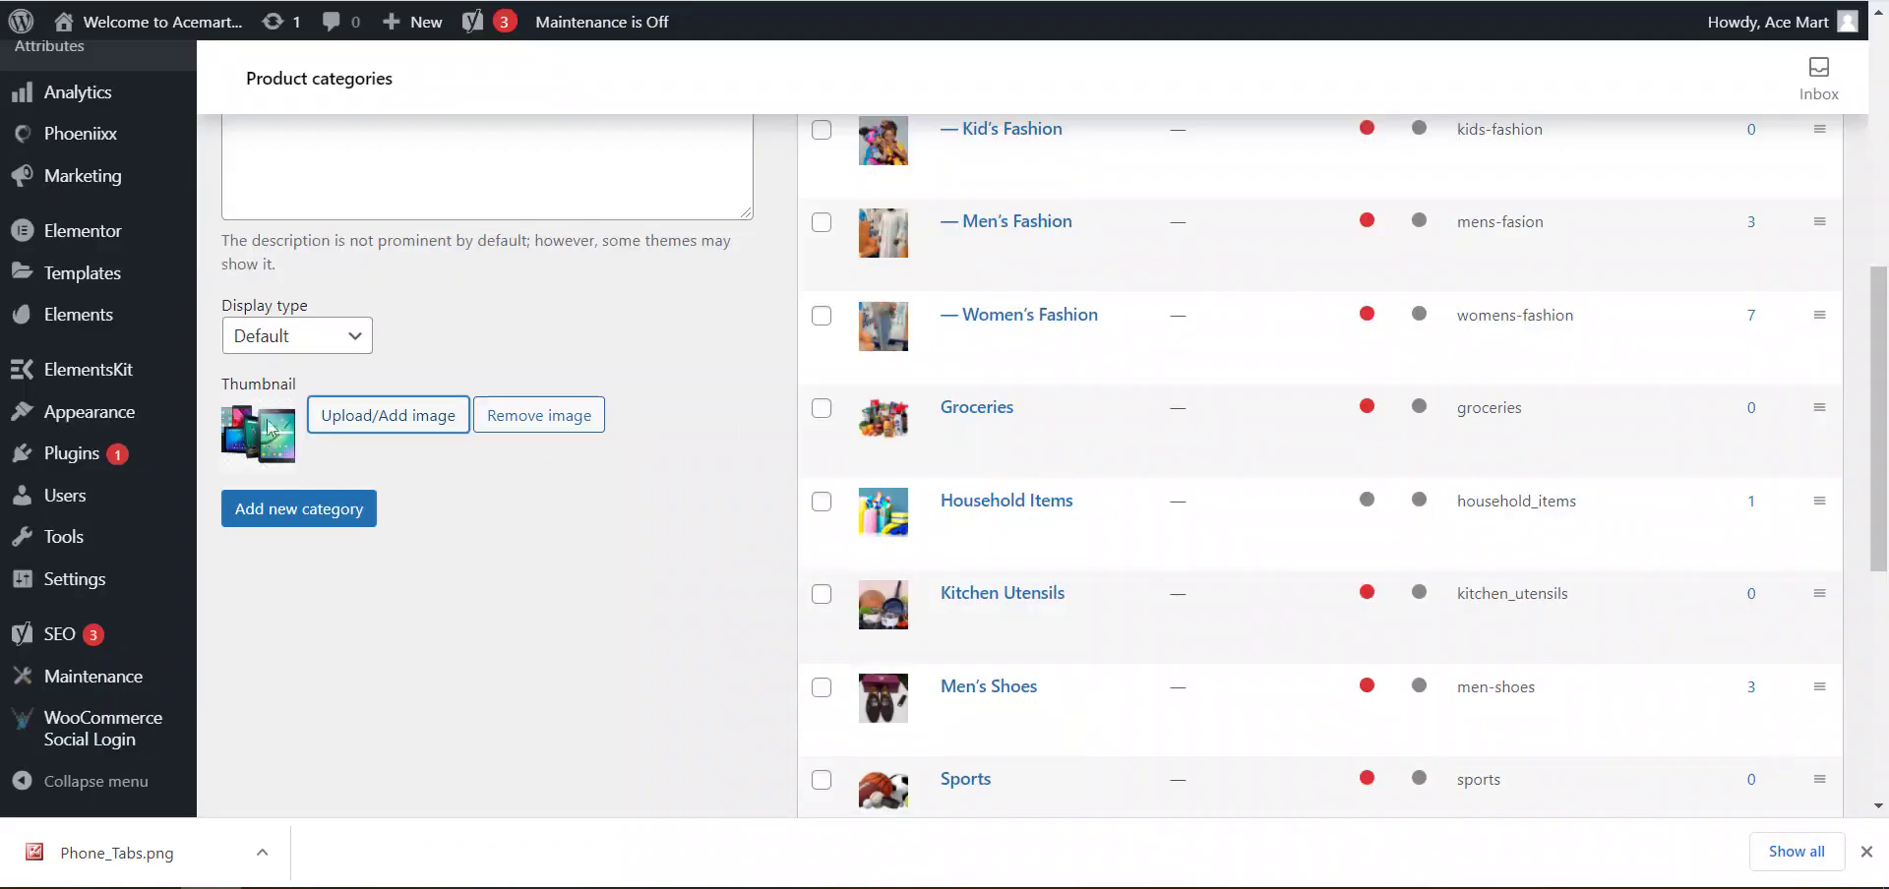
# Step: Keep Parent category as None and add the Phones & Tablets category
pyautogui.scroll(5, 447, 408)
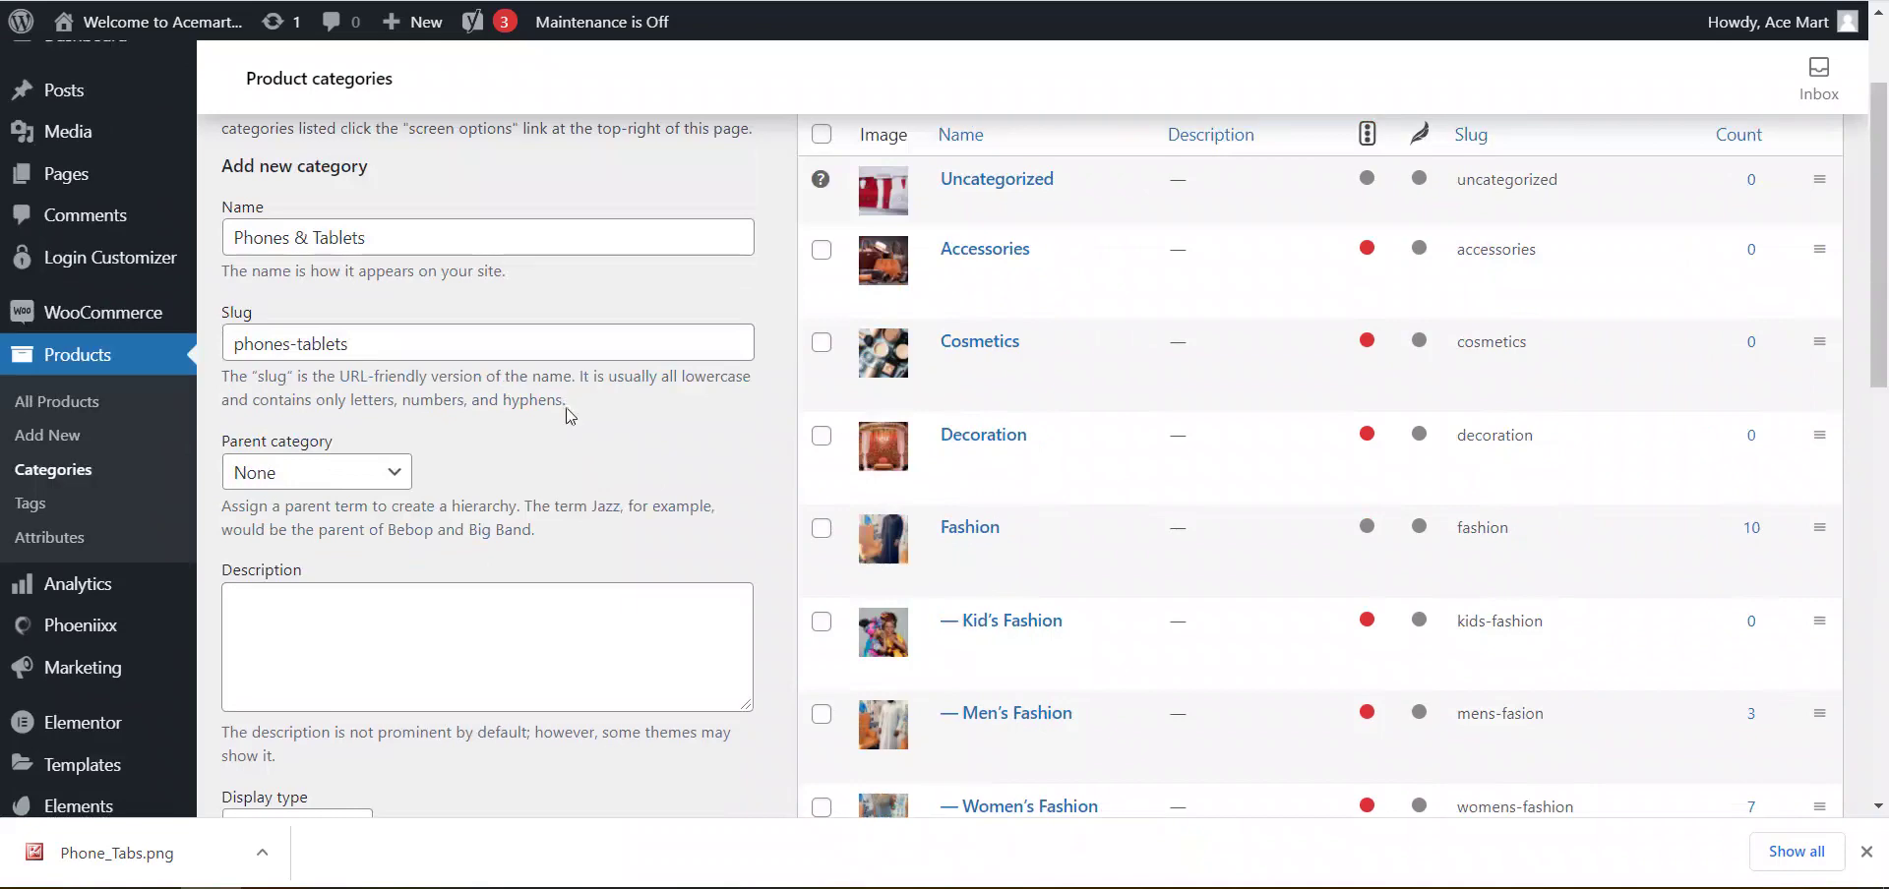
pyautogui.scroll(-8, 802, 448)
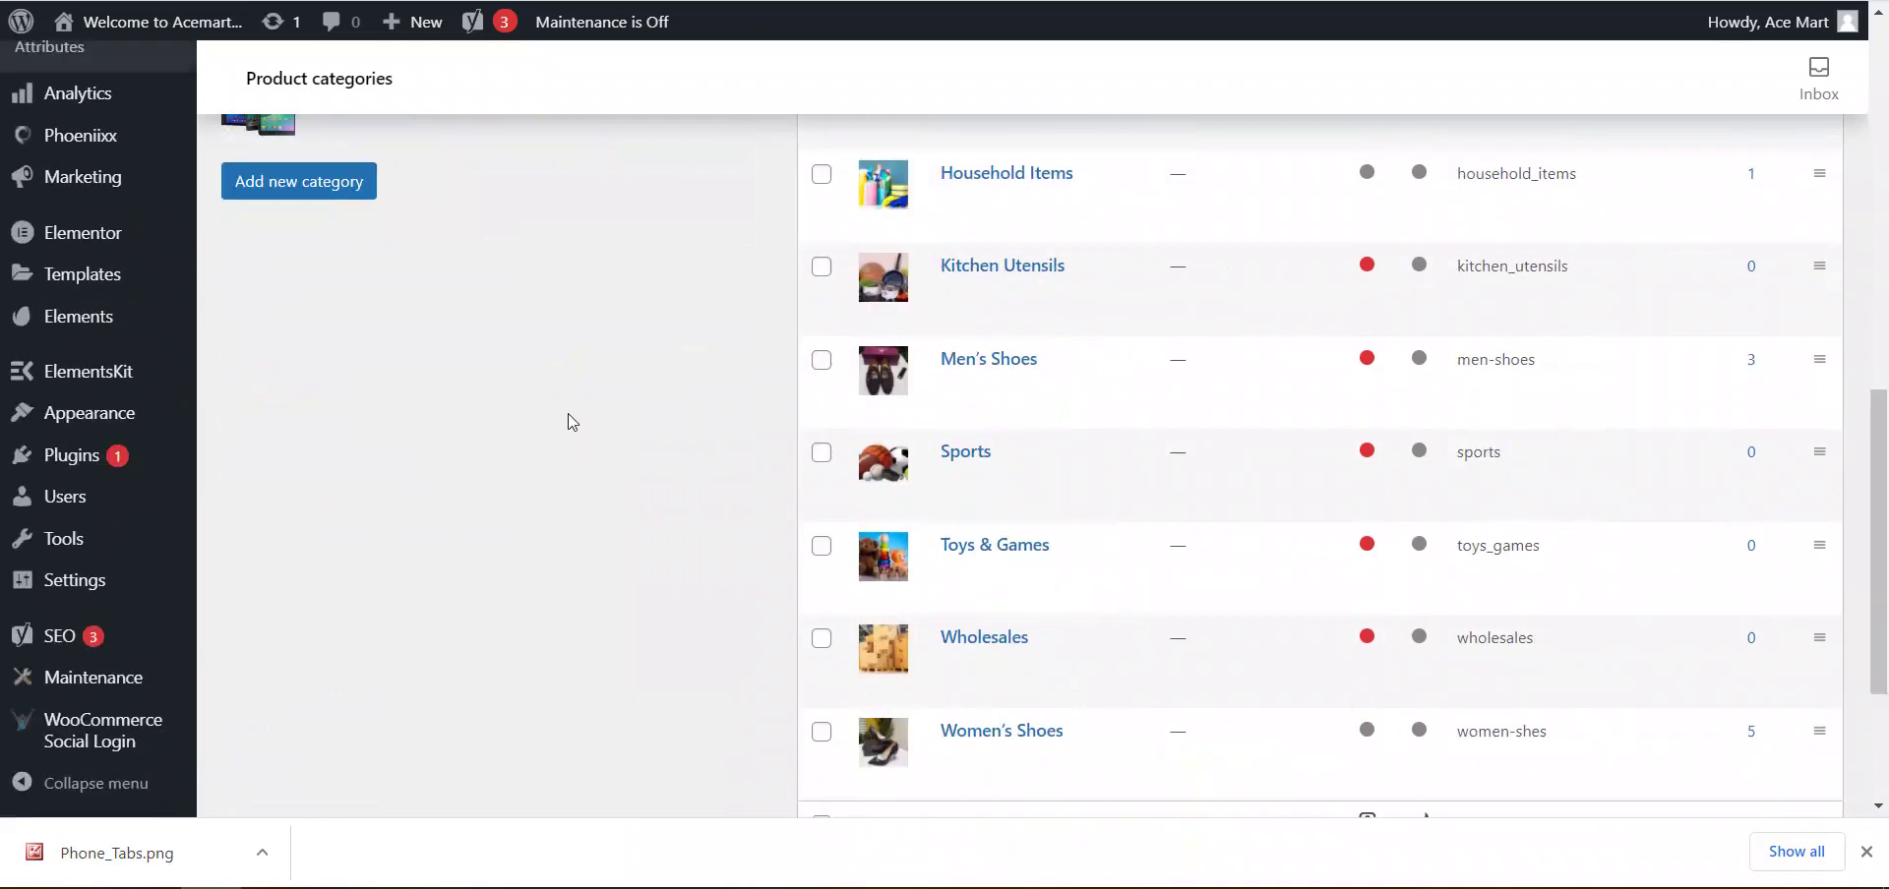
pyautogui.scroll(6, 576, 416)
pyautogui.scroll(-5, 554, 460)
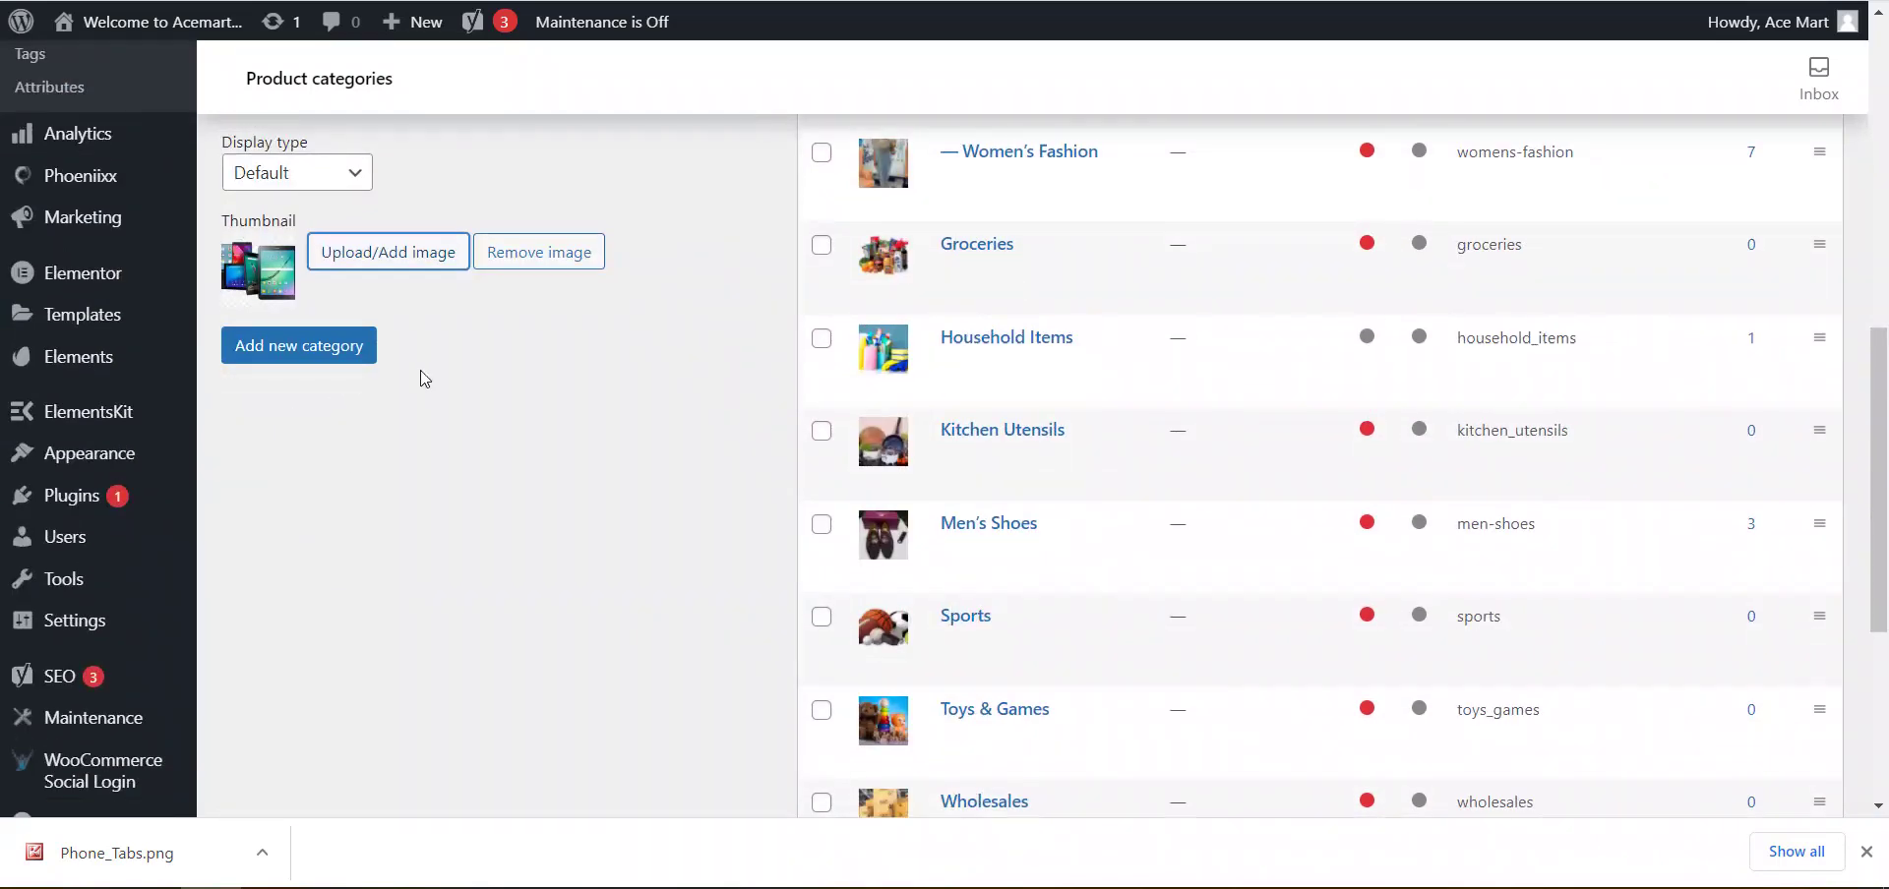
pyautogui.scroll(8, 425, 379)
pyautogui.scroll(-4, 464, 472)
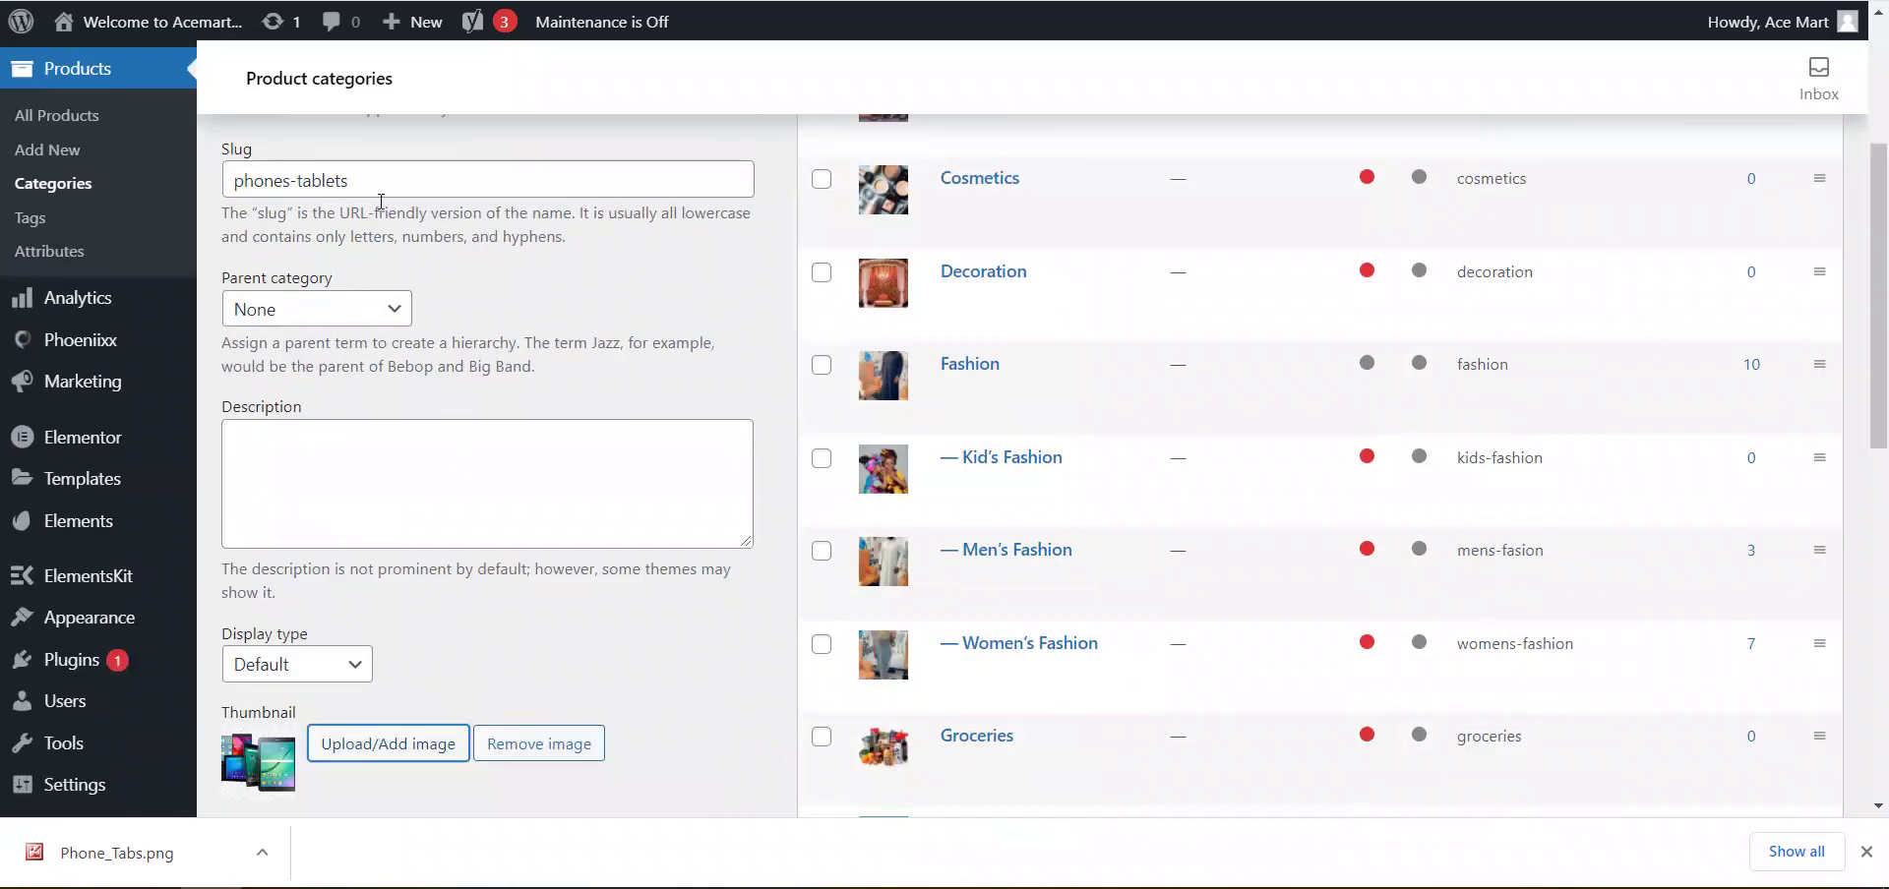
pyautogui.scroll(4, 1077, 516)
pyautogui.scroll(-6, 1077, 526)
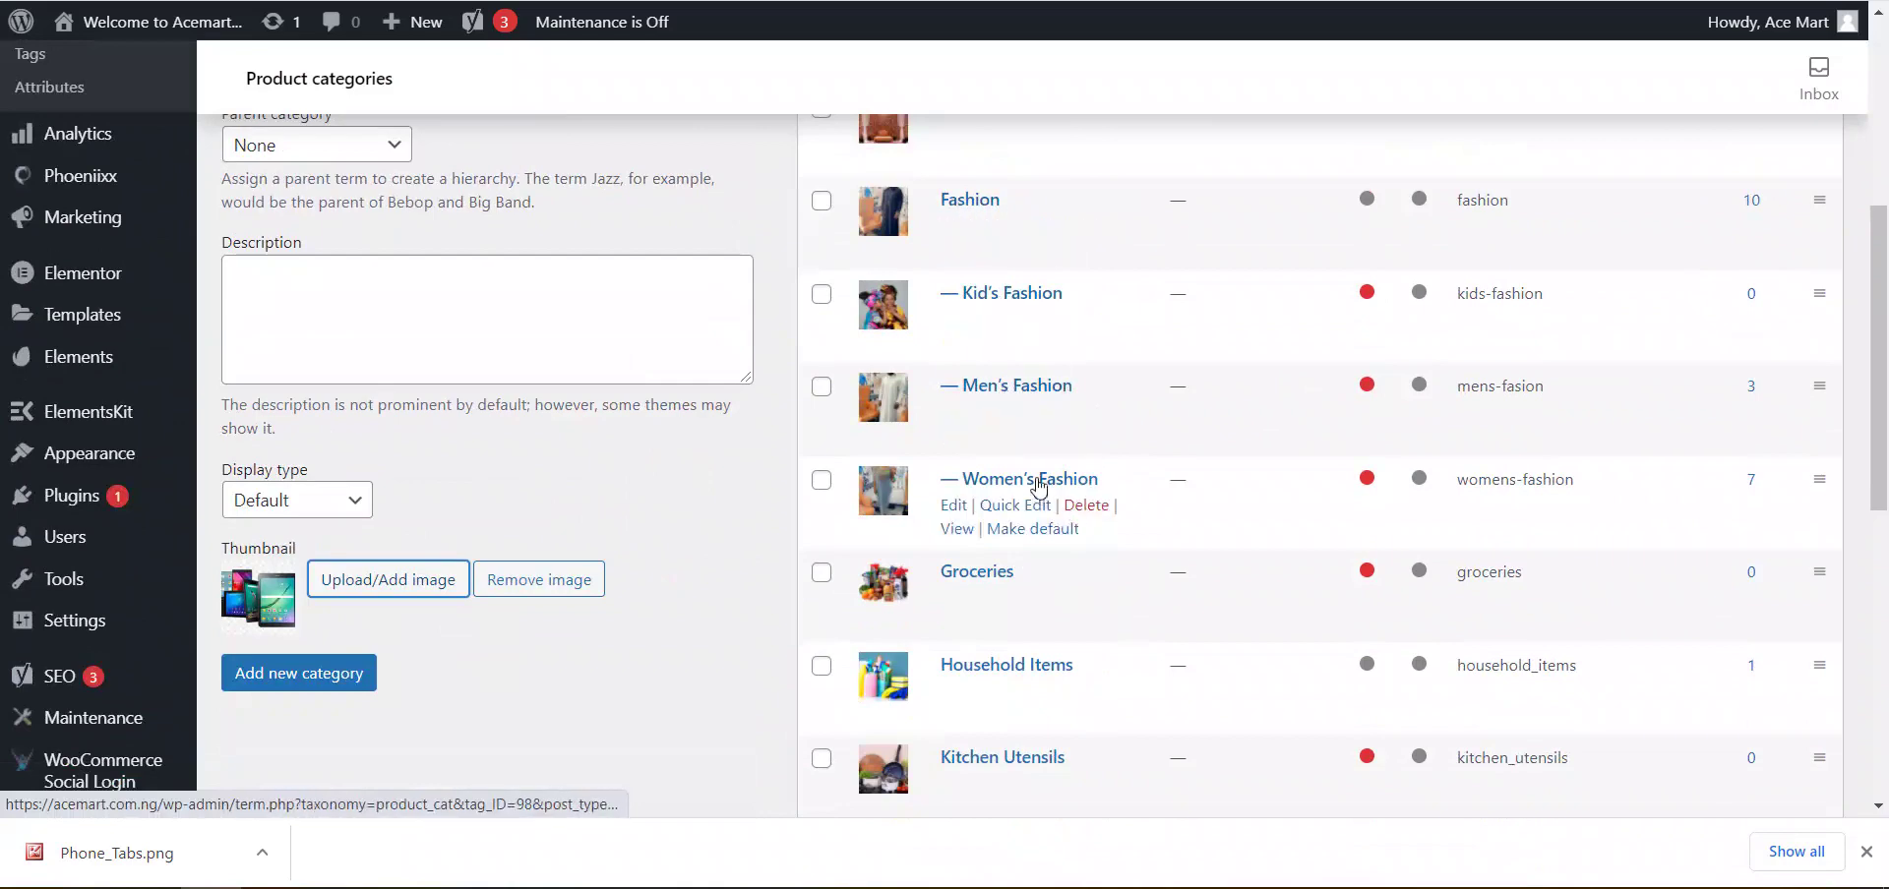
pyautogui.scroll(5, 458, 246)
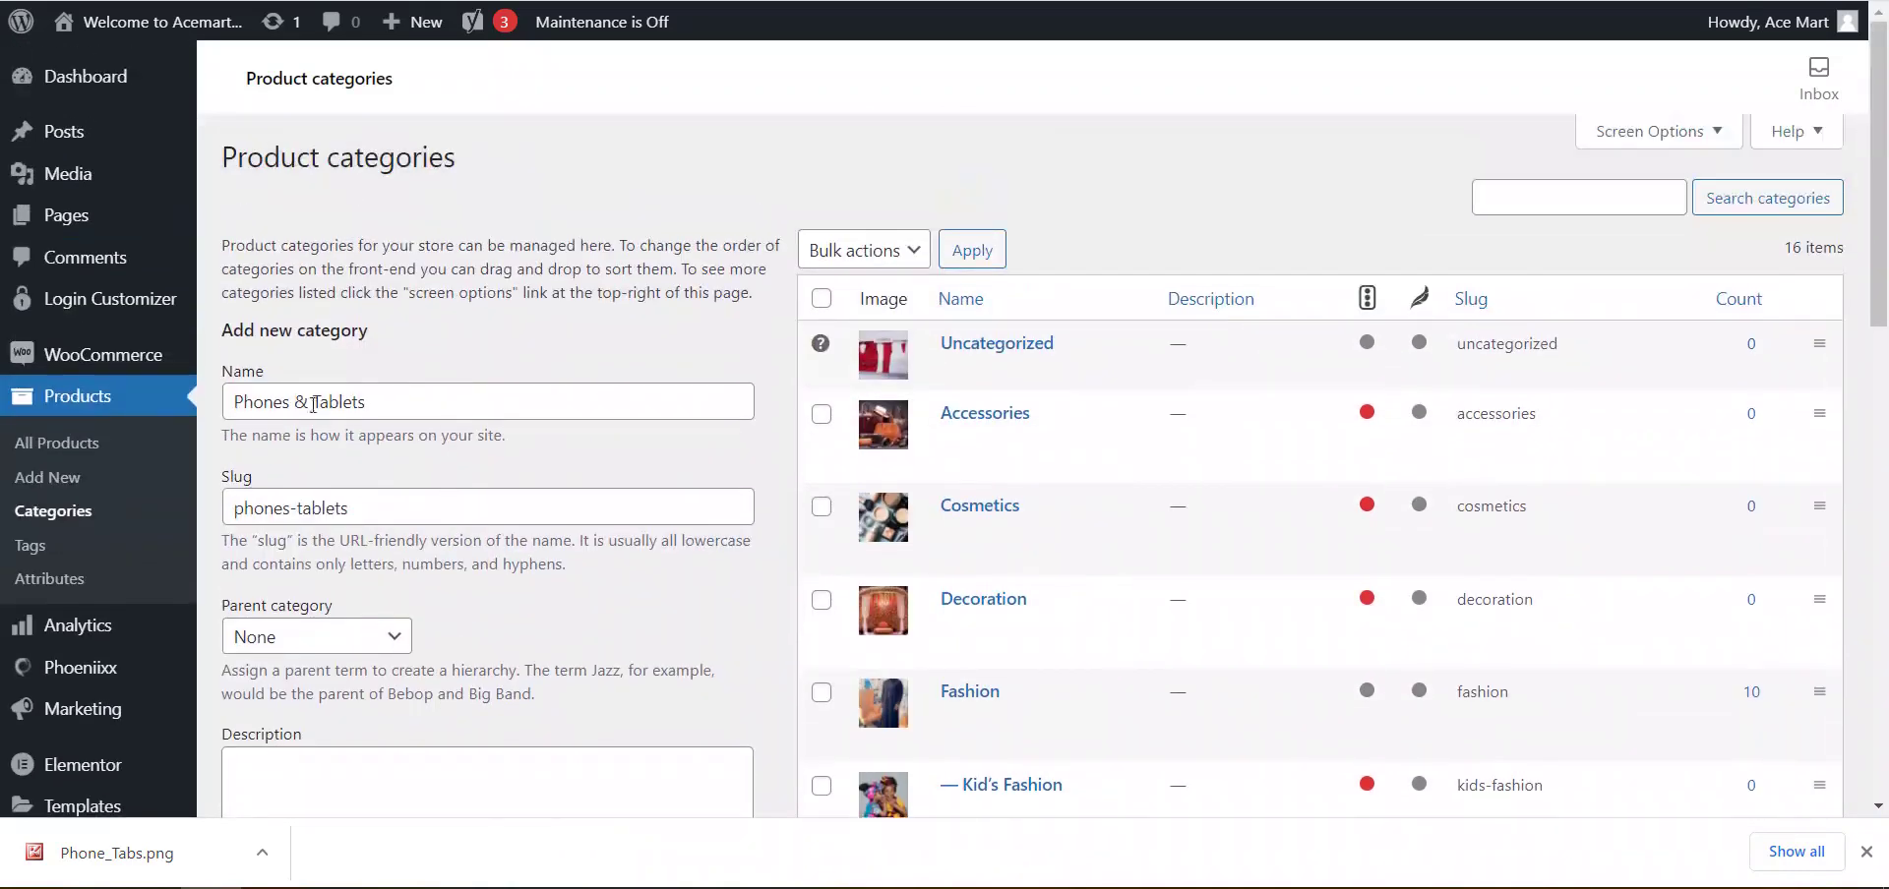
pyautogui.scroll(-3, 313, 404)
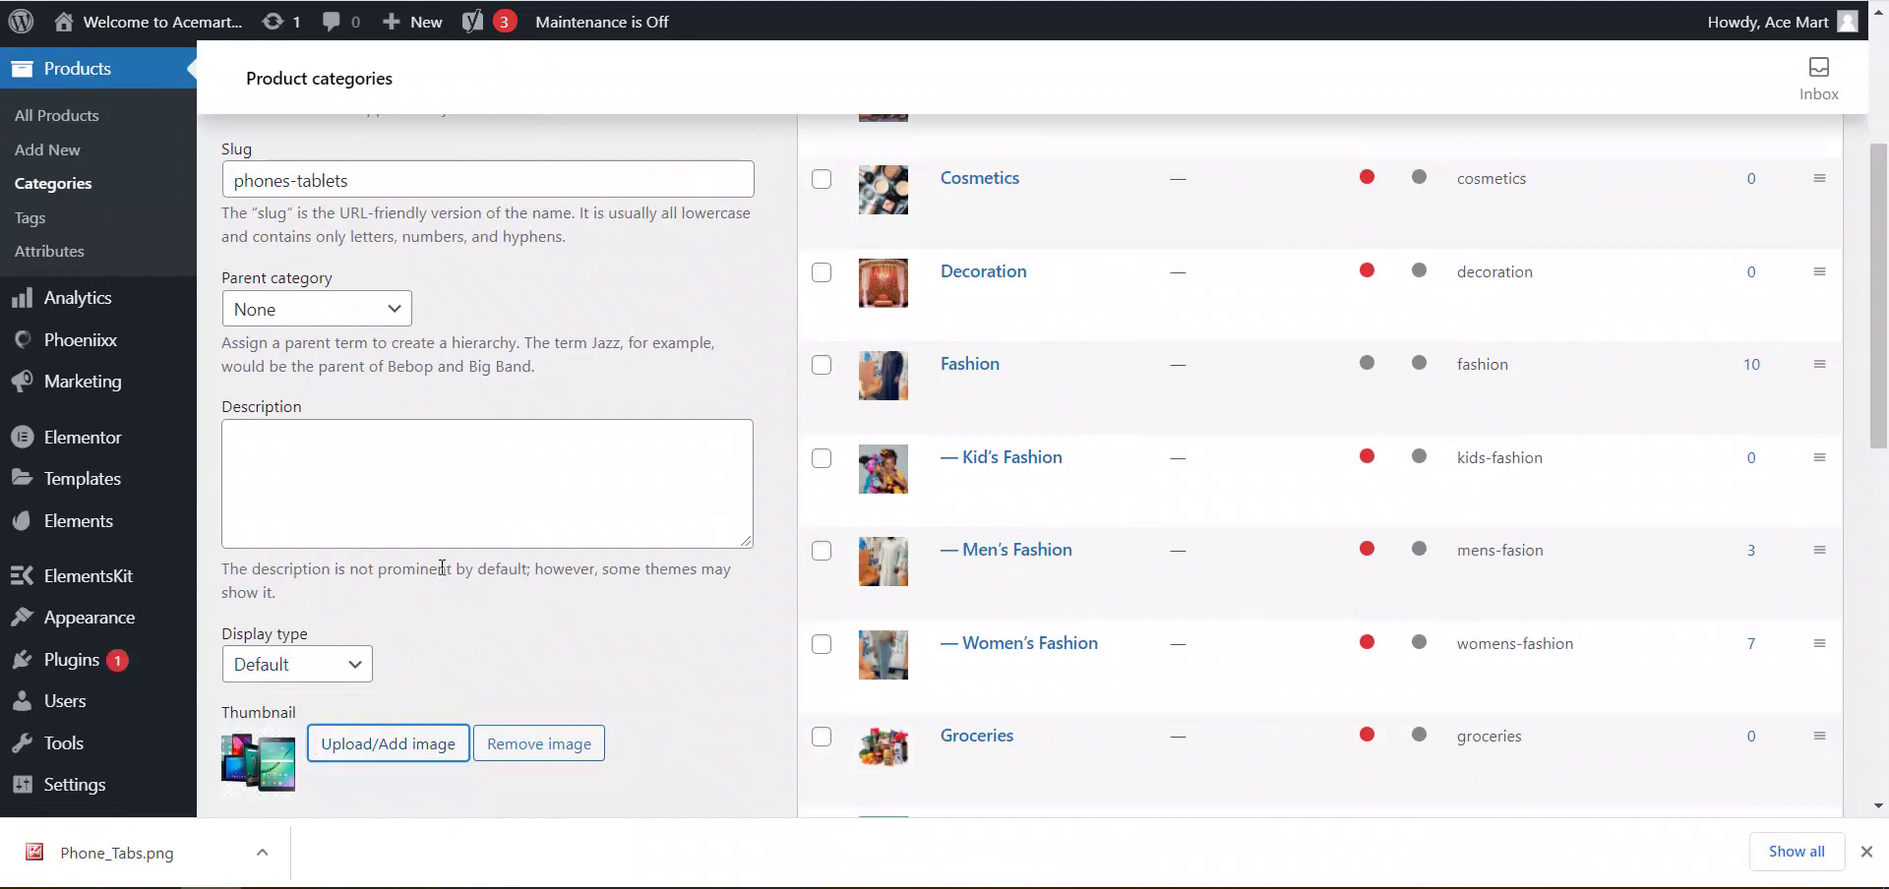
pyautogui.click(369, 327)
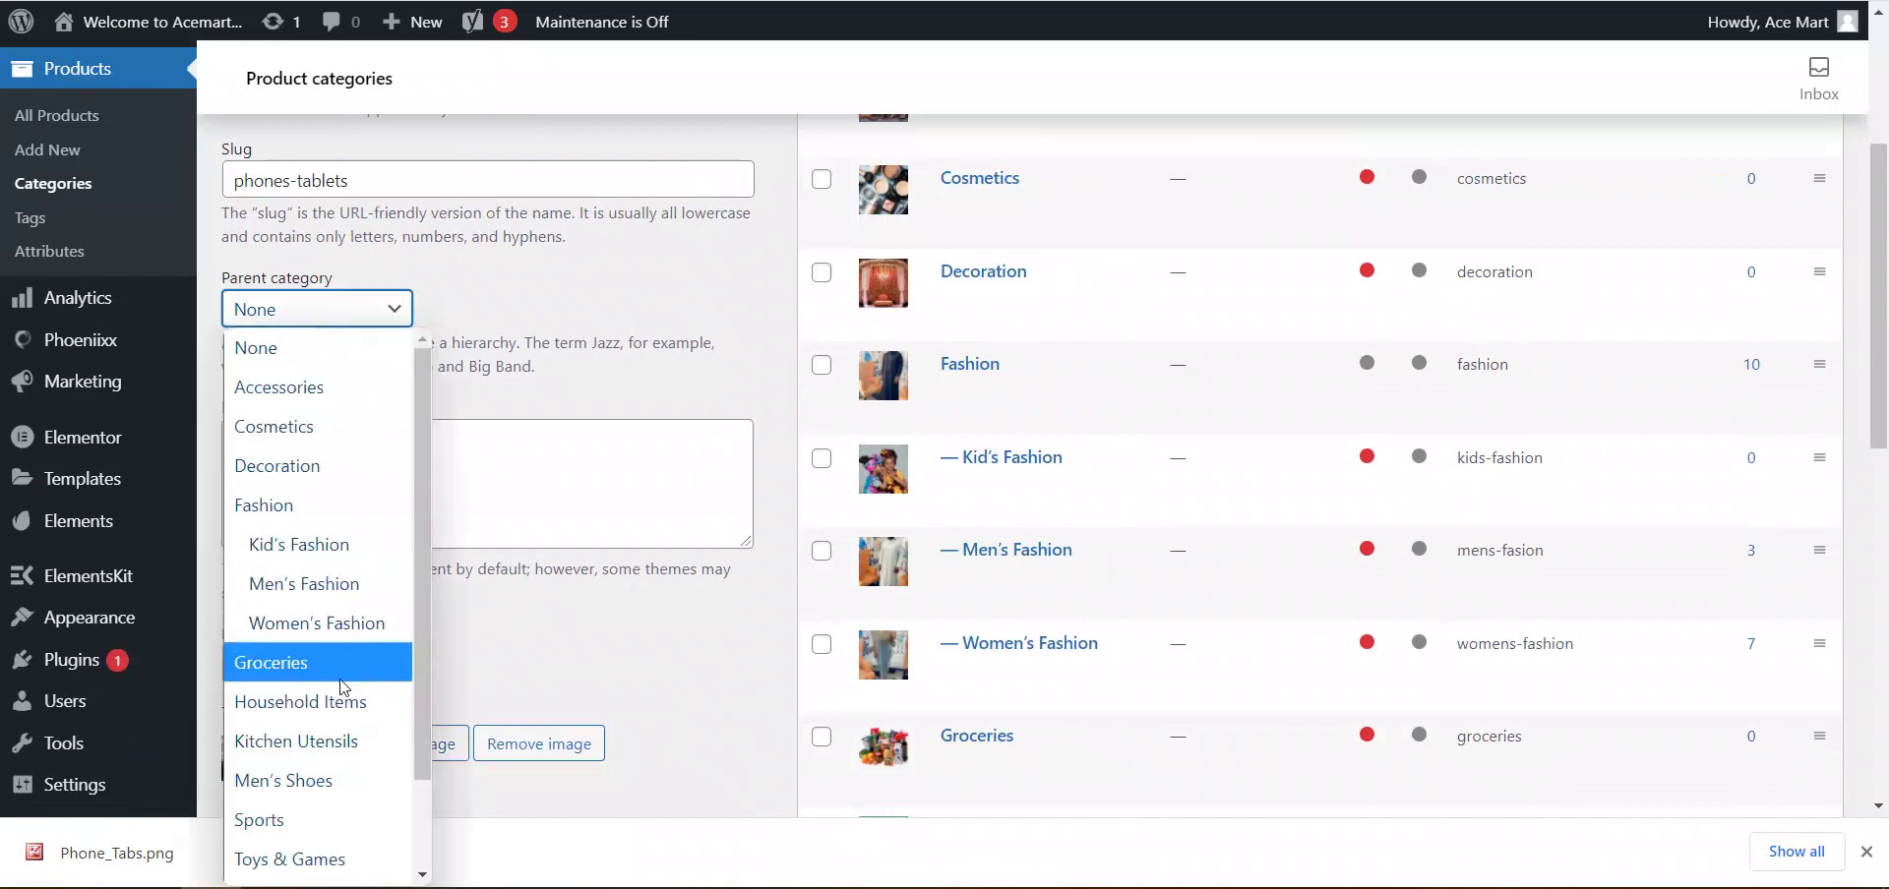
pyautogui.click(725, 660)
pyautogui.scroll(-5, 425, 615)
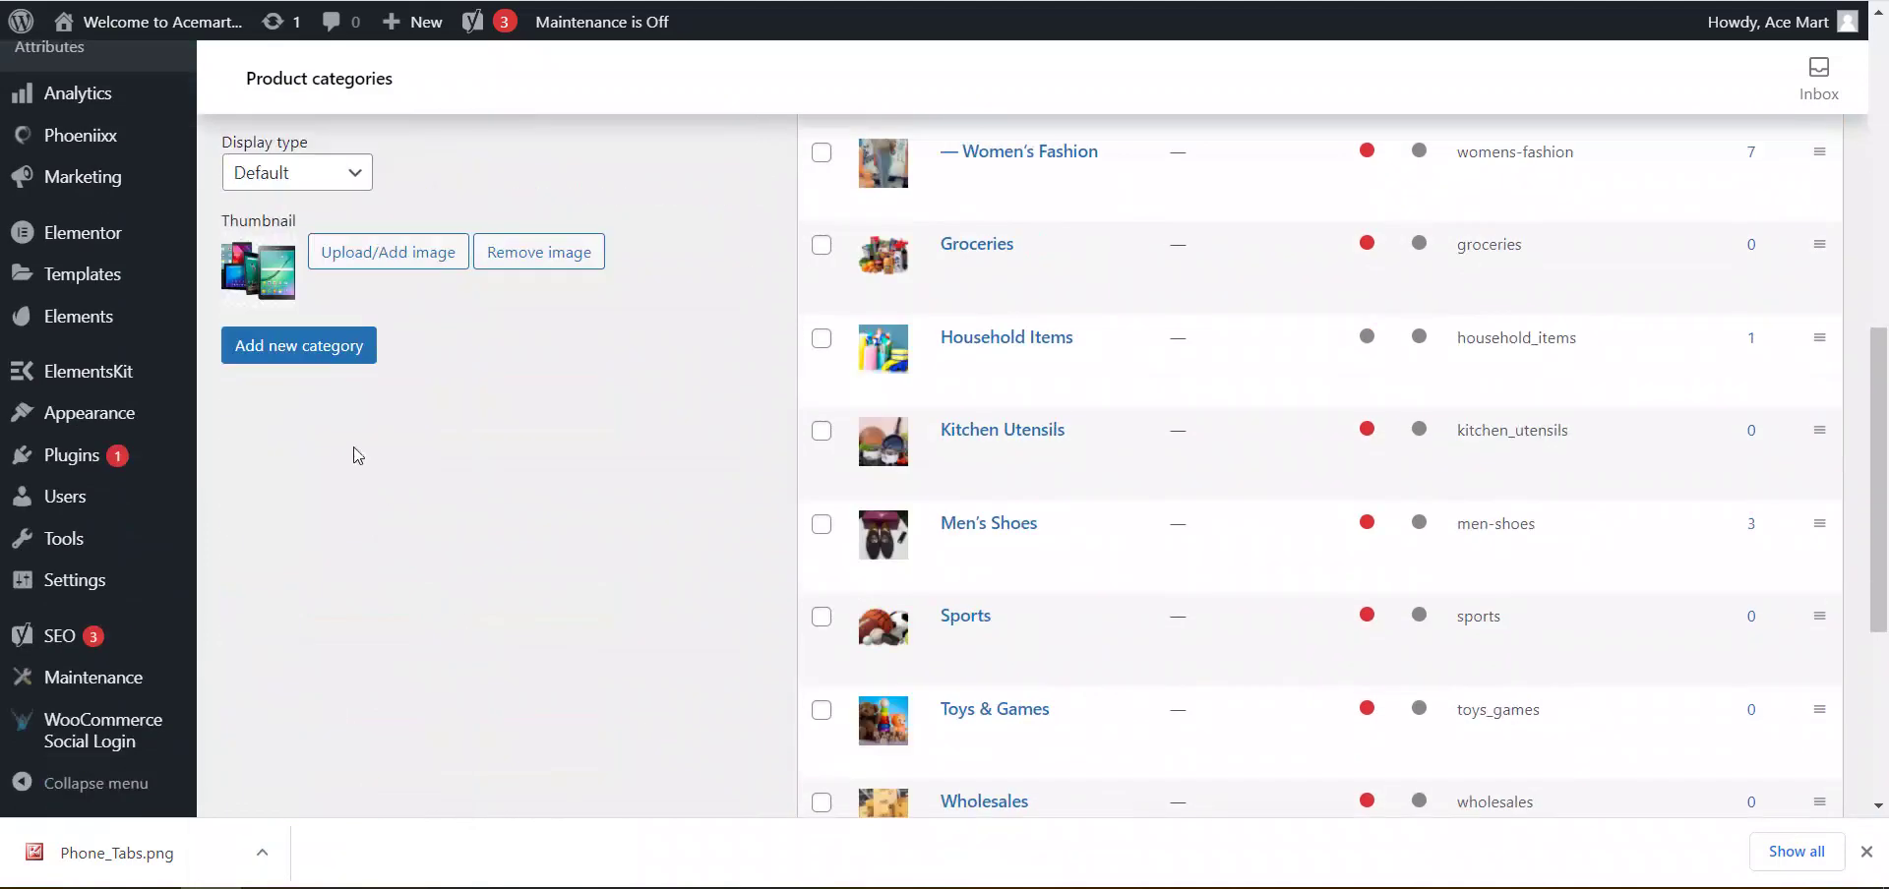
pyautogui.click(302, 352)
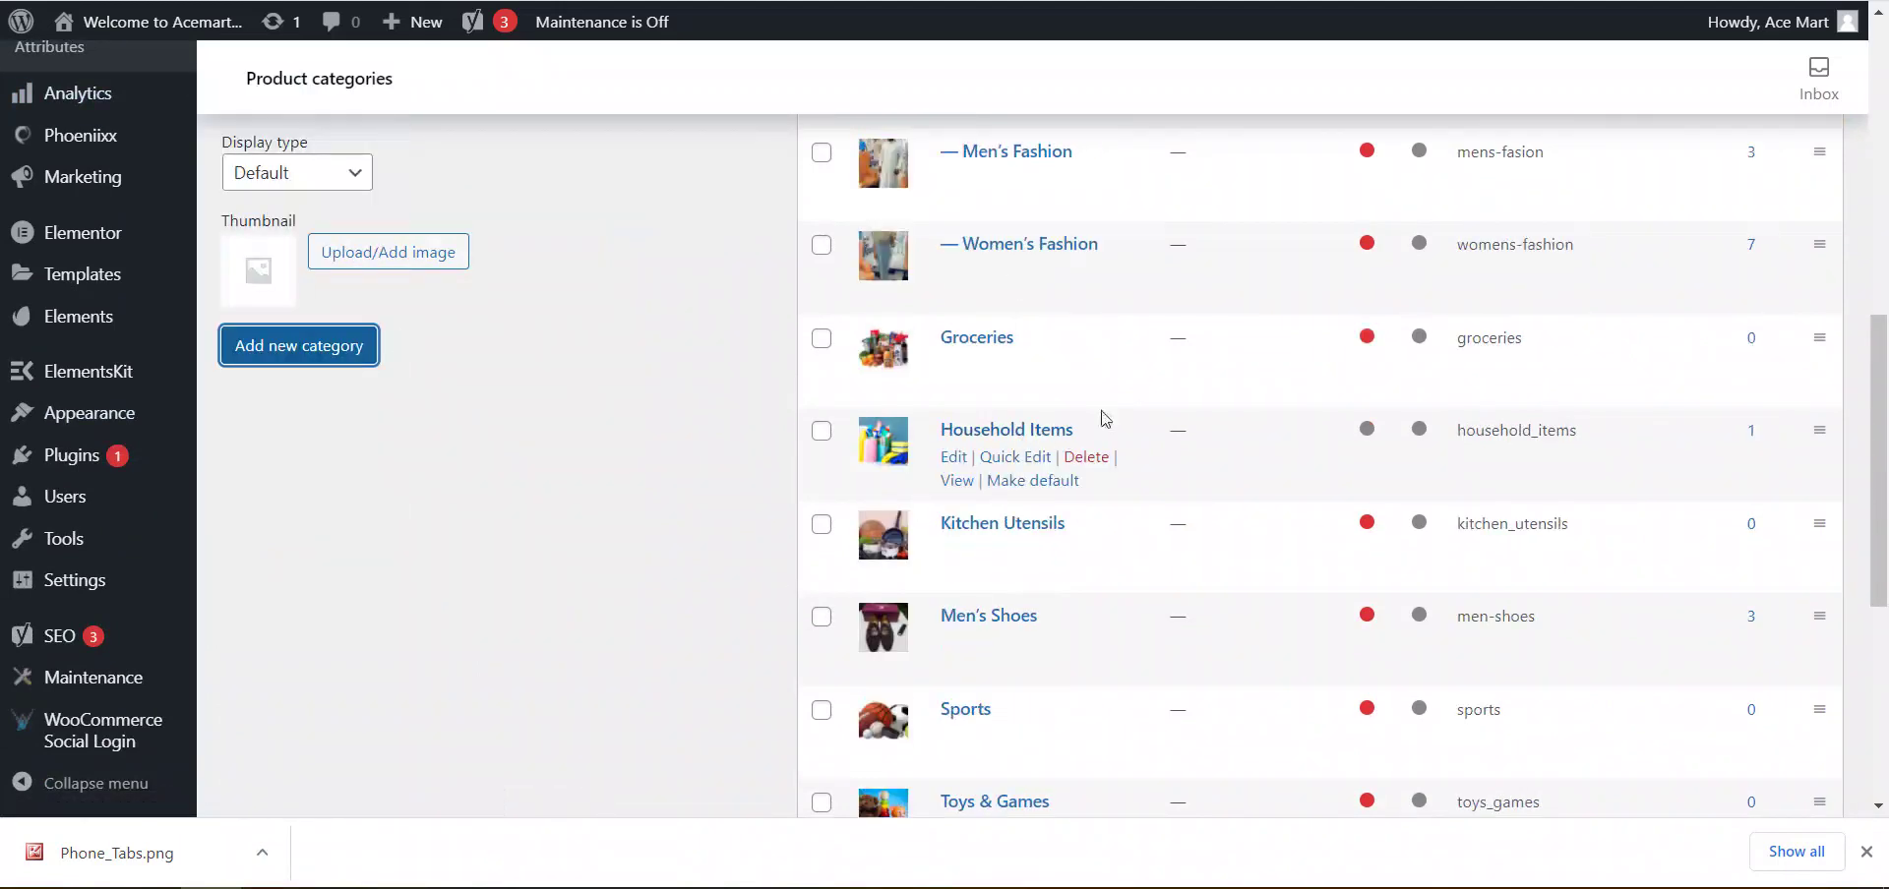
pyautogui.scroll(2, 767, 512)
pyautogui.scroll(3, 1109, 532)
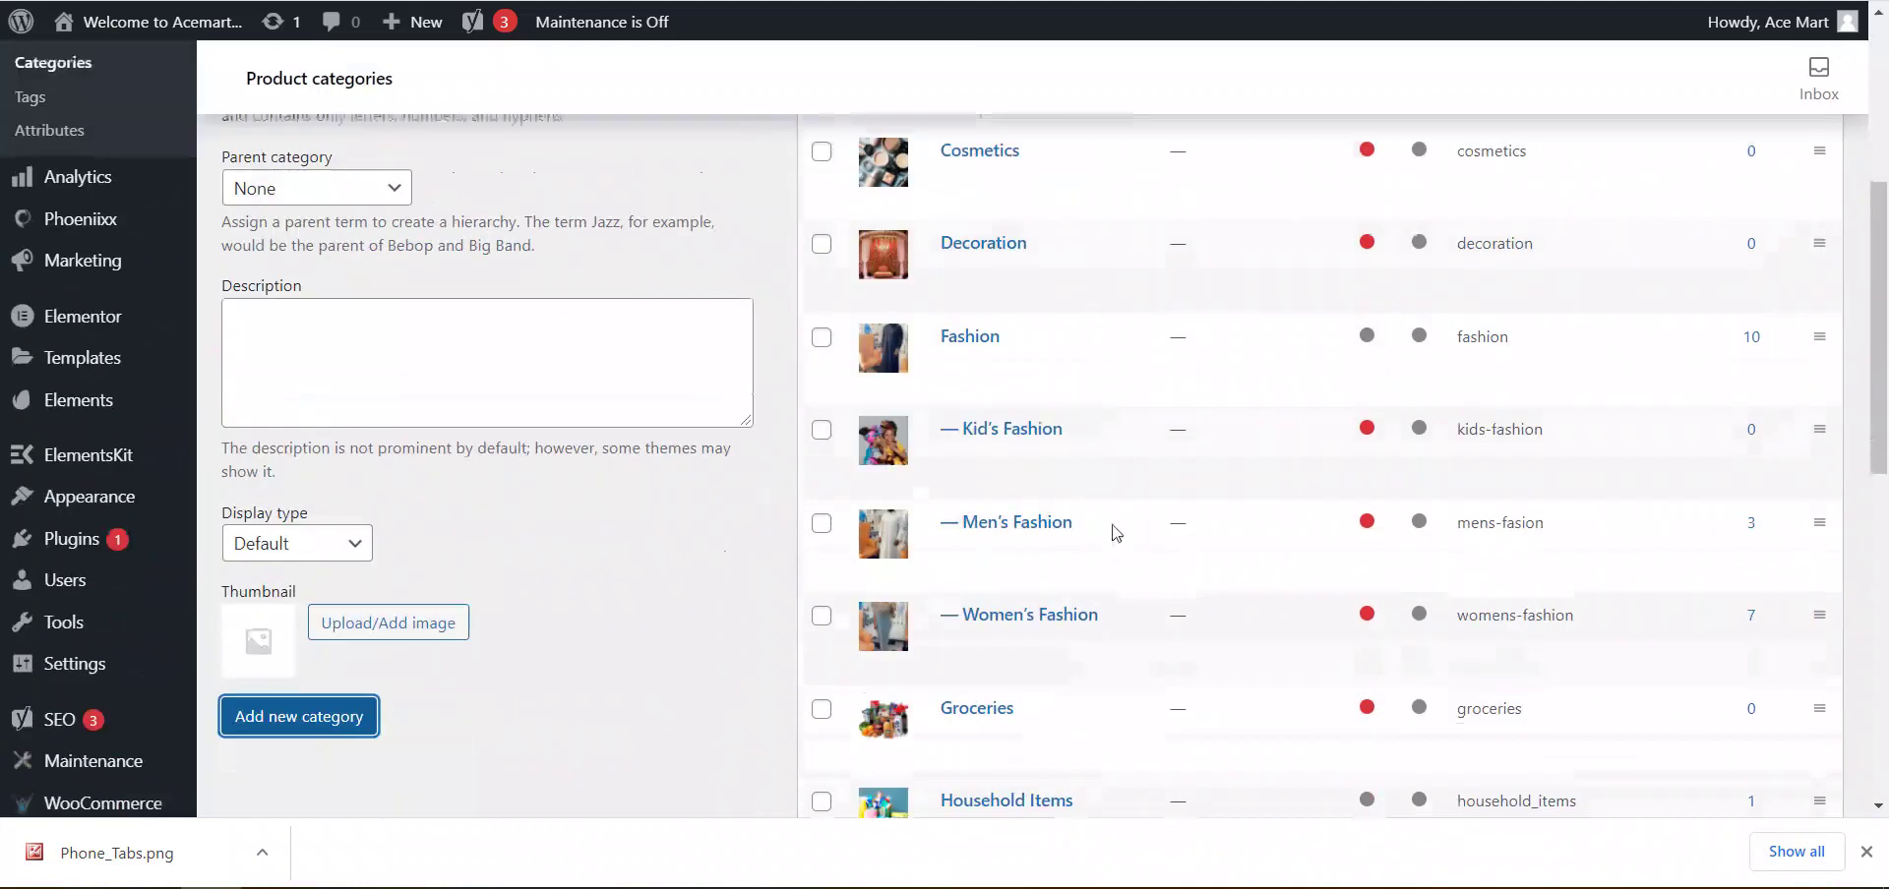
pyautogui.scroll(-10, 1143, 561)
pyautogui.scroll(5, 886, 492)
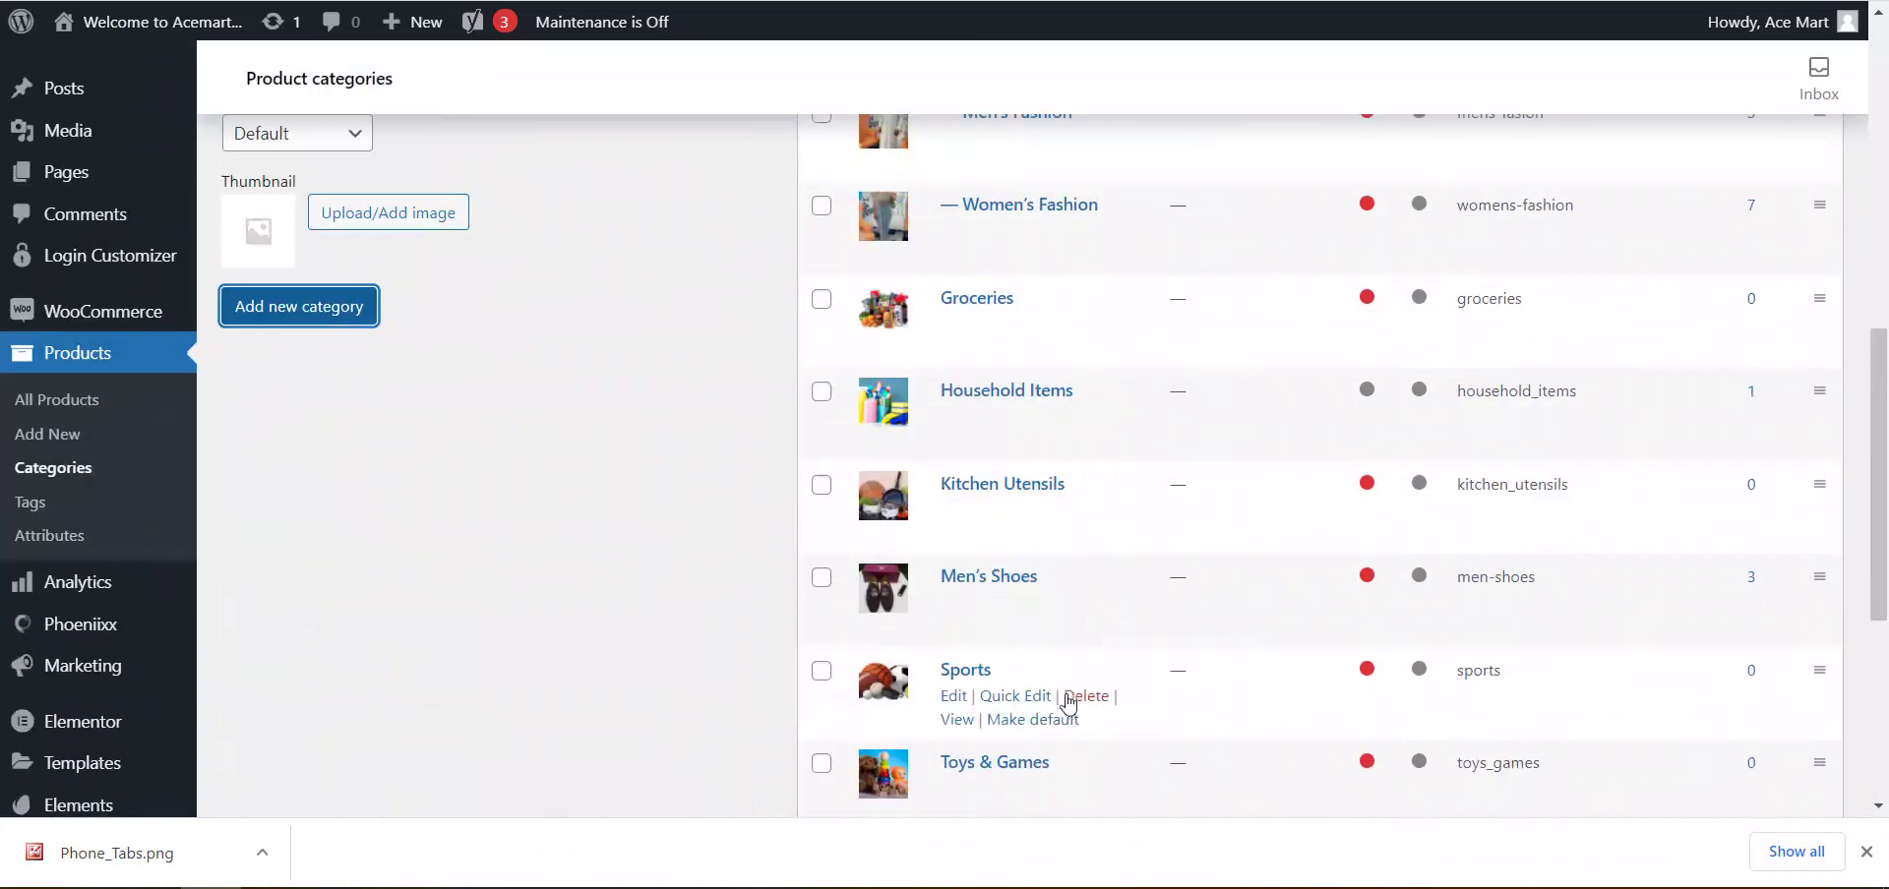
pyautogui.scroll(3, 1067, 689)
pyautogui.scroll(1, 1250, 689)
pyautogui.scroll(4, 1228, 684)
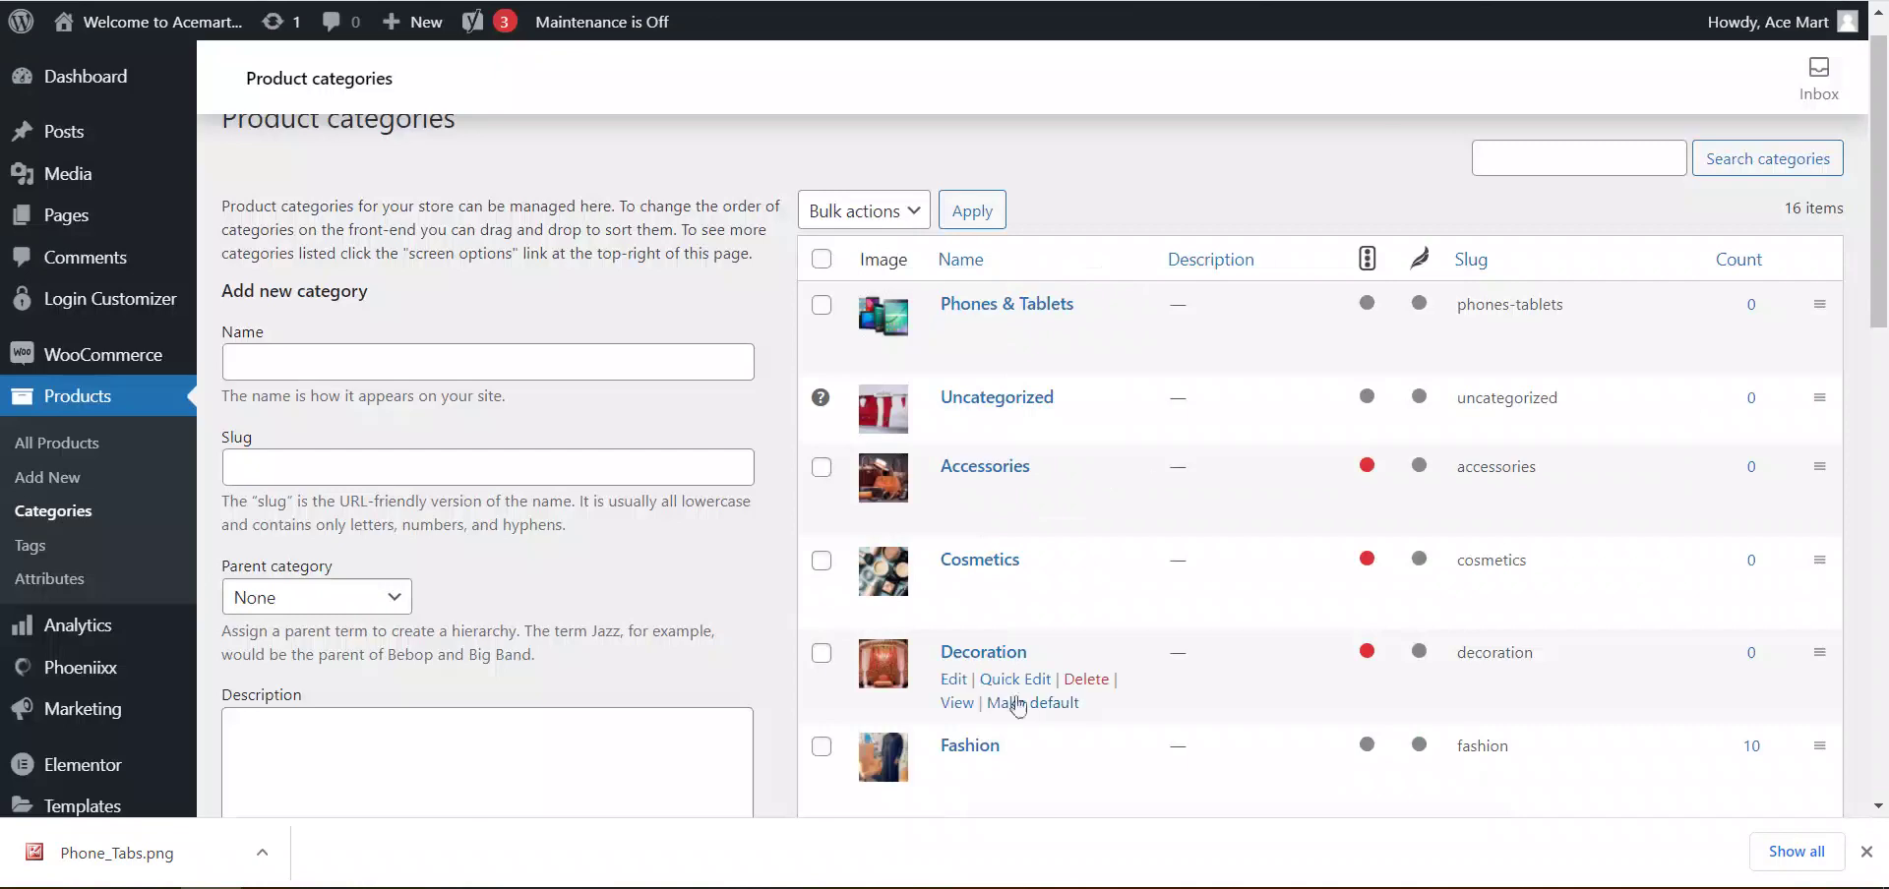
pyautogui.scroll(-6, 1191, 466)
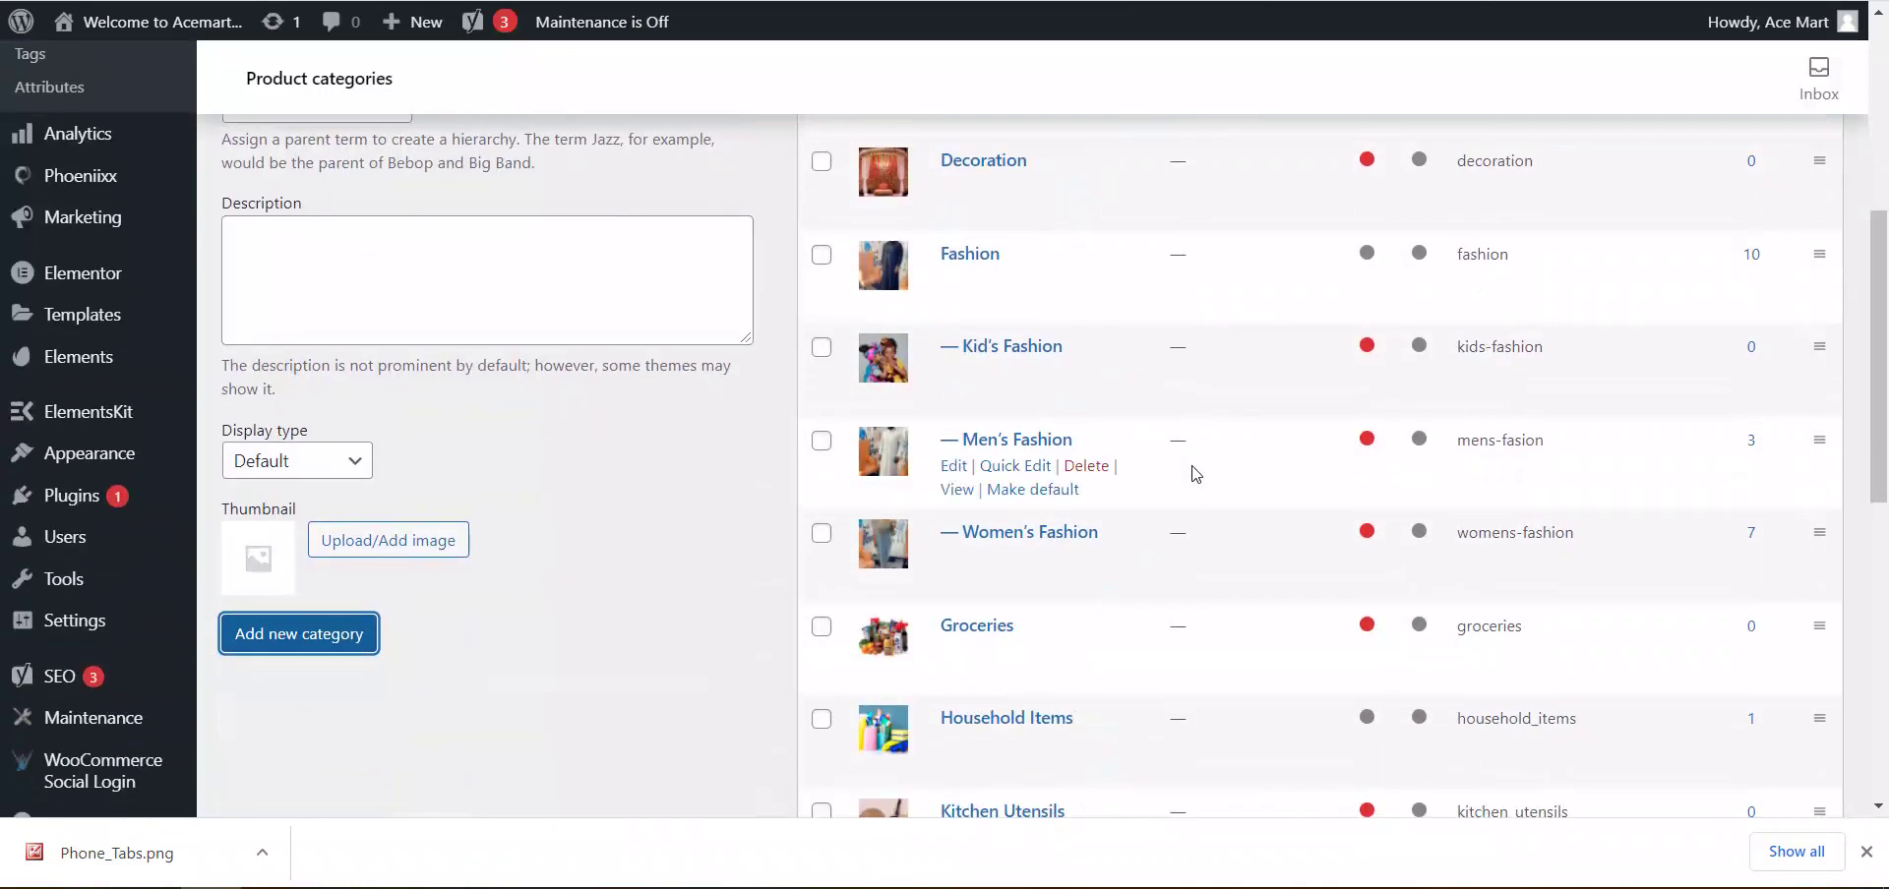
pyautogui.scroll(-2, 1194, 471)
pyautogui.scroll(-7, 1197, 473)
pyautogui.scroll(6, 1196, 471)
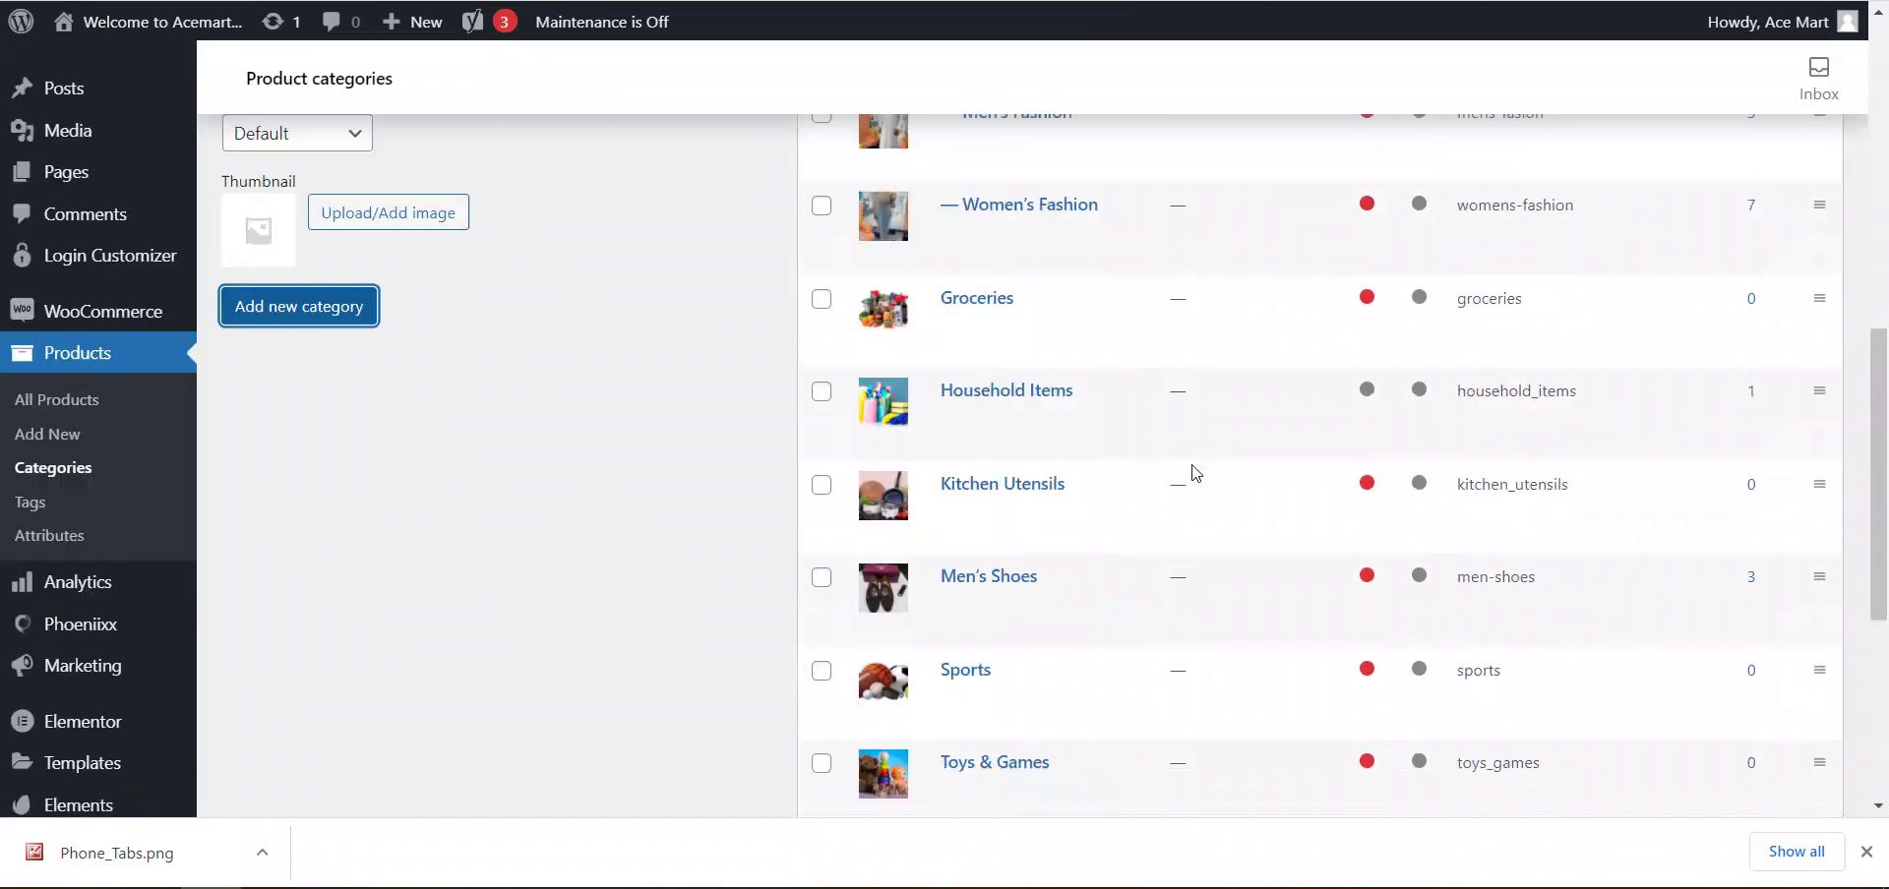
pyautogui.scroll(6, 1197, 470)
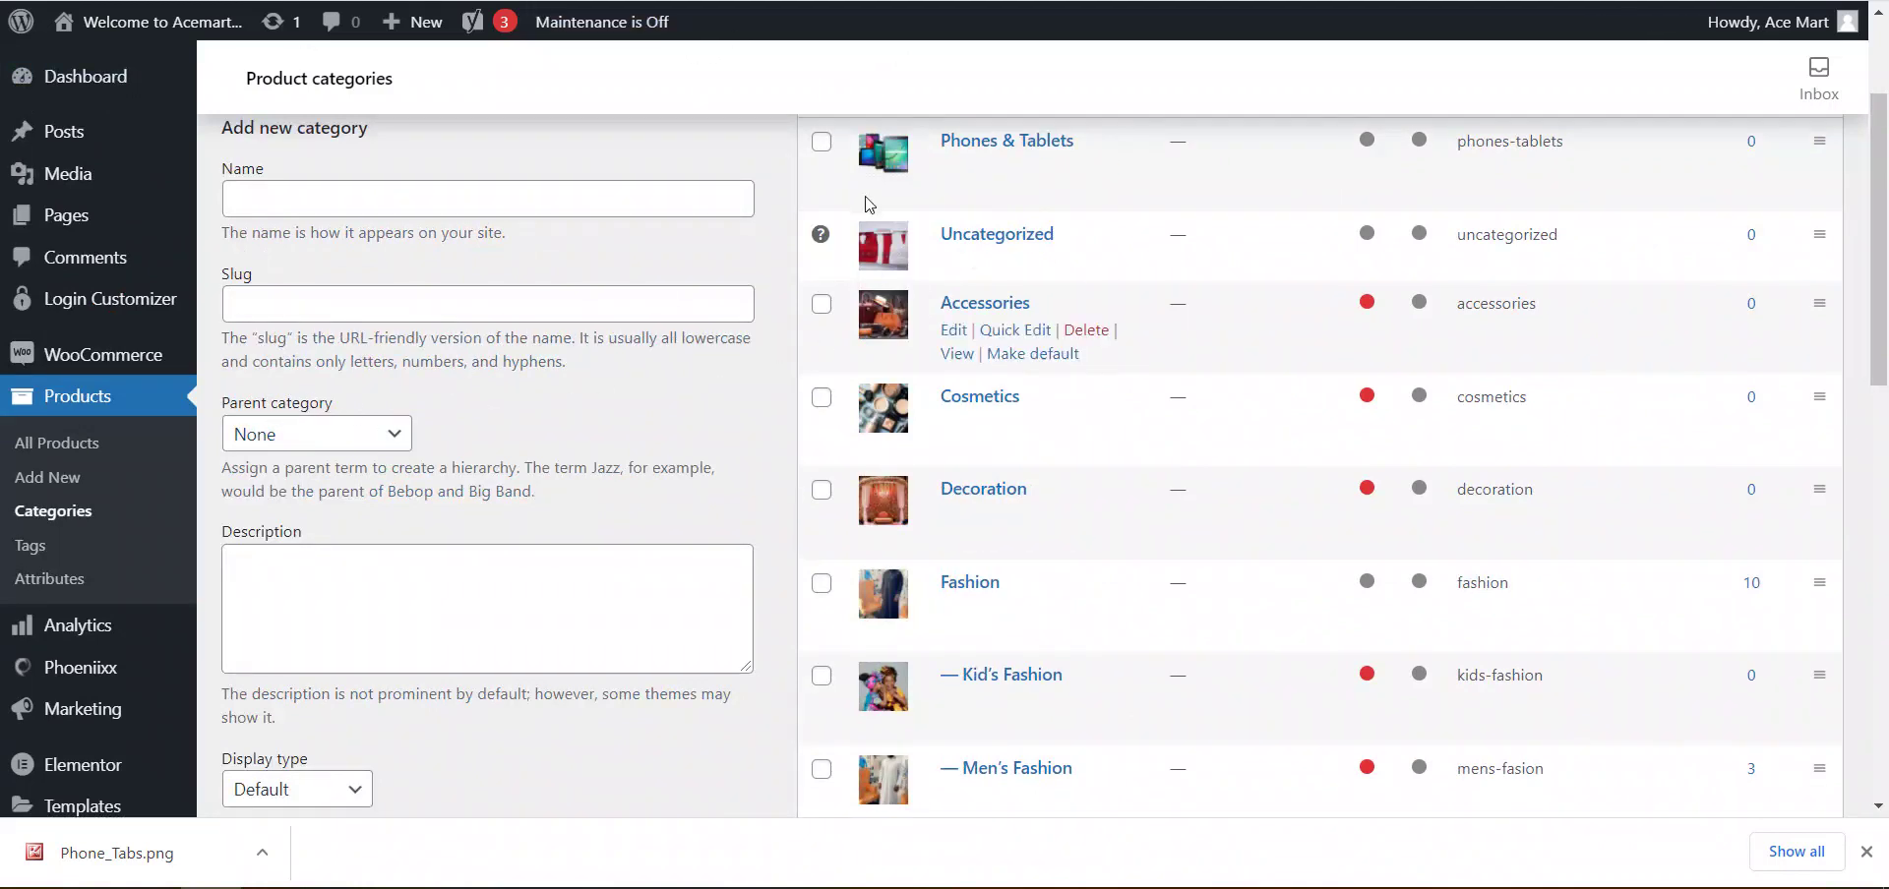
pyautogui.scroll(-5, 893, 625)
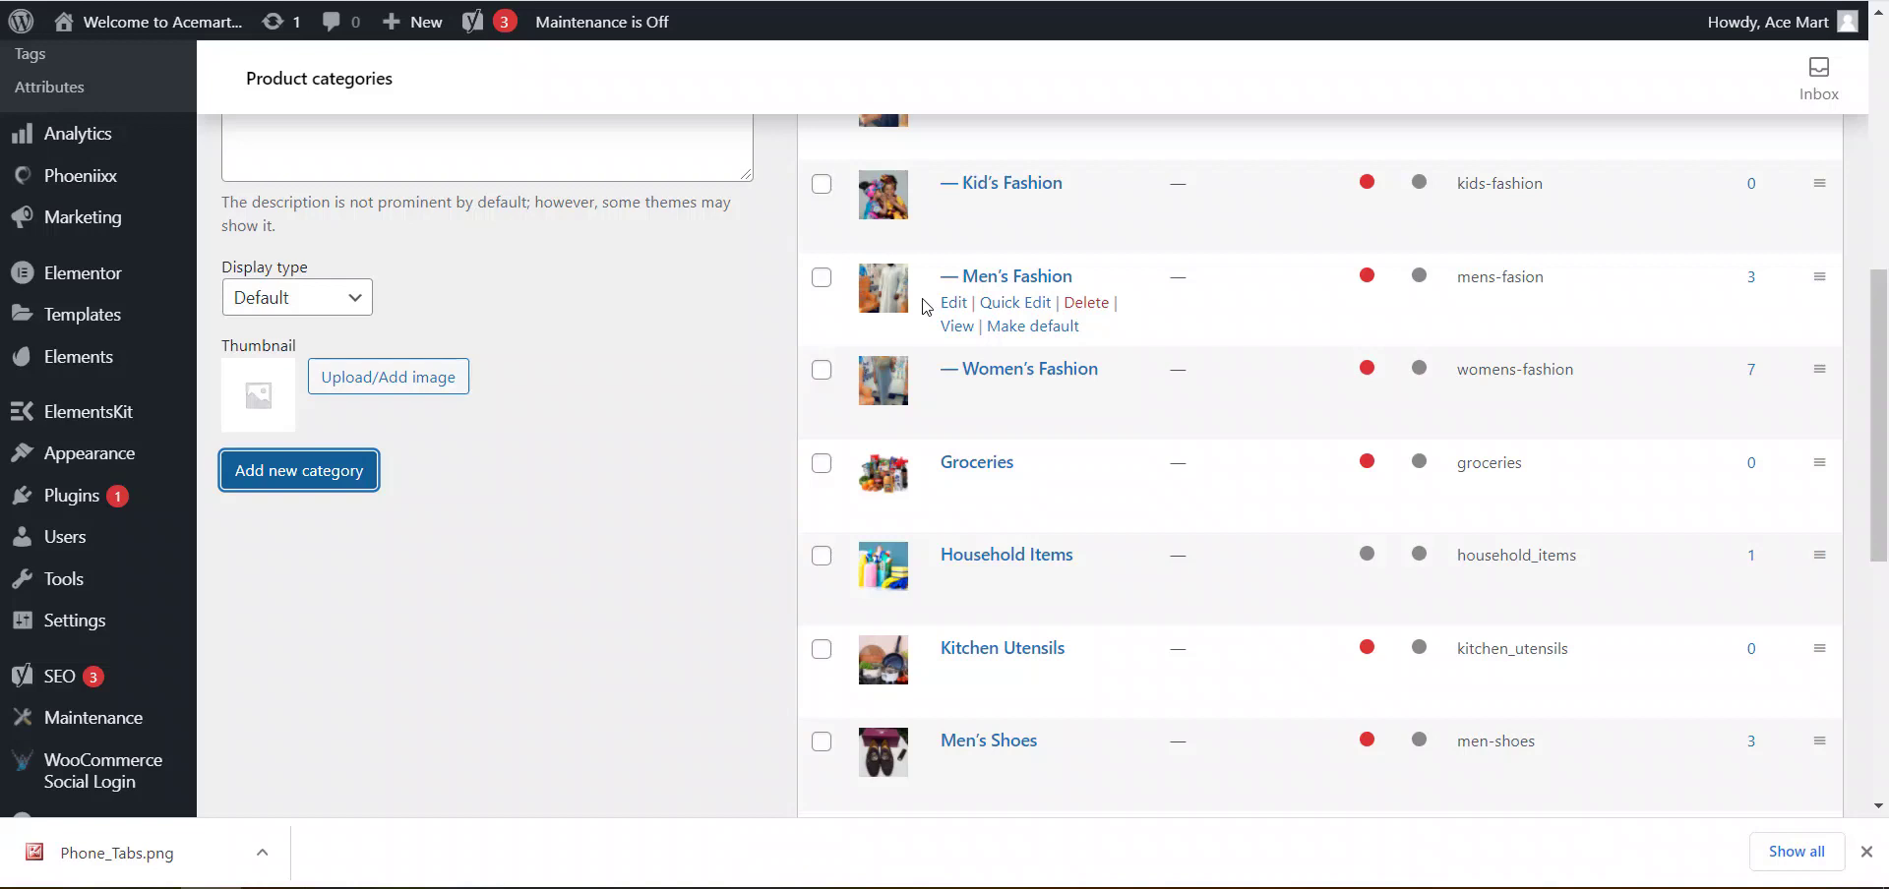
pyautogui.scroll(5, 936, 482)
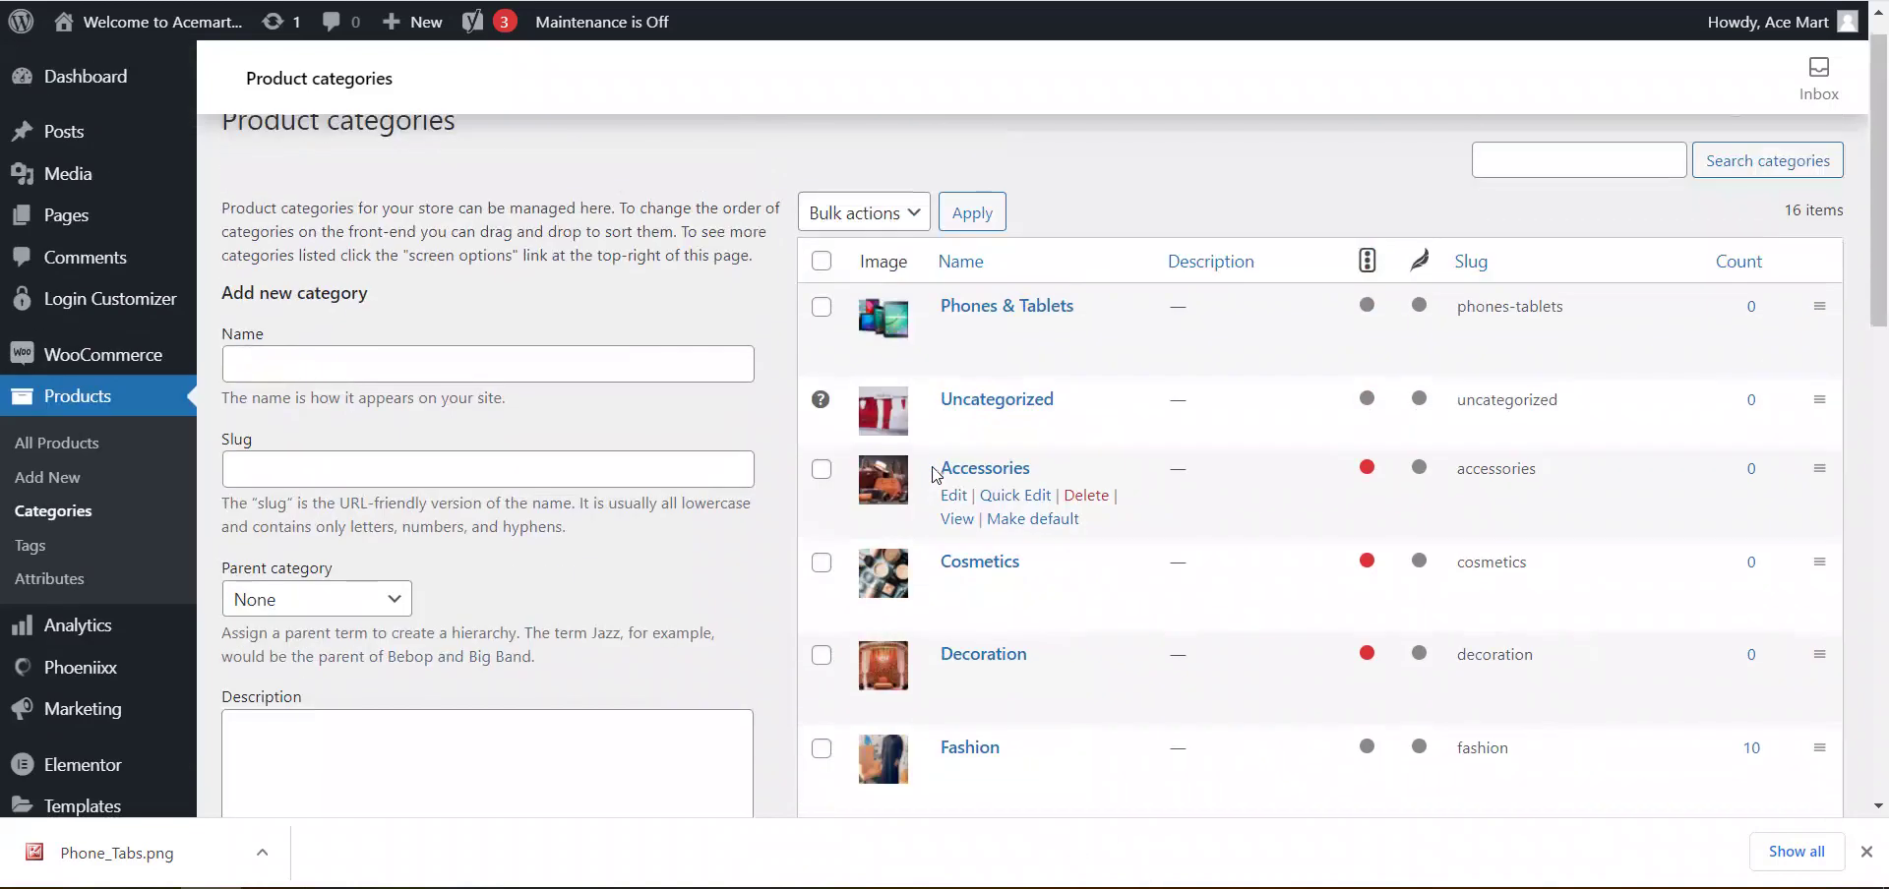
# Step: Open the admin Dashboard and dismiss the ElementsKit Lite upgrade notice
pyautogui.click(88, 76)
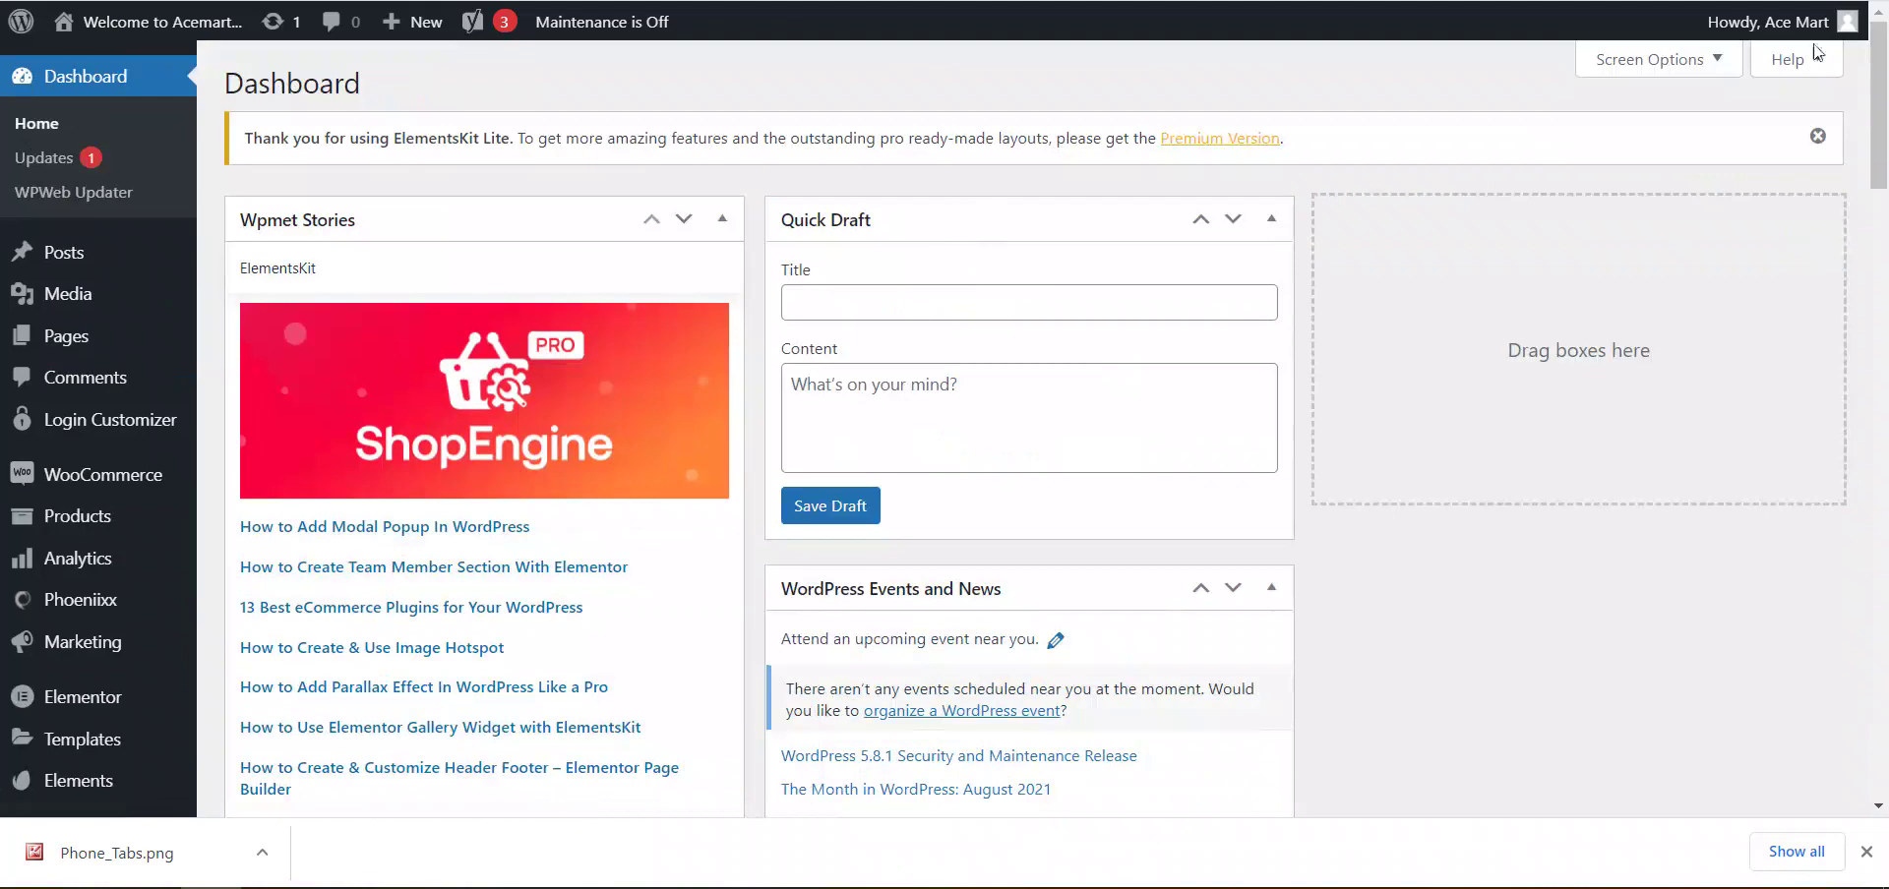
pyautogui.click(1818, 136)
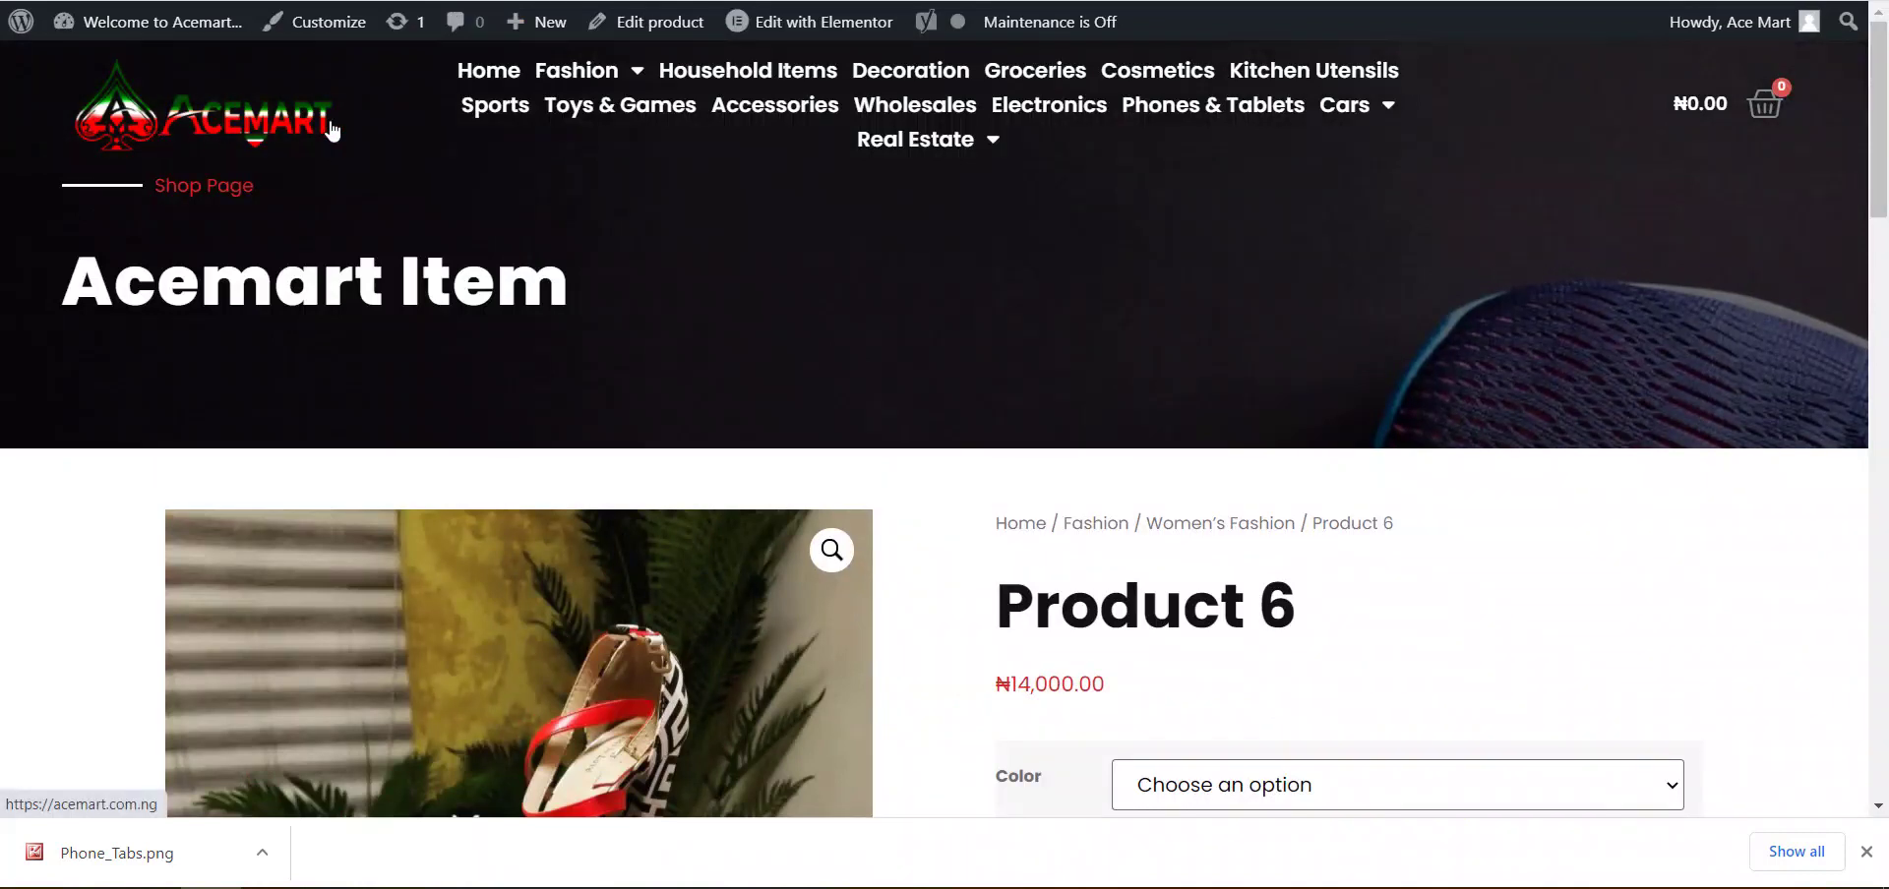
# Step: Load the AceMart homepage from the header and scroll through its sections back to the top
pyautogui.click(549, 110)
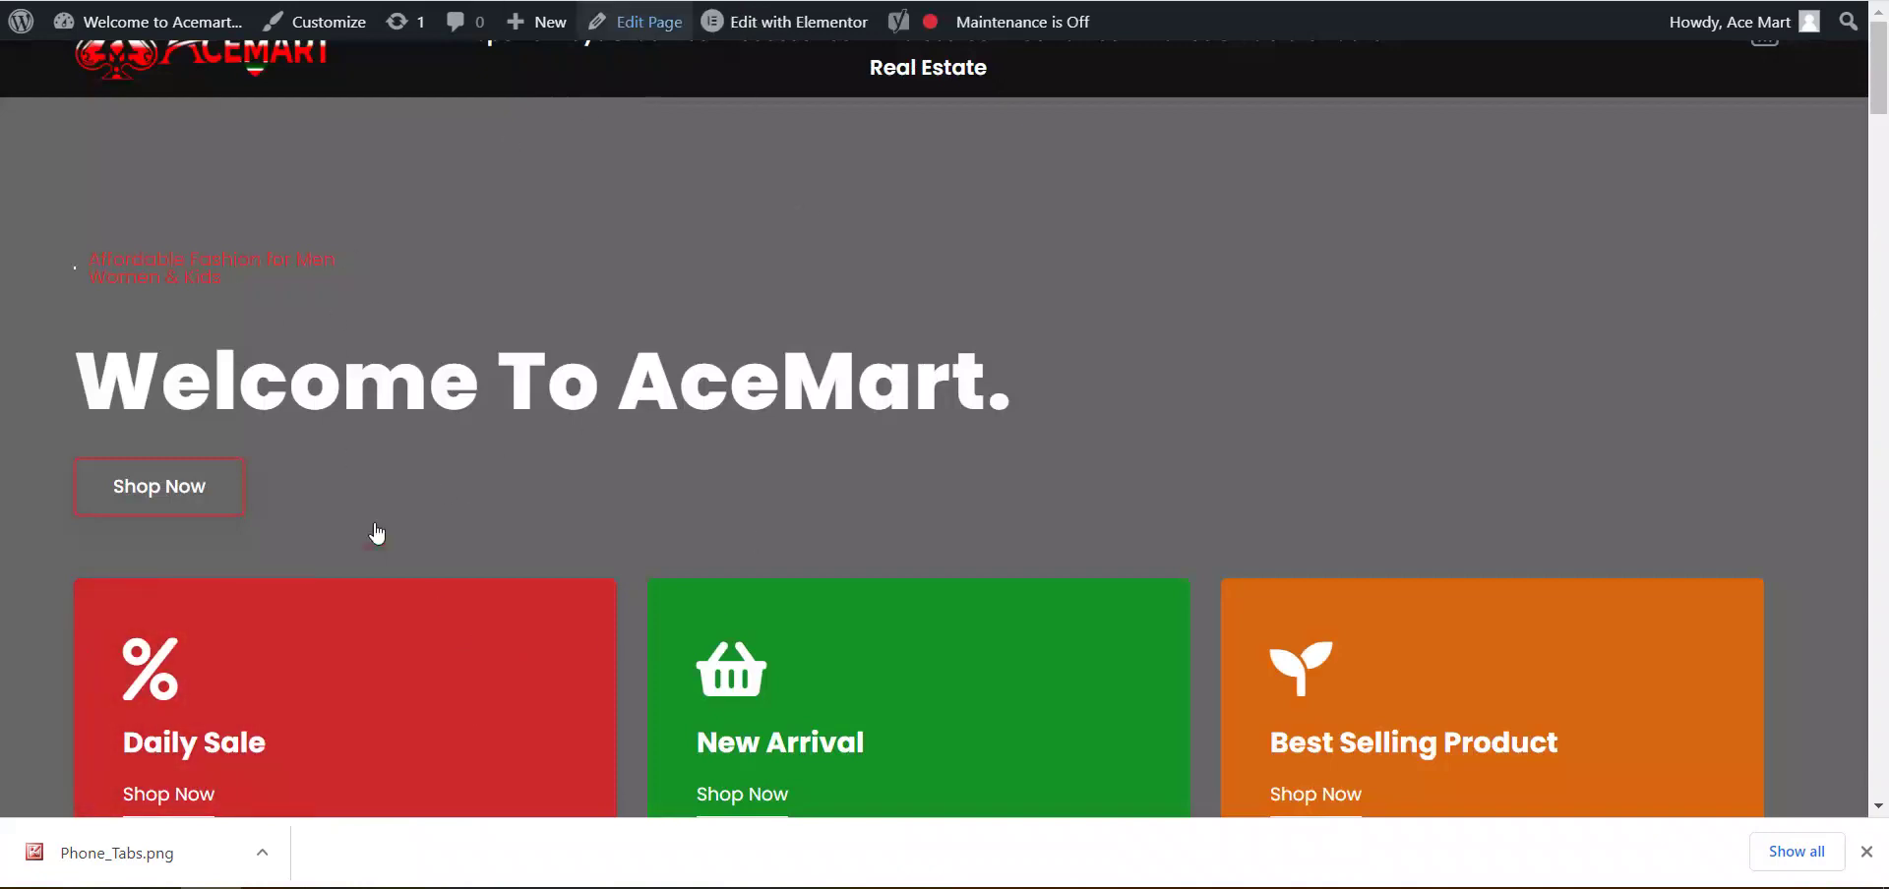
pyautogui.scroll(-10, 979, 486)
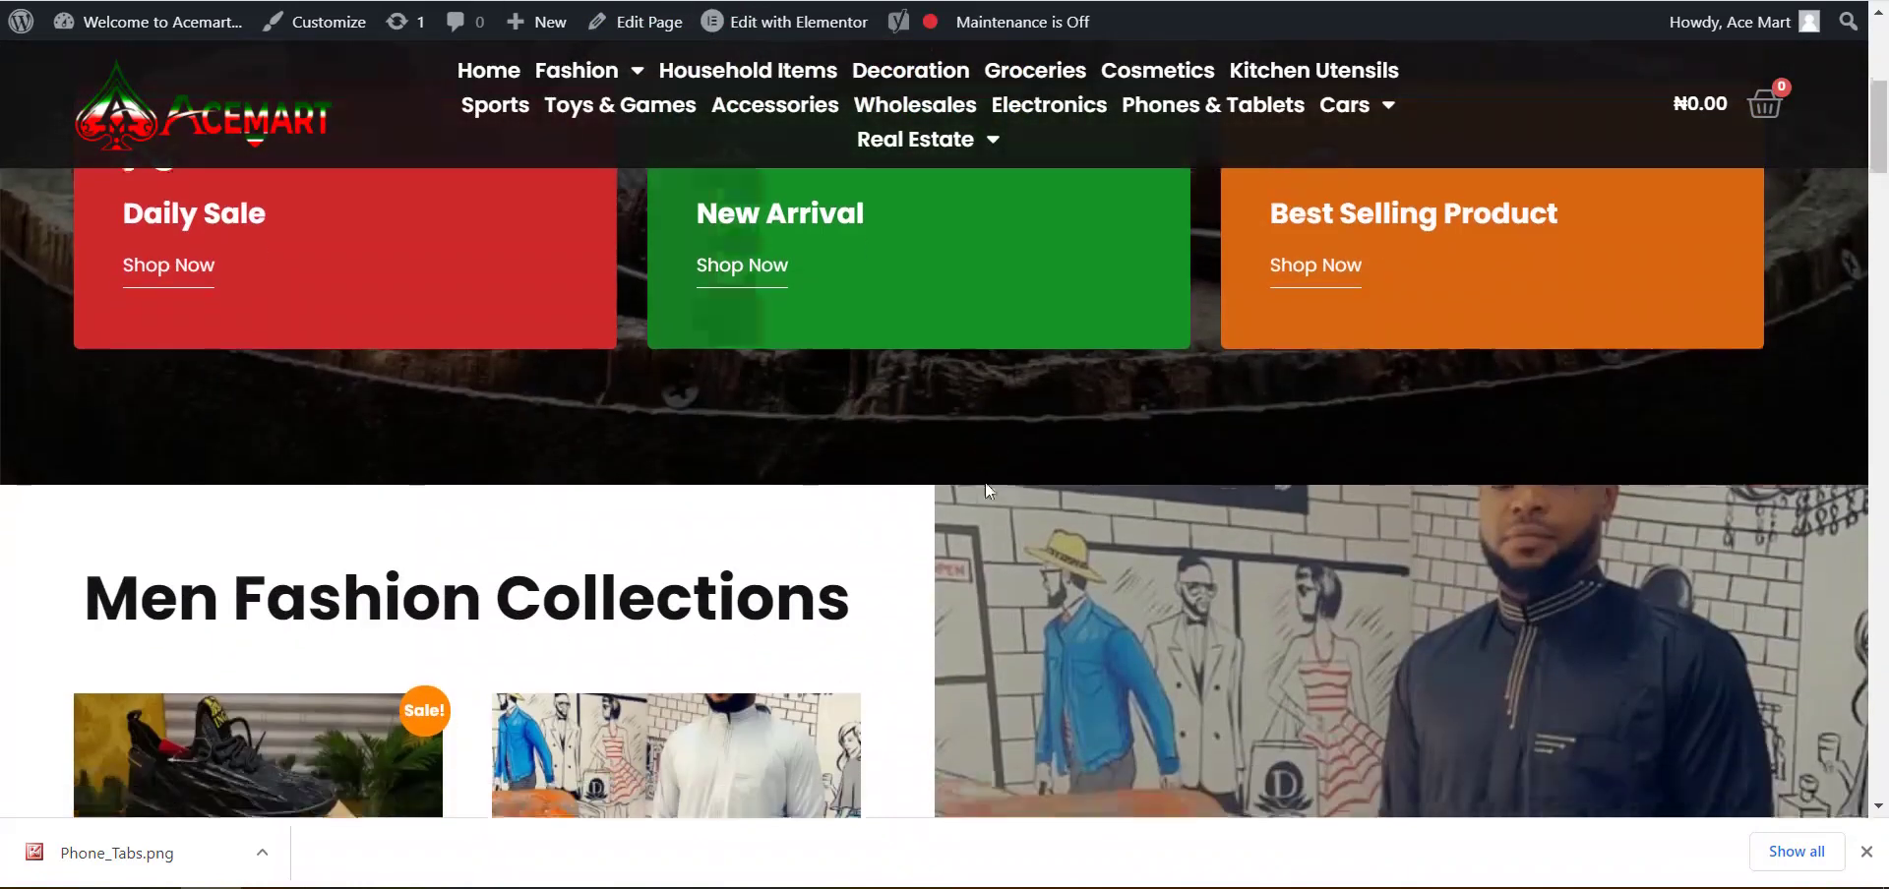
pyautogui.scroll(-5, 1041, 481)
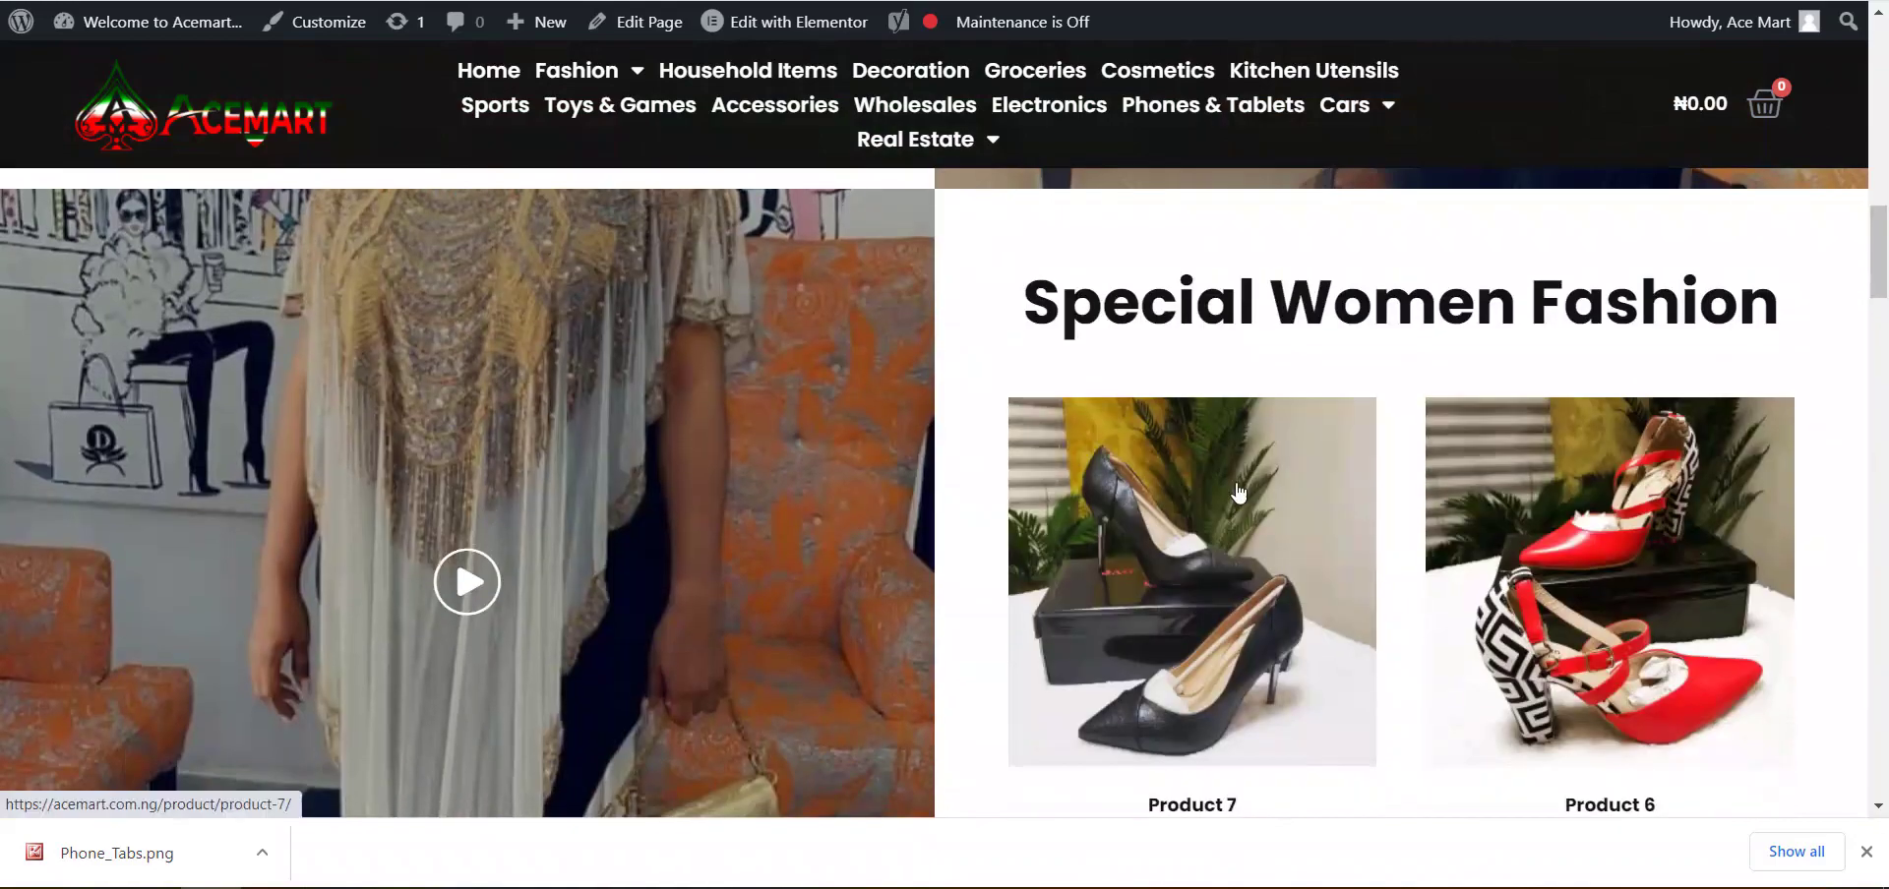
pyautogui.scroll(8, 1230, 487)
pyautogui.scroll(-12, 1132, 512)
pyautogui.scroll(-5, 1035, 557)
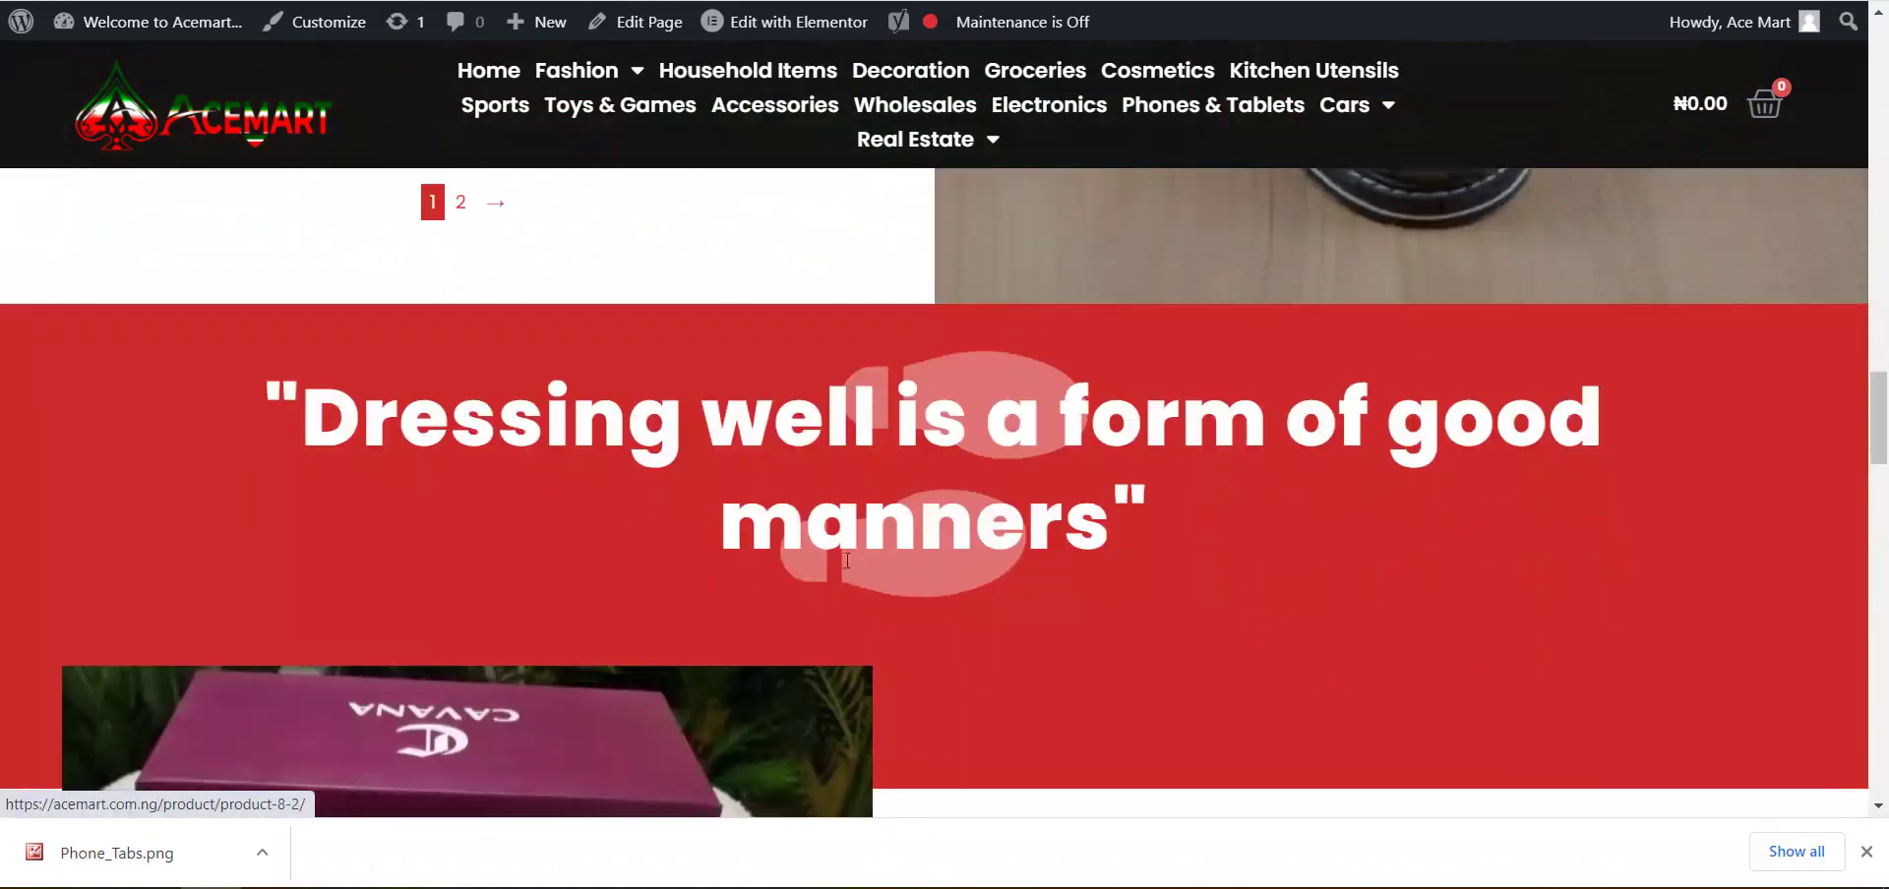
pyautogui.scroll(5, 1138, 517)
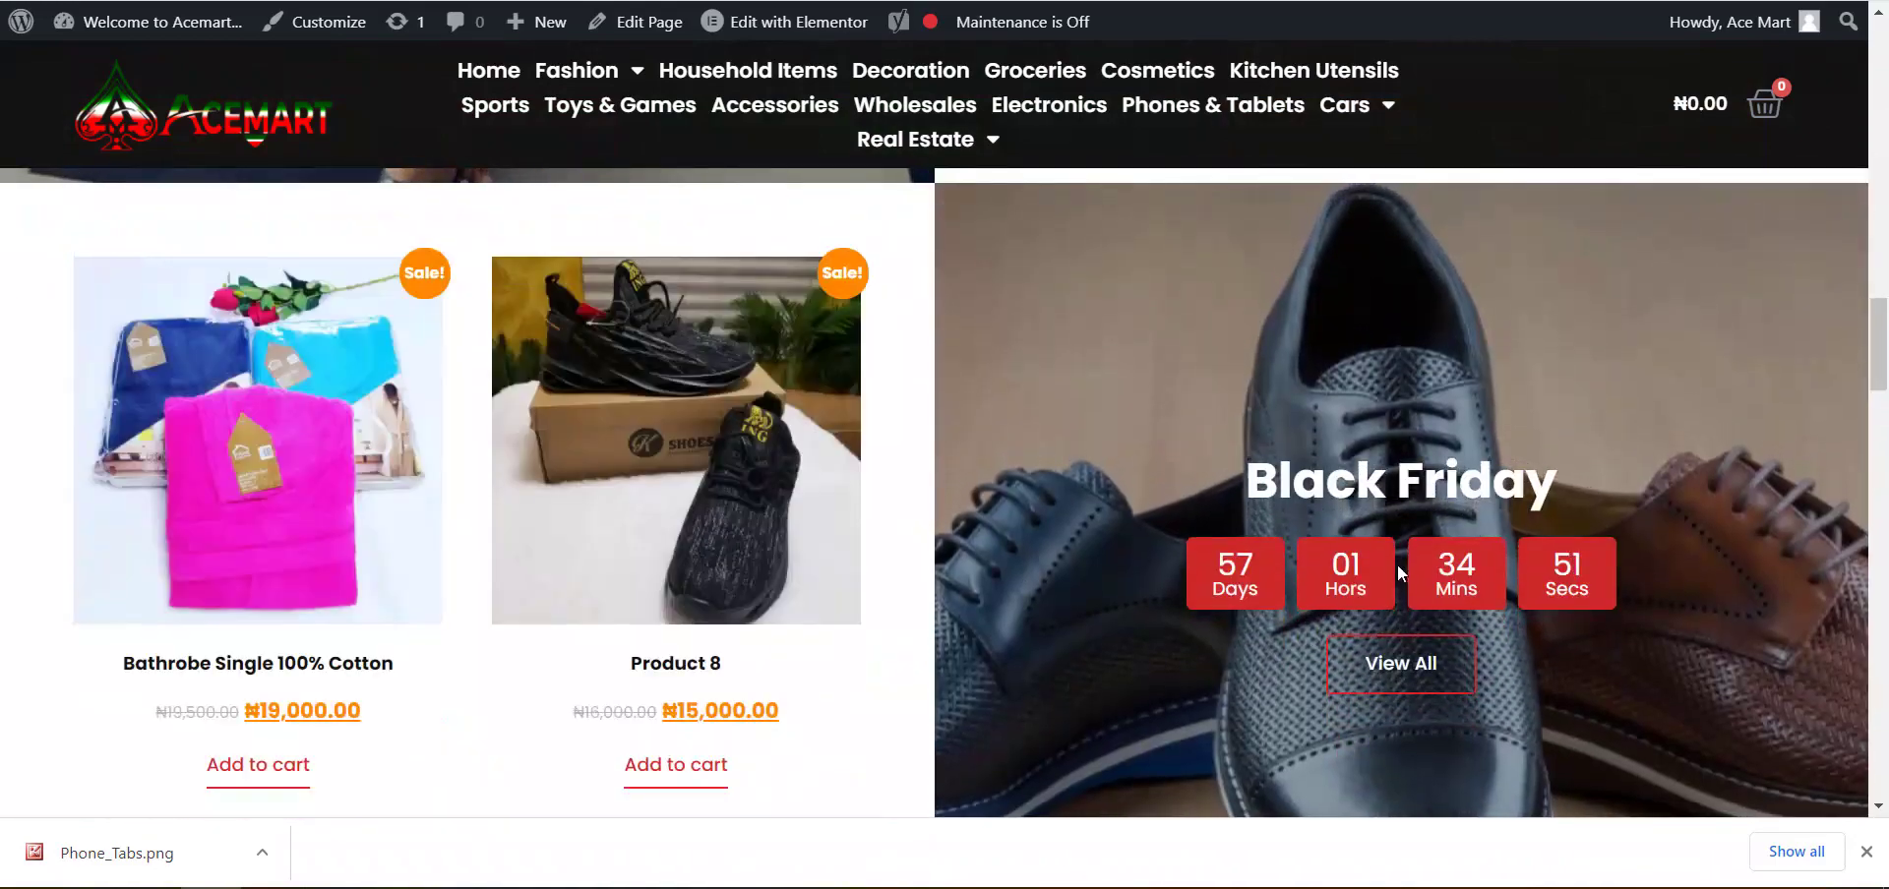
pyautogui.scroll(-10, 1402, 569)
pyautogui.scroll(6, 492, 477)
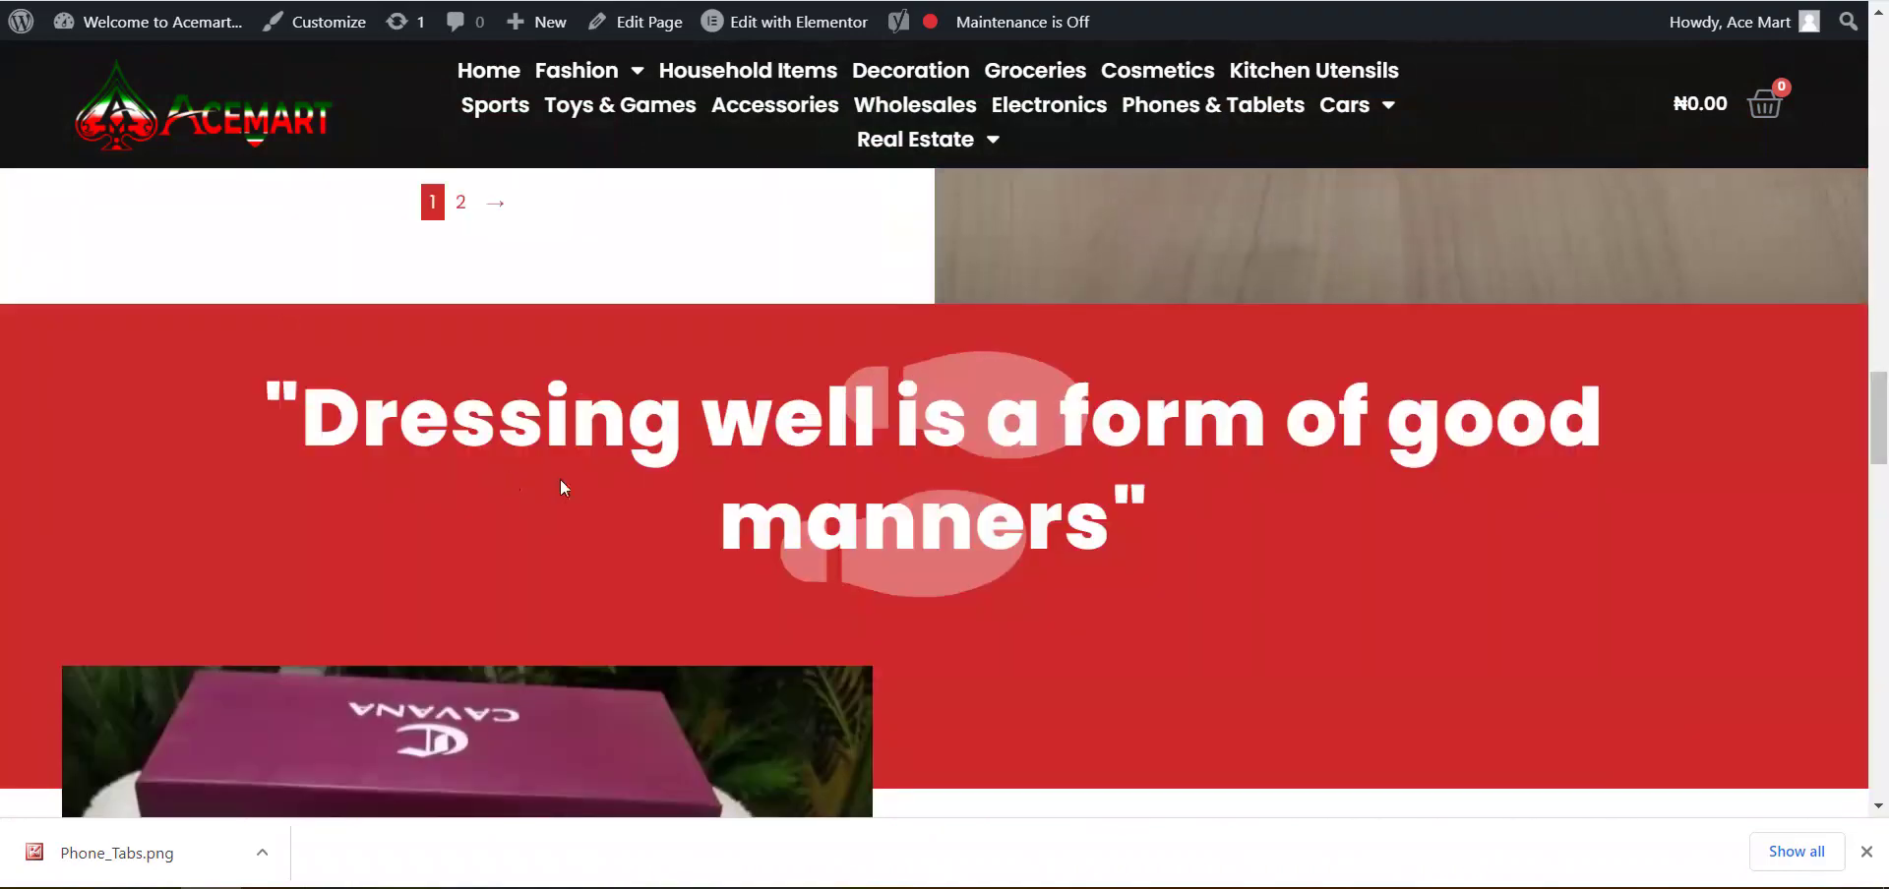
pyautogui.scroll(-12, 563, 486)
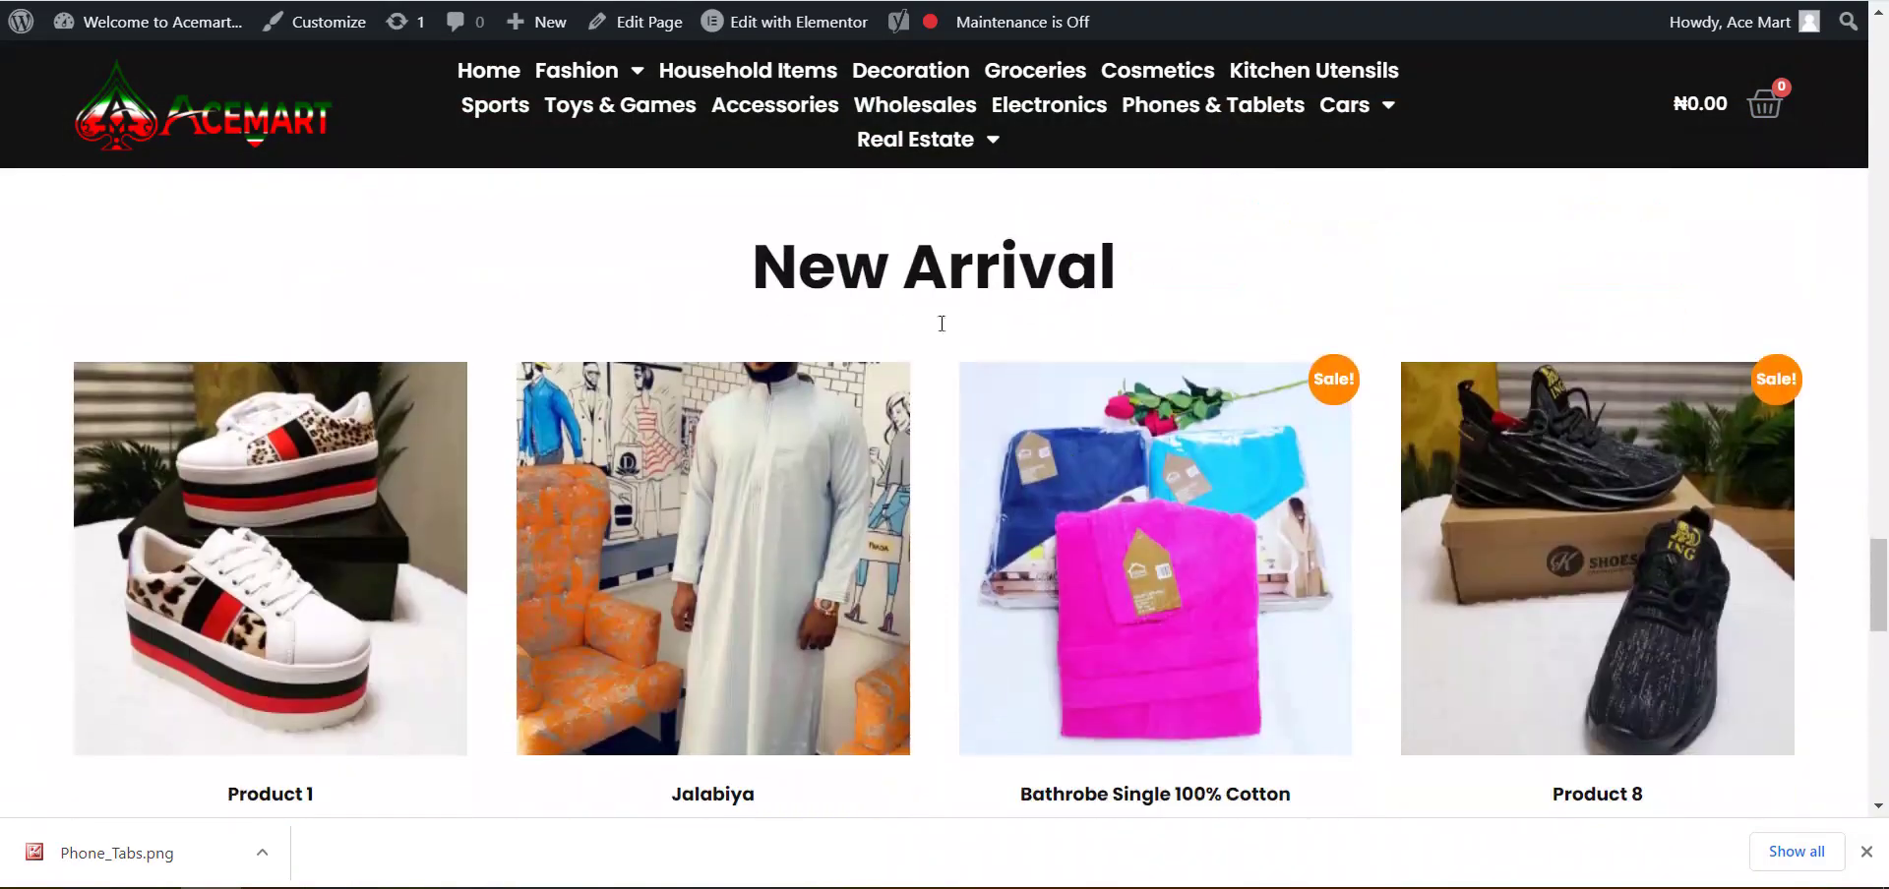
pyautogui.scroll(-3, 1011, 222)
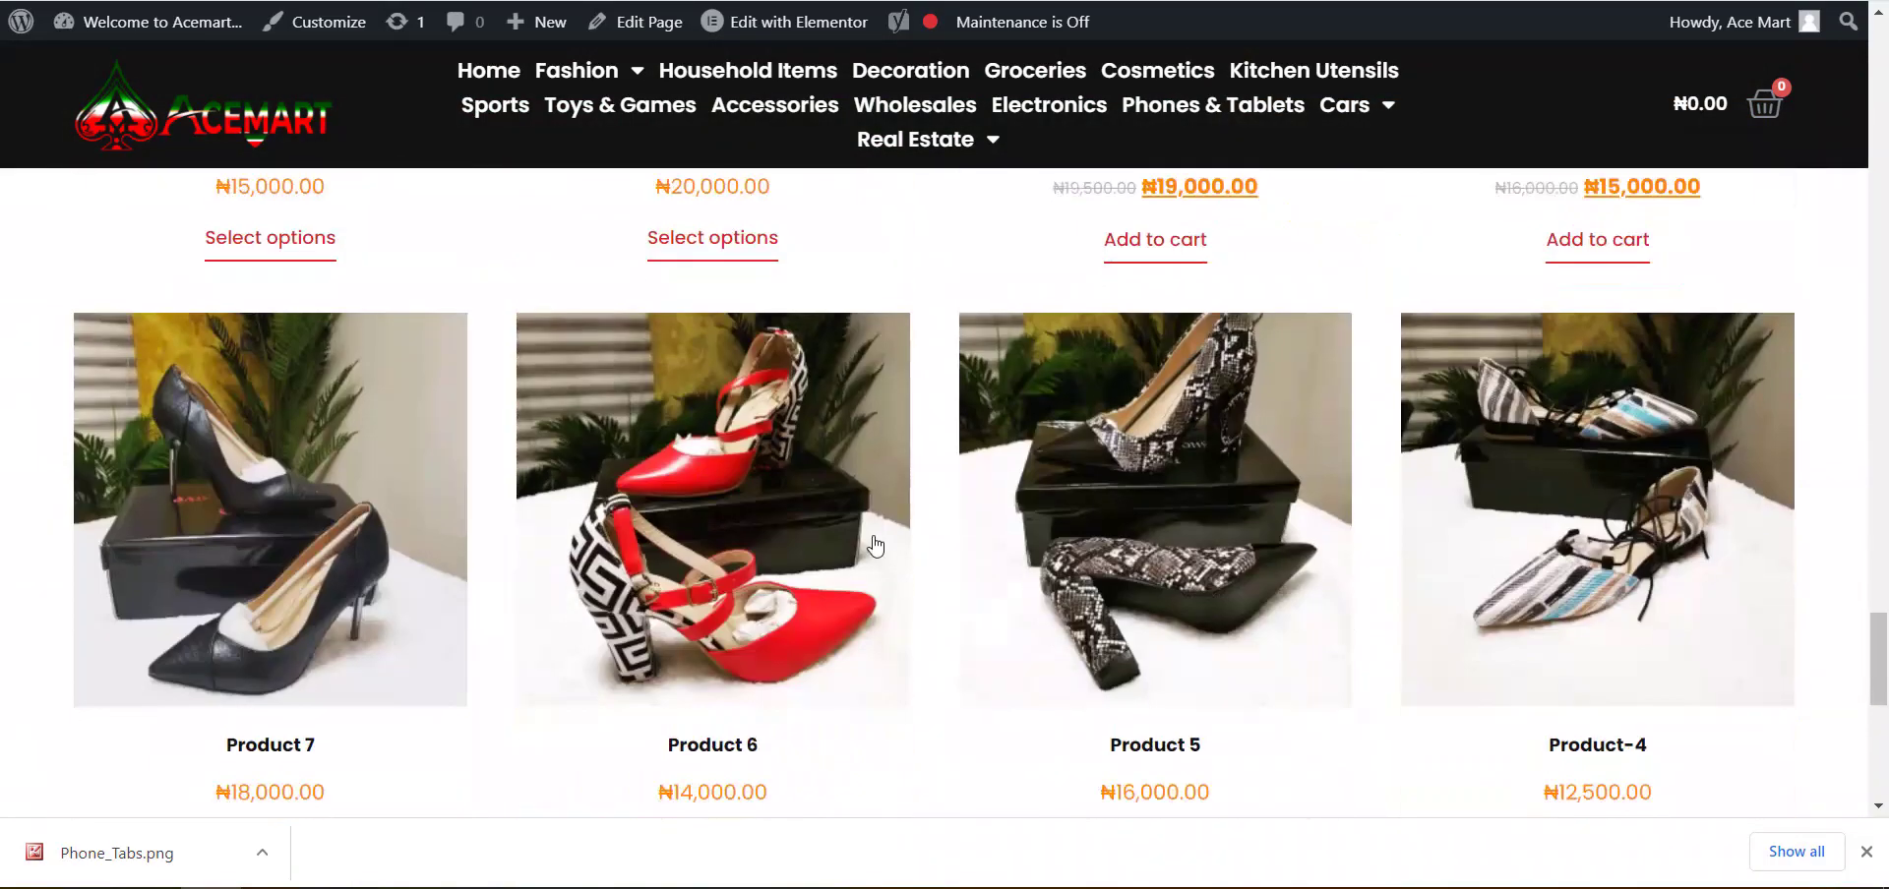
pyautogui.scroll(15, 876, 570)
pyautogui.scroll(12, 897, 531)
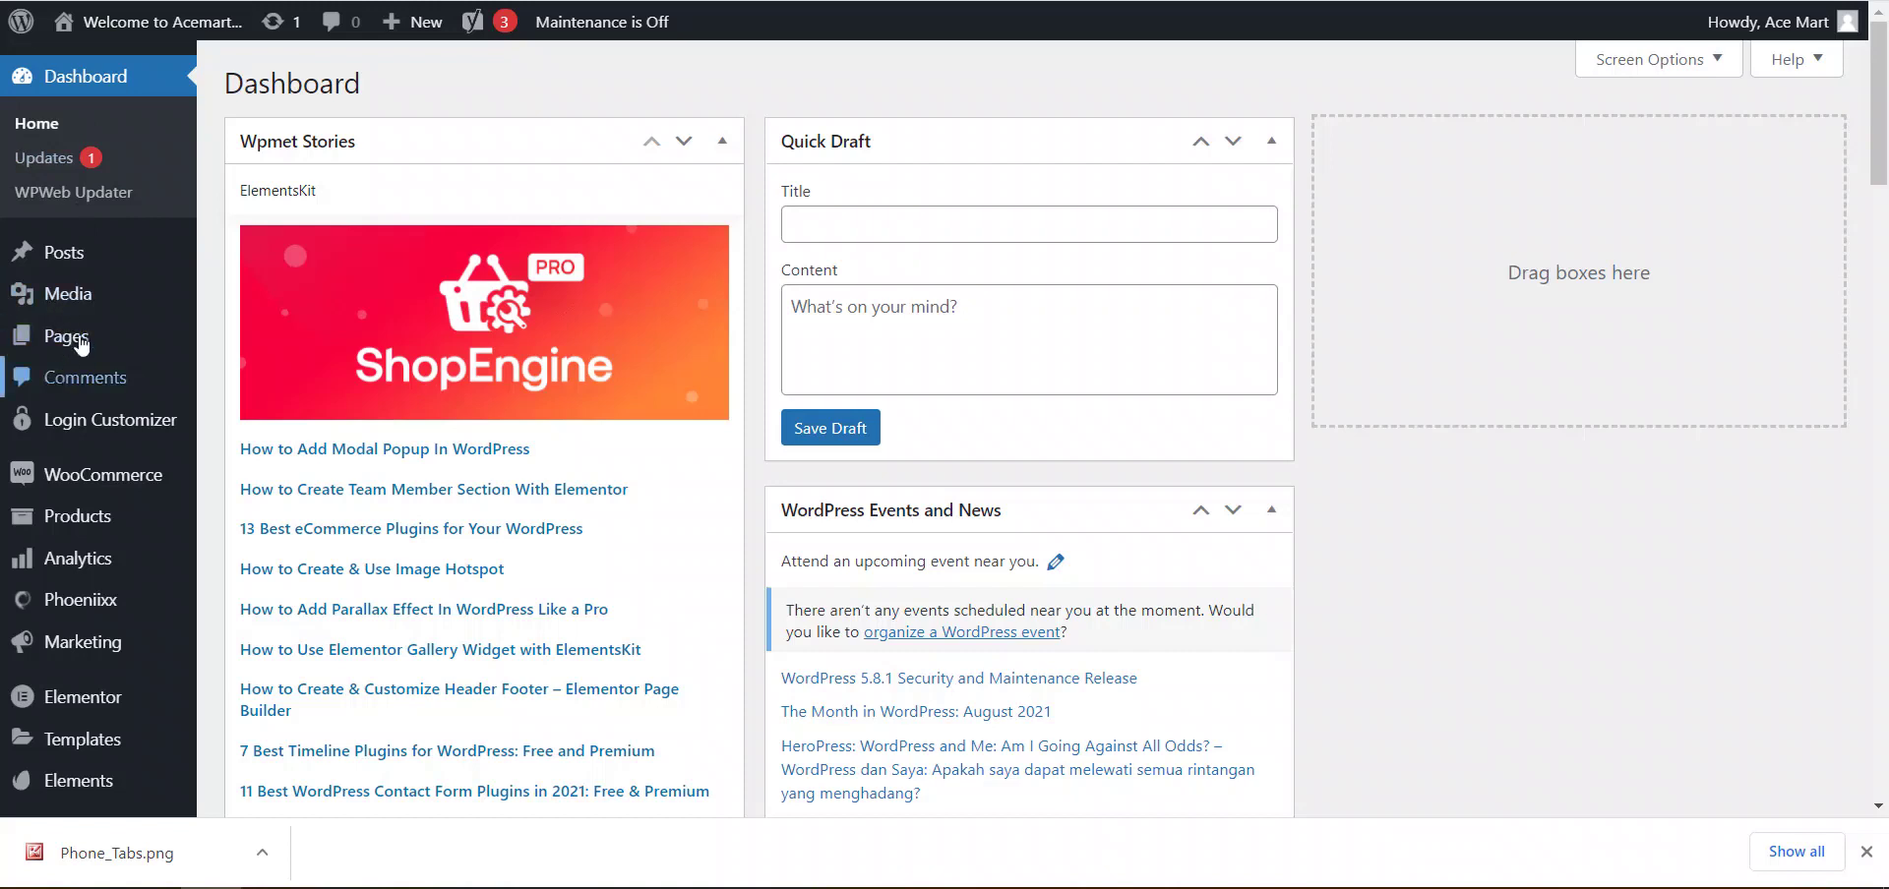
# Step: Open Pages > All Pages and scroll to the Home — Front Page row
pyautogui.moveTo(75, 336)
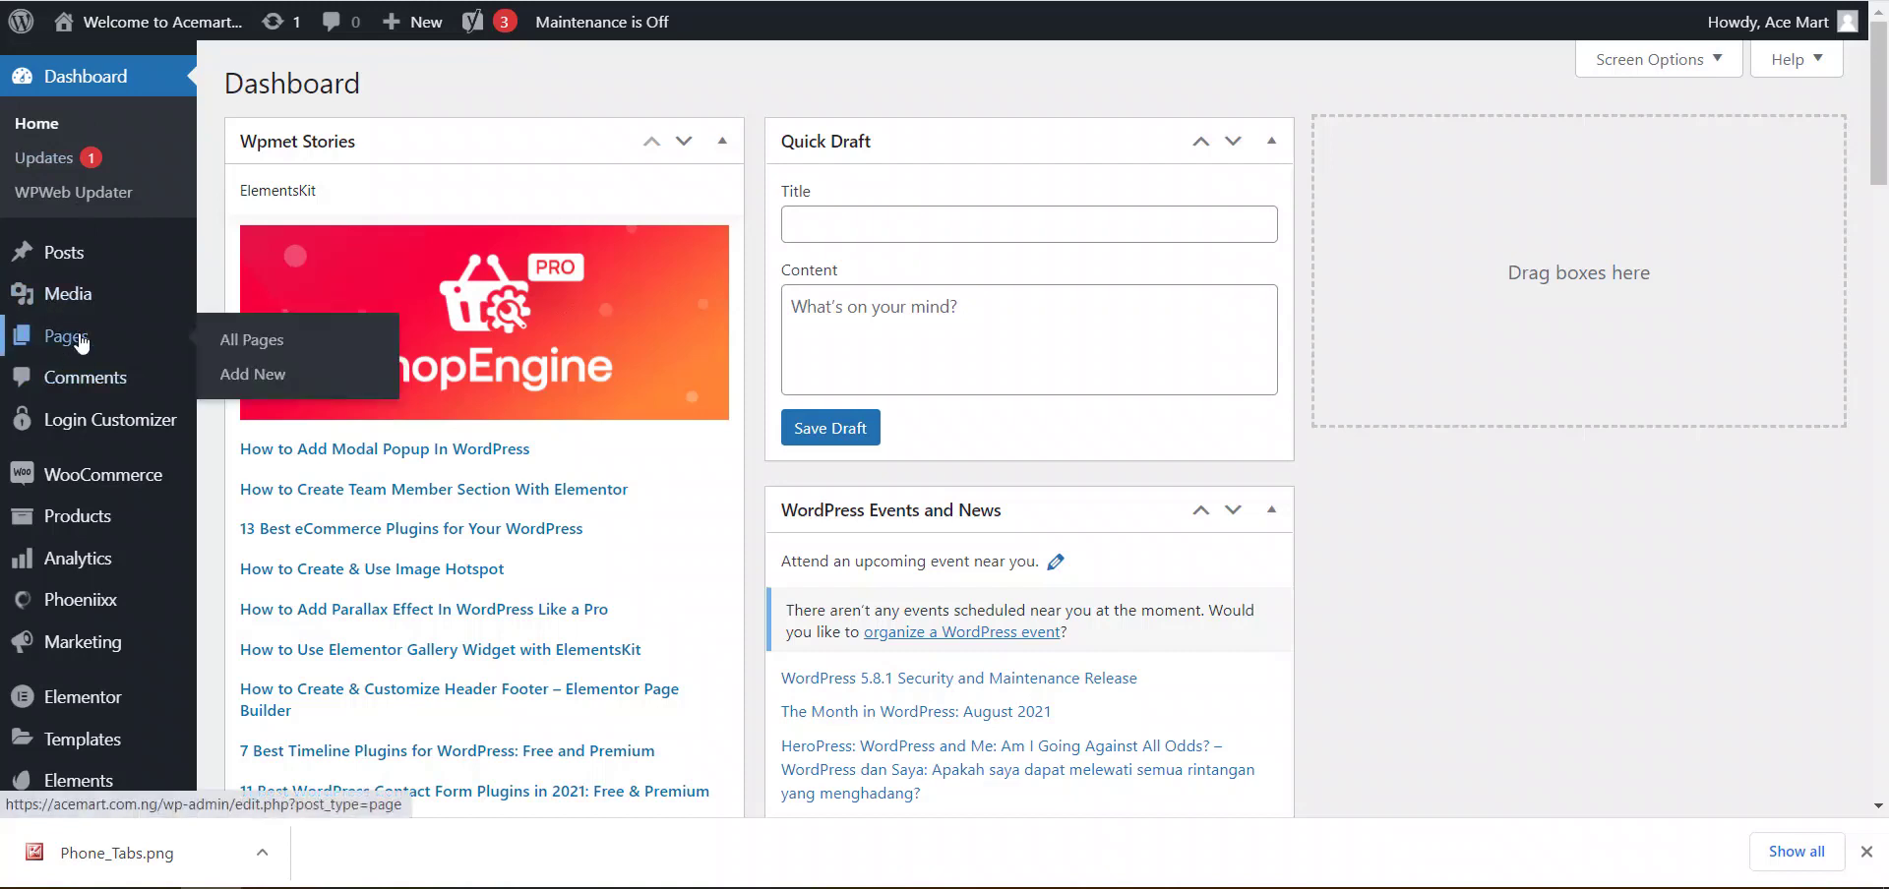
pyautogui.click(253, 344)
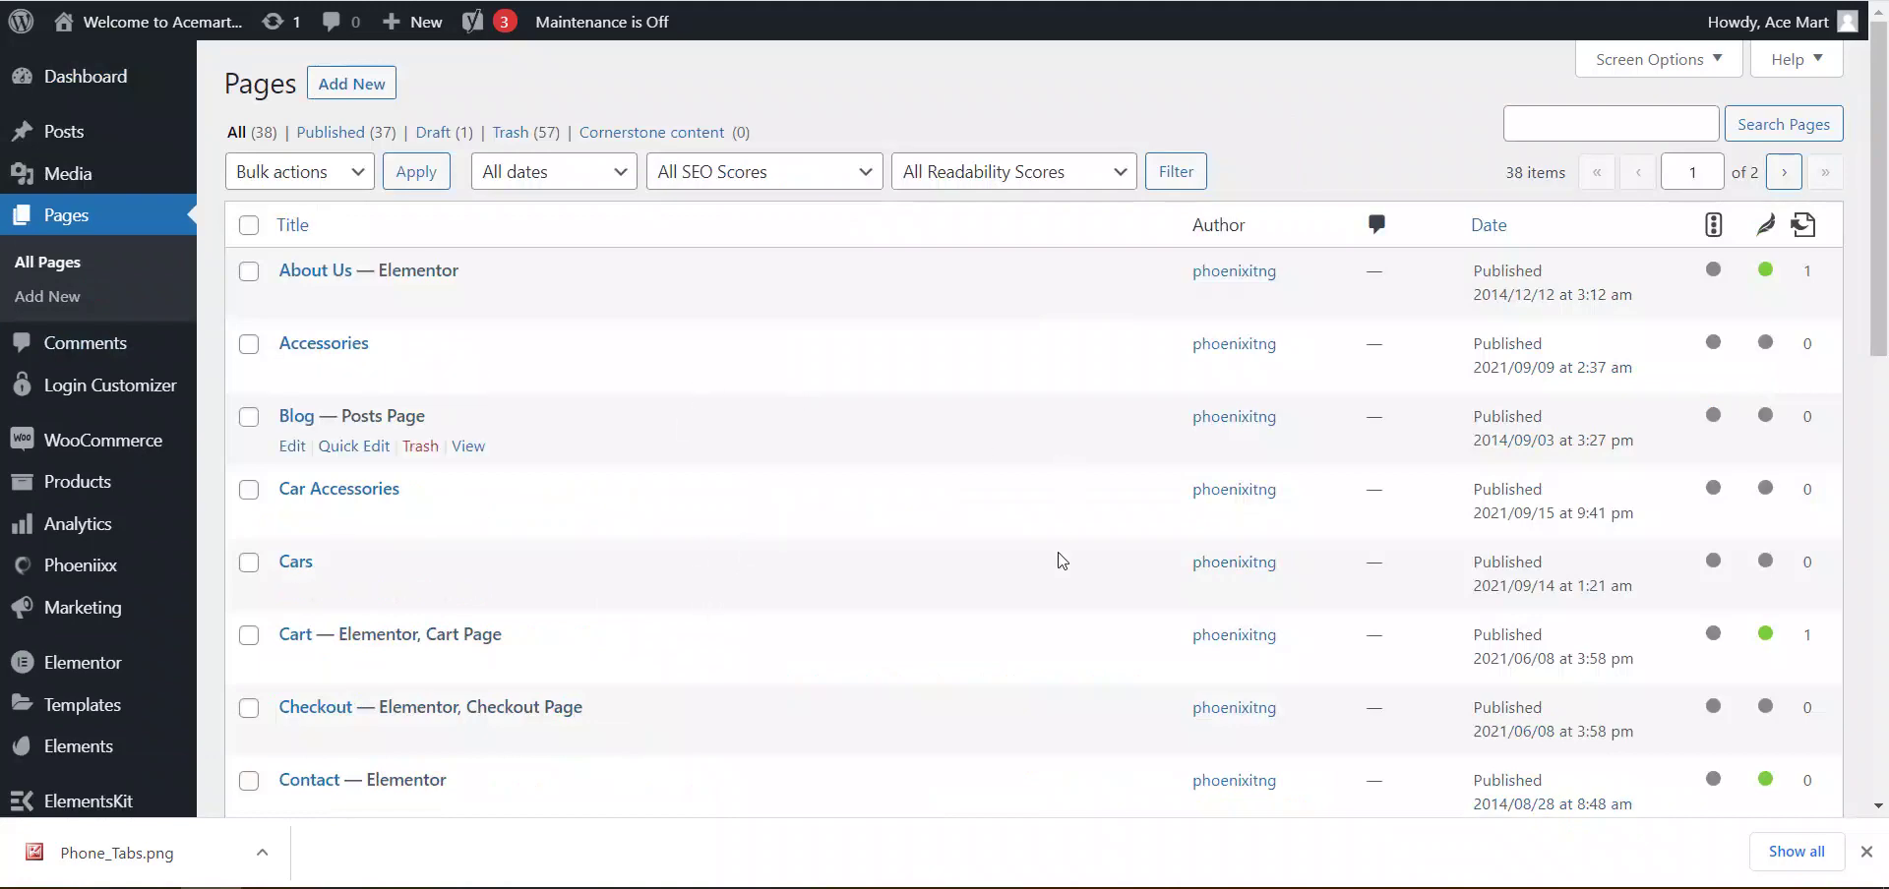
pyautogui.scroll(-10, 459, 280)
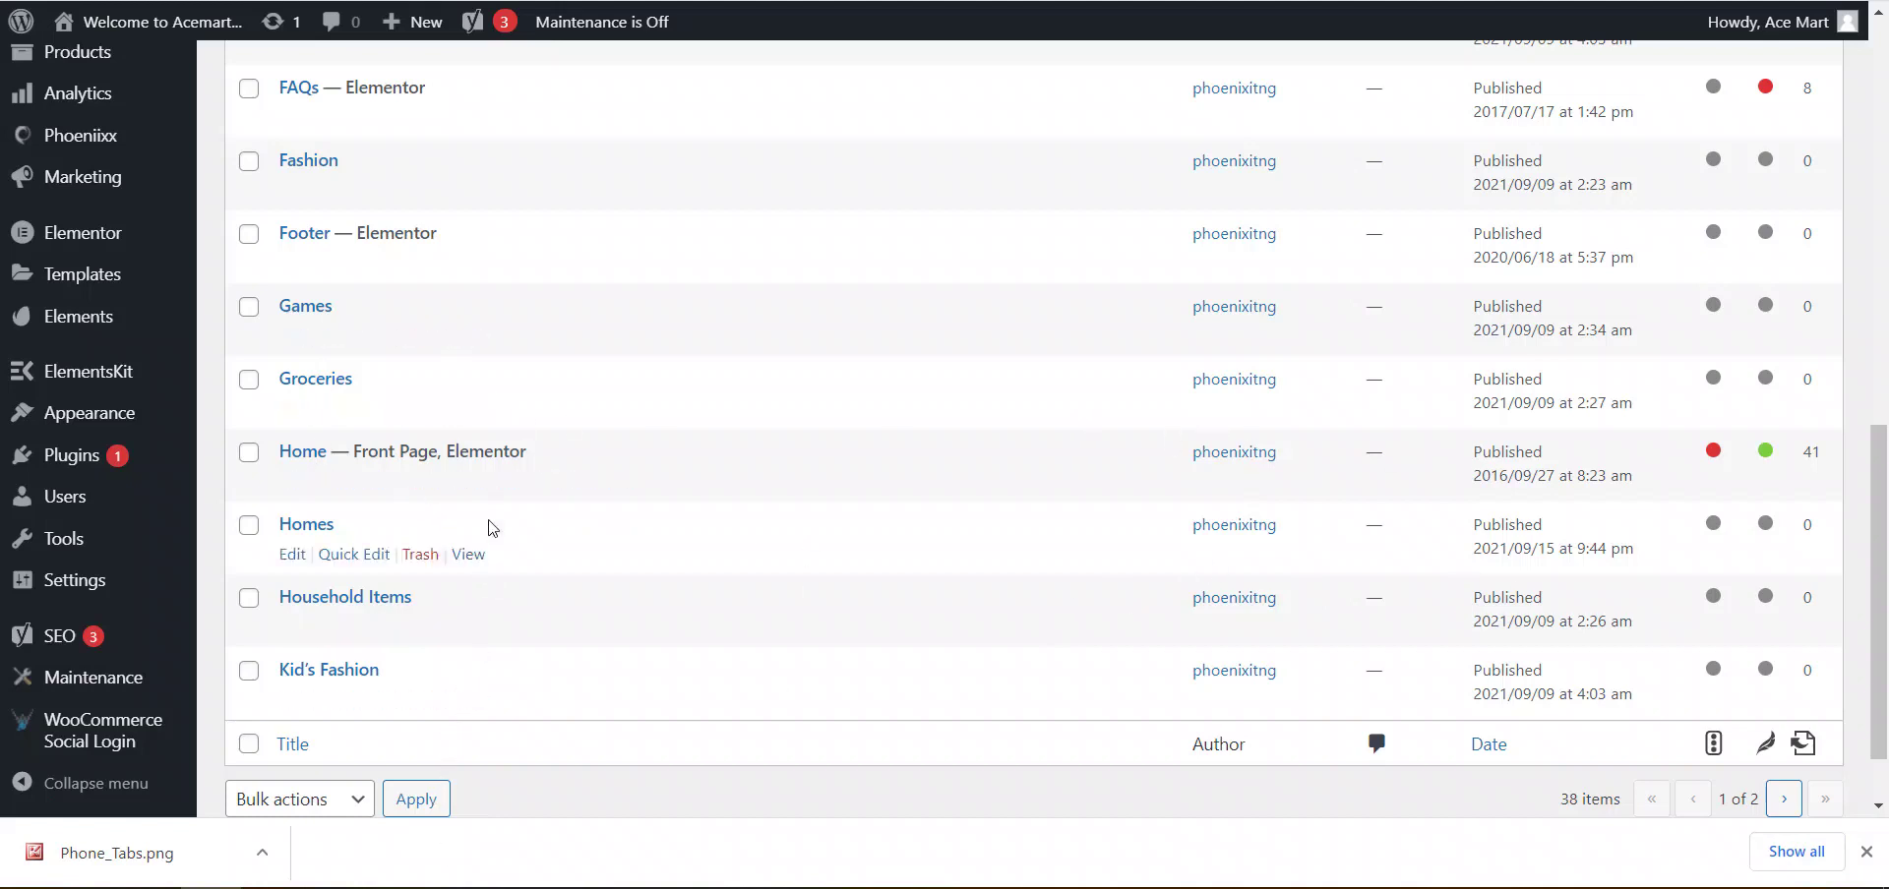
pyautogui.scroll(10, 492, 472)
pyautogui.scroll(-8, 485, 217)
# Step: Edit Home, close the welcome tour, launch Elementor and dismiss the Yoast notice
pyautogui.click(293, 485)
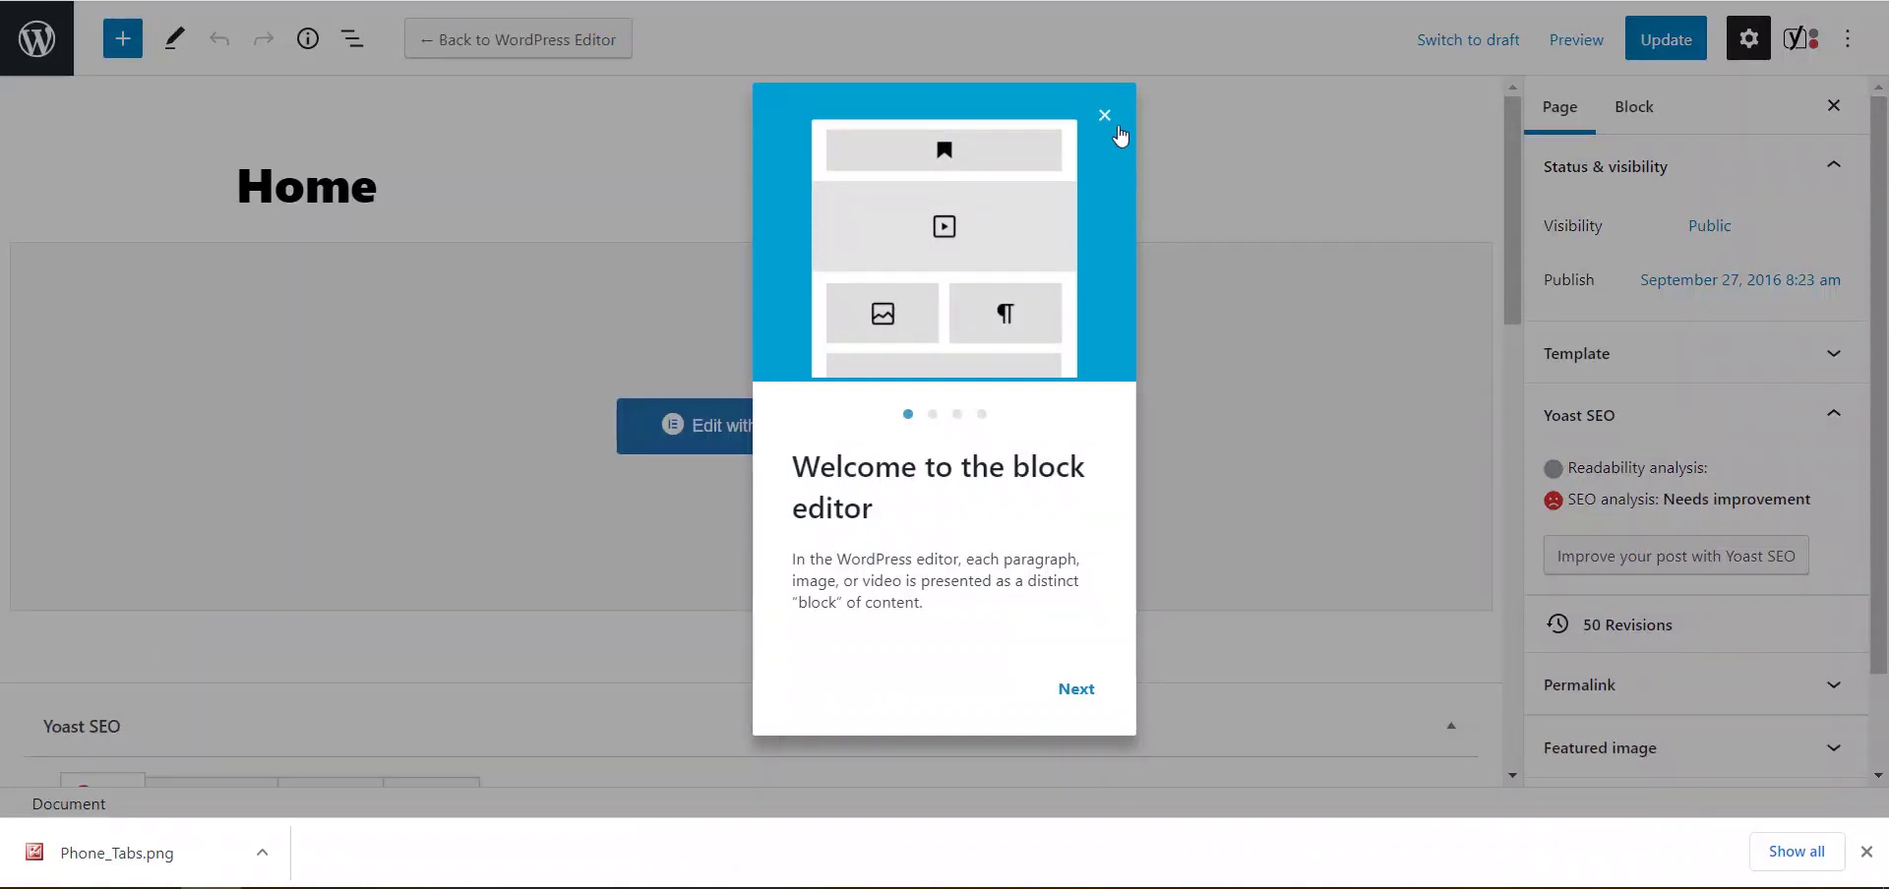
pyautogui.click(1118, 123)
pyautogui.scroll(-2, 688, 329)
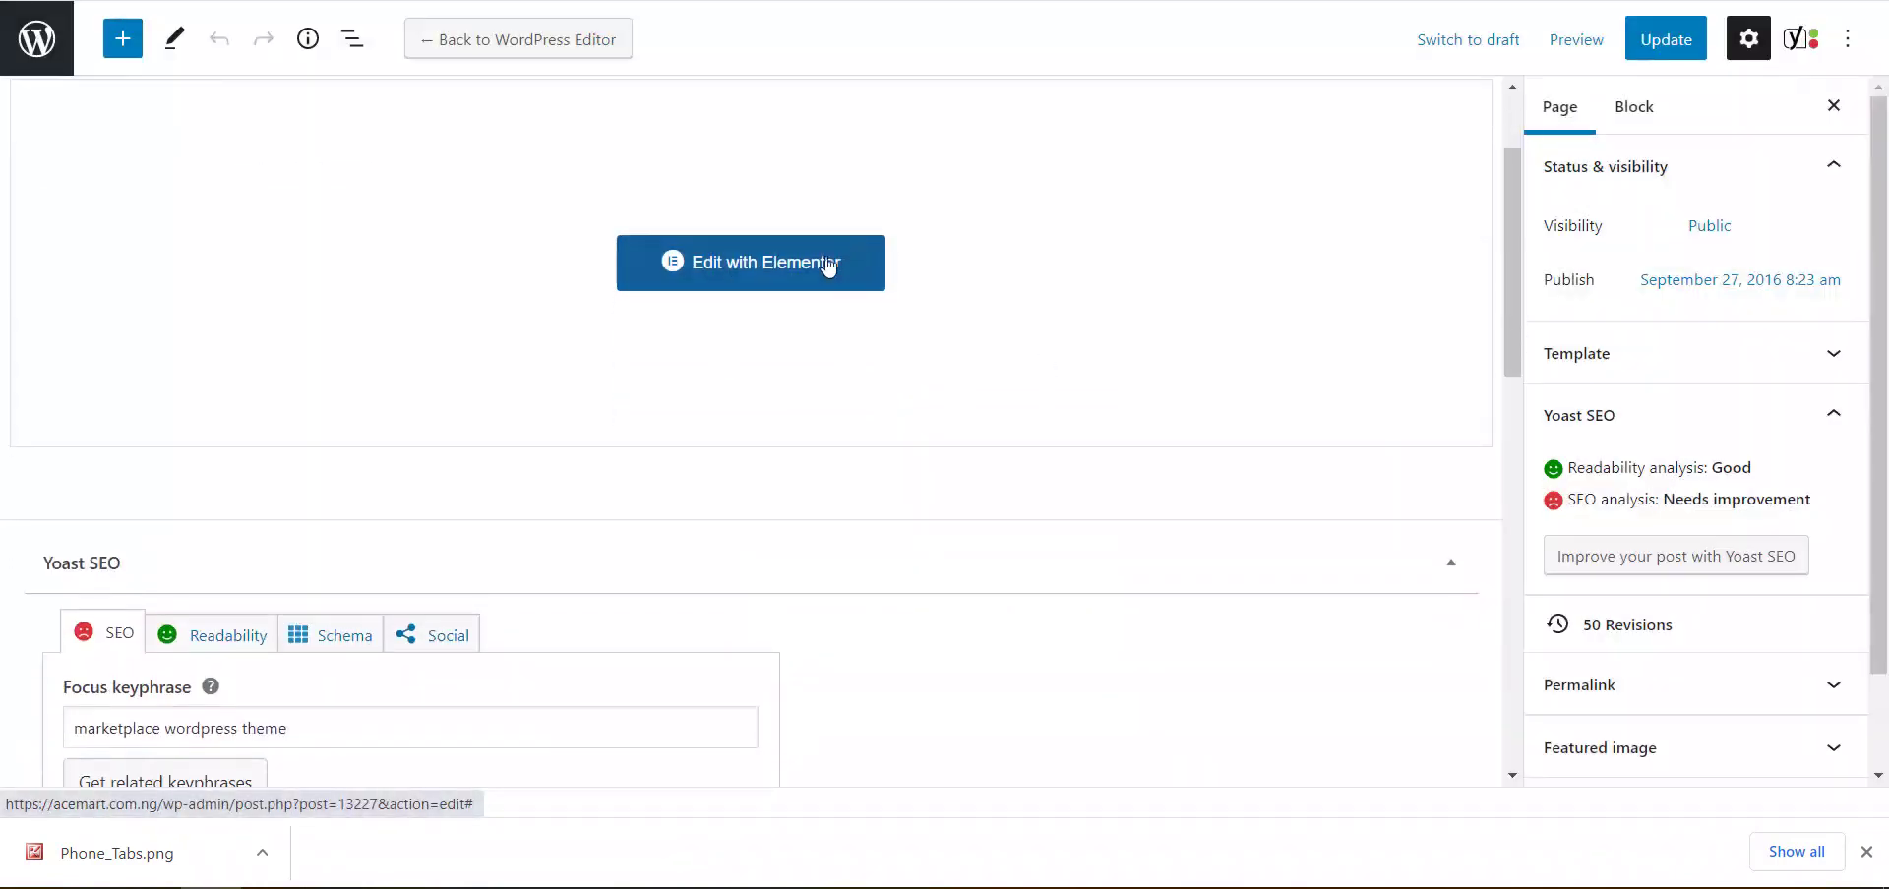
pyautogui.click(787, 265)
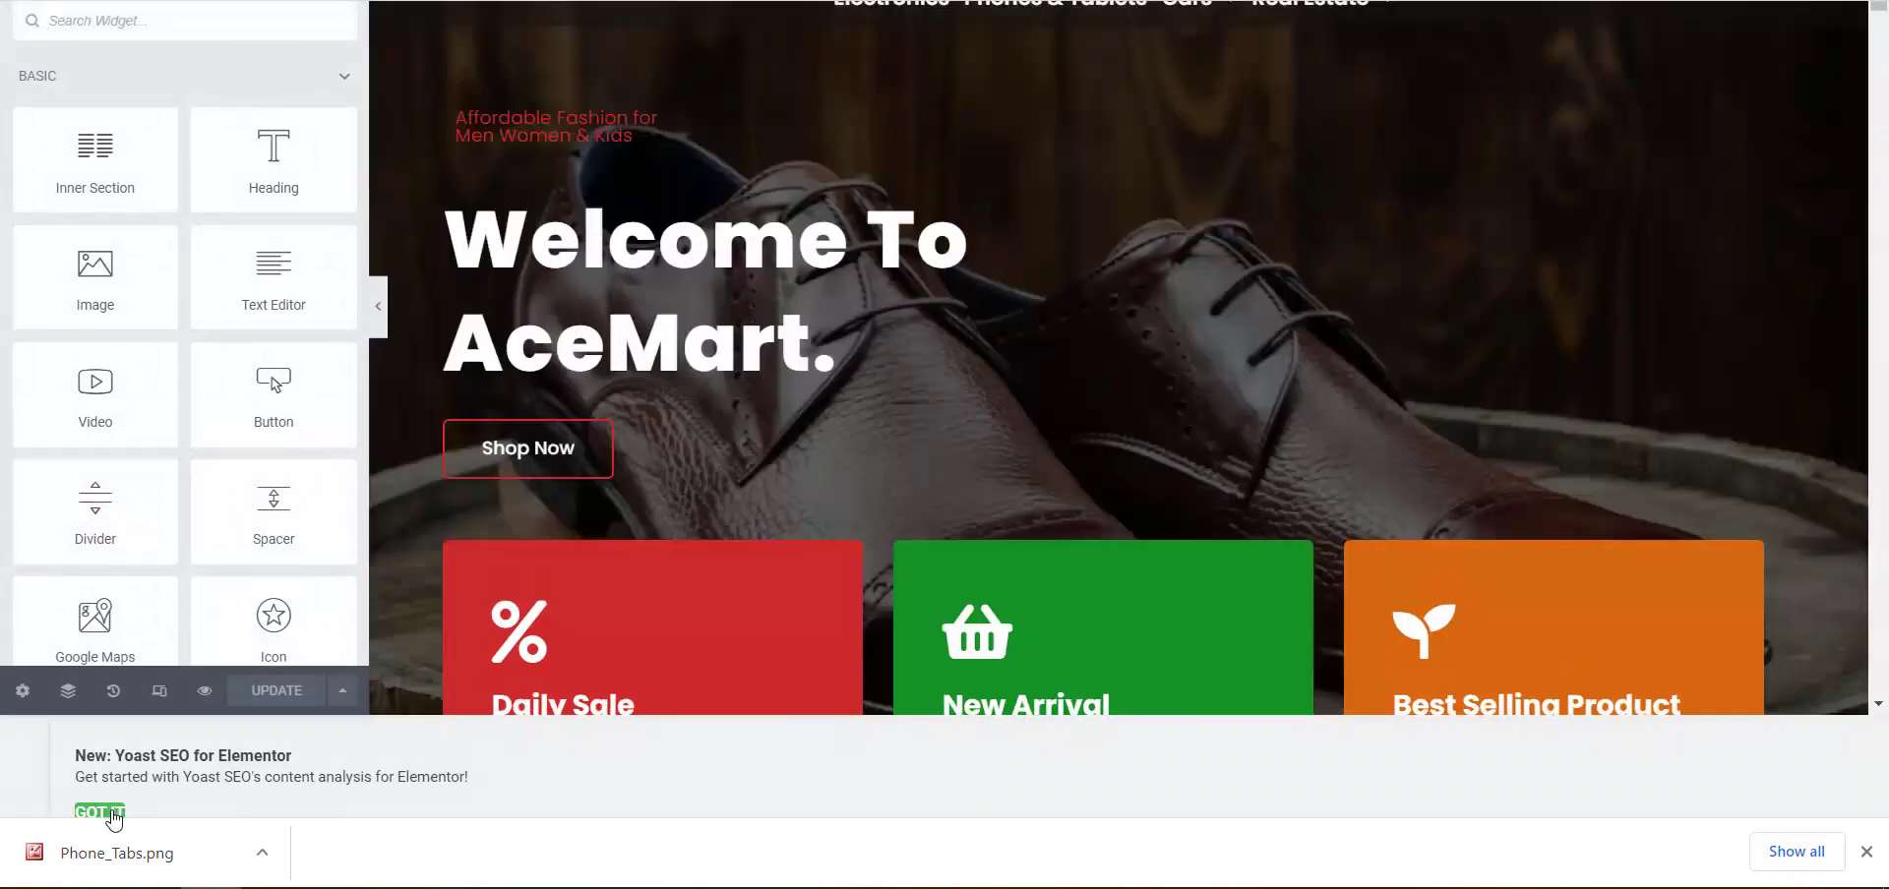
pyautogui.click(100, 812)
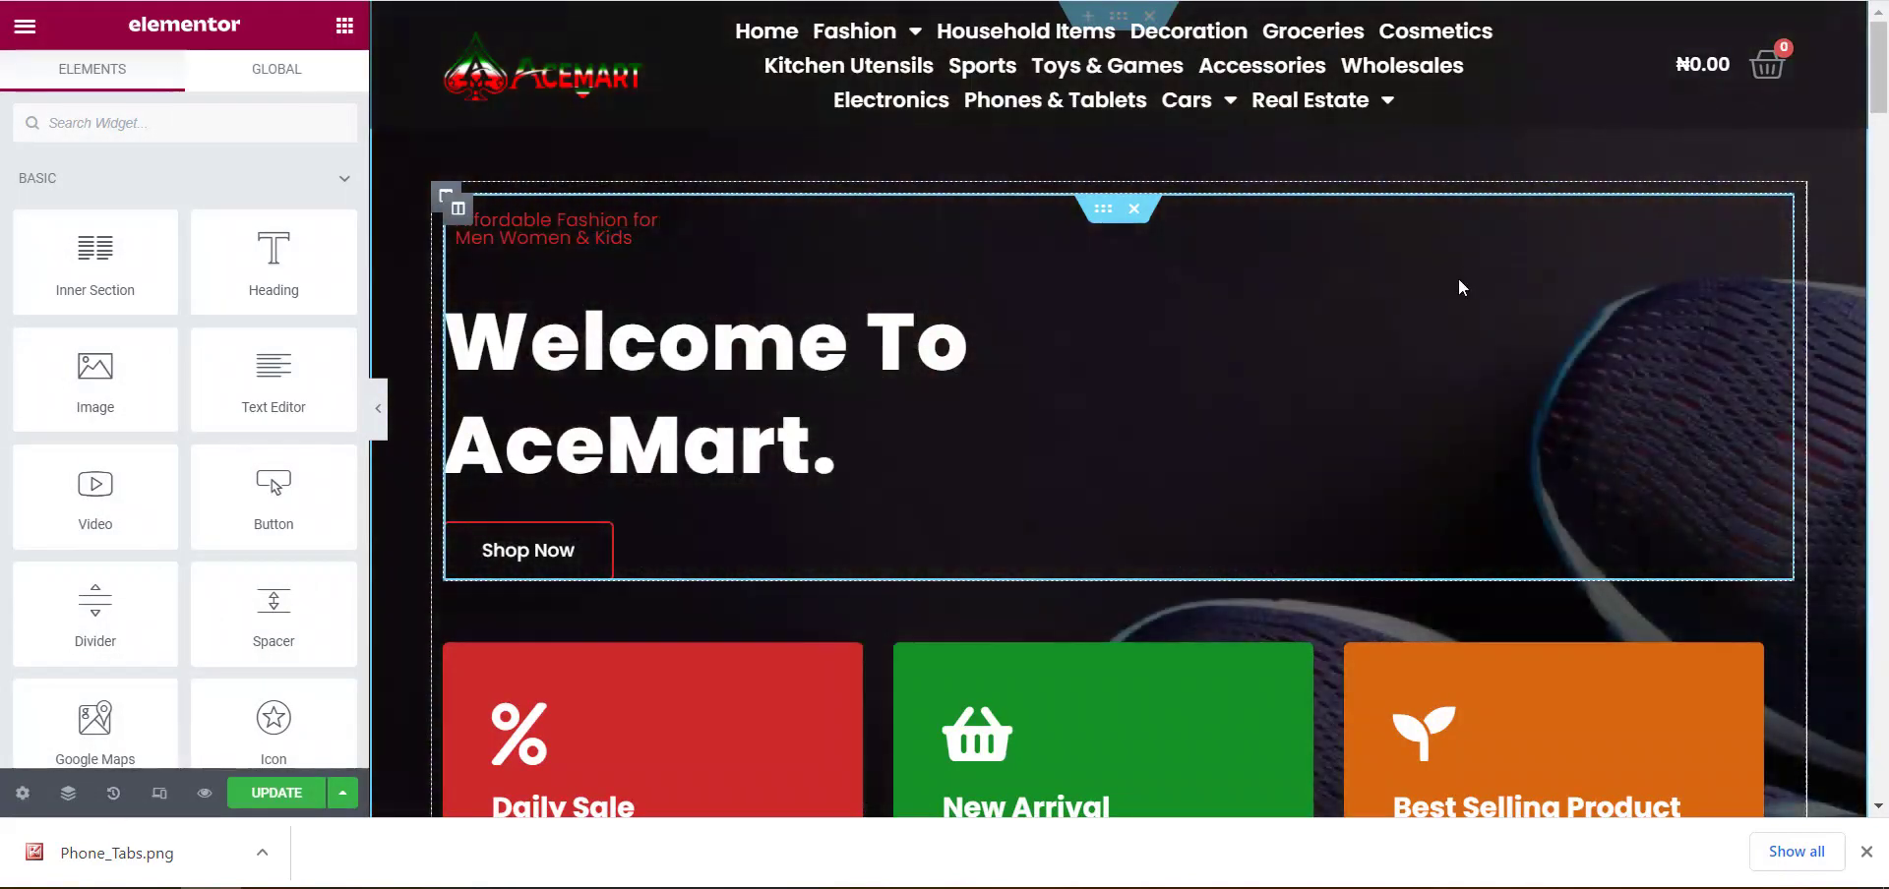
# Step: Change the hero heading Title to 'Welcome To AceMart Shopping Mall.', correcting the typos
pyautogui.scroll(-2, 1426, 359)
pyautogui.scroll(2, 1426, 359)
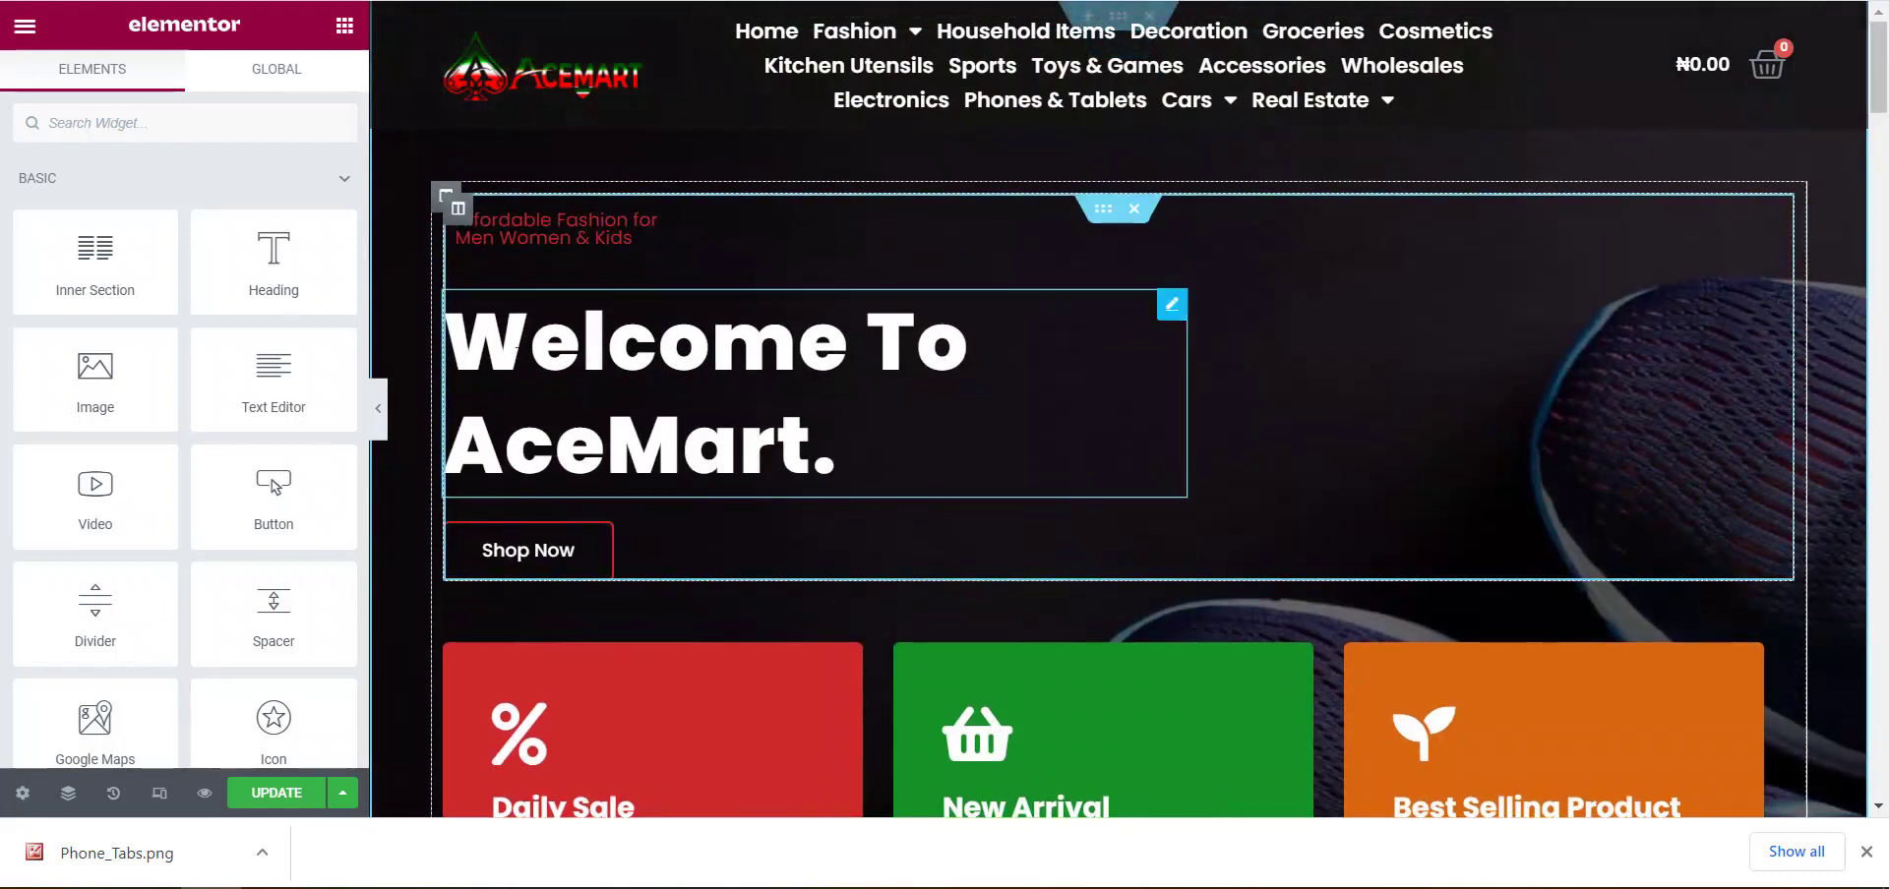
pyautogui.click(1172, 306)
pyautogui.click(149, 259)
pyautogui.press('BackSpace')
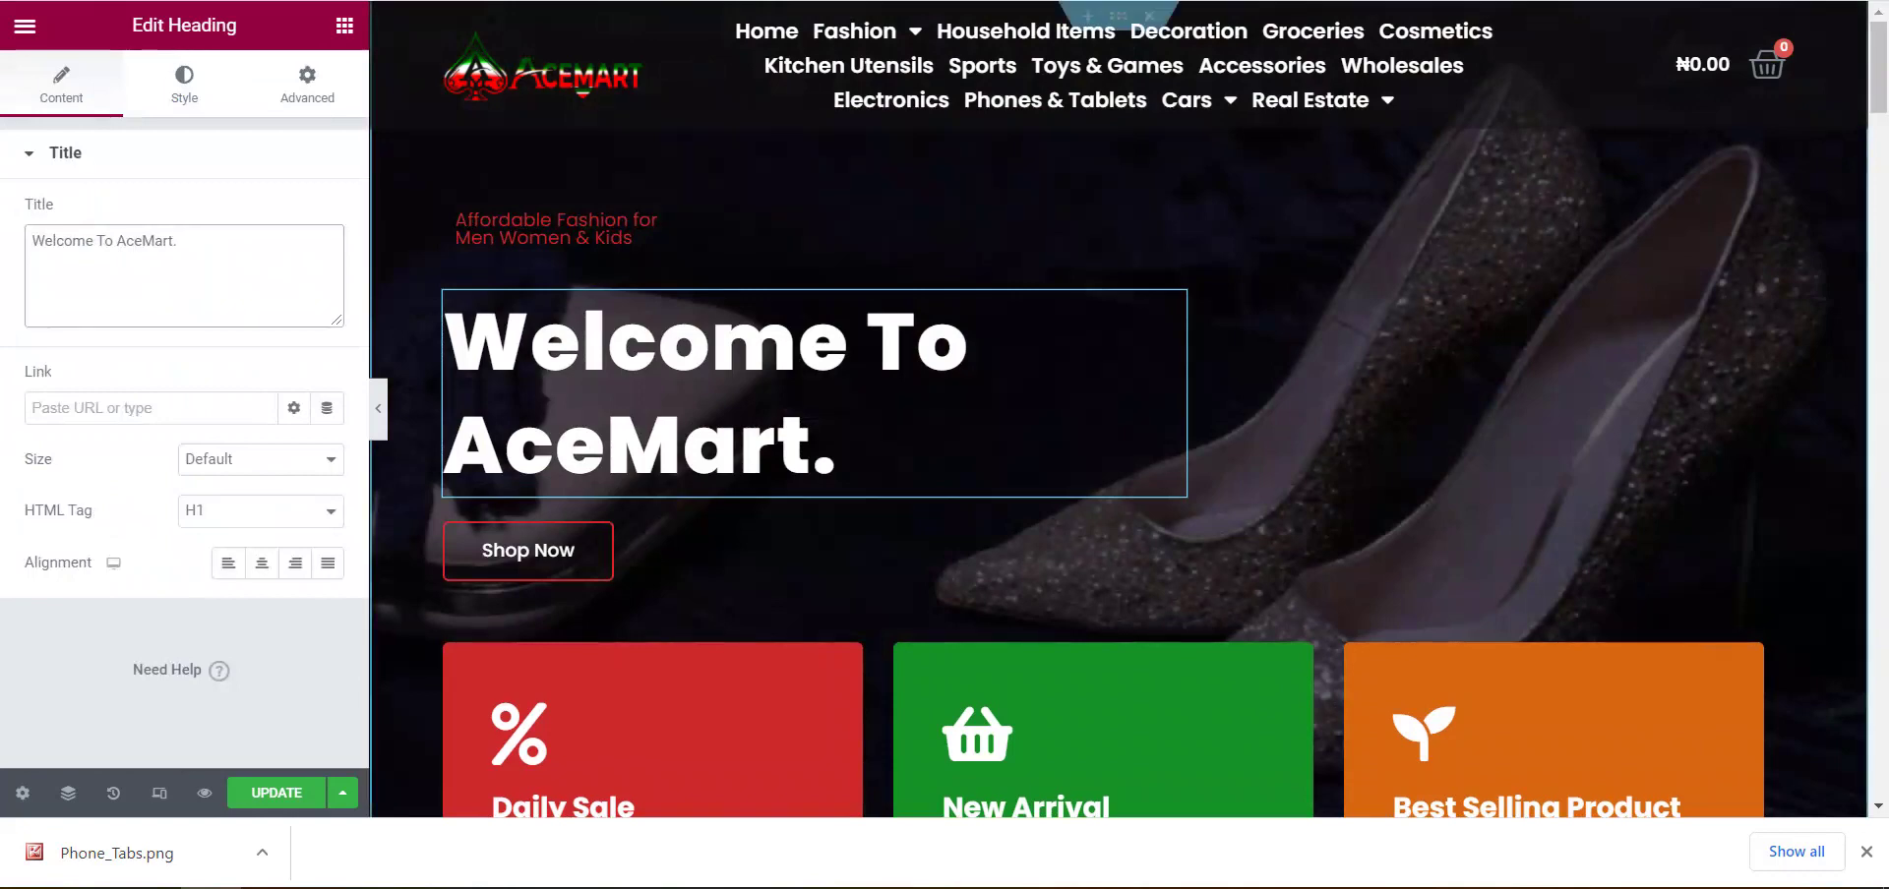
pyautogui.write('Shippin gMall')
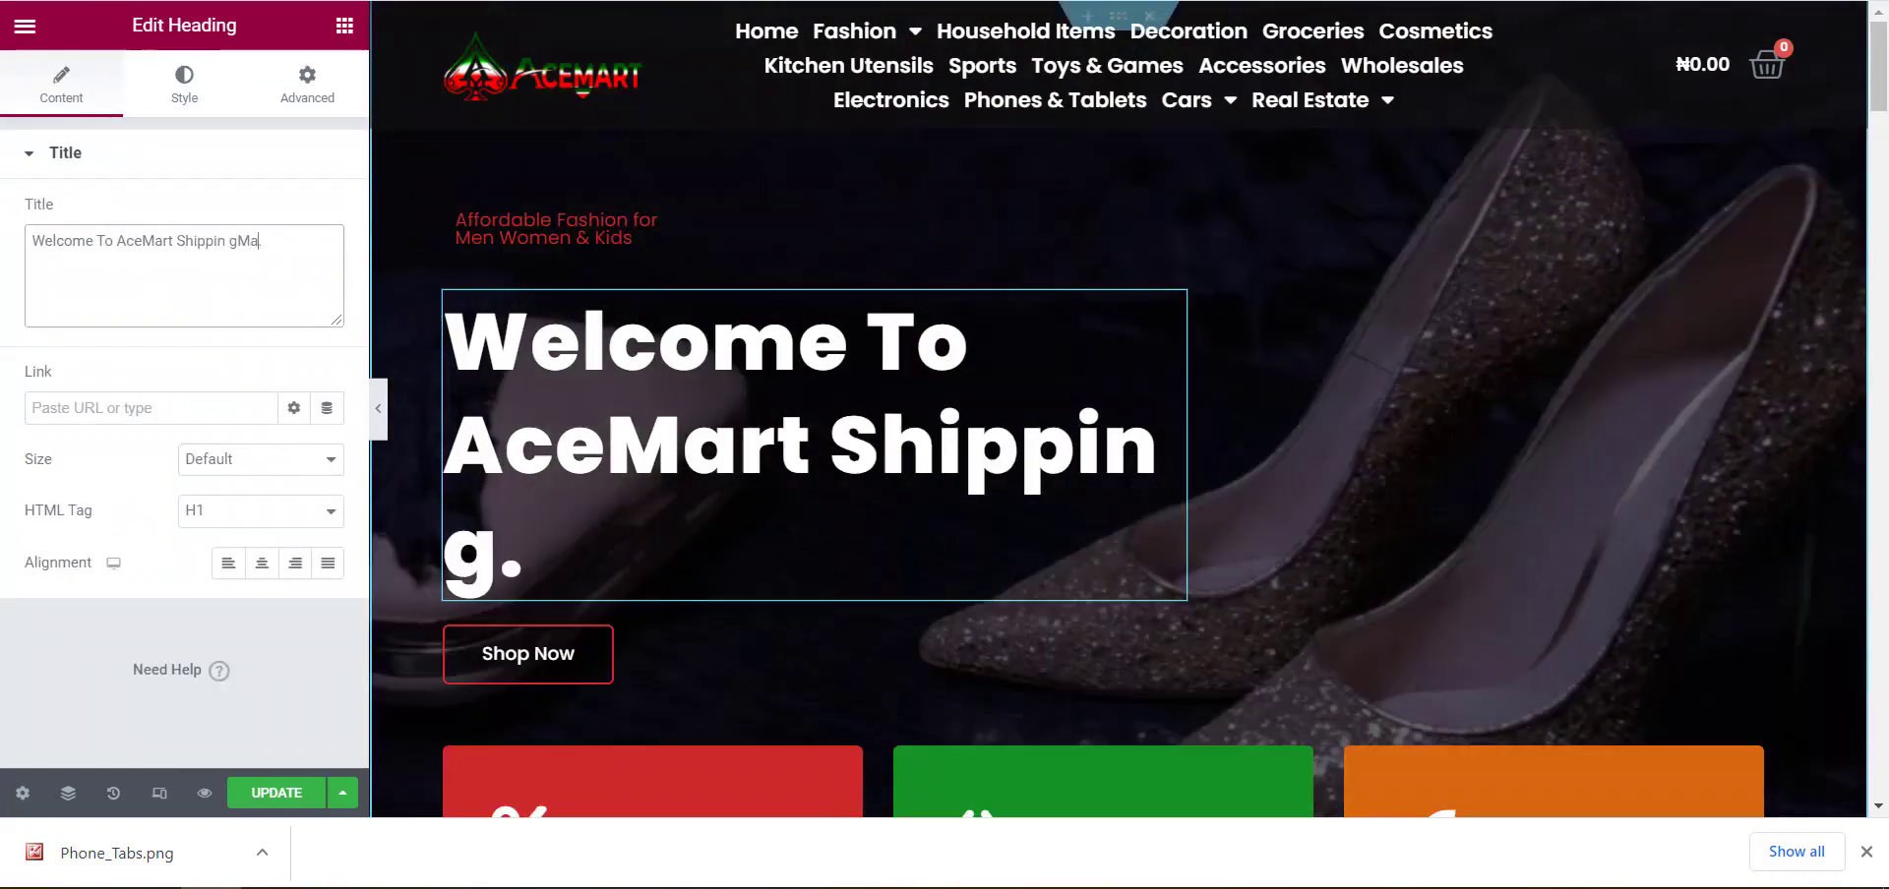
pyautogui.click(238, 240)
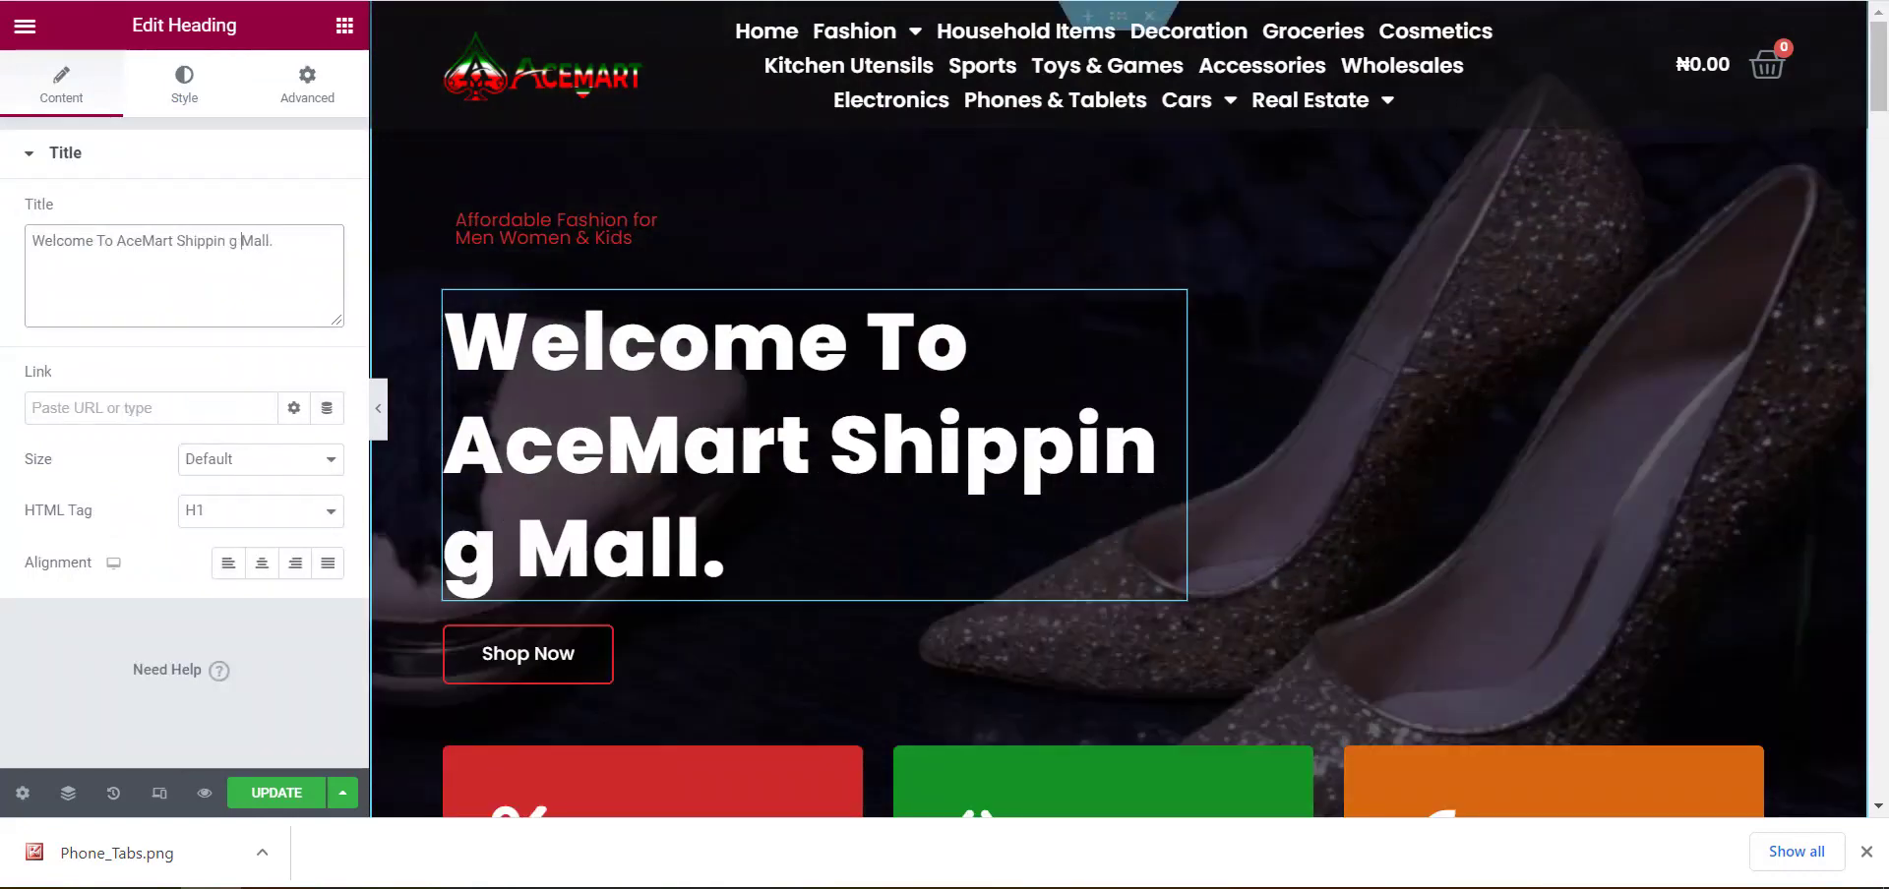
pyautogui.press('BackSpace')
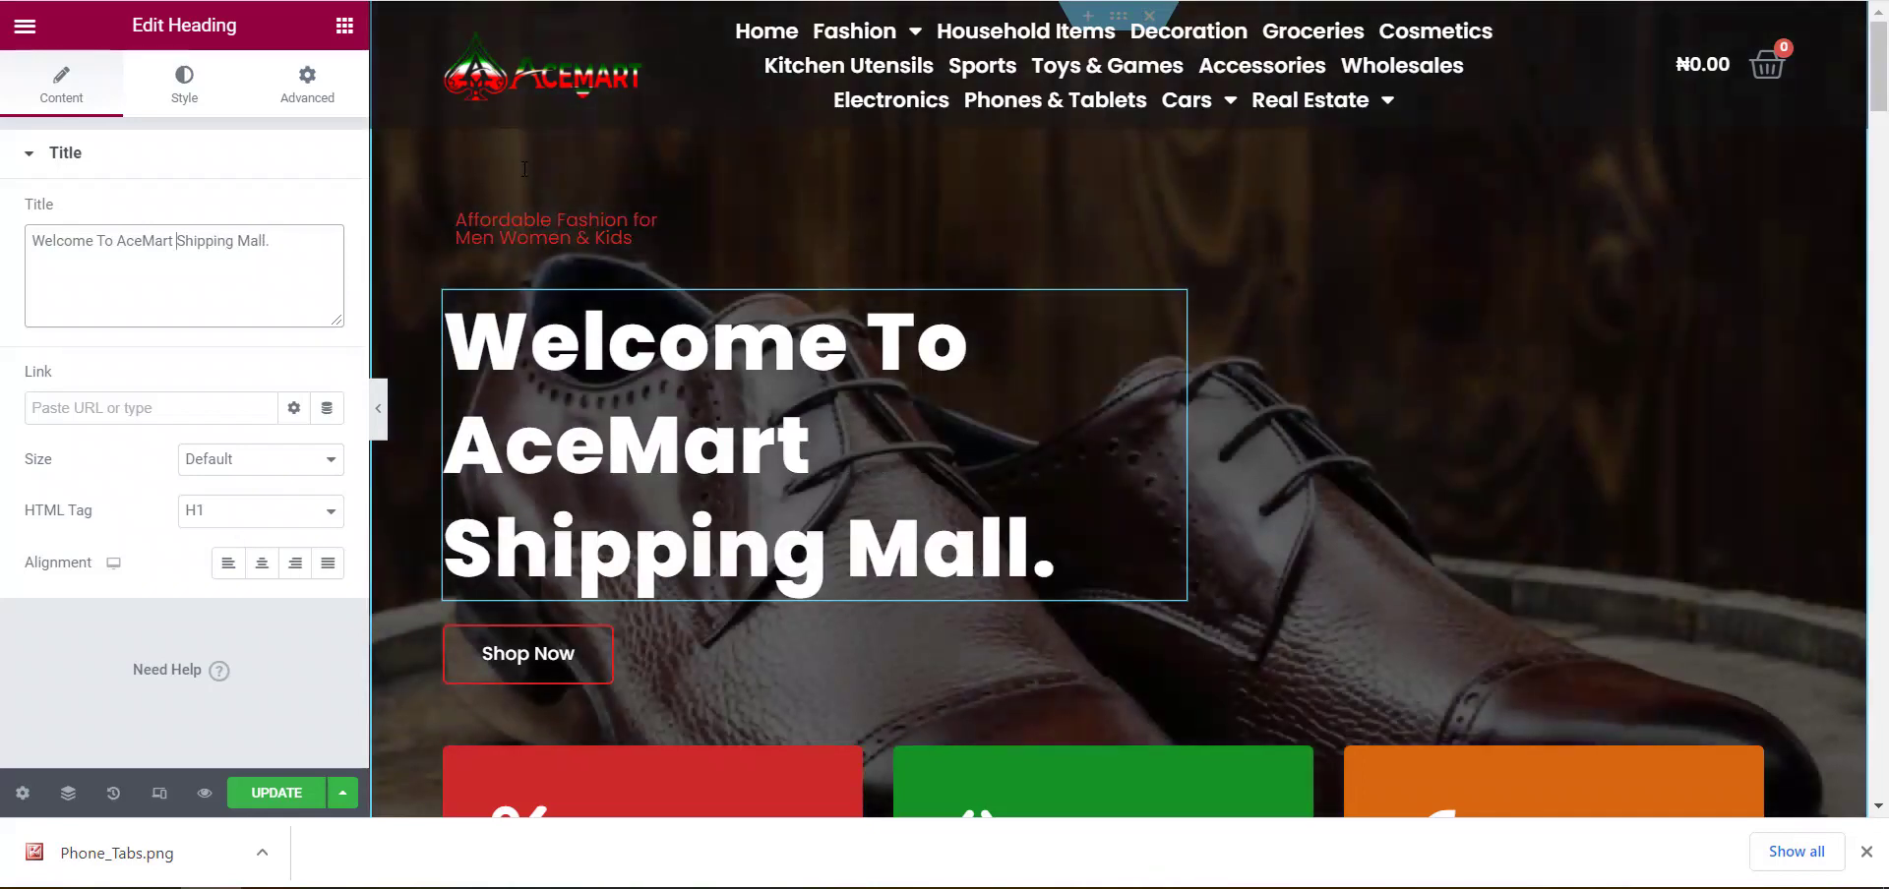
pyautogui.press('BackSpace')
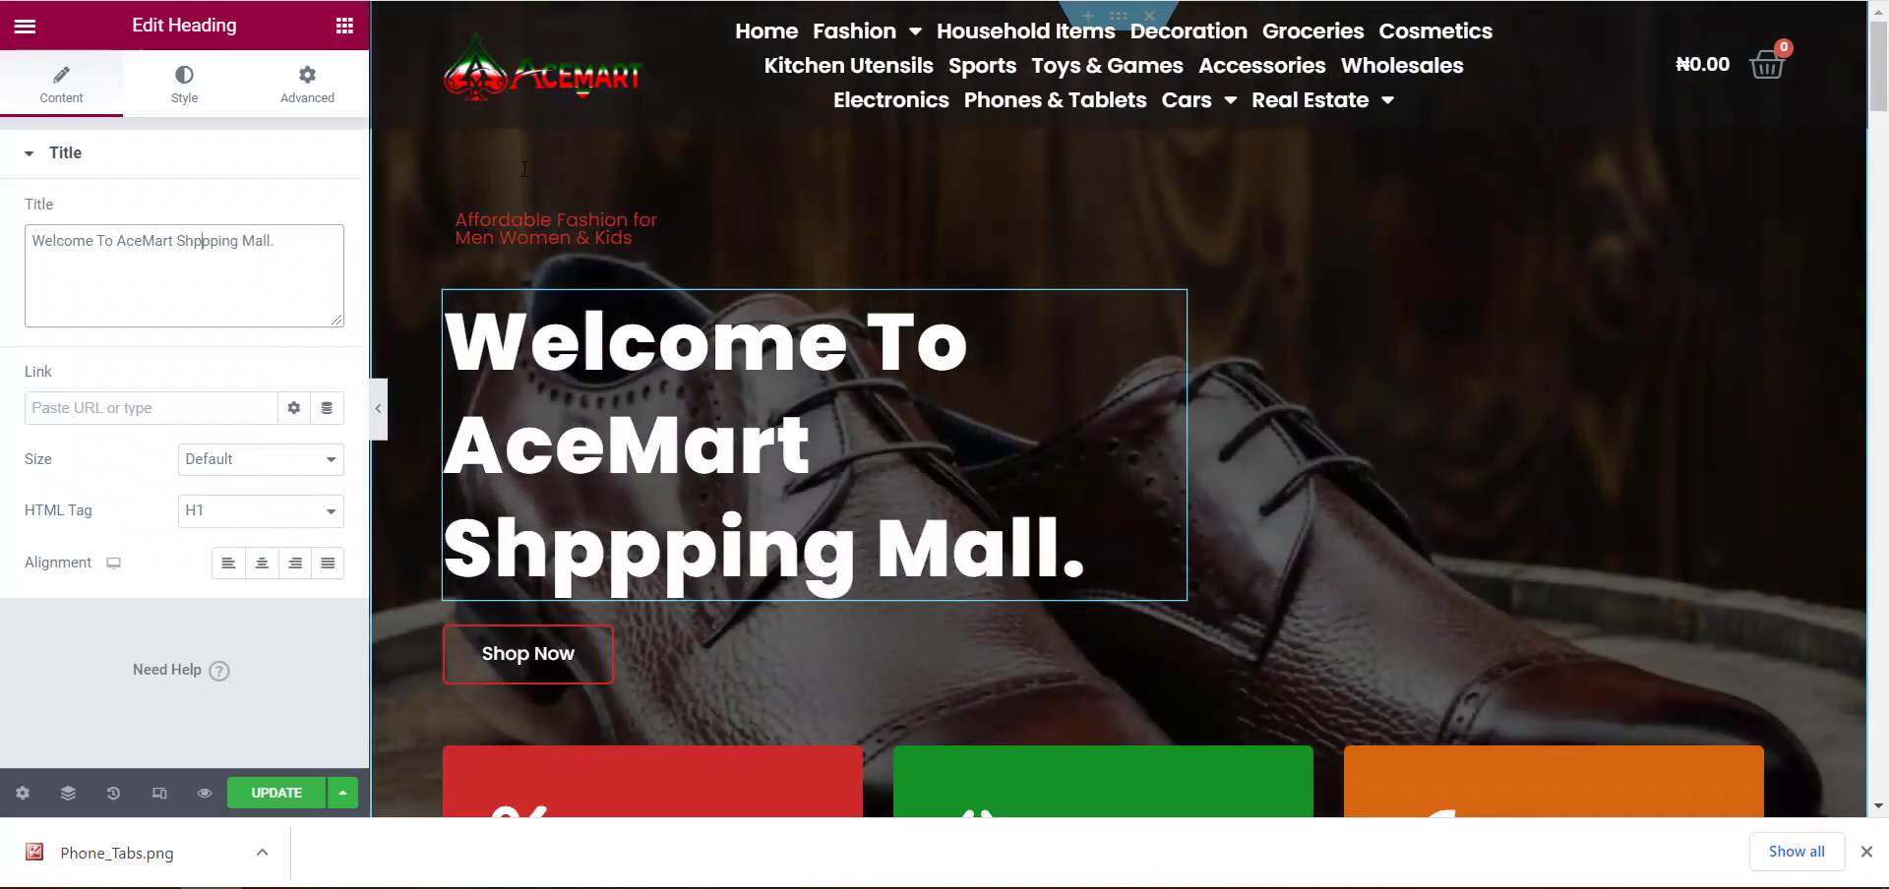
pyautogui.write('o')
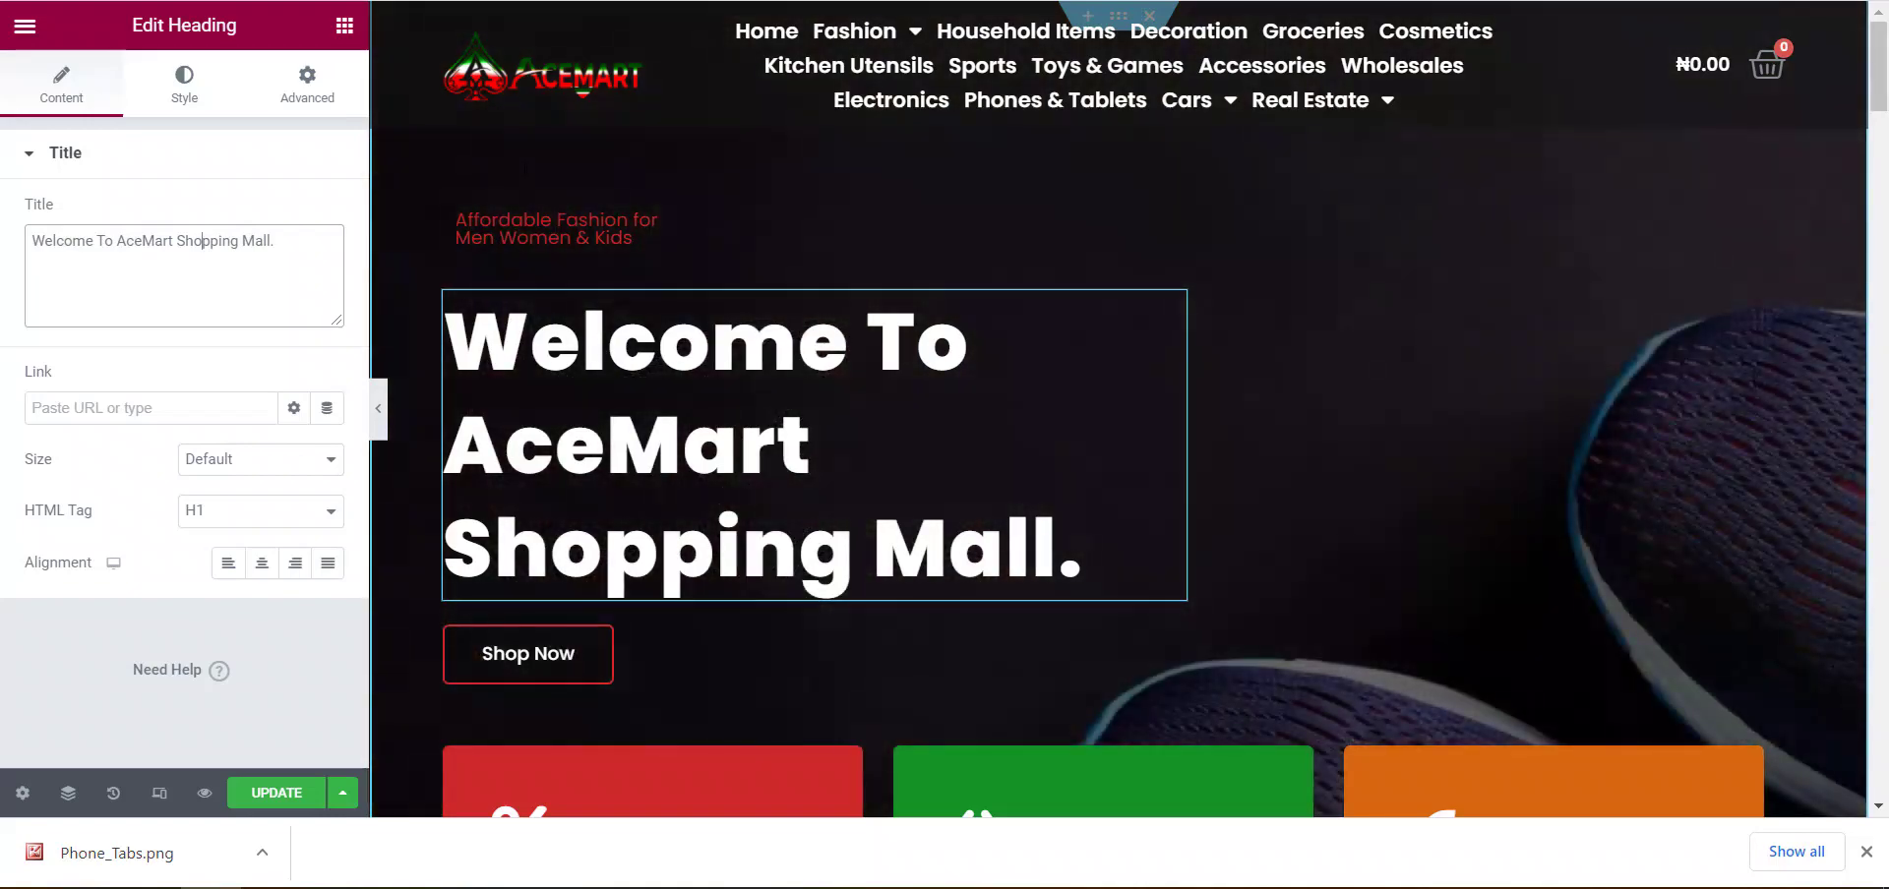
pyautogui.scroll(-15, 1397, 442)
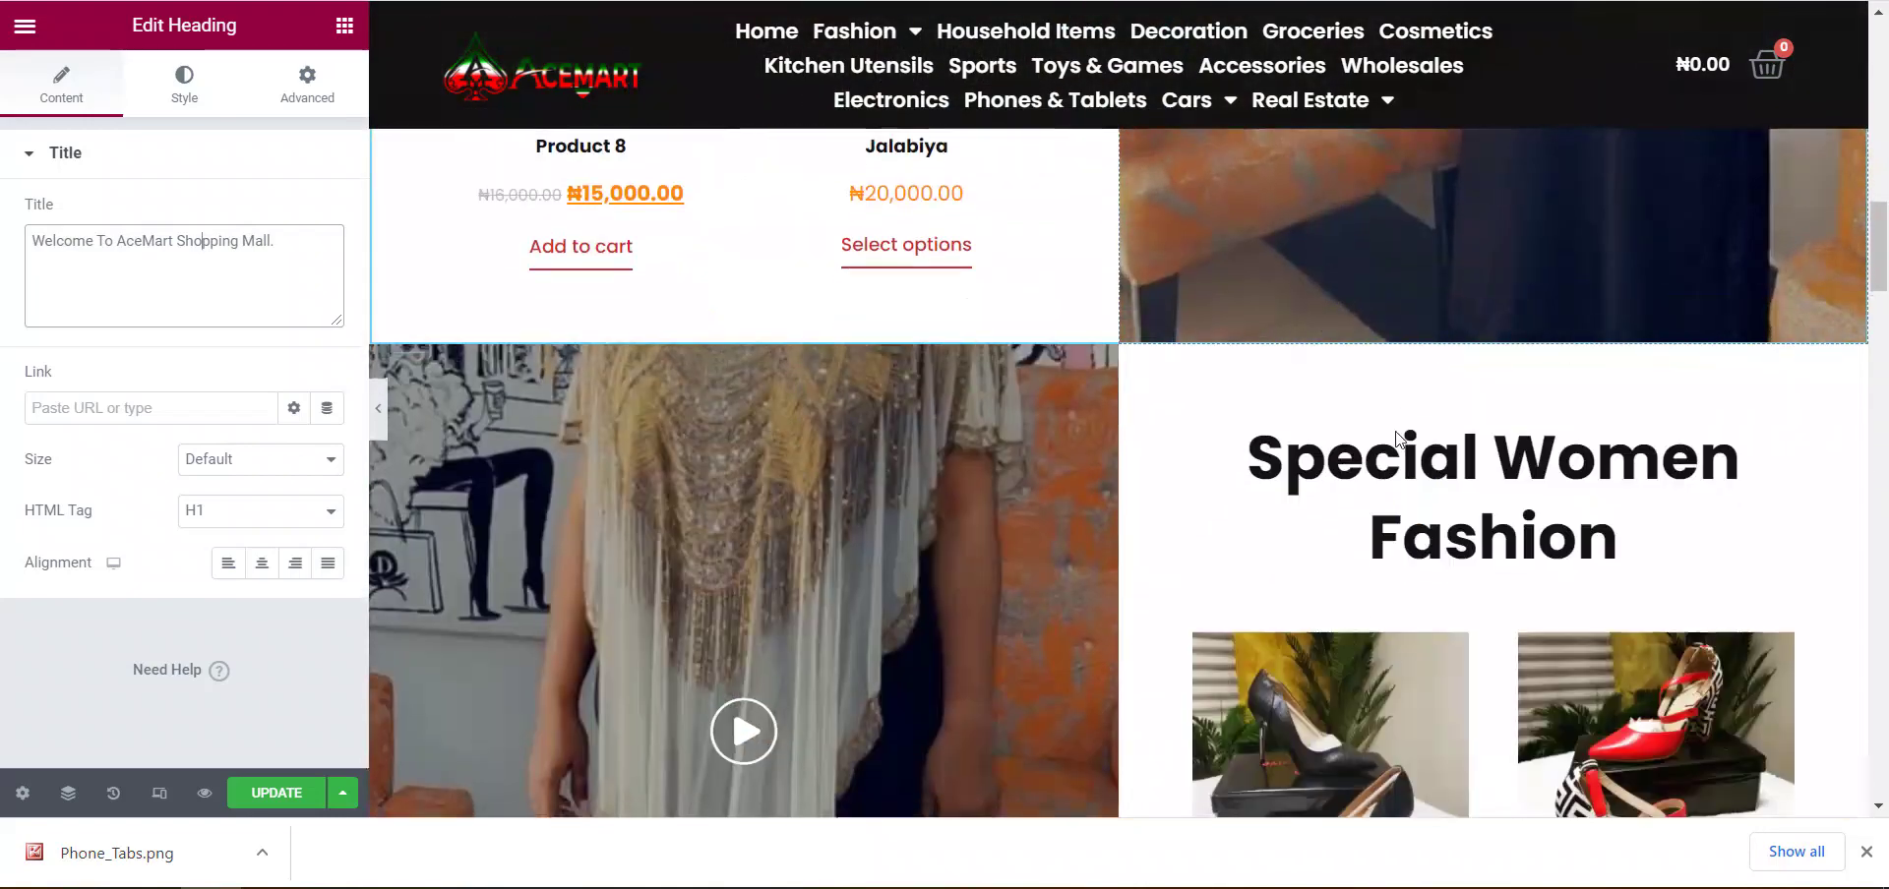
pyautogui.scroll(-12, 1400, 438)
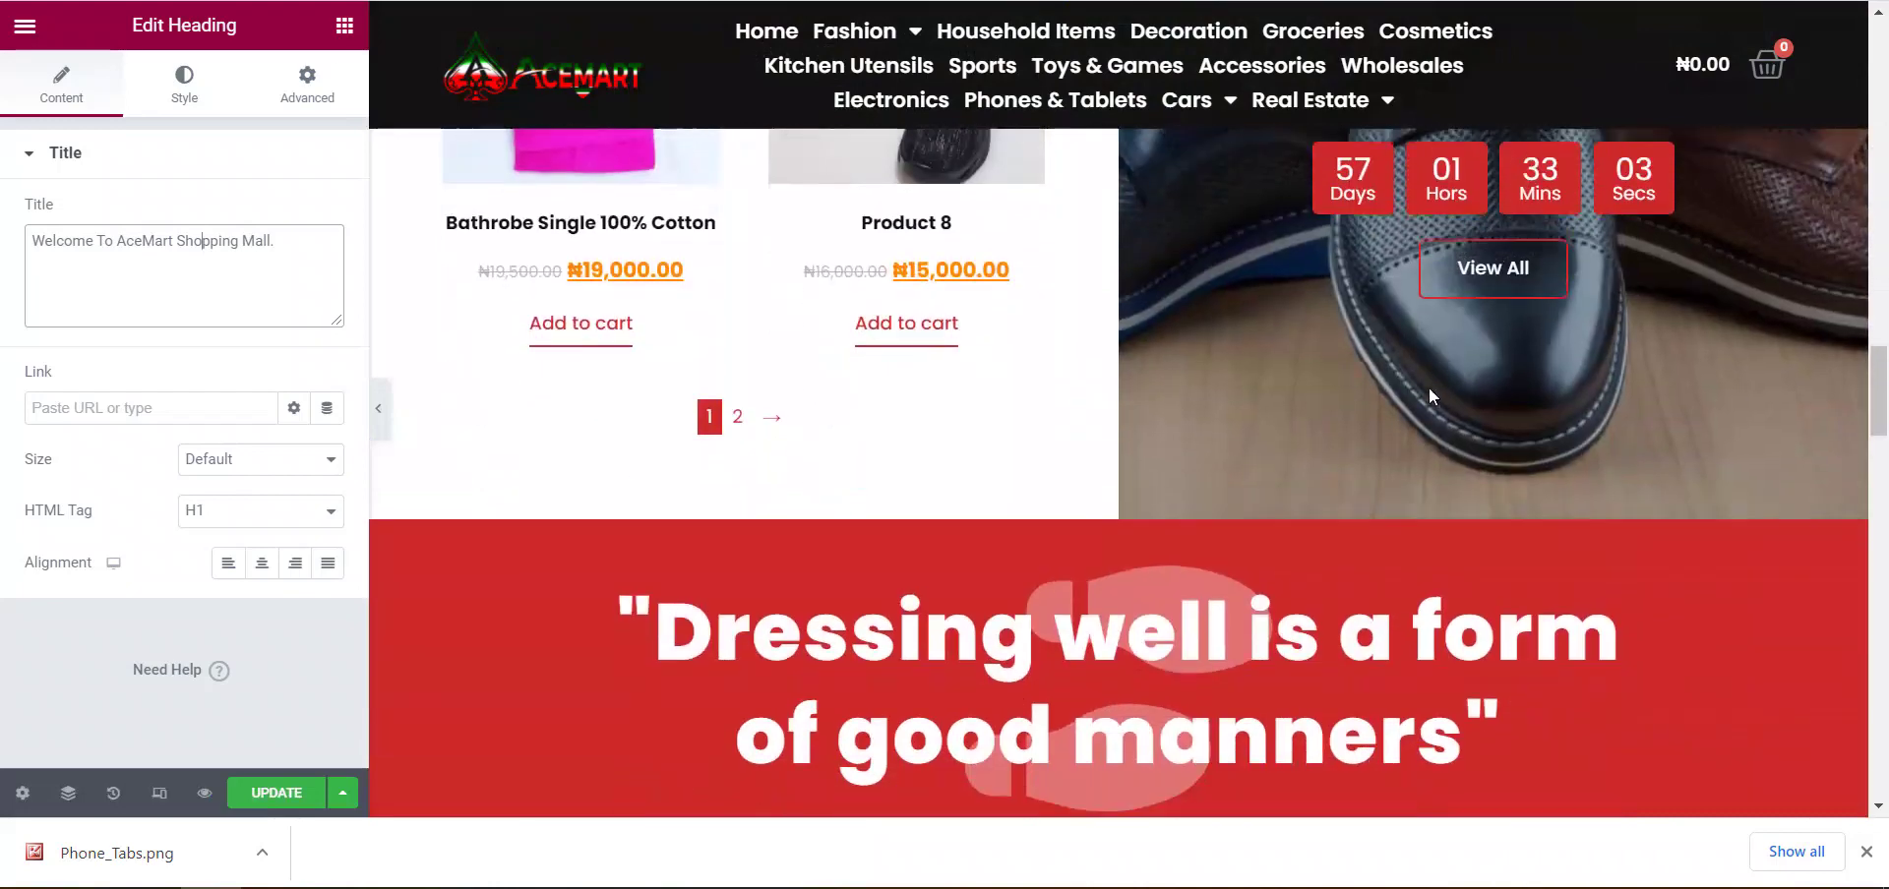
pyautogui.scroll(7, 1428, 388)
pyautogui.scroll(-4, 1820, 638)
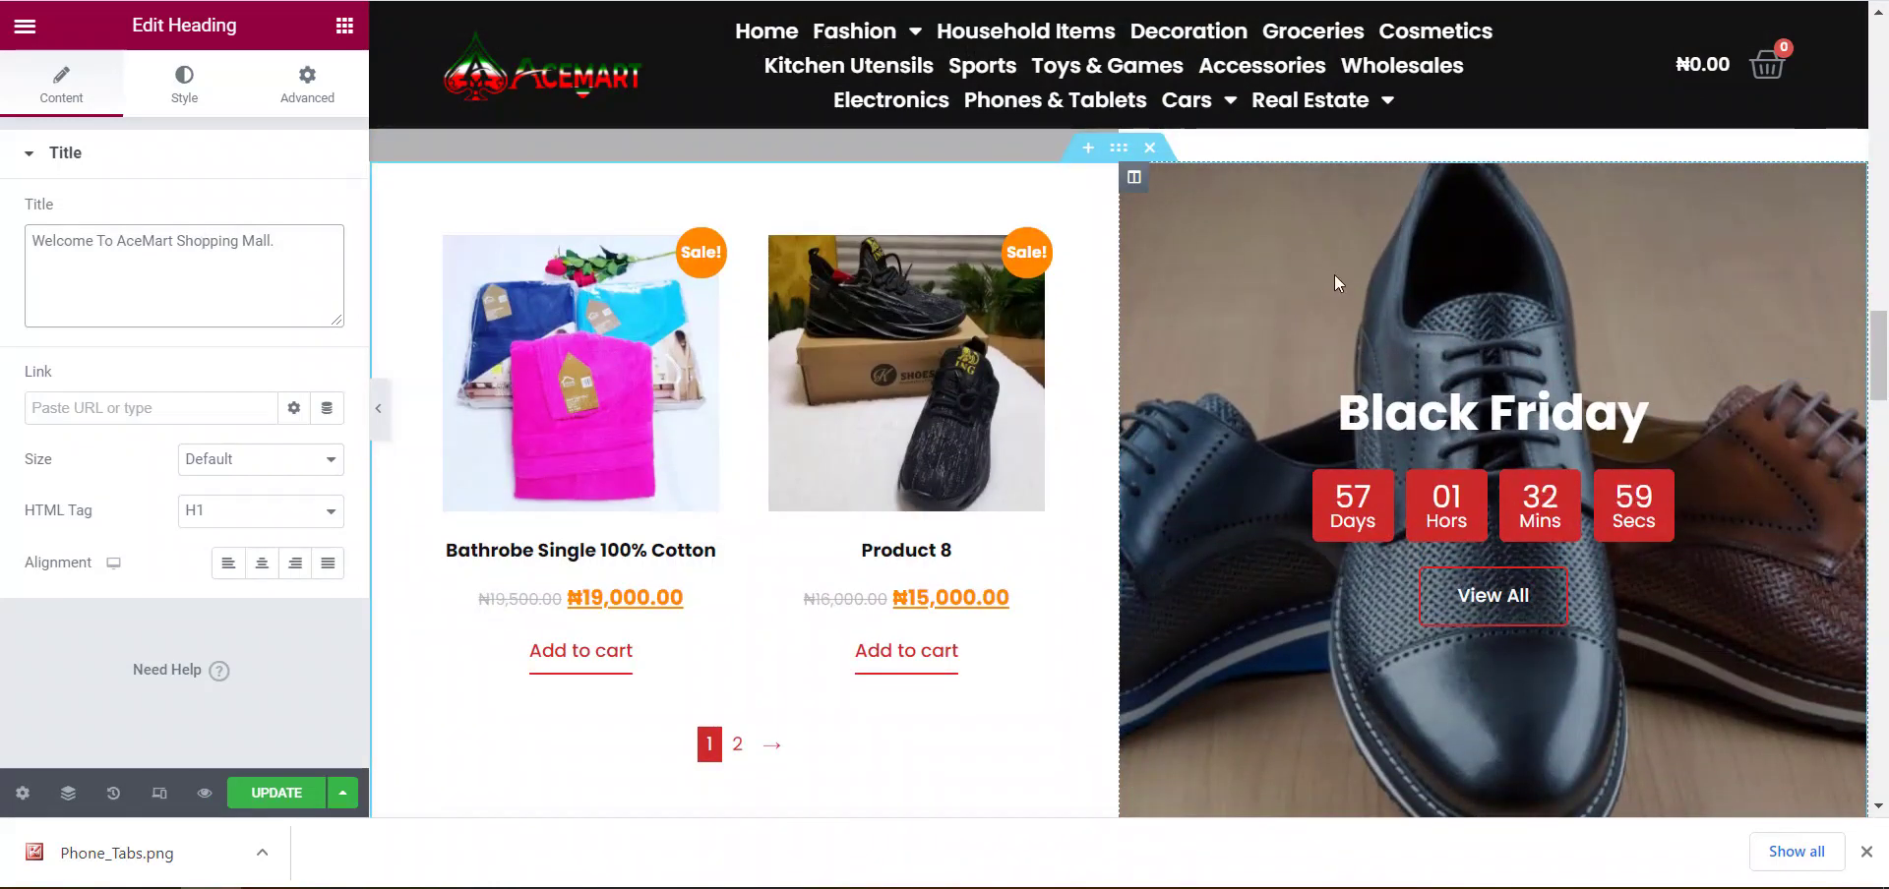
# Step: Set the Black Friday column's Style background image to IMG-20210913-WA0016.jpg
pyautogui.click(1134, 179)
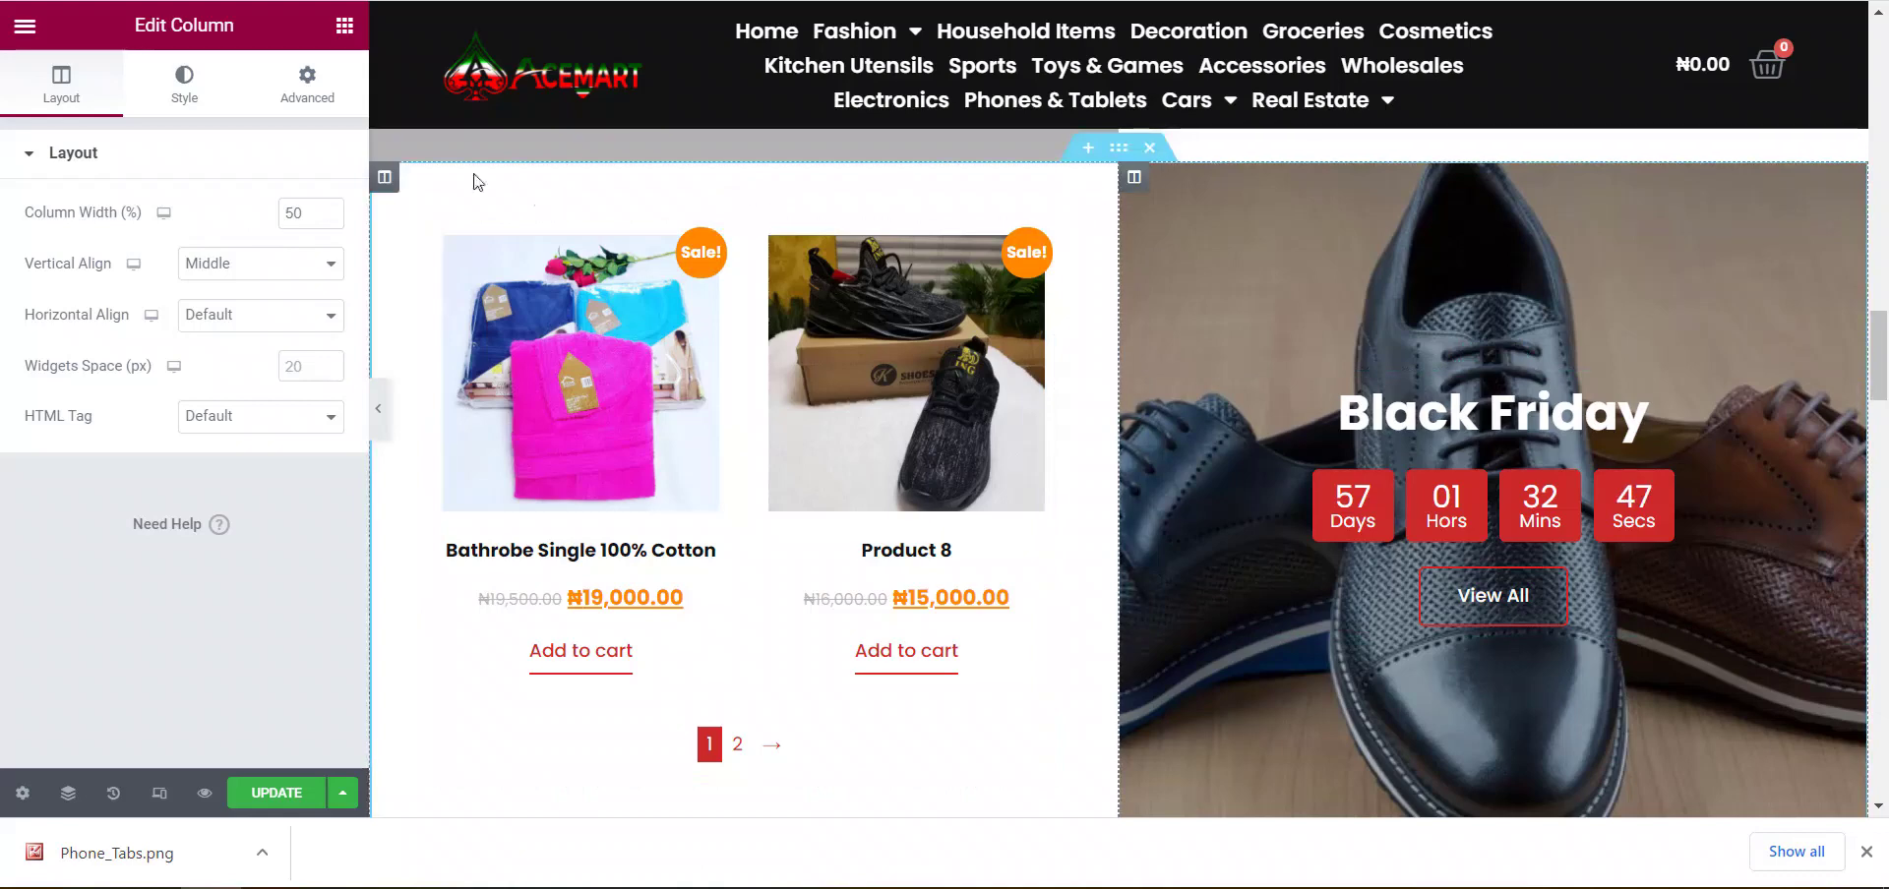
pyautogui.click(182, 88)
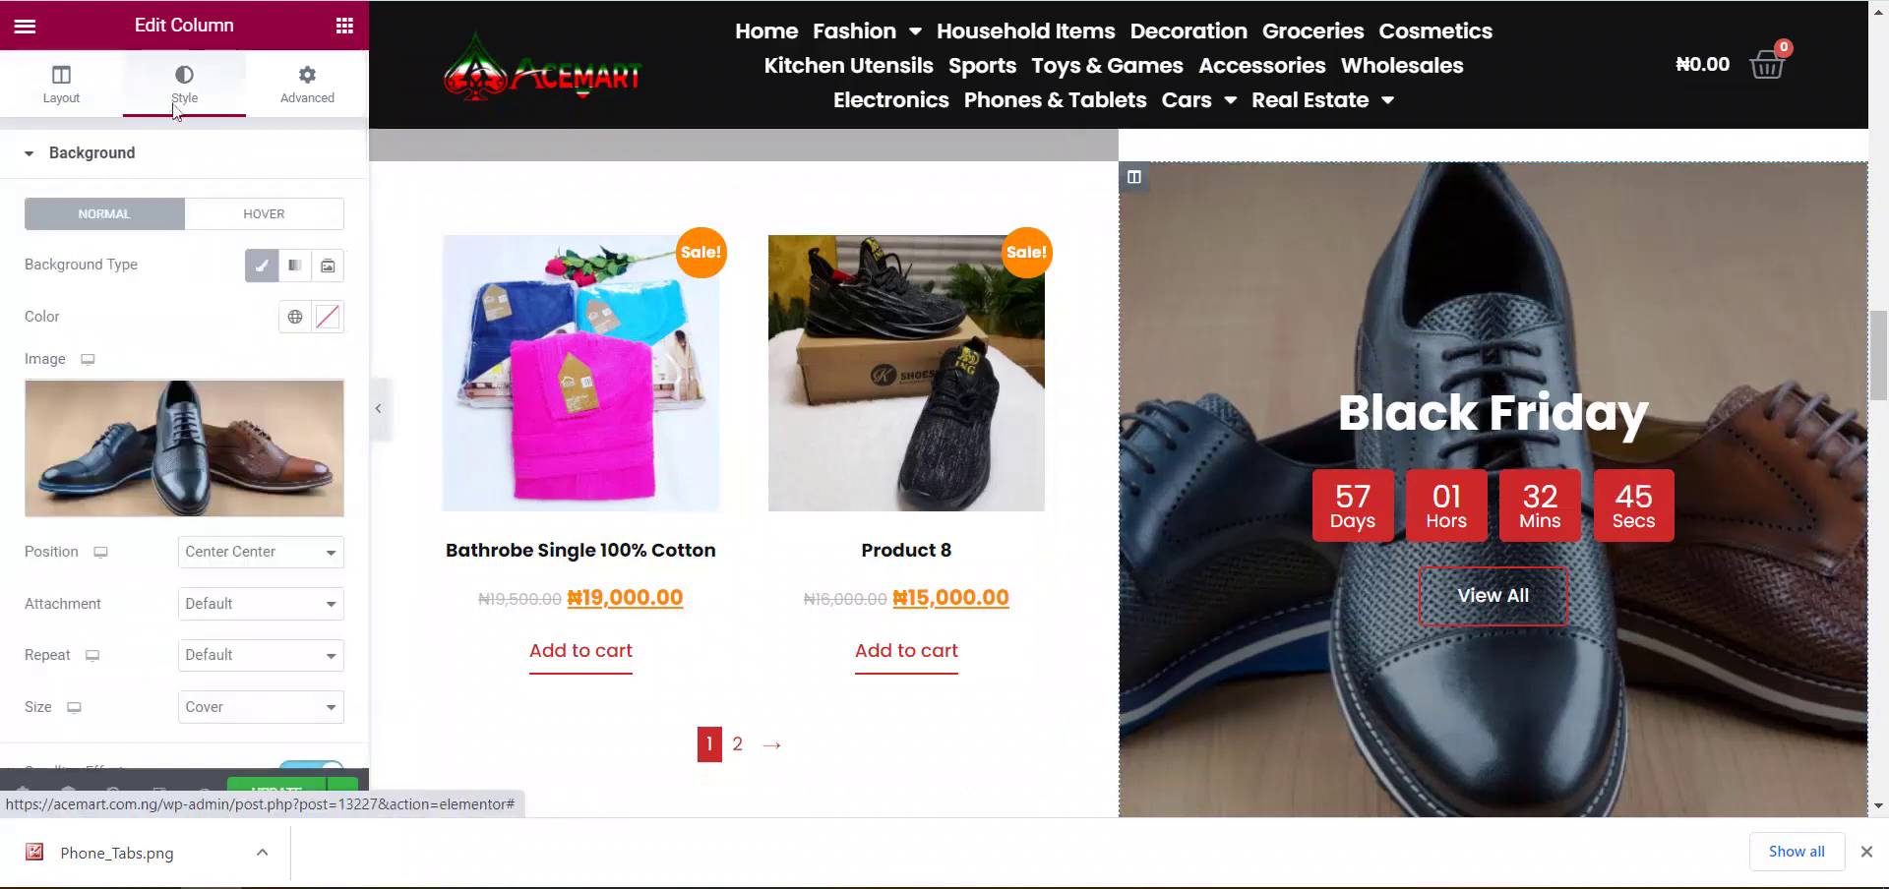
pyautogui.click(171, 443)
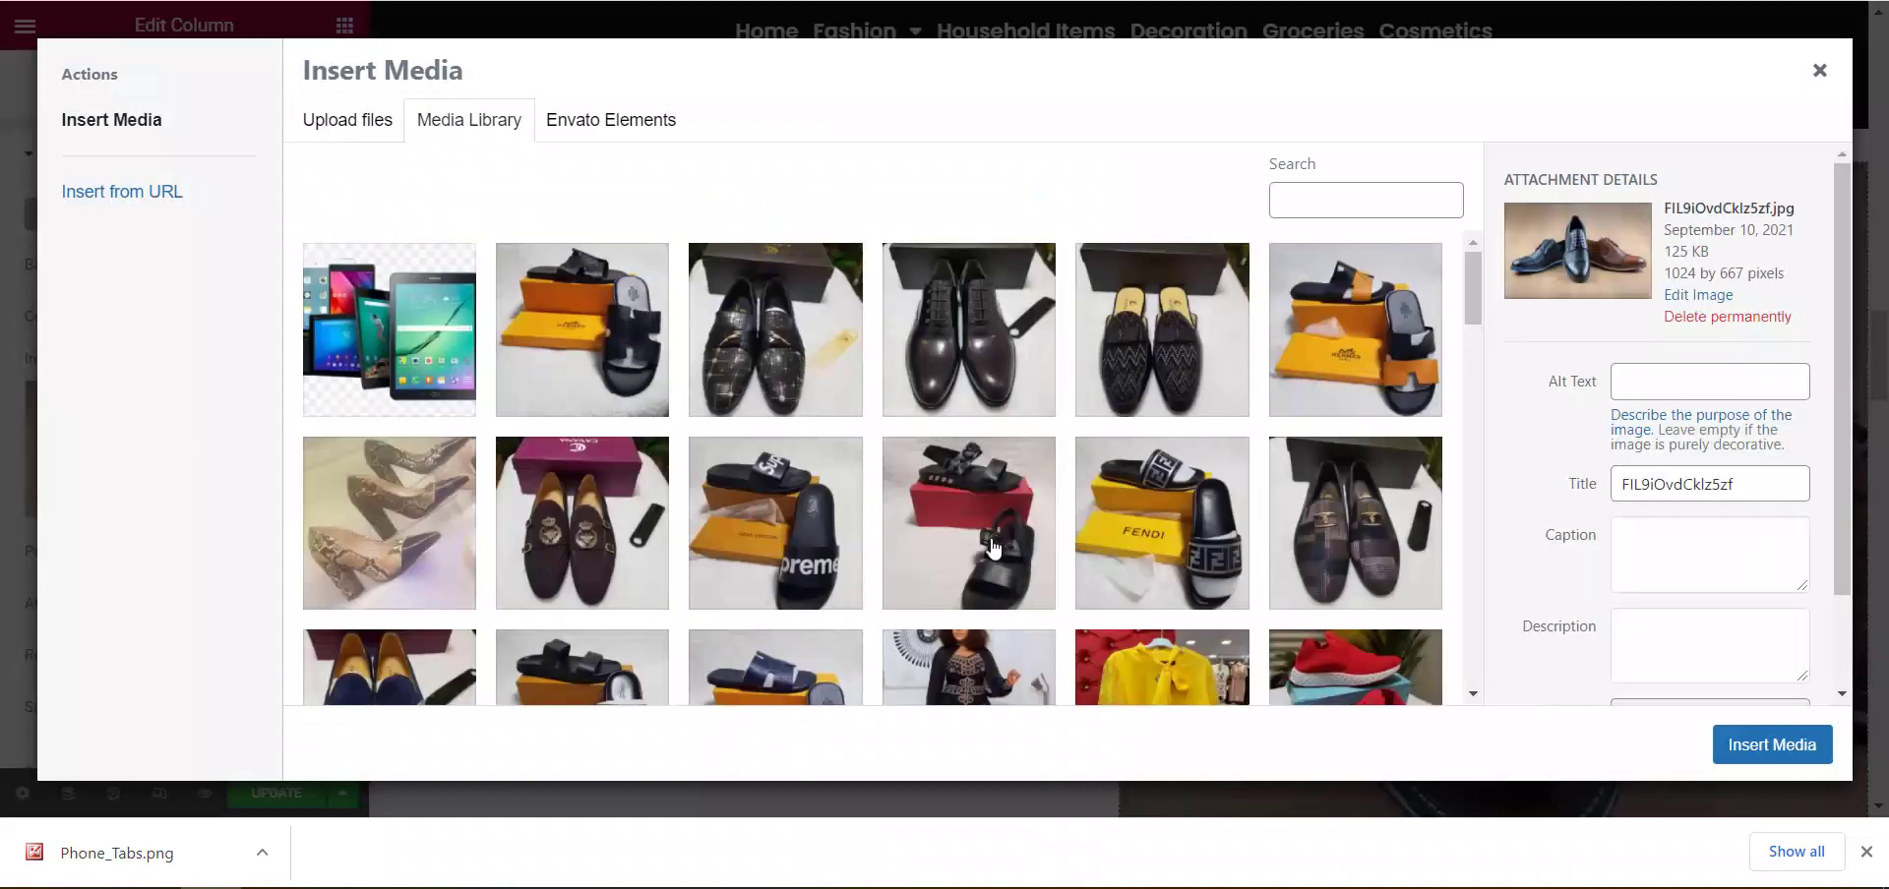
pyautogui.click(977, 413)
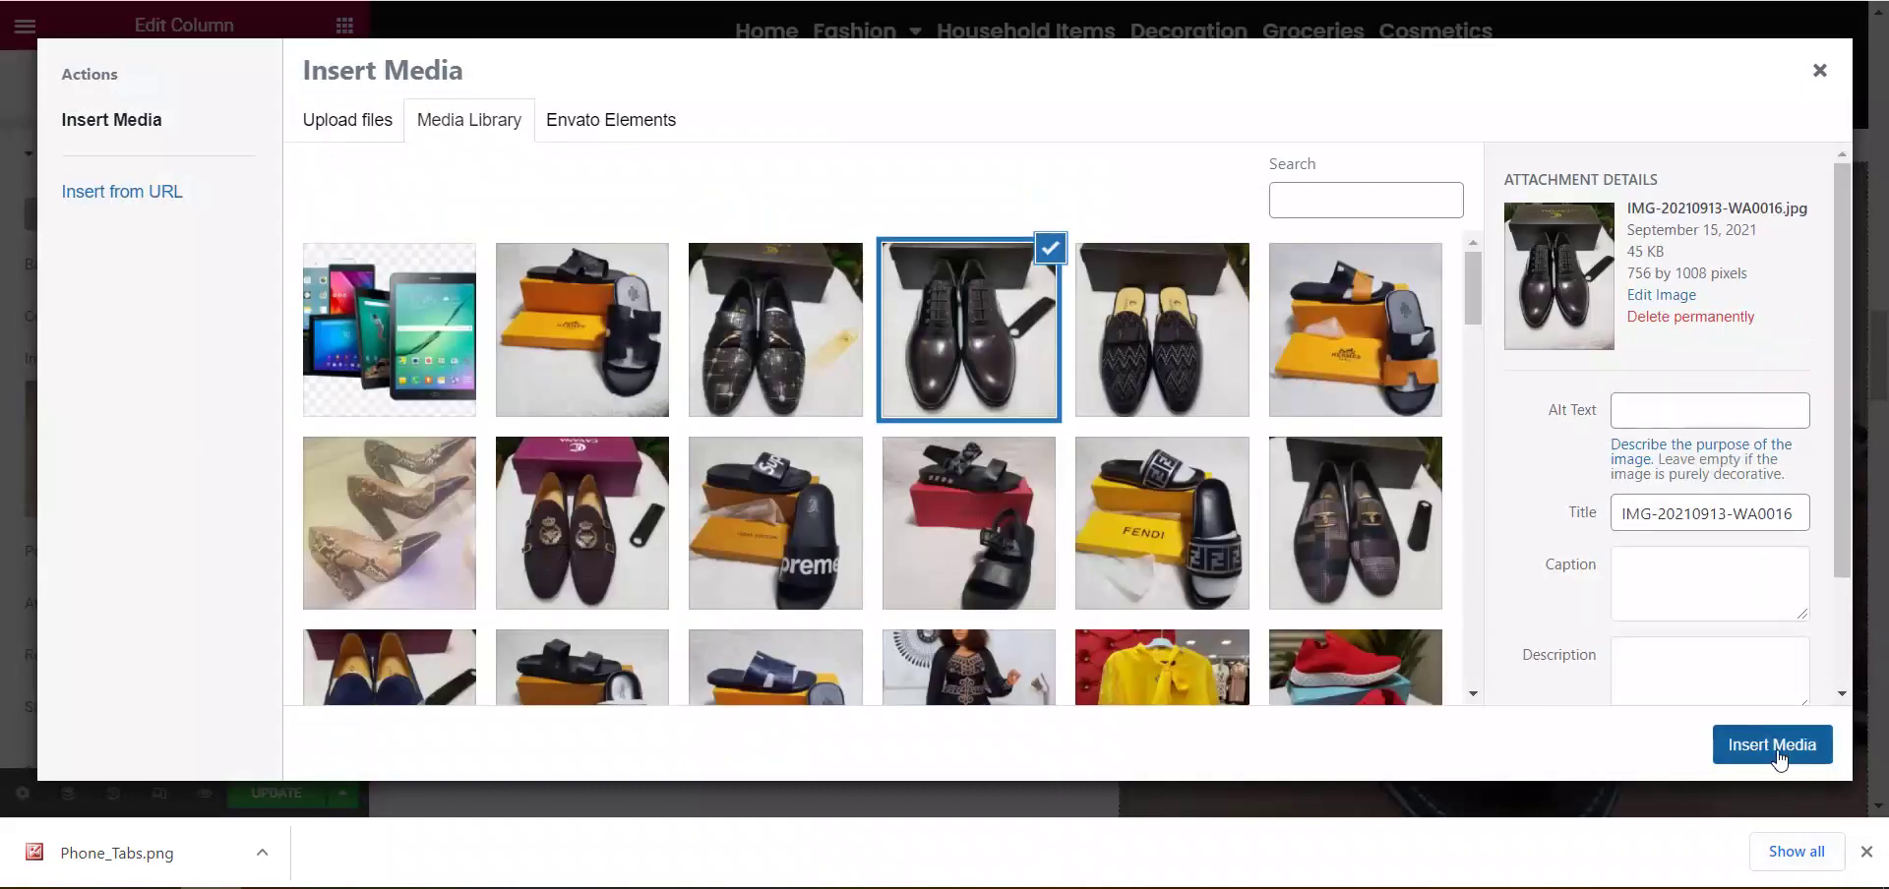
pyautogui.click(1772, 744)
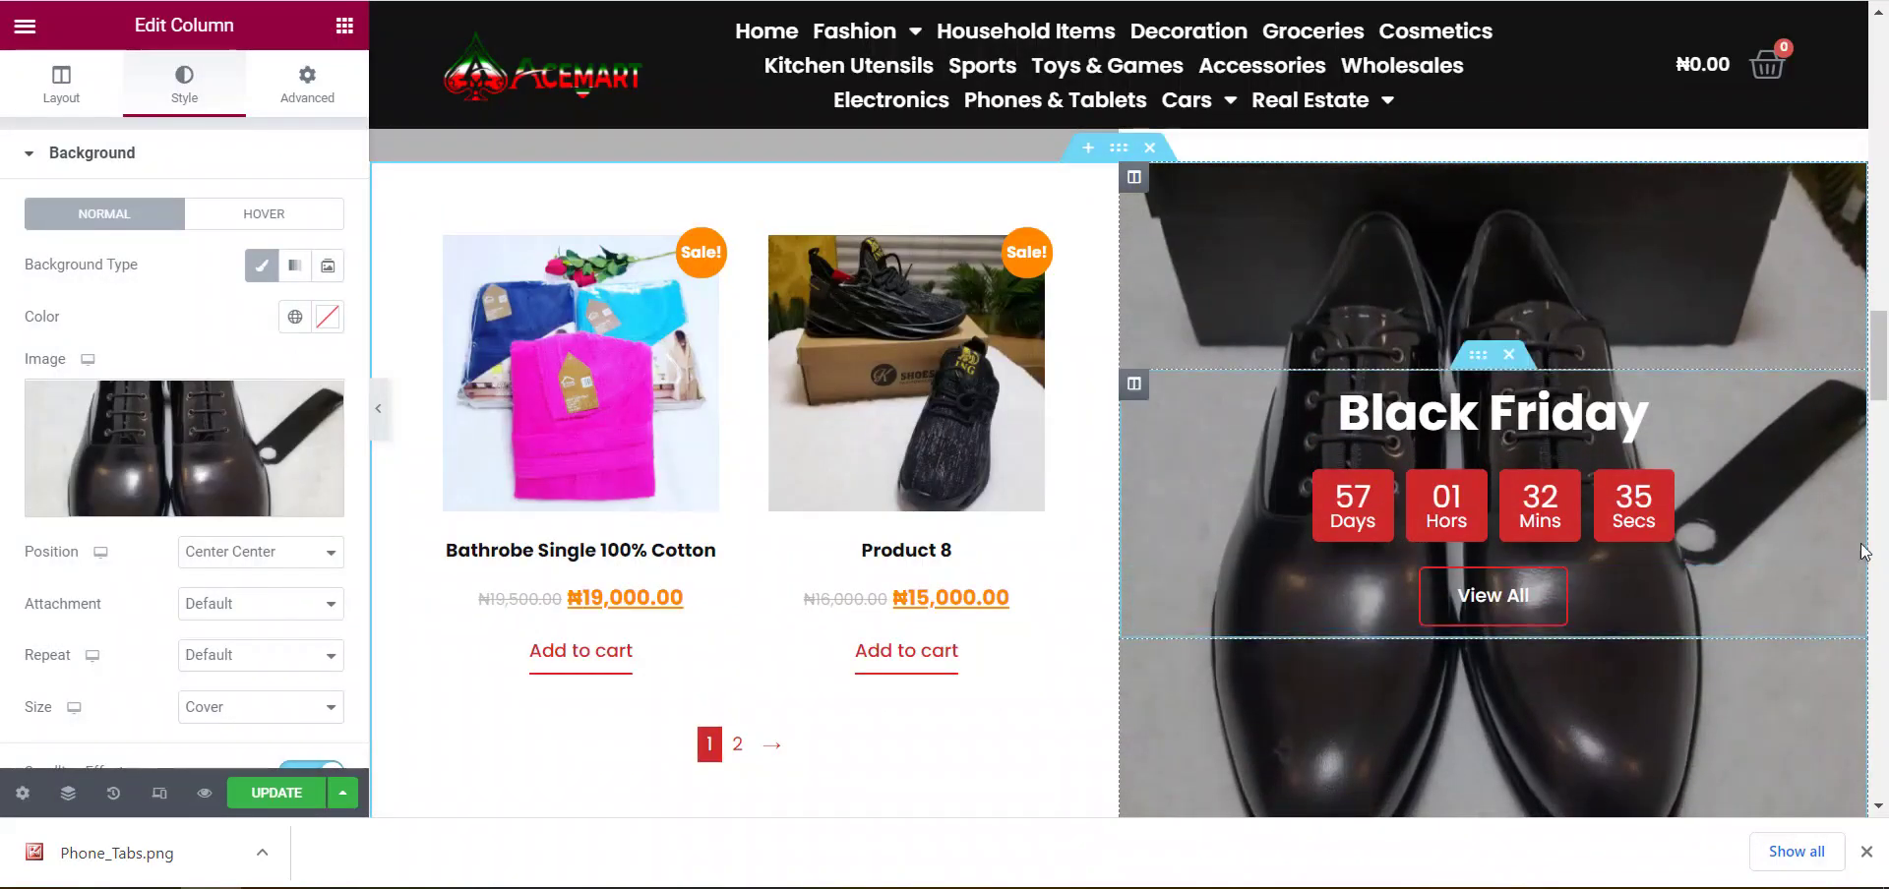
pyautogui.scroll(-15, 1561, 380)
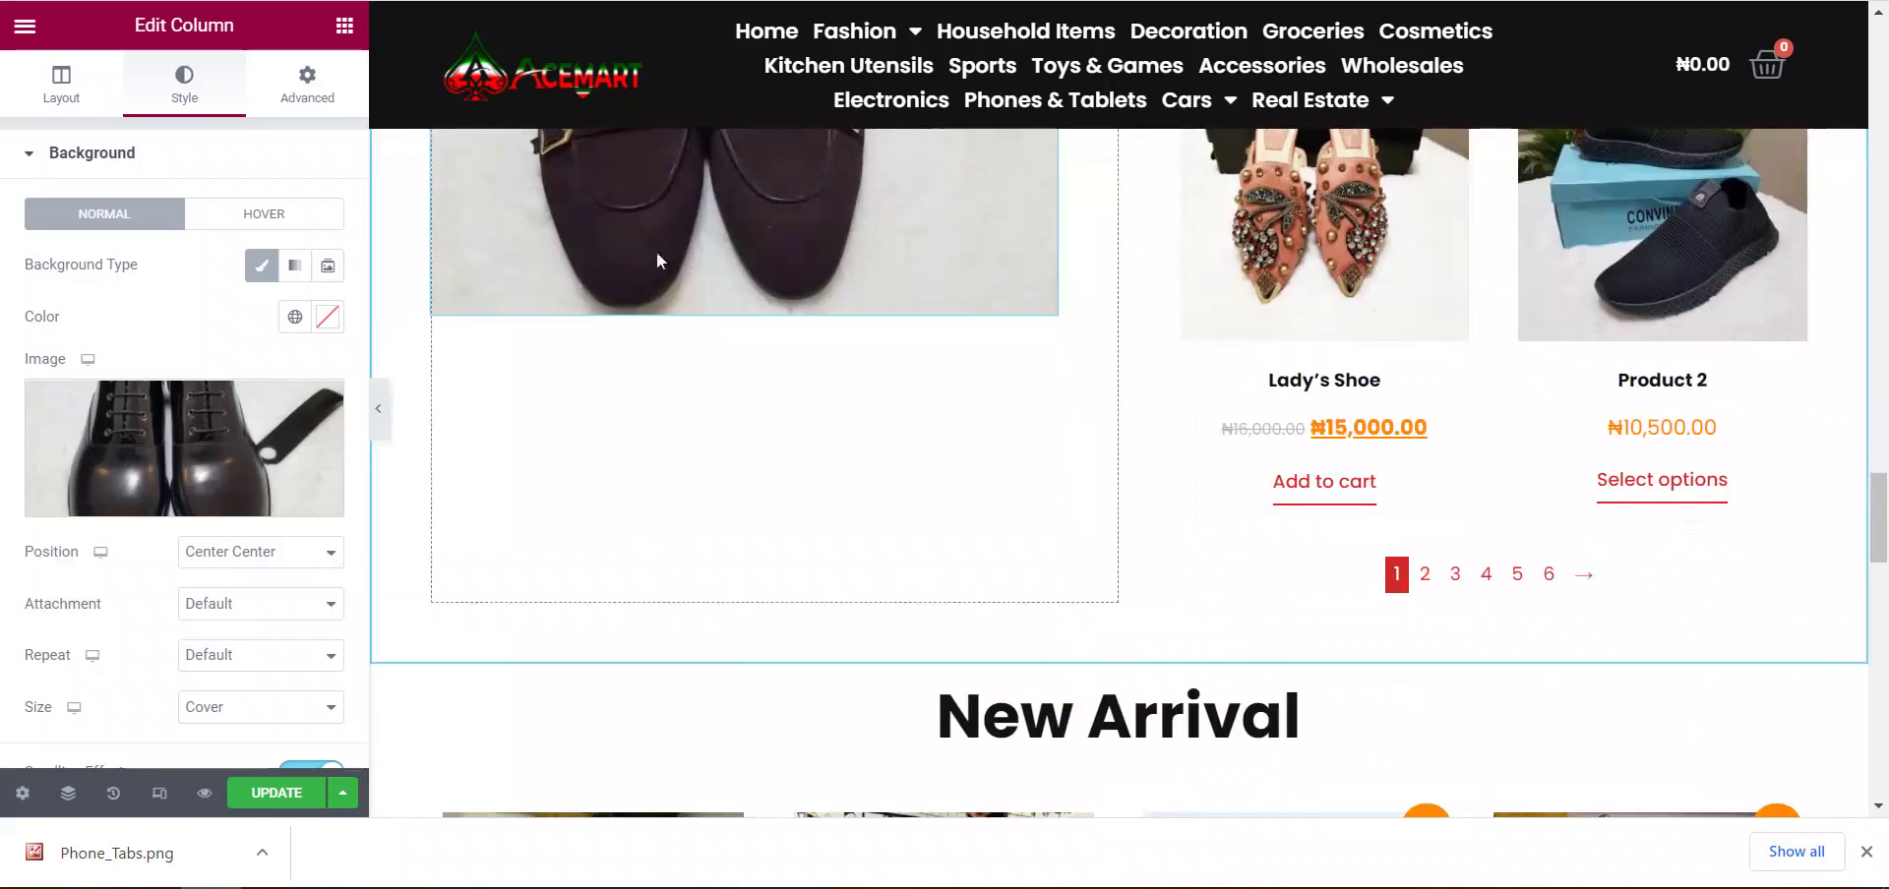
pyautogui.scroll(1, 740, 275)
pyautogui.scroll(-3, 1133, 564)
# Step: Replace the New Arrival heading's Title text with 'As e Dey Hot'
pyautogui.click(1133, 564)
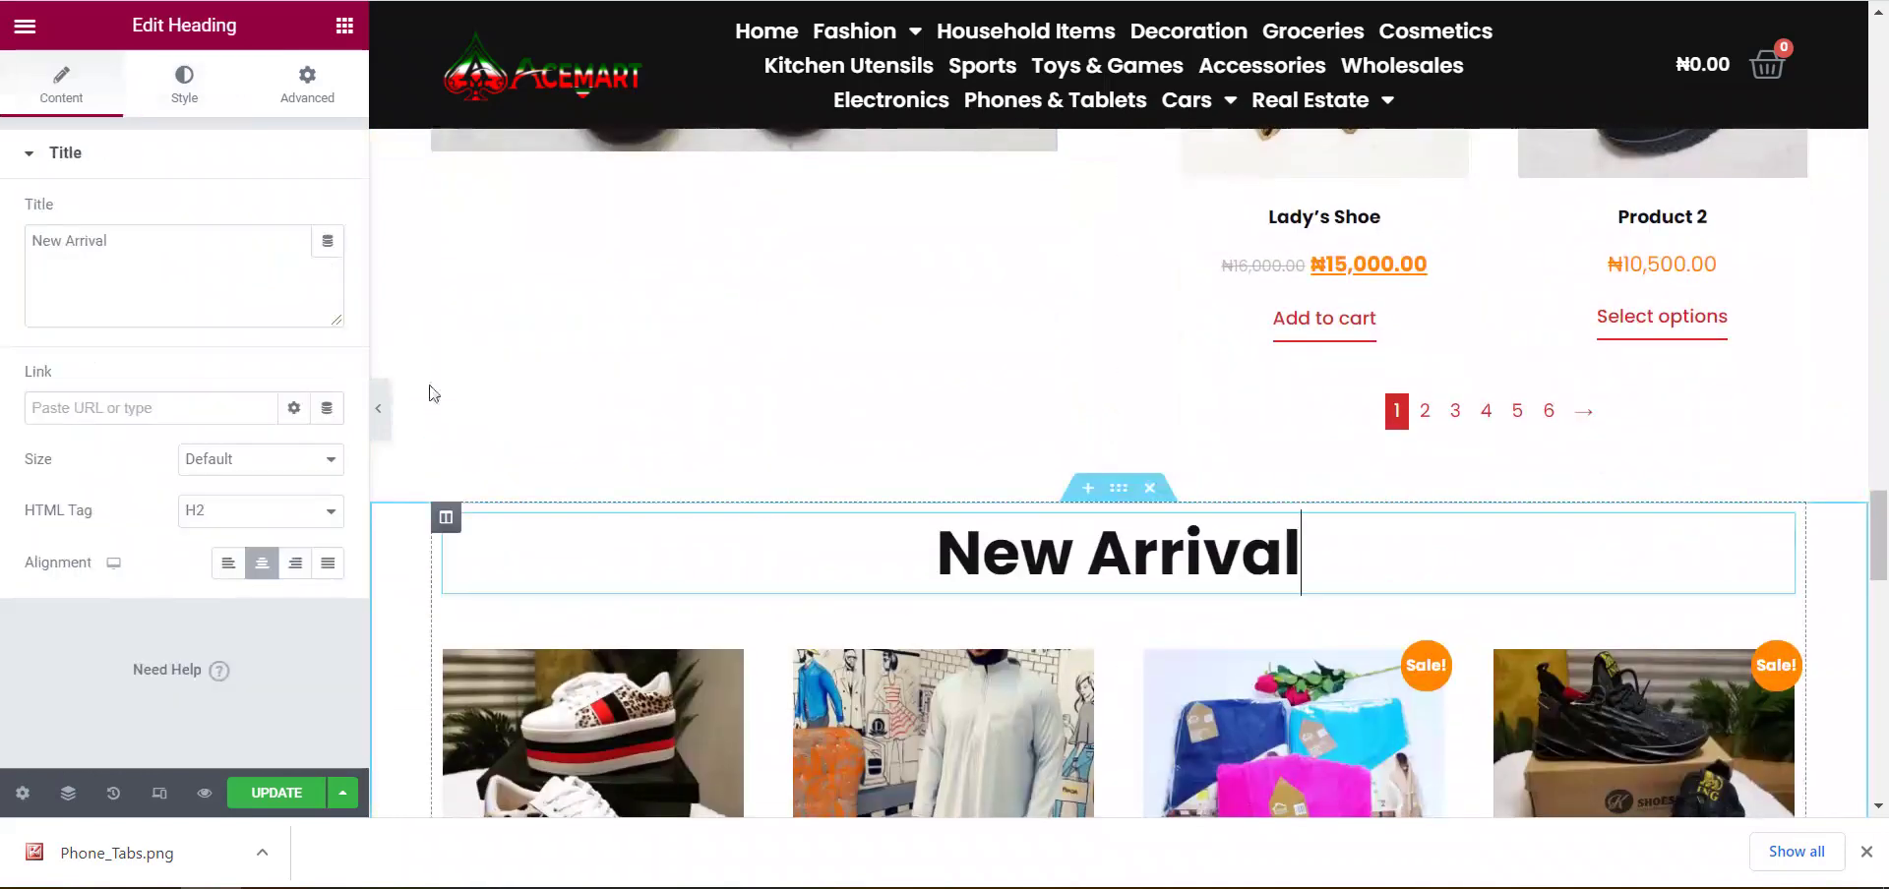
pyautogui.moveTo(122, 239); pyautogui.dragTo(3, 244)
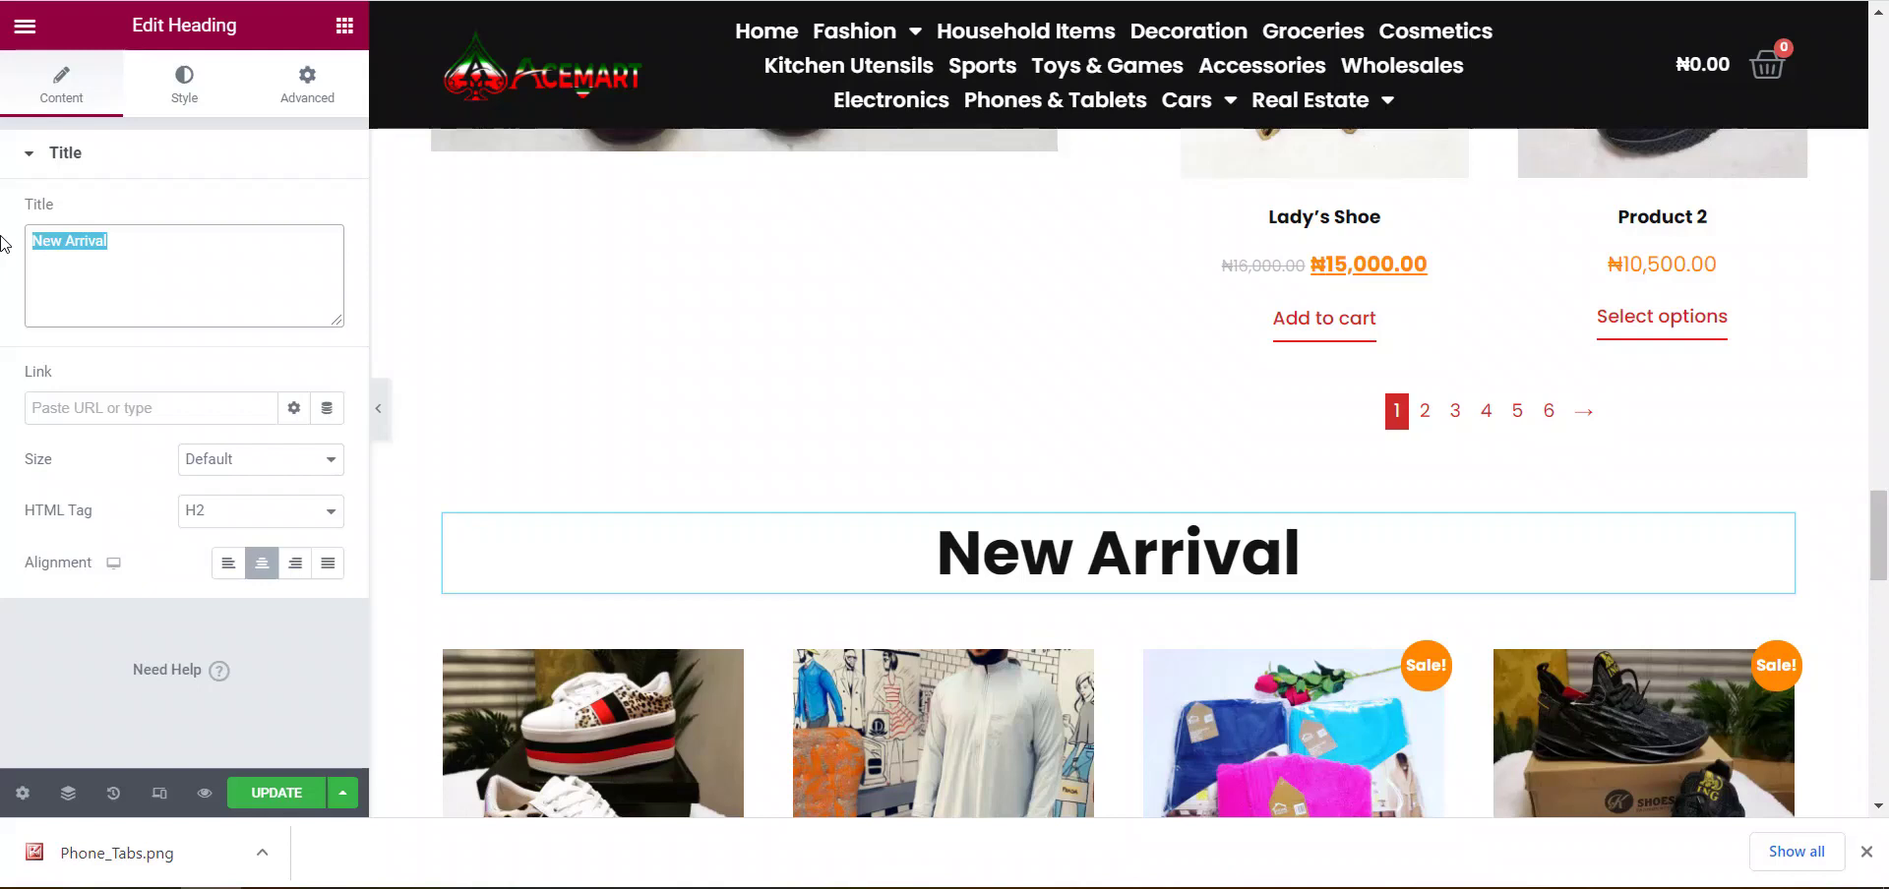
pyautogui.write('As e Dey Hot')
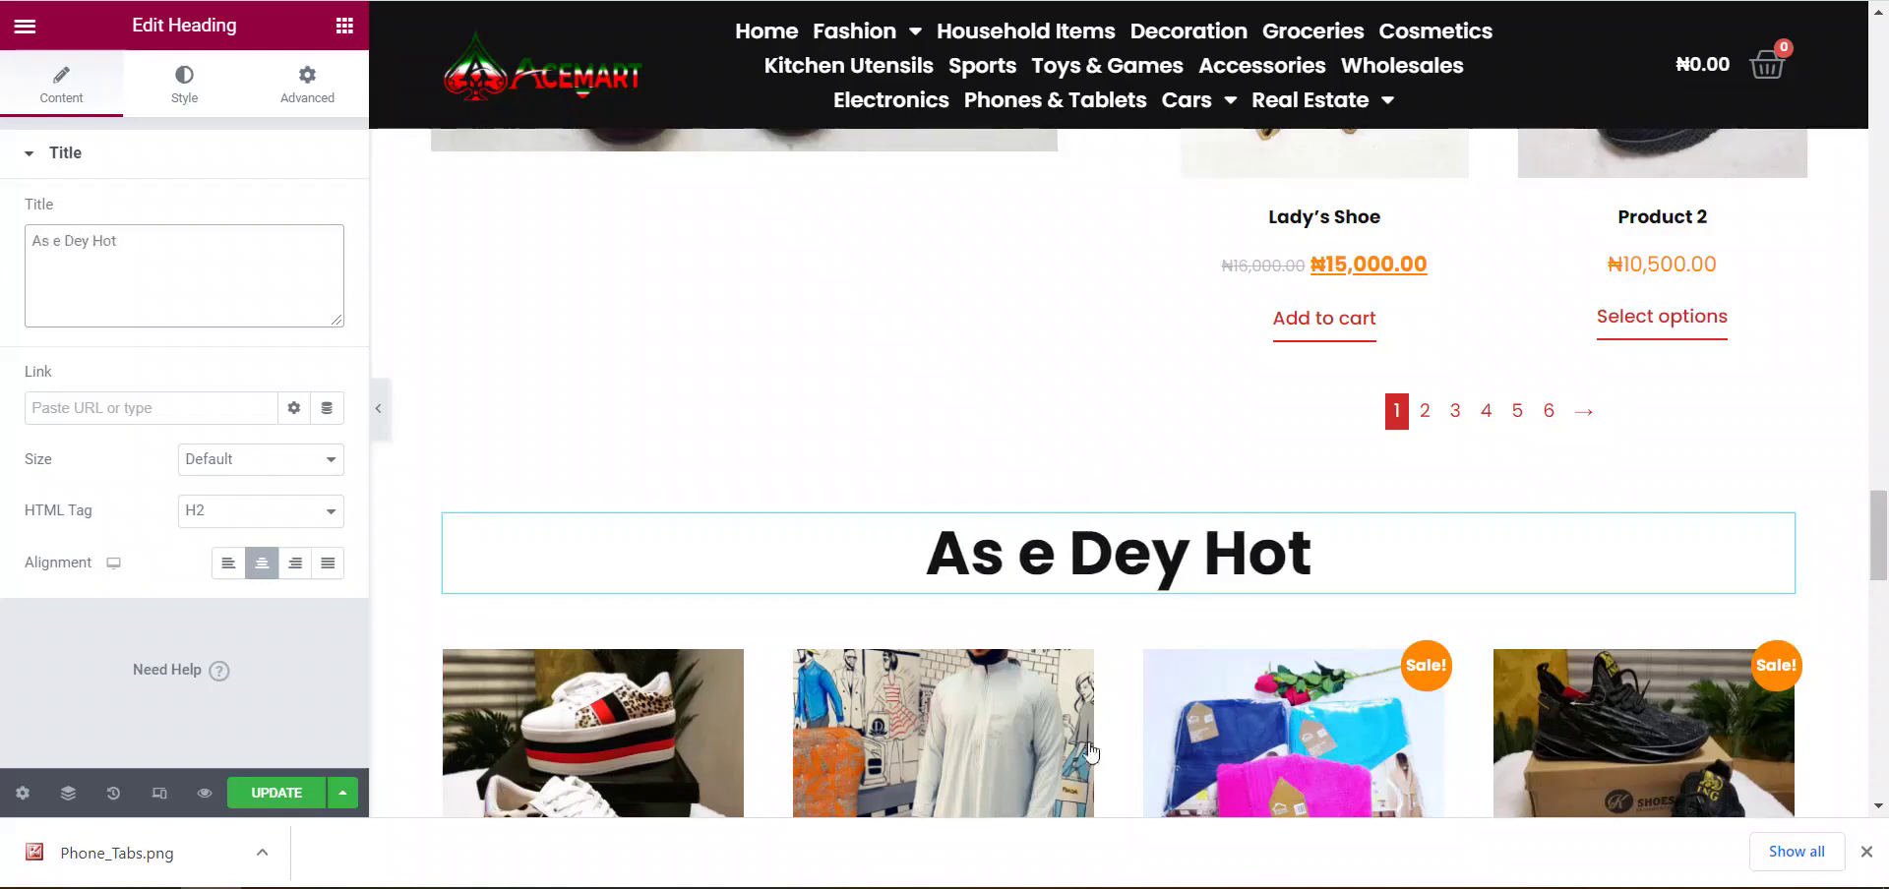
pyautogui.scroll(-6, 909, 508)
pyautogui.scroll(-4, 1100, 590)
pyautogui.scroll(4, 1100, 590)
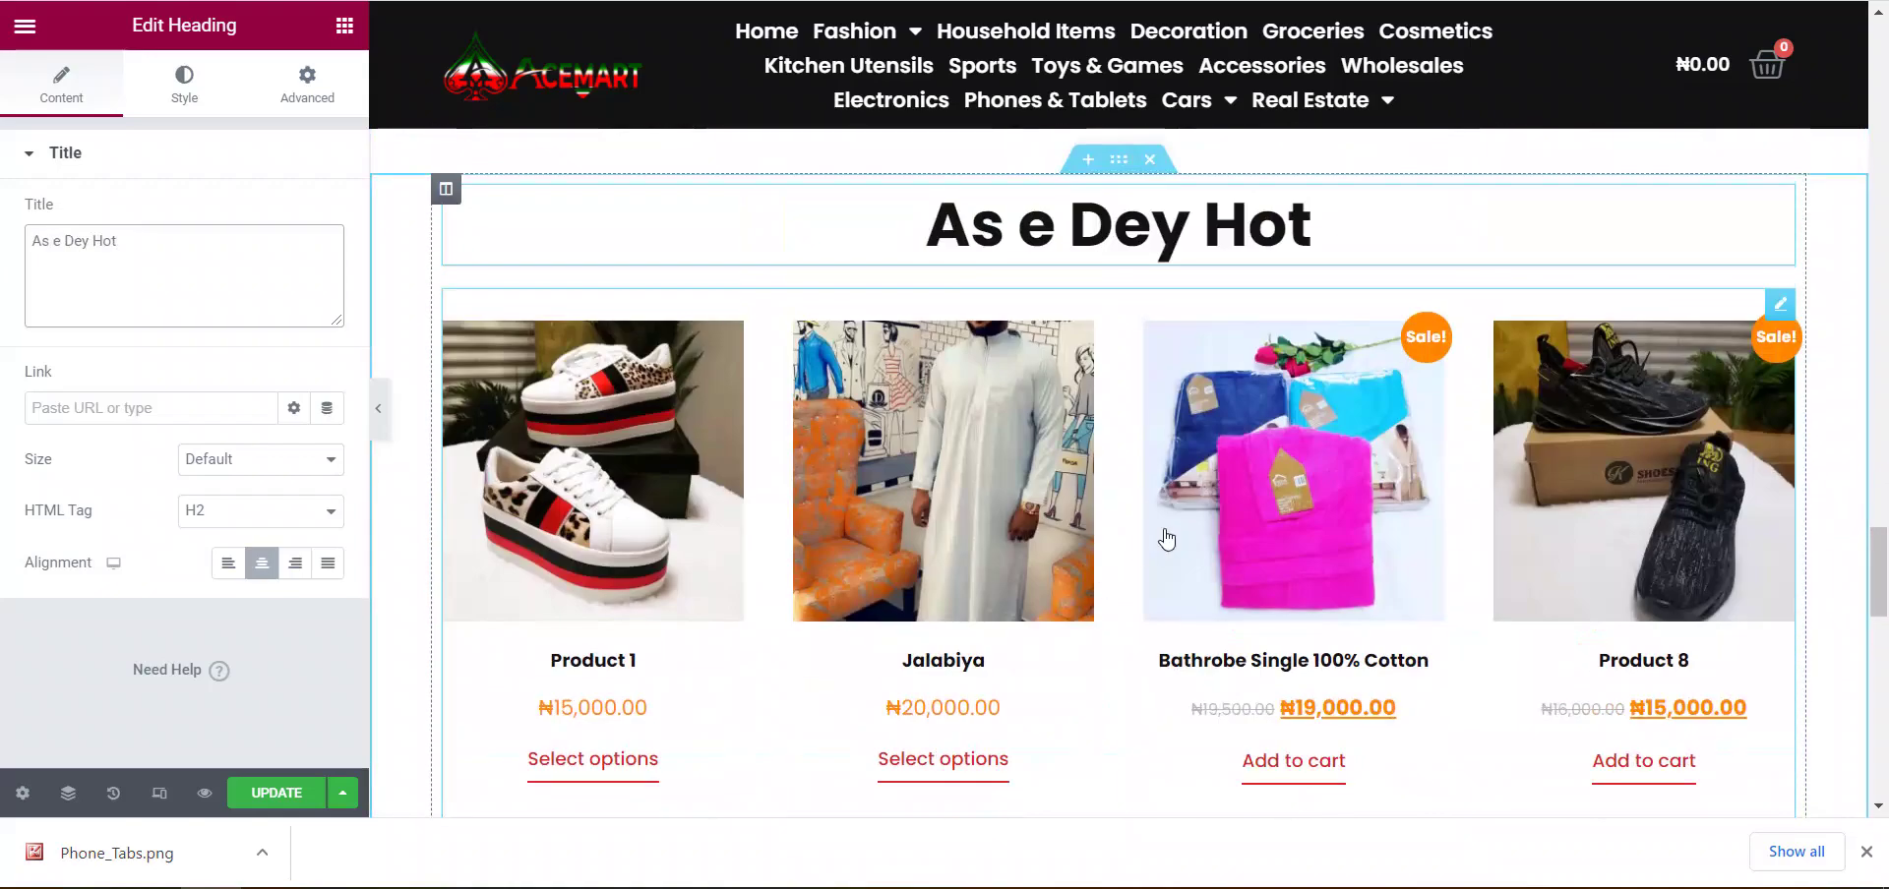